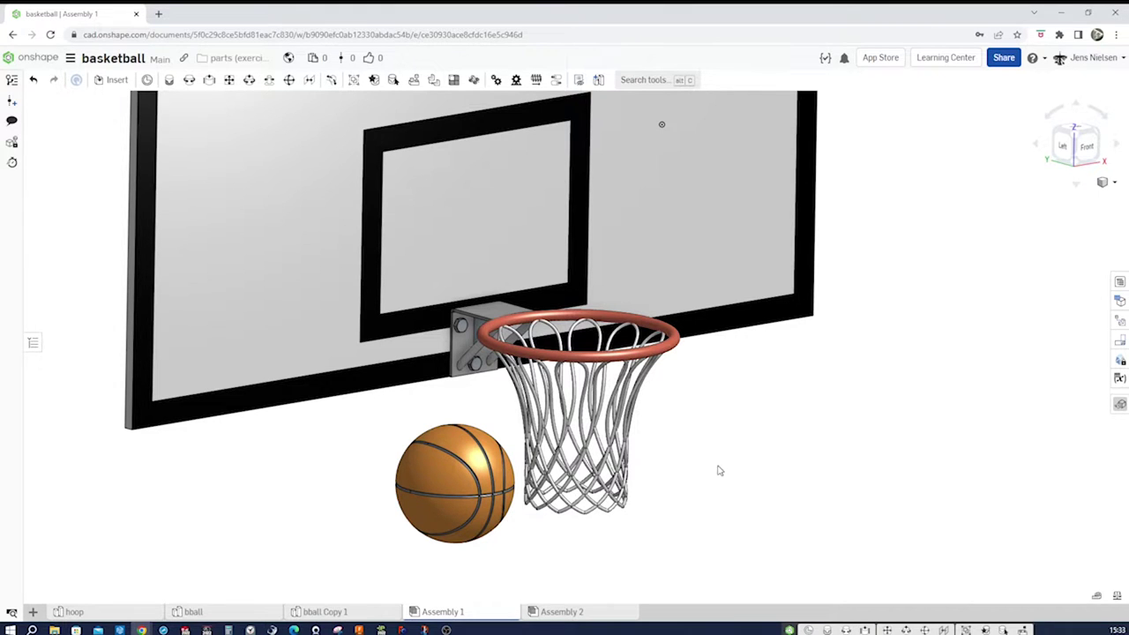
- Examine the finished basketball hoop assembly, including the bracket and its bolts at the front and the nuts behind the backboard
{"action": "right_click_drag", "start_coordinate": [738, 461], "coordinate": [642, 262]}
{"action": "scroll", "coordinate": [698, 401], "scroll_direction": "up", "scroll_amount": 5}
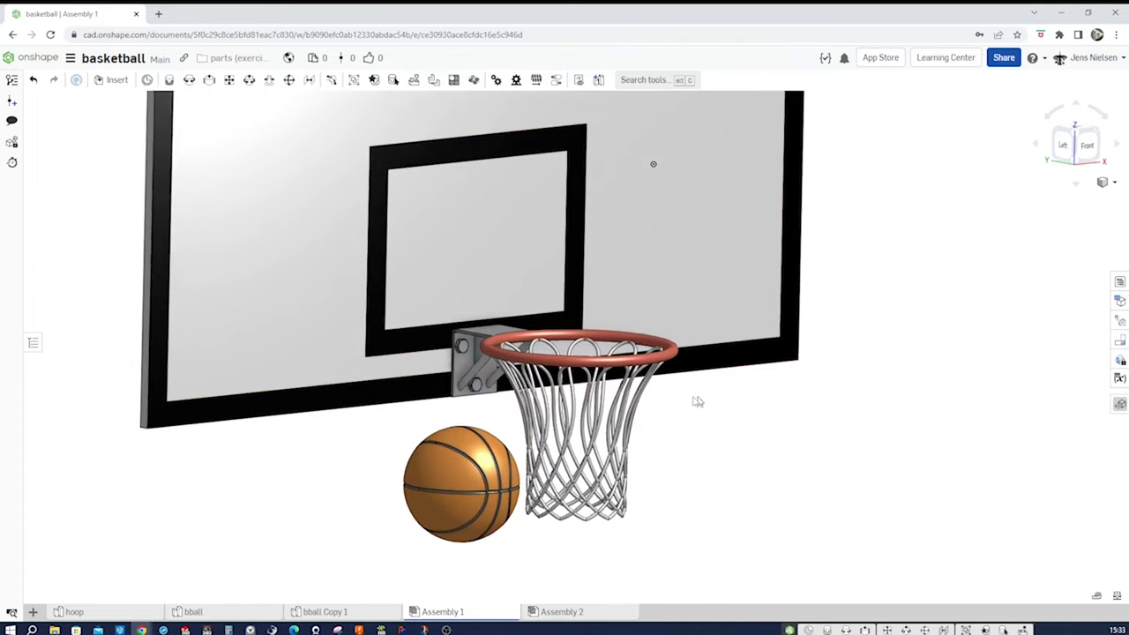
{"action": "scroll", "coordinate": [512, 388], "scroll_direction": "up", "scroll_amount": 5}
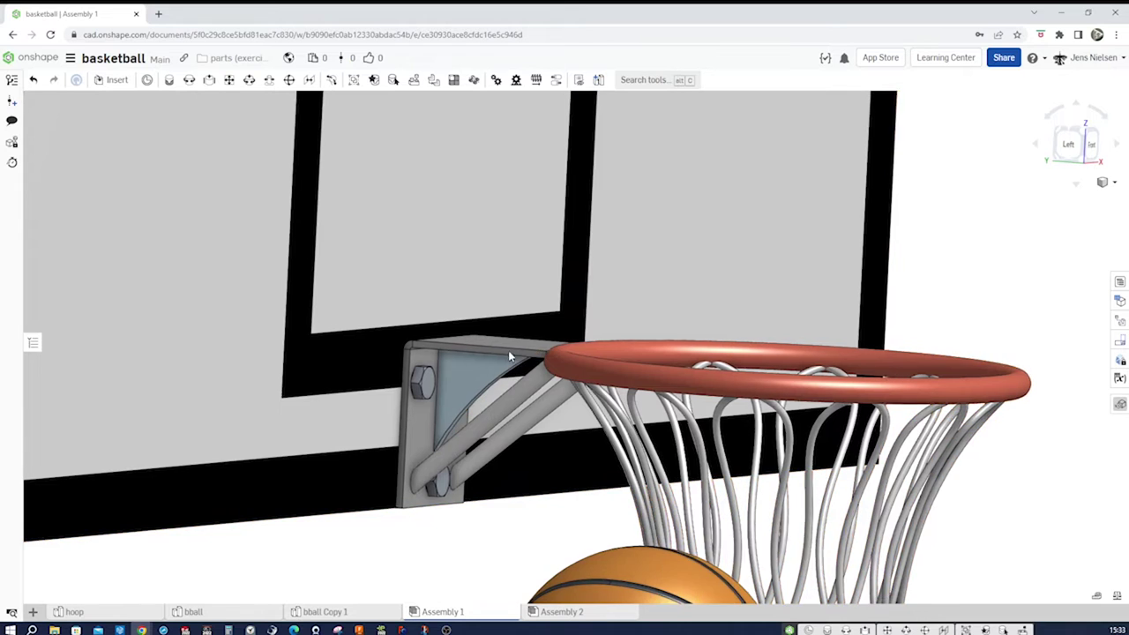
{"action": "right_click_drag", "start_coordinate": [511, 348], "coordinate": [523, 358]}
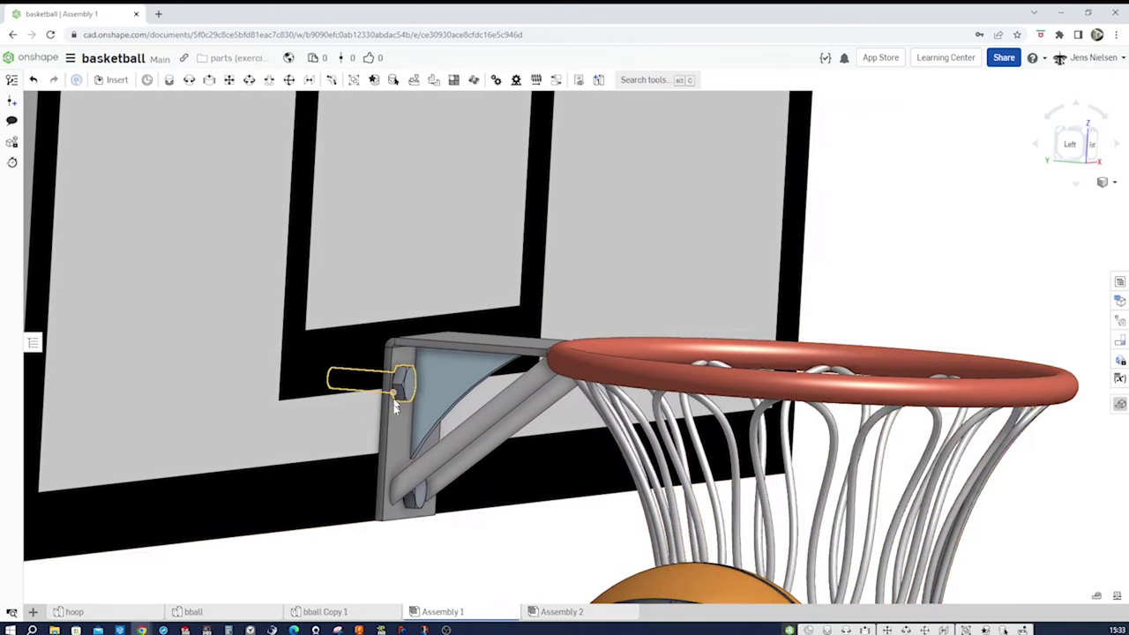
{"action": "right_click_drag", "start_coordinate": [480, 465], "coordinate": [663, 402]}
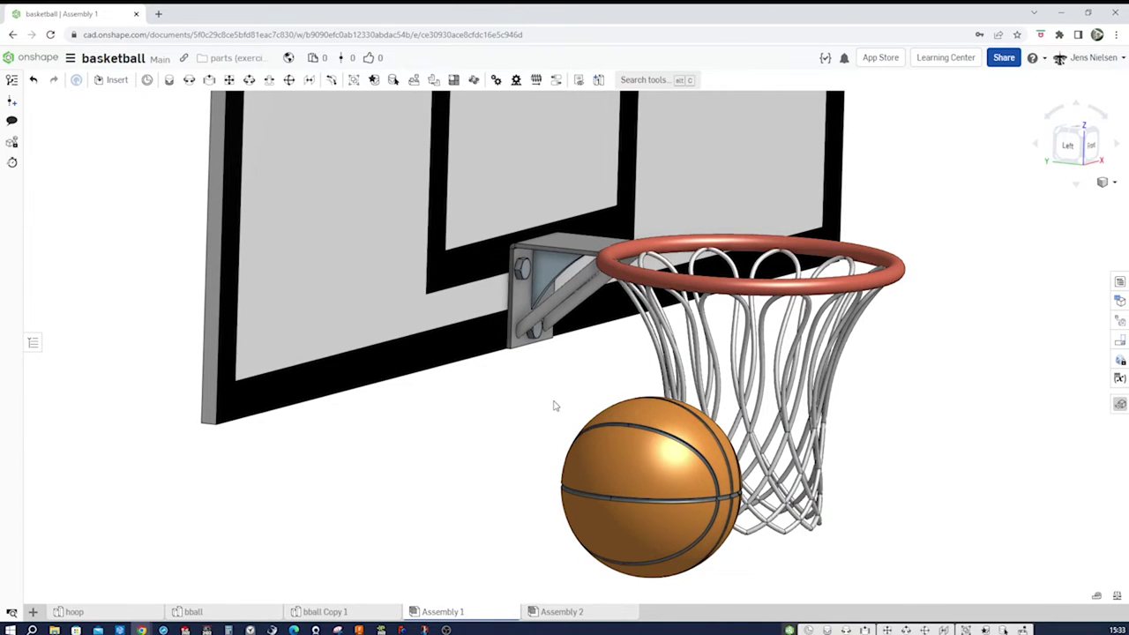
{"action": "right_click_drag", "start_coordinate": [540, 465], "coordinate": [420, 391]}
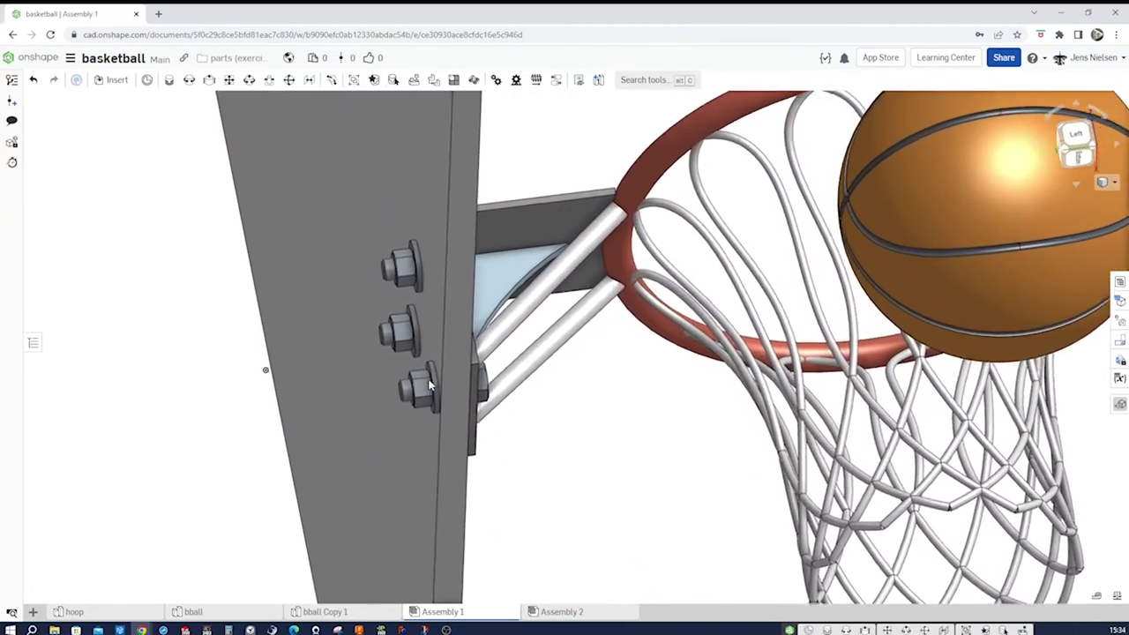
{"action": "right_click_drag", "start_coordinate": [552, 473], "coordinate": [607, 513]}
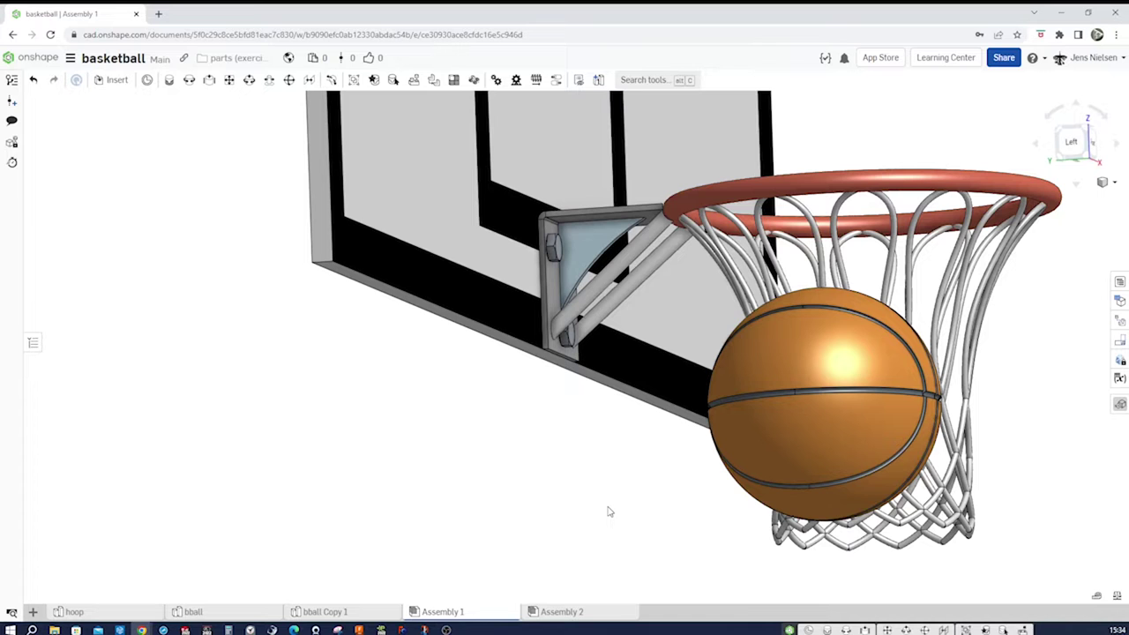
{"action": "right_click_drag", "start_coordinate": [607, 512], "coordinate": [612, 515]}
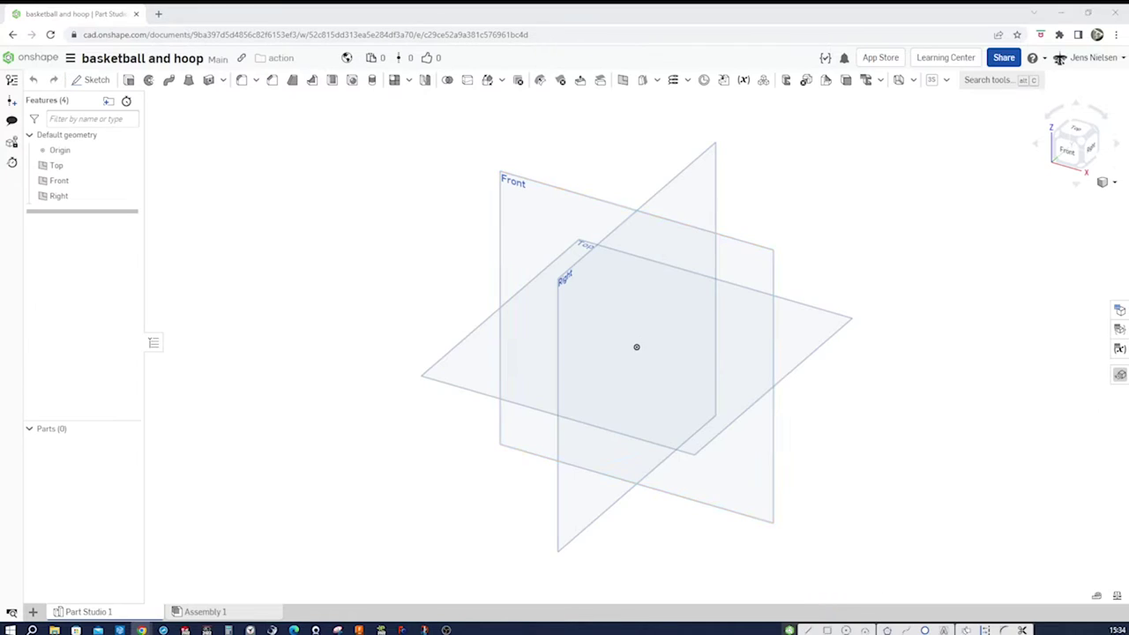
- Start a sketch on the Front plane, view it straight on and hide the default planes
{"action": "key", "text": "s"}
{"action": "left_click", "coordinate": [450, 276]}
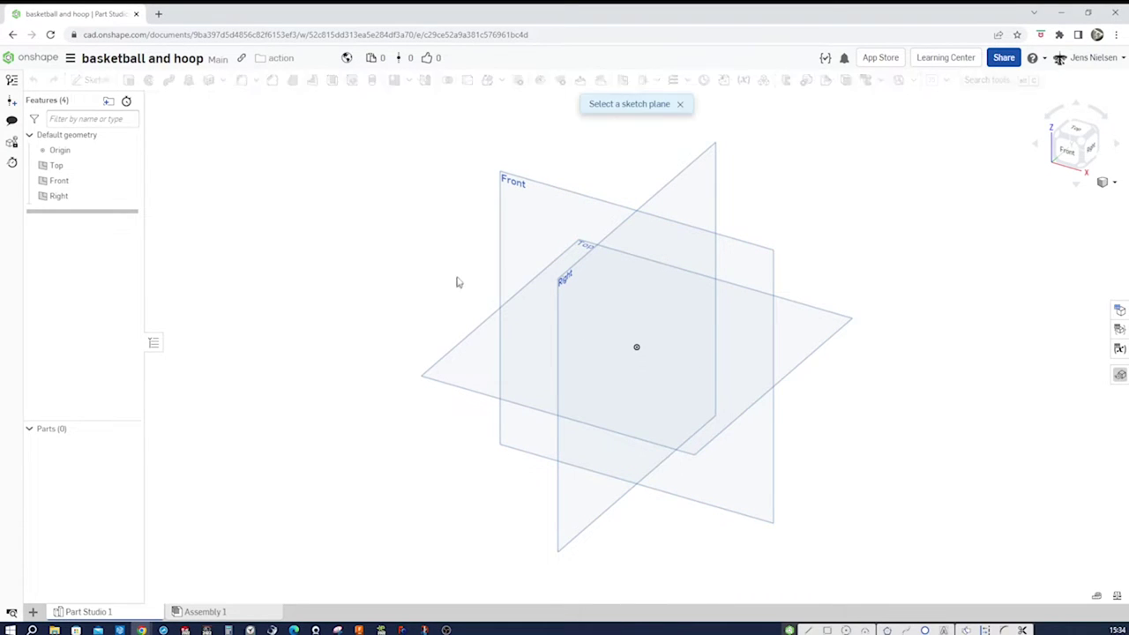
{"action": "left_click", "coordinate": [514, 224]}
{"action": "key", "text": "n"}
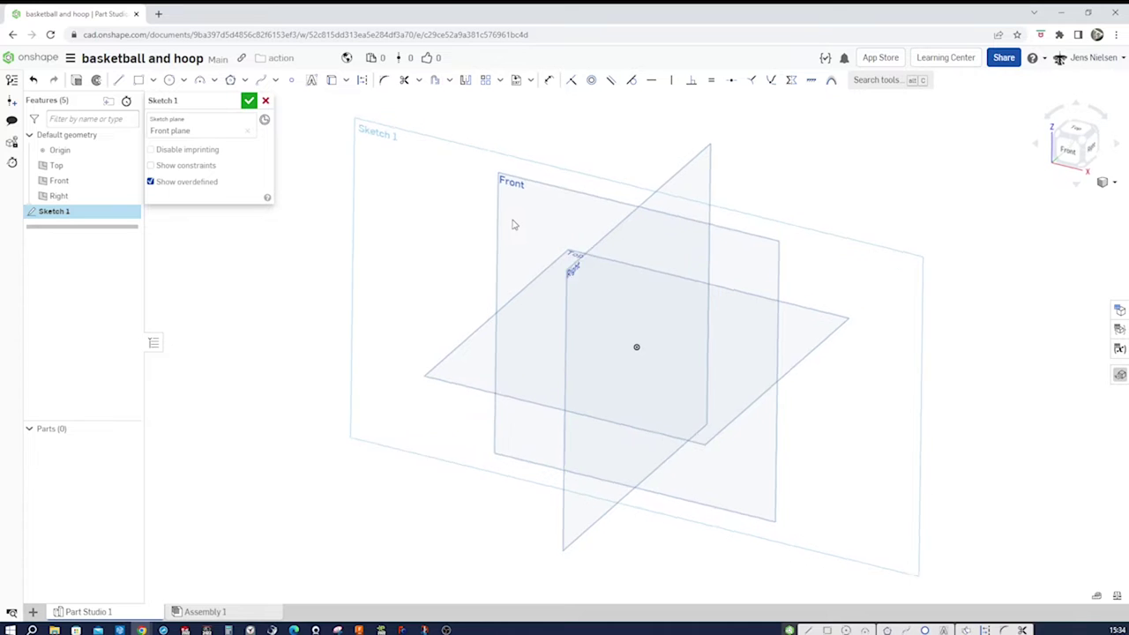
{"action": "key", "text": "p"}
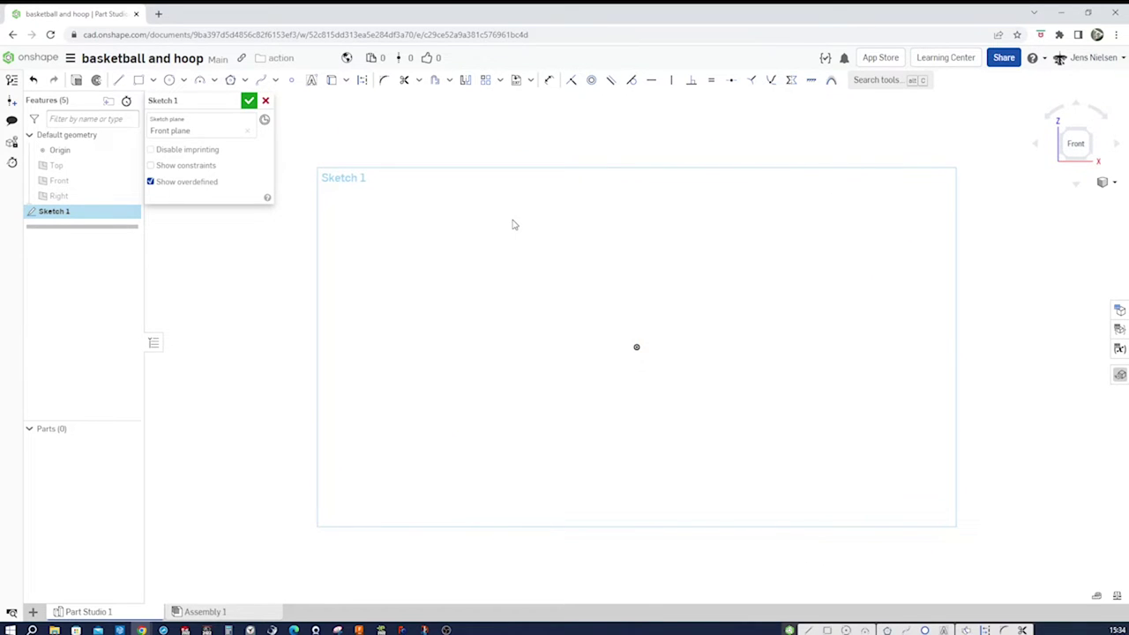
- Draw a center-point rectangle on the origin, 1800 mm wide and 1040 mm high
{"action": "key", "text": "s"}
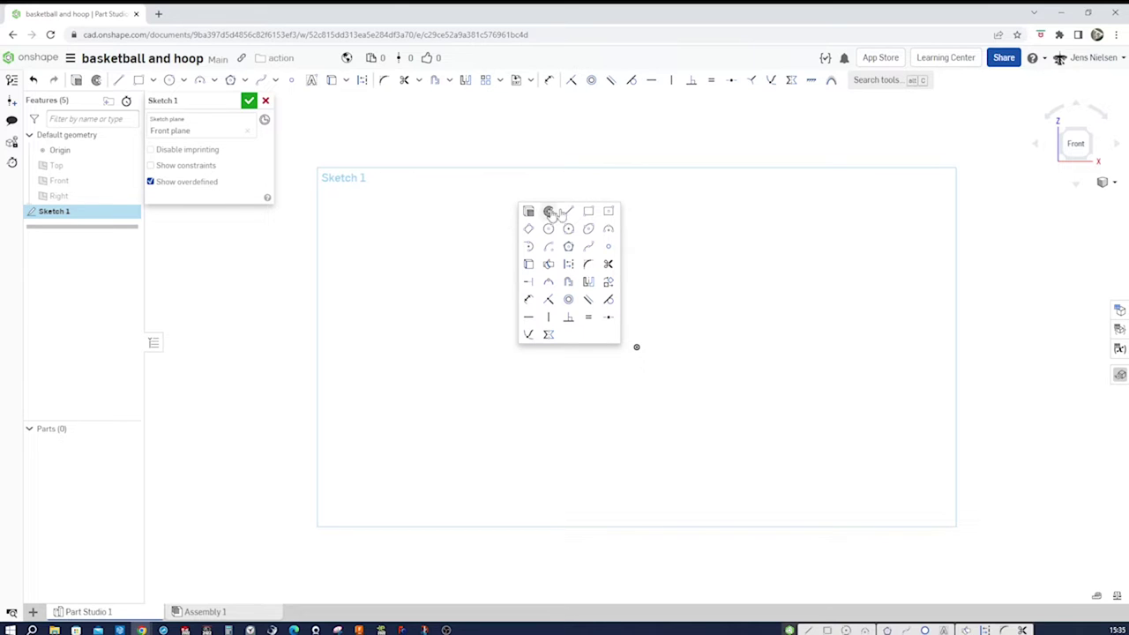
{"action": "left_click", "coordinate": [608, 212]}
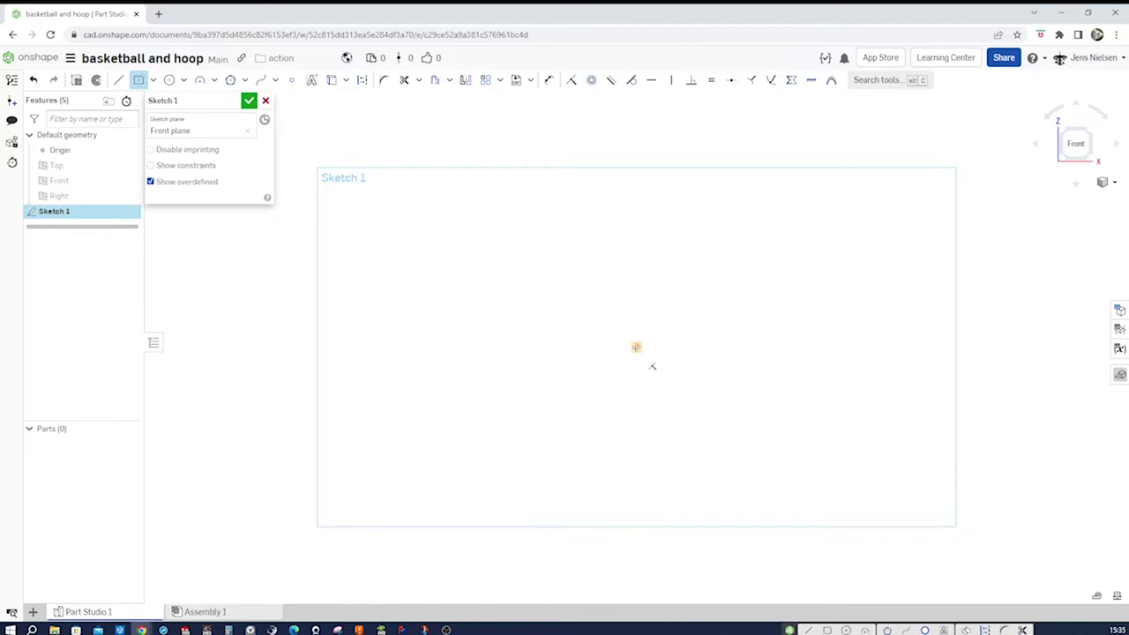
{"action": "left_click", "coordinate": [635, 347]}
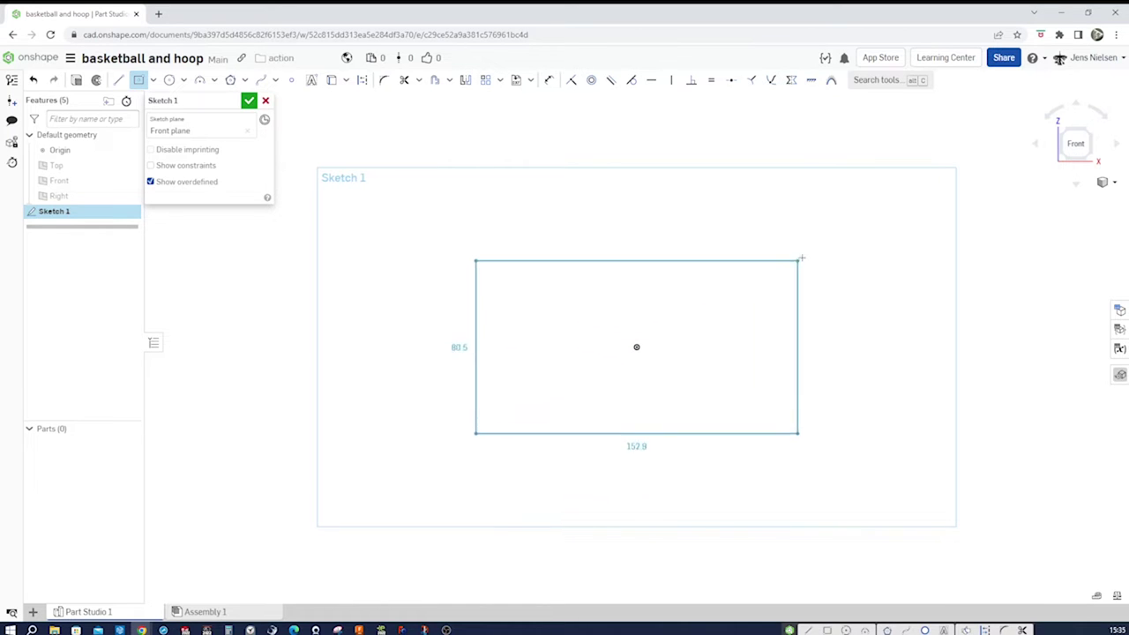
{"action": "left_click", "coordinate": [829, 241]}
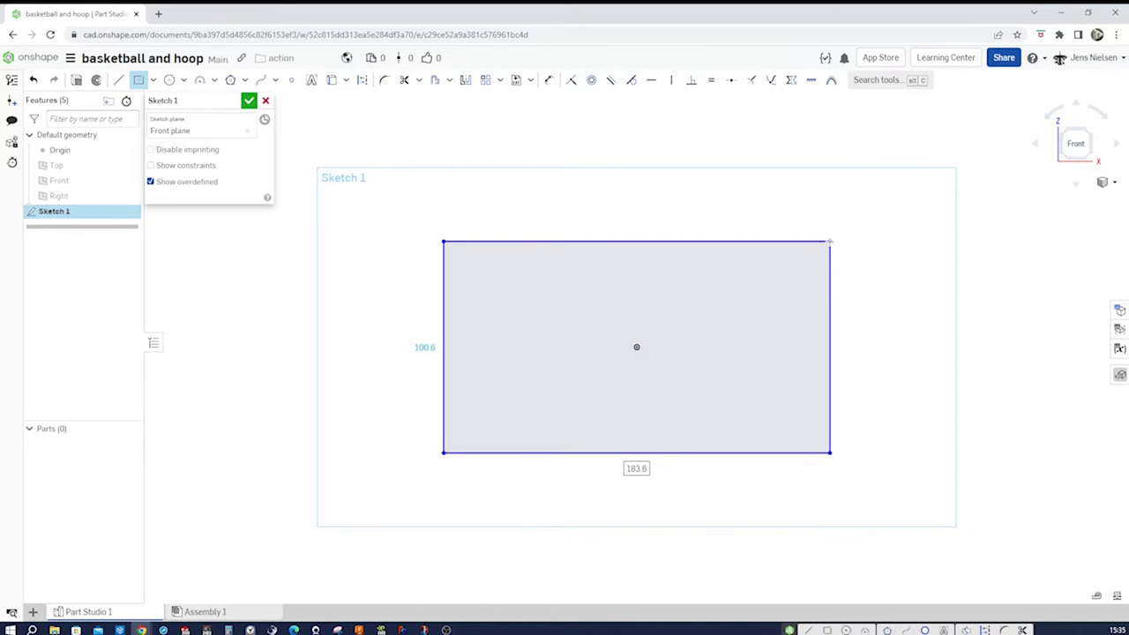
{"action": "type", "text": "1800"}
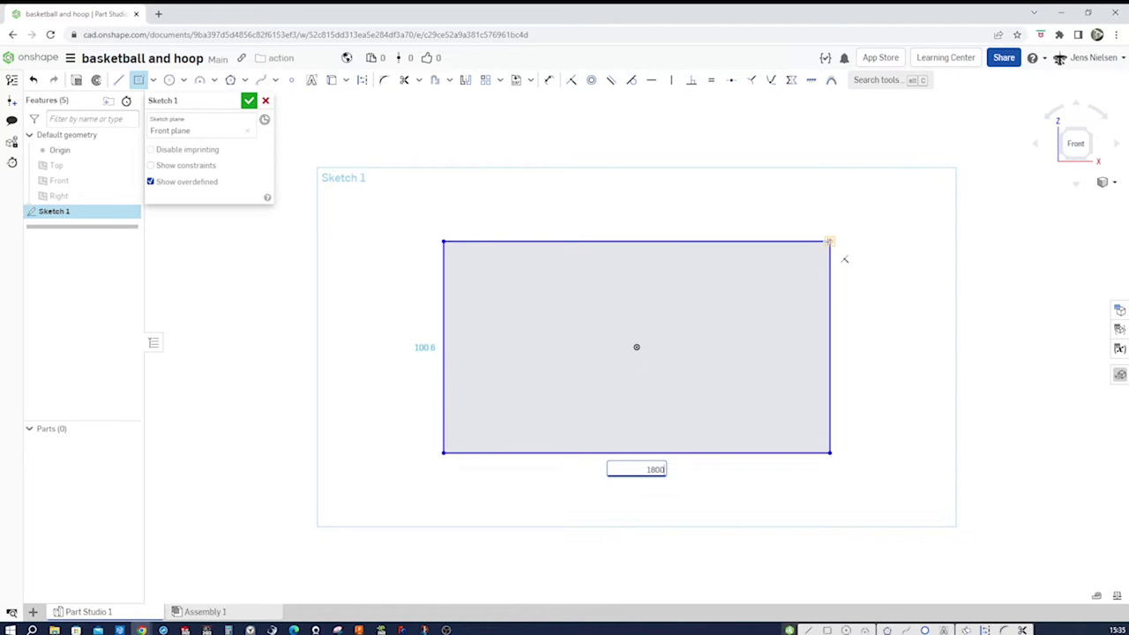
{"action": "type", "text": "1800"}
{"action": "key", "text": "Tab"}
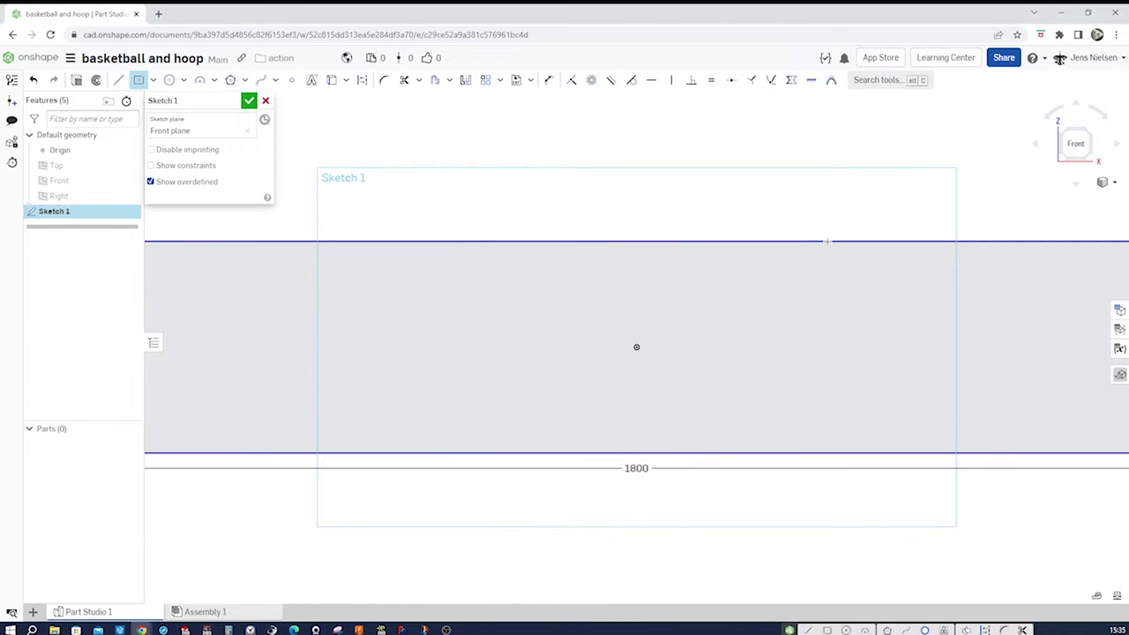
{"action": "key", "text": "f"}
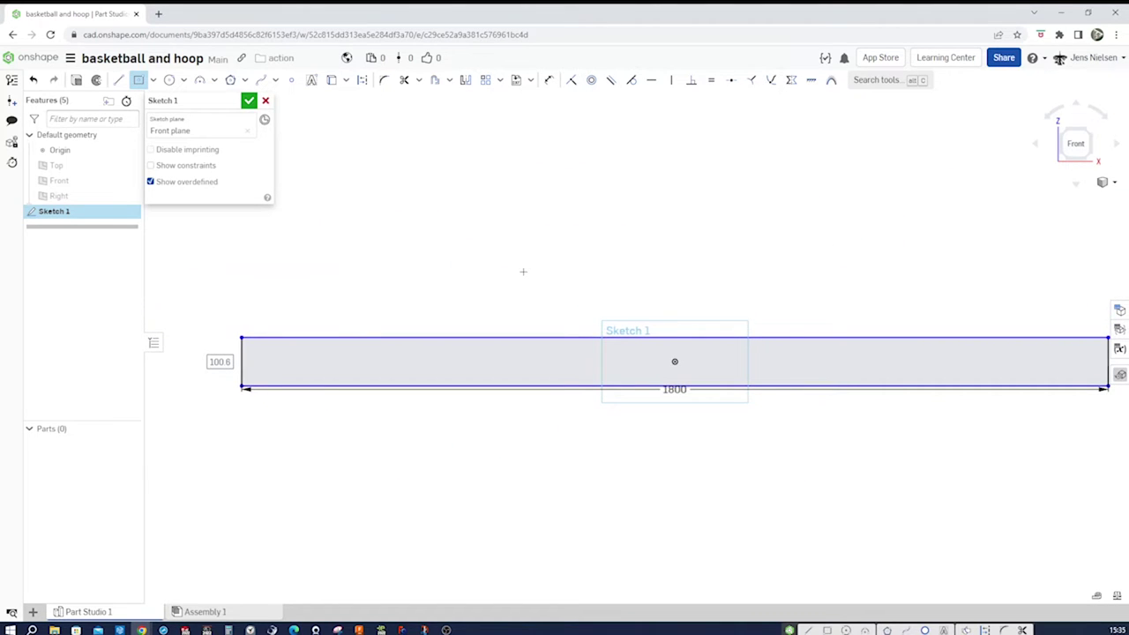
{"action": "type", "text": "1040"}
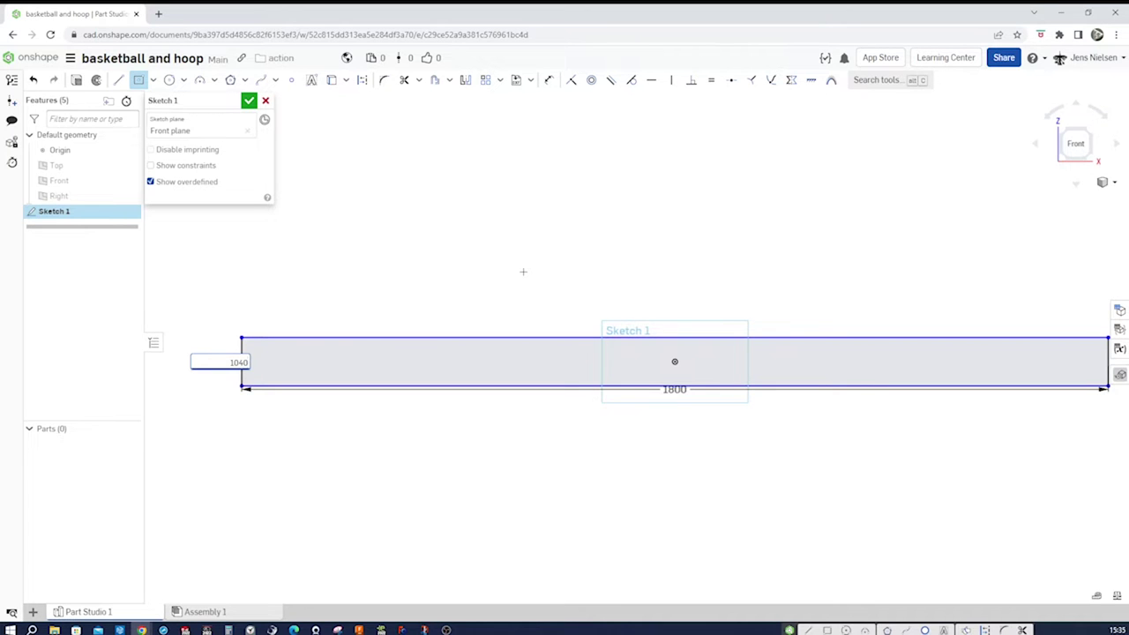
{"action": "key", "text": "Return"}
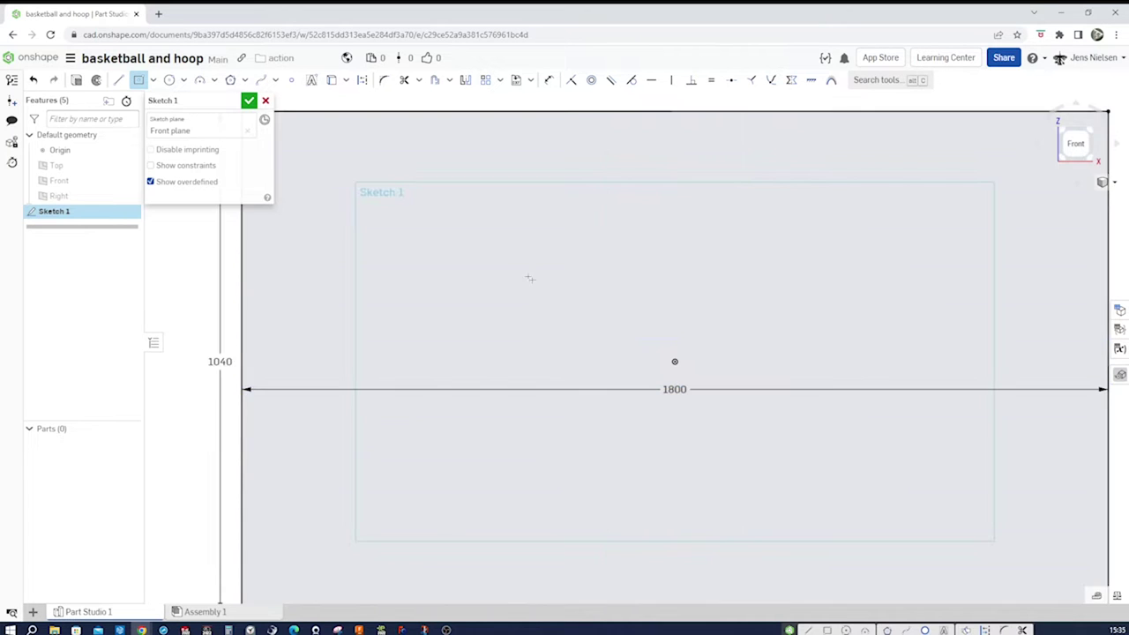
{"action": "key", "text": "Escape"}
{"action": "key", "text": "f"}
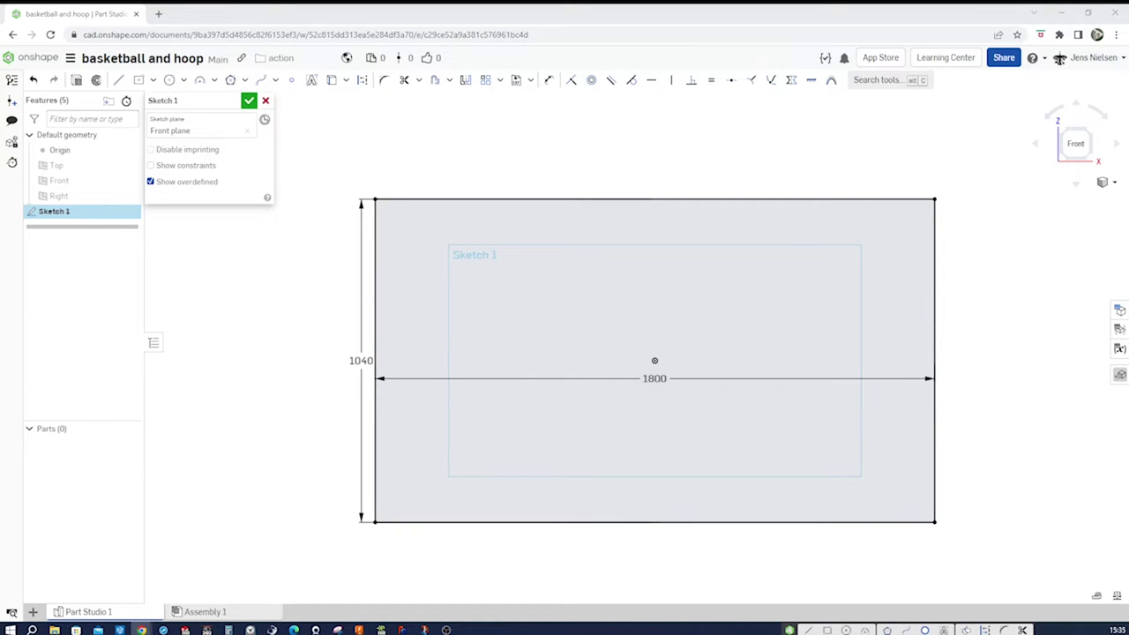
- Finish the sketch and extrude the rectangle as a new solid with a blind depth of 22 mm
{"action": "left_click", "coordinate": [248, 100]}
{"action": "left_click", "coordinate": [129, 79]}
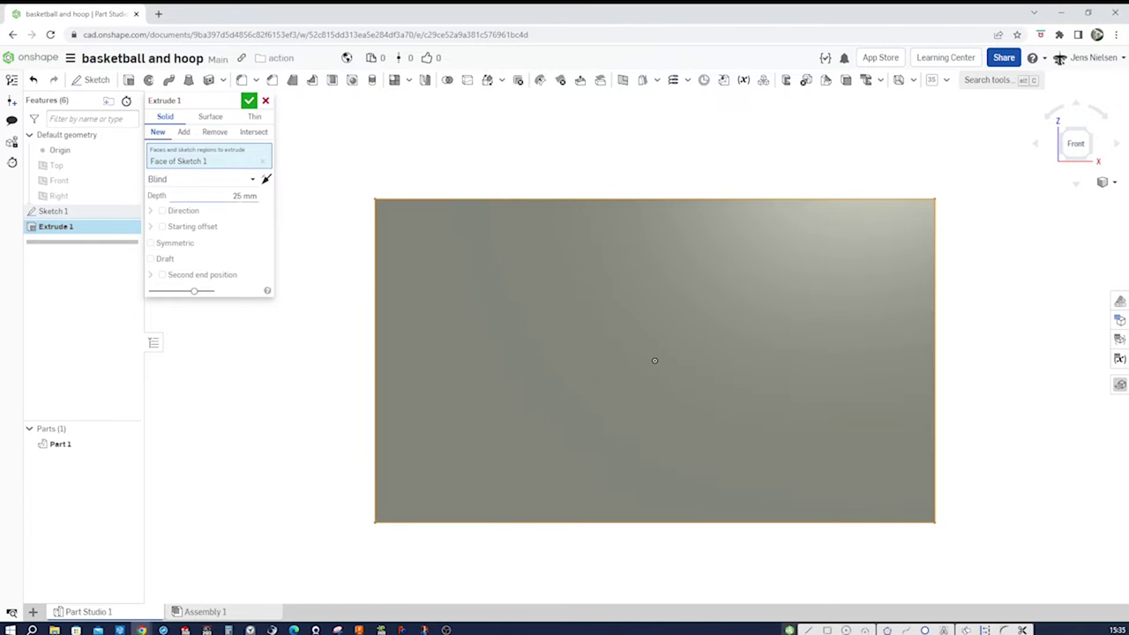
{"action": "left_click", "coordinate": [245, 195]}
{"action": "type", "text": "22"}
{"action": "left_click", "coordinate": [249, 100]}
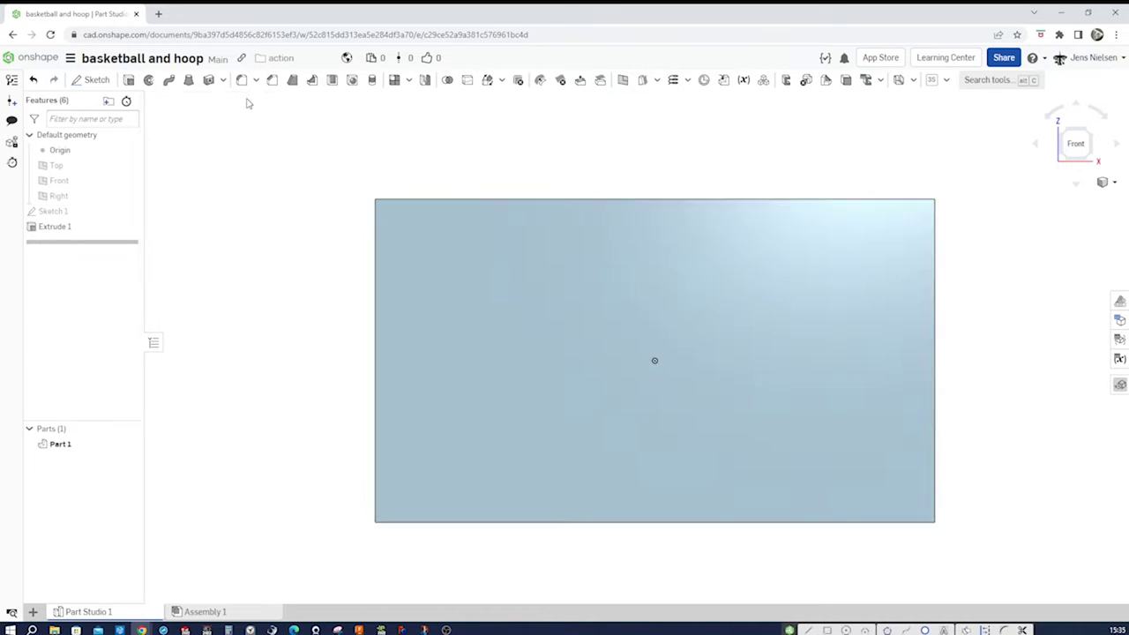
- Rename the extruded part as board
{"action": "right_click", "coordinate": [83, 445]}
{"action": "left_click", "coordinate": [121, 455]}
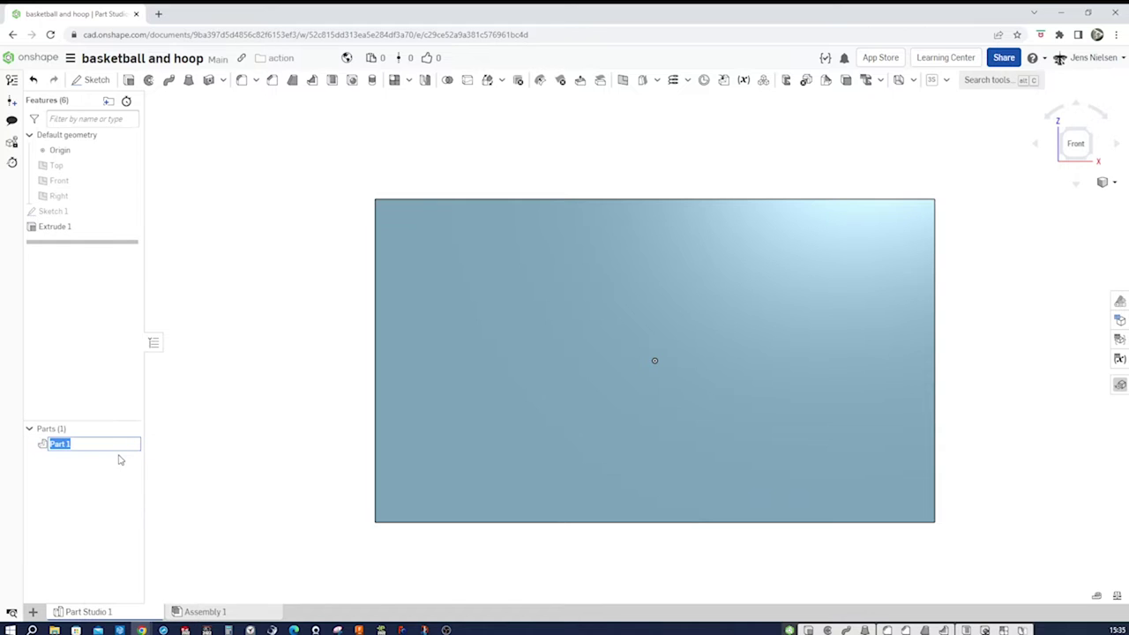
{"action": "type", "text": "board"}
{"action": "key", "text": "Return"}
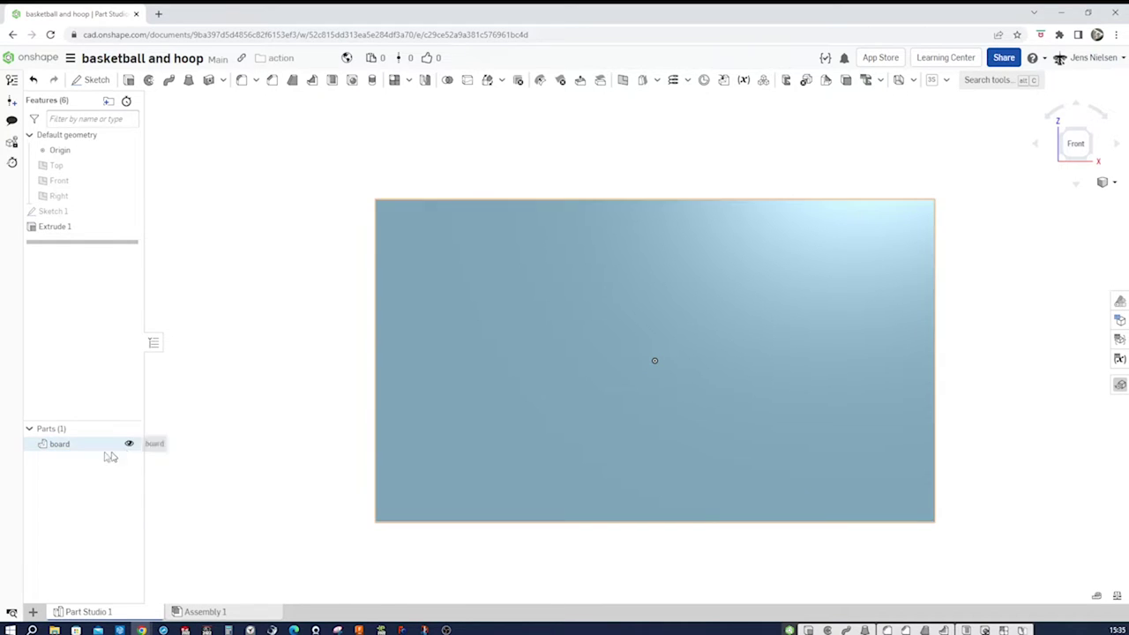
- Change the board's appearance to the light grey EAEAEA
{"action": "right_click", "coordinate": [65, 446]}
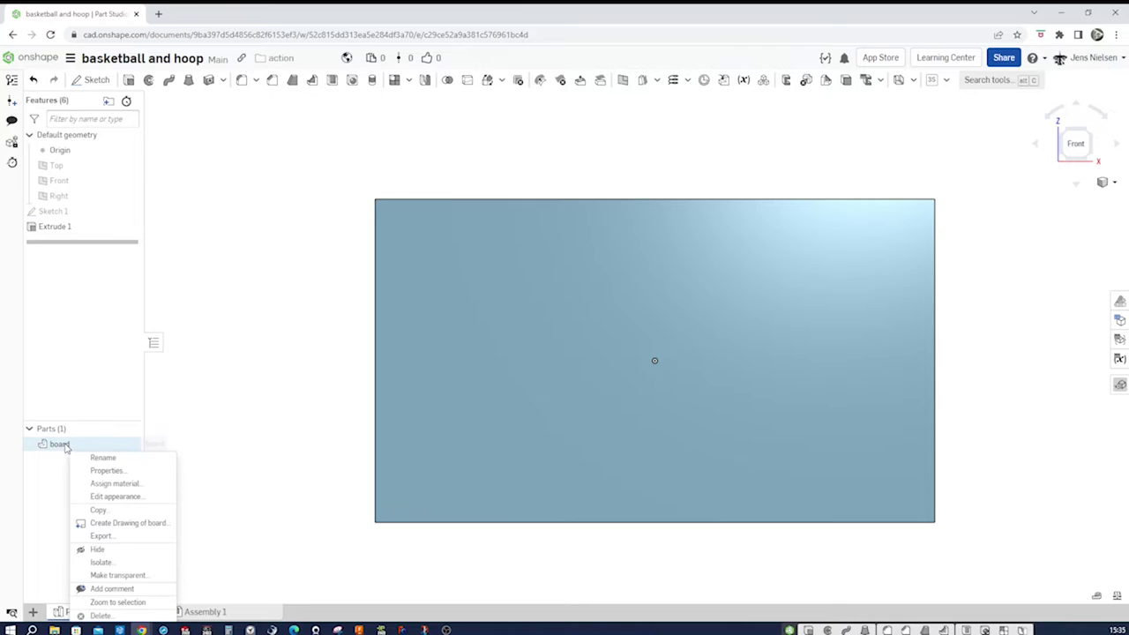
{"action": "left_click", "coordinate": [111, 496]}
{"action": "left_click", "coordinate": [219, 409]}
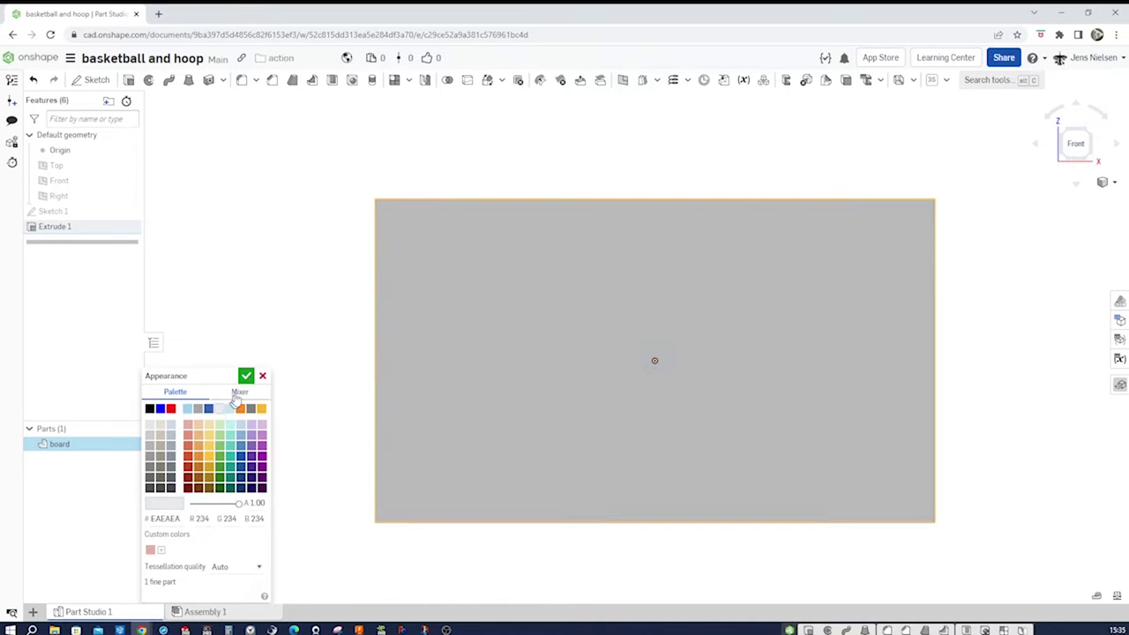
{"action": "left_click", "coordinate": [247, 375]}
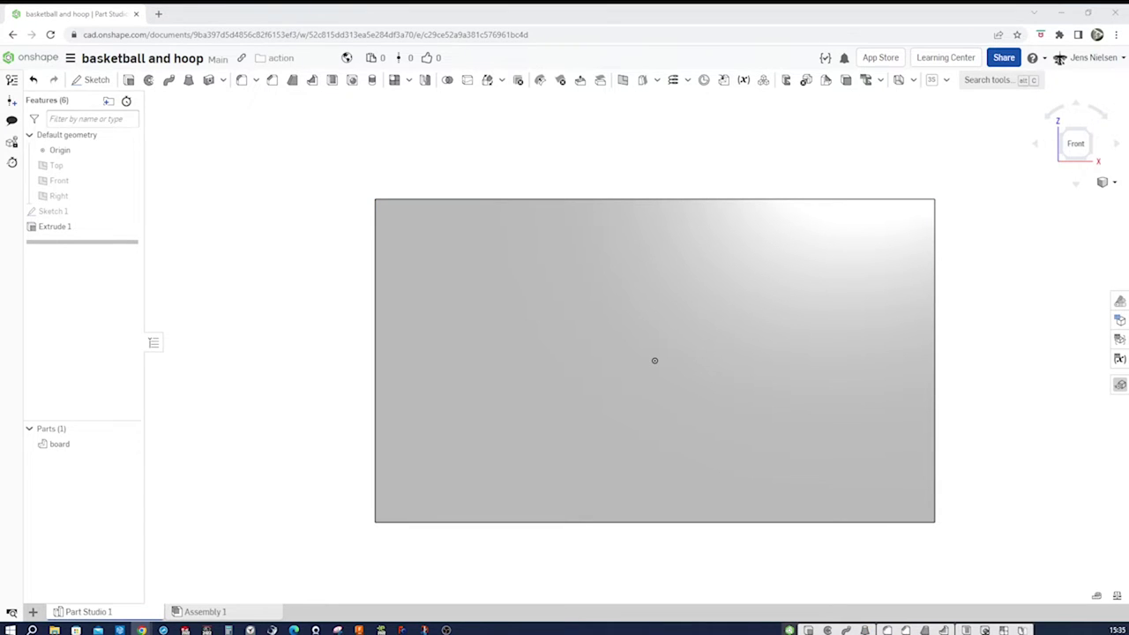
- Start a sketch on the board's front face and project the face's outline into it
{"action": "left_click", "coordinate": [748, 454]}
{"action": "key", "text": "s"}
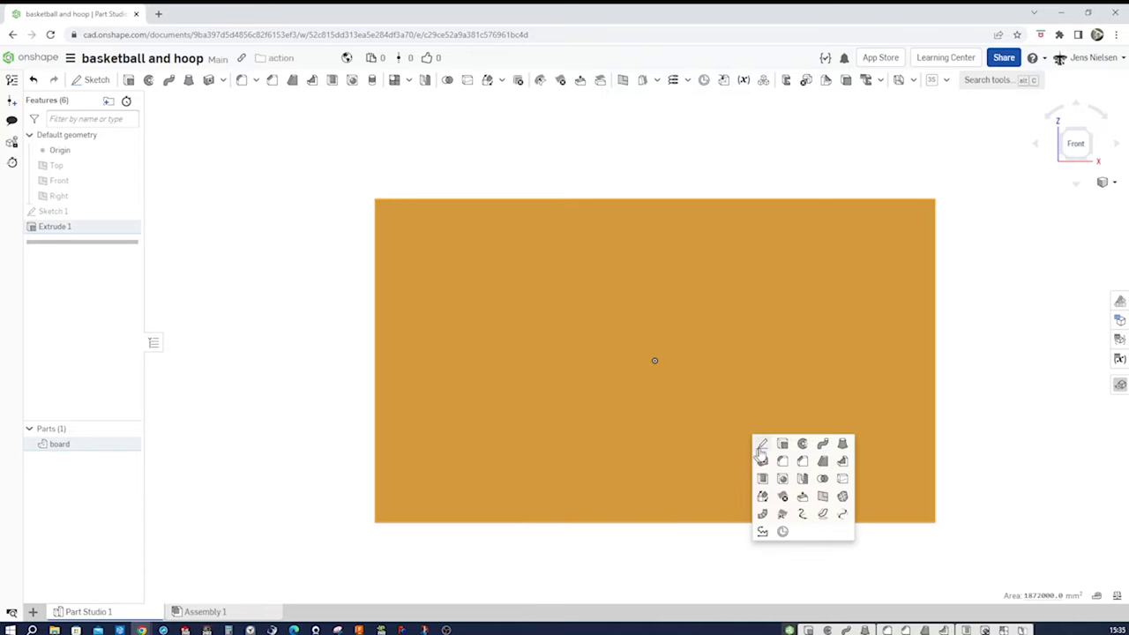
{"action": "left_click", "coordinate": [762, 444]}
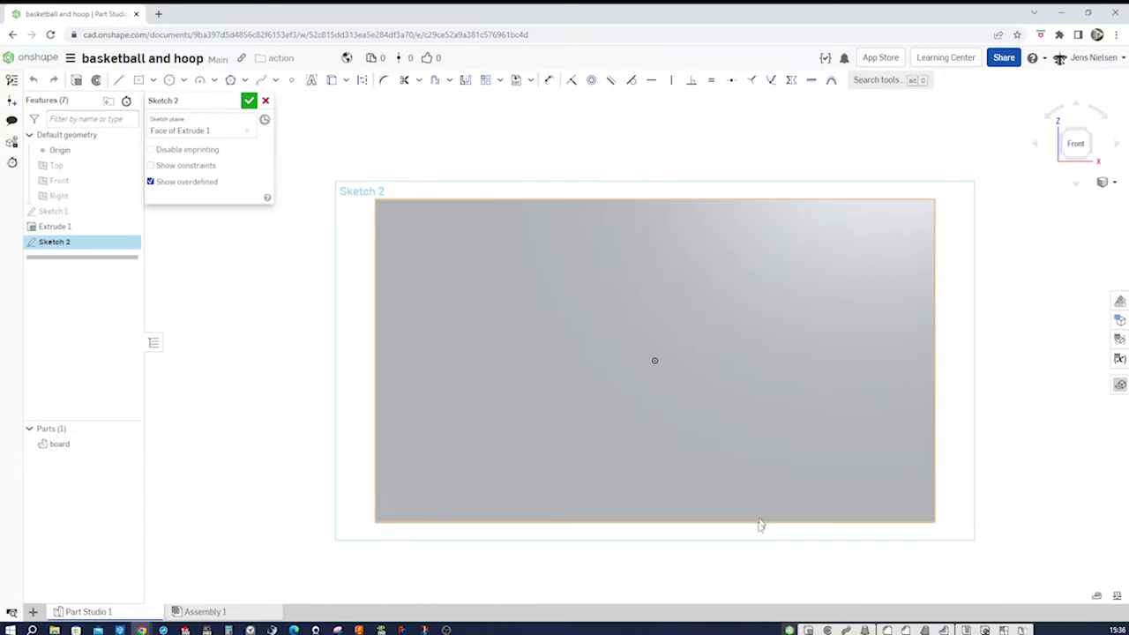
{"action": "key", "text": "u"}
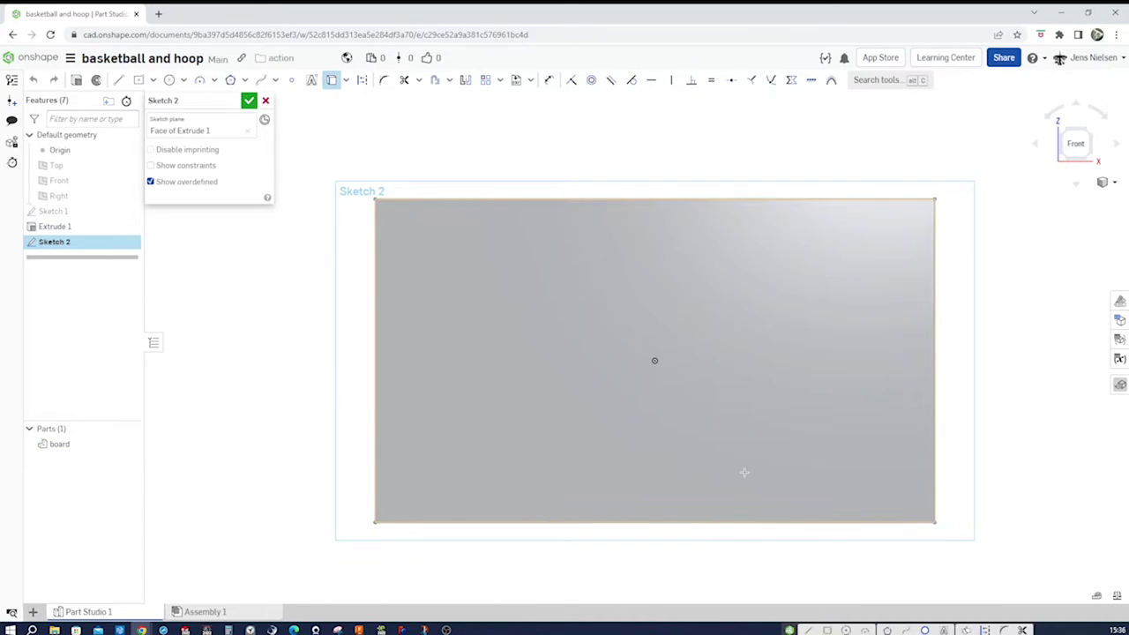
{"action": "left_click", "coordinate": [743, 470]}
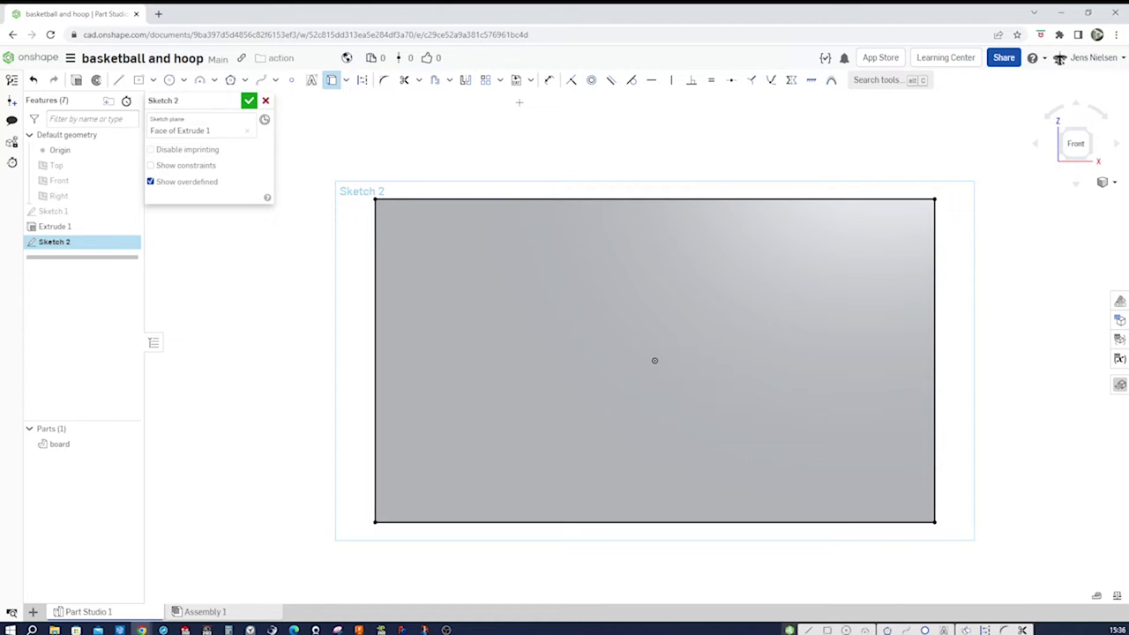
- Offset all four edges of the projected board outline inward by 52 mm
{"action": "key", "text": "o"}
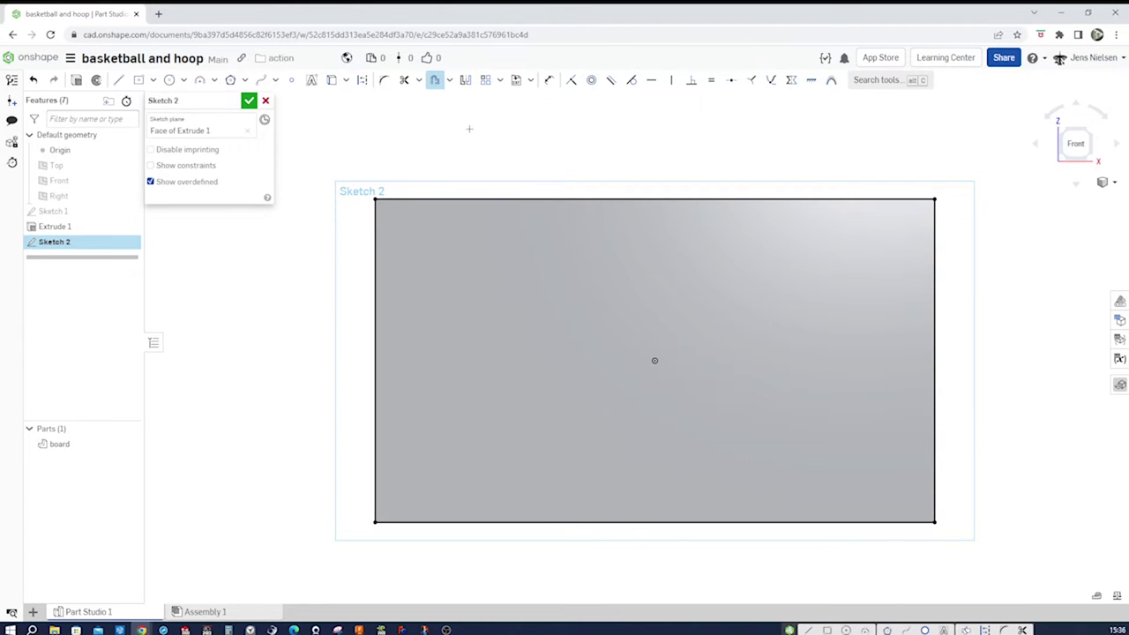
{"action": "left_click", "coordinate": [396, 198]}
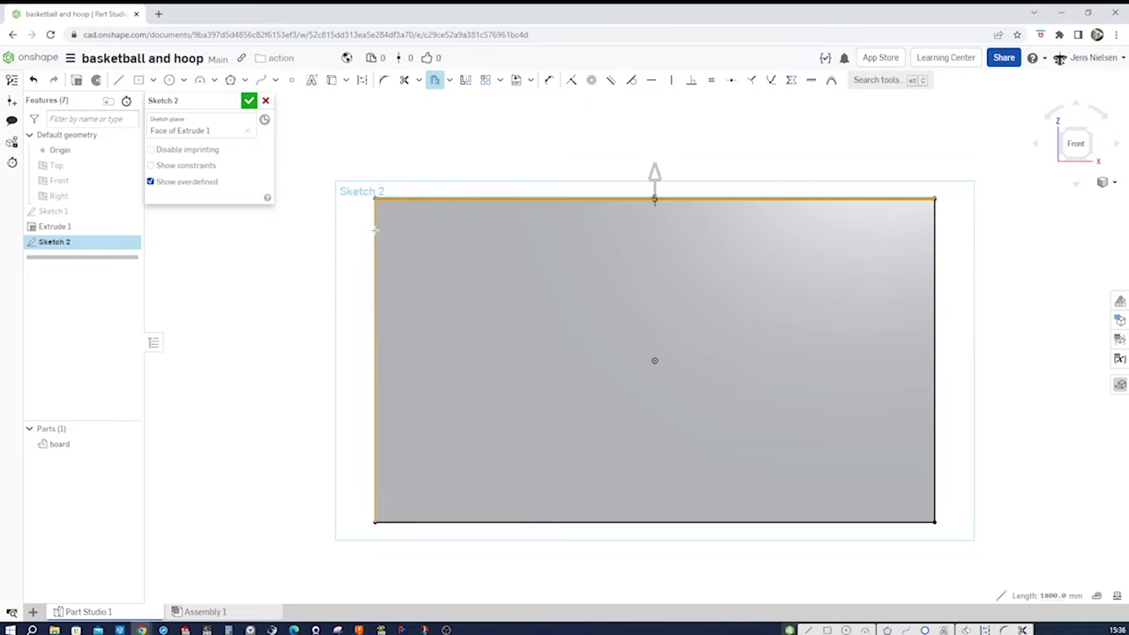
{"action": "left_click", "coordinate": [376, 230]}
{"action": "left_click", "coordinate": [639, 519]}
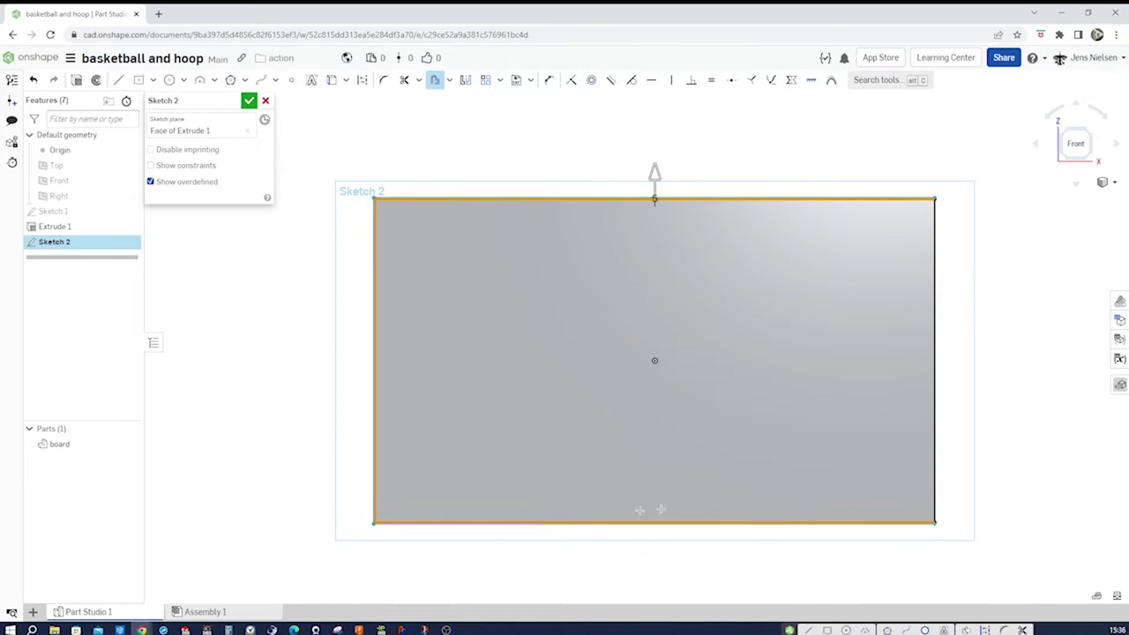
{"action": "left_click", "coordinate": [936, 456]}
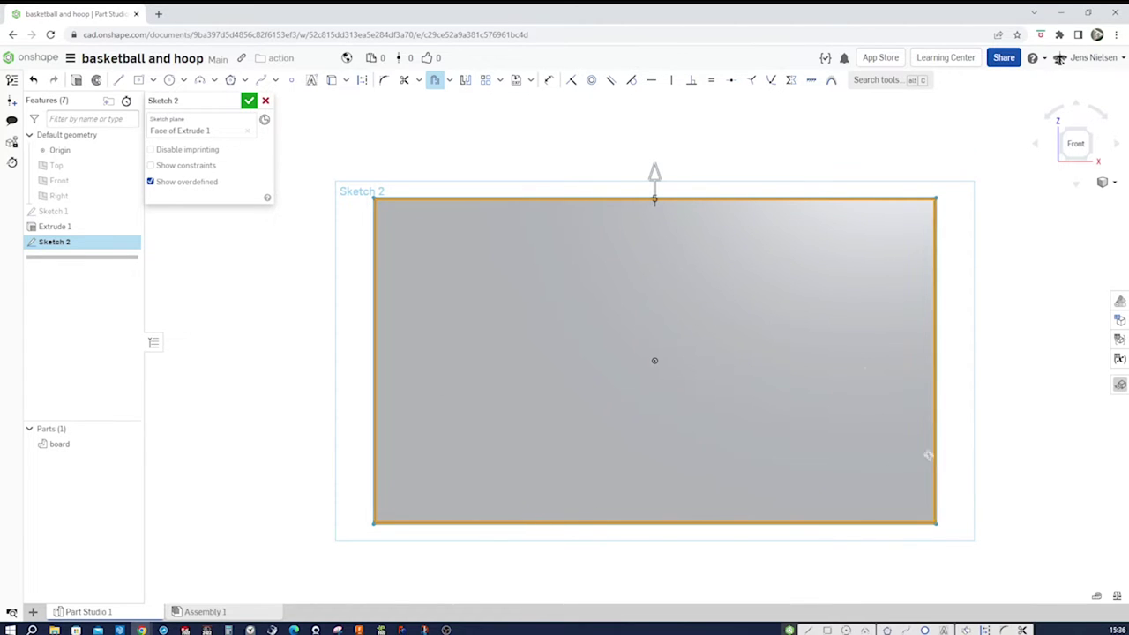
{"action": "left_click", "coordinate": [654, 173]}
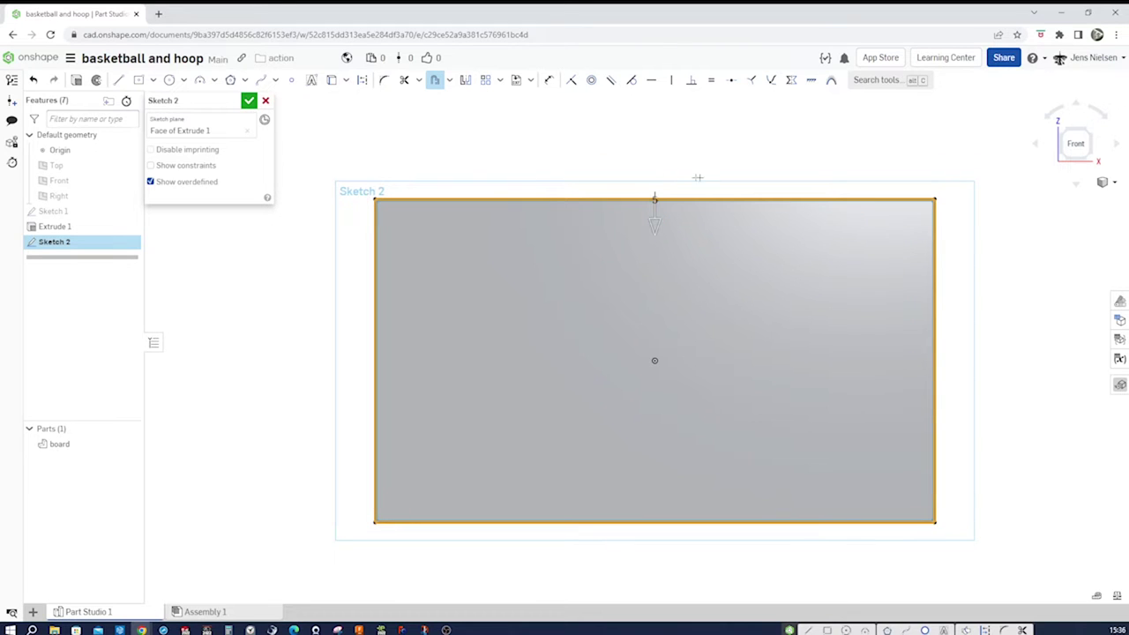
{"action": "left_click", "coordinate": [655, 197]}
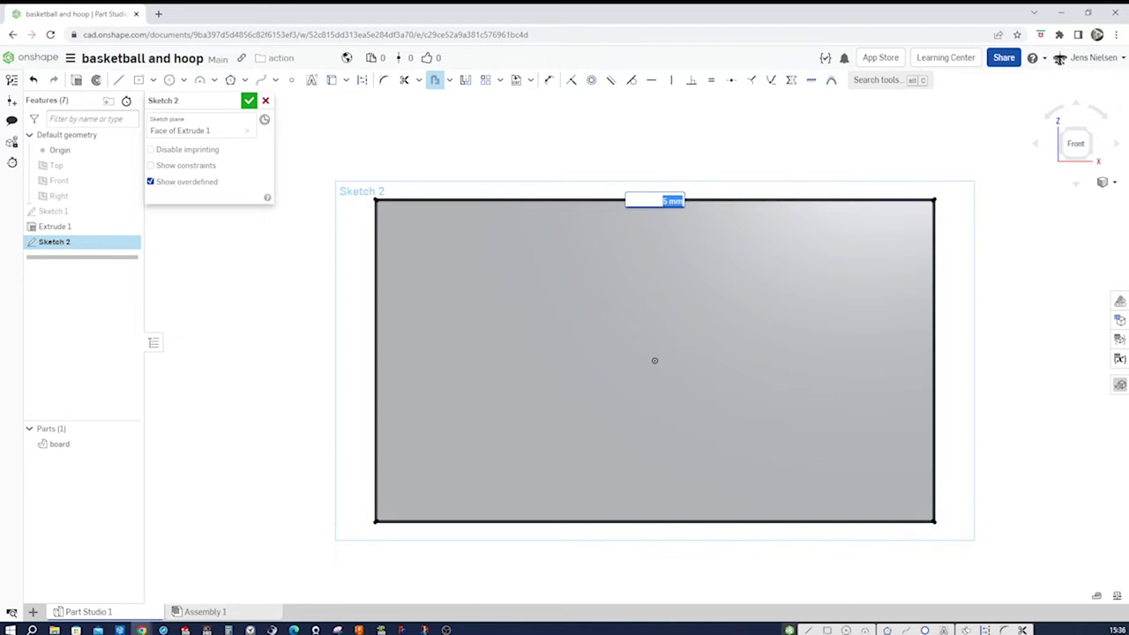
{"action": "scroll", "coordinate": [788, 285], "scroll_direction": "down", "scroll_amount": 3}
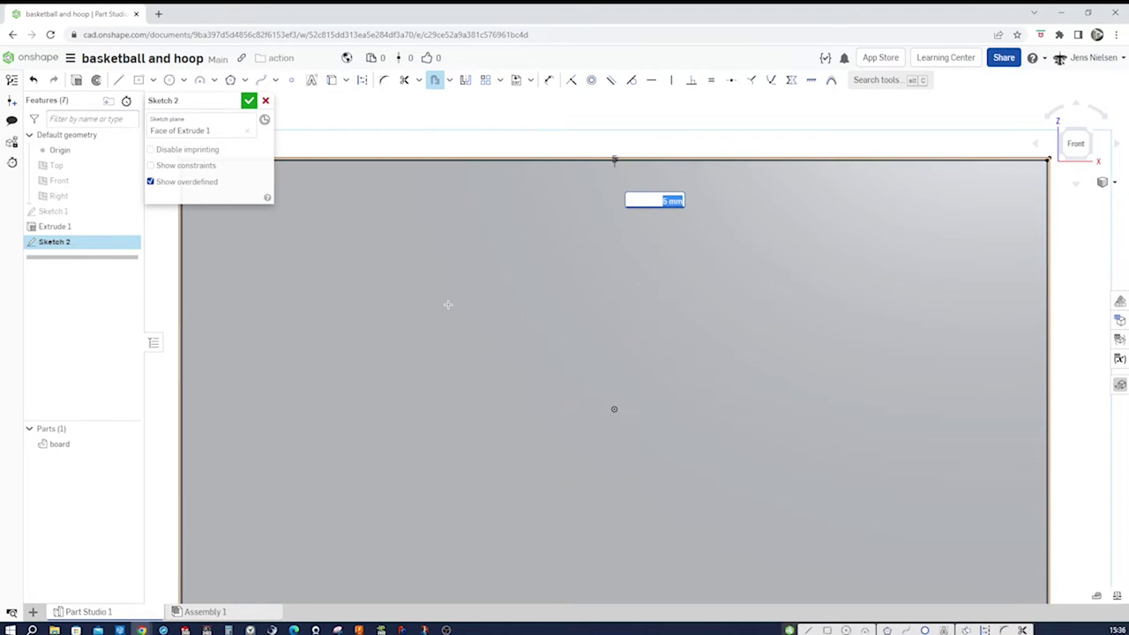
{"action": "type", "text": "52"}
{"action": "key", "text": "Return"}
{"action": "scroll", "coordinate": [551, 315], "scroll_direction": "up", "scroll_amount": 3}
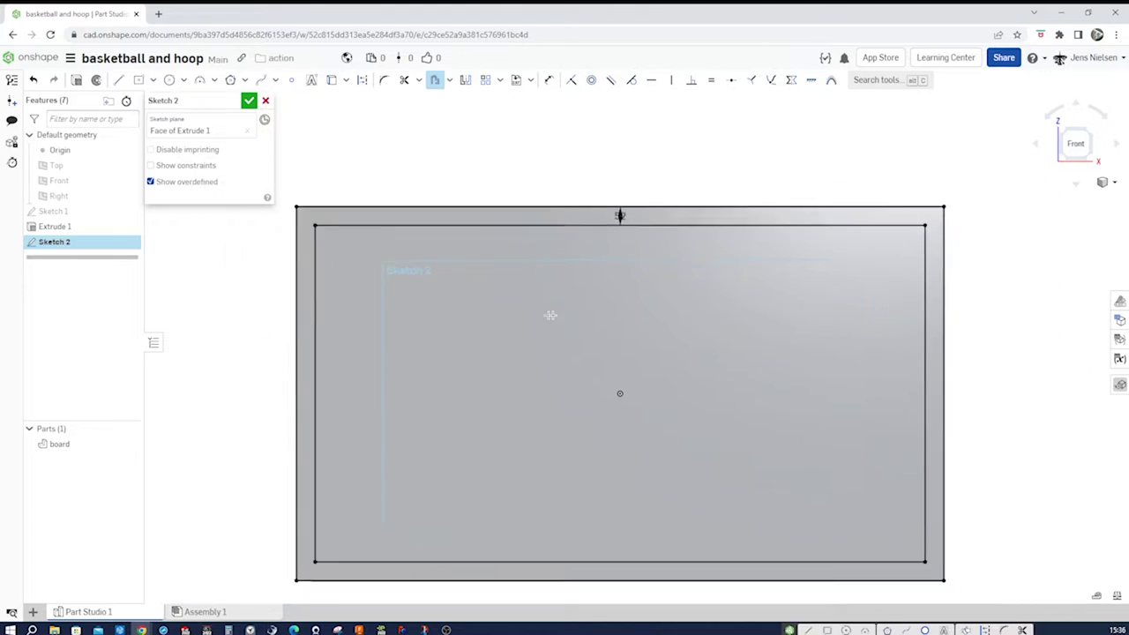
{"action": "scroll", "coordinate": [639, 344], "scroll_direction": "up", "scroll_amount": 2}
{"action": "key", "text": "Escape"}
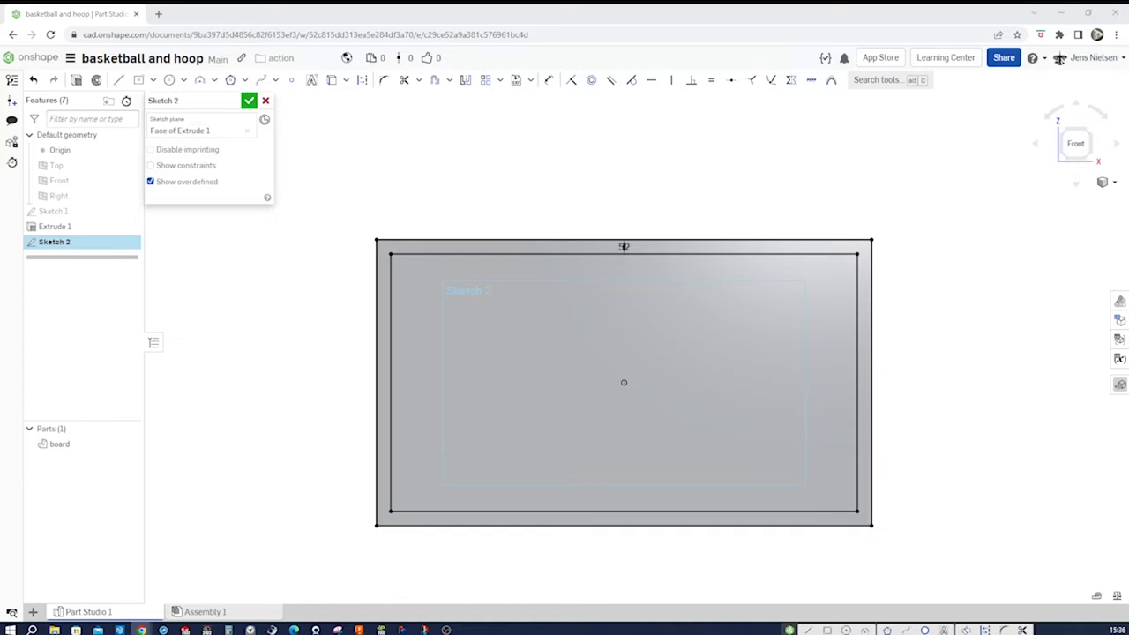
- Sketch a centre-point rectangle 600 mm wide and 440 mm high, centred vertically below the origin on the board face
{"action": "left_click", "coordinate": [927, 498]}
{"action": "key", "text": "s"}
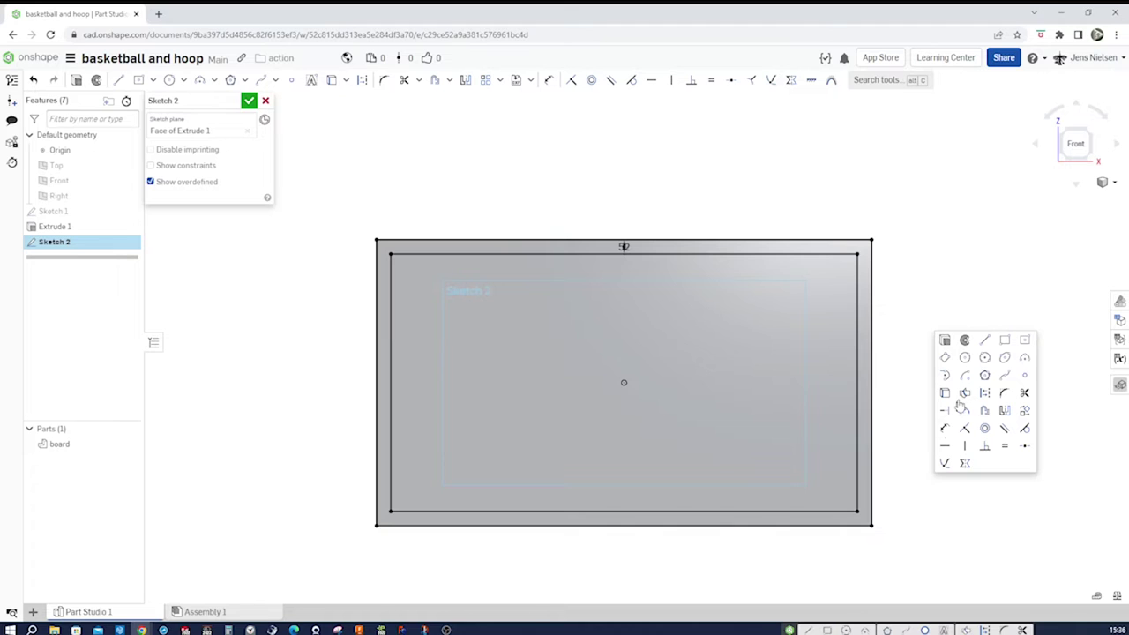
{"action": "left_click", "coordinate": [1024, 340]}
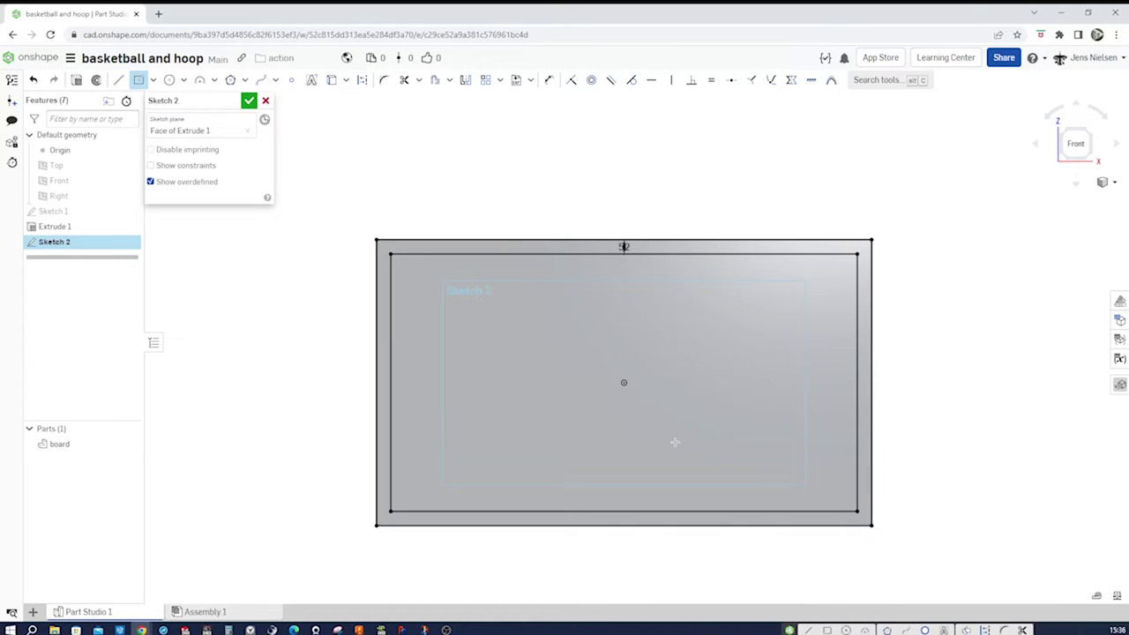
{"action": "left_click", "coordinate": [623, 449]}
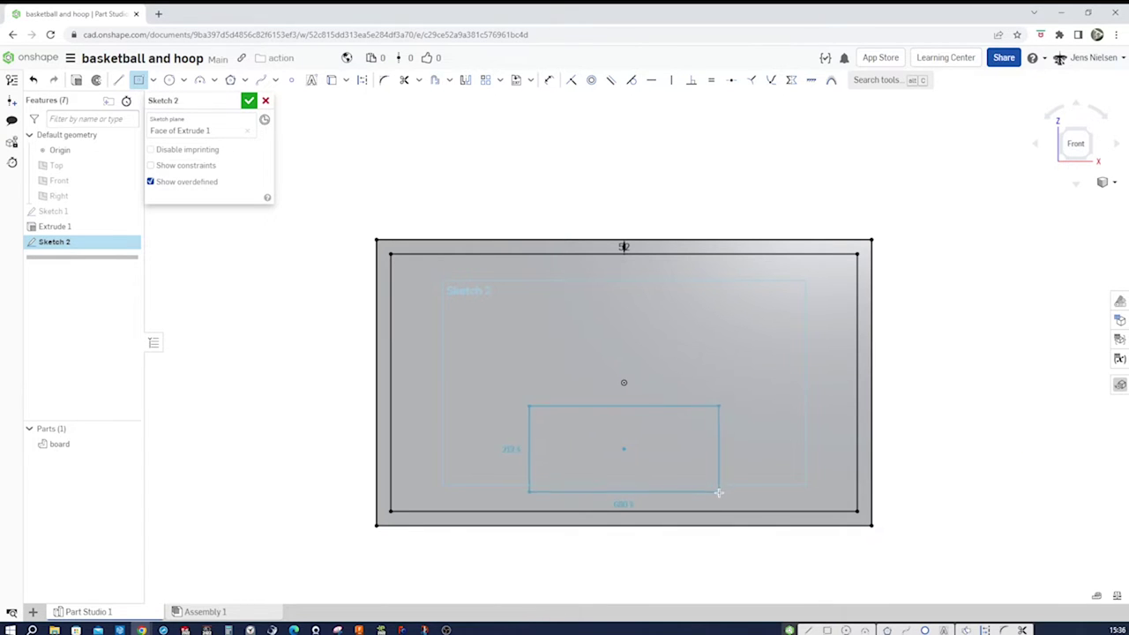
{"action": "left_click", "coordinate": [718, 493]}
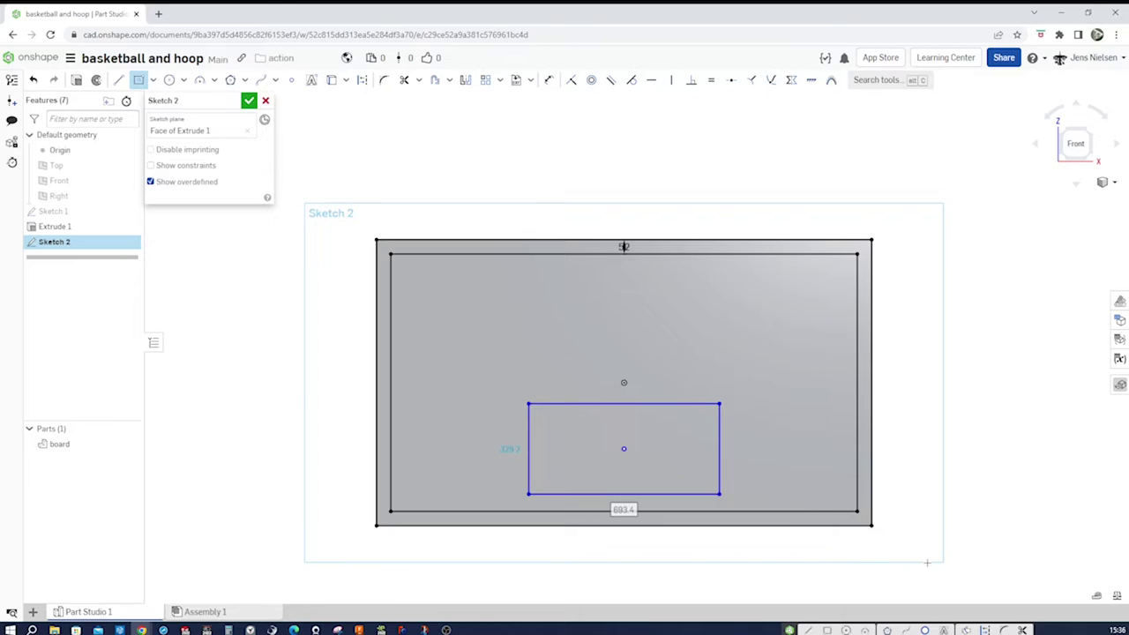
{"action": "type", "text": "600"}
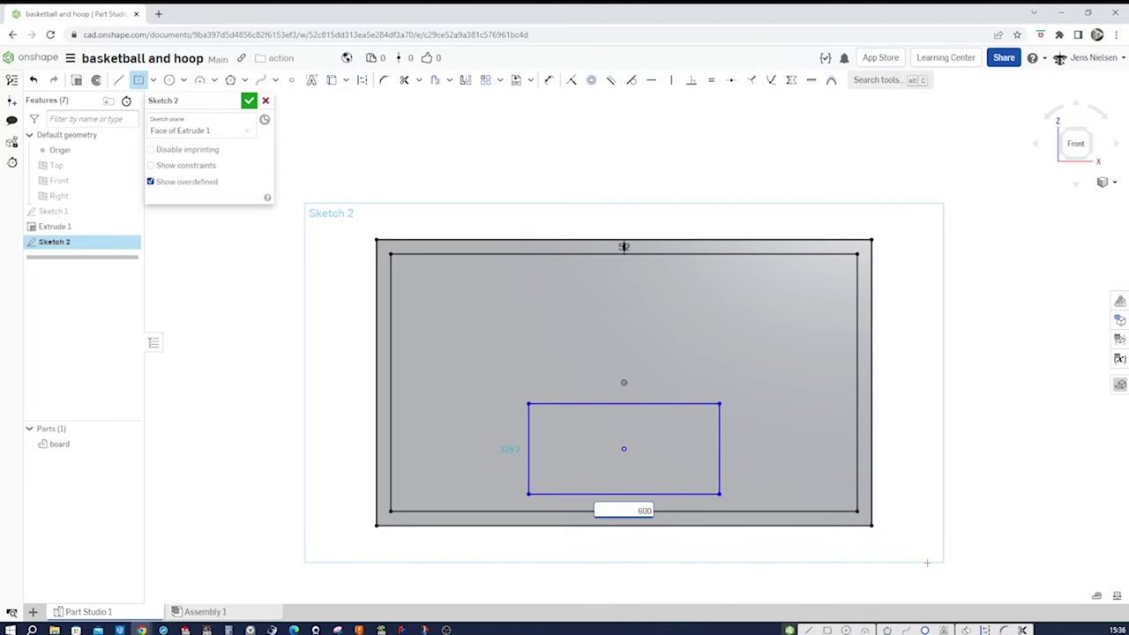
{"action": "key", "text": "Return"}
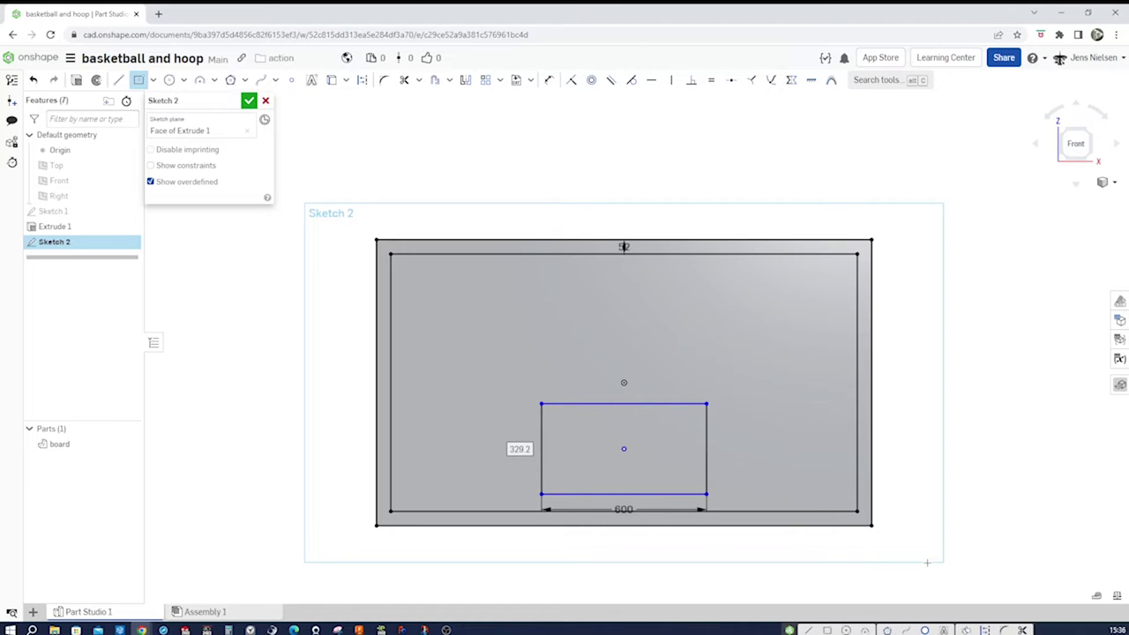
{"action": "type", "text": "44"}
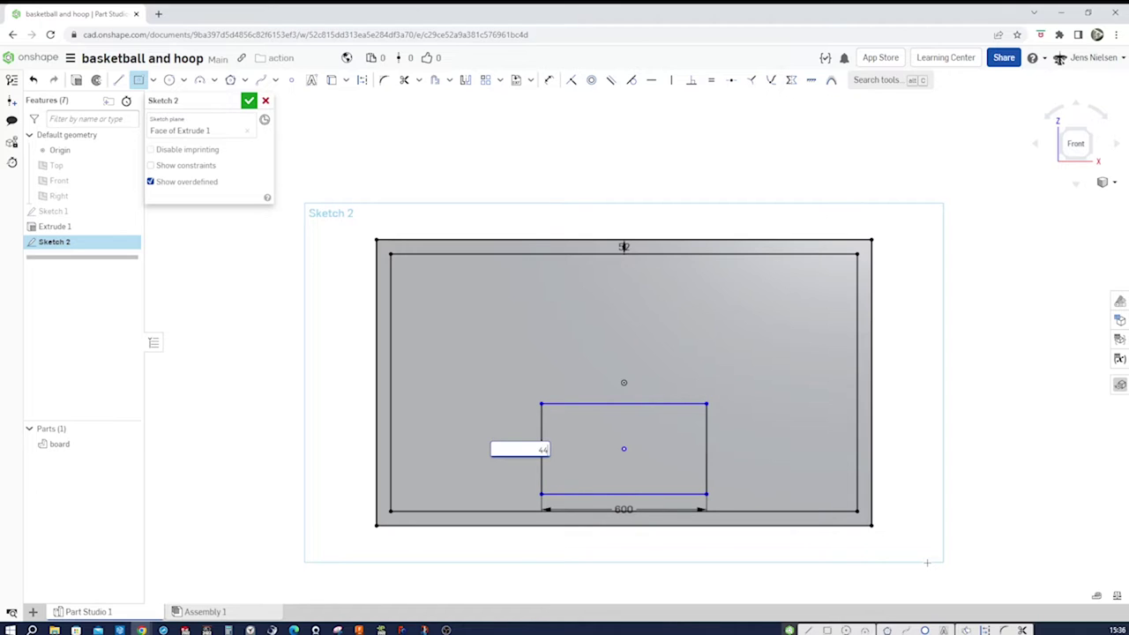
{"action": "type", "text": "0"}
{"action": "key", "text": "Return"}
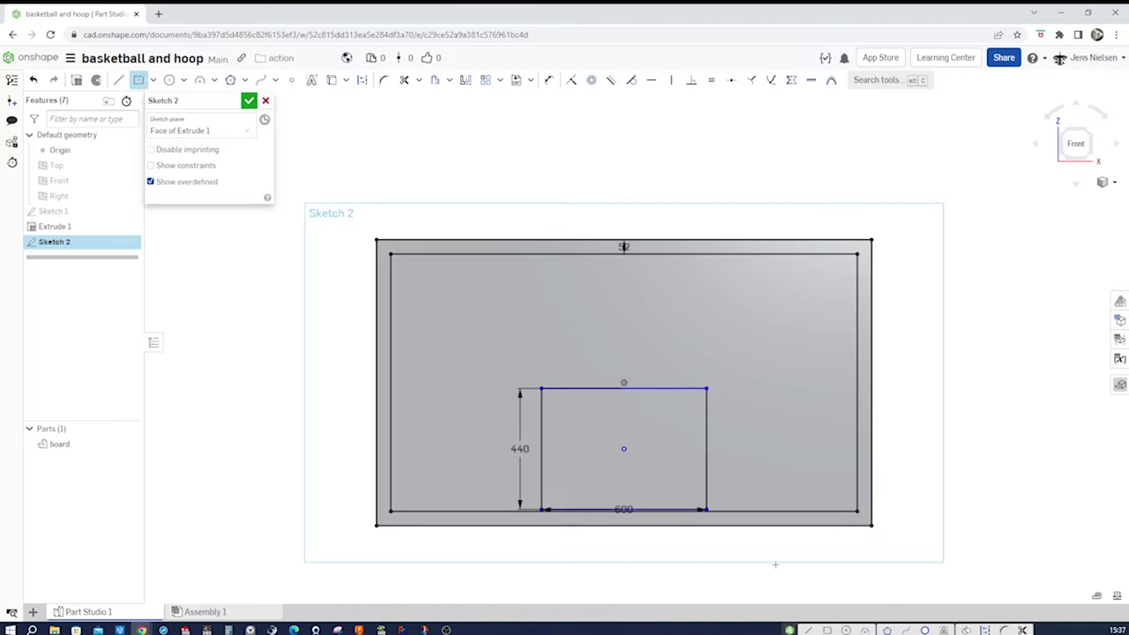
- Dimension the small rectangle's lower edge 102 mm from the board's bottom edge and move the width dimension below the board
{"action": "key", "text": "d"}
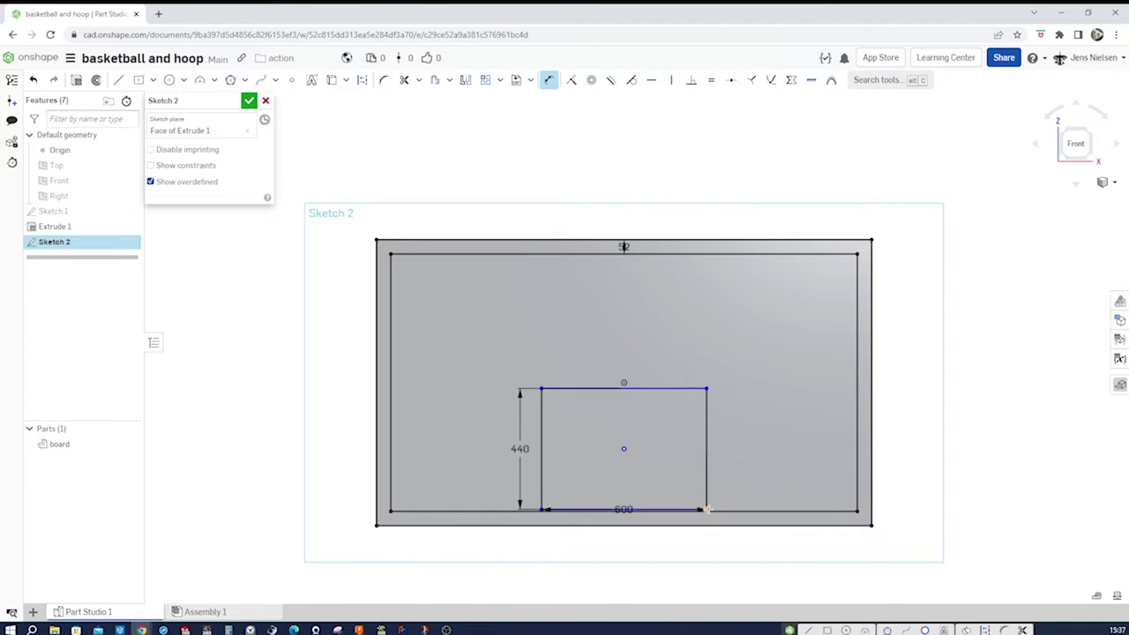
{"action": "left_click", "coordinate": [706, 510]}
{"action": "left_click", "coordinate": [711, 523]}
{"action": "left_click", "coordinate": [728, 534]}
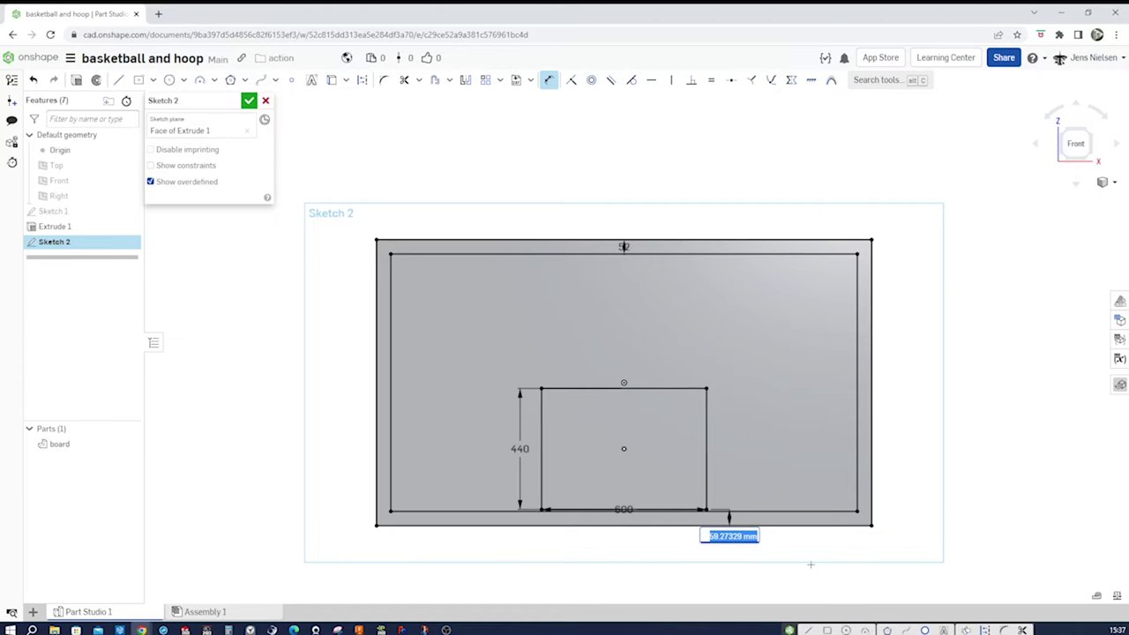
{"action": "type", "text": "102"}
{"action": "key", "text": "Return"}
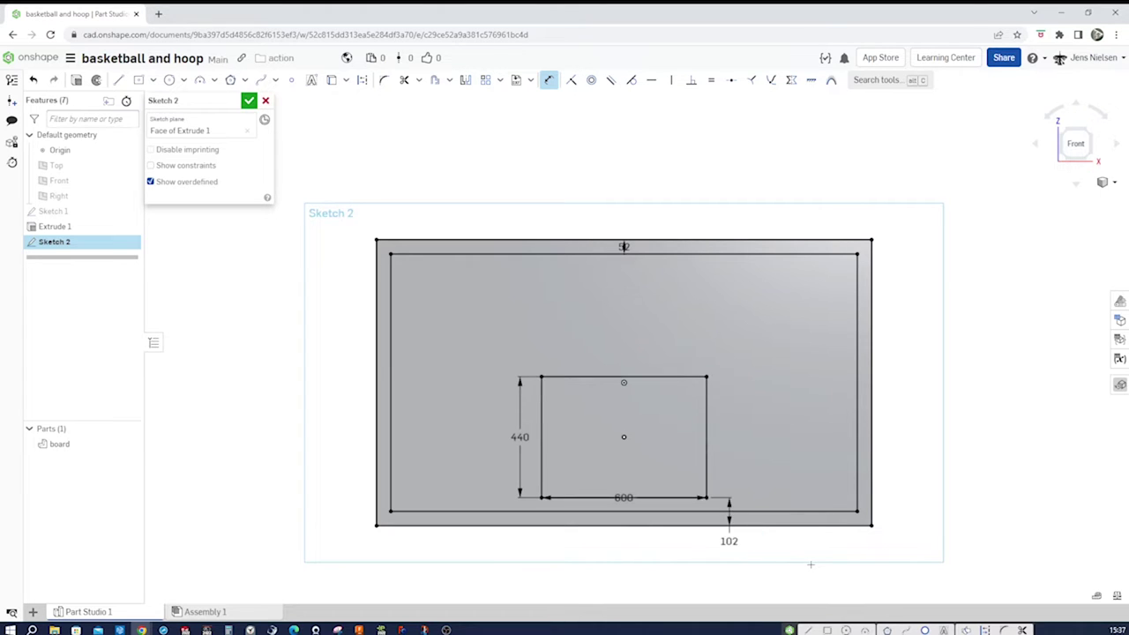
{"action": "key", "text": "Escape"}
{"action": "left_click_drag", "start_coordinate": [621, 498], "coordinate": [617, 545]}
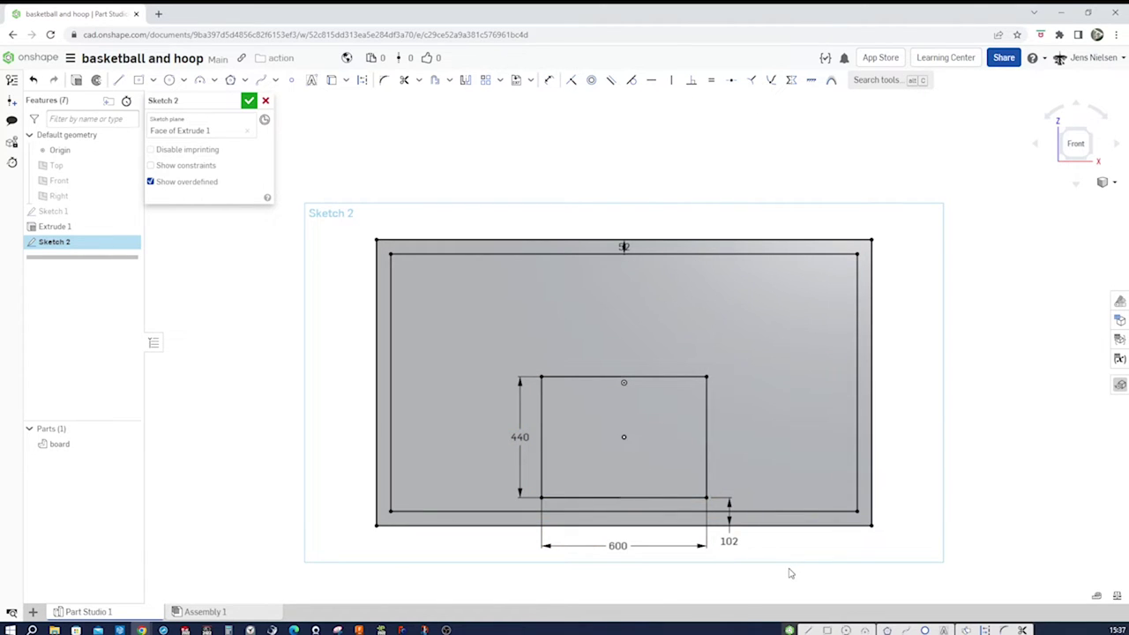
- Offset the four edges of the small rectangle inward by 55 mm and finish the sketch
{"action": "key", "text": "u"}
{"action": "left_click", "coordinate": [706, 479]}
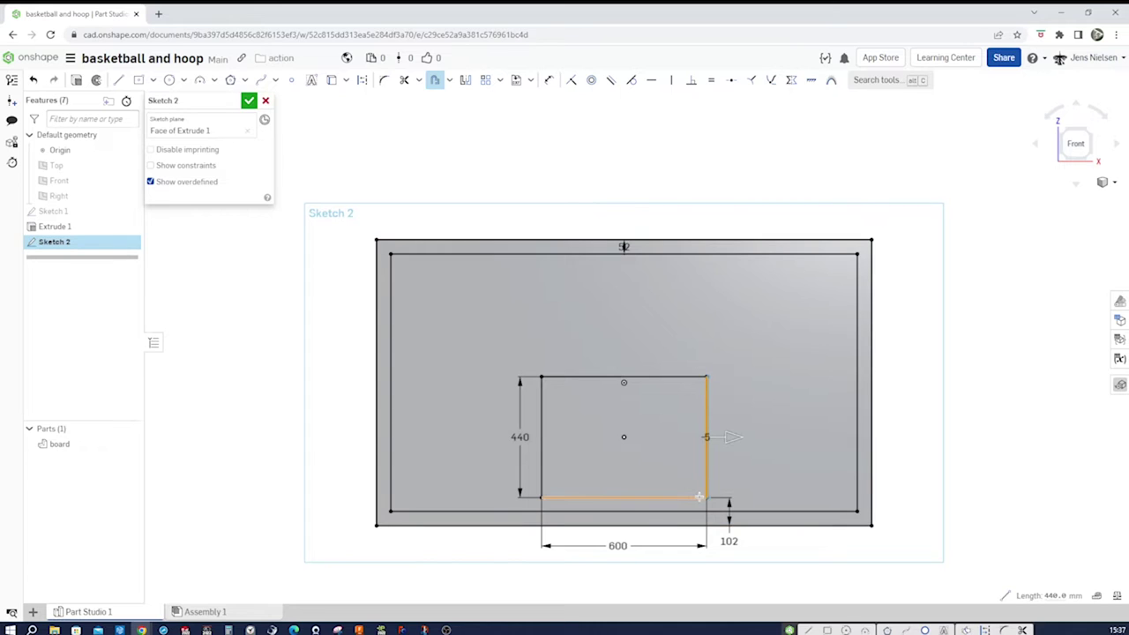
{"action": "left_click", "coordinate": [690, 496]}
{"action": "left_click", "coordinate": [541, 474]}
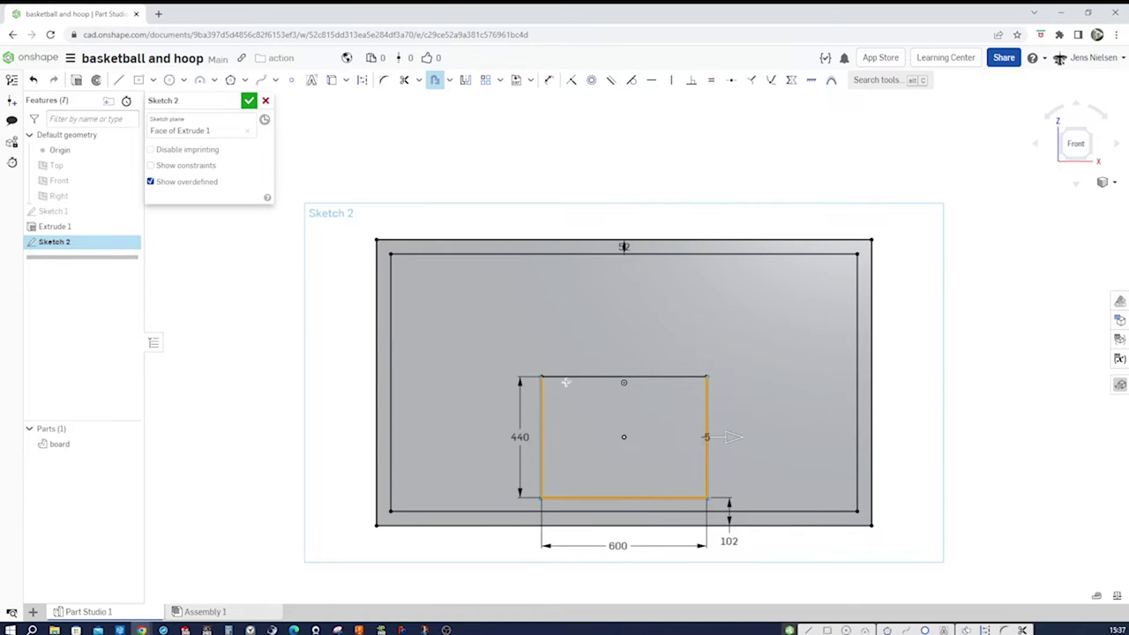
{"action": "left_click", "coordinate": [564, 377]}
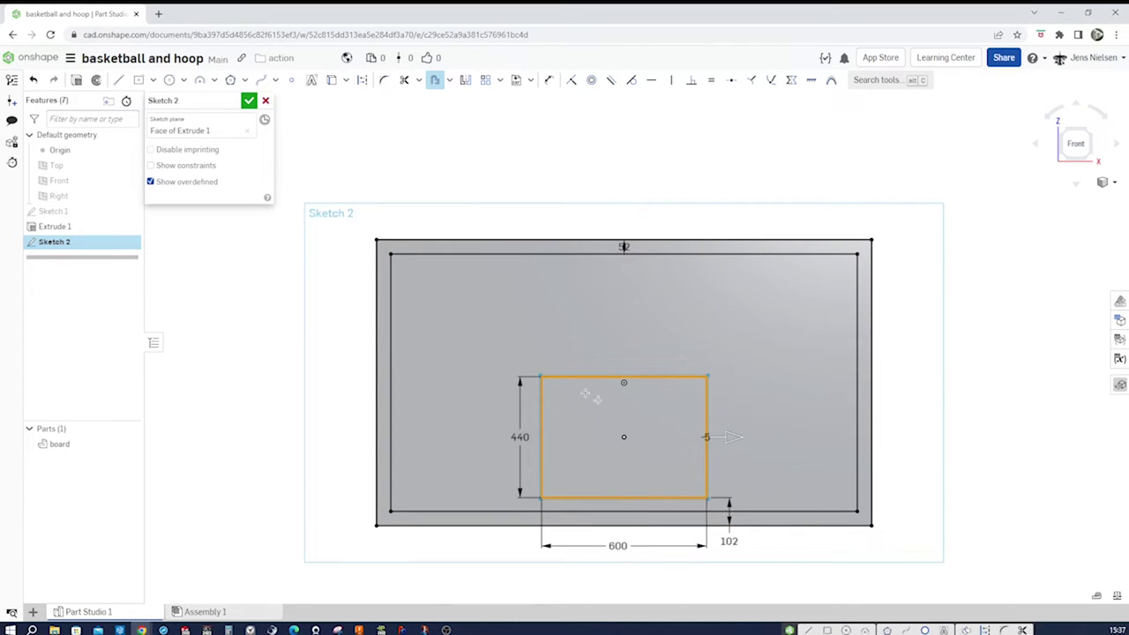
{"action": "left_click", "coordinate": [730, 439]}
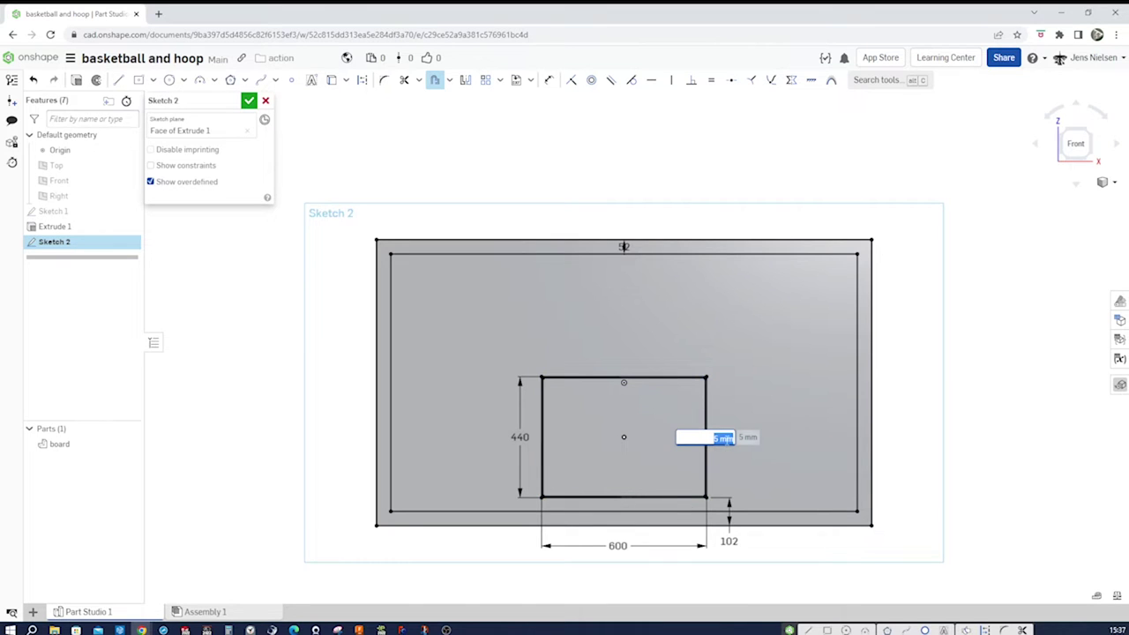
{"action": "type", "text": "55"}
{"action": "key", "text": "Return"}
{"action": "left_click", "coordinate": [250, 102]}
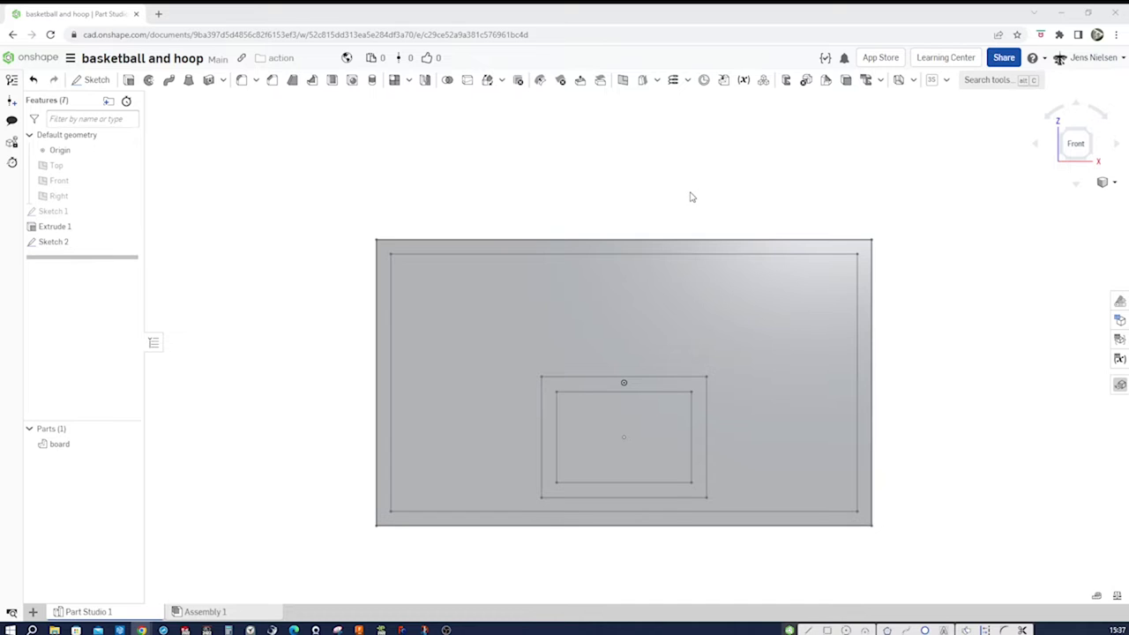
- Split the board's front face using all the edges of Sketch 2
{"action": "left_click", "coordinate": [468, 82]}
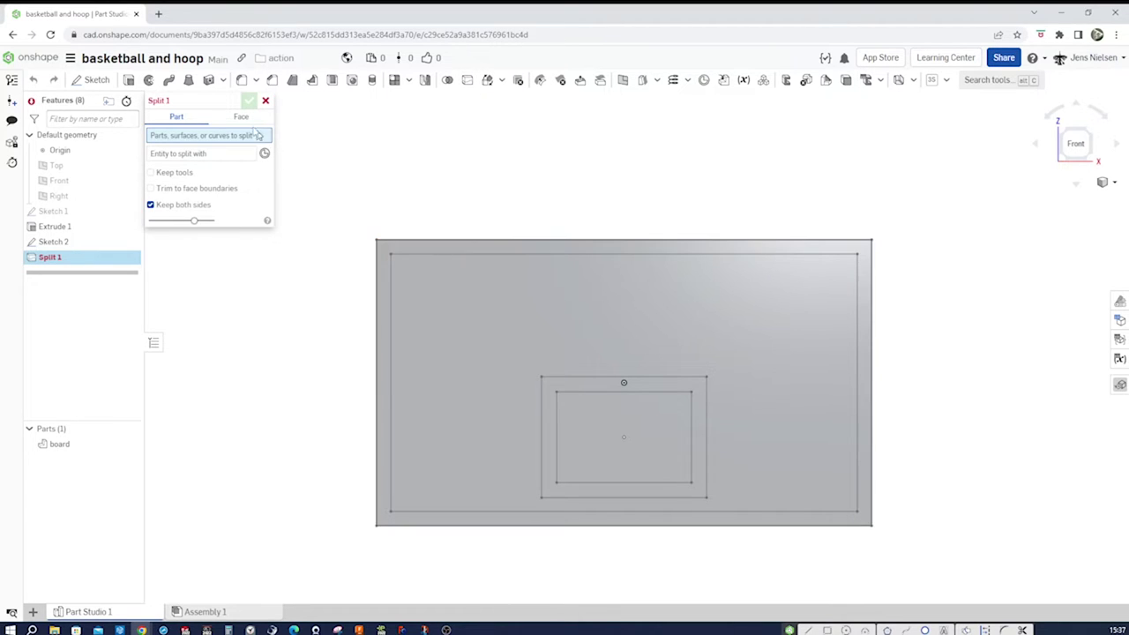
{"action": "left_click", "coordinate": [253, 121]}
{"action": "left_click", "coordinate": [448, 284]}
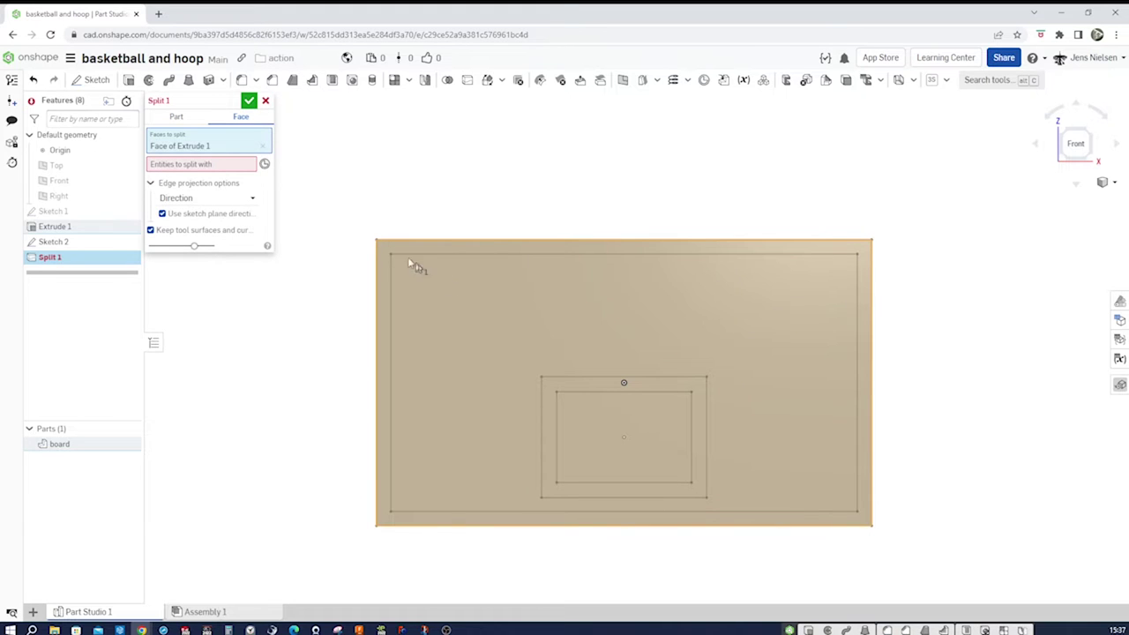
{"action": "left_click", "coordinate": [101, 242]}
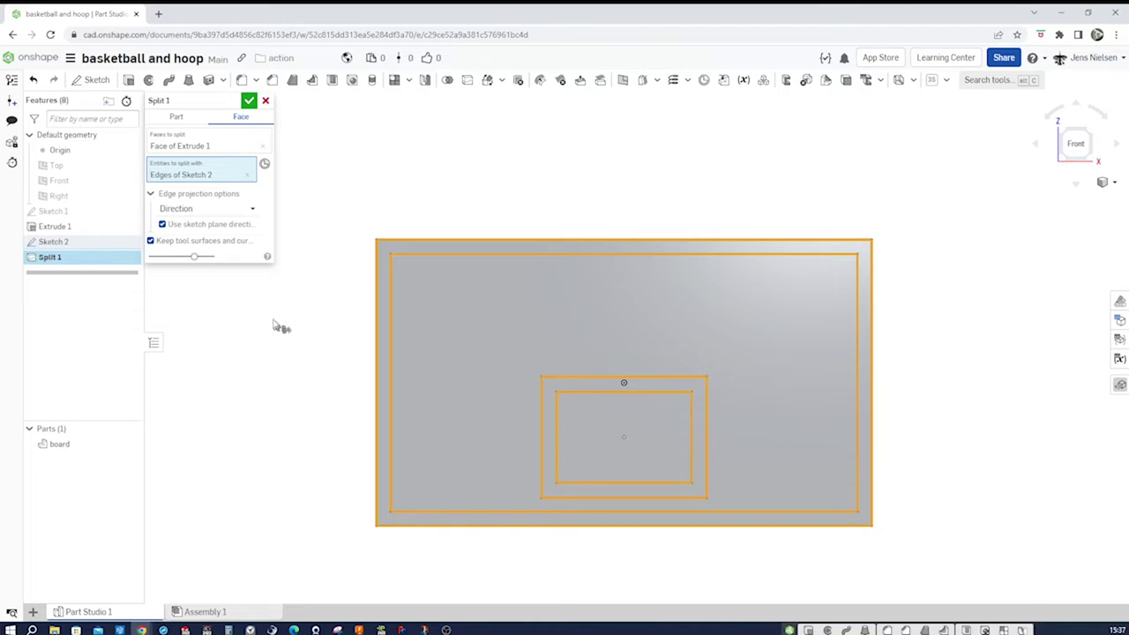
{"action": "left_click", "coordinate": [249, 100]}
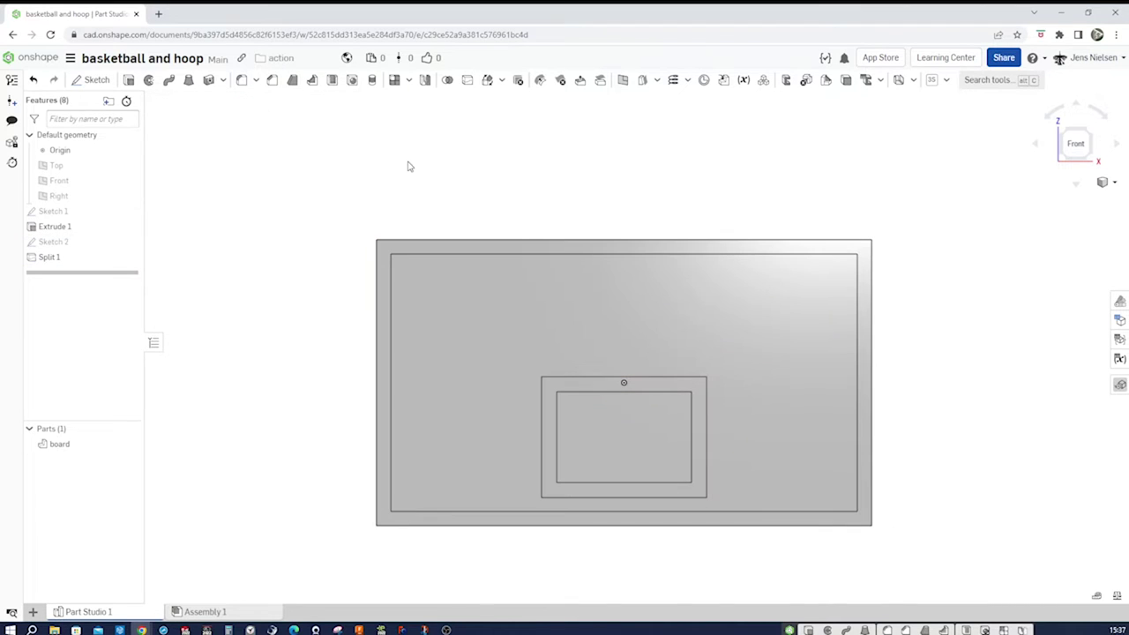
- Apply a dark grey face appearance to the outer border band and the small rectangular band on the board
{"action": "left_click", "coordinate": [408, 248]}
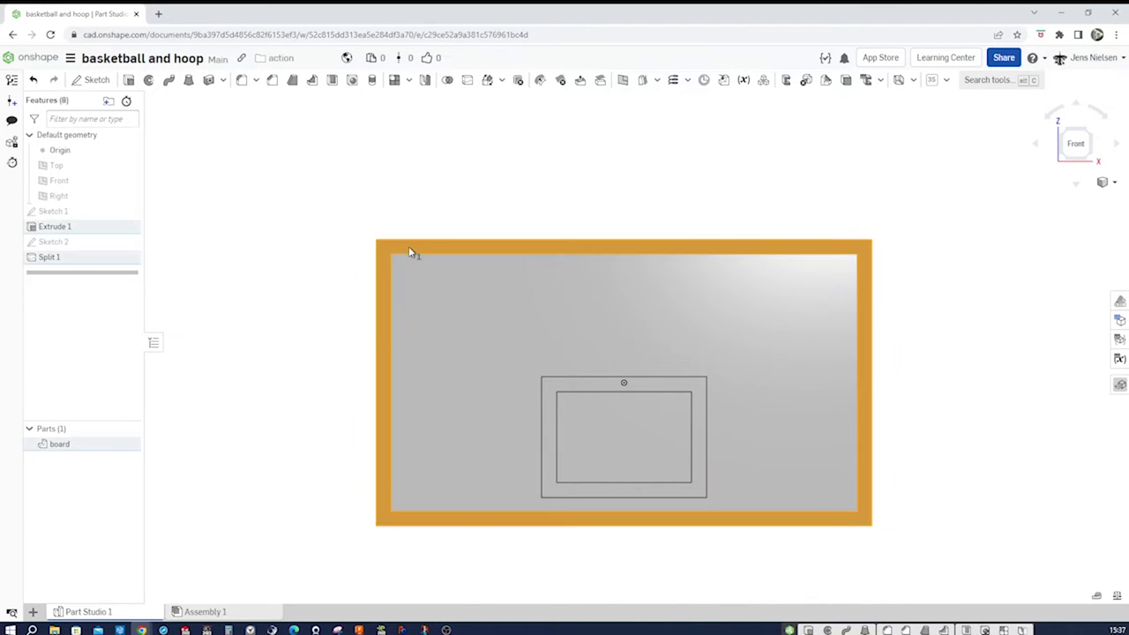
{"action": "left_click", "coordinate": [556, 392]}
{"action": "right_click", "coordinate": [559, 393]}
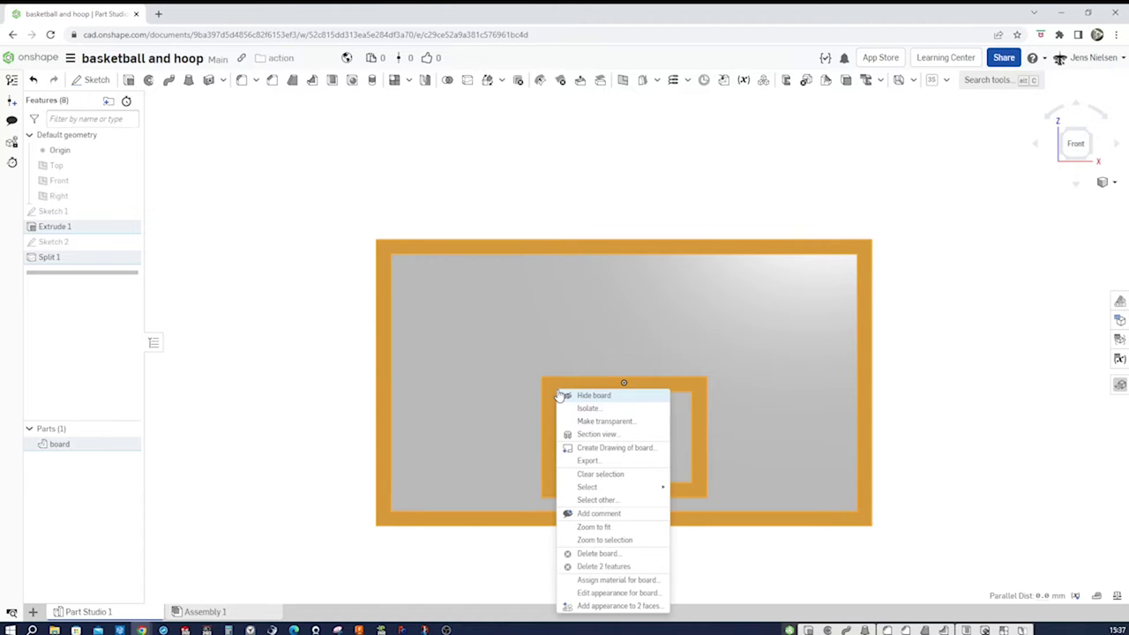
{"action": "left_click", "coordinate": [621, 605]}
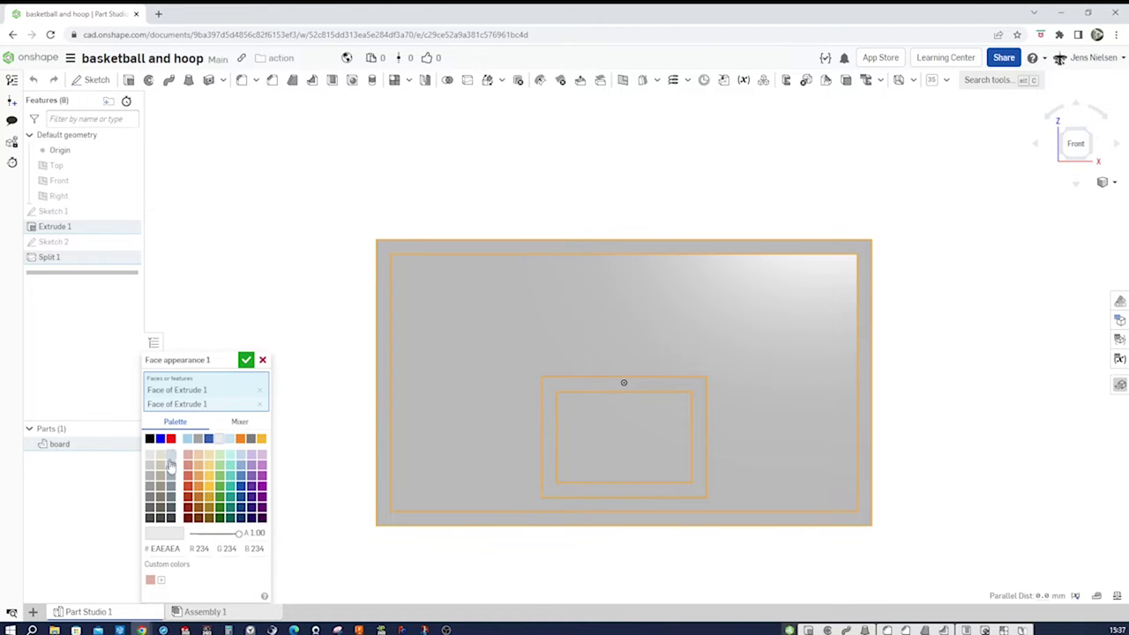
{"action": "left_click", "coordinate": [150, 497]}
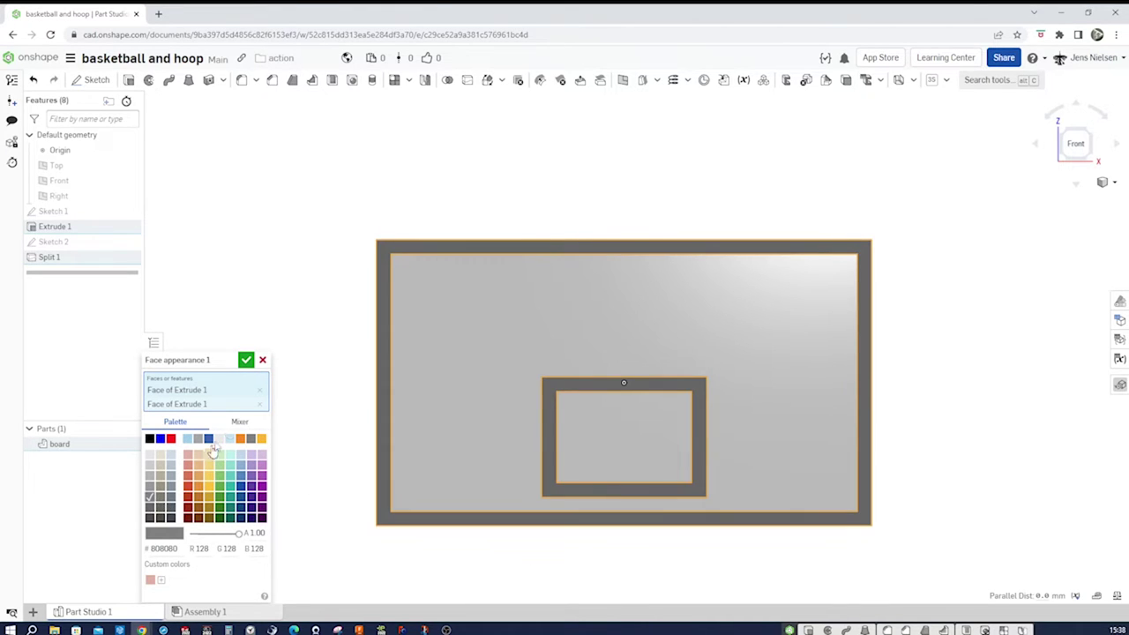
{"action": "left_click", "coordinate": [151, 508]}
{"action": "left_click", "coordinate": [246, 360]}
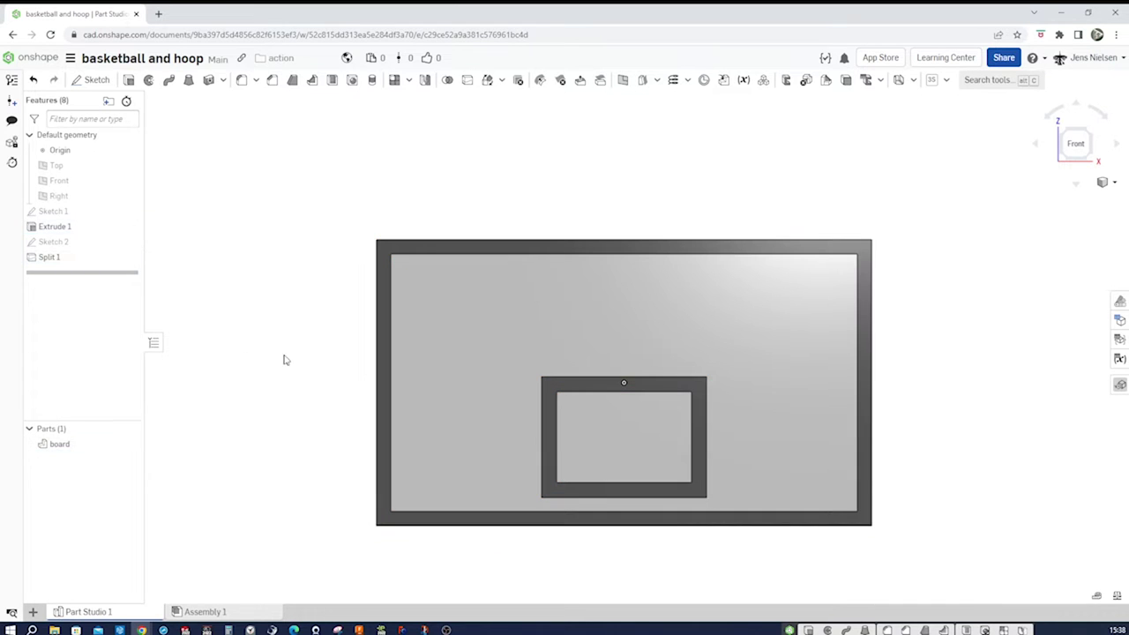
- Start a sketch on the Right plane and draw a vertical line about 84 mm long in front of the board's lower part
{"action": "right_click_drag", "start_coordinate": [313, 372], "coordinate": [316, 357]}
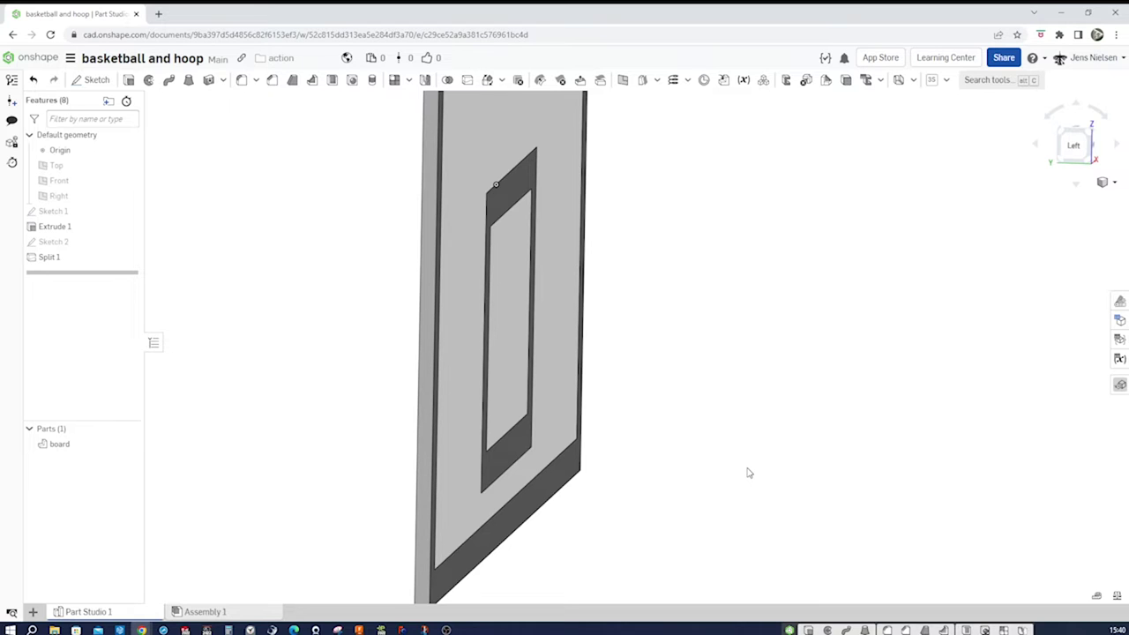
{"action": "key", "text": "s"}
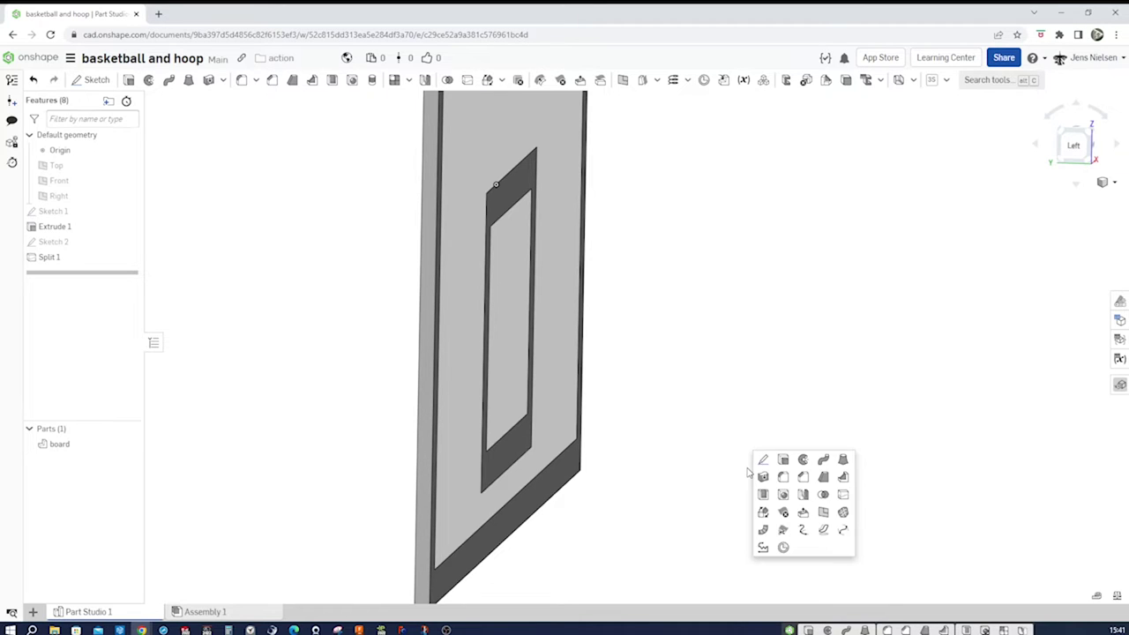
{"action": "left_click", "coordinate": [761, 461]}
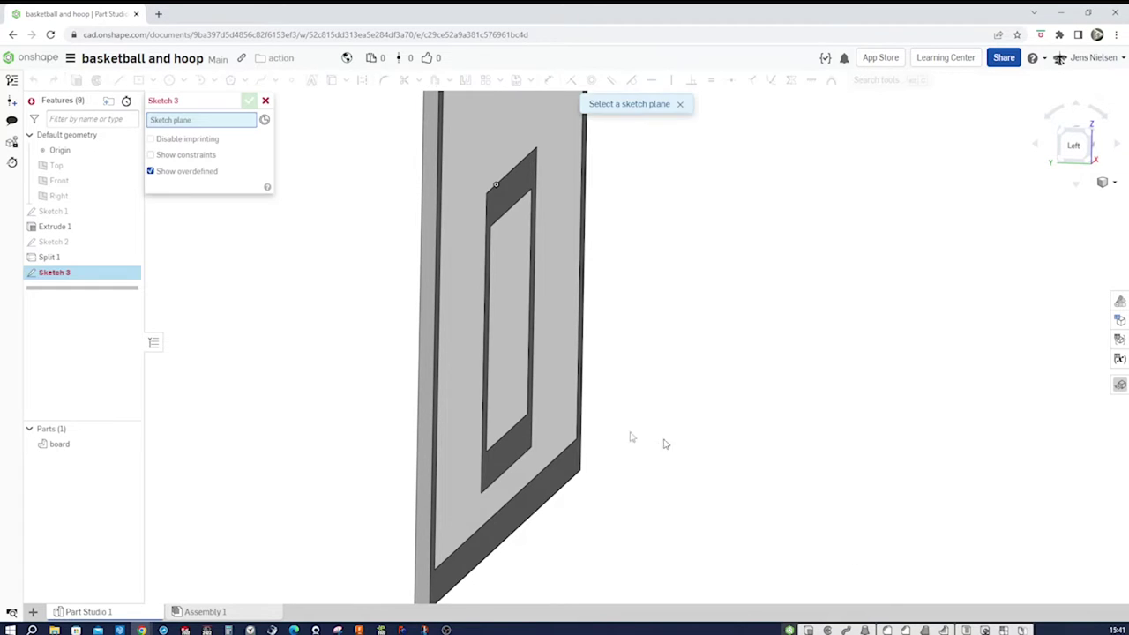
{"action": "left_click", "coordinate": [70, 196]}
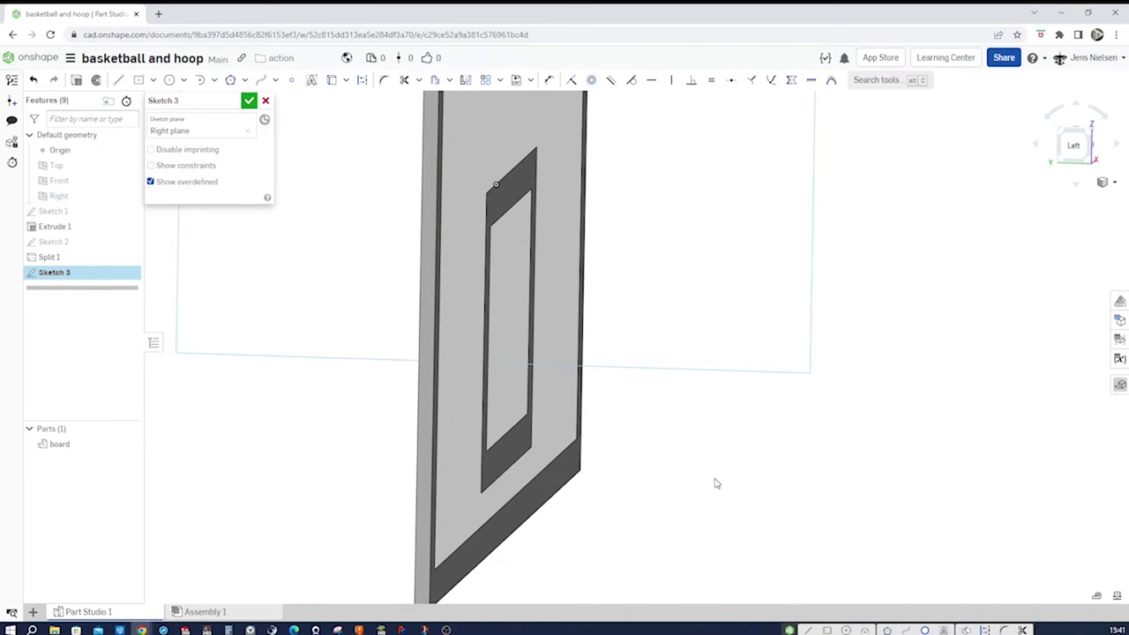
{"action": "key", "text": "l"}
{"action": "mouse_move", "coordinate": [673, 510]}
{"action": "right_mouse_down"}
{"action": "mouse_move", "coordinate": [615, 523]}
{"action": "mouse_move", "coordinate": [577, 550]}
{"action": "right_mouse_up"}
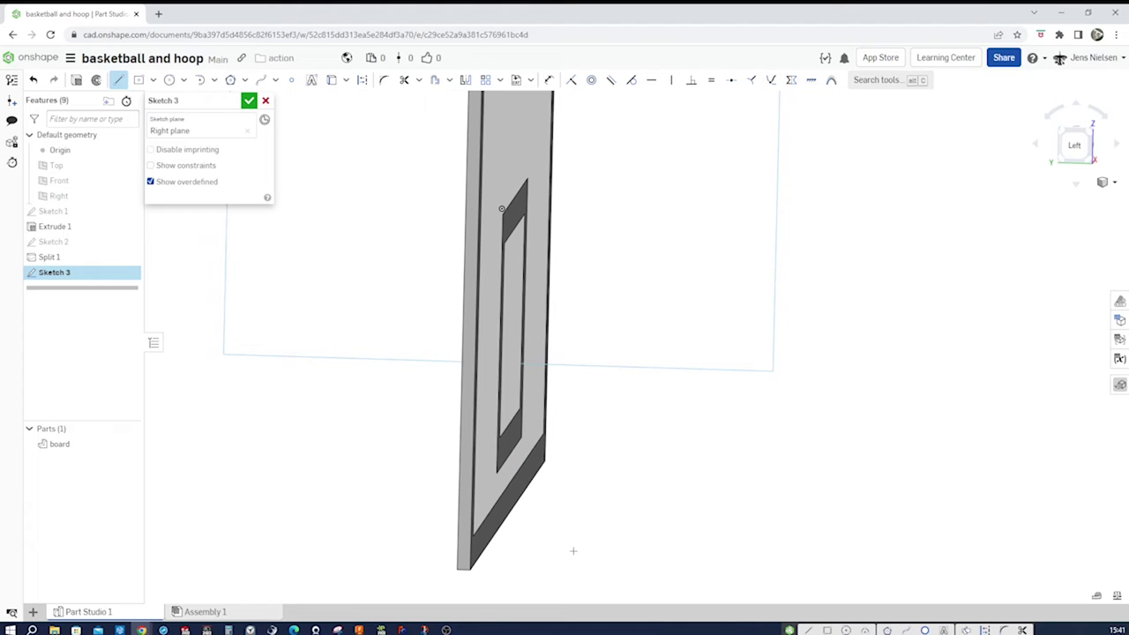
{"action": "left_click", "coordinate": [573, 550]}
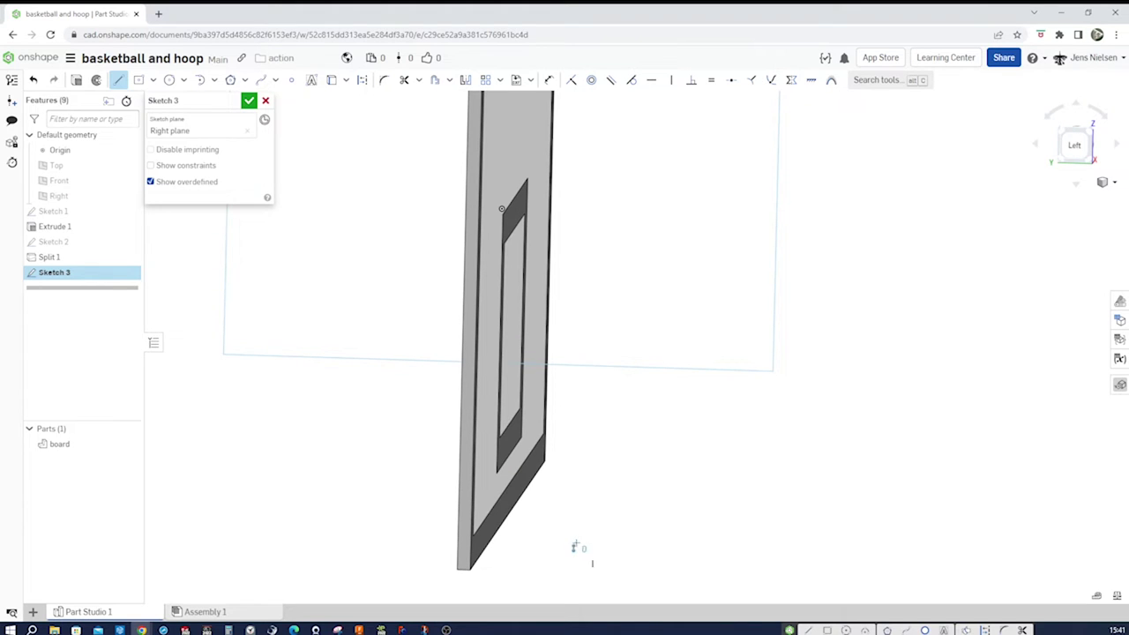
- Add a tangent arc at the vertical line's upper end and continue it with a horizontal line about 92 mm long away from the board
{"action": "right_click", "coordinate": [583, 480]}
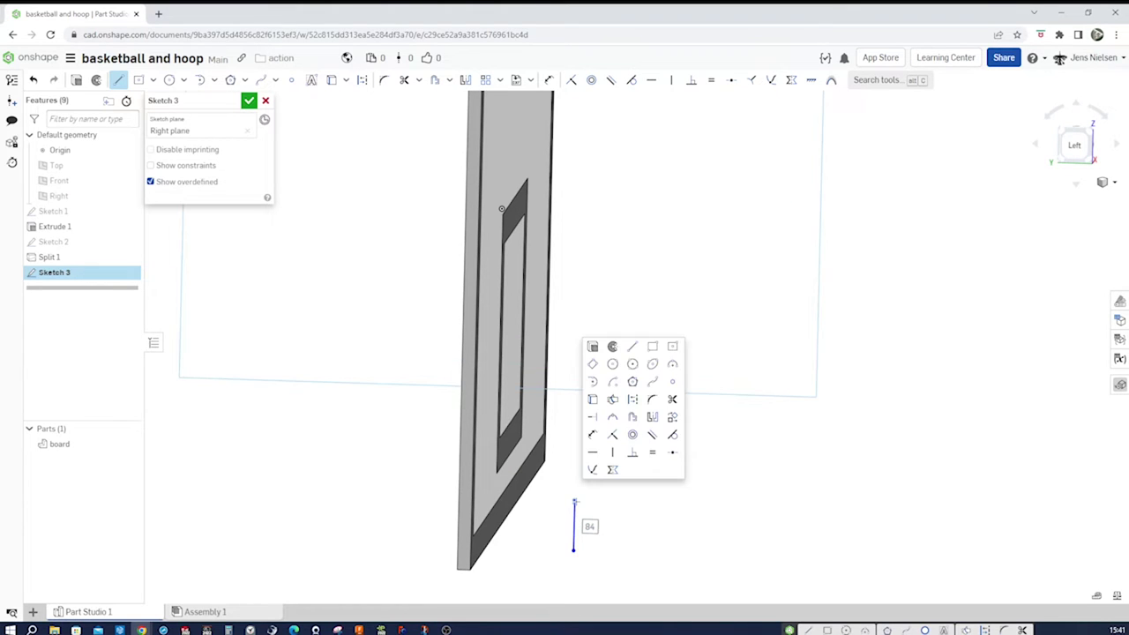
{"action": "left_click", "coordinate": [594, 383]}
{"action": "left_click", "coordinate": [575, 500]}
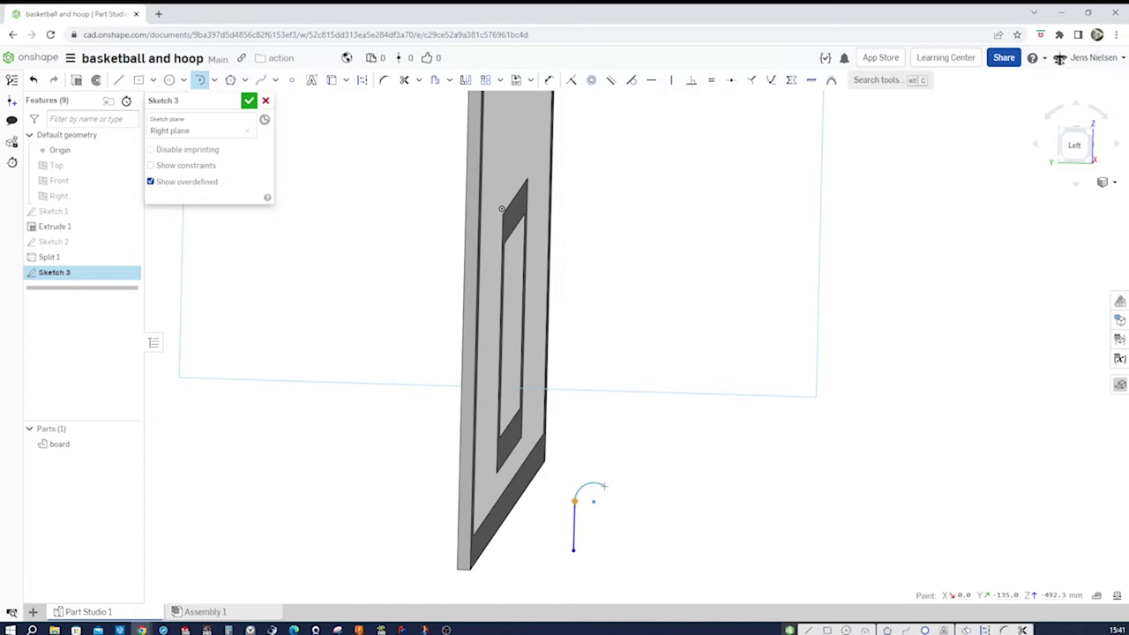
{"action": "left_click", "coordinate": [597, 480]}
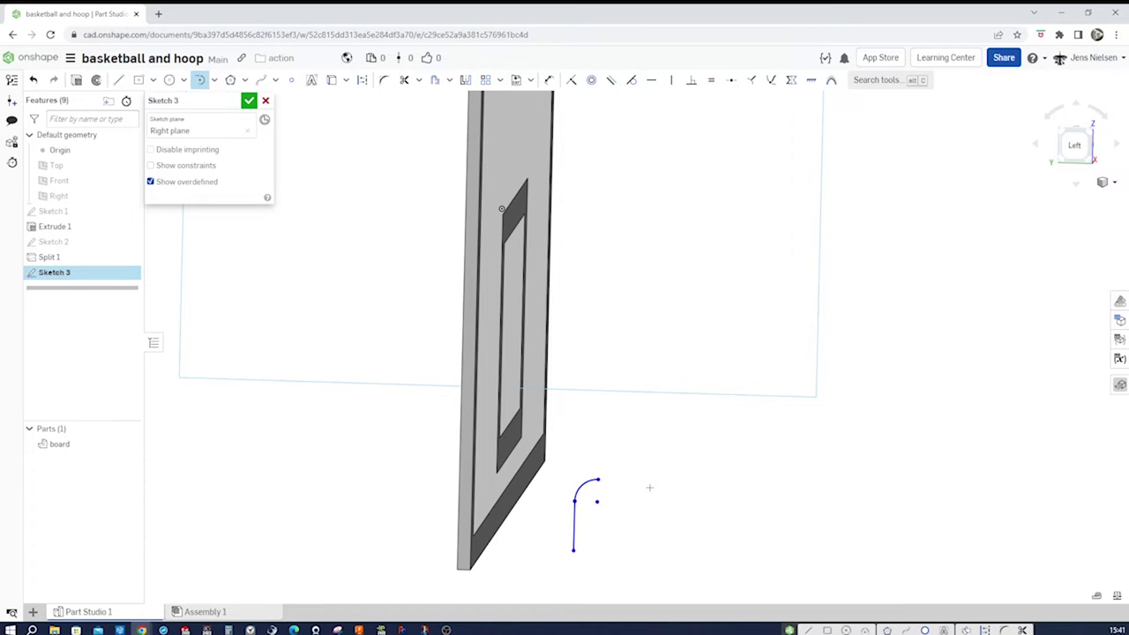
{"action": "key", "text": "l"}
{"action": "left_click", "coordinate": [597, 481]}
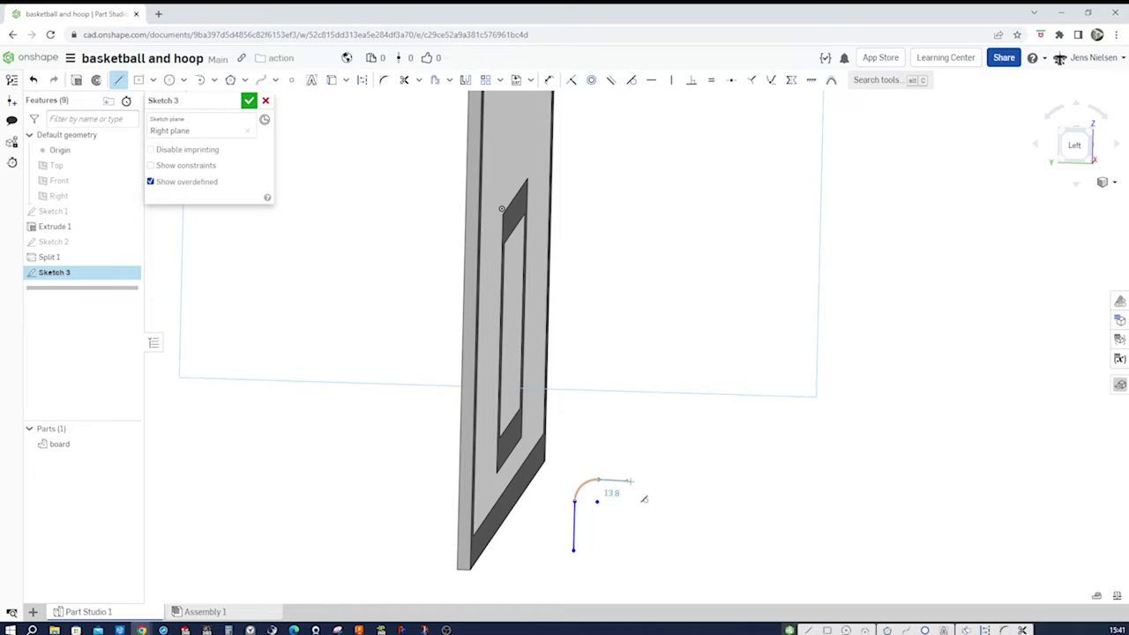
{"action": "left_click", "coordinate": [653, 481]}
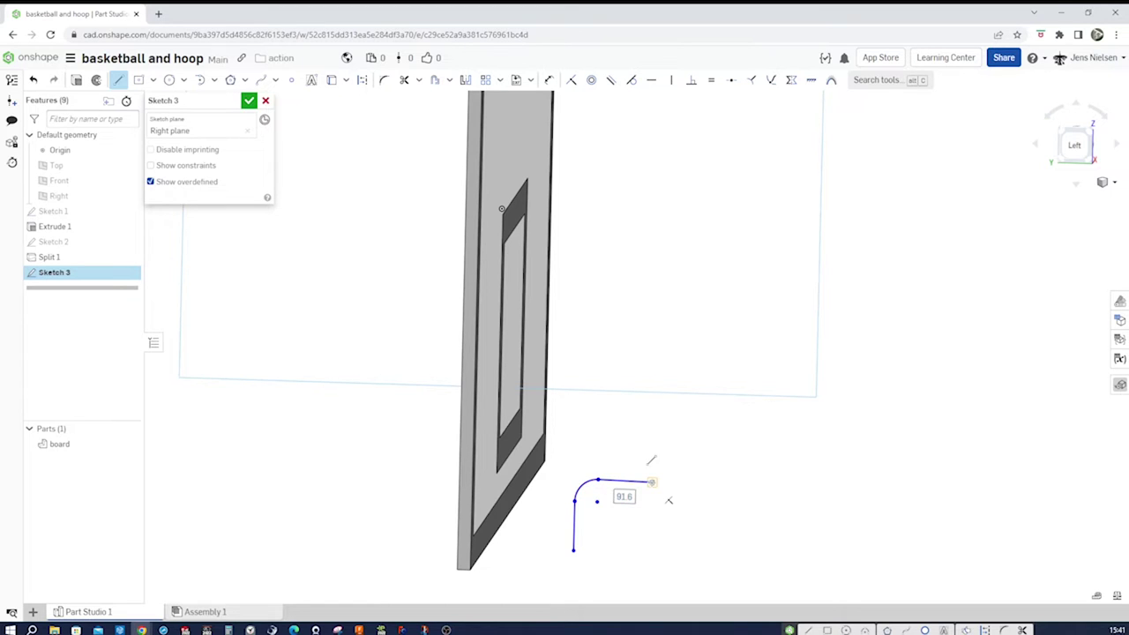
{"action": "key", "text": "Escape"}
- Make the horizontal and vertical lines equal in length
{"action": "key", "text": "e"}
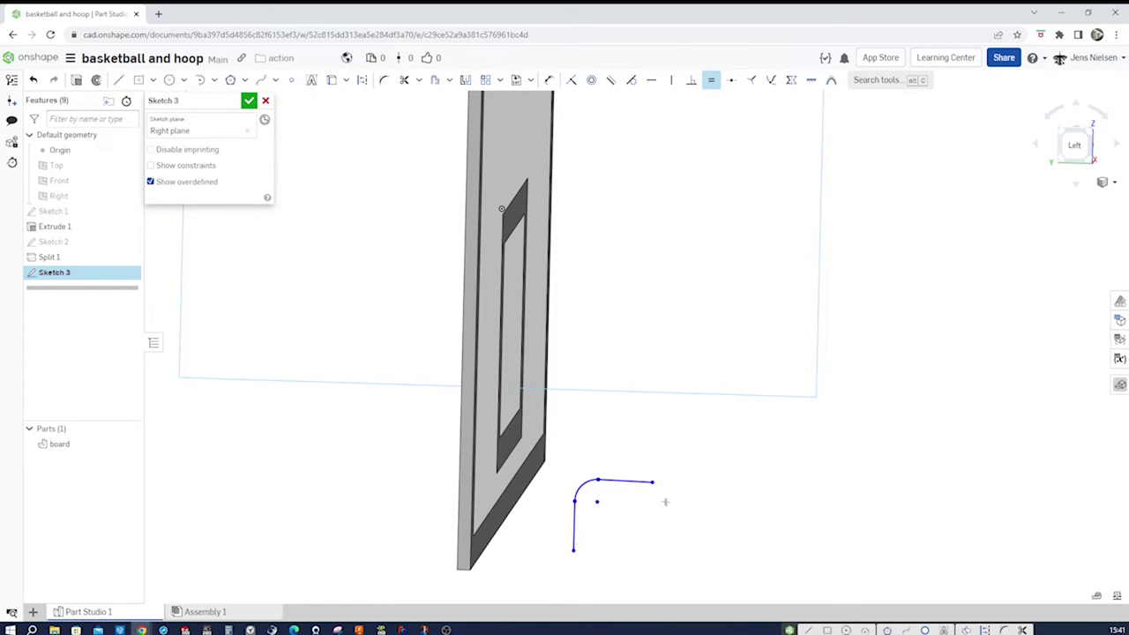
{"action": "left_click", "coordinate": [631, 481]}
{"action": "left_click", "coordinate": [574, 529]}
- Draw a three-point arc from just above the vertical line's lower end to a point near the horizontal line's outer end
{"action": "scroll", "coordinate": [655, 542], "scroll_direction": "up", "scroll_amount": 5}
{"action": "key", "text": "s"}
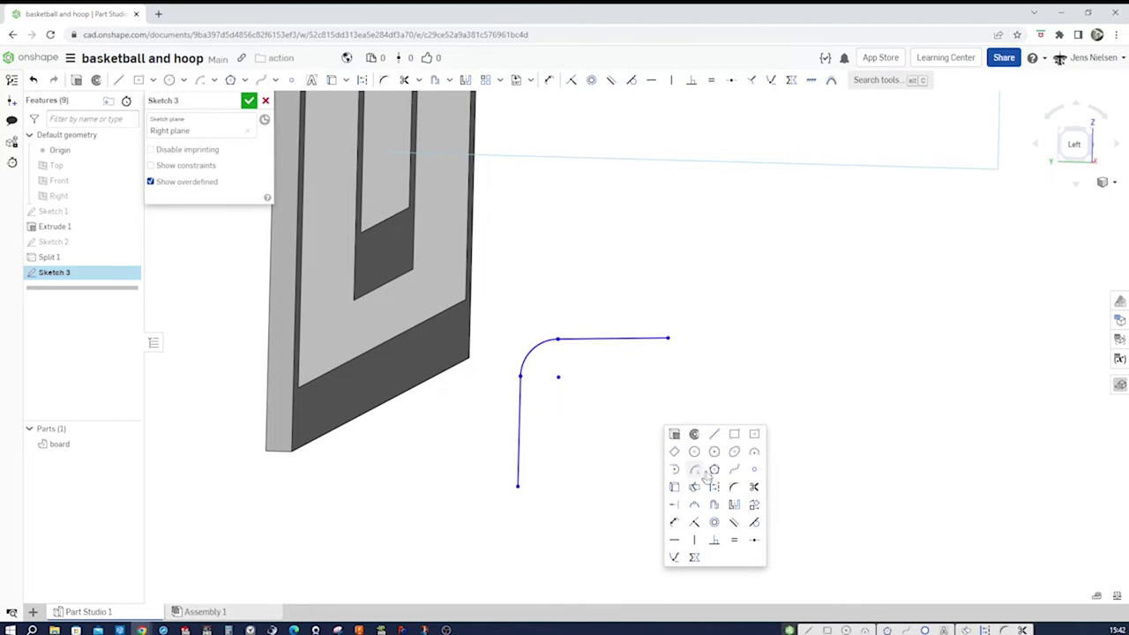
{"action": "left_click", "coordinate": [754, 455]}
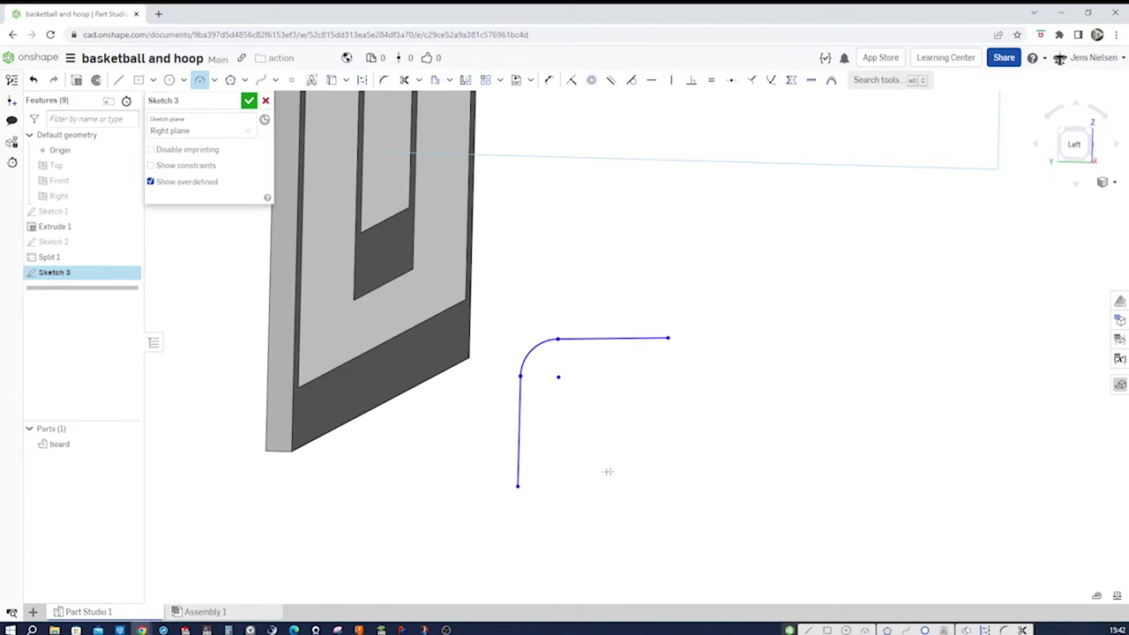
{"action": "left_click", "coordinate": [517, 485]}
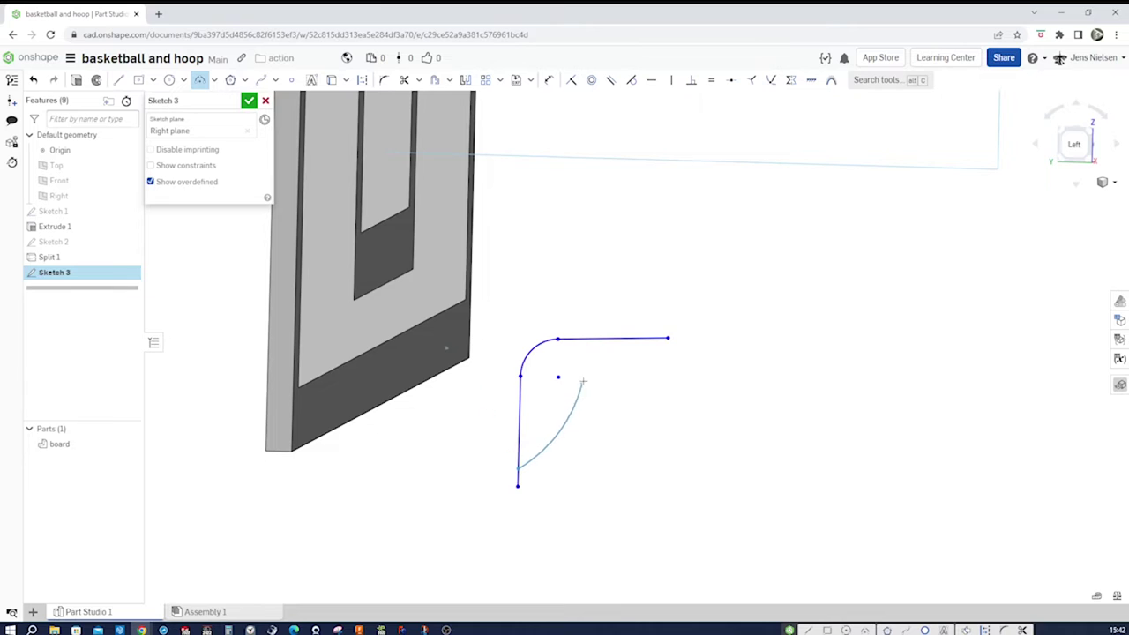
{"action": "left_click", "coordinate": [631, 338]}
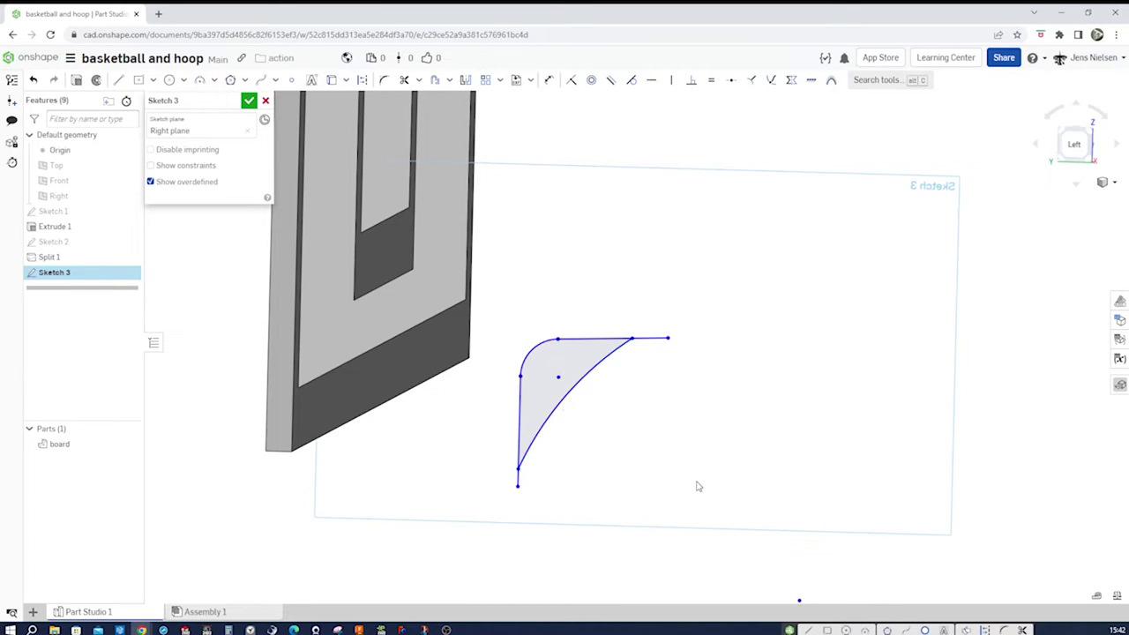
- Dimension the distance from the vertical line's lower end to the large arc's lower endpoint as 34 mm
{"action": "key", "text": "t"}
{"action": "scroll", "coordinate": [560, 507], "scroll_direction": "up", "scroll_amount": 2}
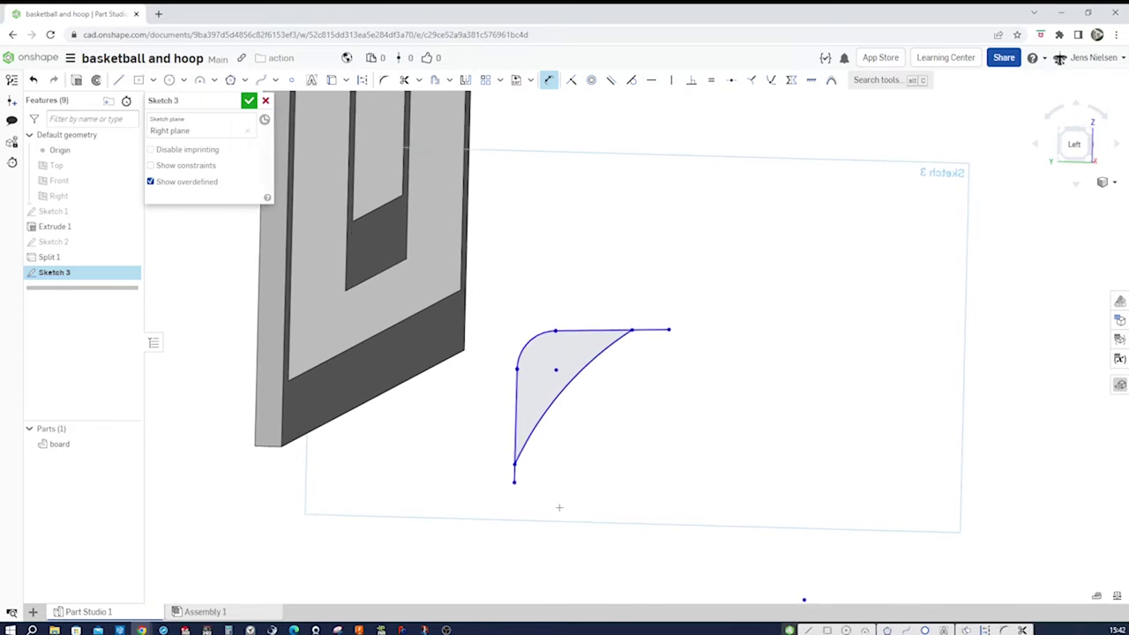
{"action": "left_click", "coordinate": [493, 462]}
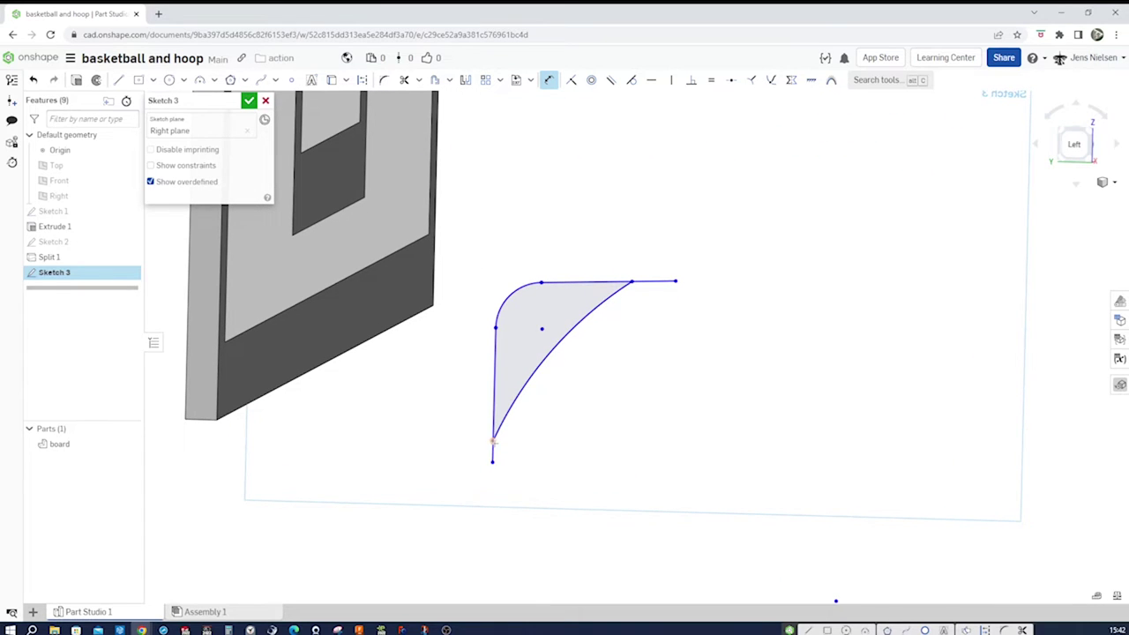
{"action": "left_click", "coordinate": [493, 441]}
{"action": "left_click", "coordinate": [505, 449]}
{"action": "type", "text": "3"}
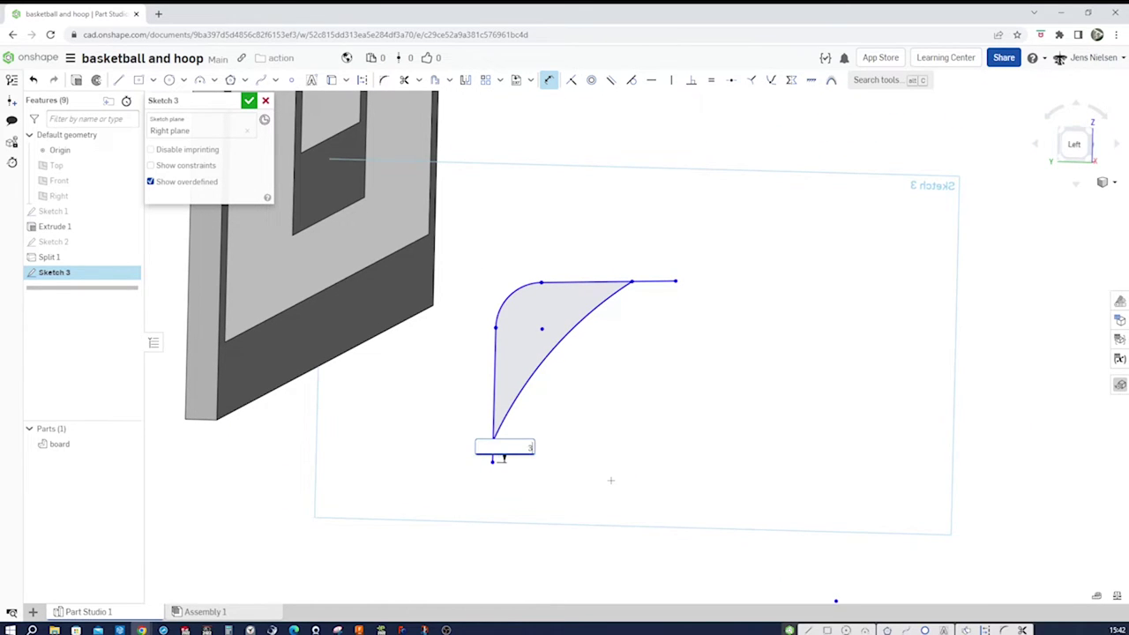
{"action": "type", "text": "4"}
{"action": "key", "text": "Return"}
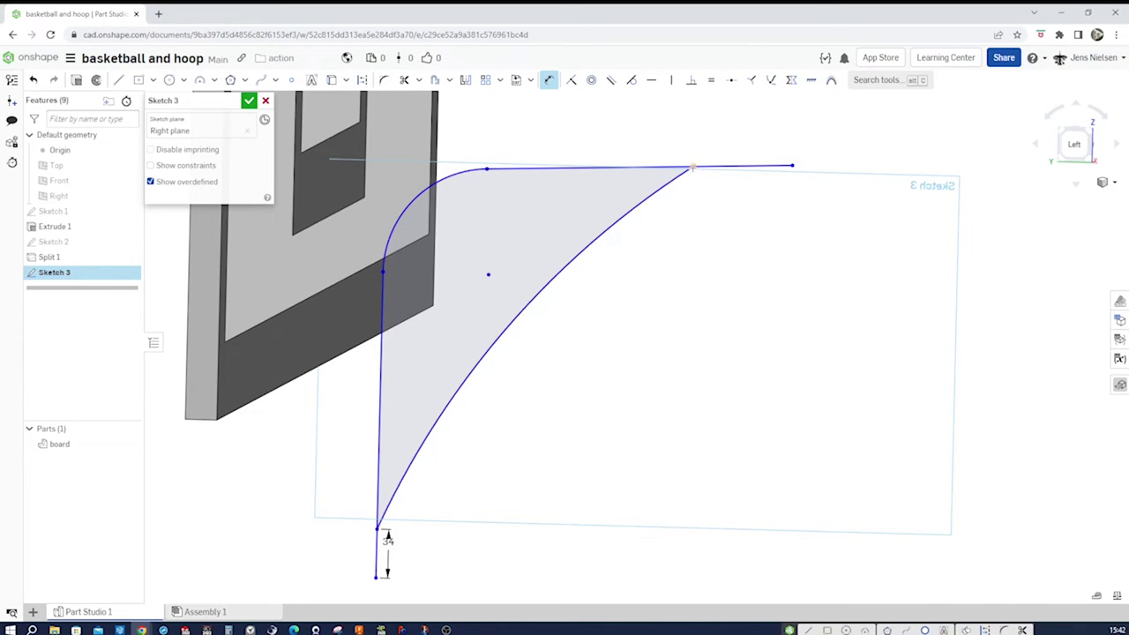
- Dimension the distance from the large arc's upper endpoint to the upper line's outer end as 34 mm
{"action": "left_click", "coordinate": [793, 166]}
{"action": "left_click", "coordinate": [760, 199]}
{"action": "type", "text": "34"}
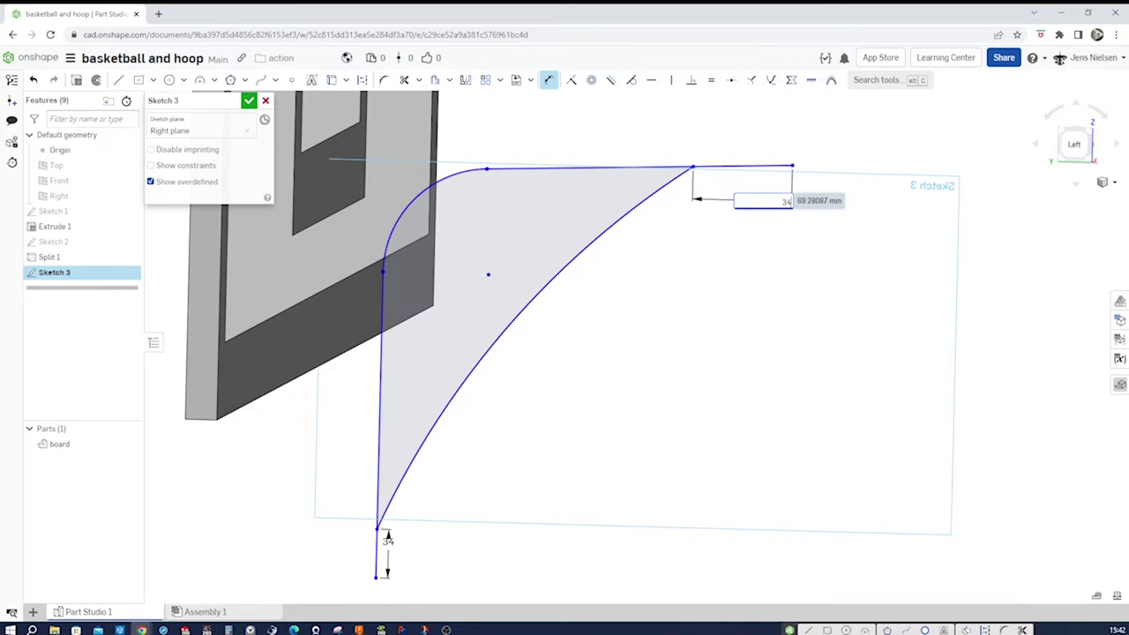
{"action": "key", "text": "Return"}
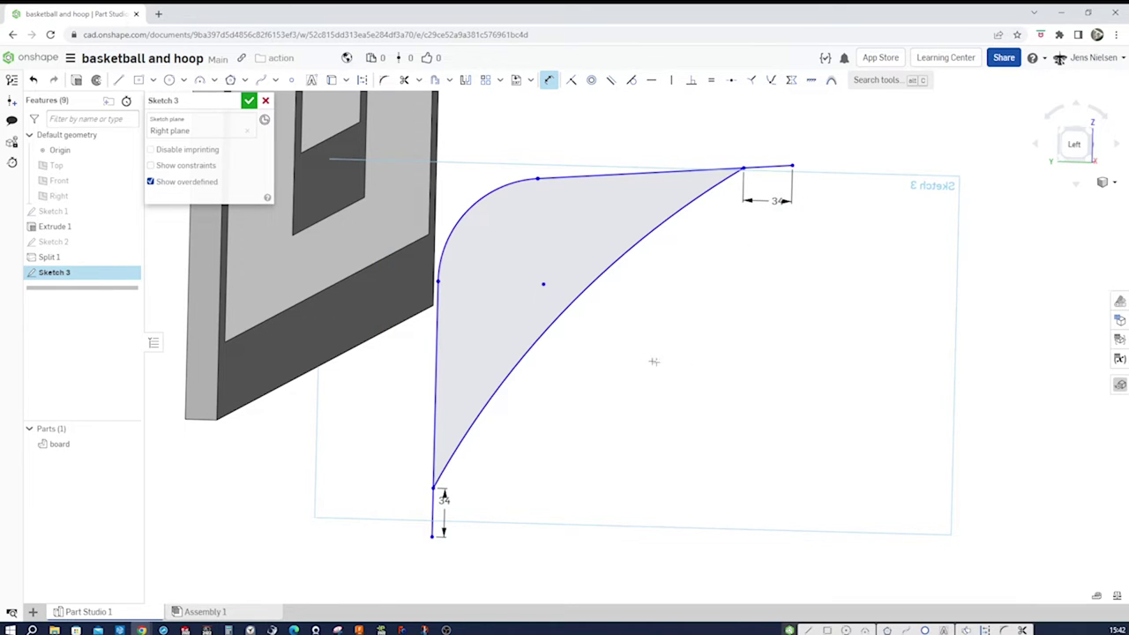
- Set the large arc's radius to 222 mm and the small corner arc's radius to 8 mm
{"action": "left_click", "coordinate": [545, 341]}
{"action": "left_click", "coordinate": [543, 345]}
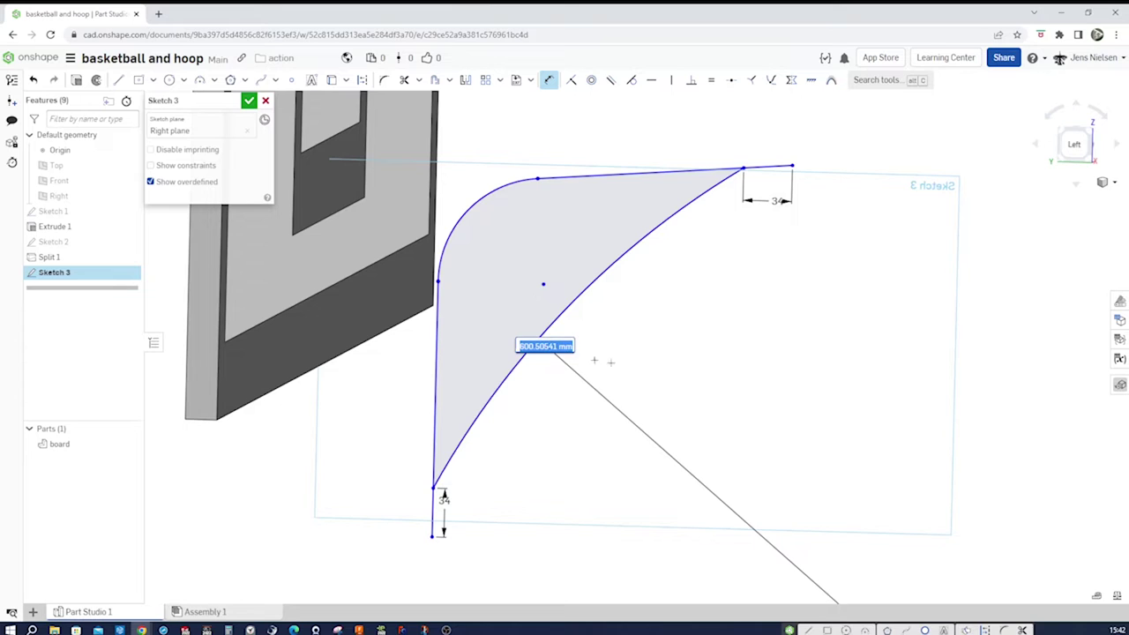
{"action": "type", "text": "22"}
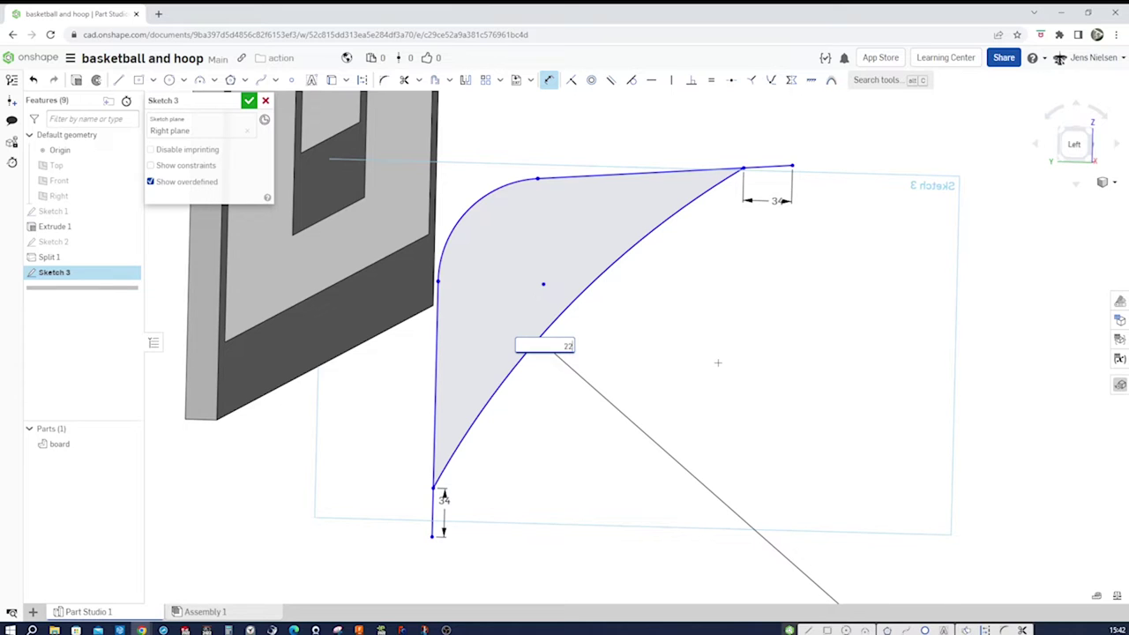
{"action": "type", "text": "2"}
{"action": "key", "text": "Return"}
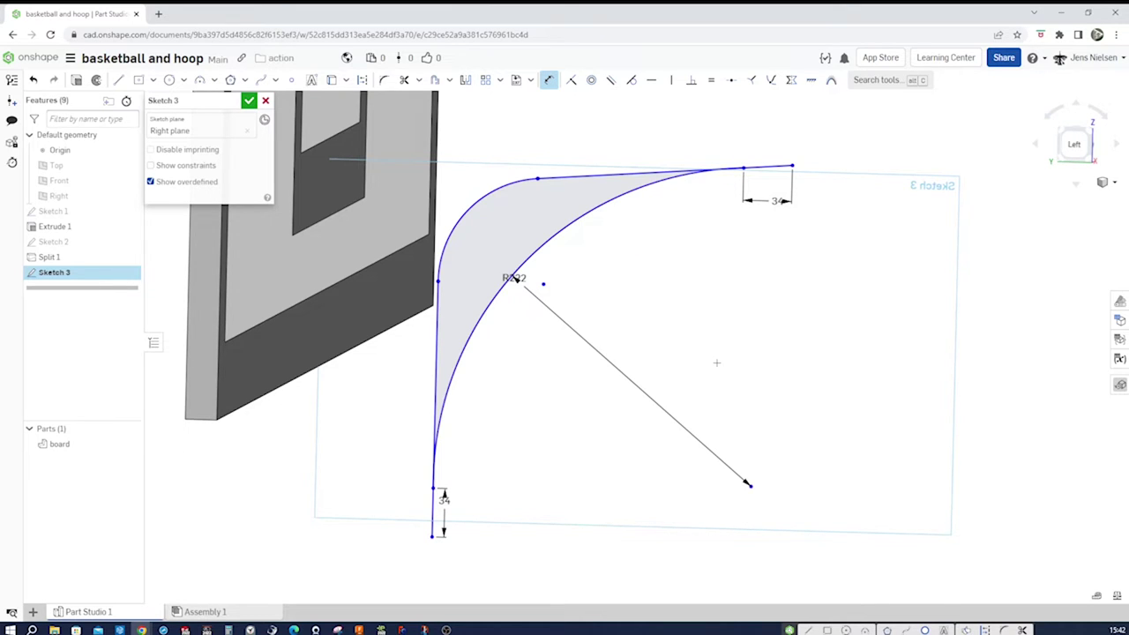
{"action": "left_click", "coordinate": [484, 191]}
{"action": "left_click", "coordinate": [480, 184]}
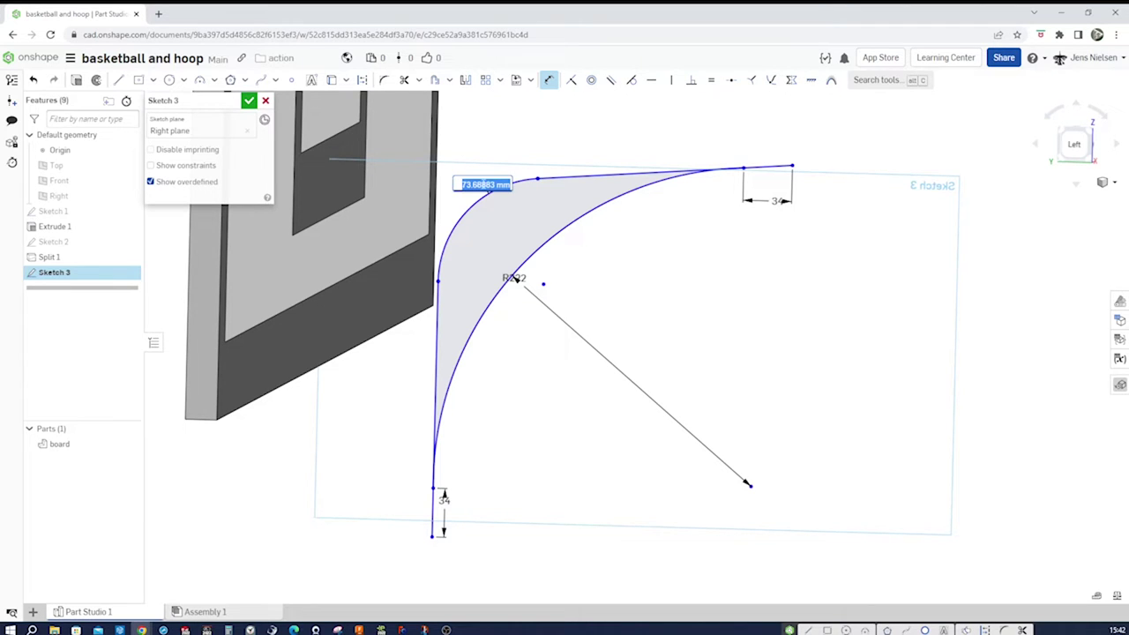
{"action": "type", "text": "8"}
{"action": "key", "text": "Return"}
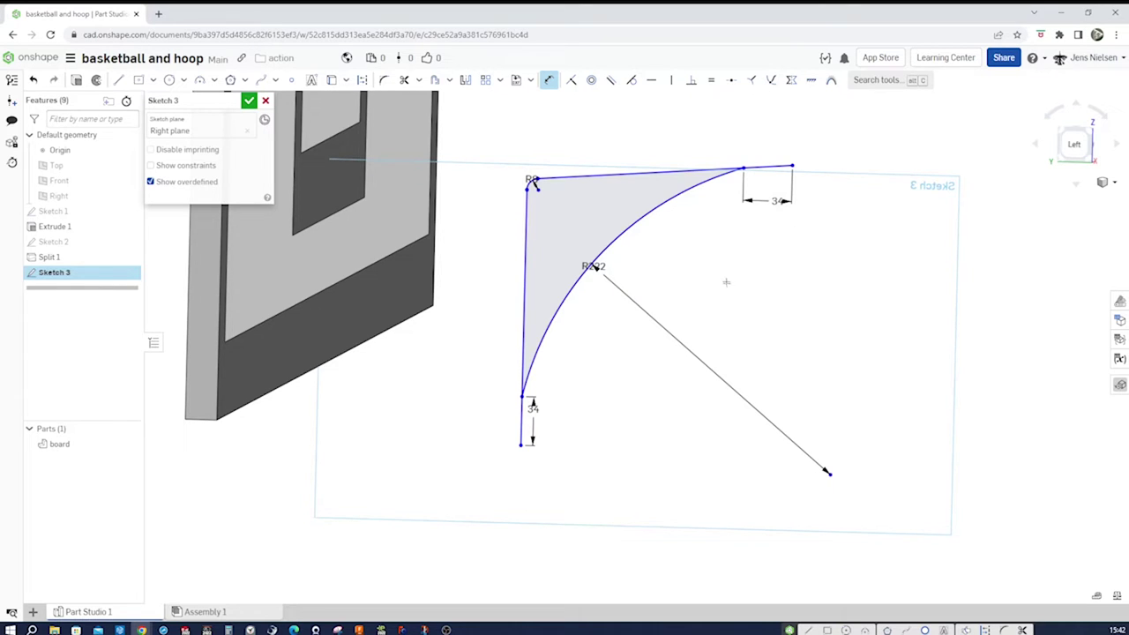
- Dimension the upper line's outer end 144 mm from the vertical line
{"action": "left_click", "coordinate": [792, 166]}
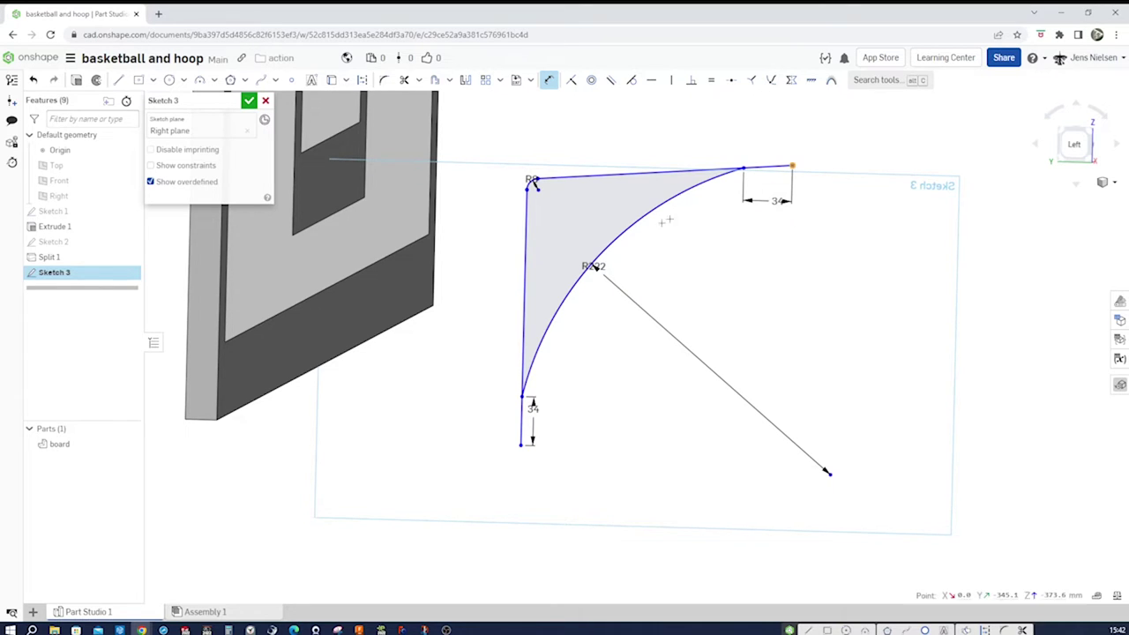
{"action": "left_click", "coordinate": [528, 240]}
{"action": "left_click", "coordinate": [660, 268]}
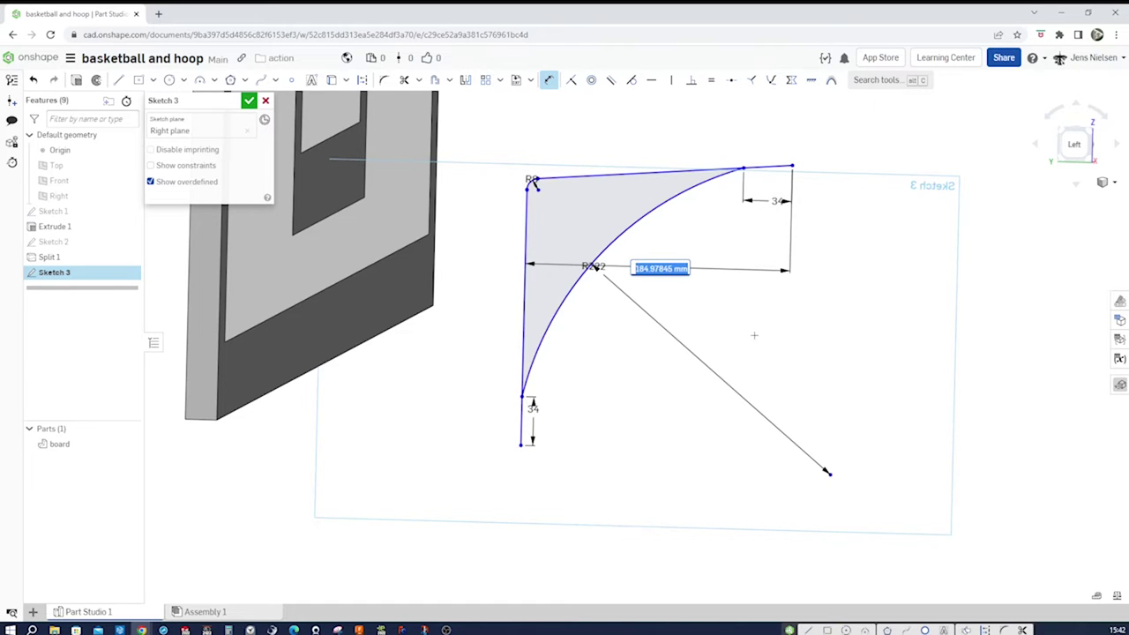
{"action": "type", "text": "1"}
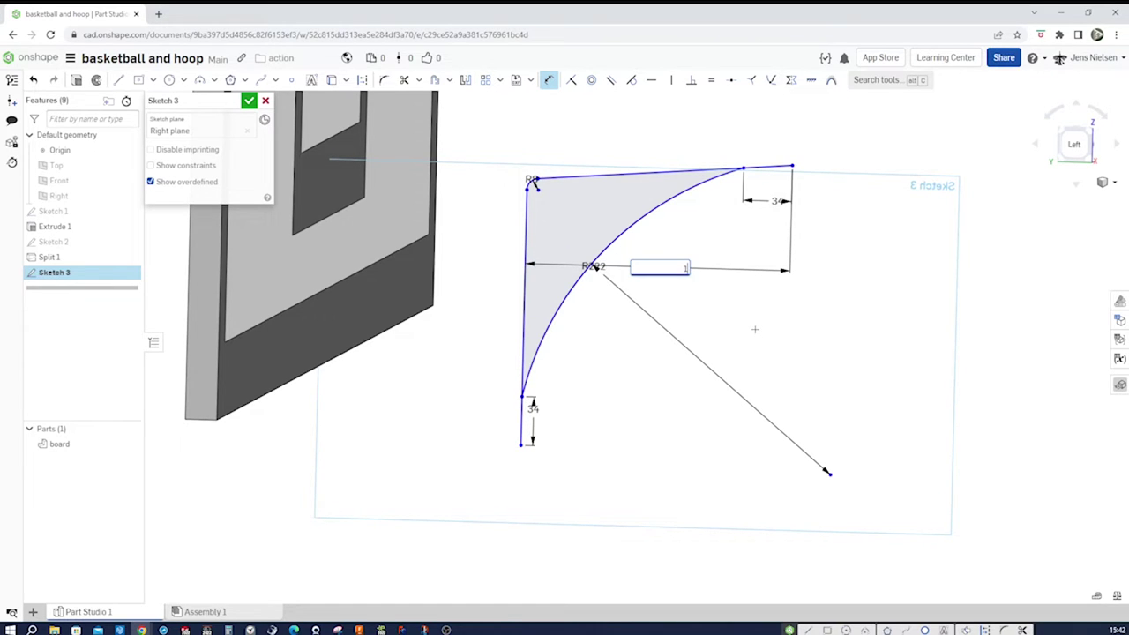
{"action": "type", "text": "44"}
{"action": "key", "text": "Return"}
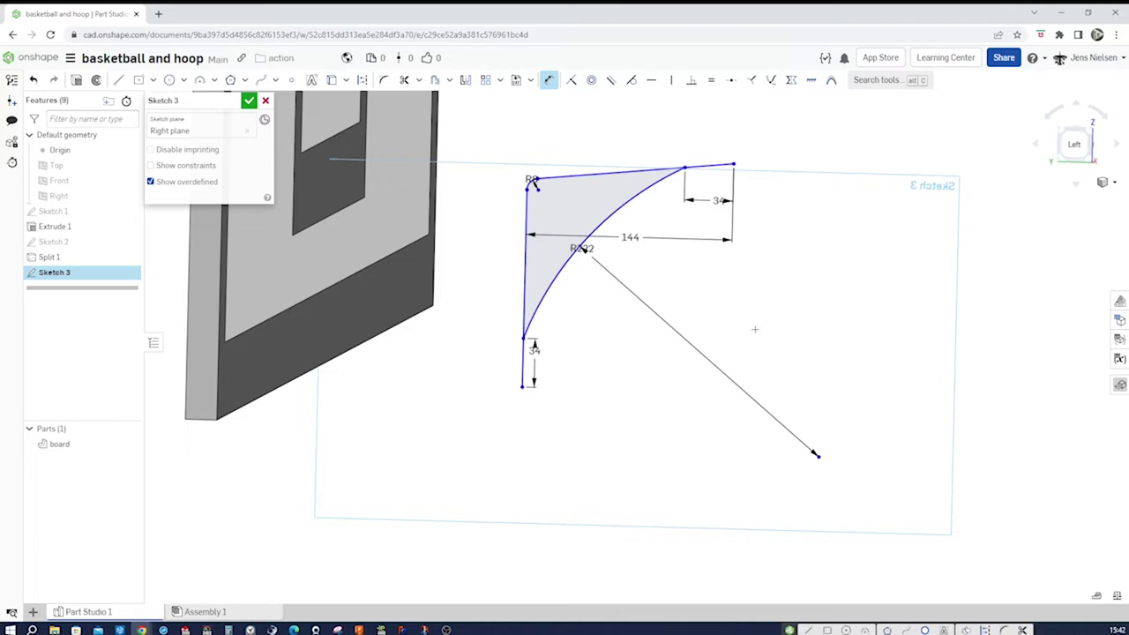
- Make the vertical line's lower end coincident with the lower front corner of the board
{"action": "key", "text": "Escape"}
{"action": "key", "text": "d"}
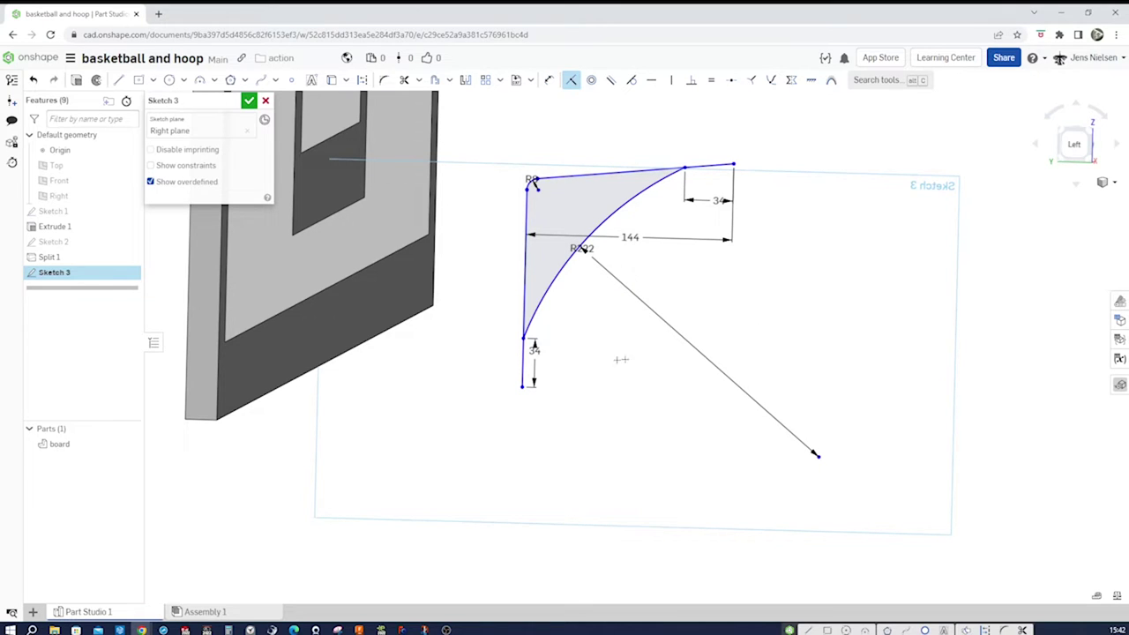
{"action": "left_click", "coordinate": [522, 387]}
{"action": "left_click", "coordinate": [216, 420]}
{"action": "key", "text": "i"}
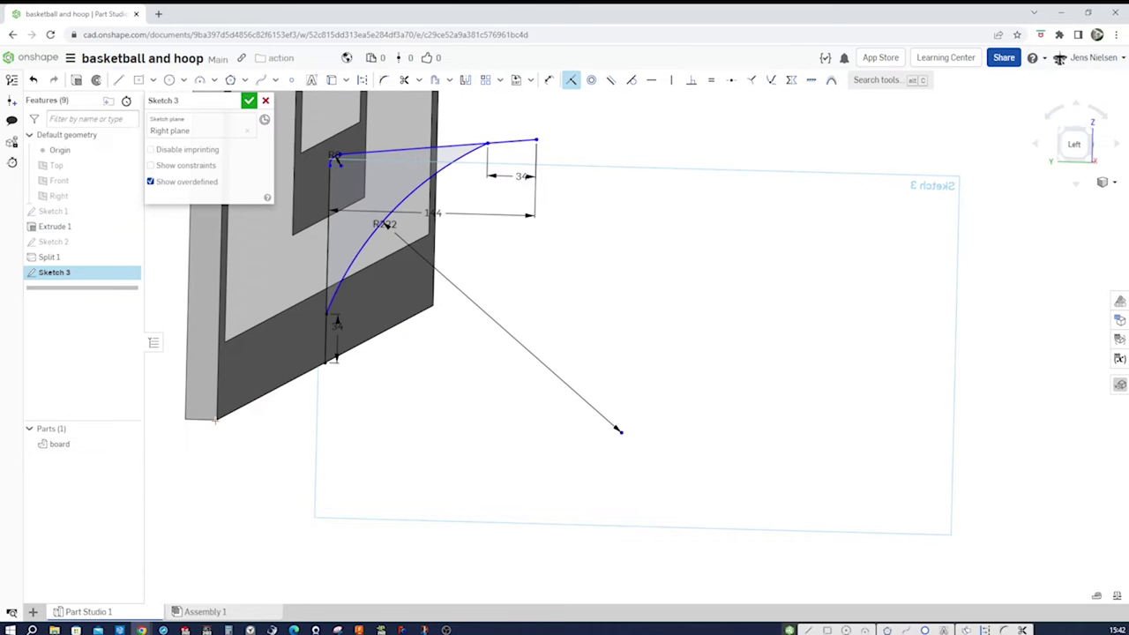
- Make the upper line of the bracket profile horizontal and finish the sketch
{"action": "key", "text": "n"}
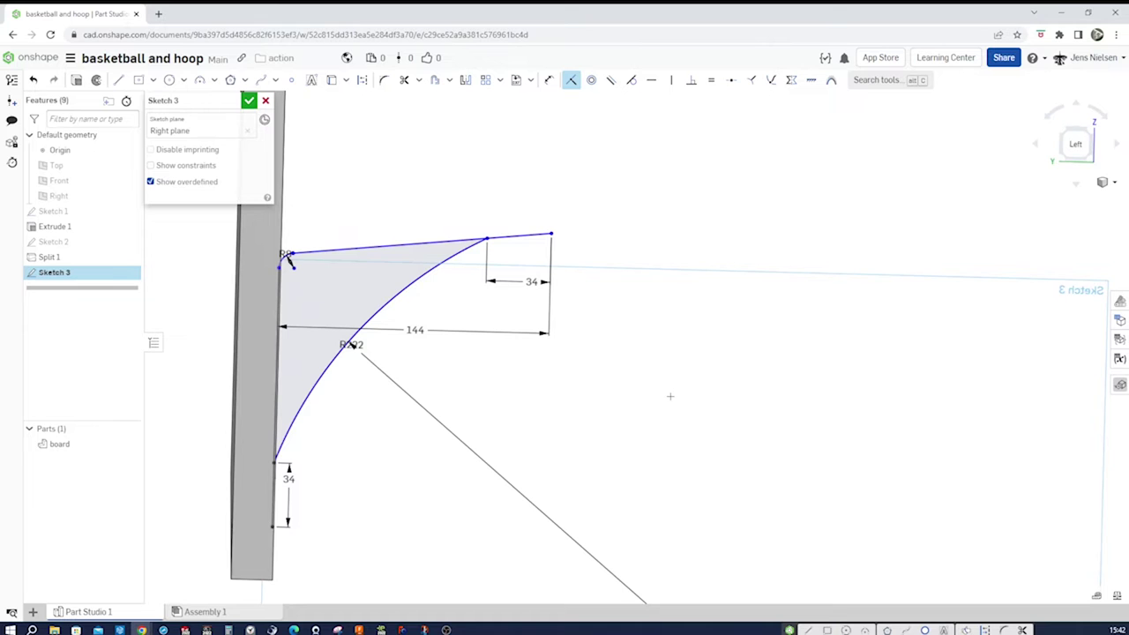
{"action": "key", "text": "h"}
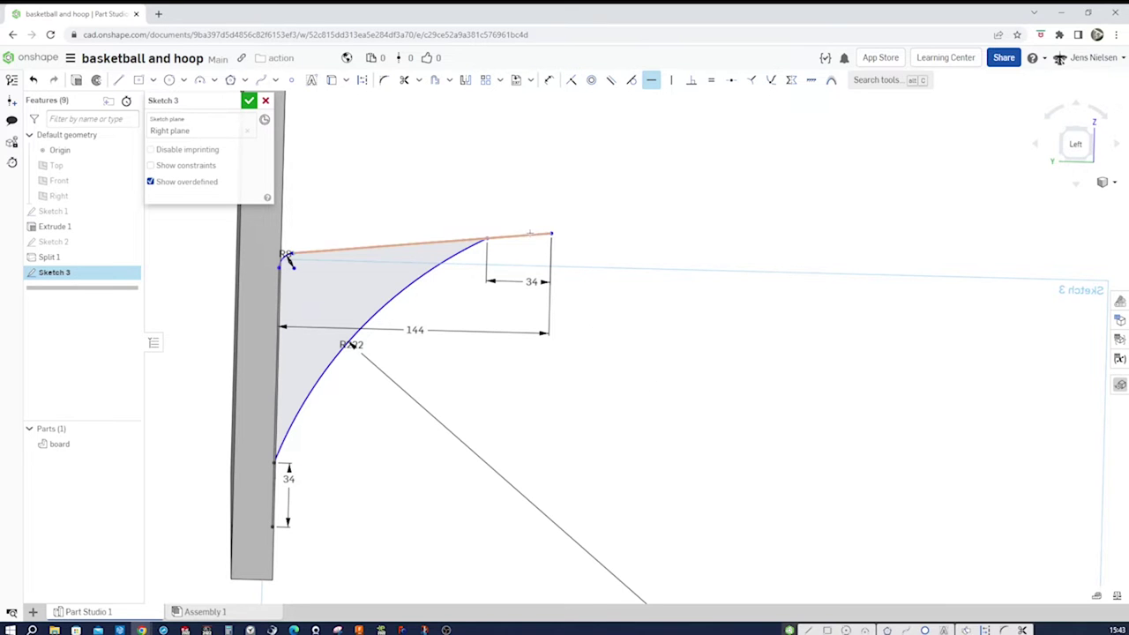
{"action": "left_click", "coordinate": [529, 234]}
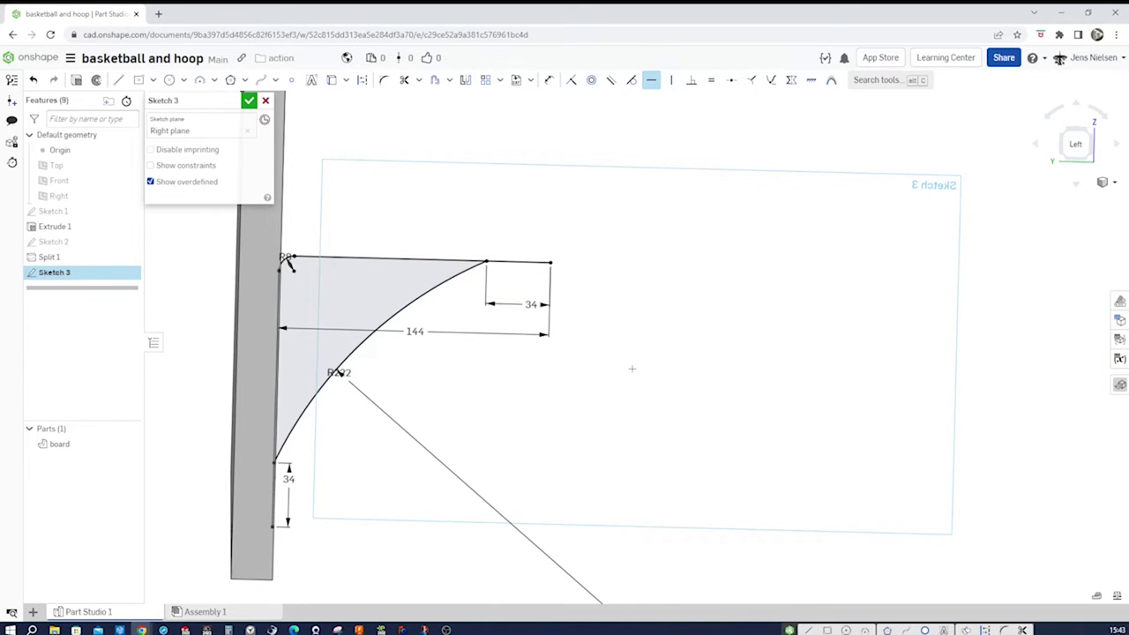
{"action": "key", "text": "Left"}
{"action": "key", "text": "Left"}
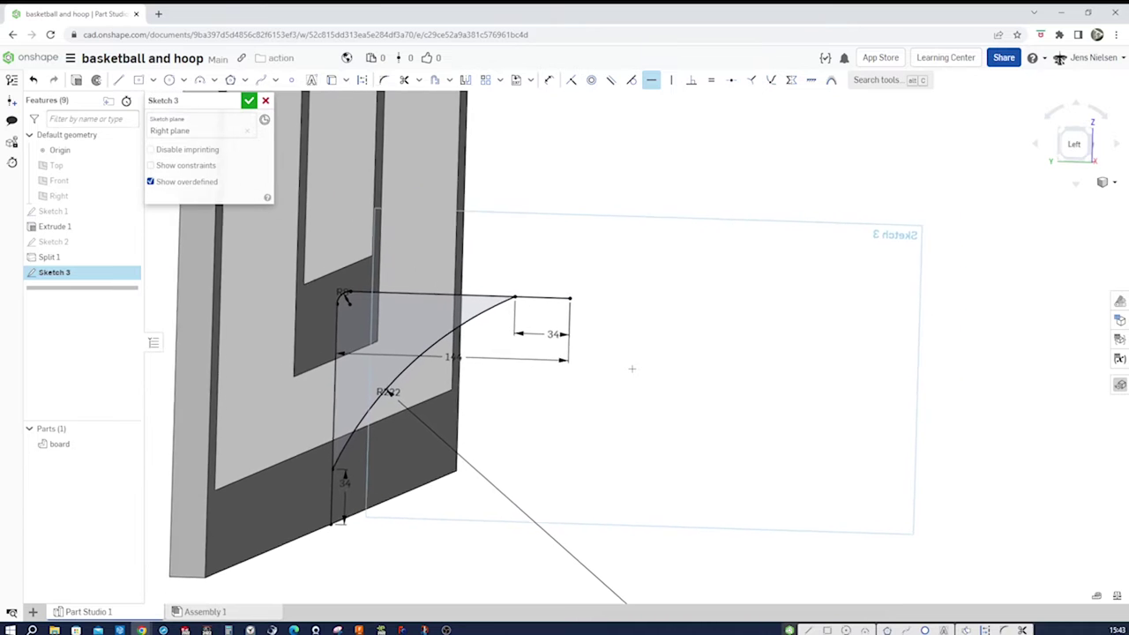
{"action": "key", "text": "Left"}
{"action": "key", "text": "Left"}
{"action": "key", "text": "Left"}
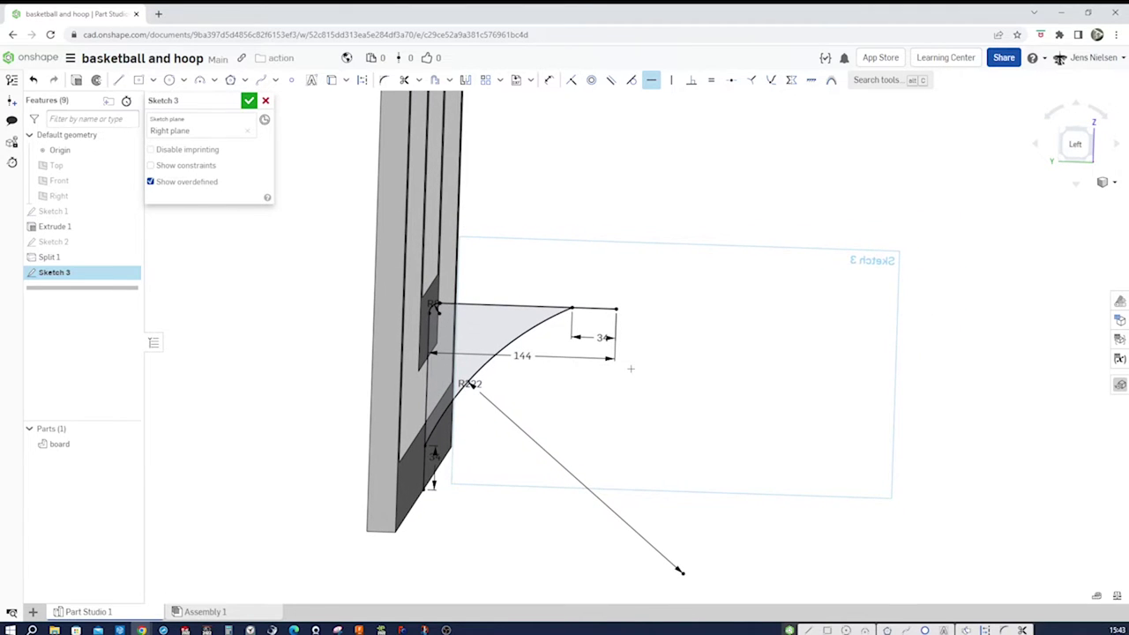
{"action": "left_click", "coordinate": [249, 99]}
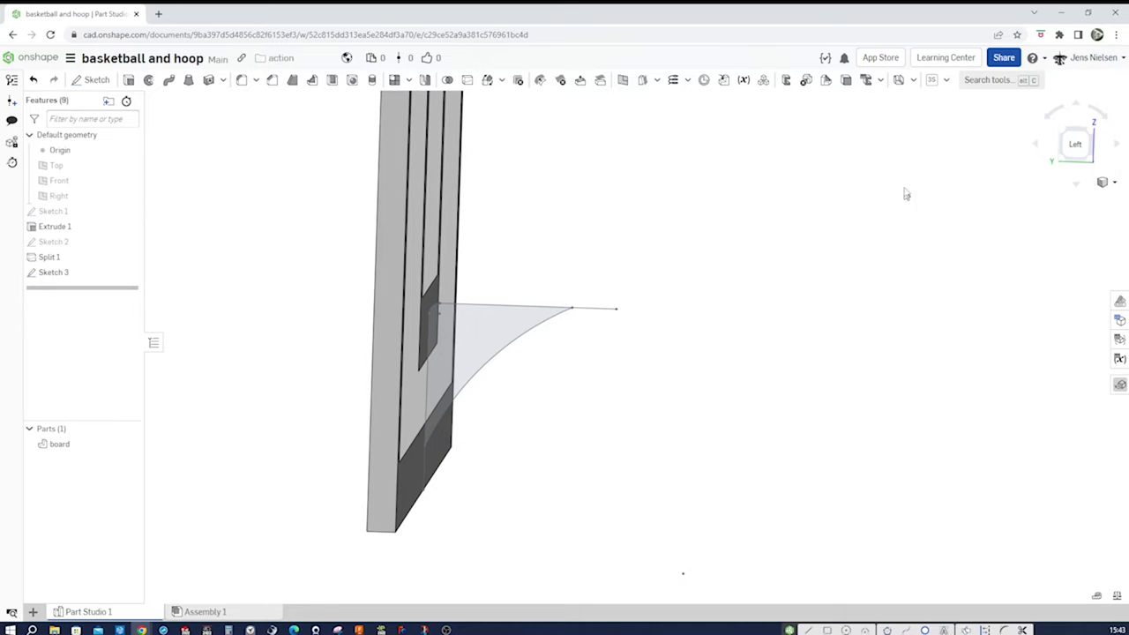
- Start a sheet metal extrusion using the bracket sketch's upper line, small corner arc and vertical line
{"action": "left_click", "coordinate": [898, 81]}
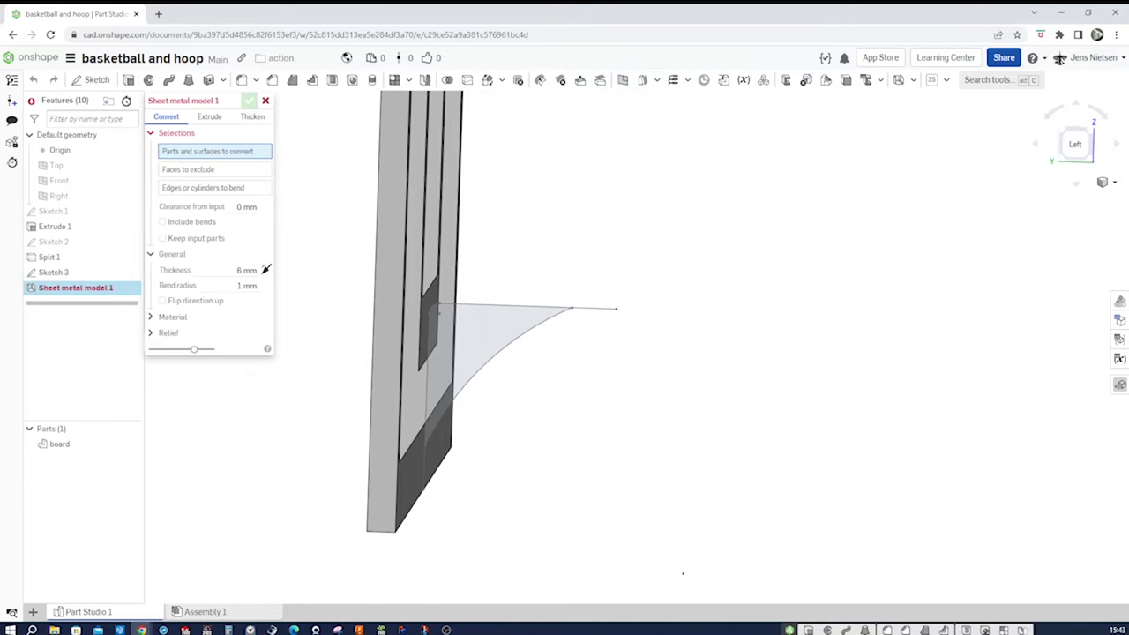
{"action": "left_click", "coordinate": [210, 117]}
{"action": "scroll", "coordinate": [530, 283], "scroll_direction": "up", "scroll_amount": 3}
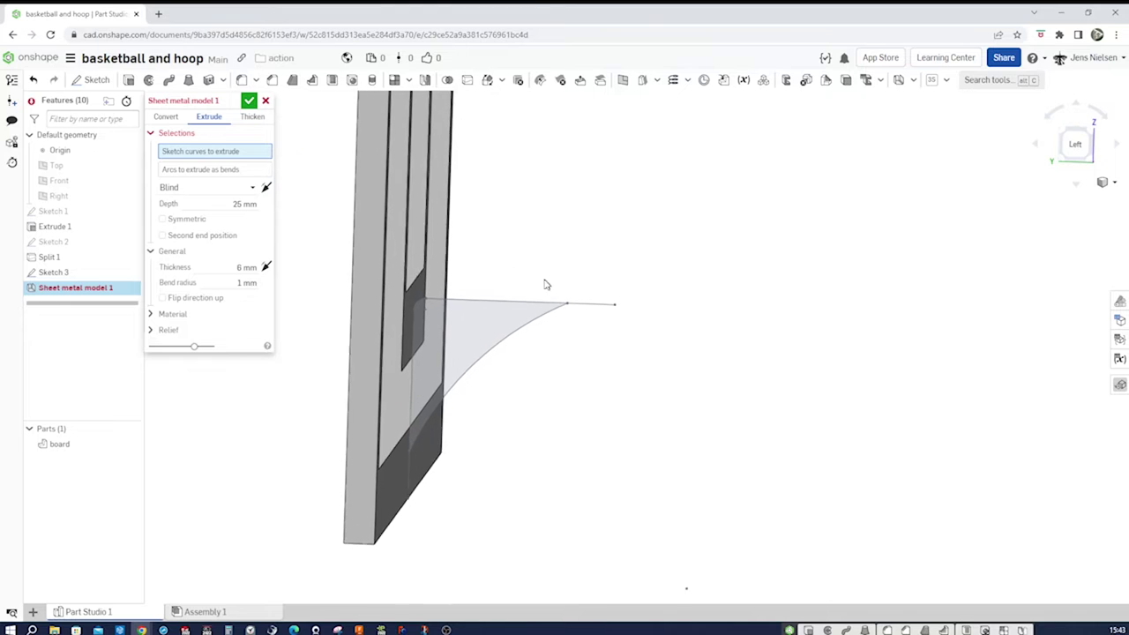
{"action": "scroll", "coordinate": [530, 283], "scroll_direction": "up", "scroll_amount": 2}
{"action": "left_click", "coordinate": [521, 340]}
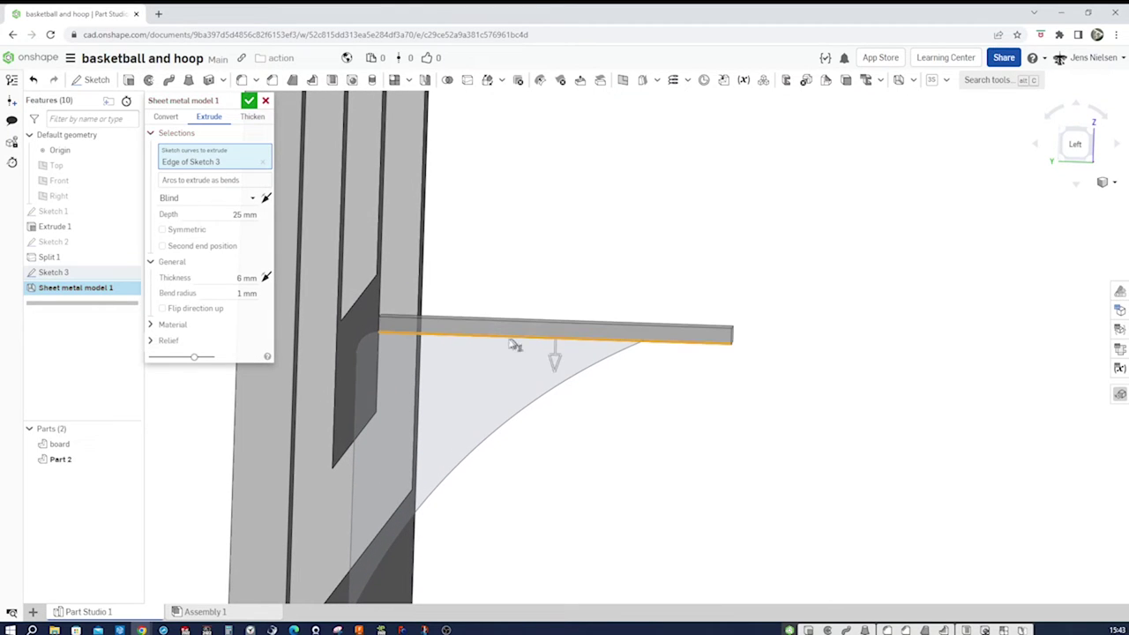
{"action": "left_click", "coordinate": [367, 340]}
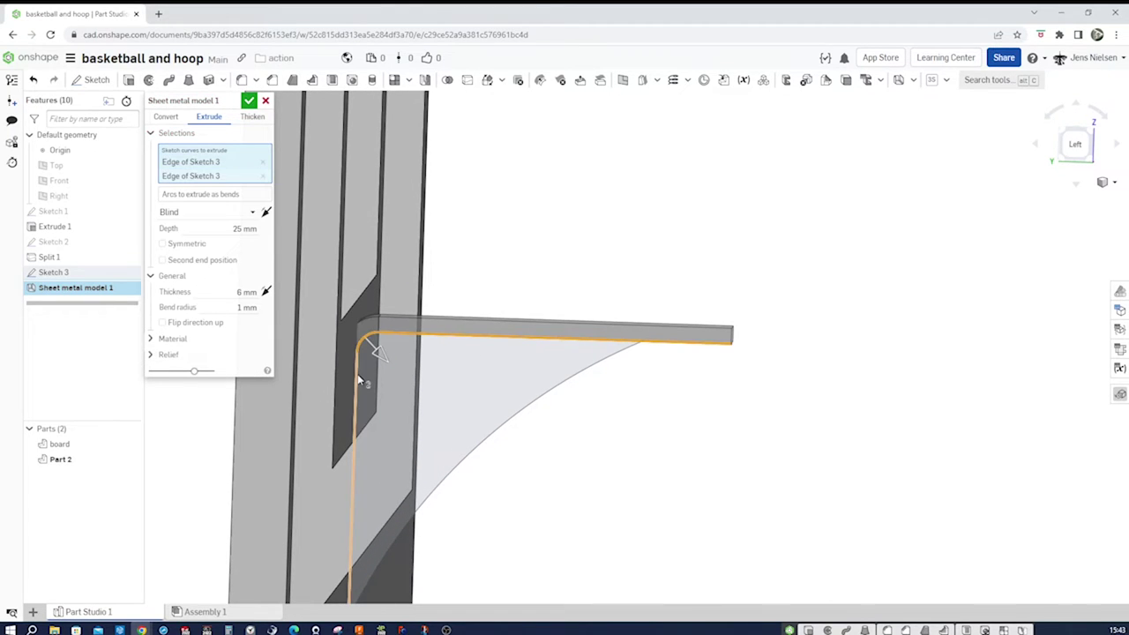
{"action": "left_click", "coordinate": [359, 380]}
{"action": "scroll", "coordinate": [449, 428], "scroll_direction": "down", "scroll_amount": 4}
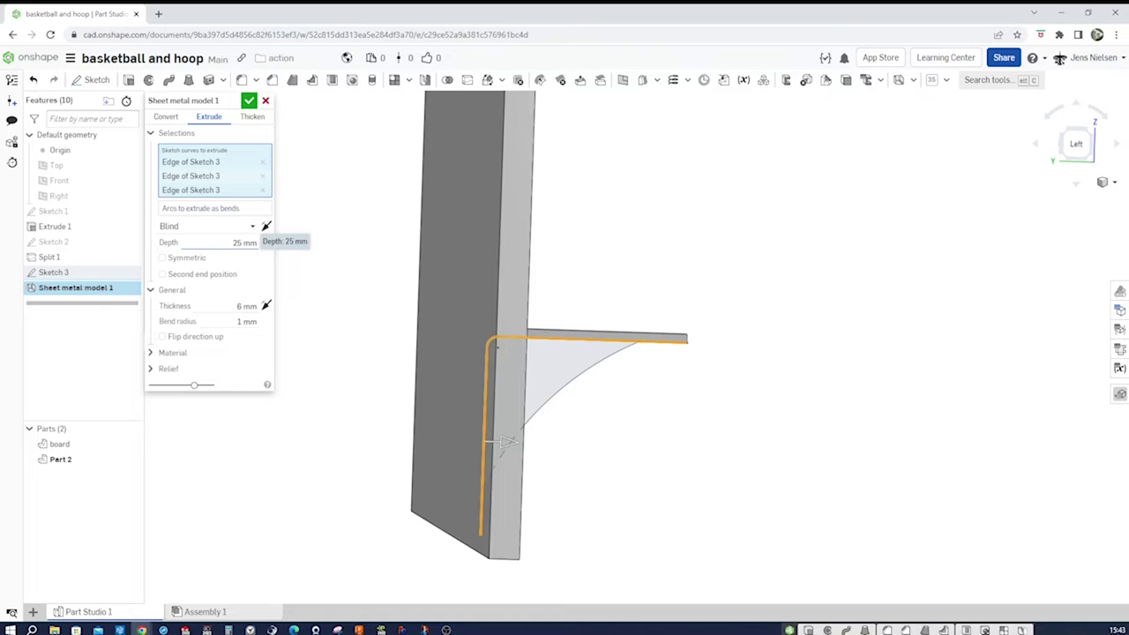
- Set the sheet metal extrusion depth to 122 mm and reverse the thickness direction to the other side of the profile
{"action": "left_click", "coordinate": [245, 243]}
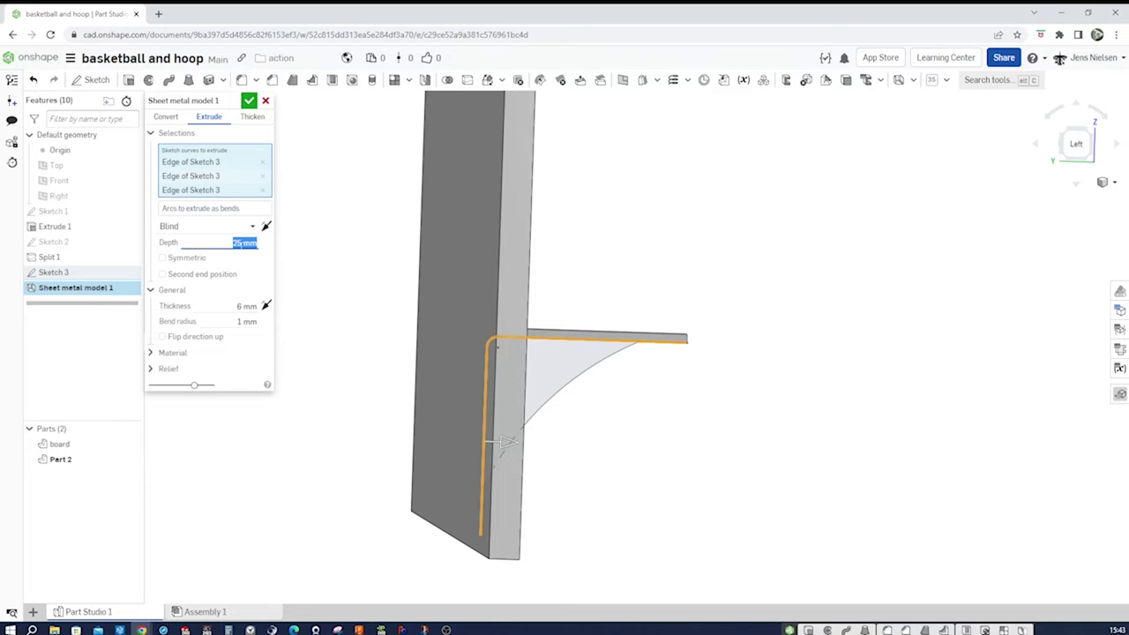
{"action": "type", "text": "122"}
{"action": "key", "text": "Return"}
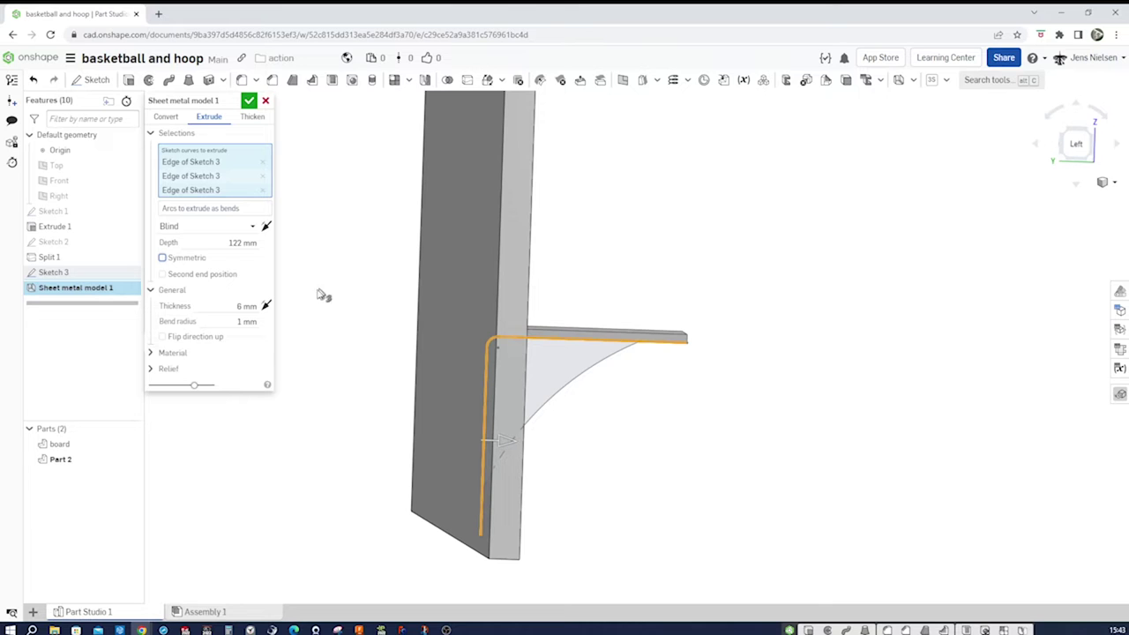
{"action": "key", "text": "Left"}
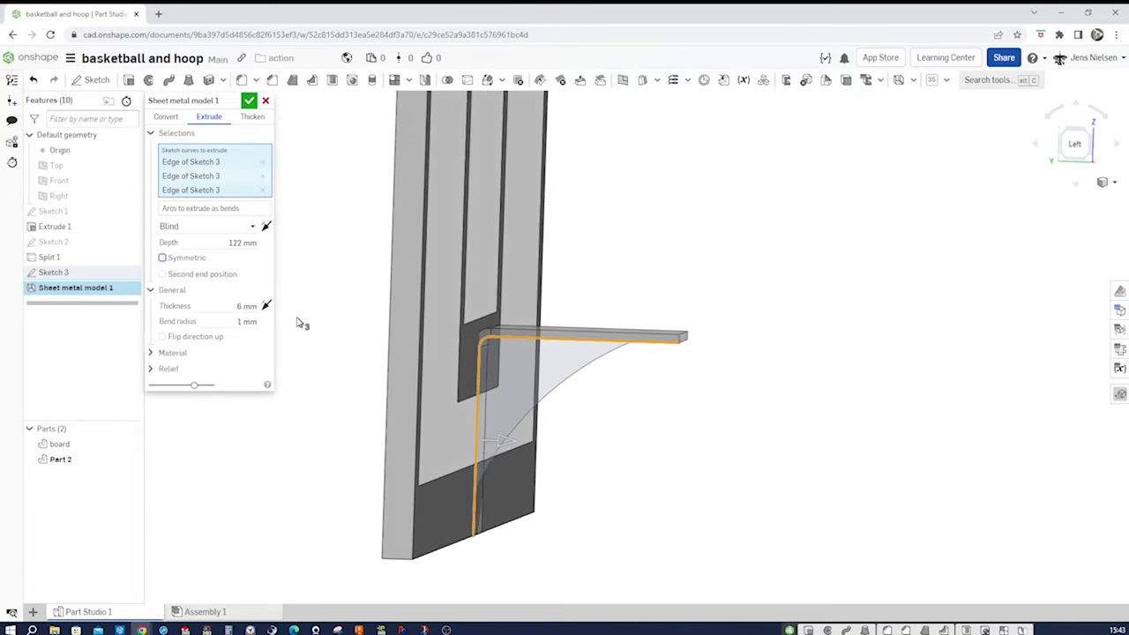
{"action": "left_click", "coordinate": [267, 305]}
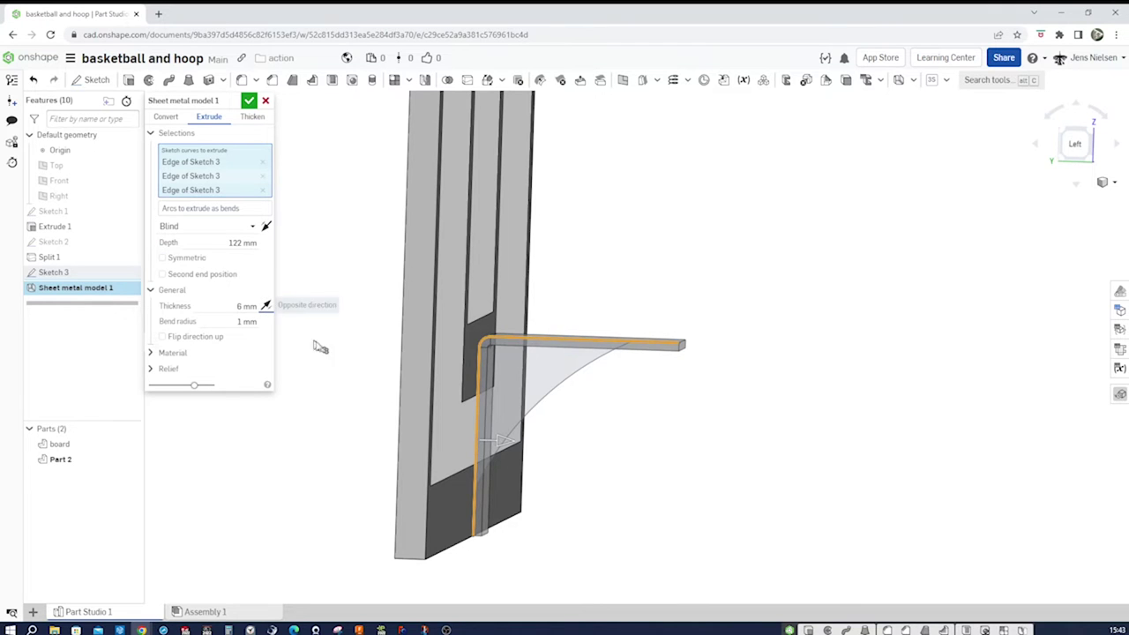
{"action": "scroll", "coordinate": [328, 351], "scroll_direction": "up", "scroll_amount": 3}
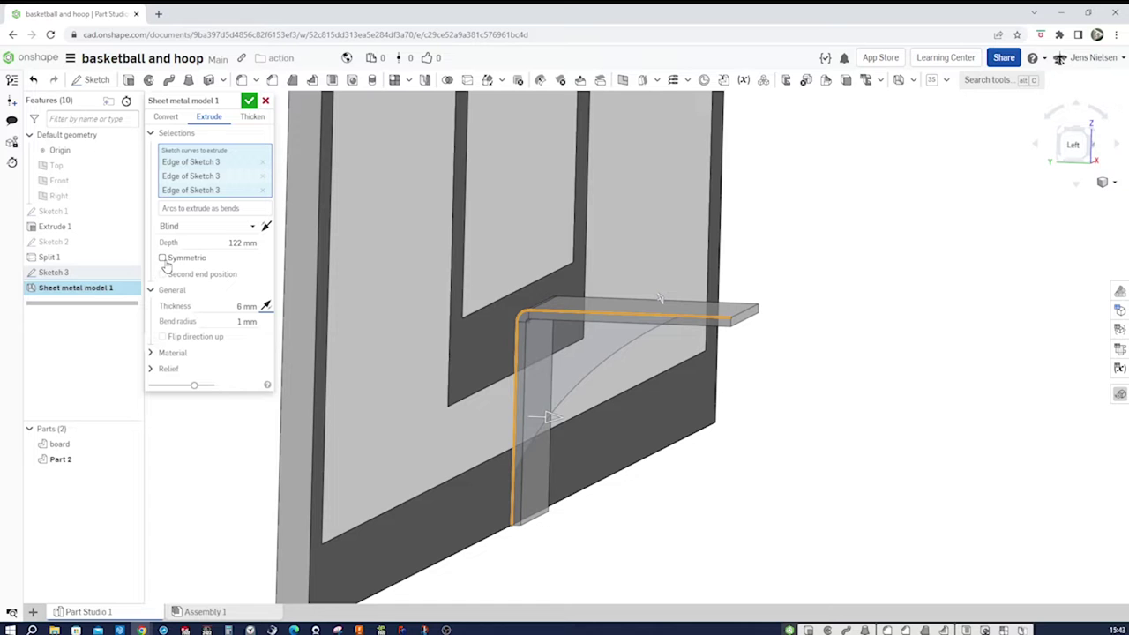
- Make the sheet metal extrusion symmetric about the sketch plane and accept the feature
{"action": "left_click", "coordinate": [163, 257]}
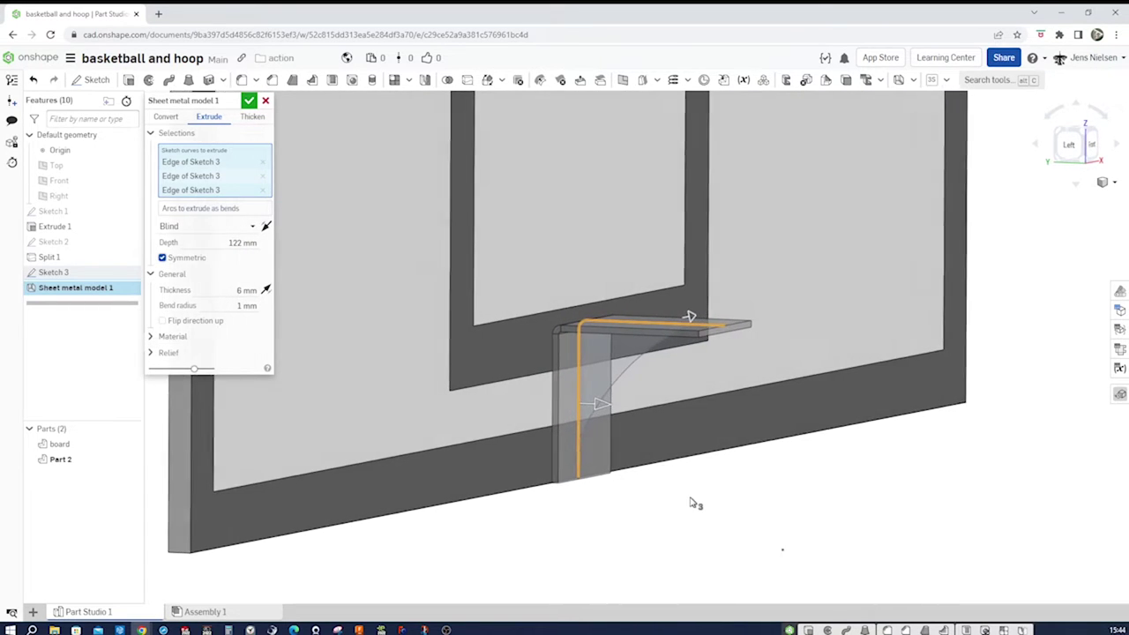
{"action": "key", "text": "Left"}
{"action": "key", "text": "Left"}
{"action": "key", "text": "Left"}
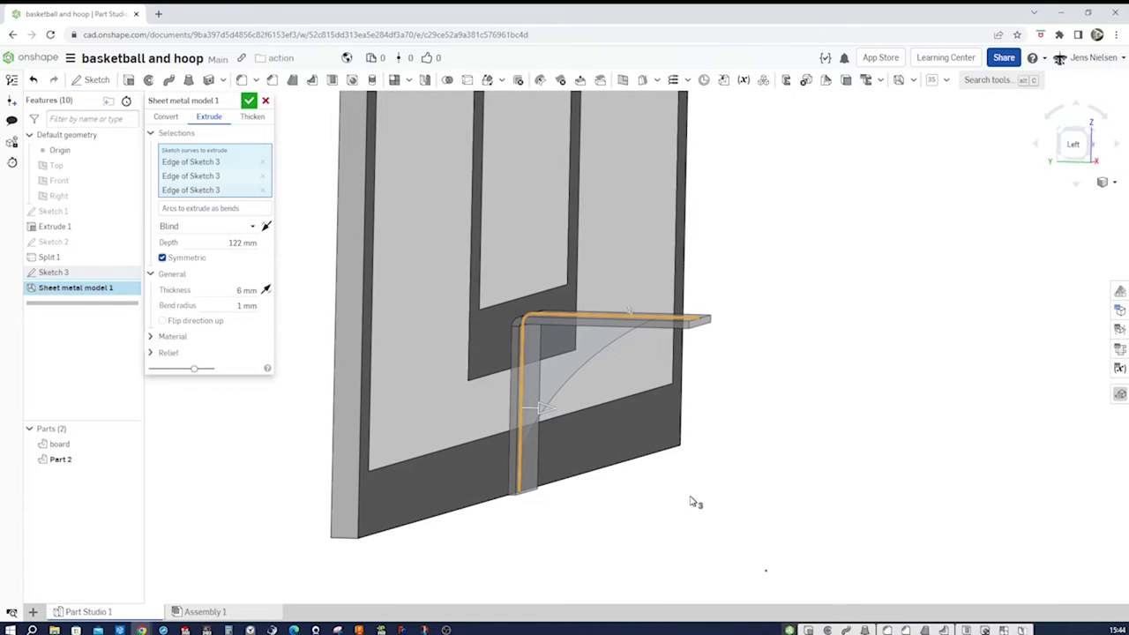
{"action": "key", "text": "Right"}
{"action": "key", "text": "Right"}
{"action": "key", "text": "Right"}
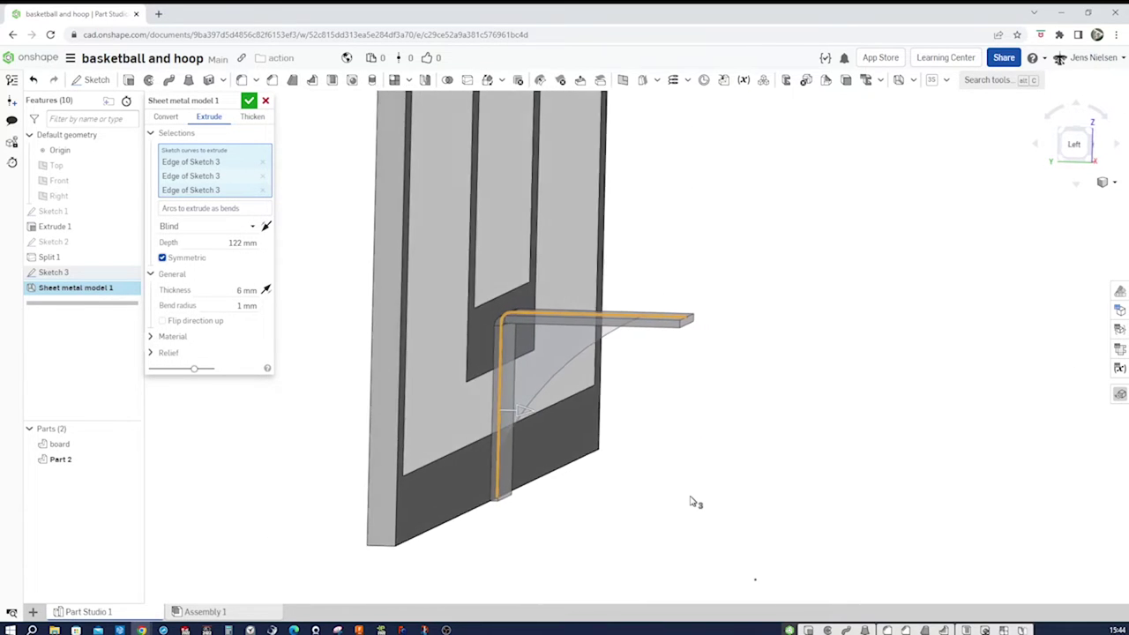
{"action": "left_click", "coordinate": [250, 102]}
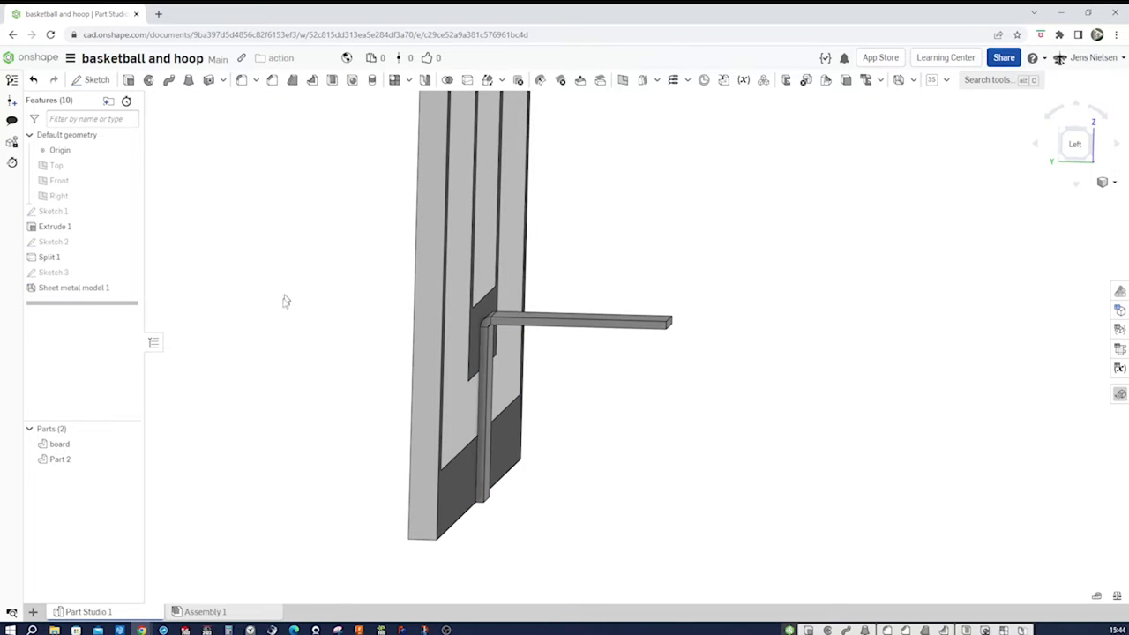
- Rename the new L-shaped part as "support plate"
{"action": "key", "text": "Left"}
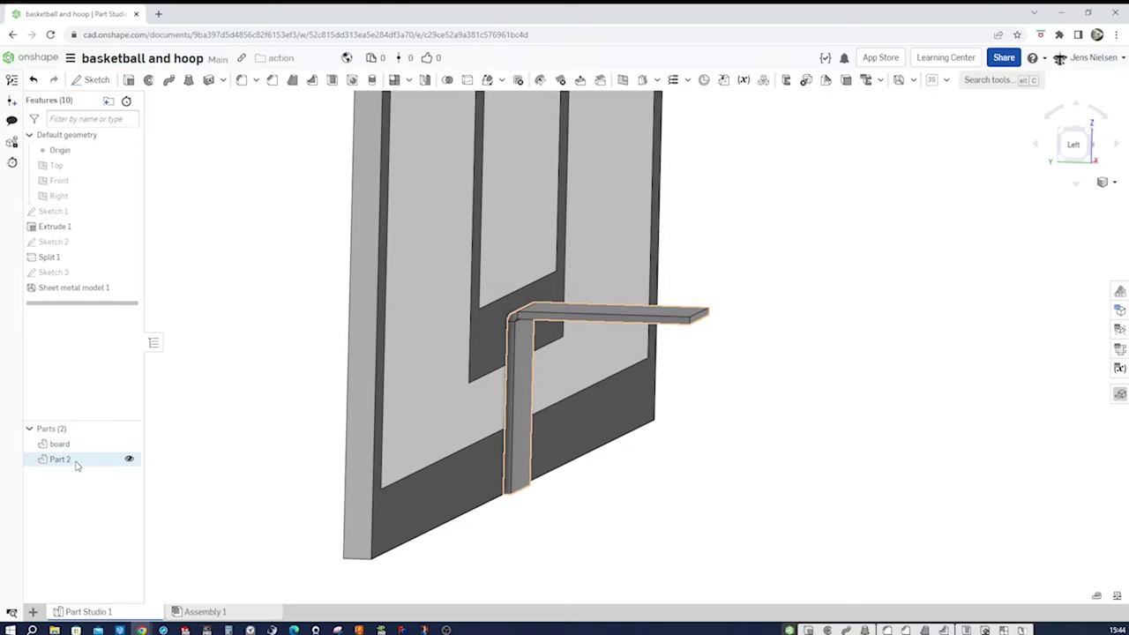
{"action": "right_click", "coordinate": [77, 462]}
{"action": "left_click", "coordinate": [115, 266]}
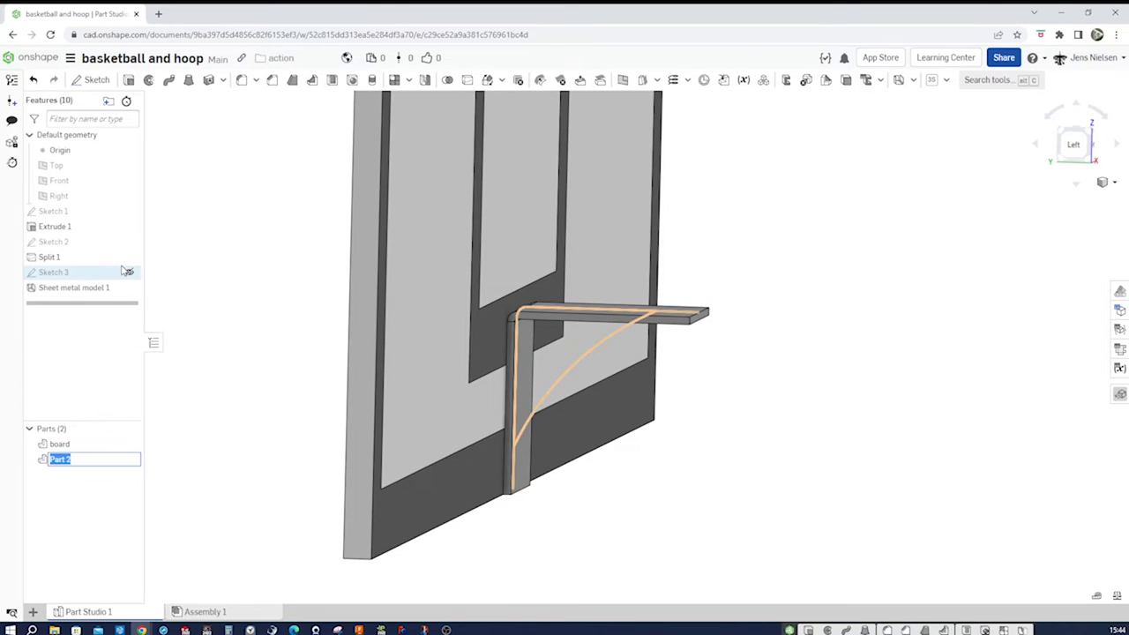
{"action": "type", "text": "suppo"}
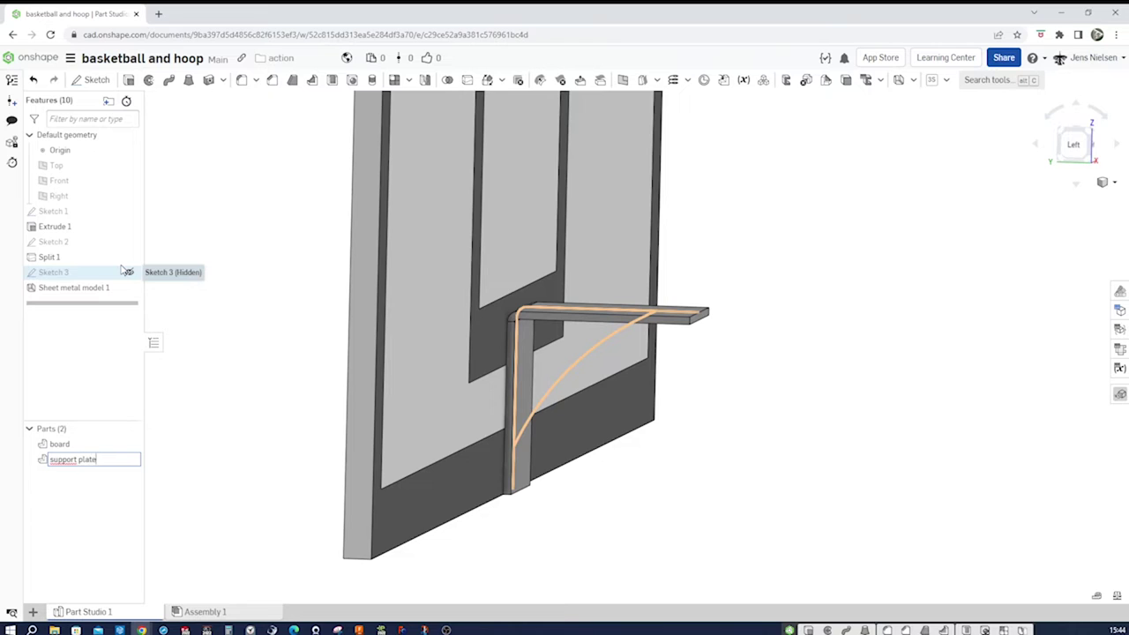
{"action": "type", "text": "rt plate"}
{"action": "key", "text": "Return"}
{"action": "left_click", "coordinate": [127, 272]}
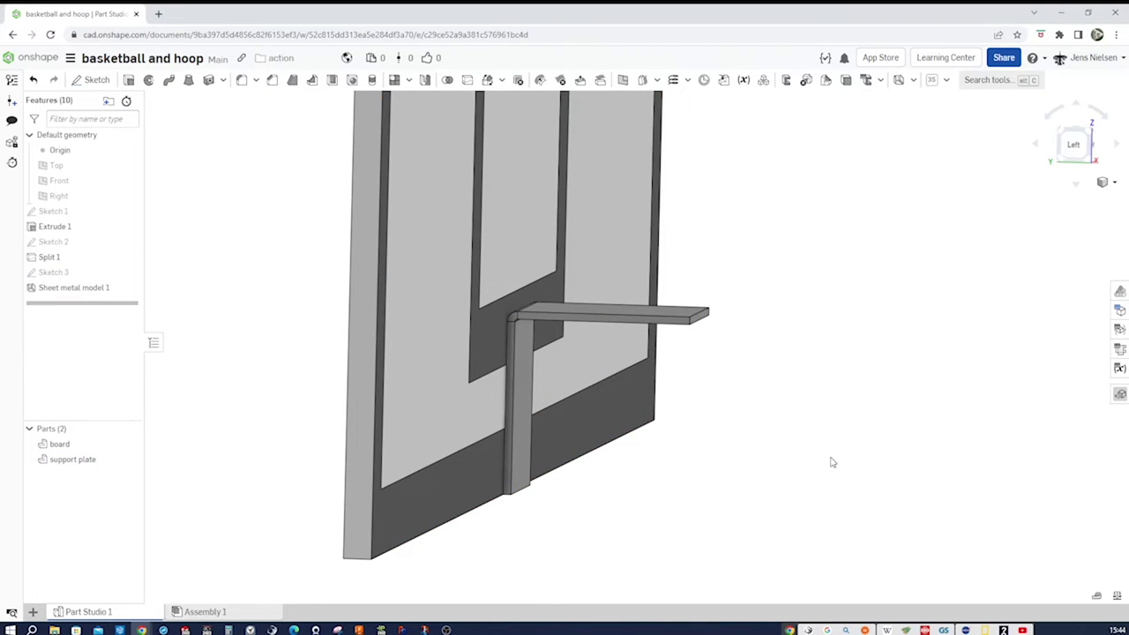
- Start a new sketch on the underside of the support plate's horizontal flange
{"action": "key", "text": "s"}
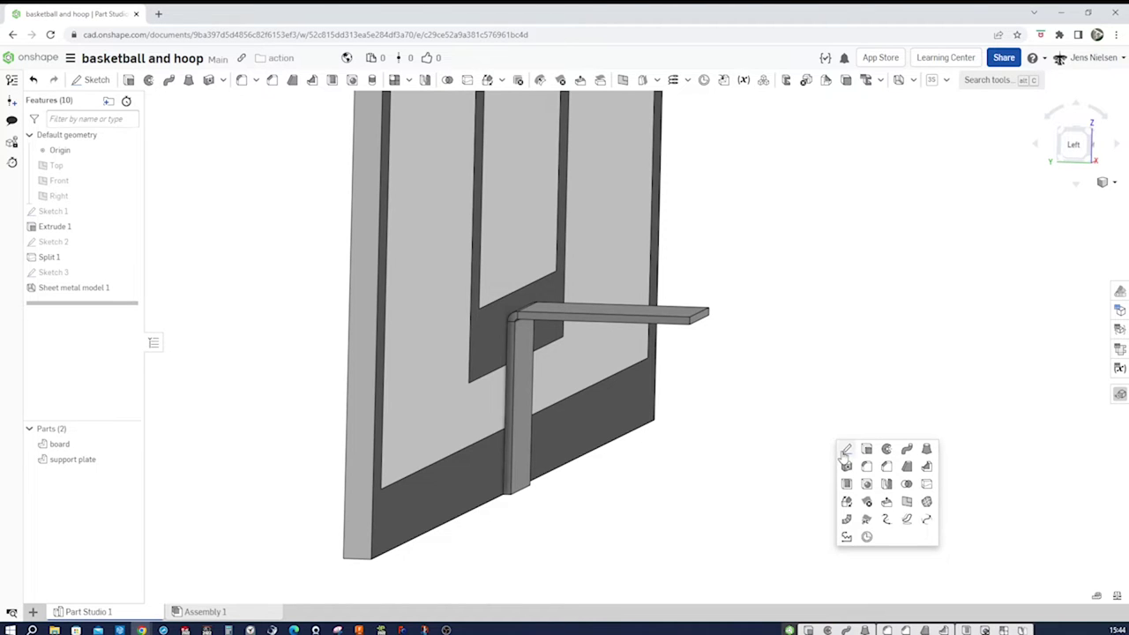
{"action": "key", "text": "Escape"}
{"action": "key", "text": "shift+s"}
{"action": "mouse_move", "coordinate": [808, 416]}
{"action": "right_mouse_down"}
{"action": "mouse_move", "coordinate": [703, 391]}
{"action": "mouse_move", "coordinate": [694, 450]}
{"action": "right_mouse_up"}
{"action": "left_click", "coordinate": [679, 468]}
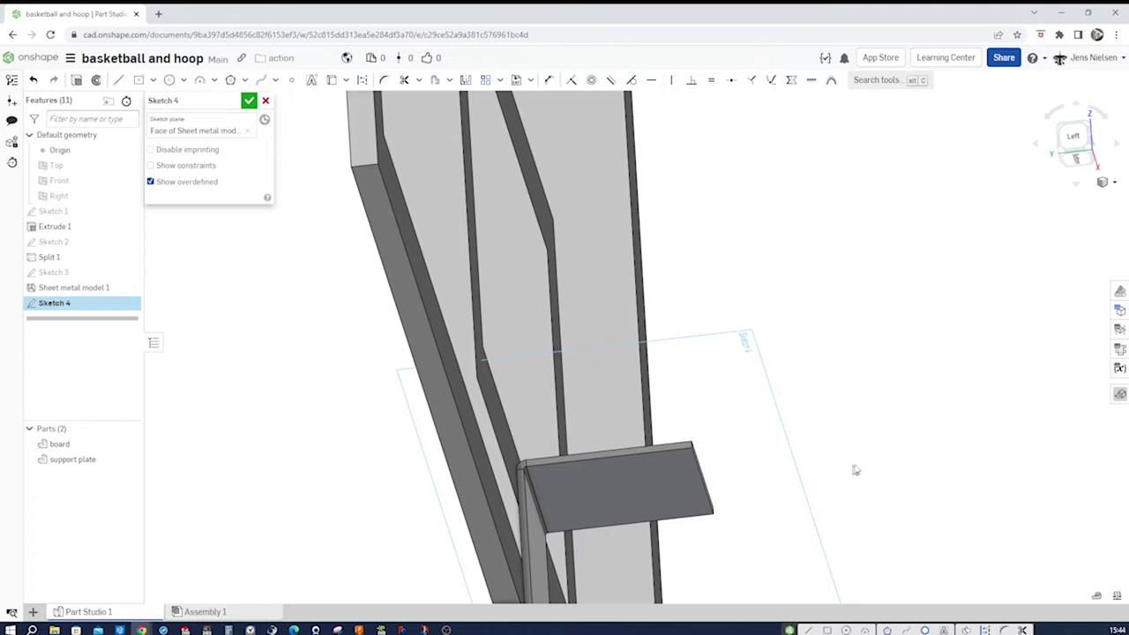
- Sketch a circle about 363 mm in diameter in front of the board, overlapping the outer end of the support plate
{"action": "key", "text": "s"}
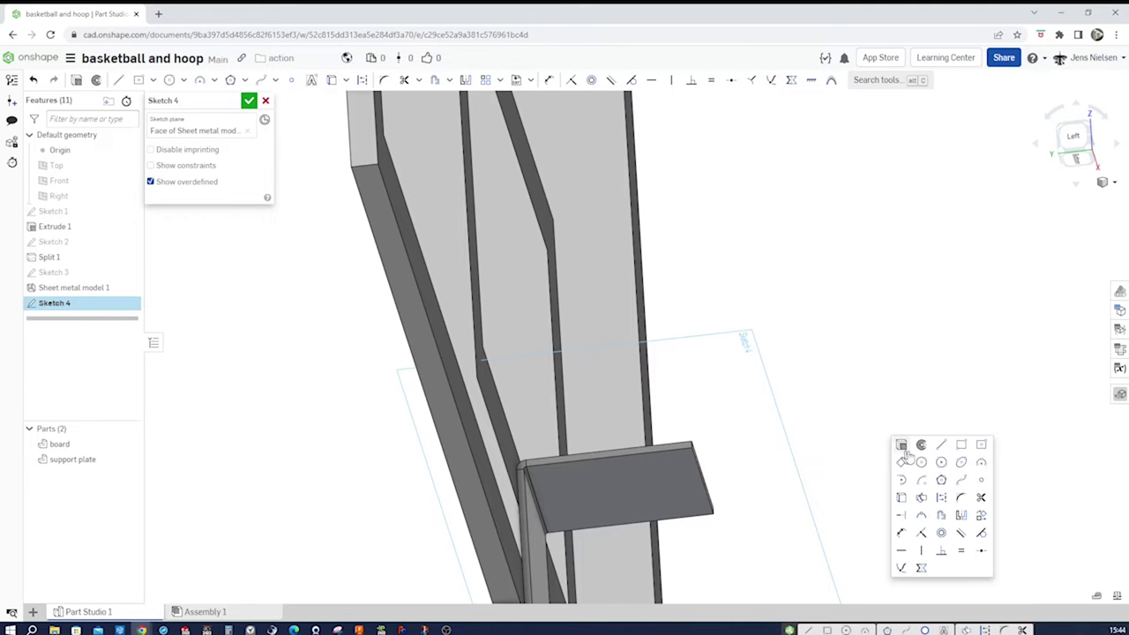
{"action": "left_click", "coordinate": [921, 464]}
{"action": "mouse_move", "coordinate": [907, 475]}
{"action": "right_mouse_down"}
{"action": "mouse_move", "coordinate": [891, 479]}
{"action": "mouse_move", "coordinate": [850, 448]}
{"action": "mouse_move", "coordinate": [841, 343]}
{"action": "mouse_move", "coordinate": [855, 279]}
{"action": "right_mouse_up"}
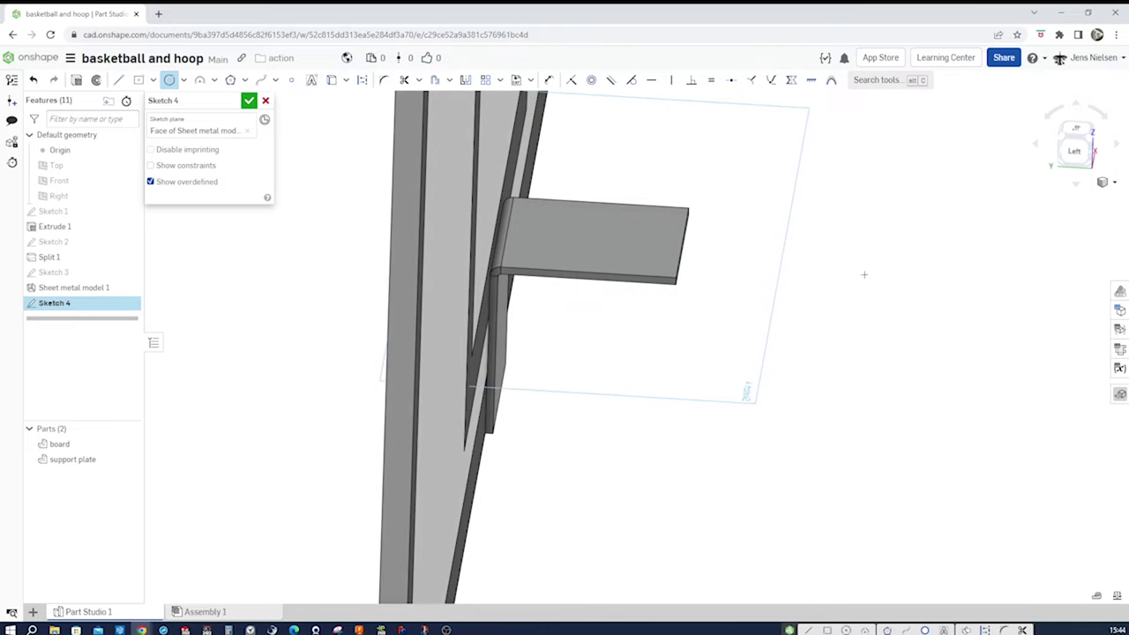
{"action": "left_click", "coordinate": [863, 274]}
{"action": "left_click", "coordinate": [631, 258]}
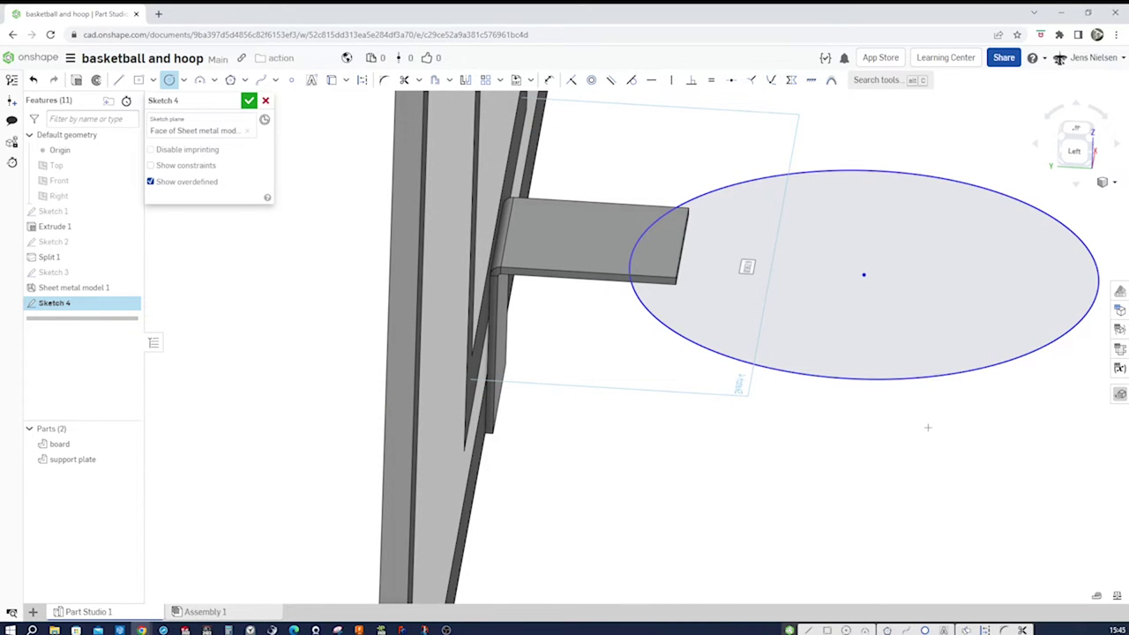
- Set the circle's diameter to 388 mm
{"action": "key", "text": "d"}
{"action": "left_click", "coordinate": [928, 380]}
{"action": "left_click", "coordinate": [938, 402]}
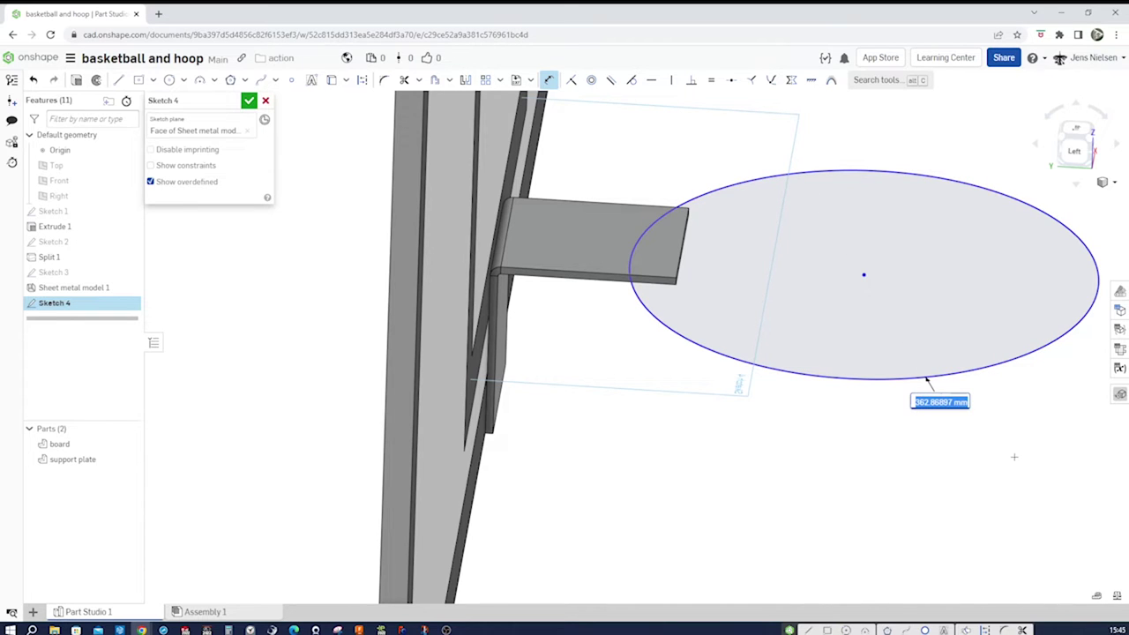
{"action": "type", "text": "388"}
{"action": "key", "text": "Return"}
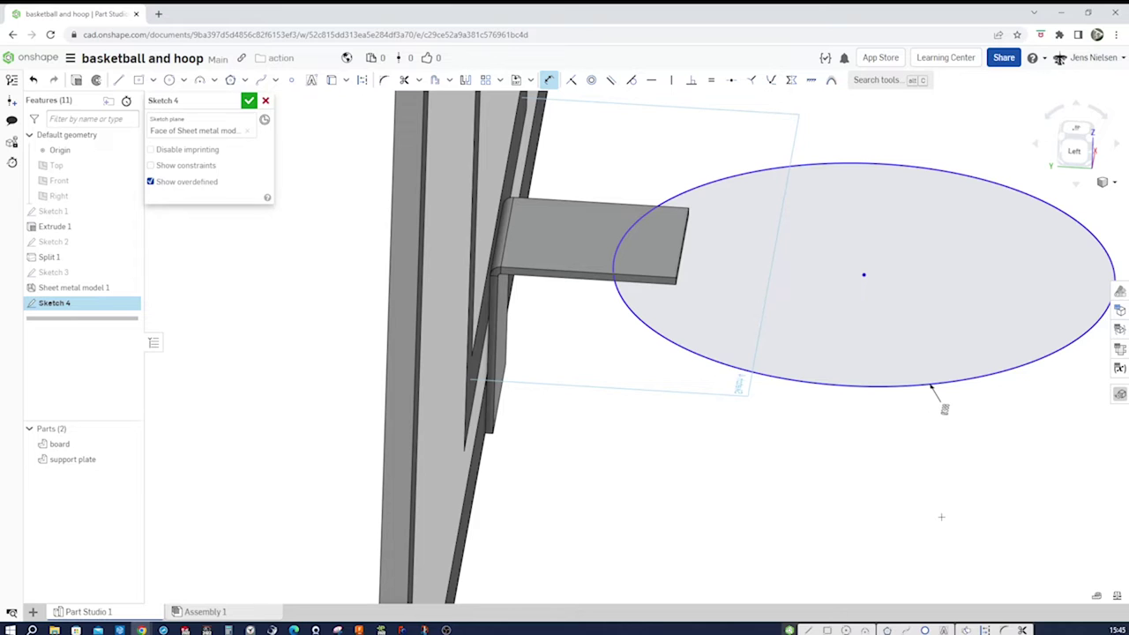
- Place a sketch point on the circle's edge near the outer end of the support plate
{"action": "key", "text": "s"}
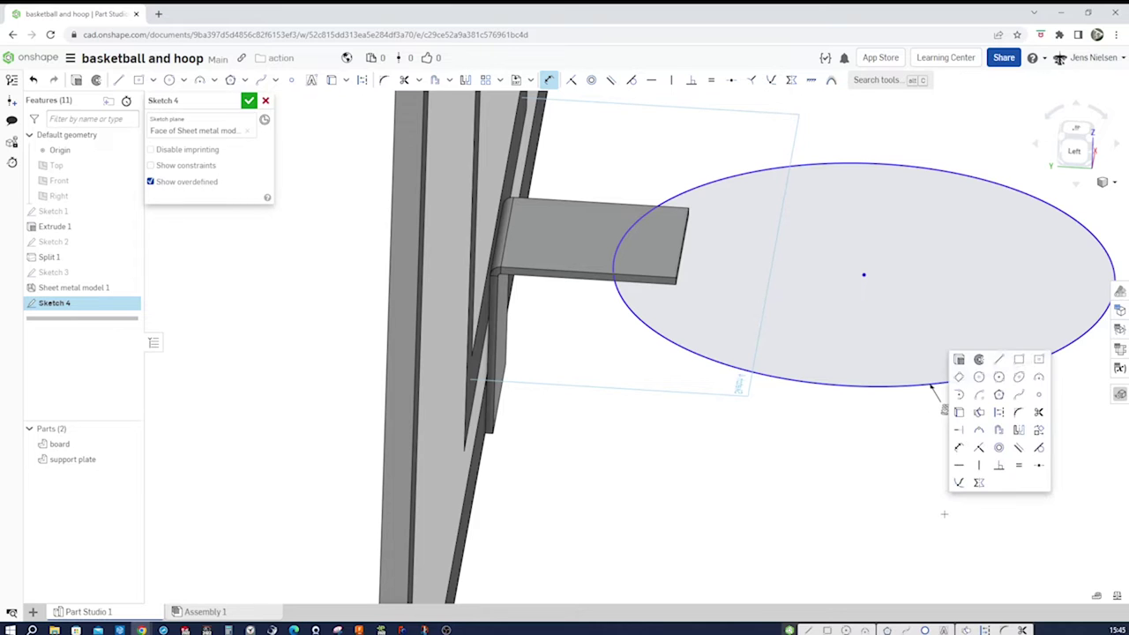
{"action": "left_click", "coordinate": [1041, 401]}
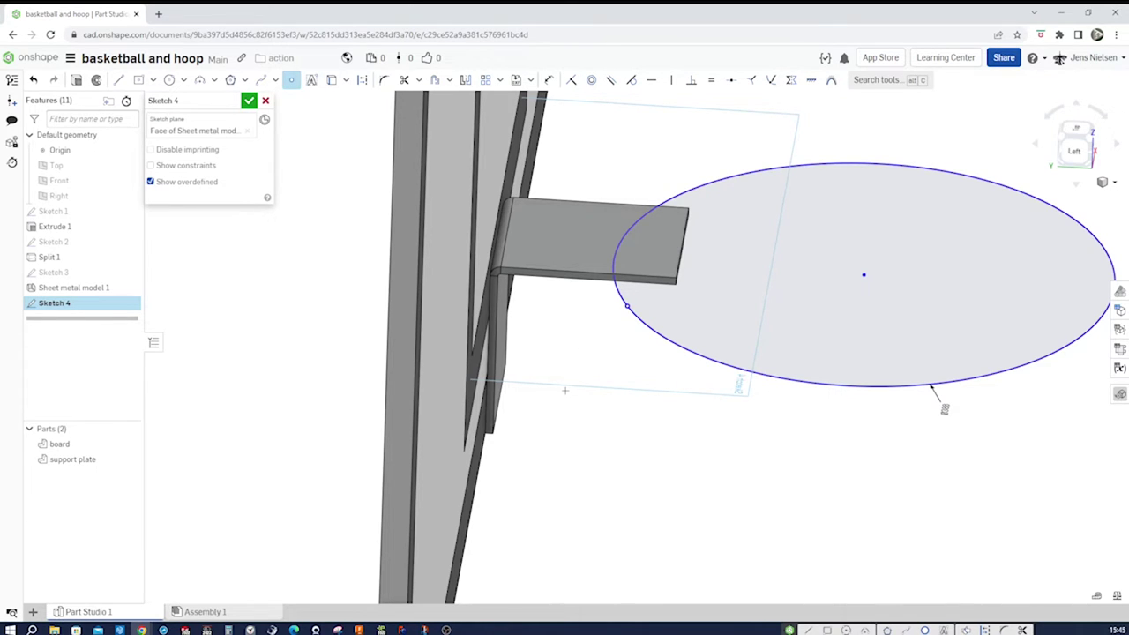
{"action": "key", "text": "Escape"}
- Constrain the circle coincident with both outer corners of the support plate's horizontal flange
{"action": "key", "text": "i"}
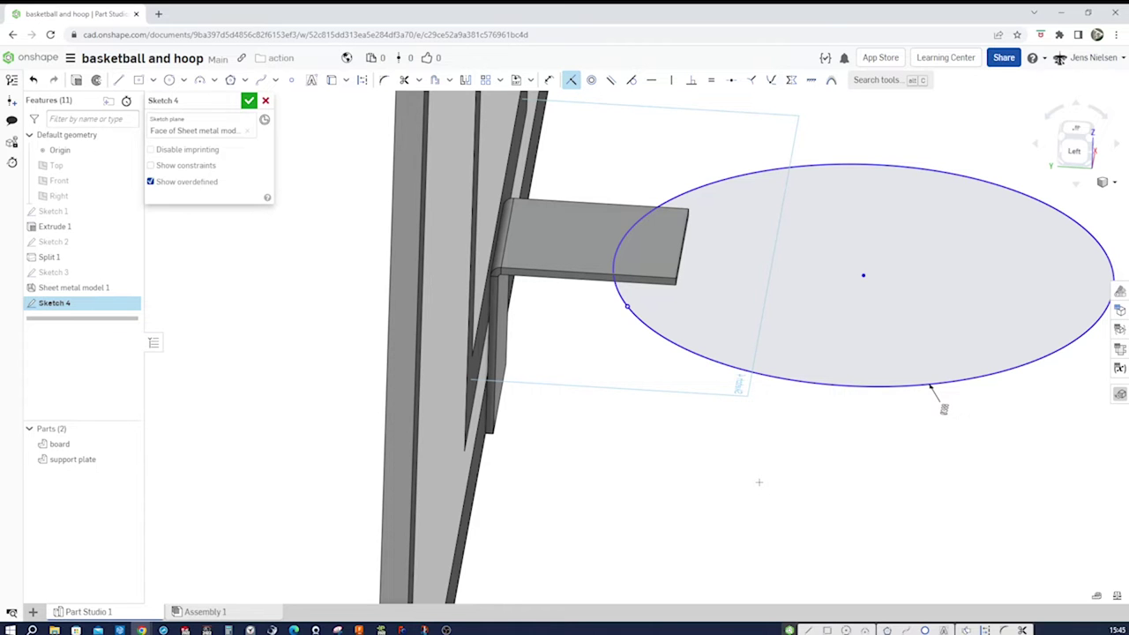
{"action": "scroll", "coordinate": [939, 397], "scroll_direction": "up", "scroll_amount": 5}
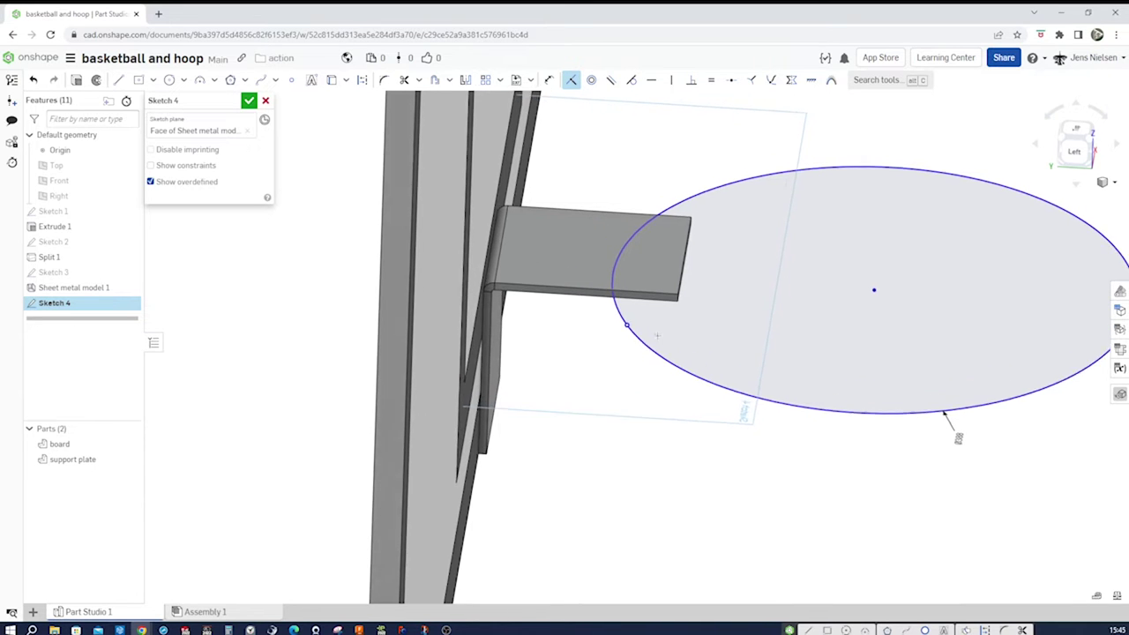
{"action": "left_click", "coordinate": [1063, 573]}
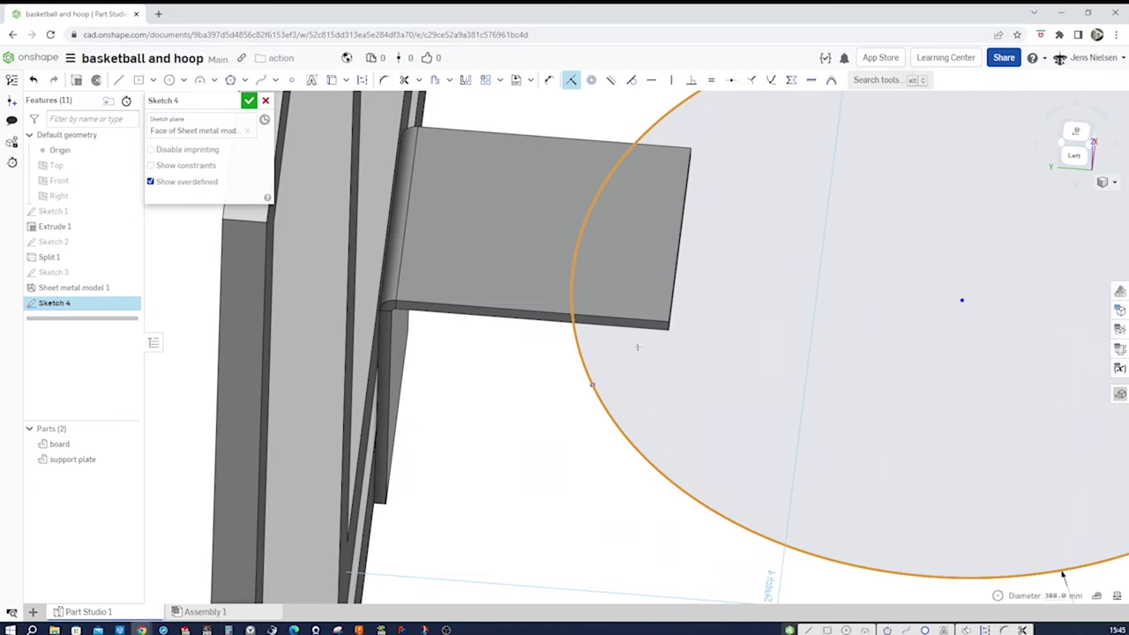
{"action": "left_click", "coordinate": [668, 323]}
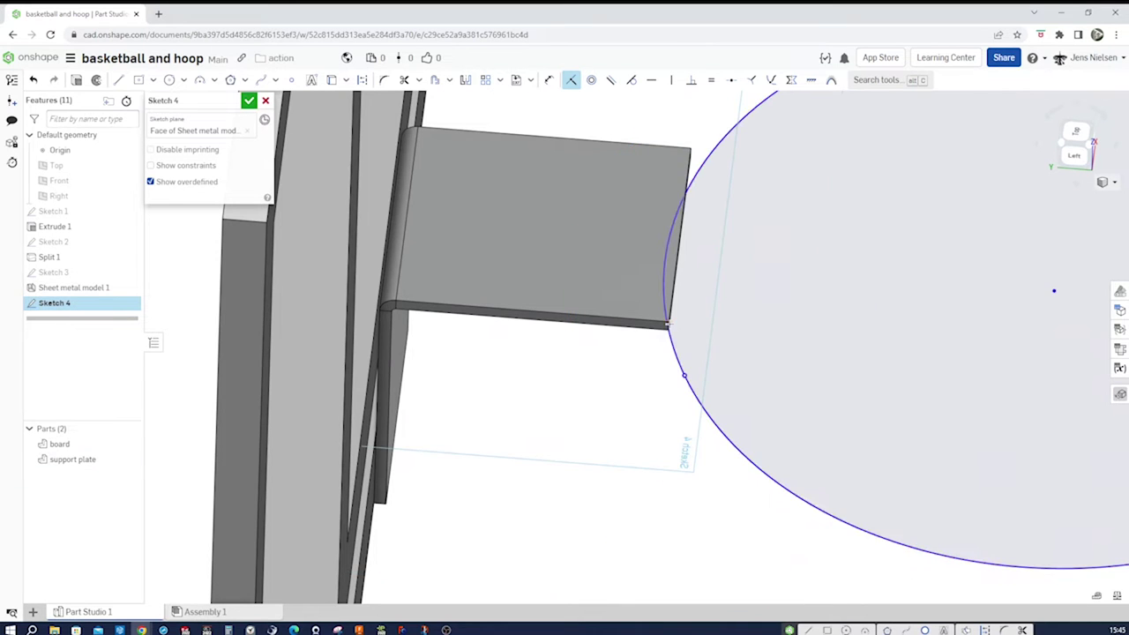
{"action": "right_click_drag", "start_coordinate": [694, 230], "coordinate": [692, 240]}
{"action": "left_click", "coordinate": [687, 223]}
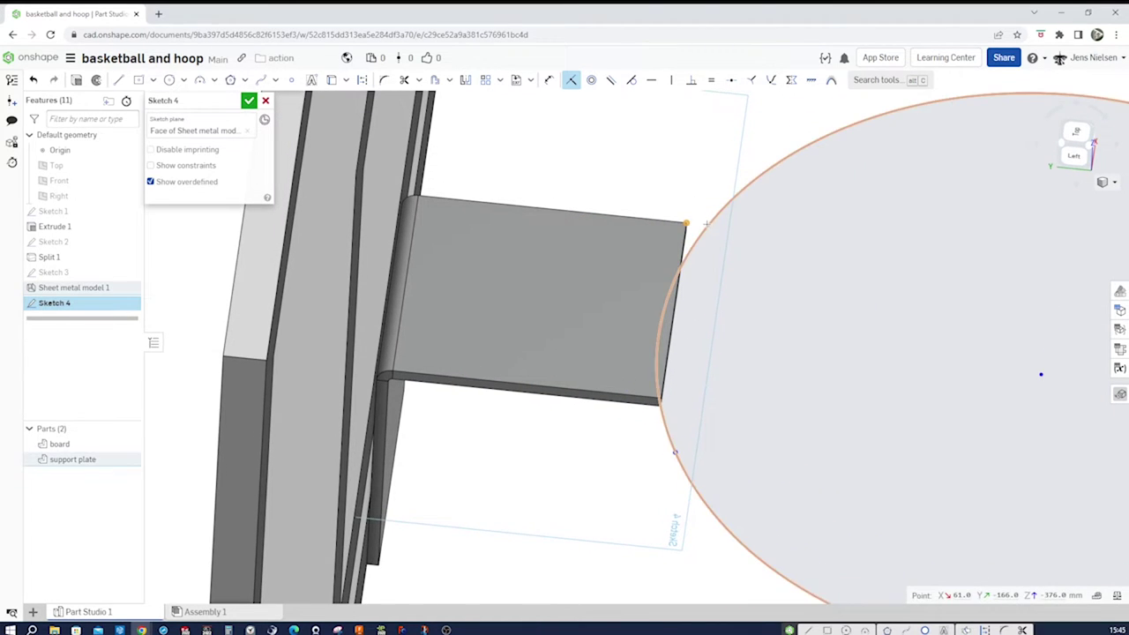
{"action": "left_click", "coordinate": [707, 224]}
{"action": "scroll", "coordinate": [735, 429], "scroll_direction": "down", "scroll_amount": 1}
{"action": "right_click_drag", "start_coordinate": [723, 454], "coordinate": [843, 481]}
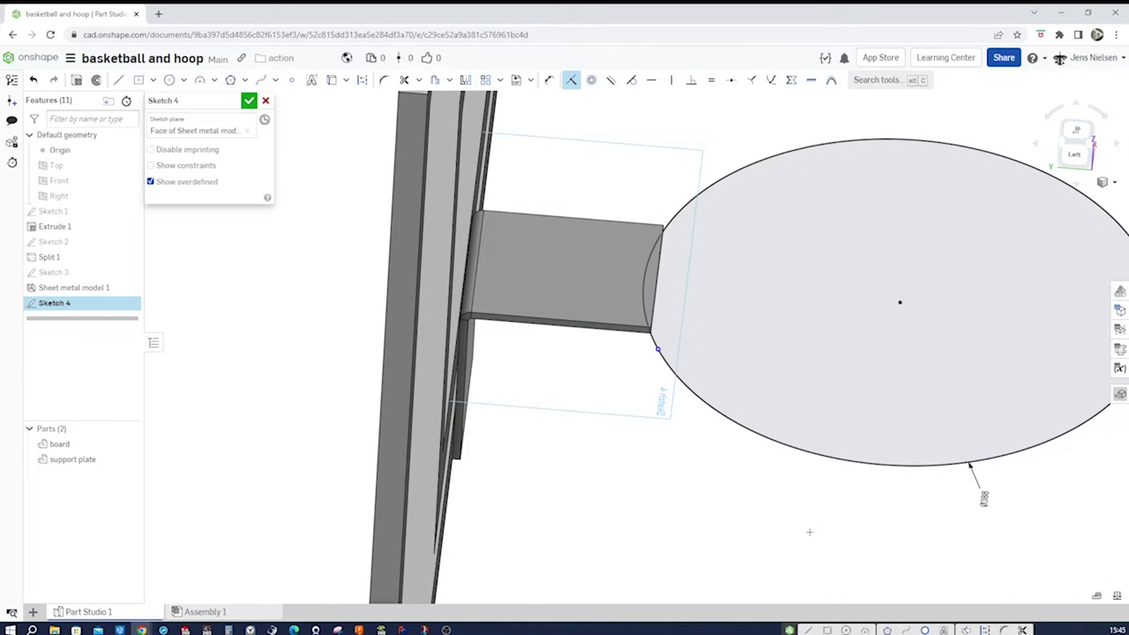
- Dimension the sketch point 188 mm from the circle's centre, measured perpendicular to the board, and finish the sketch
{"action": "right_click_drag", "start_coordinate": [810, 532], "coordinate": [776, 506]}
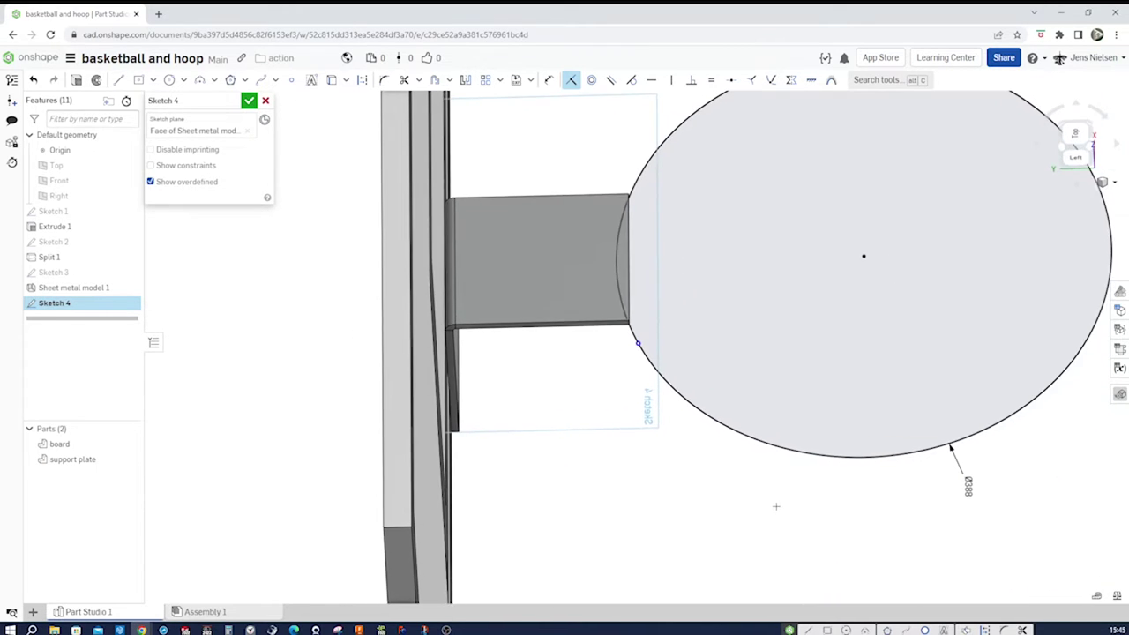
{"action": "key", "text": "u"}
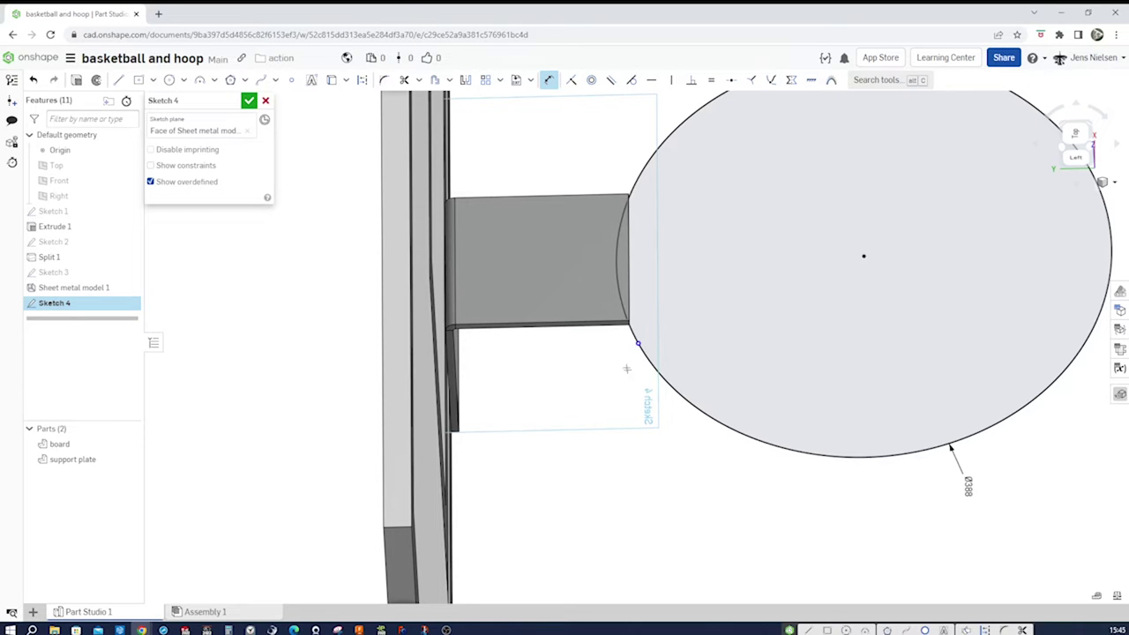
{"action": "left_click", "coordinate": [864, 257]}
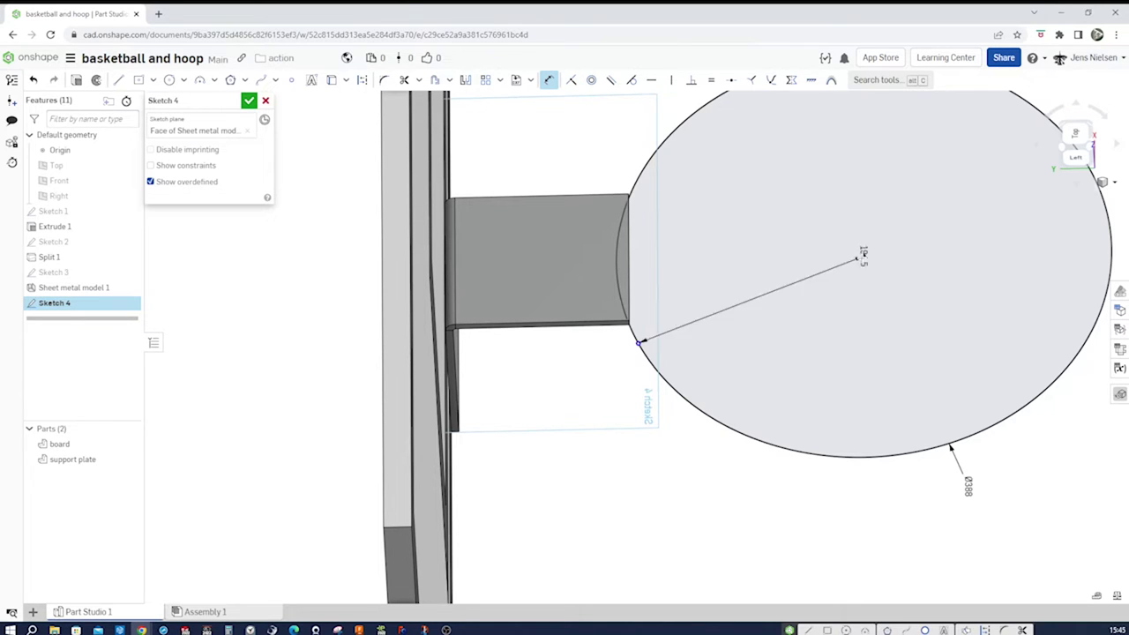
{"action": "left_click", "coordinate": [705, 439]}
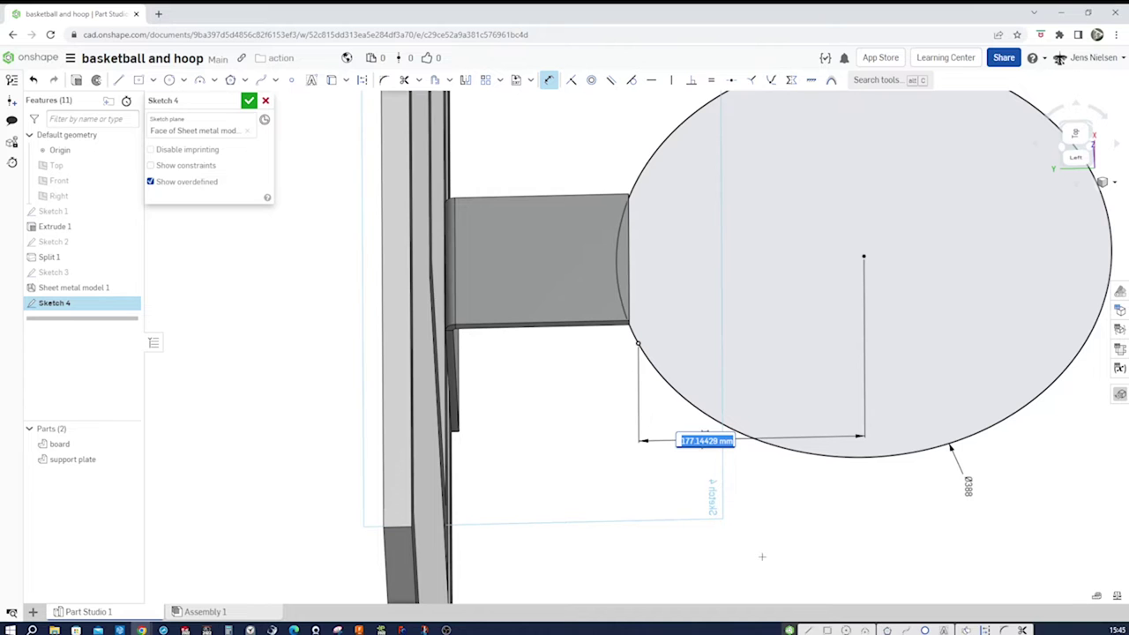
{"action": "type", "text": "1"}
{"action": "type", "text": "188"}
{"action": "key", "text": "Return"}
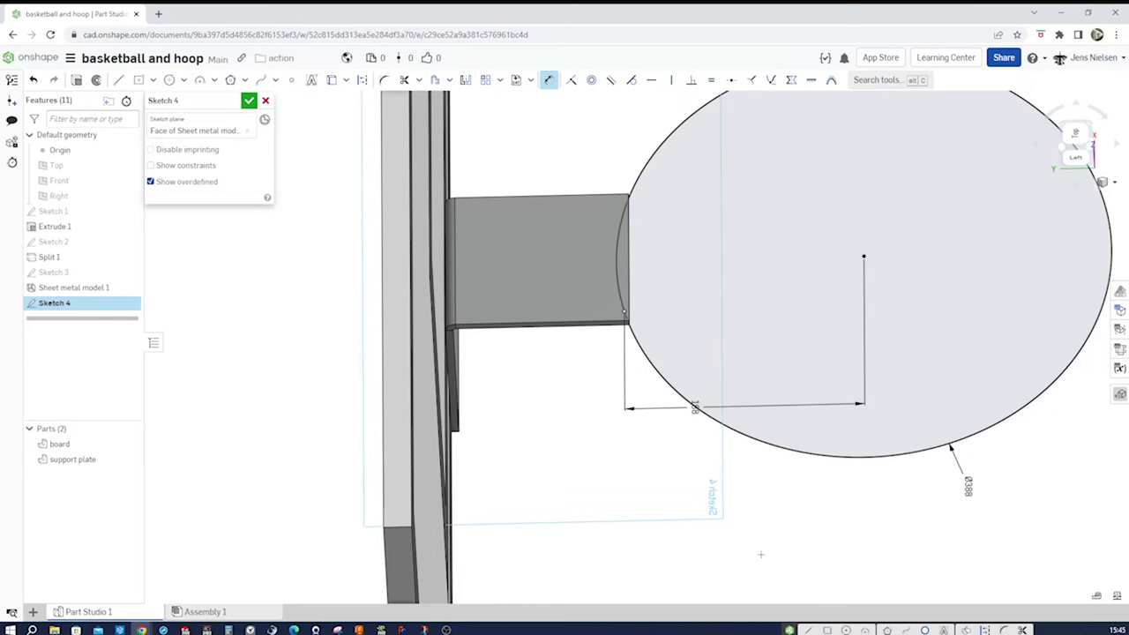
{"action": "right_click_drag", "start_coordinate": [761, 554], "coordinate": [608, 451]}
{"action": "left_click", "coordinate": [250, 102]}
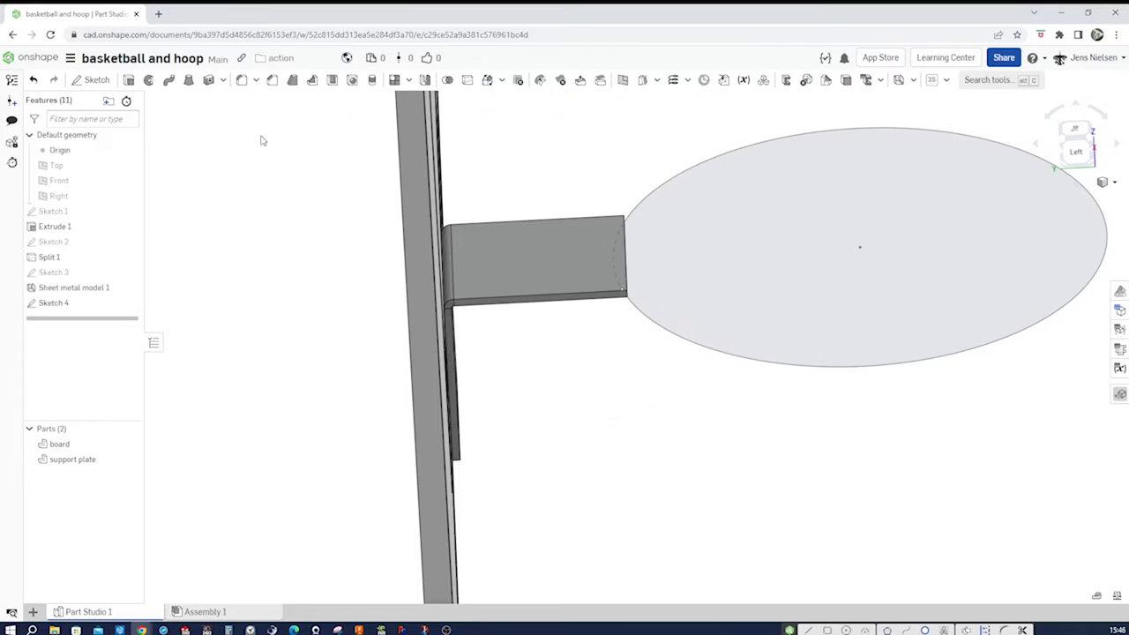
- Create a Plane point plane through the hoop circle's centre, parallel to the board's front face
{"action": "key", "text": "s"}
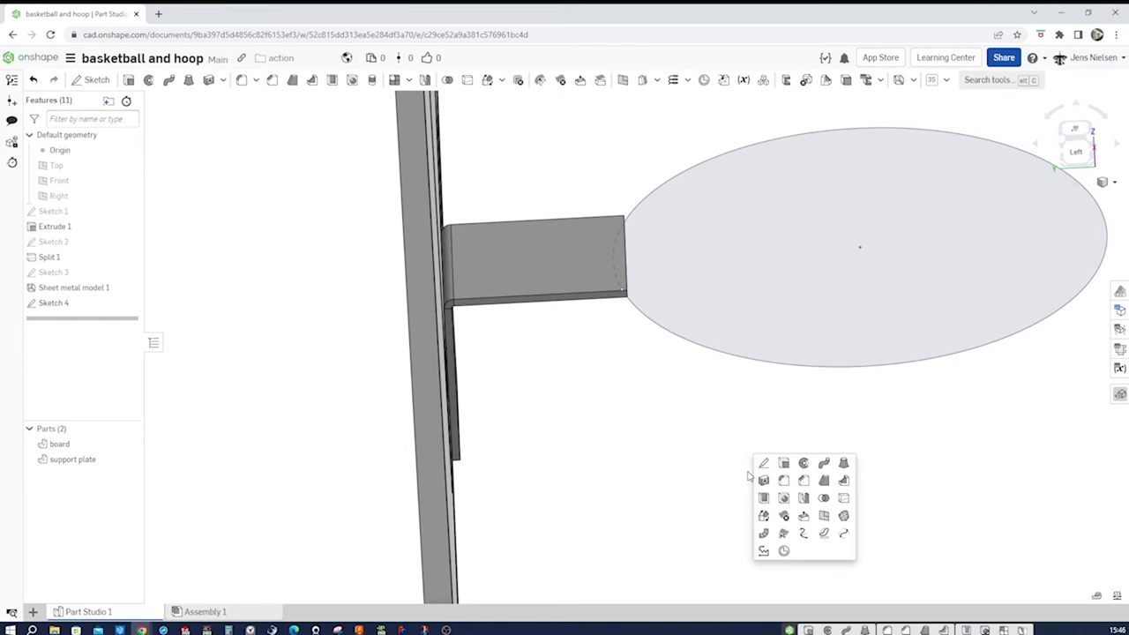
{"action": "left_click", "coordinate": [826, 518]}
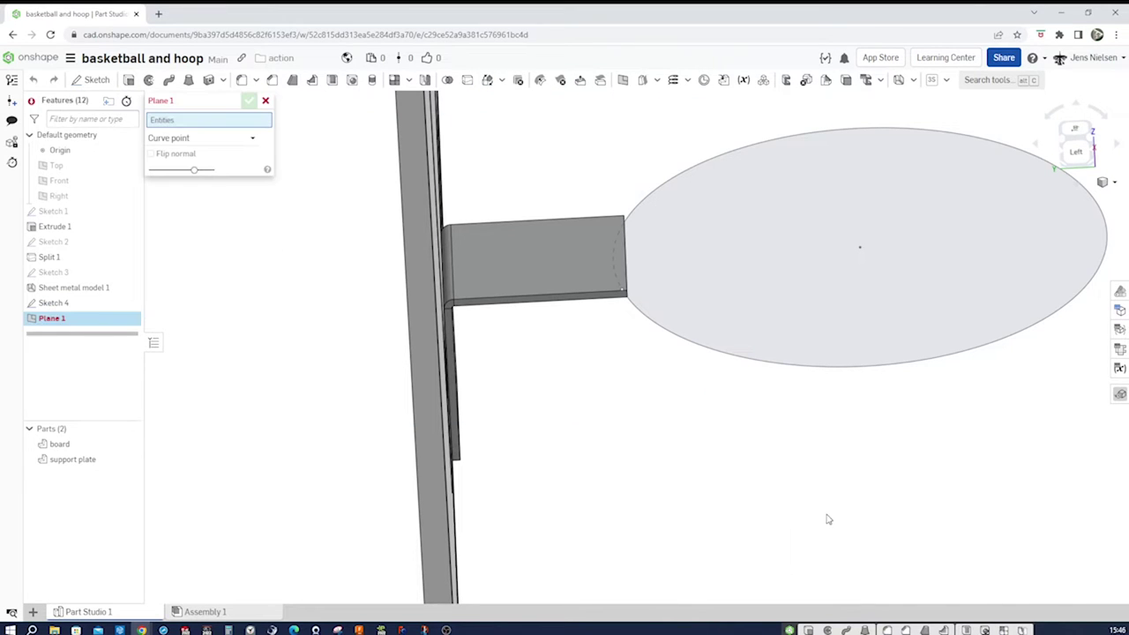
{"action": "left_click", "coordinate": [252, 139]}
{"action": "left_click", "coordinate": [208, 171]}
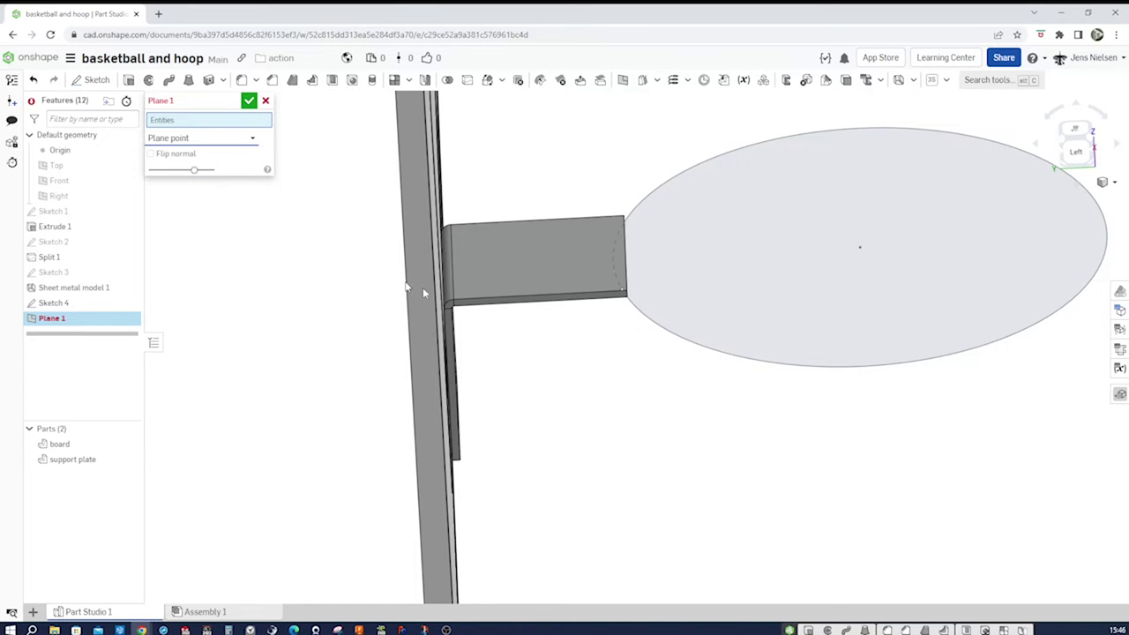
{"action": "right_click_drag", "start_coordinate": [691, 386], "coordinate": [879, 315]}
{"action": "left_click", "coordinate": [887, 247]}
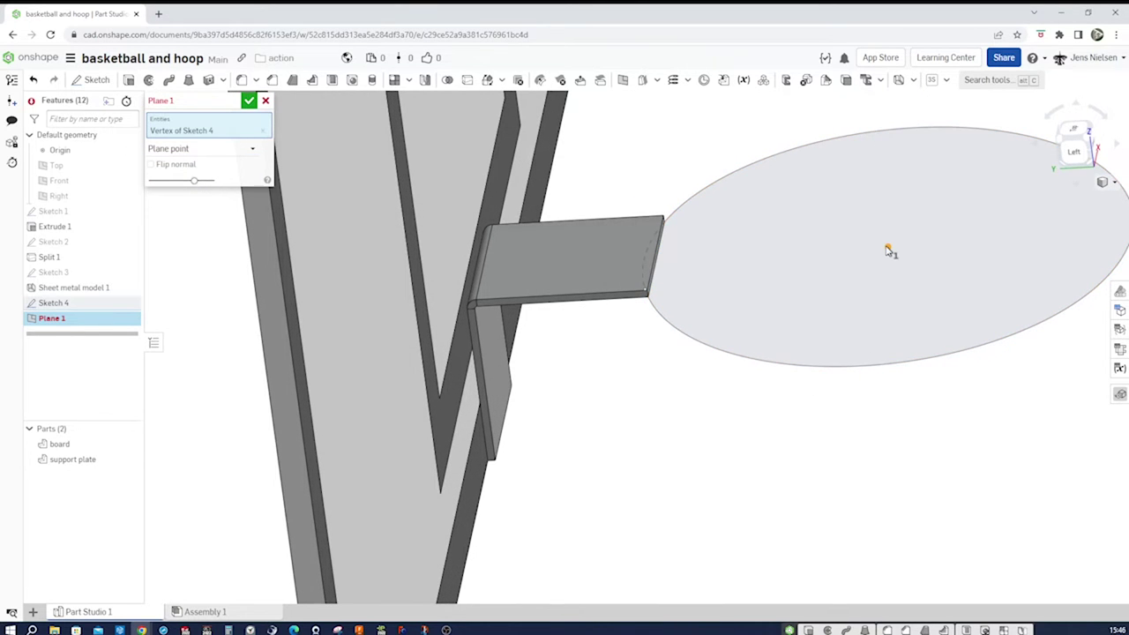
{"action": "left_click", "coordinate": [453, 506]}
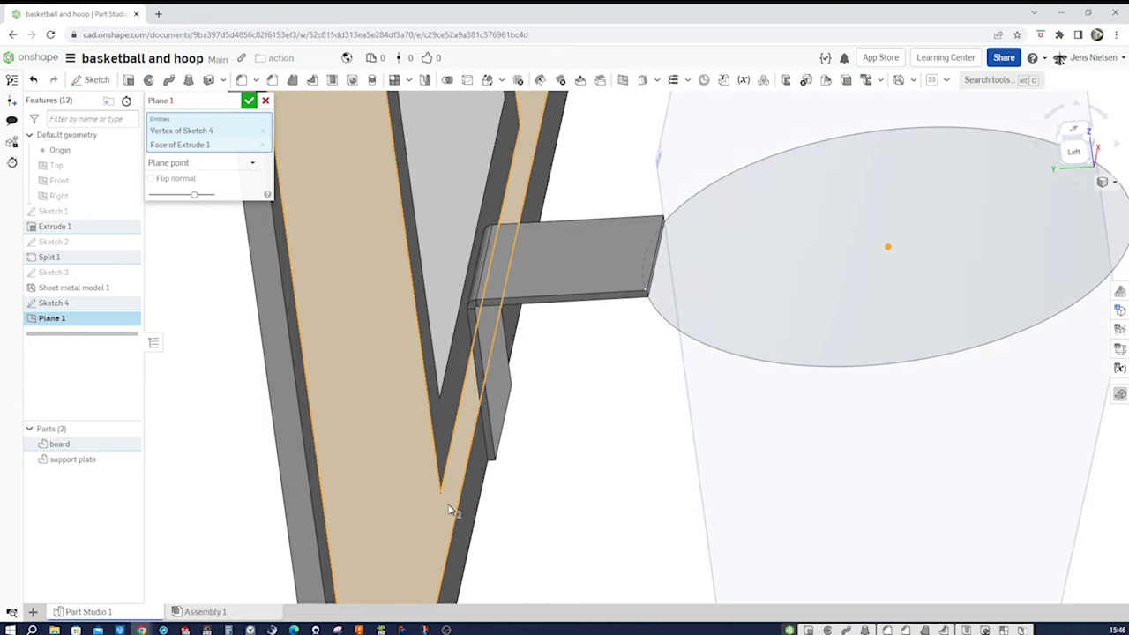
{"action": "scroll", "coordinate": [600, 506], "scroll_direction": "down", "scroll_amount": 2}
{"action": "scroll", "coordinate": [597, 501], "scroll_direction": "down", "scroll_amount": 2}
{"action": "right_click_drag", "start_coordinate": [596, 501], "coordinate": [704, 491]}
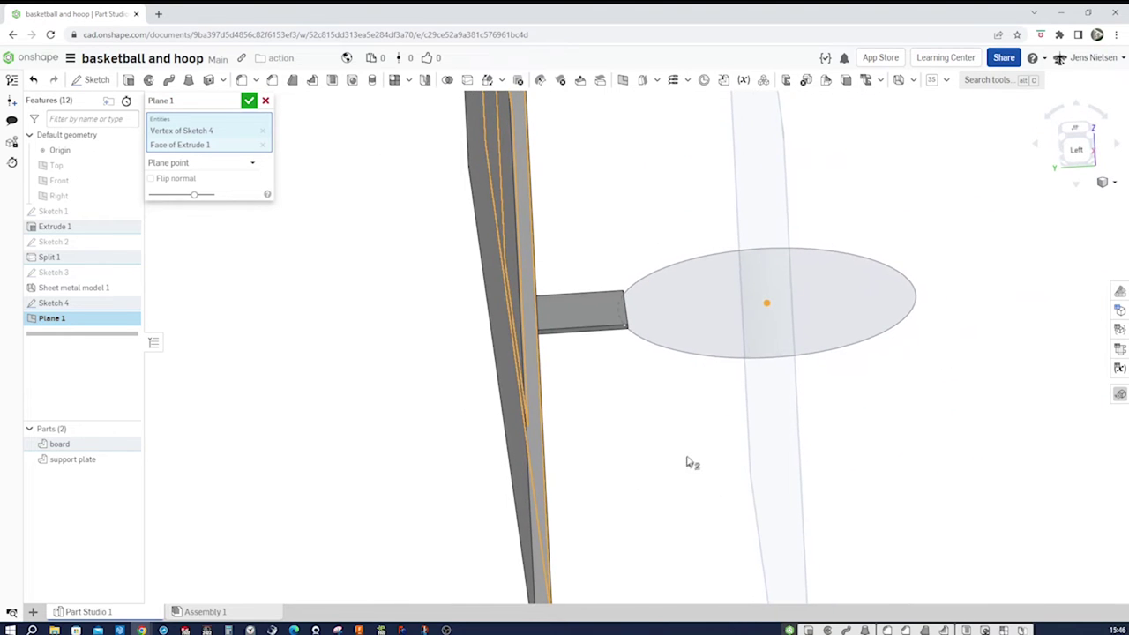
{"action": "left_click", "coordinate": [249, 100]}
- Start a new sketch on the plane through the hoop circle's centre
{"action": "key", "text": "s"}
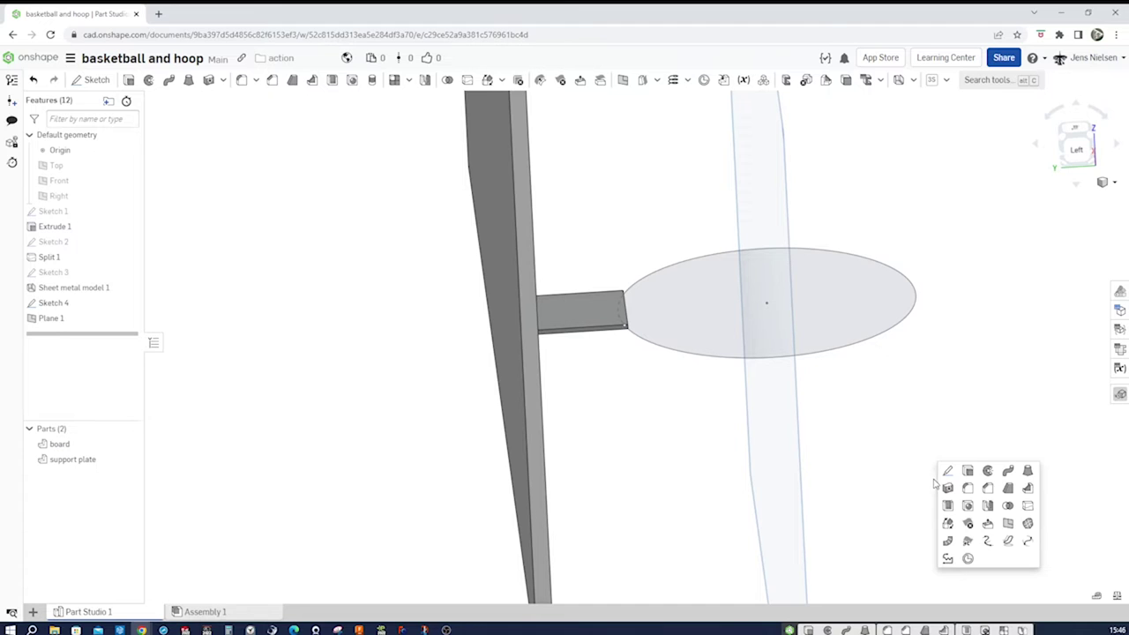
{"action": "left_click", "coordinate": [947, 471]}
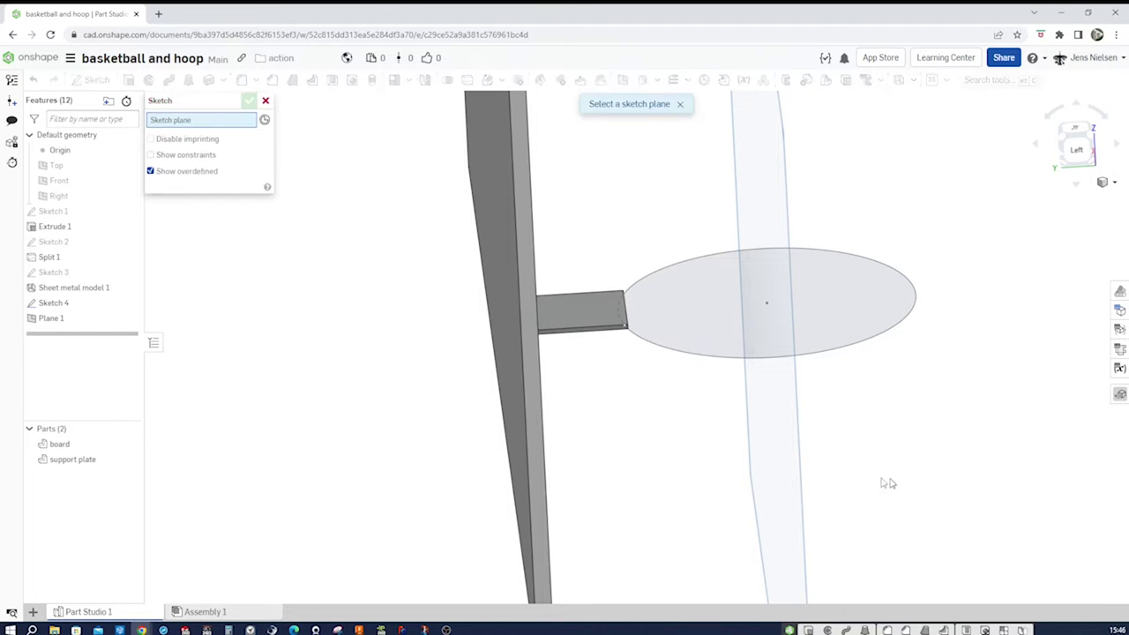
{"action": "left_click", "coordinate": [794, 482]}
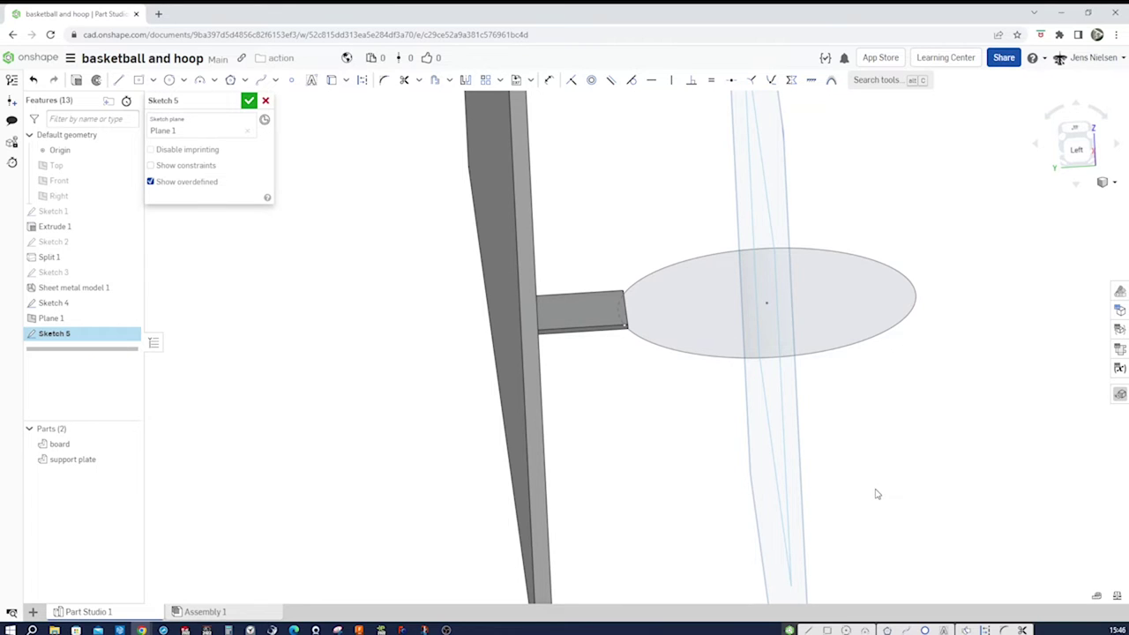
- Project the hoop circle onto the sketch plane as a line and convert that line to construction
{"action": "key", "text": "u"}
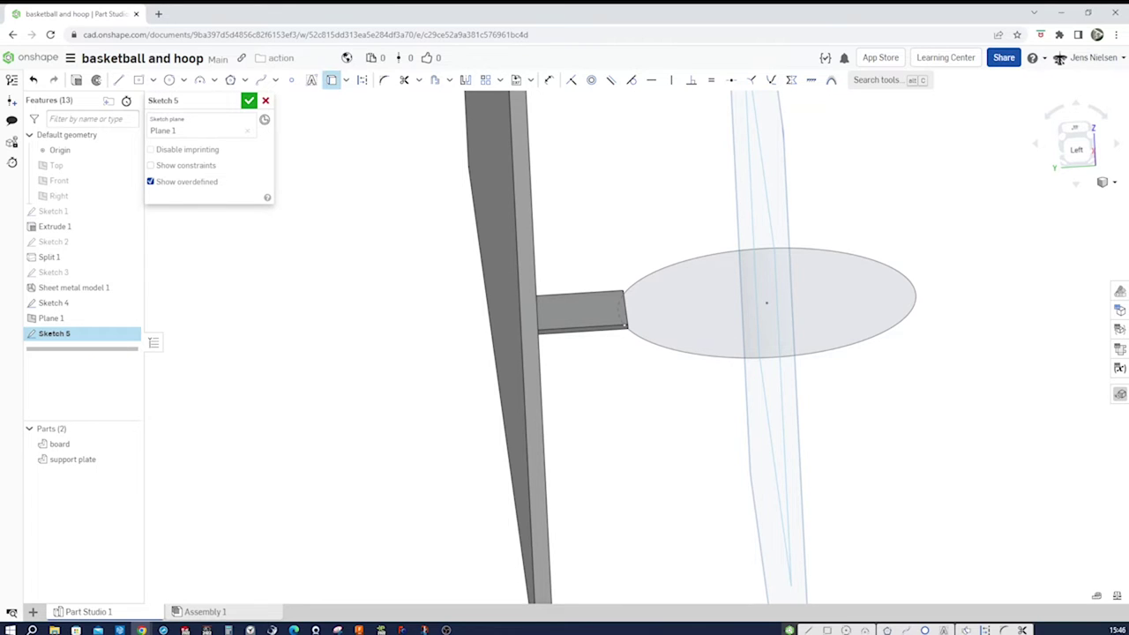
{"action": "left_click", "coordinate": [863, 344]}
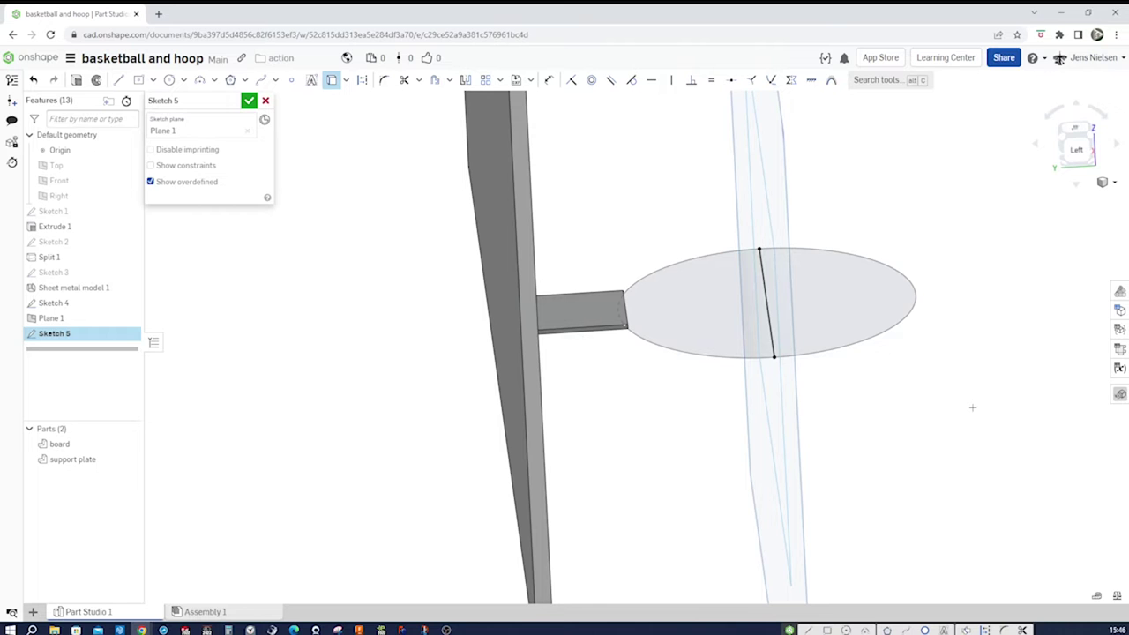
{"action": "right_click_drag", "start_coordinate": [973, 407], "coordinate": [958, 459]}
{"action": "key", "text": "Escape"}
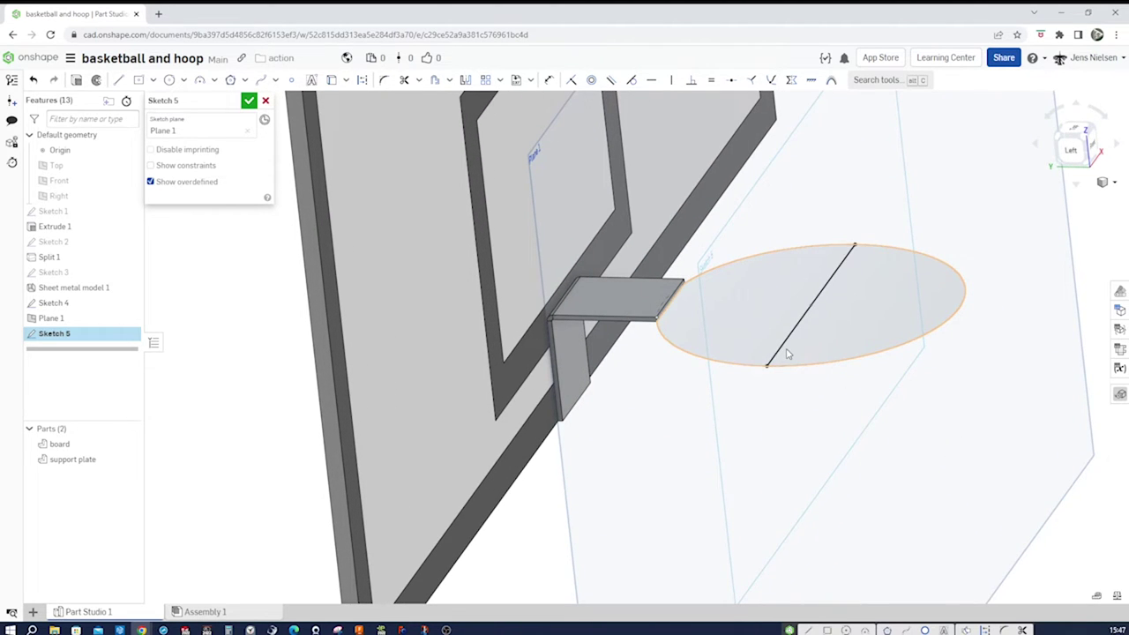
{"action": "left_click", "coordinate": [798, 329]}
{"action": "key", "text": "q"}
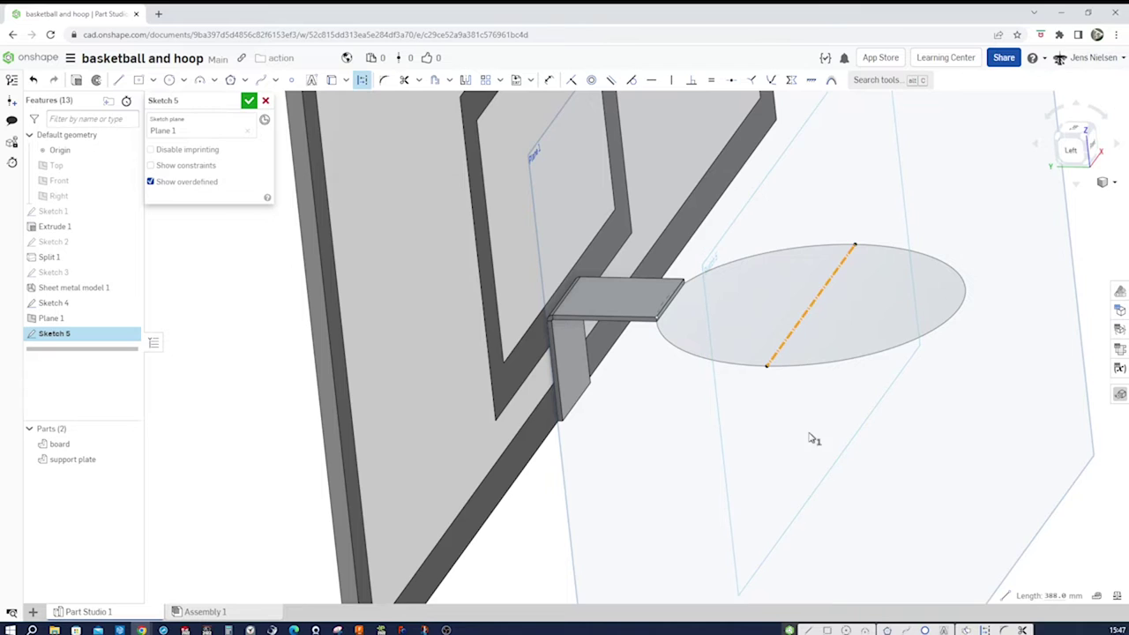
{"action": "key", "text": "Escape"}
- Draw a short vertical construction line upward from the midpoint of the projected line
{"action": "key", "text": "l"}
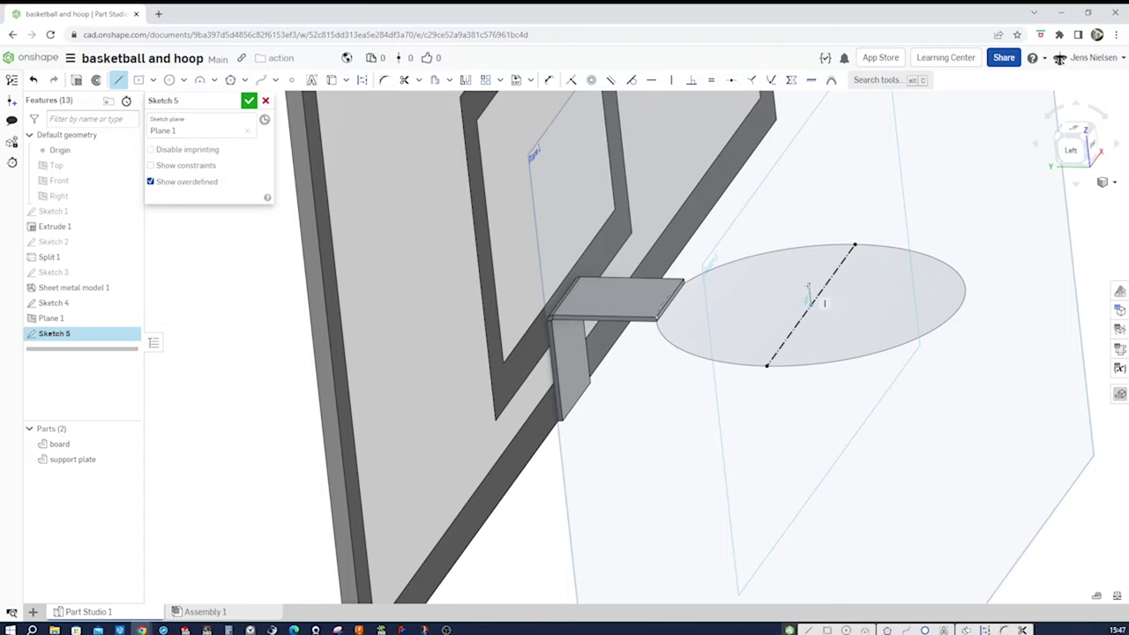
{"action": "key", "text": "q"}
{"action": "key", "text": "Escape"}
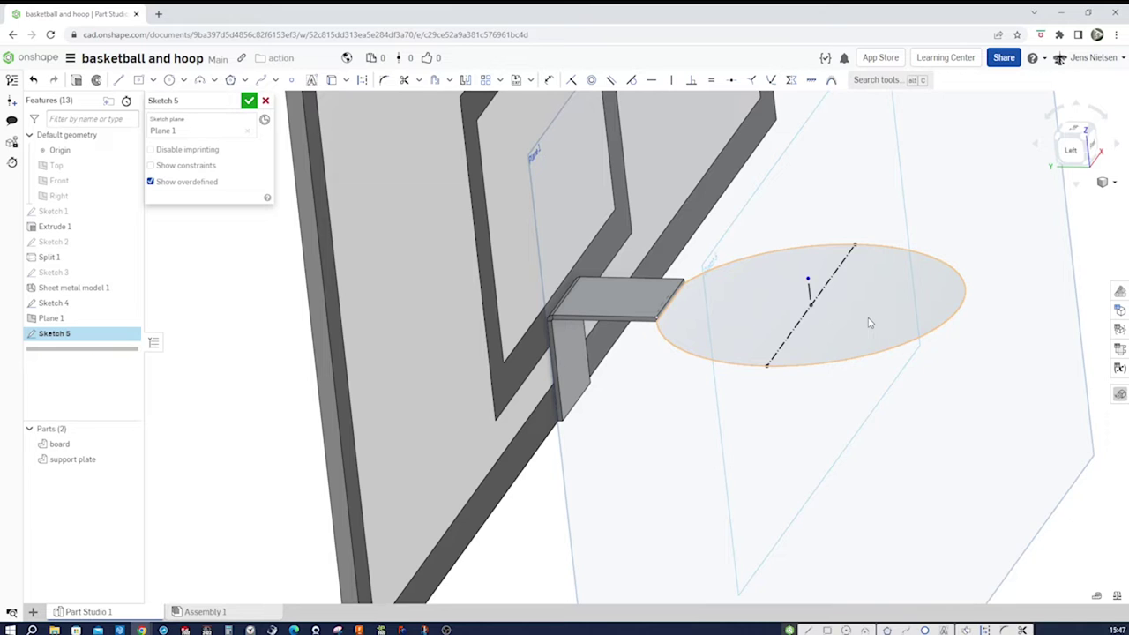
- Sketch a small circle about 21 mm in diameter centred on the far end of the projected line
{"action": "key", "text": "s"}
{"action": "left_click", "coordinate": [901, 326]}
{"action": "scroll", "coordinate": [882, 282], "scroll_direction": "up", "scroll_amount": 1}
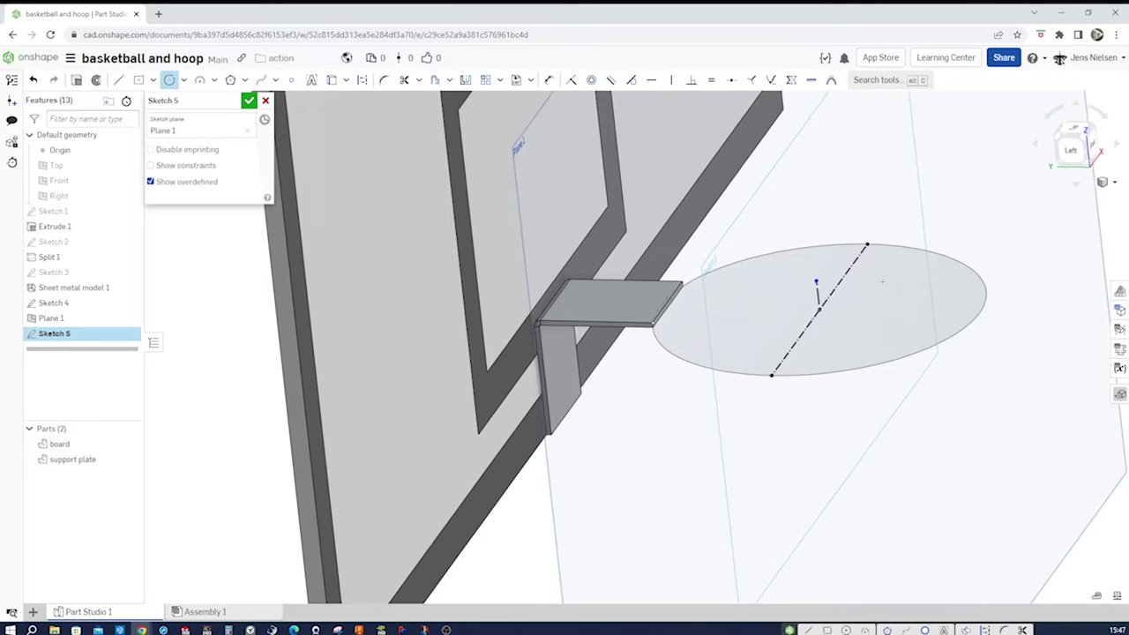
{"action": "scroll", "coordinate": [881, 281], "scroll_direction": "up", "scroll_amount": 3}
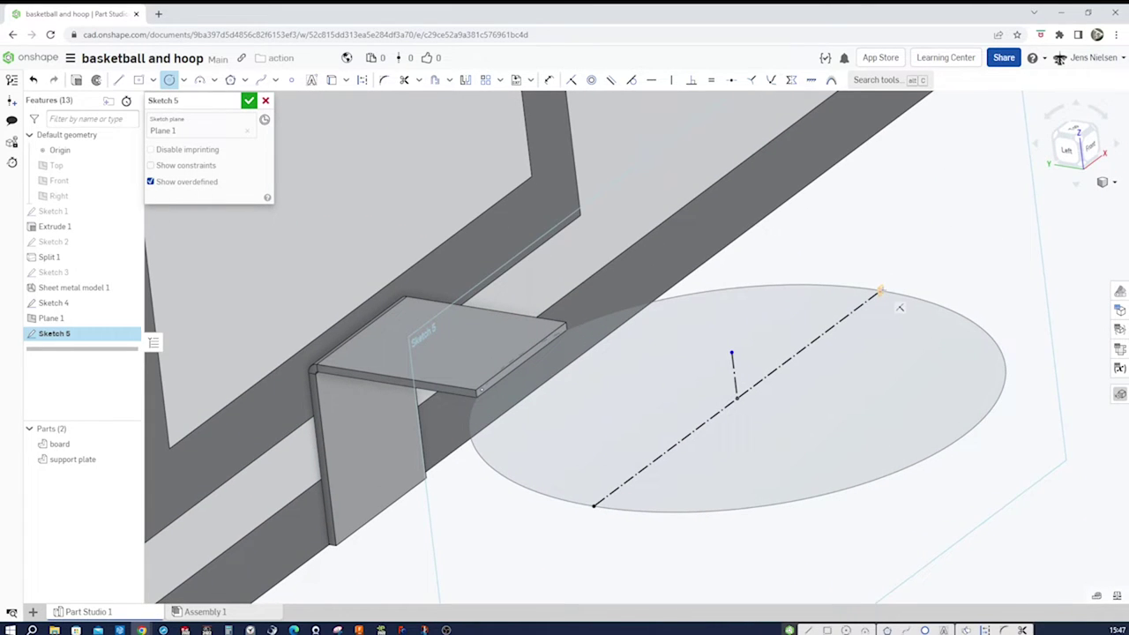
{"action": "left_click", "coordinate": [879, 291]}
{"action": "left_click", "coordinate": [888, 297]}
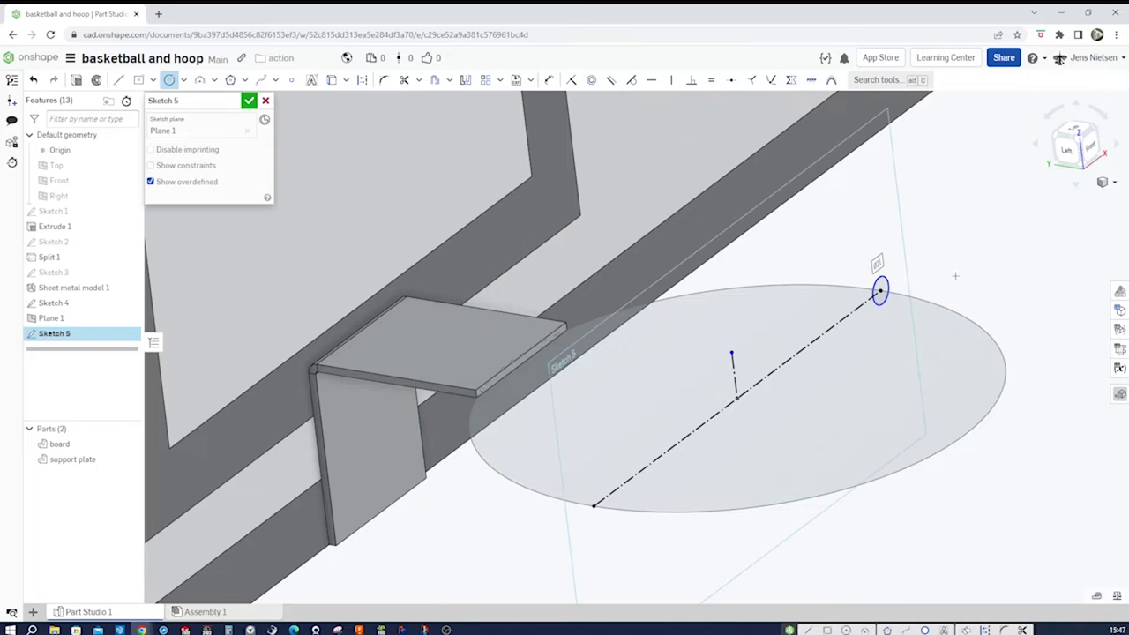
{"action": "key", "text": "Escape"}
- Set the small circle's diameter to 22 mm
{"action": "key", "text": "d"}
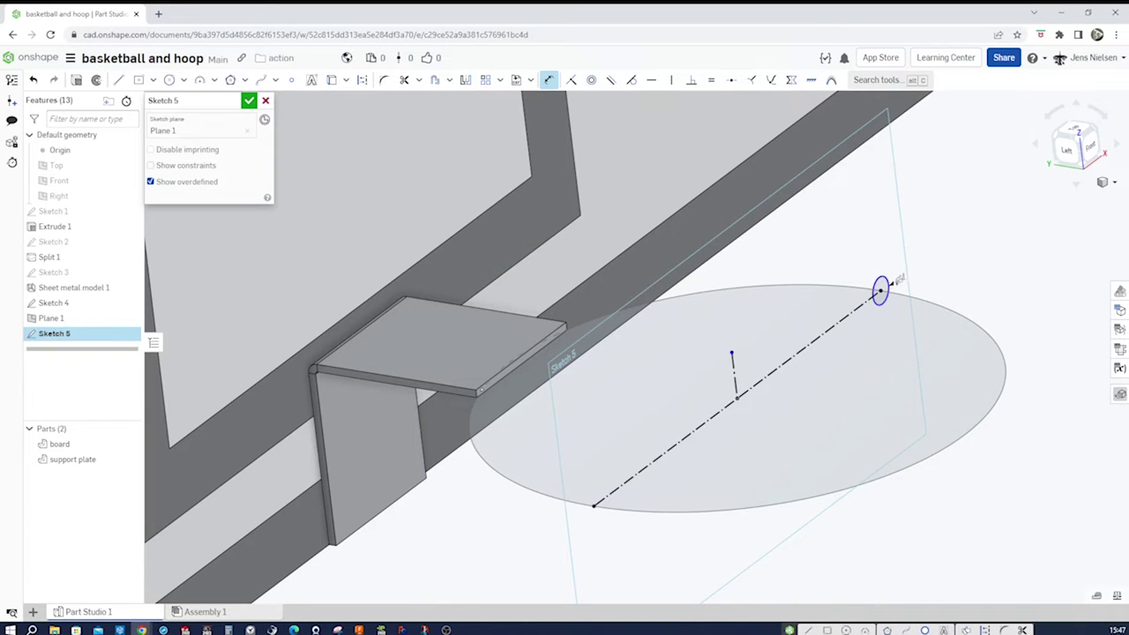
{"action": "left_click", "coordinate": [886, 285]}
{"action": "left_click", "coordinate": [910, 279]}
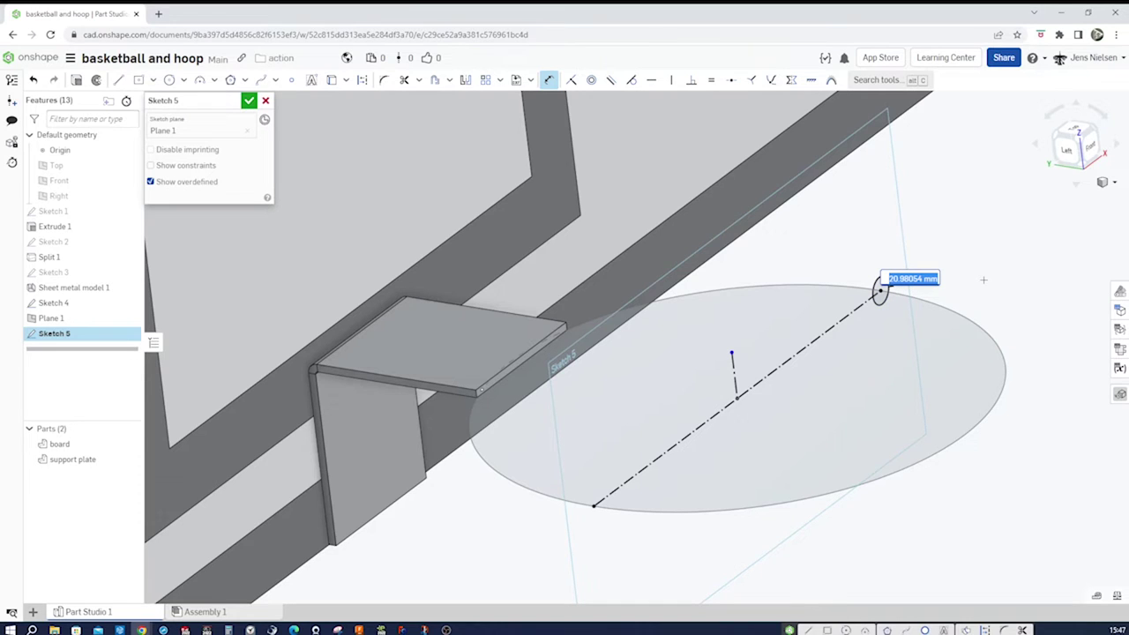
{"action": "type", "text": "22"}
{"action": "key", "text": "Return"}
- Revolve the small circle fully around the short vertical construction line as a new solid part
{"action": "key", "text": "shift+w"}
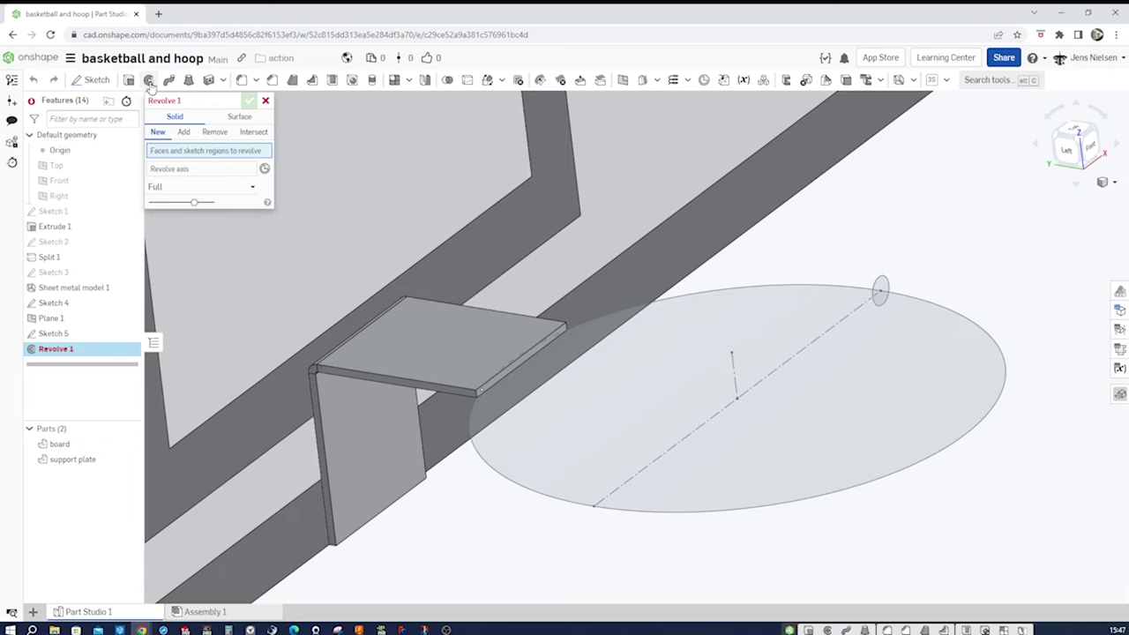
{"action": "left_click", "coordinate": [880, 289]}
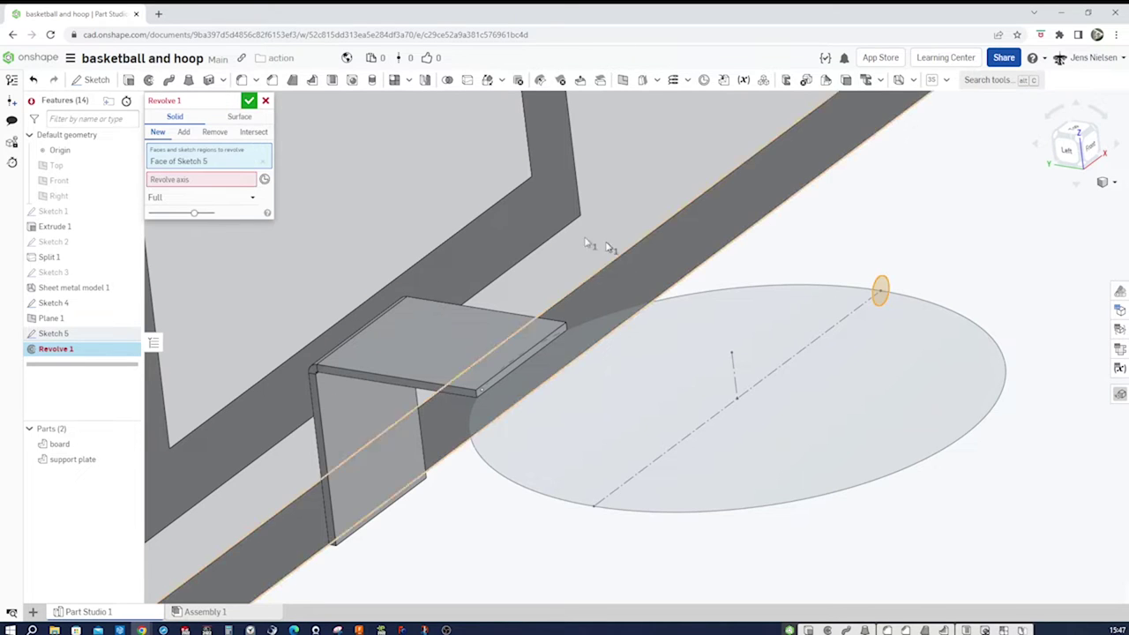
{"action": "left_click", "coordinate": [734, 379]}
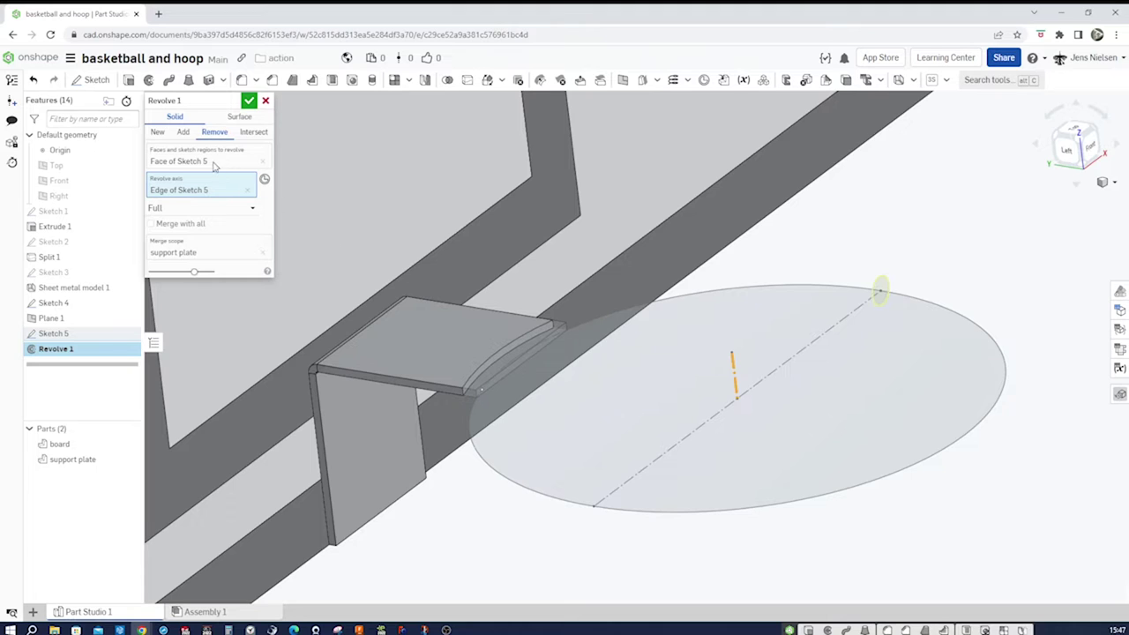
{"action": "left_click", "coordinate": [157, 133]}
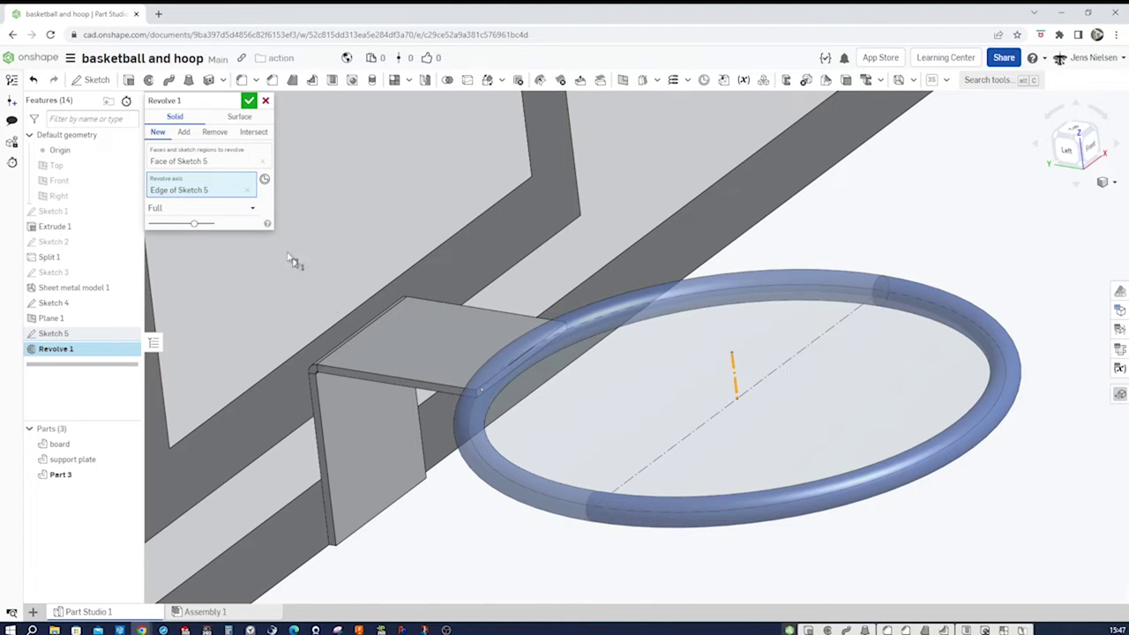
{"action": "left_click", "coordinate": [249, 101]}
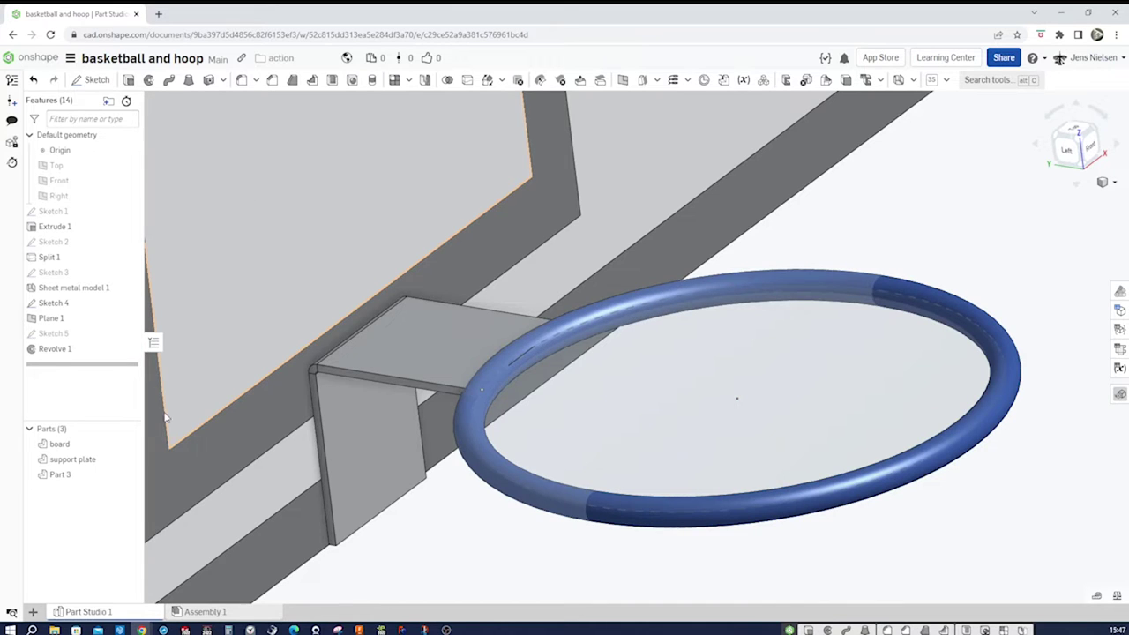
- Rename the newly revolved part to "ring"
{"action": "right_click", "coordinate": [53, 474]}
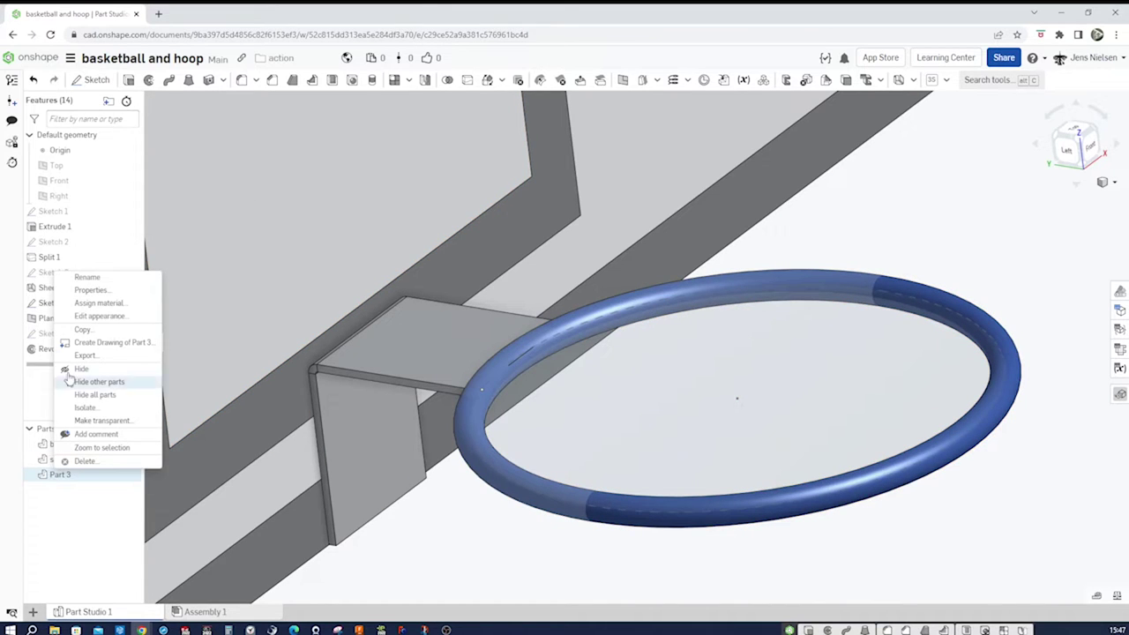
{"action": "left_click", "coordinate": [84, 277]}
{"action": "type", "text": "ring"}
{"action": "key", "text": "Return"}
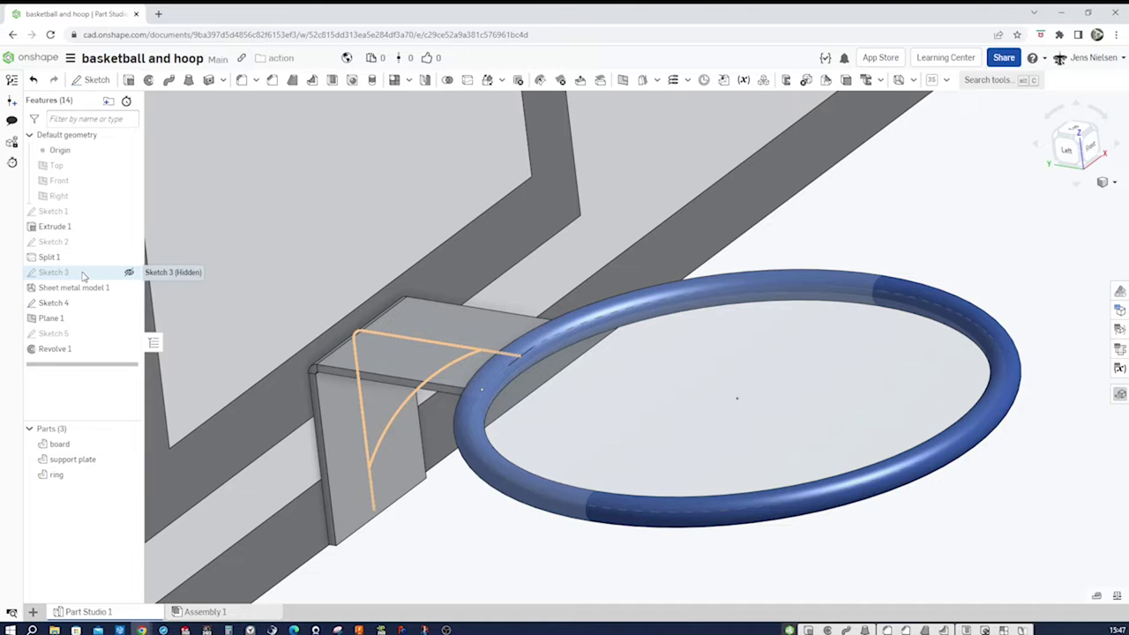
- Change the ring's appearance to the red palette colour #DD5228
{"action": "right_click", "coordinate": [60, 477]}
{"action": "left_click", "coordinate": [98, 321]}
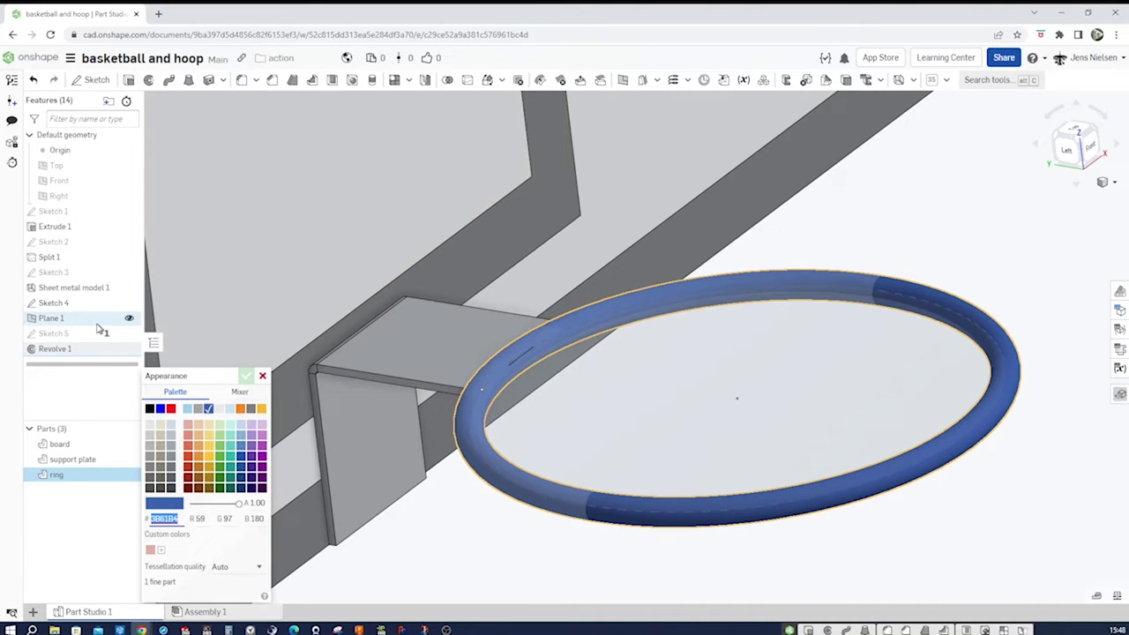
{"action": "left_click", "coordinate": [188, 456]}
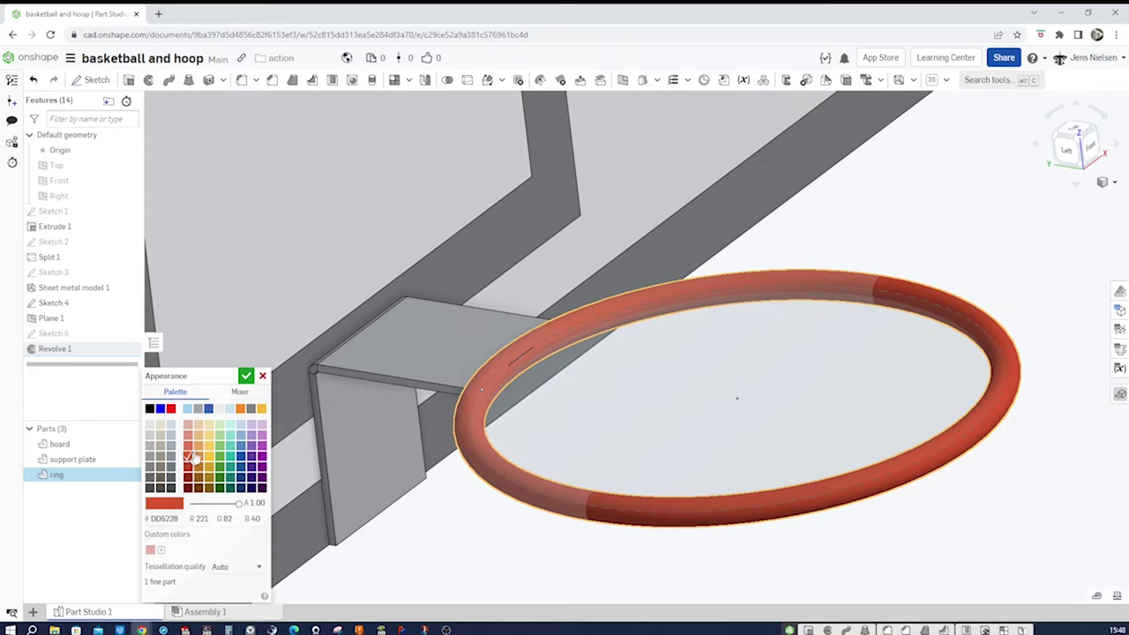
{"action": "left_click", "coordinate": [246, 376]}
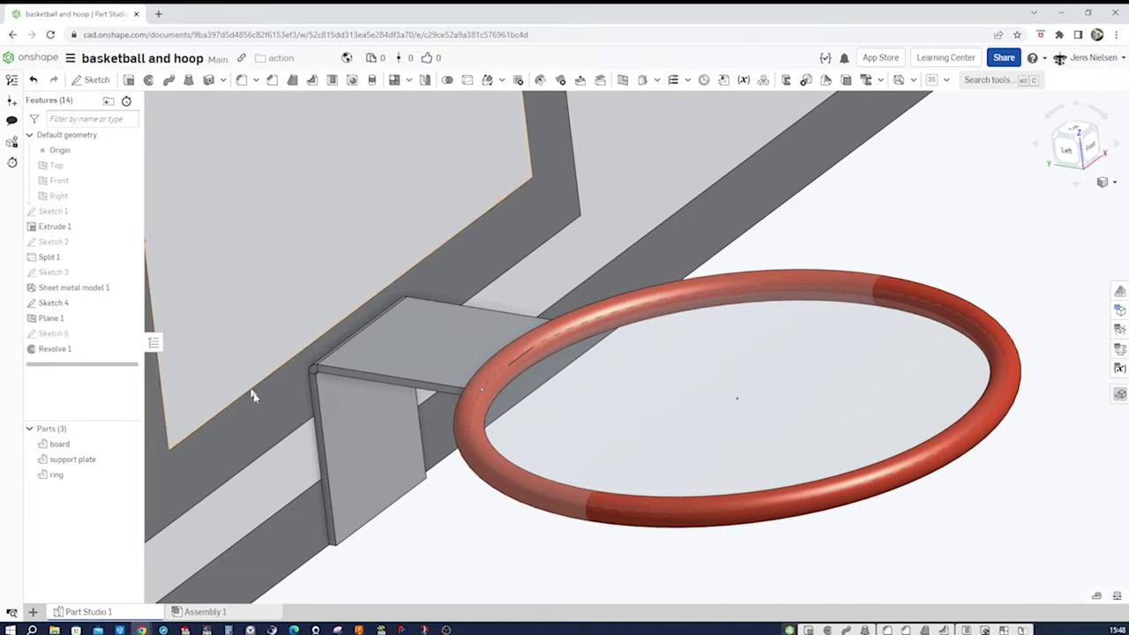
- Subtract the ring from the support plate with a Boolean that keeps the tool body, and hide Plane 1
{"action": "right_click_drag", "start_coordinate": [465, 529], "coordinate": [384, 358]}
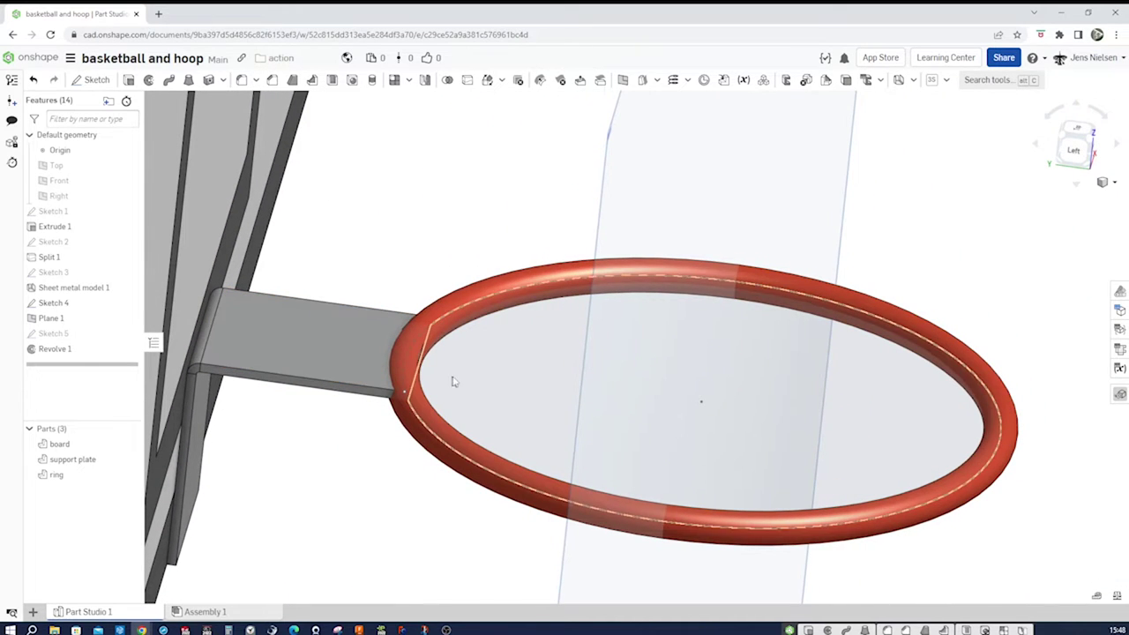
{"action": "left_click", "coordinate": [448, 81]}
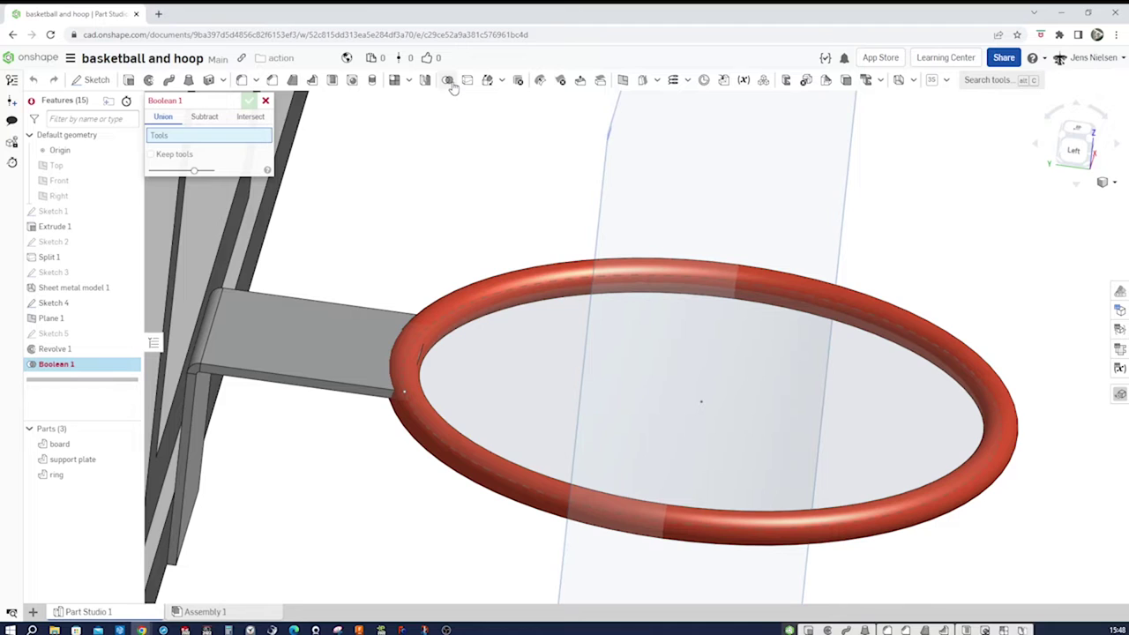
{"action": "left_click", "coordinate": [205, 118]}
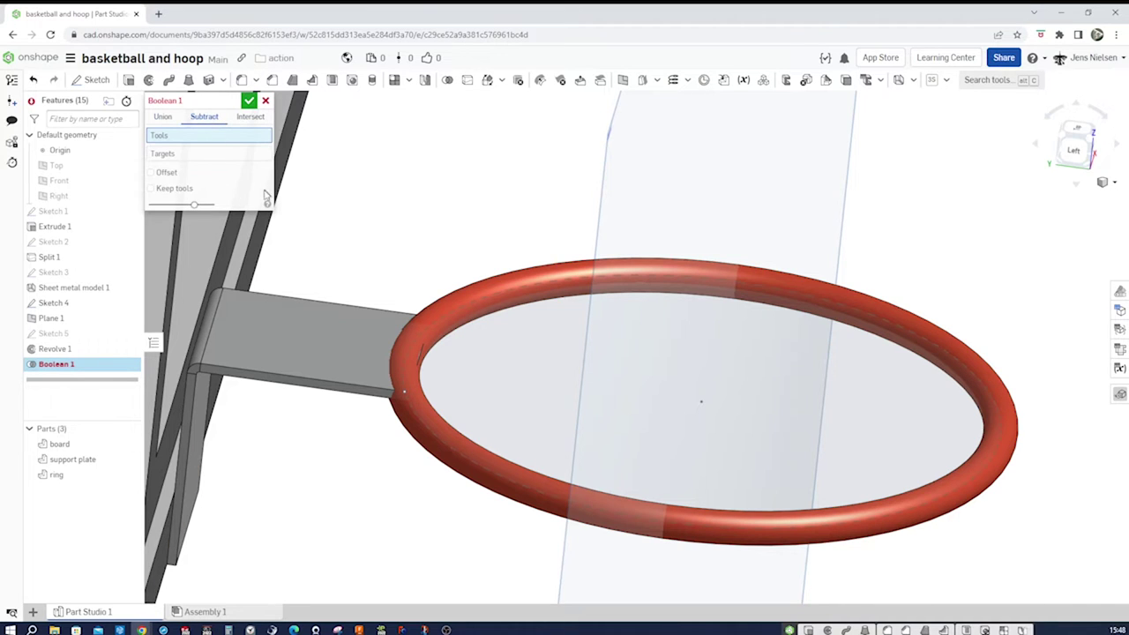
{"action": "left_click", "coordinate": [459, 305]}
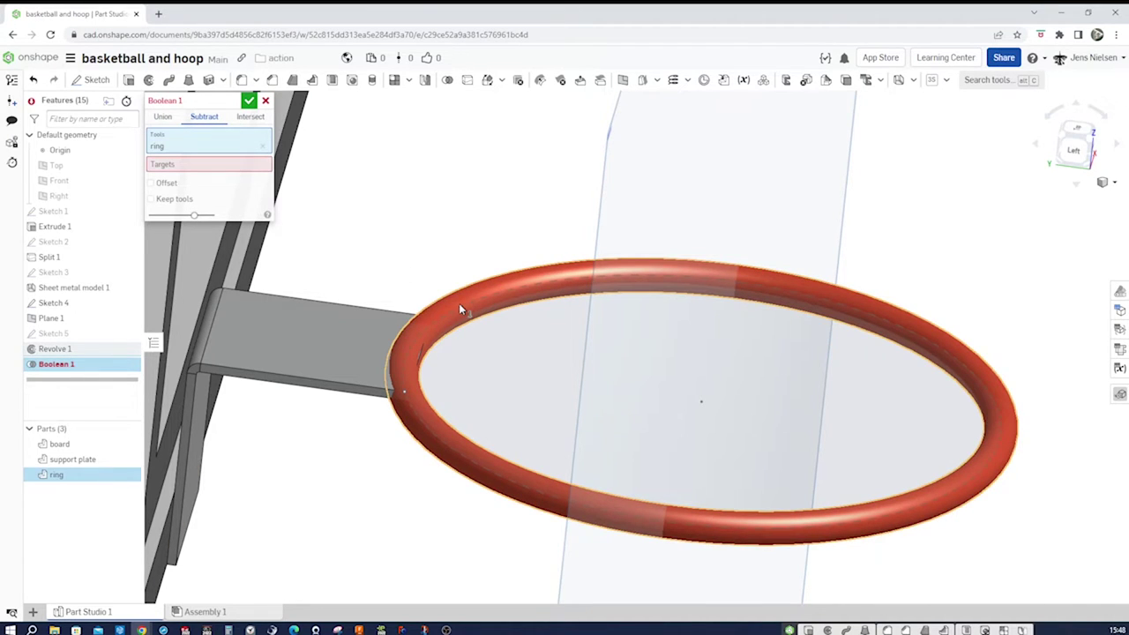
{"action": "left_click", "coordinate": [249, 166]}
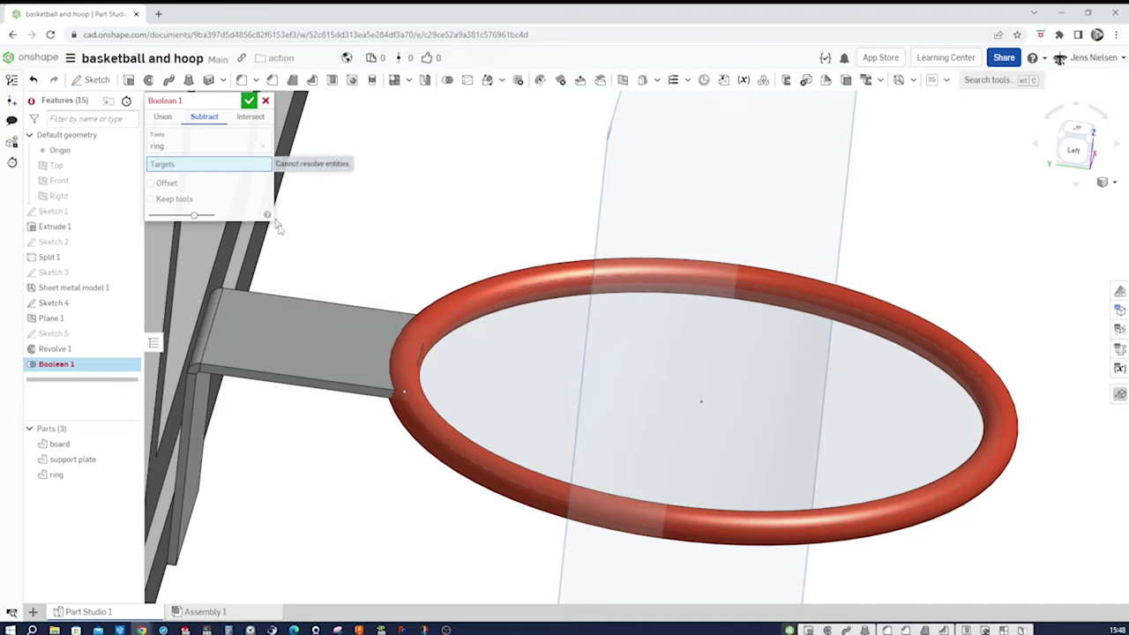
{"action": "left_click", "coordinate": [328, 342]}
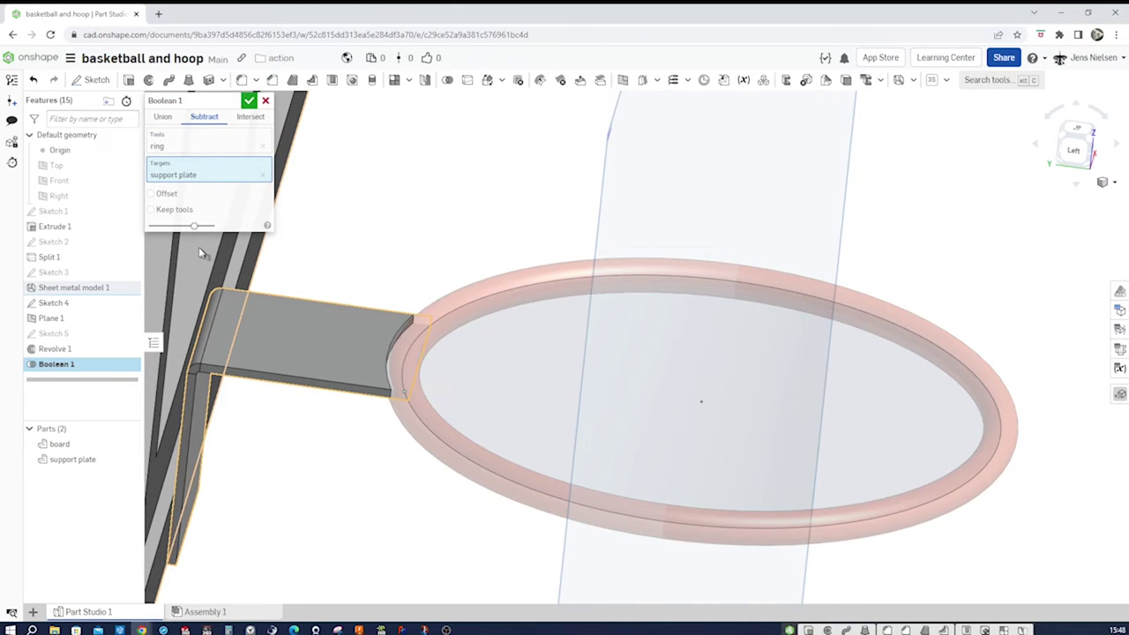
{"action": "left_click", "coordinate": [150, 209]}
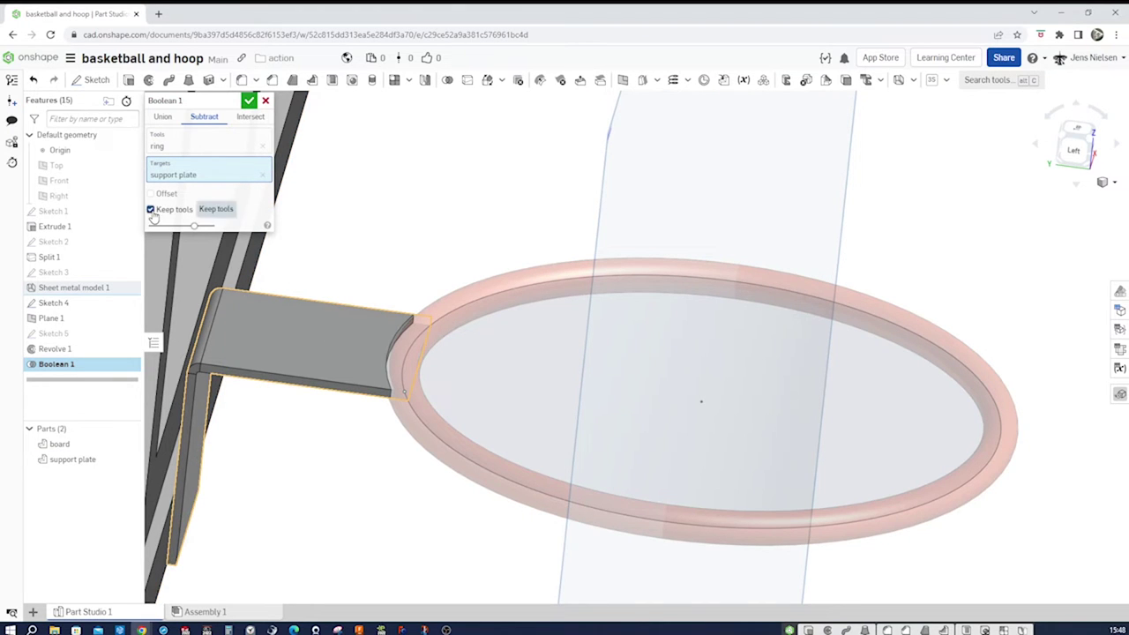
{"action": "left_click", "coordinate": [249, 101]}
{"action": "scroll", "coordinate": [605, 363], "scroll_direction": "down", "scroll_amount": 4}
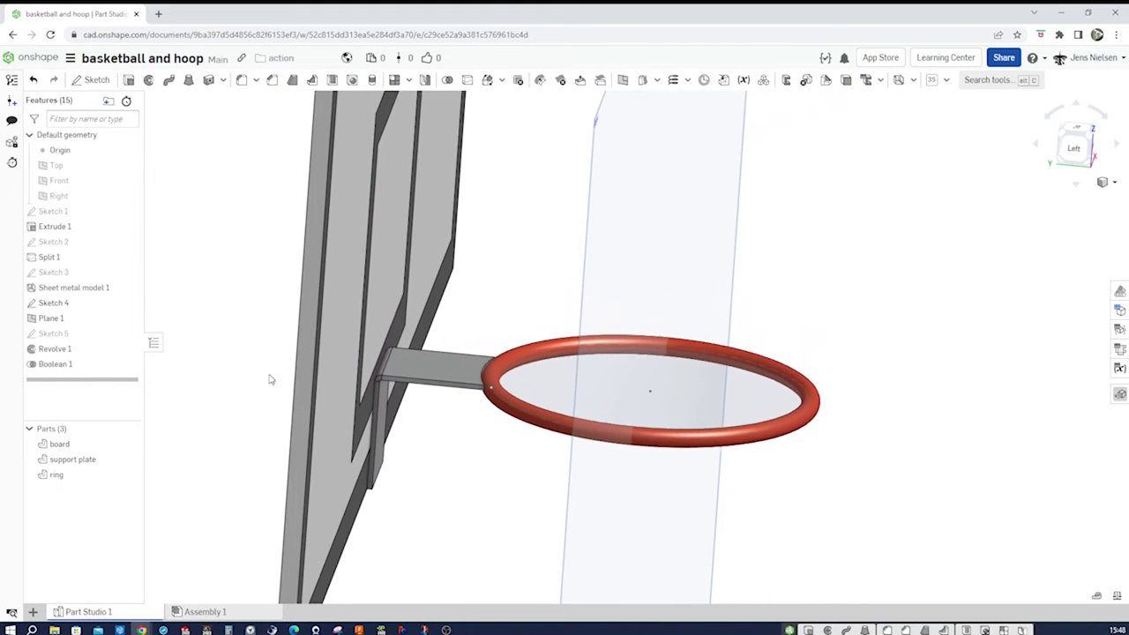
{"action": "left_click", "coordinate": [130, 319]}
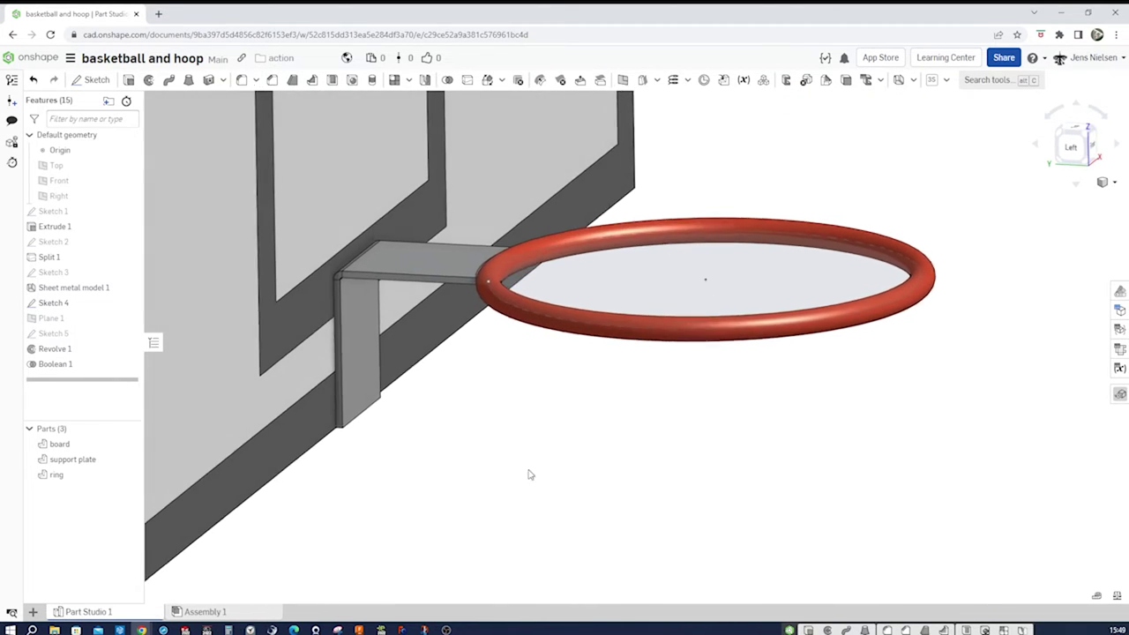
- Start a sketch on the support plate's vertical flange face and place a point near its lower left corner
{"action": "left_click", "coordinate": [362, 462]}
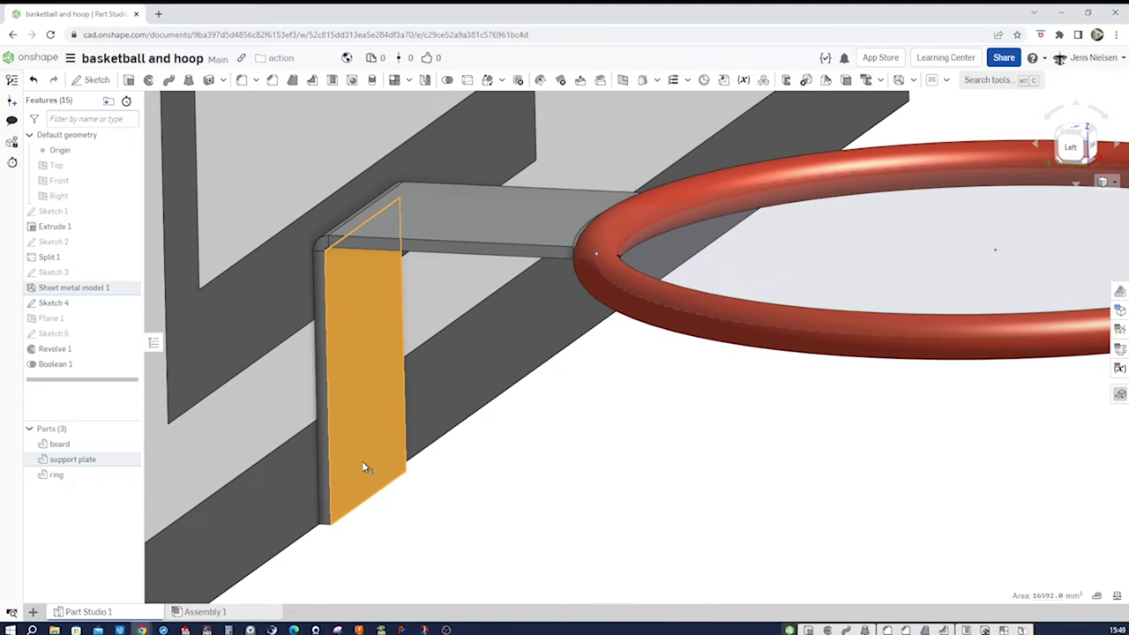
{"action": "key", "text": "s"}
{"action": "left_click", "coordinate": [378, 455]}
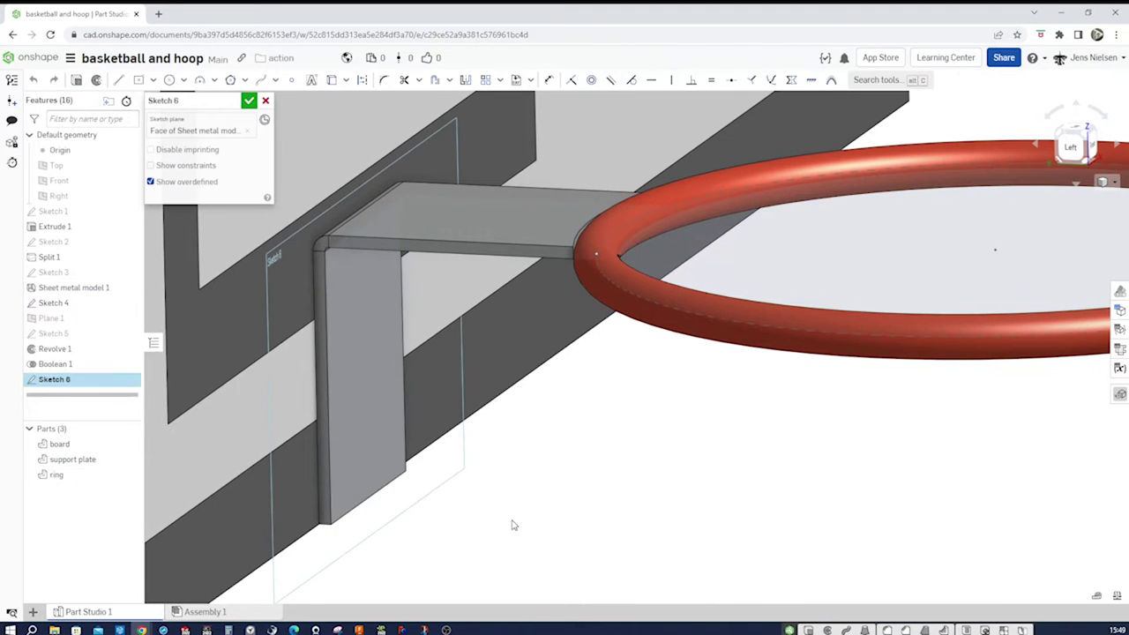
{"action": "key", "text": "s"}
{"action": "left_click", "coordinate": [608, 404]}
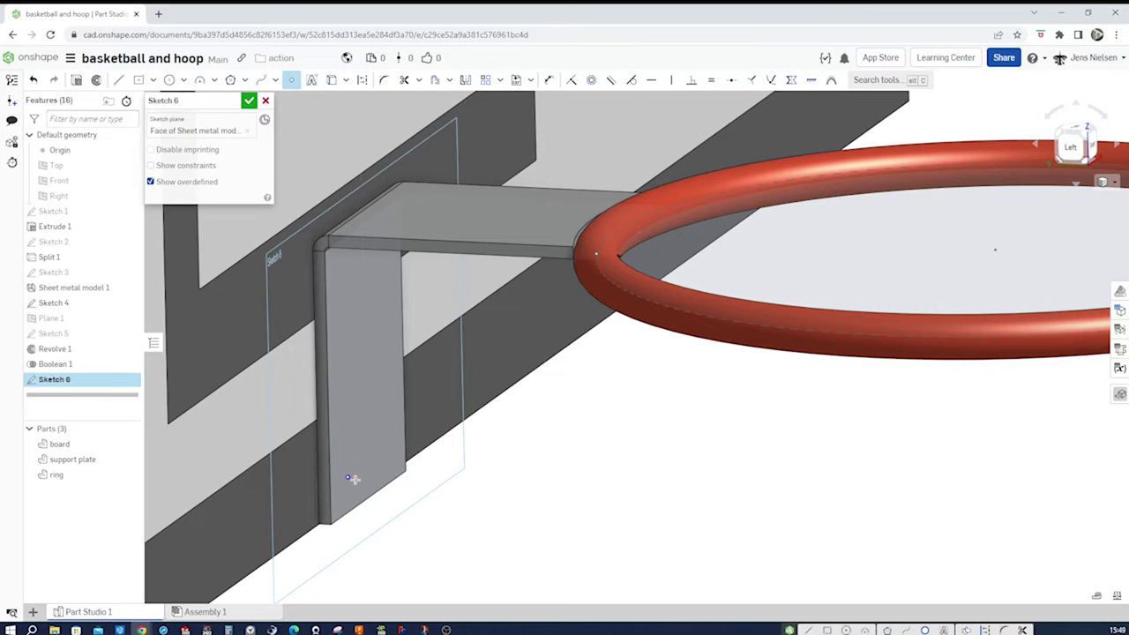
{"action": "key", "text": "Escape"}
- Dimension the sketch point 22 mm from the bottom edge of the vertical flange
{"action": "mouse_move", "coordinate": [540, 545]}
{"action": "right_mouse_down"}
{"action": "mouse_move", "coordinate": [509, 564]}
{"action": "mouse_move", "coordinate": [530, 563]}
{"action": "right_mouse_up"}
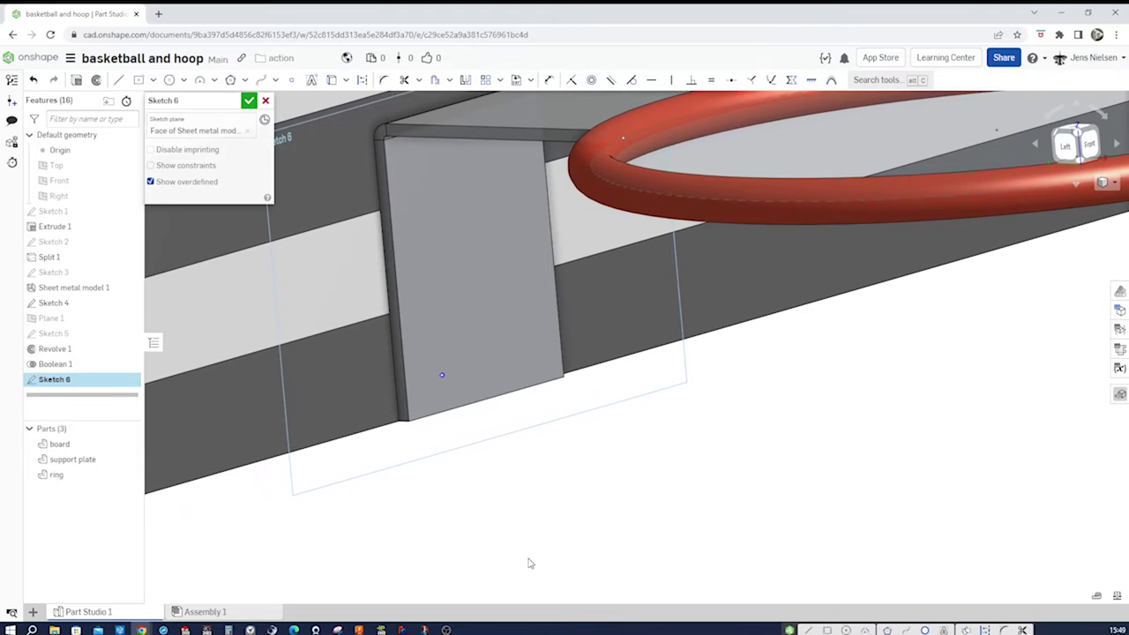
{"action": "key", "text": "u"}
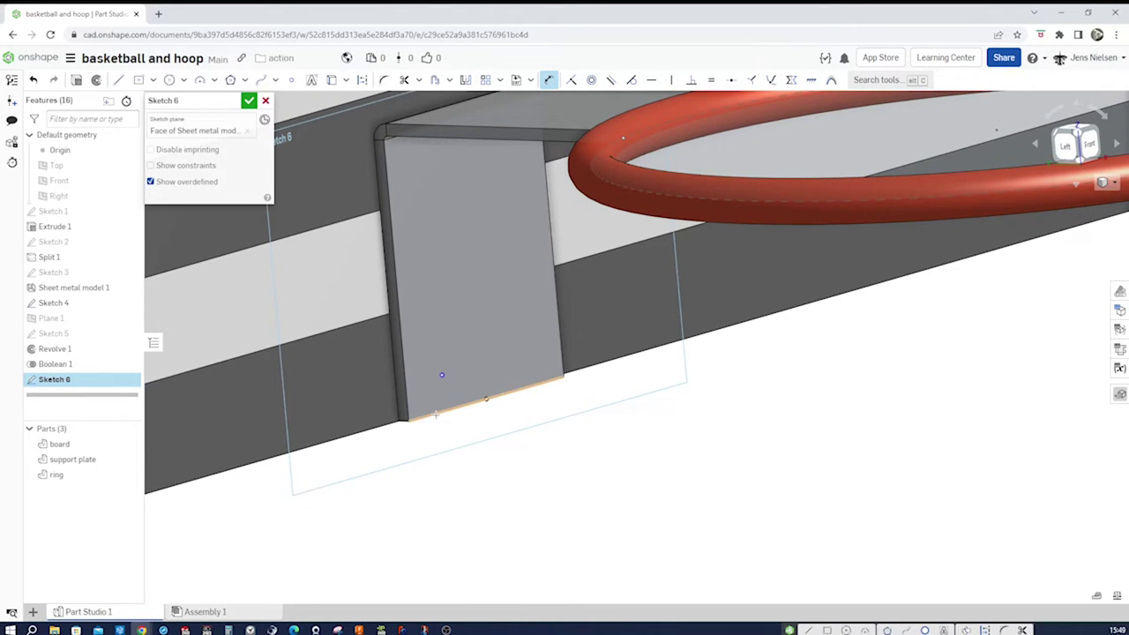
{"action": "left_click", "coordinate": [484, 399]}
{"action": "left_click", "coordinate": [442, 375]}
{"action": "left_click", "coordinate": [456, 385]}
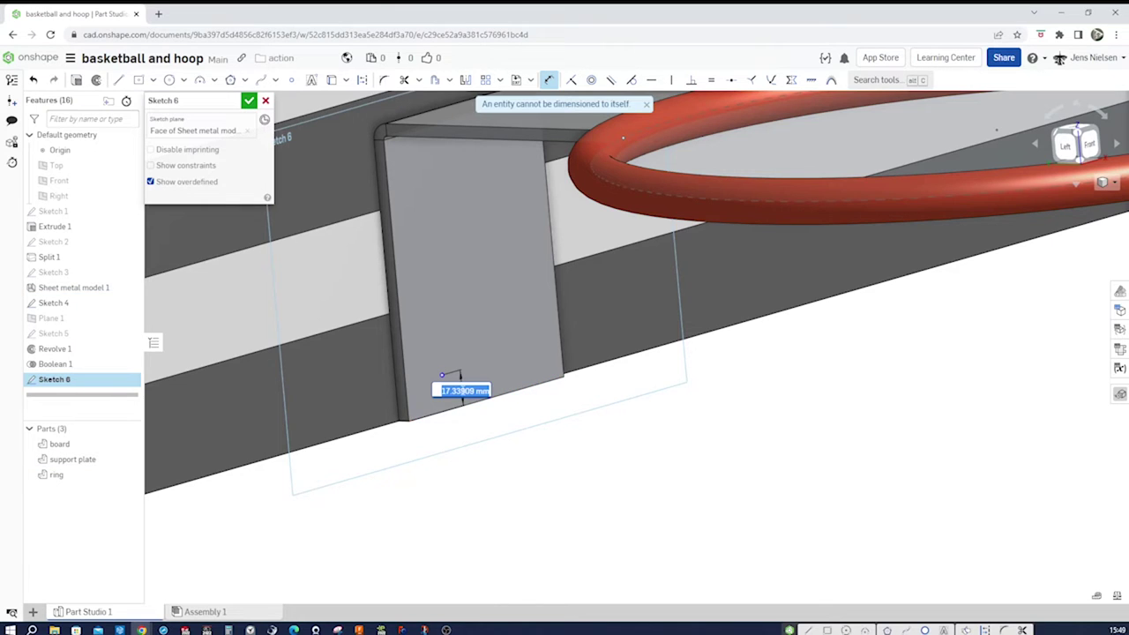
{"action": "type", "text": "22"}
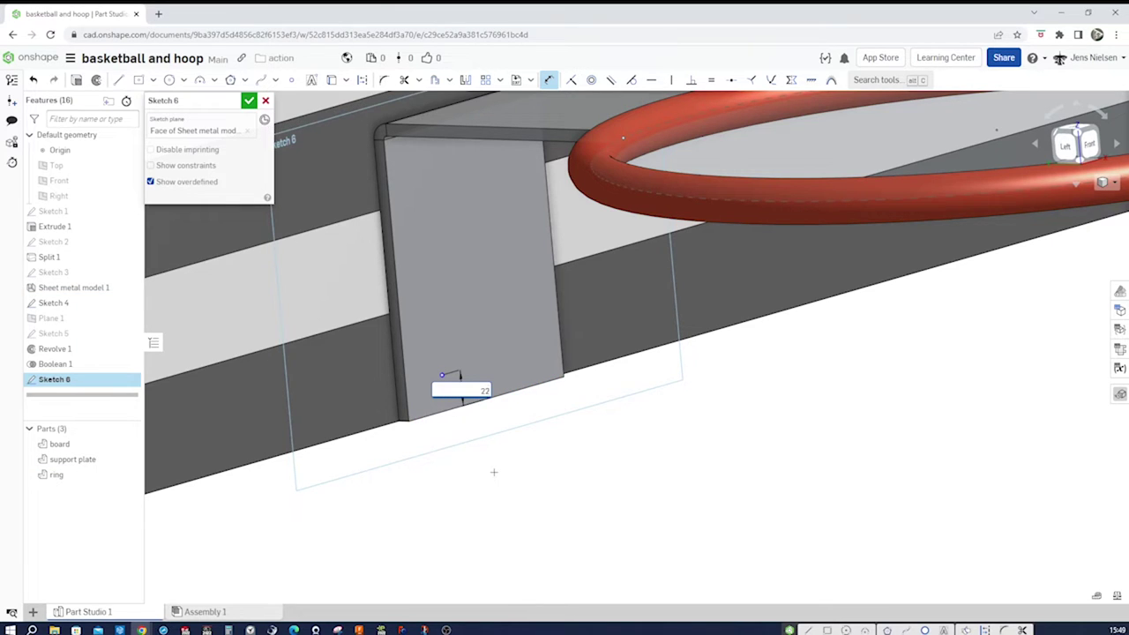
{"action": "key", "text": "Return"}
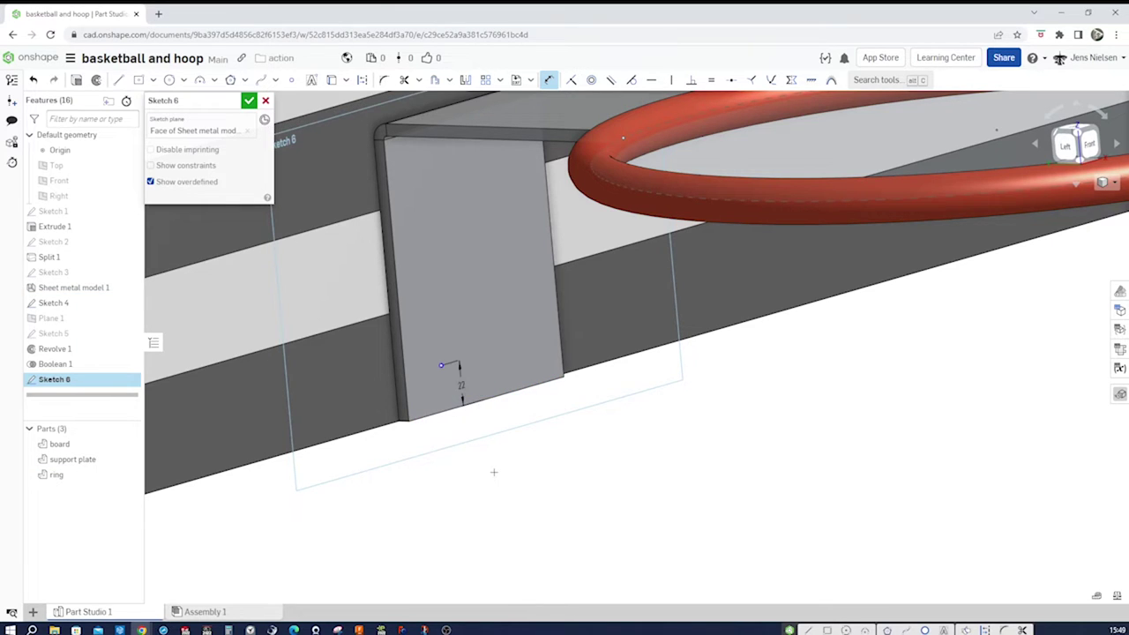
- Dimension the sketch point 22 mm from the flange's left side edge and finish the sketch
{"action": "left_click", "coordinate": [409, 396]}
{"action": "left_click", "coordinate": [422, 398]}
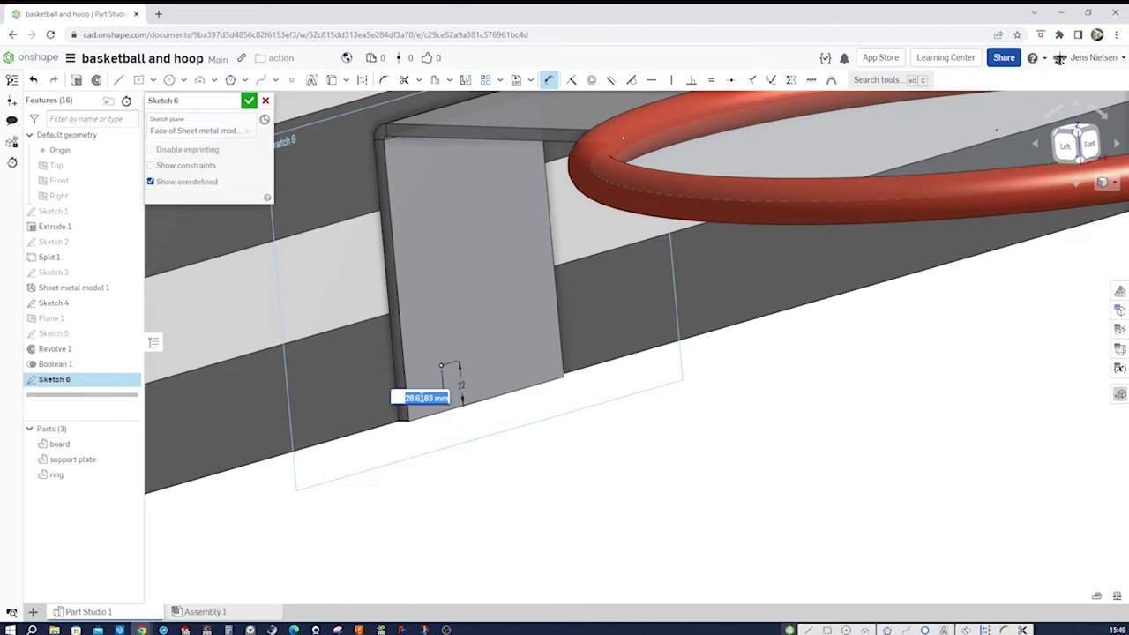
{"action": "type", "text": "22"}
{"action": "key", "text": "Return"}
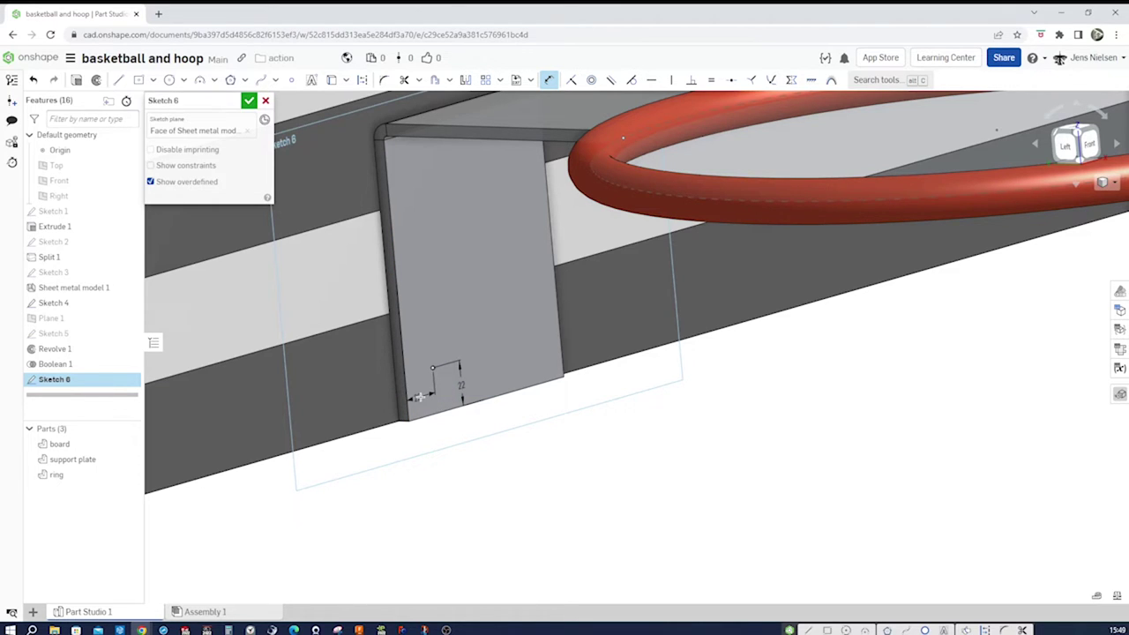
{"action": "left_click", "coordinate": [248, 101]}
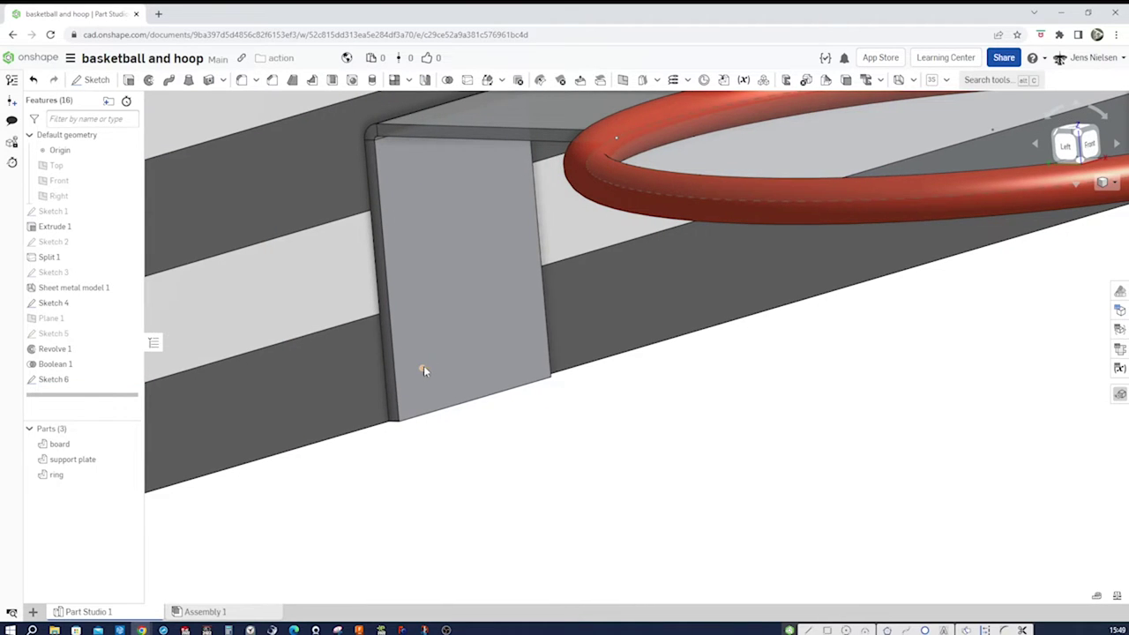
- Create a bridging curve from the Sketch 4 vertex inside the ring to the sketch point on the support plate's vertical flange, matching position at both ends
{"action": "right_click_drag", "start_coordinate": [616, 141], "coordinate": [647, 139]}
{"action": "scroll", "coordinate": [646, 138], "scroll_direction": "down", "scroll_amount": 2}
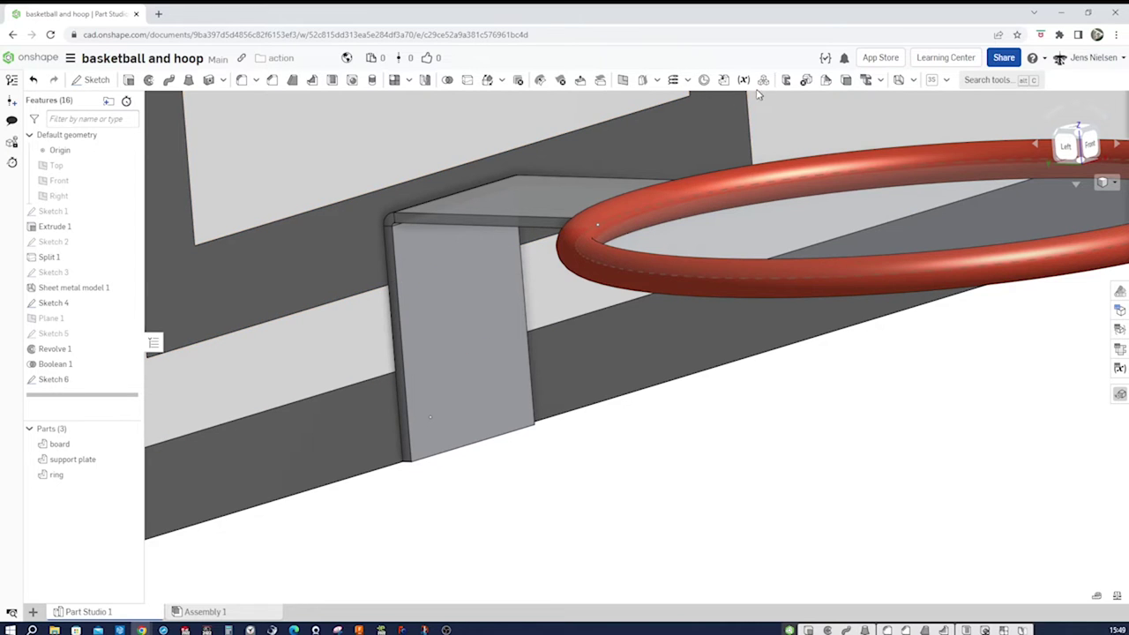
{"action": "left_click", "coordinate": [687, 80]}
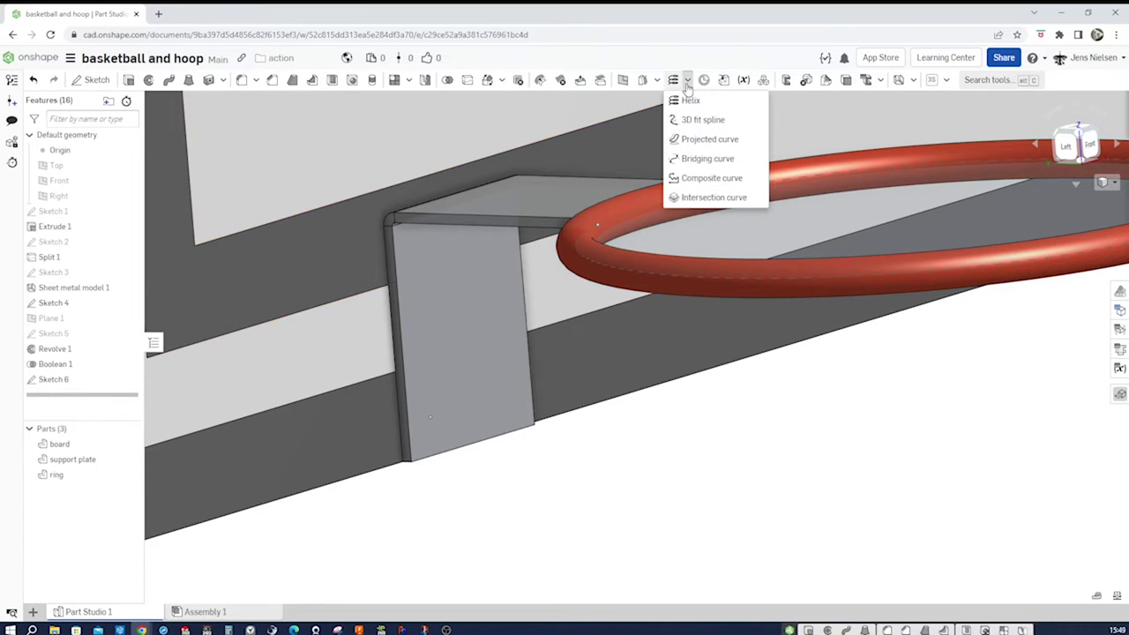
{"action": "left_click", "coordinate": [706, 158]}
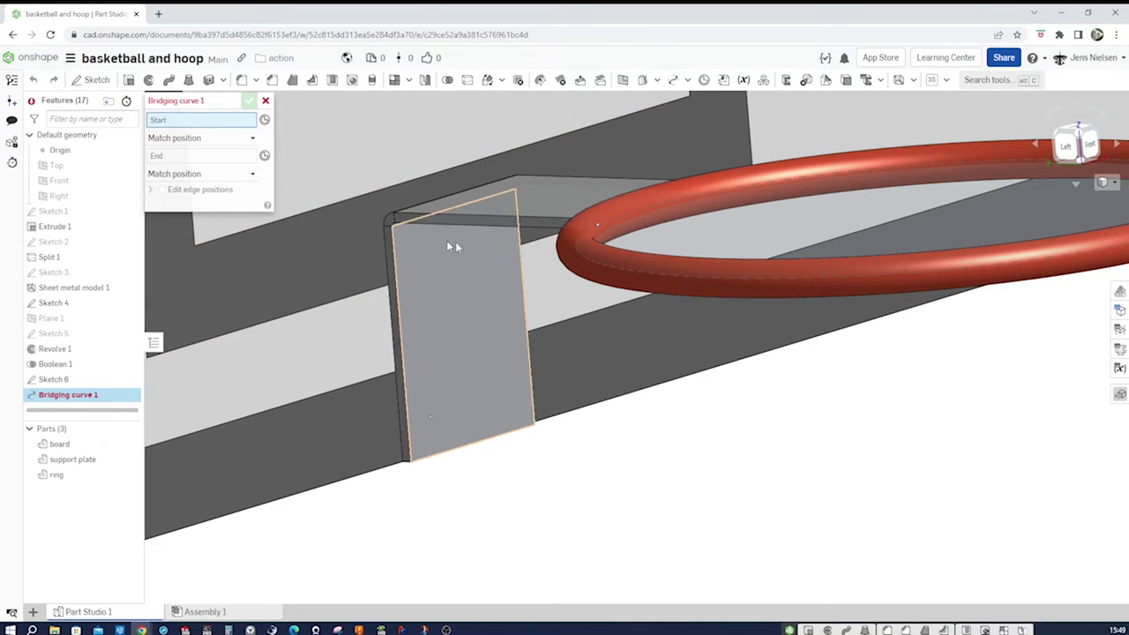
{"action": "left_click", "coordinate": [597, 226]}
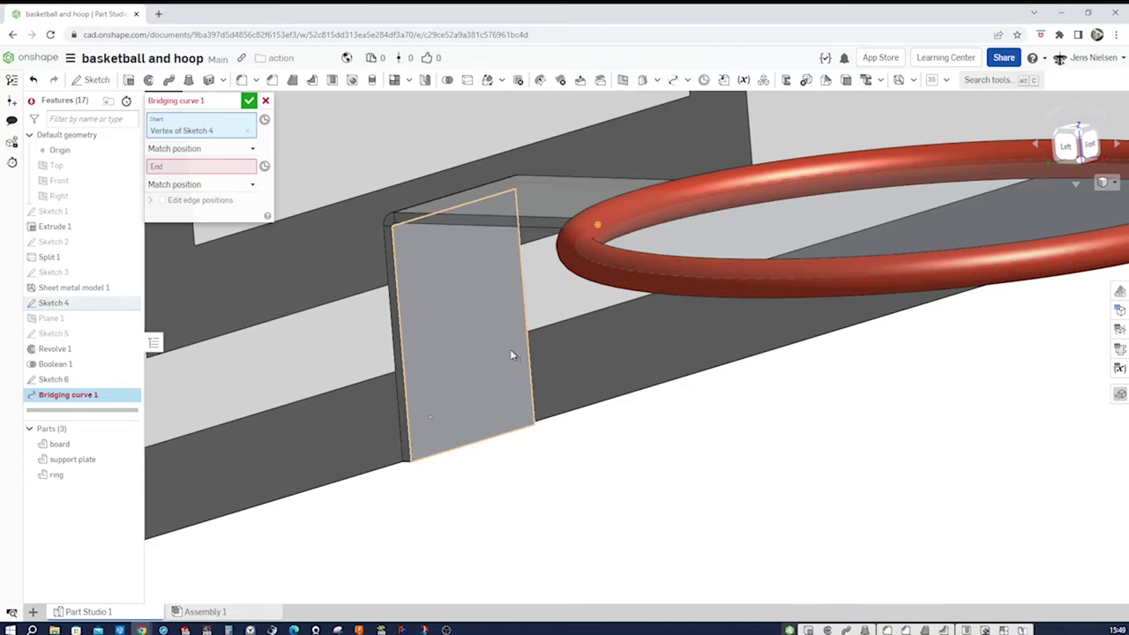
{"action": "left_click", "coordinate": [430, 418]}
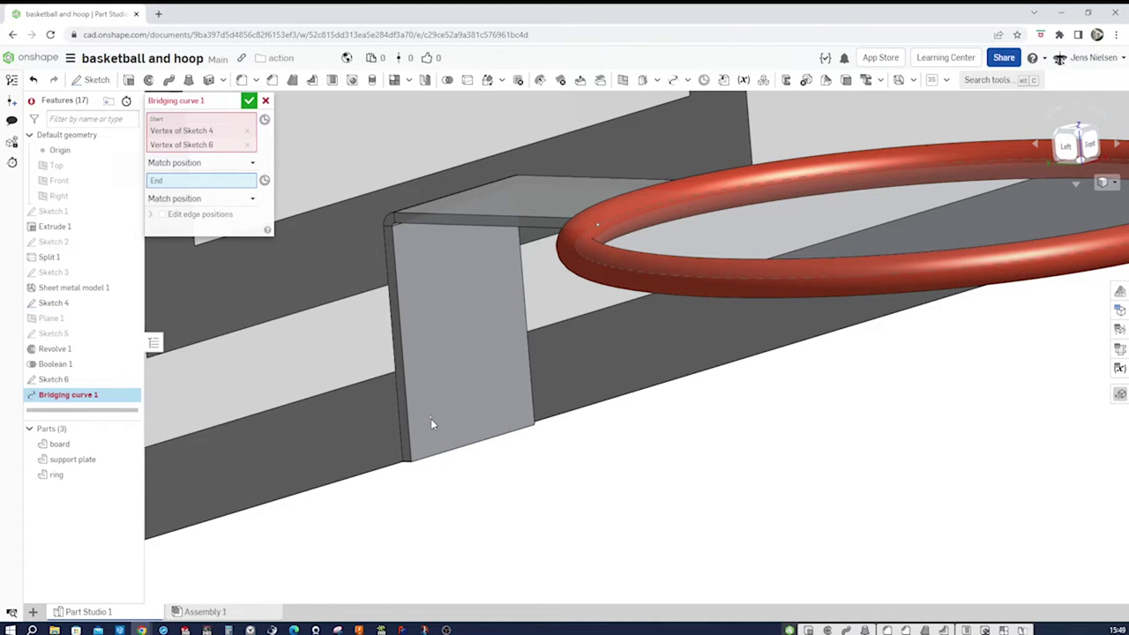
{"action": "left_click", "coordinate": [246, 145]}
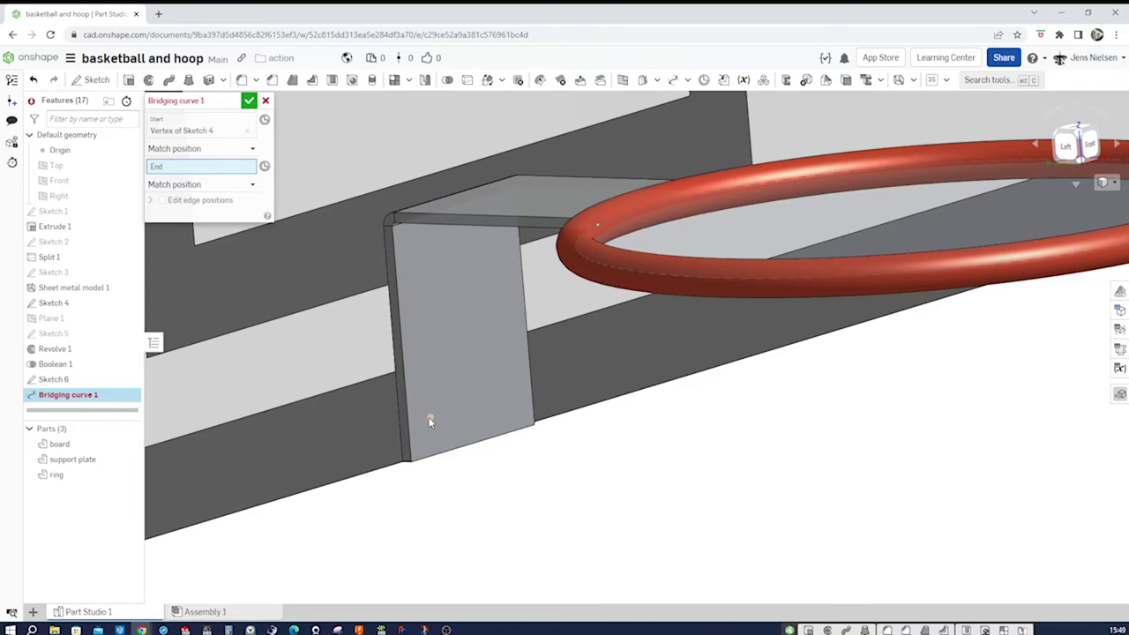
{"action": "left_click", "coordinate": [430, 418]}
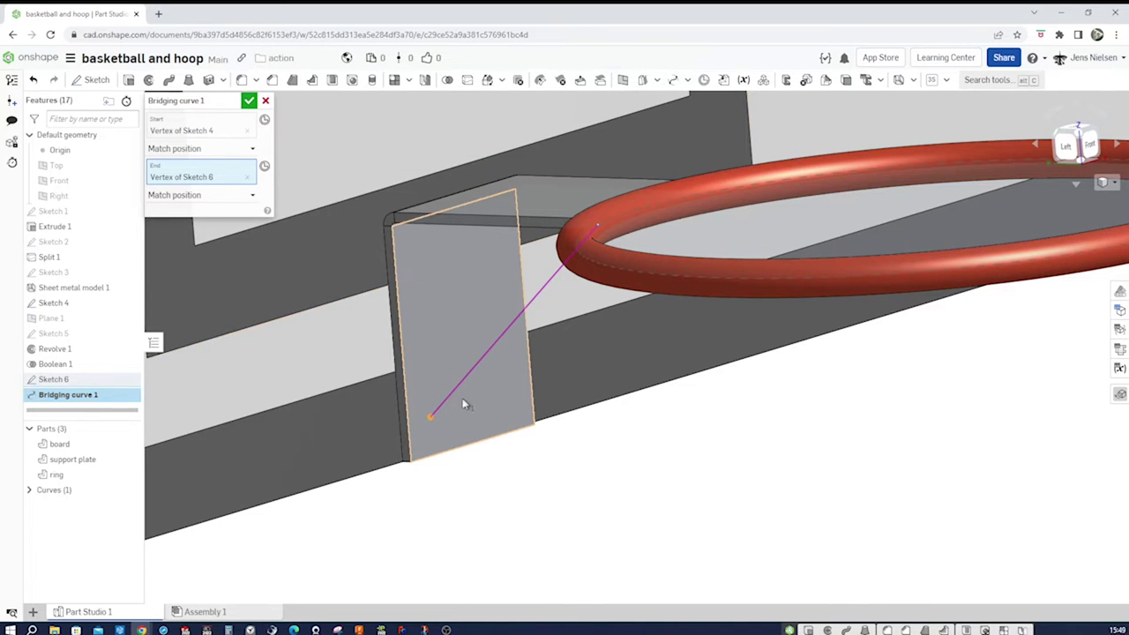
{"action": "left_click", "coordinate": [249, 101]}
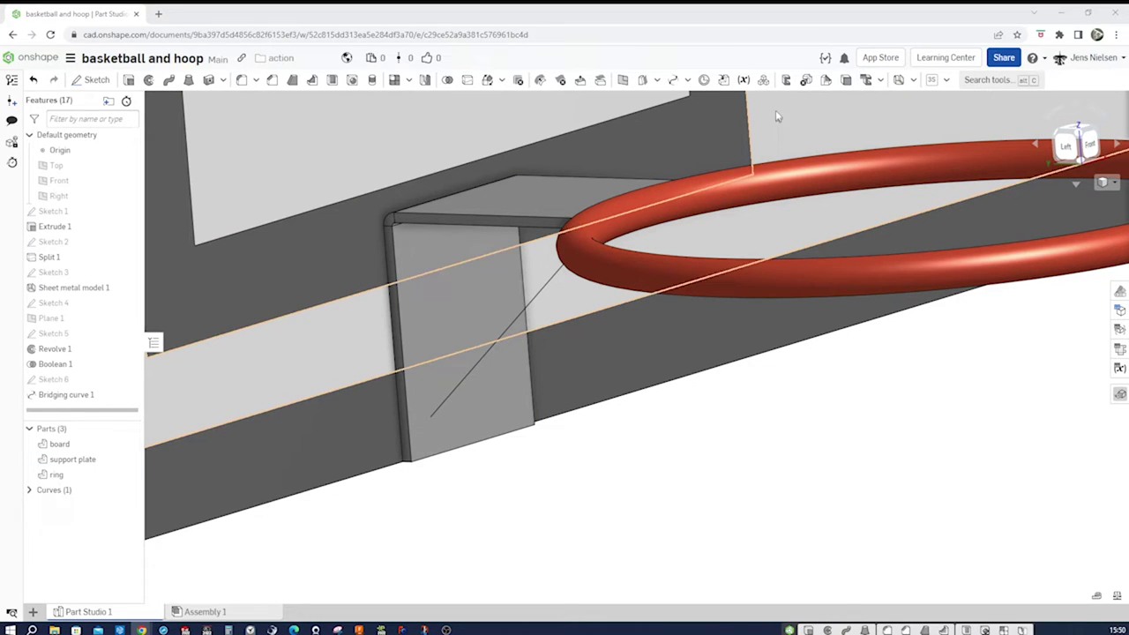
- Add a frame along the bridging curve using the ISO round bar profile with the 16mm DIA size
{"action": "left_click", "coordinate": [785, 81]}
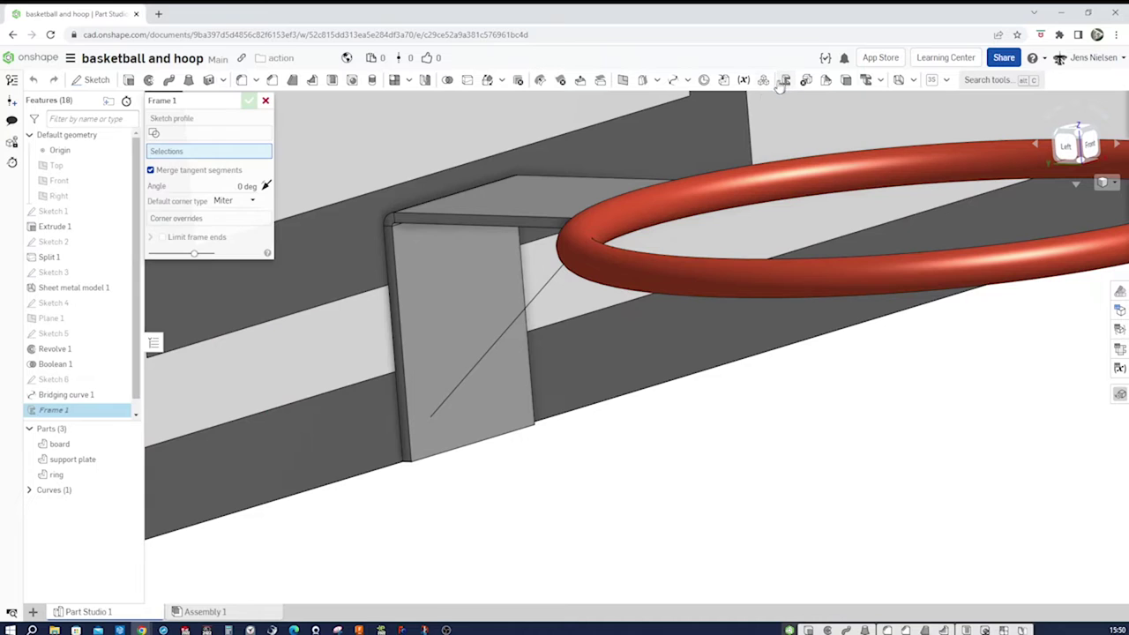
{"action": "left_click", "coordinate": [323, 192]}
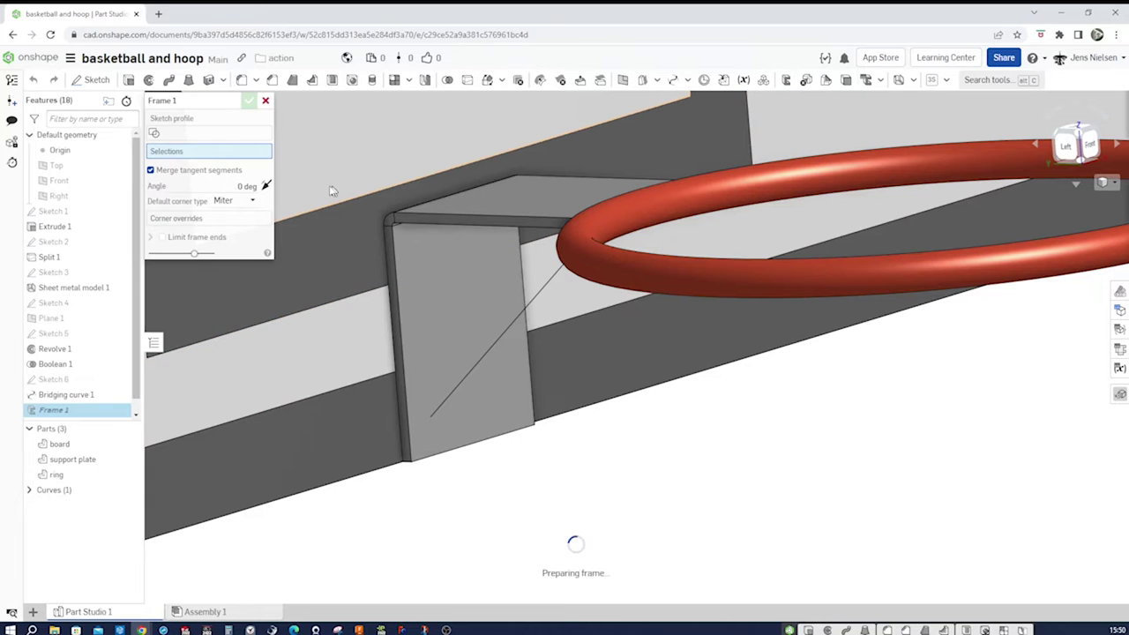
{"action": "left_click", "coordinate": [202, 134]}
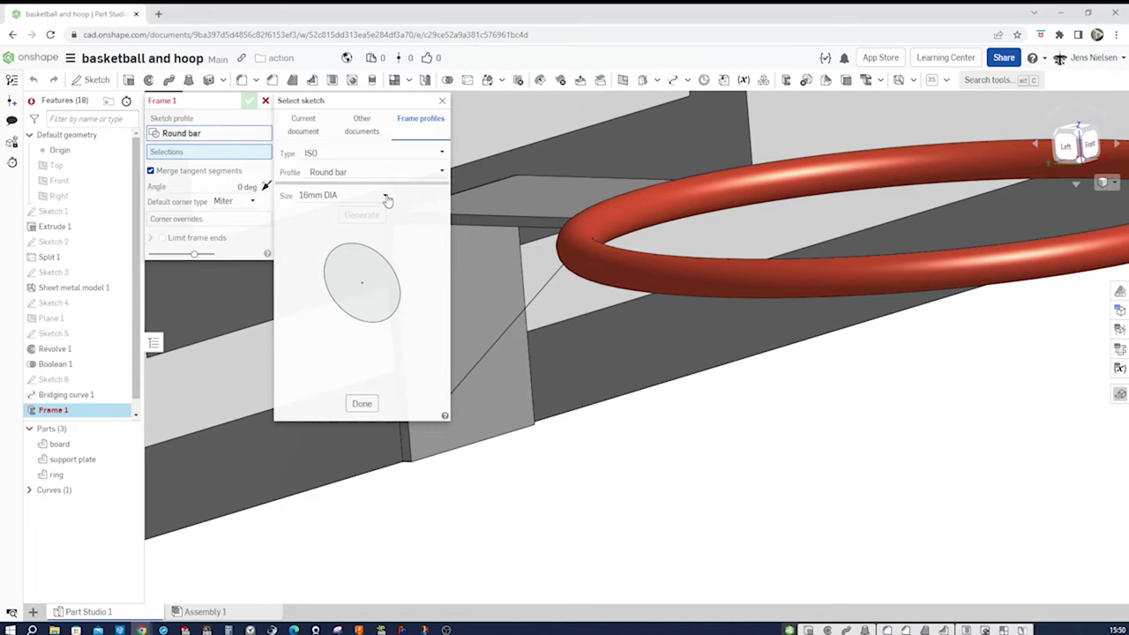
{"action": "left_click", "coordinate": [387, 196]}
{"action": "scroll", "coordinate": [388, 309], "scroll_direction": "down", "scroll_amount": 10}
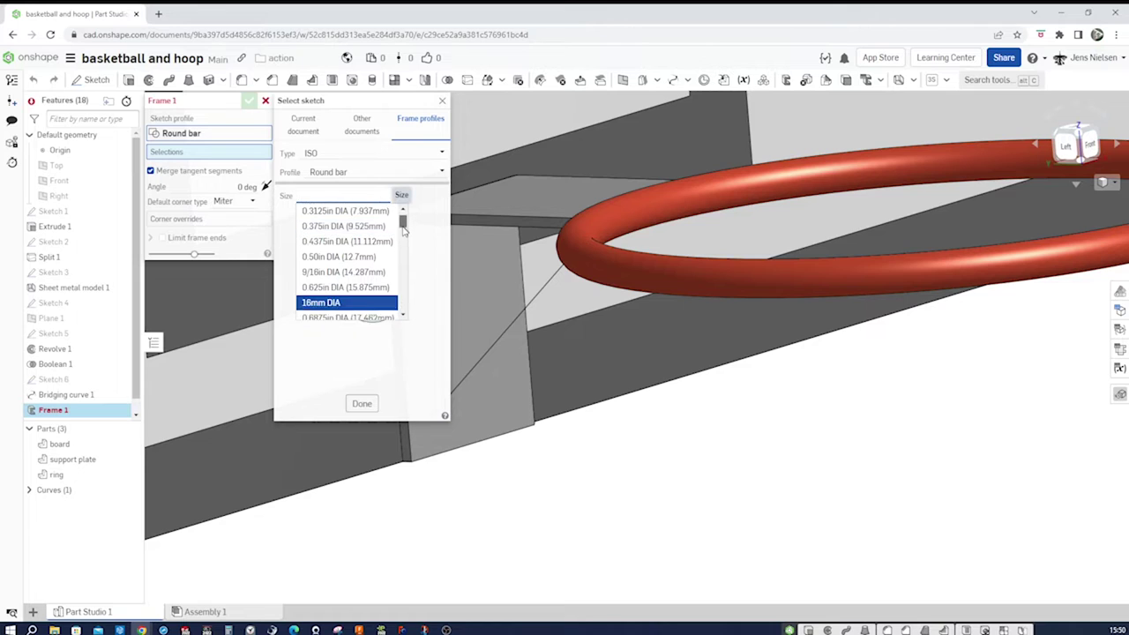
{"action": "scroll", "coordinate": [392, 316], "scroll_direction": "up", "scroll_amount": 10}
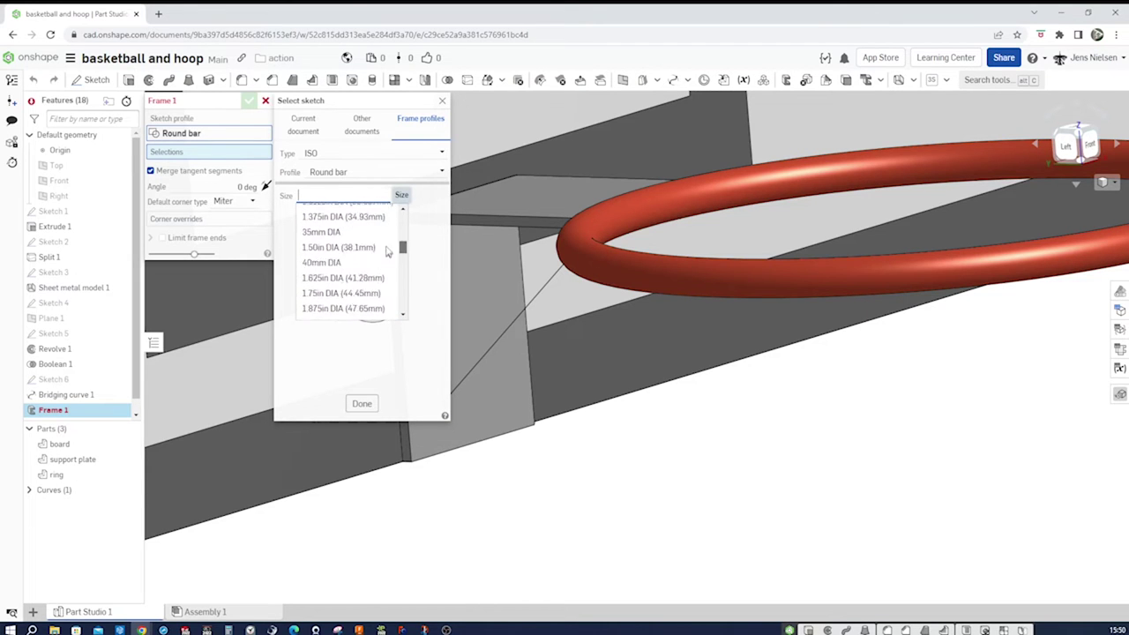
{"action": "left_click", "coordinate": [342, 227]}
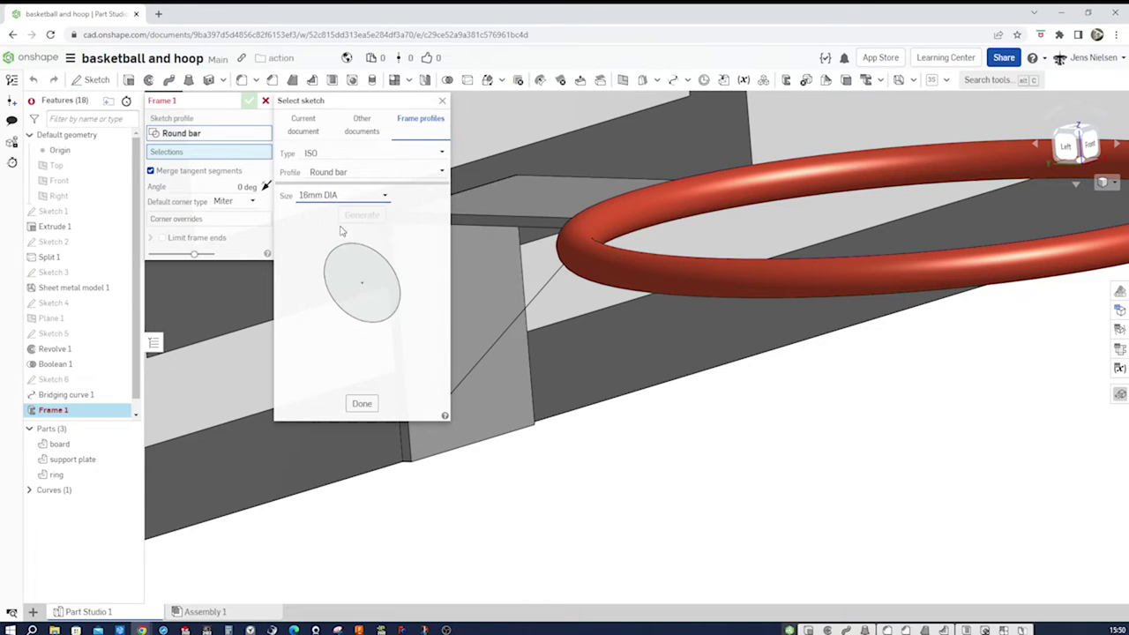
{"action": "left_click", "coordinate": [365, 403]}
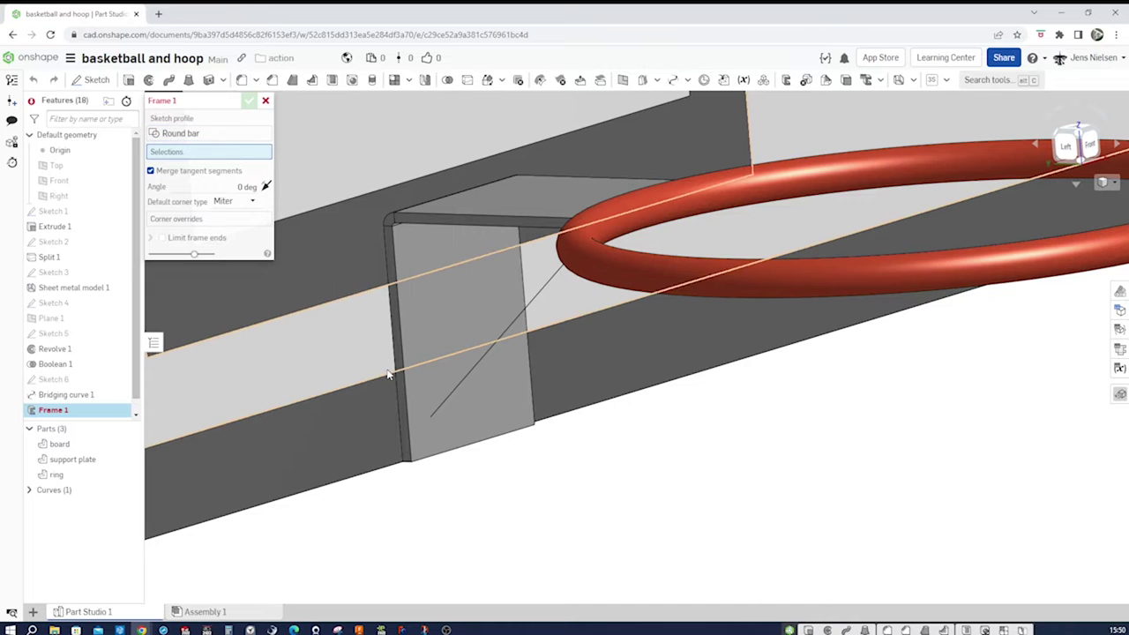
{"action": "left_click", "coordinate": [477, 373]}
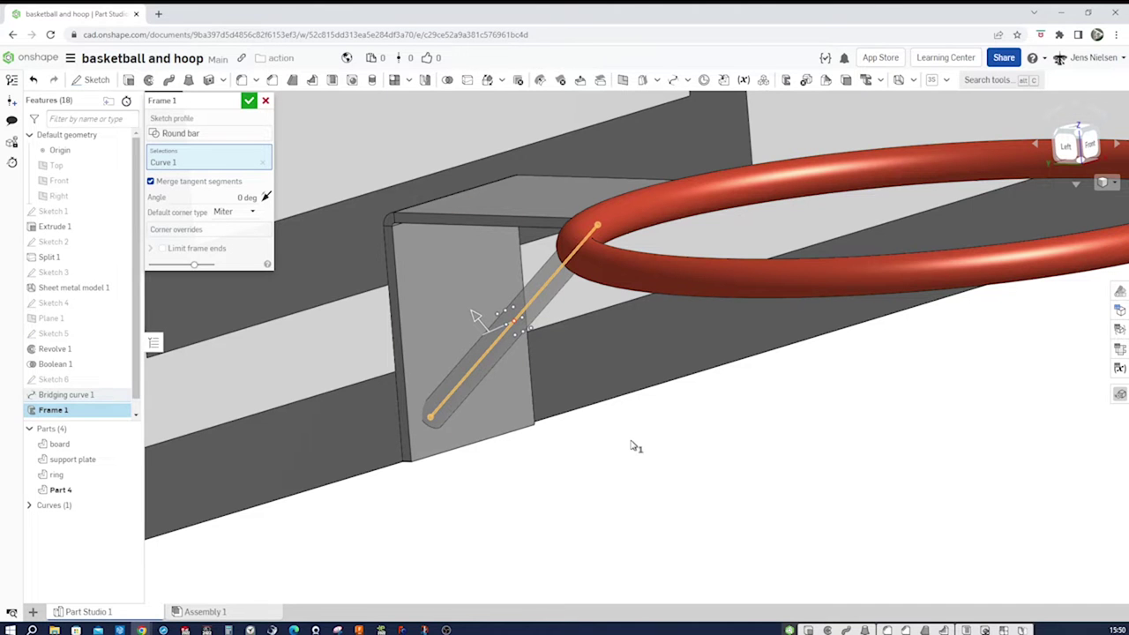
- Limit the frame's ends by trimming to the support plate's vertical flange face and to the ring part, and accept the frame
{"action": "key", "text": "shift+3"}
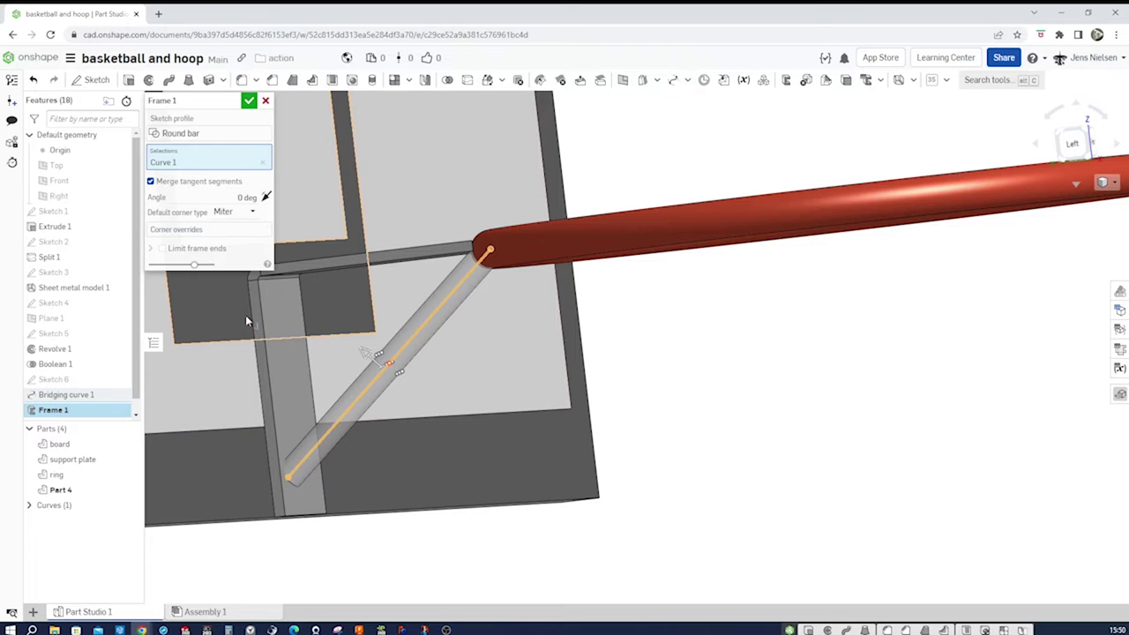
{"action": "left_click", "coordinate": [162, 249]}
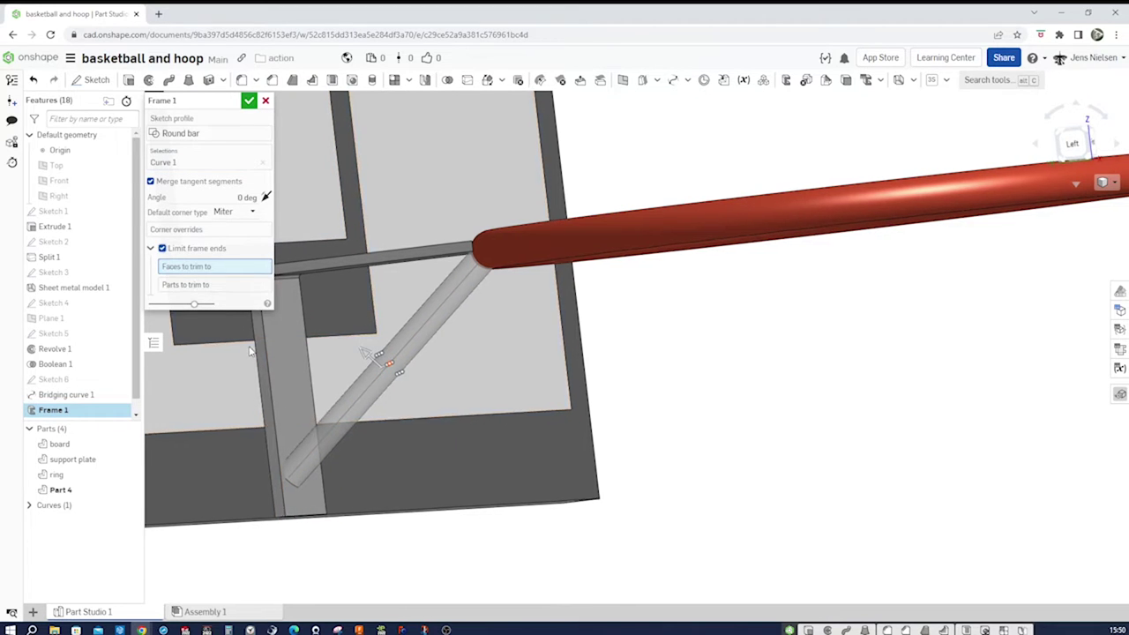
{"action": "right_click_drag", "start_coordinate": [250, 351], "coordinate": [350, 448]}
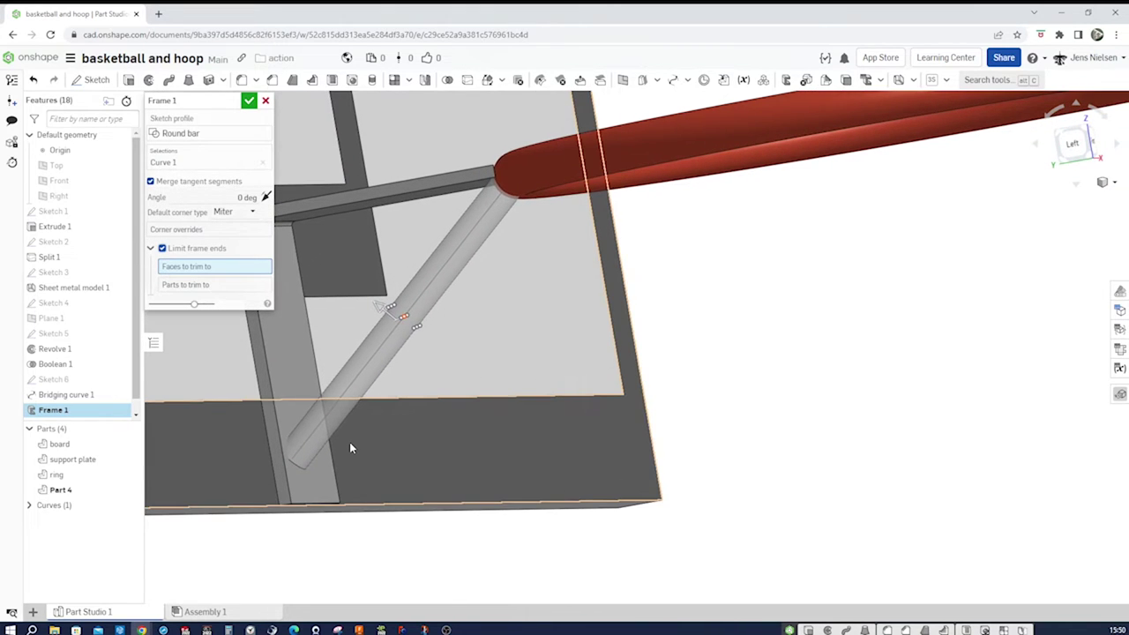
{"action": "left_click", "coordinate": [307, 484]}
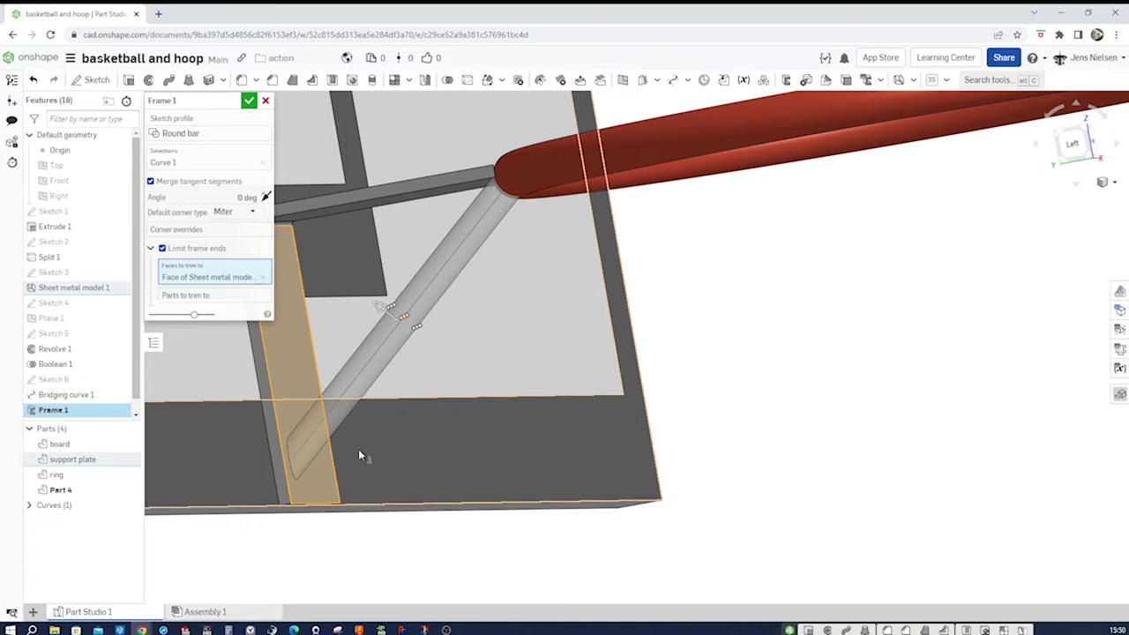
{"action": "left_click", "coordinate": [229, 299]}
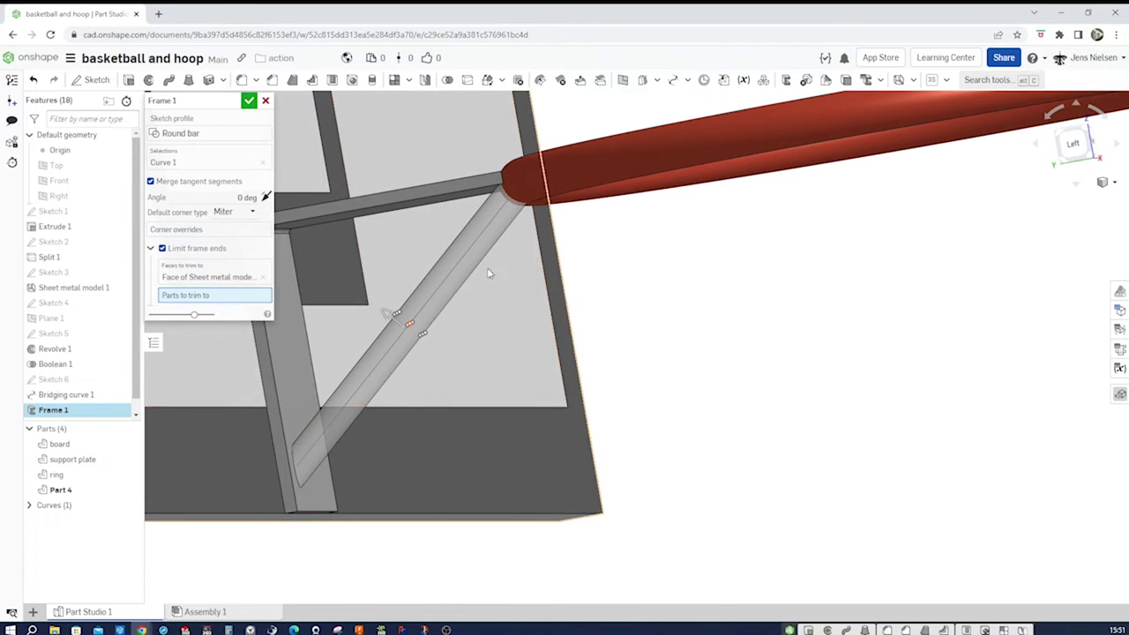
{"action": "left_click", "coordinate": [544, 187]}
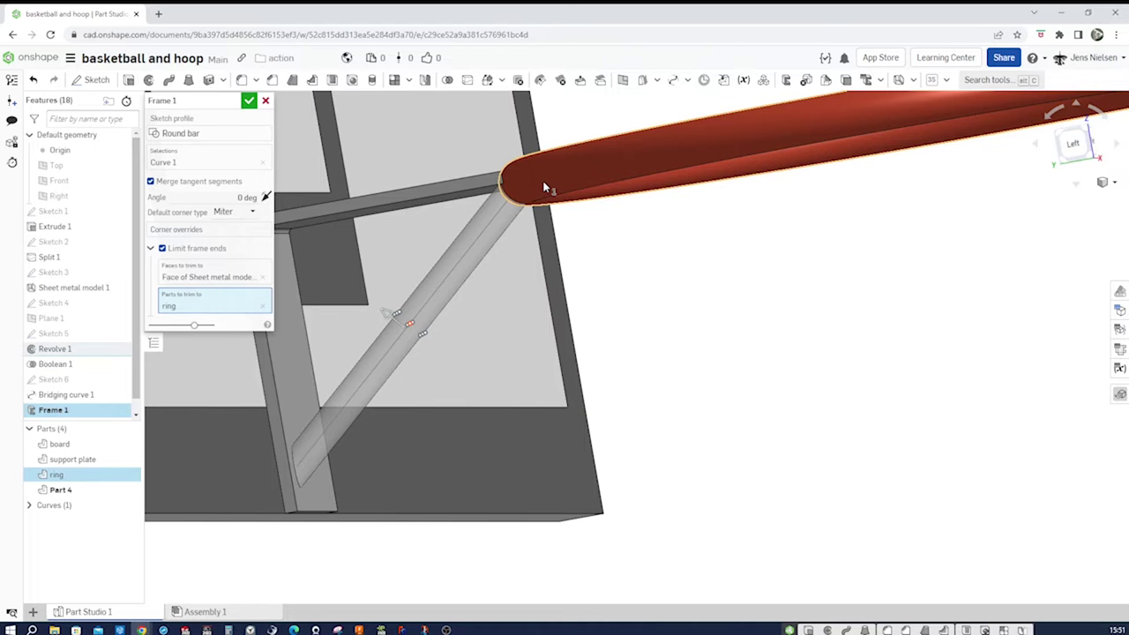
{"action": "right_click_drag", "start_coordinate": [597, 263], "coordinate": [615, 282]}
{"action": "scroll", "coordinate": [612, 282], "scroll_direction": "up", "scroll_amount": 3}
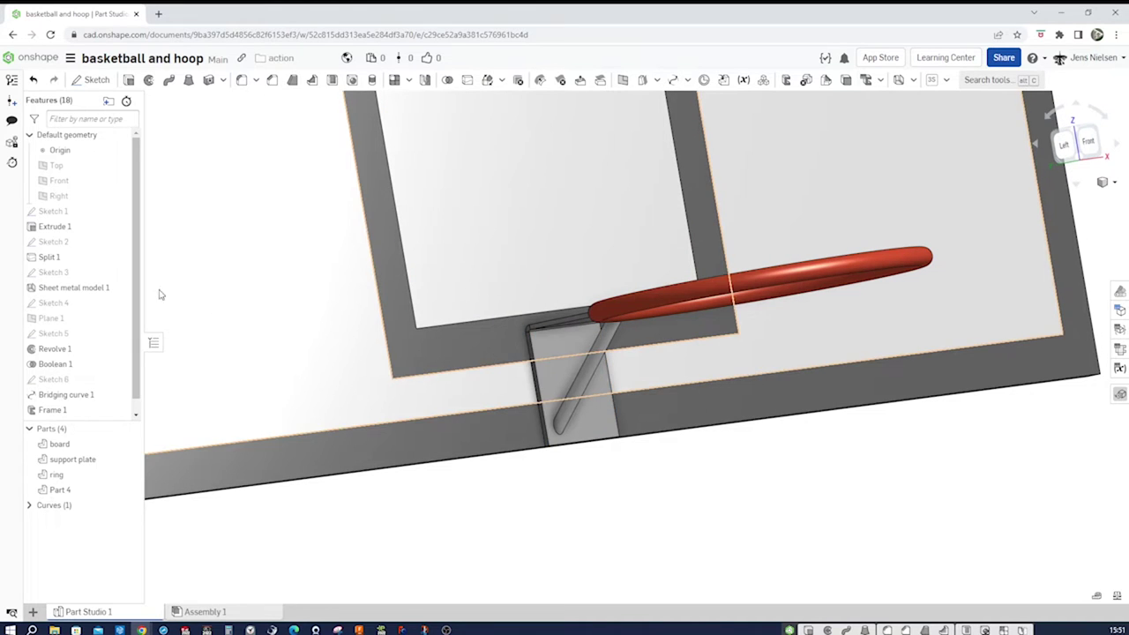
- Show Sketch 3 and start a rib on the support plate using that sketch's curved edge as the profile
{"action": "left_click", "coordinate": [119, 272]}
{"action": "left_click", "coordinate": [470, 407]}
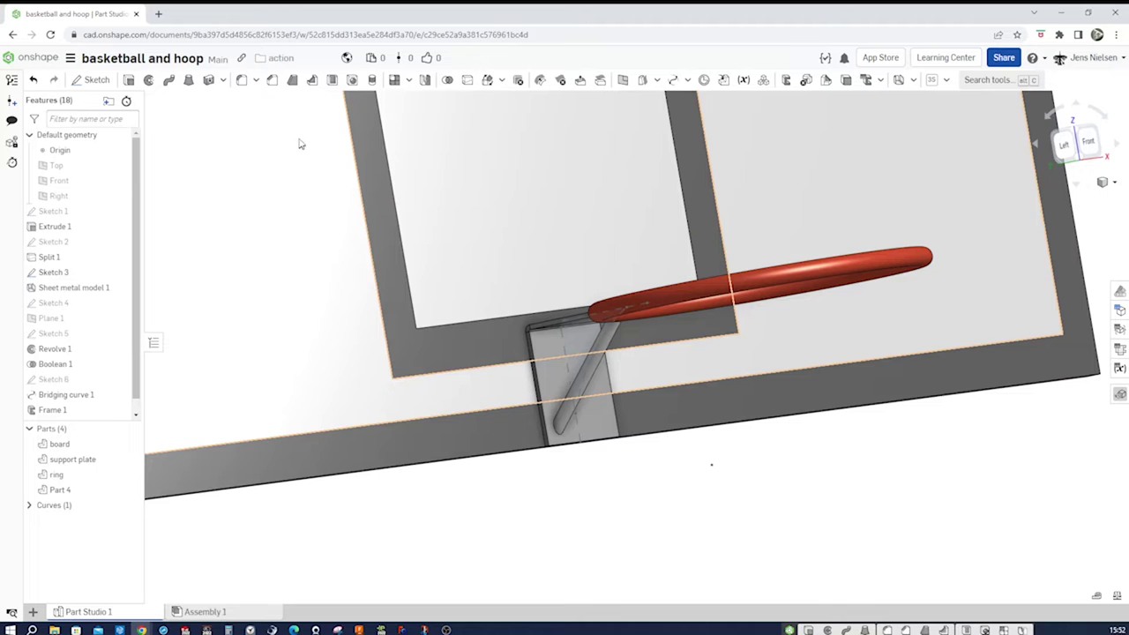
{"action": "left_click", "coordinate": [312, 80]}
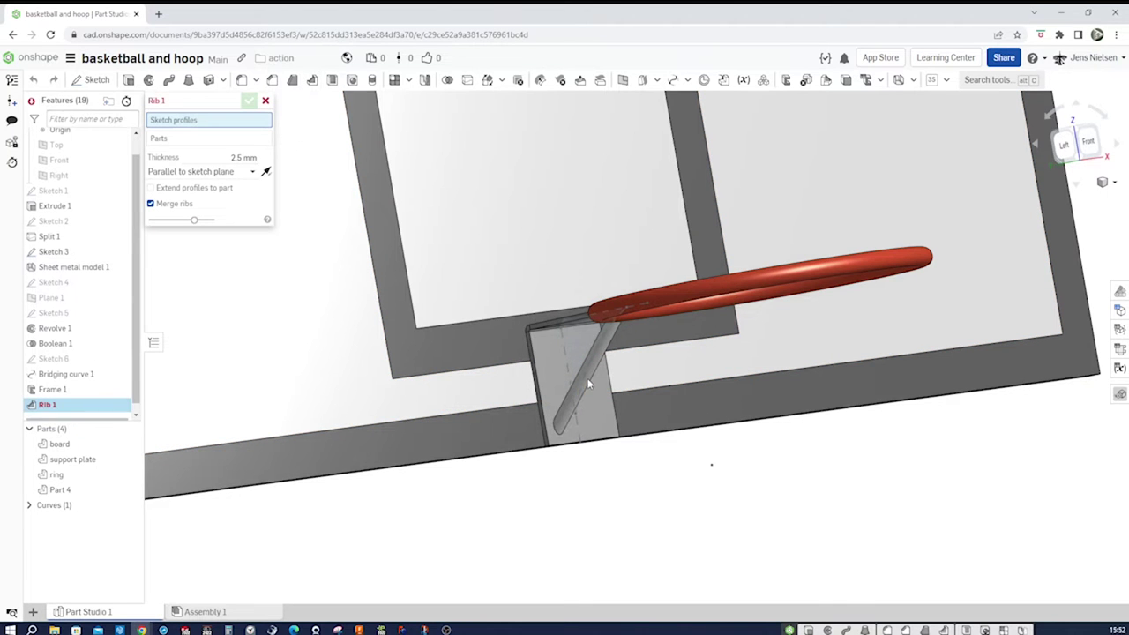
{"action": "right_click_drag", "start_coordinate": [589, 384], "coordinate": [520, 347]}
{"action": "left_click", "coordinate": [521, 346]}
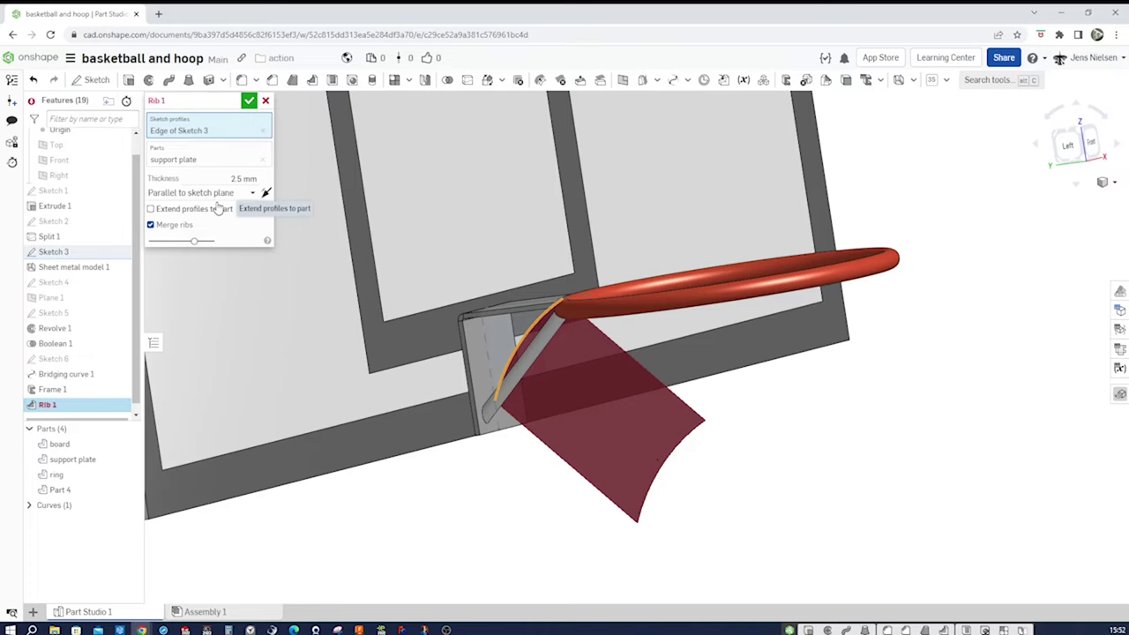
- Set the rib's thickness to 8 mm, flip its direction toward the support plate's inner corner, turn off Merge ribs and accept the rib
{"action": "left_click", "coordinate": [236, 179]}
{"action": "type", "text": "8"}
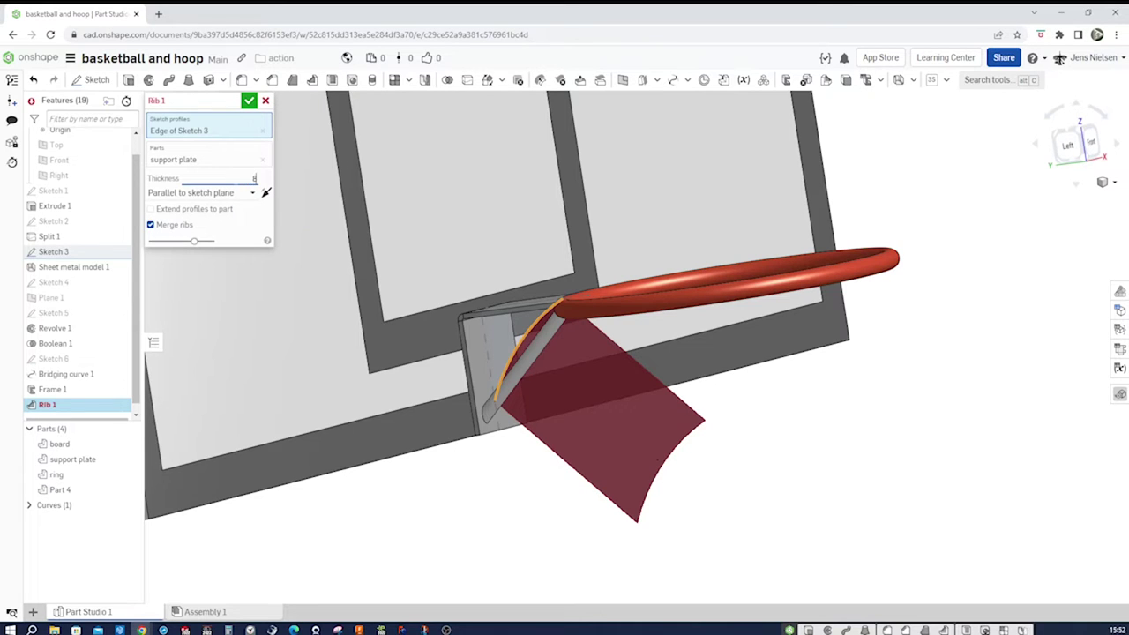
{"action": "key", "text": "Return"}
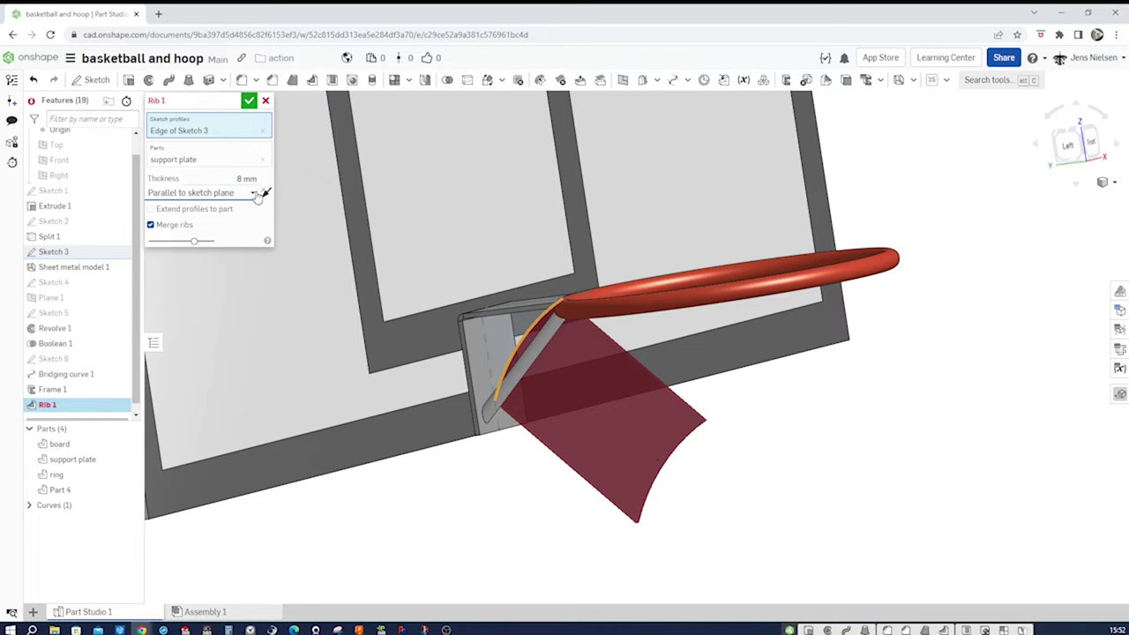
{"action": "left_click", "coordinate": [266, 192]}
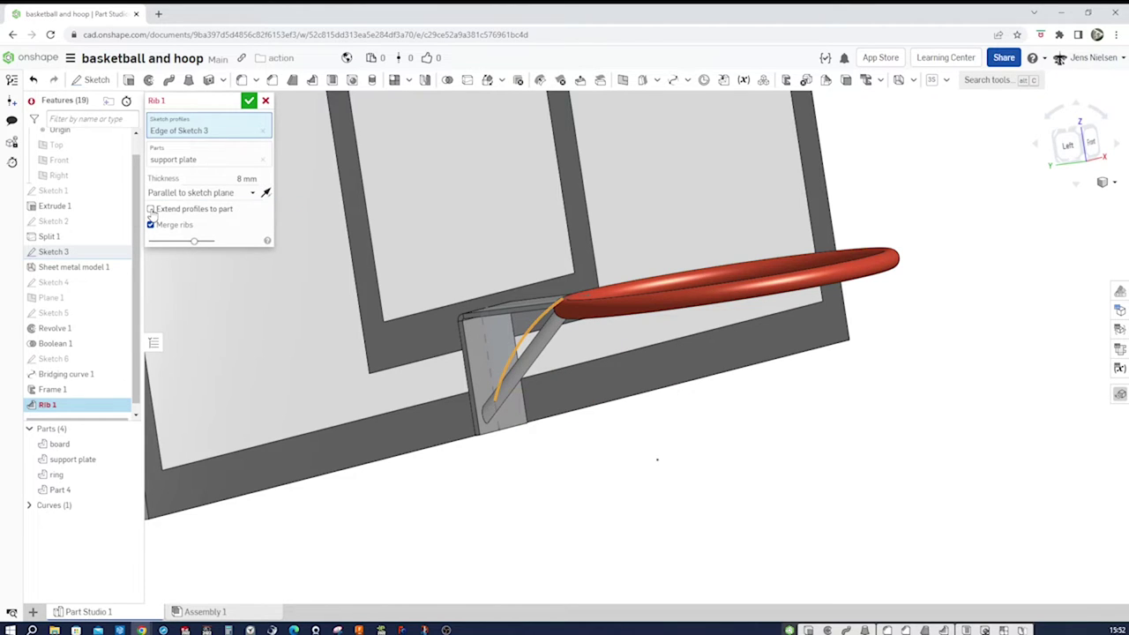
{"action": "left_click", "coordinate": [266, 192]}
{"action": "left_click", "coordinate": [266, 193]}
{"action": "left_click", "coordinate": [151, 224]}
{"action": "right_click_drag", "start_coordinate": [584, 435], "coordinate": [322, 316]}
{"action": "right_click_drag", "start_coordinate": [705, 415], "coordinate": [683, 332]}
{"action": "scroll", "coordinate": [635, 433], "scroll_direction": "up", "scroll_amount": 3}
{"action": "left_click", "coordinate": [249, 99]}
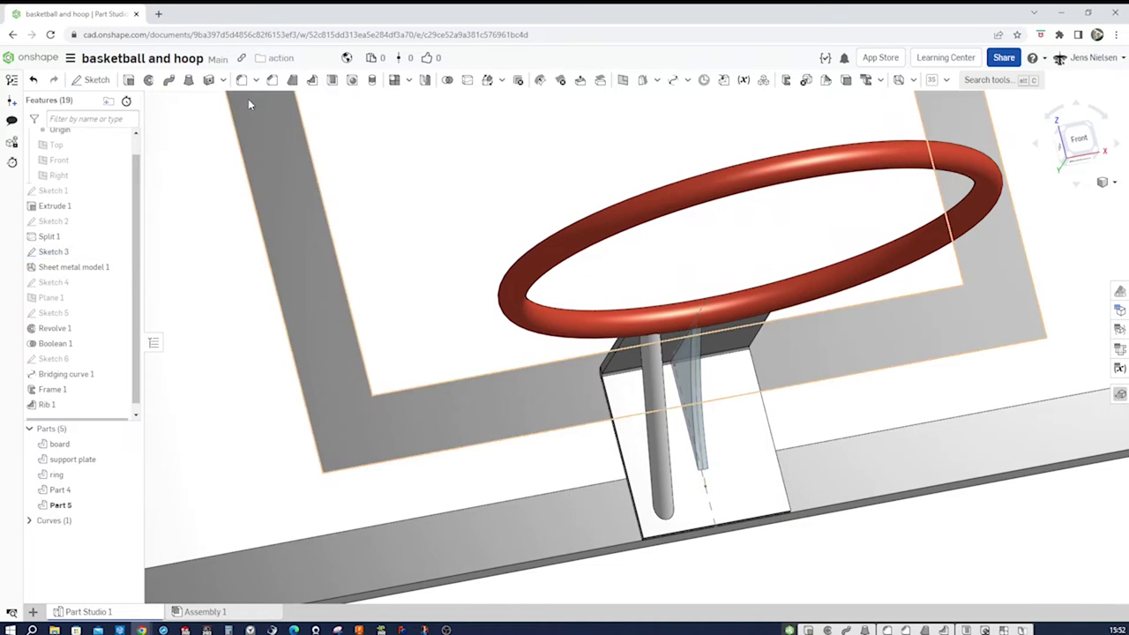
- Mirror the round bar brace, Part 4, across the Right plane as a new part
{"action": "right_click_drag", "start_coordinate": [247, 98], "coordinate": [436, 312]}
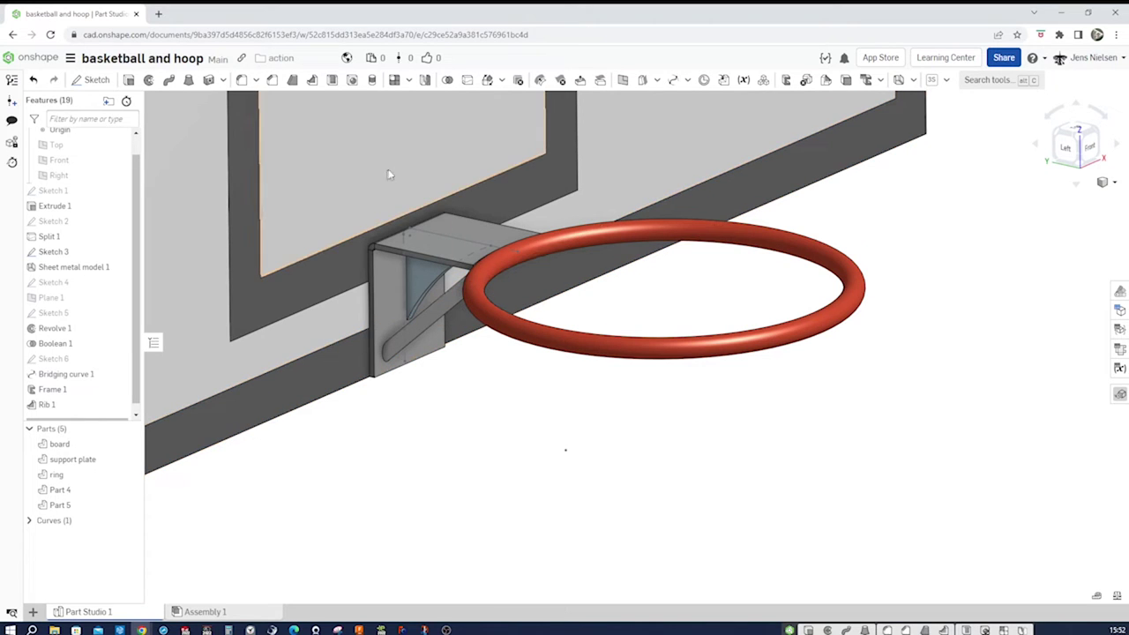
{"action": "left_click", "coordinate": [424, 81]}
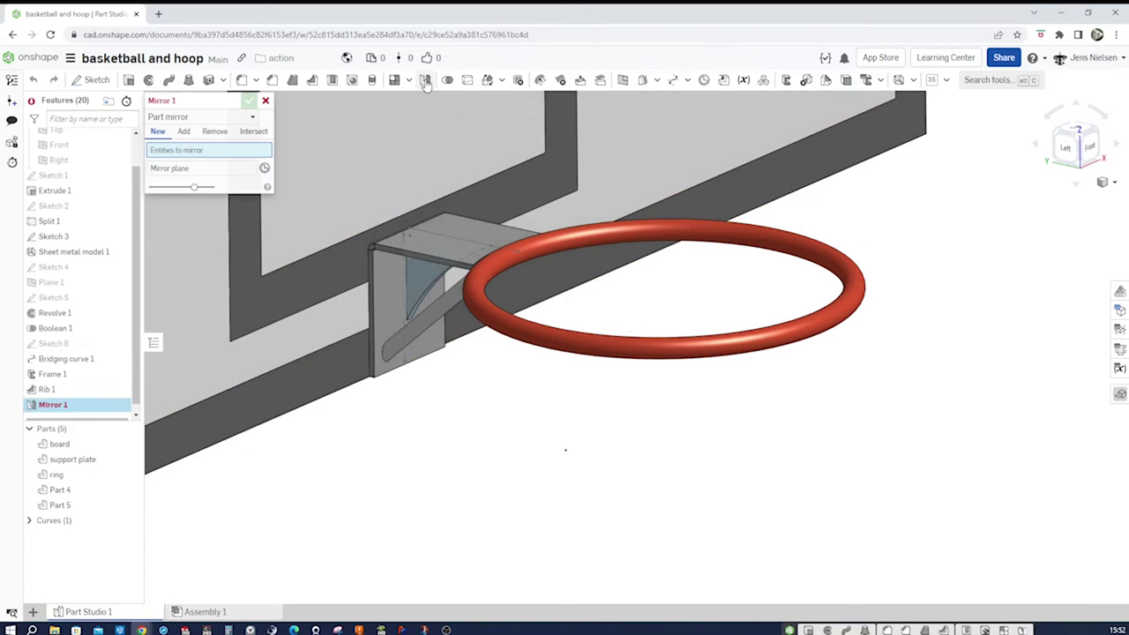
{"action": "left_click", "coordinate": [432, 322]}
{"action": "left_click", "coordinate": [212, 183]}
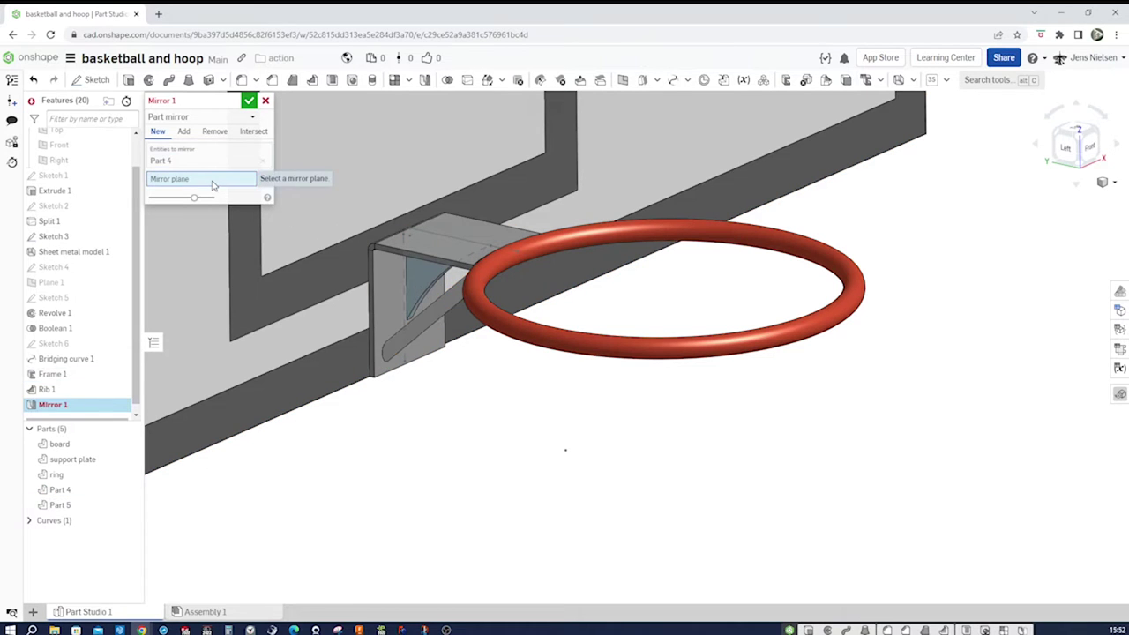
{"action": "scroll", "coordinate": [83, 185], "scroll_direction": "up", "scroll_amount": 1}
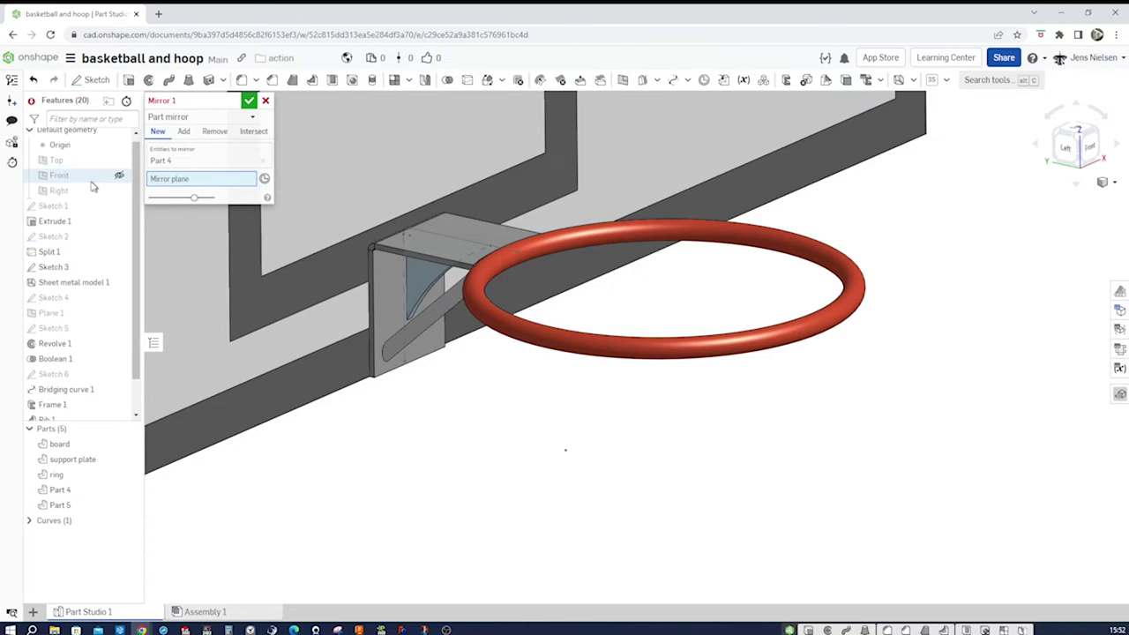
{"action": "left_click", "coordinate": [77, 192]}
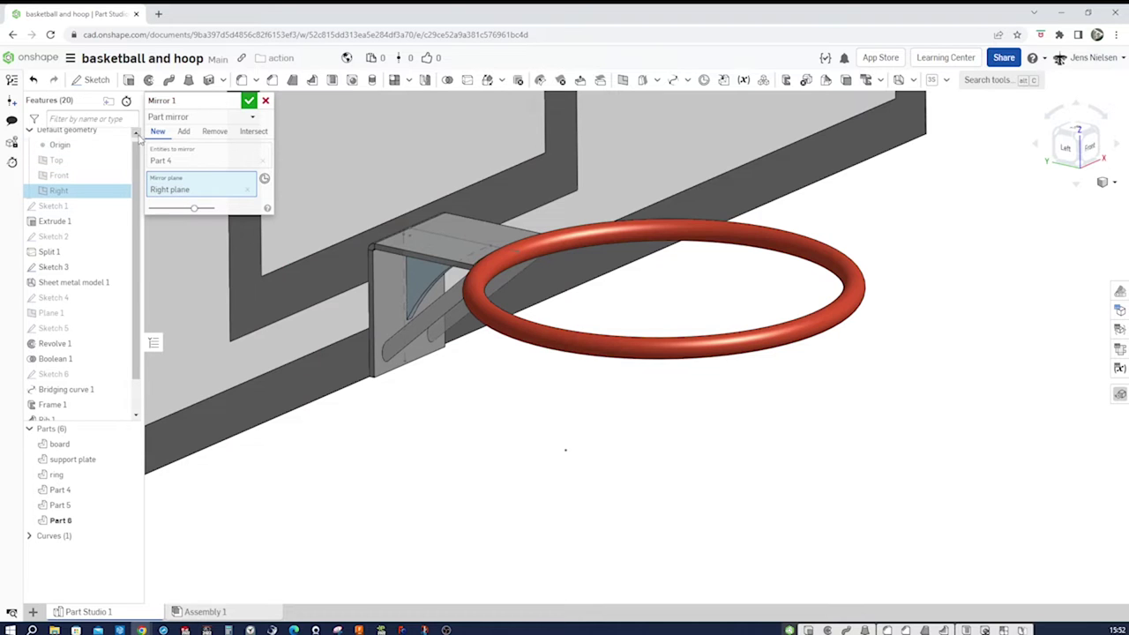
{"action": "left_click", "coordinate": [250, 101]}
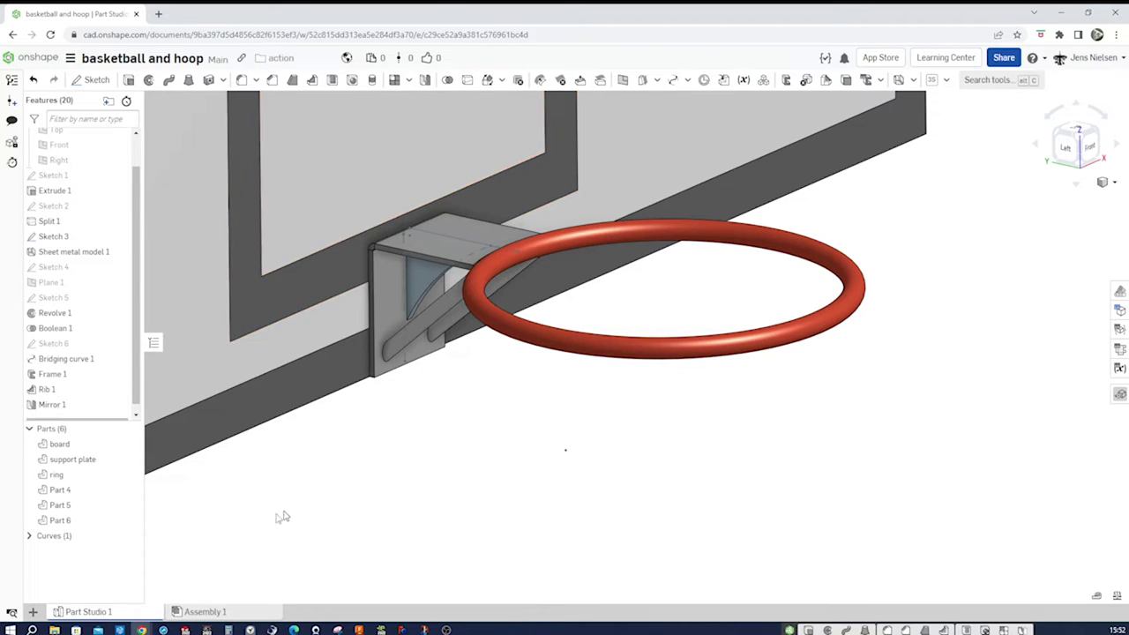
- Rename the round bar brace, Part 4, as lateral support and the rib body, Part 5, as rib
{"action": "right_click", "coordinate": [67, 496]}
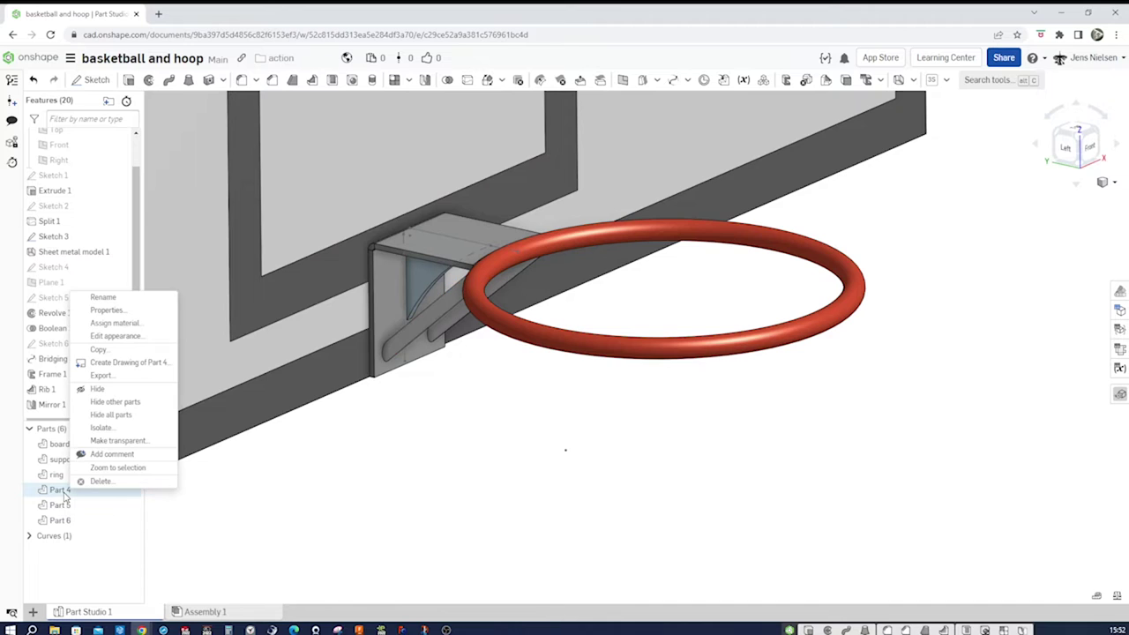
{"action": "left_click", "coordinate": [102, 297]}
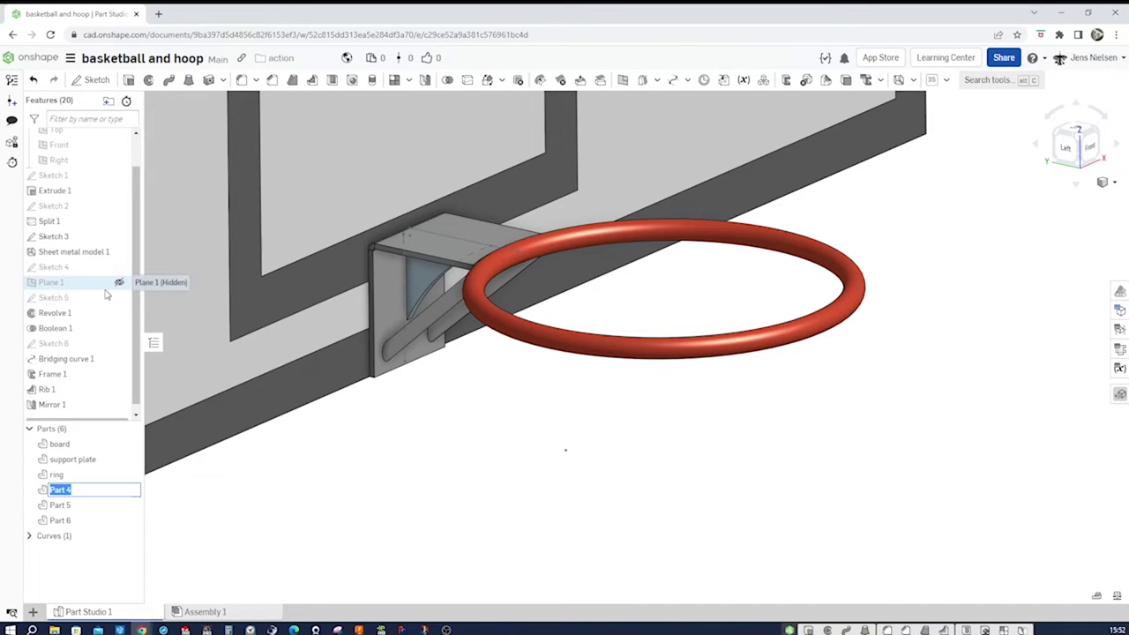
{"action": "type", "text": "lateral suppo"}
{"action": "left_click", "coordinate": [296, 475]}
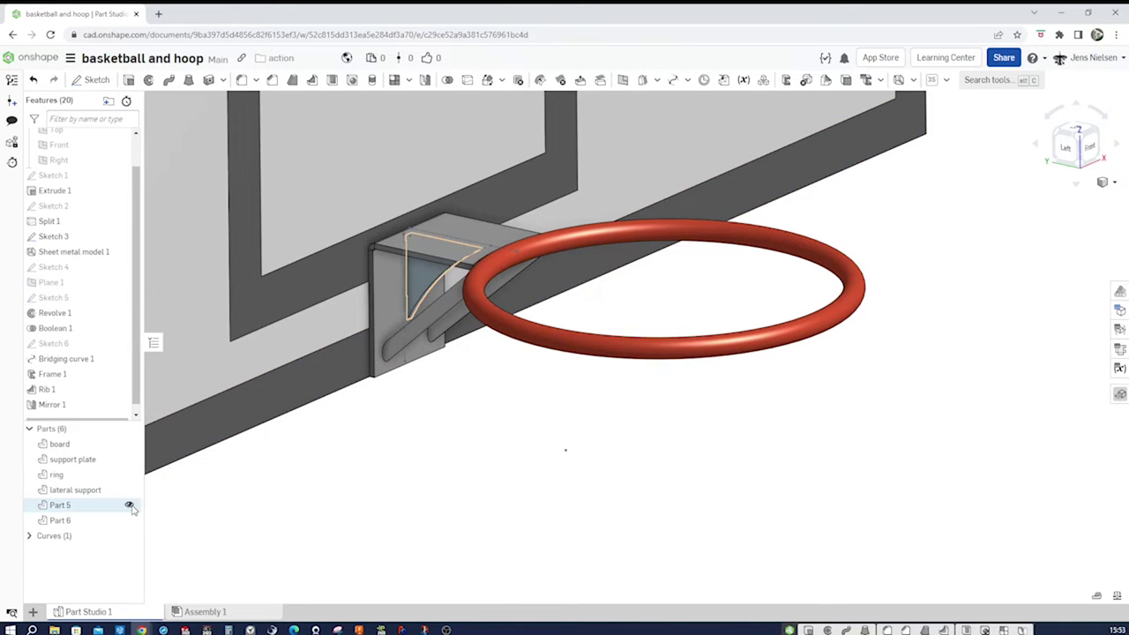
{"action": "right_click", "coordinate": [86, 510]}
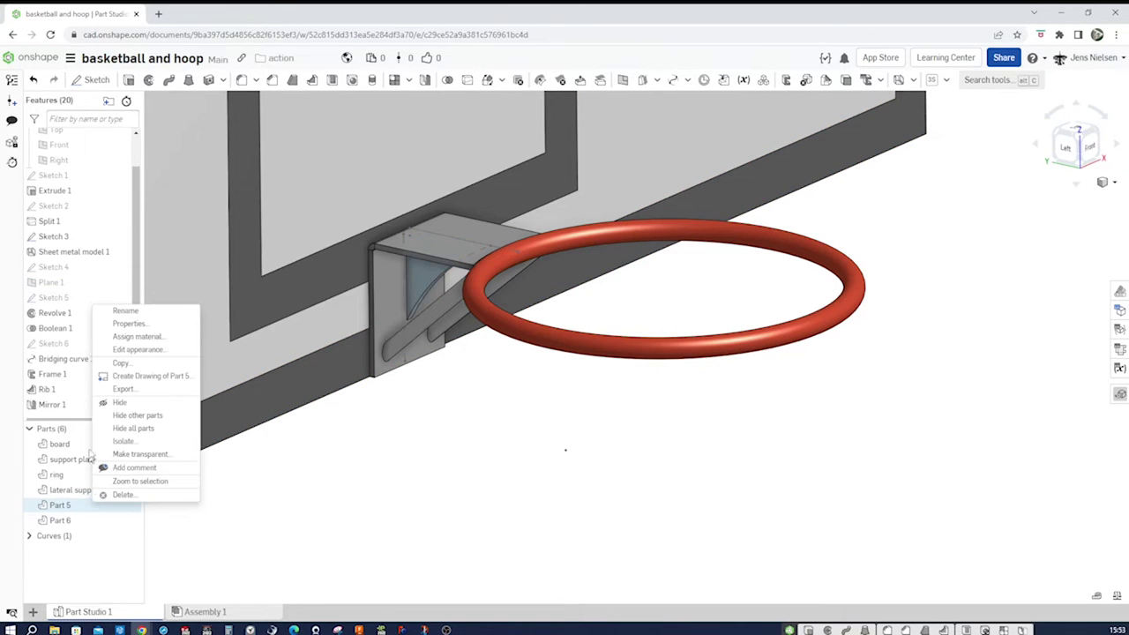
{"action": "left_click", "coordinate": [123, 315]}
{"action": "type", "text": "r"}
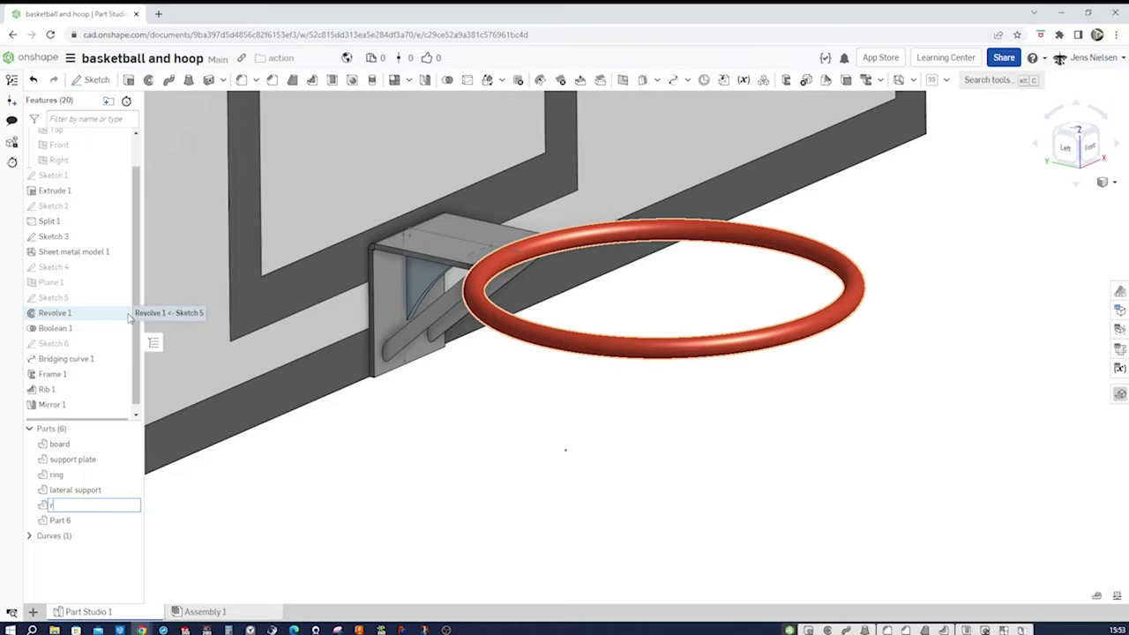
{"action": "type", "text": "ib"}
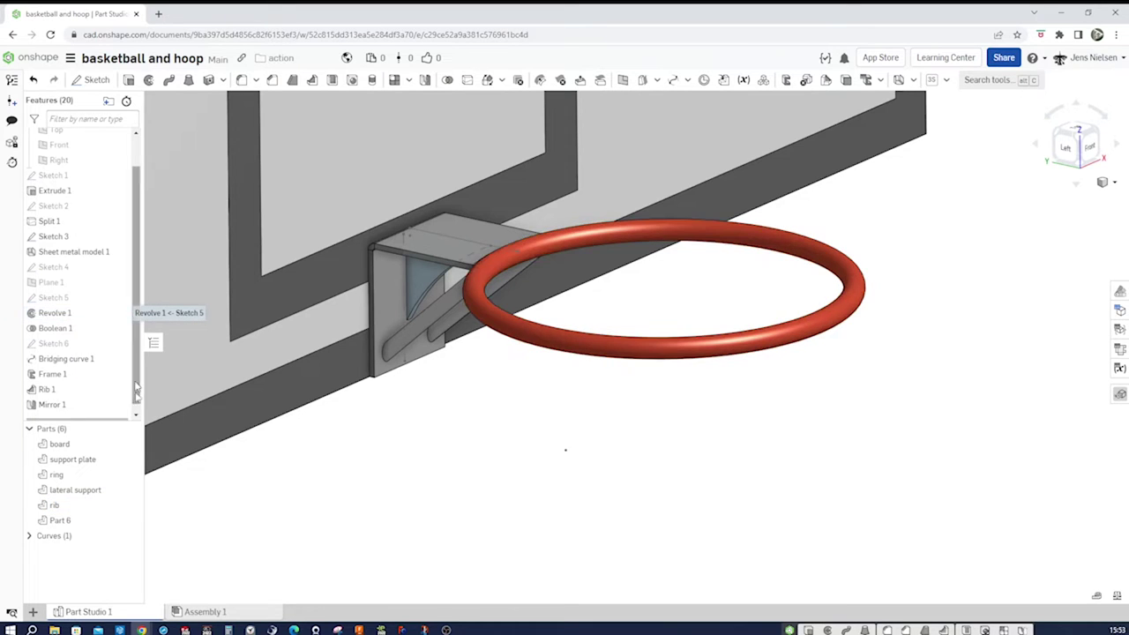
{"action": "key", "text": "Return"}
- Rename the mirrored brace, Part 6, as lateral support and hide Sketch 3
{"action": "right_click", "coordinate": [62, 522]}
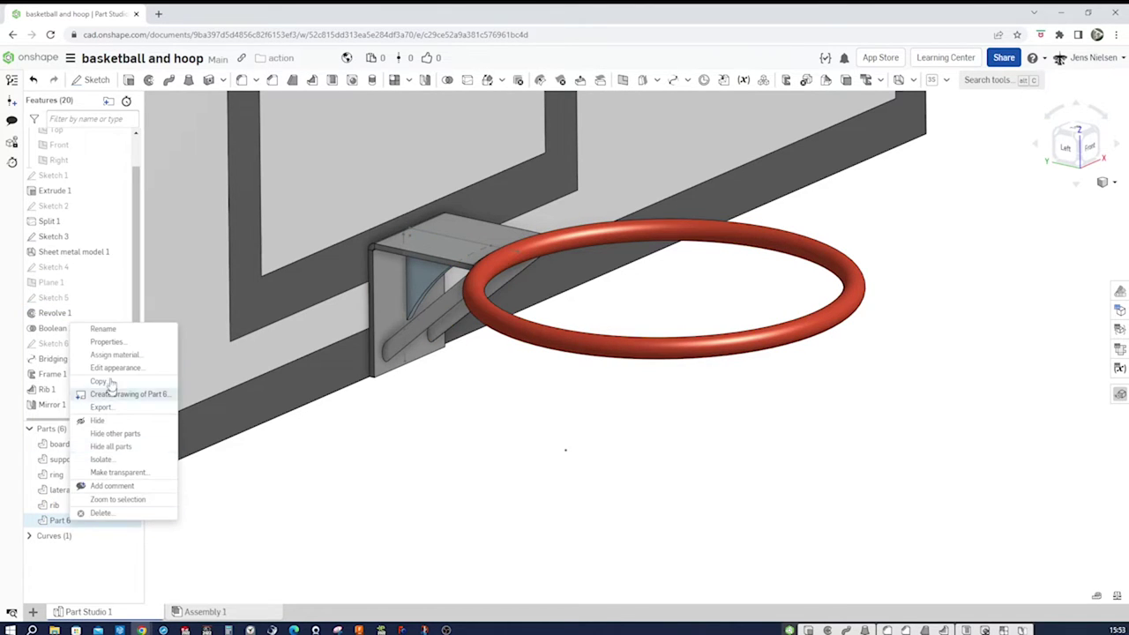
{"action": "left_click", "coordinate": [106, 332]}
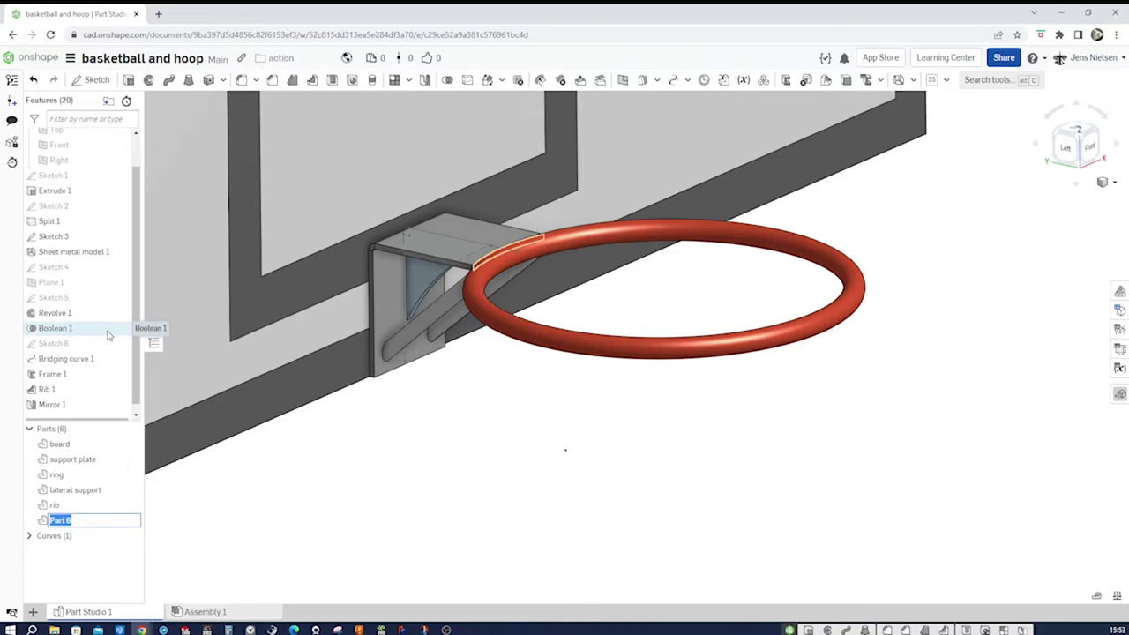
{"action": "type", "text": "lateral support"}
{"action": "key", "text": "Return"}
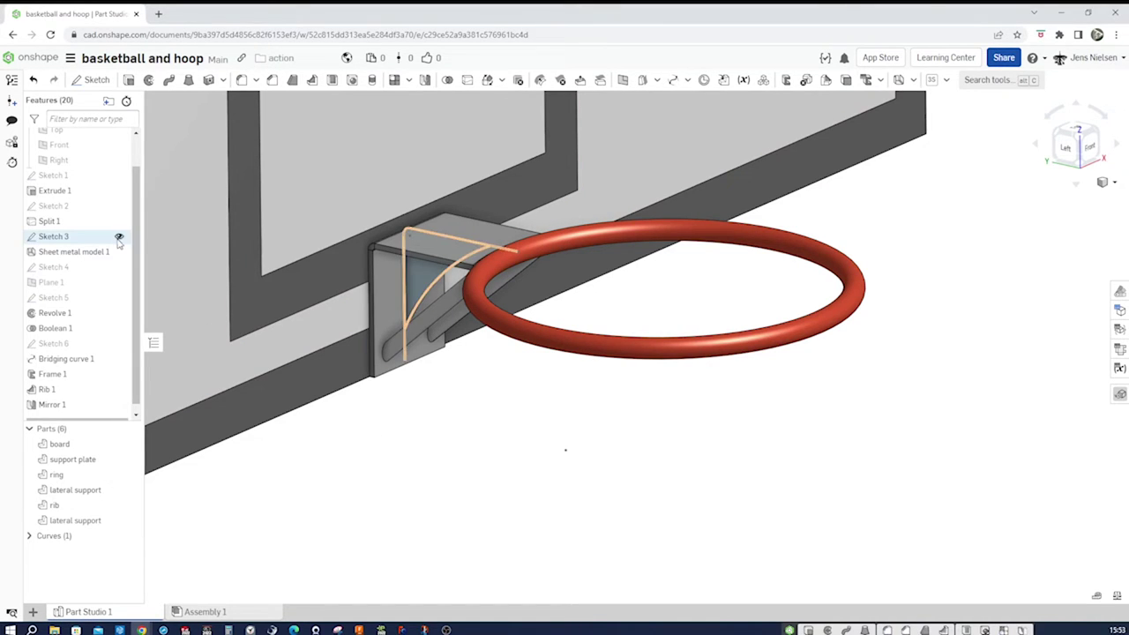
{"action": "left_click", "coordinate": [119, 236]}
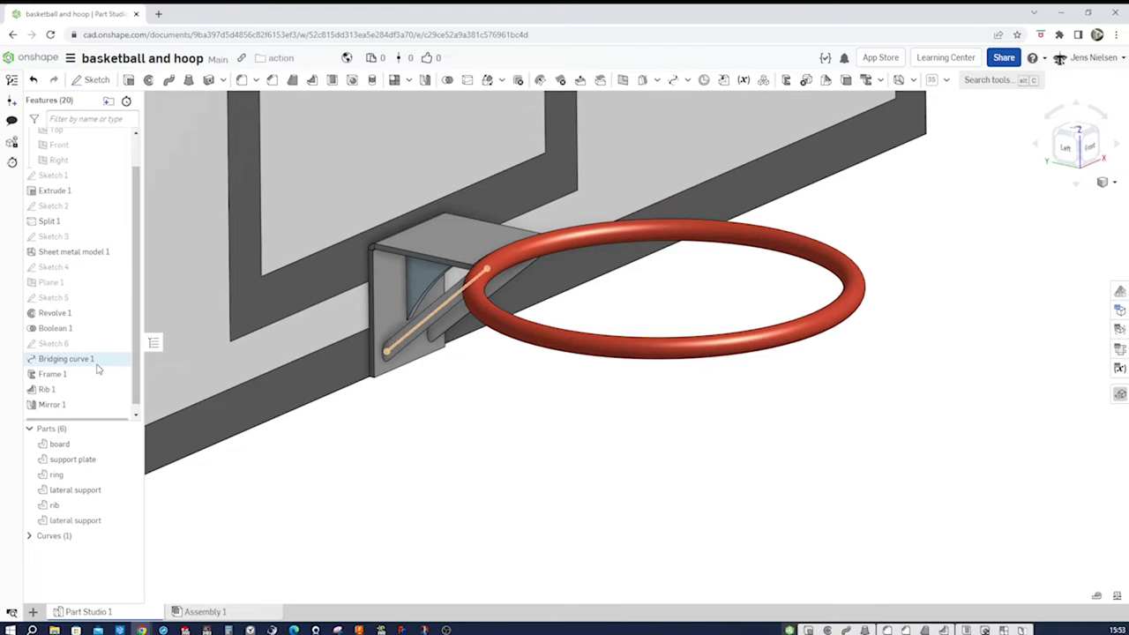
- Start a new sketch on Plane 1 and show Sketch 5 for reference
{"action": "left_click", "coordinate": [87, 282]}
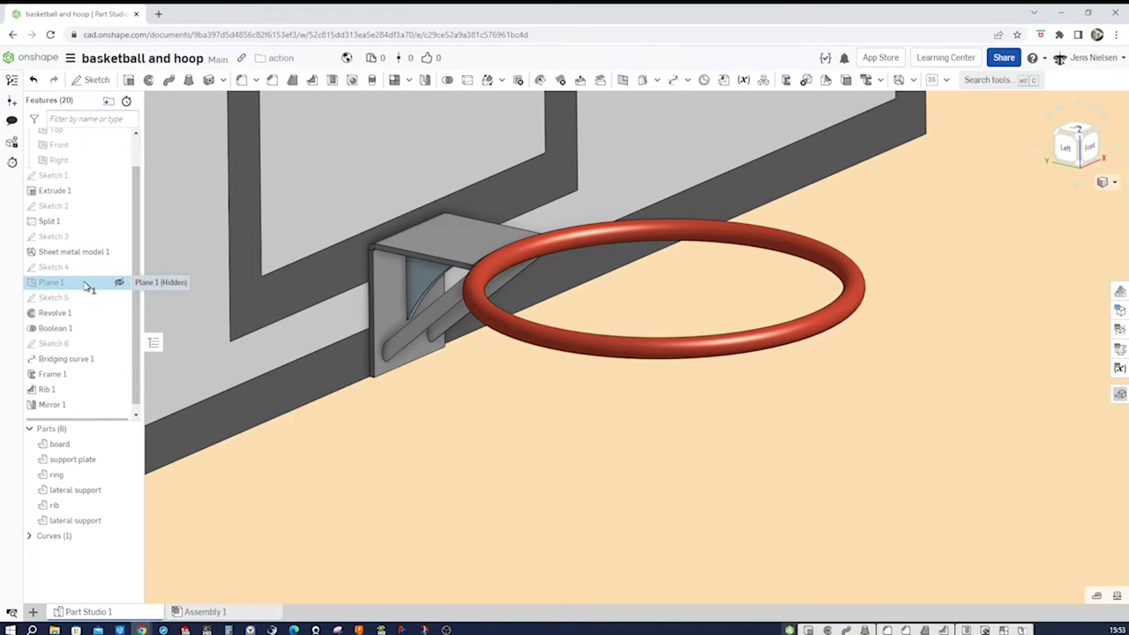
{"action": "scroll", "coordinate": [343, 397], "scroll_direction": "down", "scroll_amount": 4}
{"action": "right_click_drag", "start_coordinate": [291, 380], "coordinate": [529, 429]}
{"action": "key", "text": "s"}
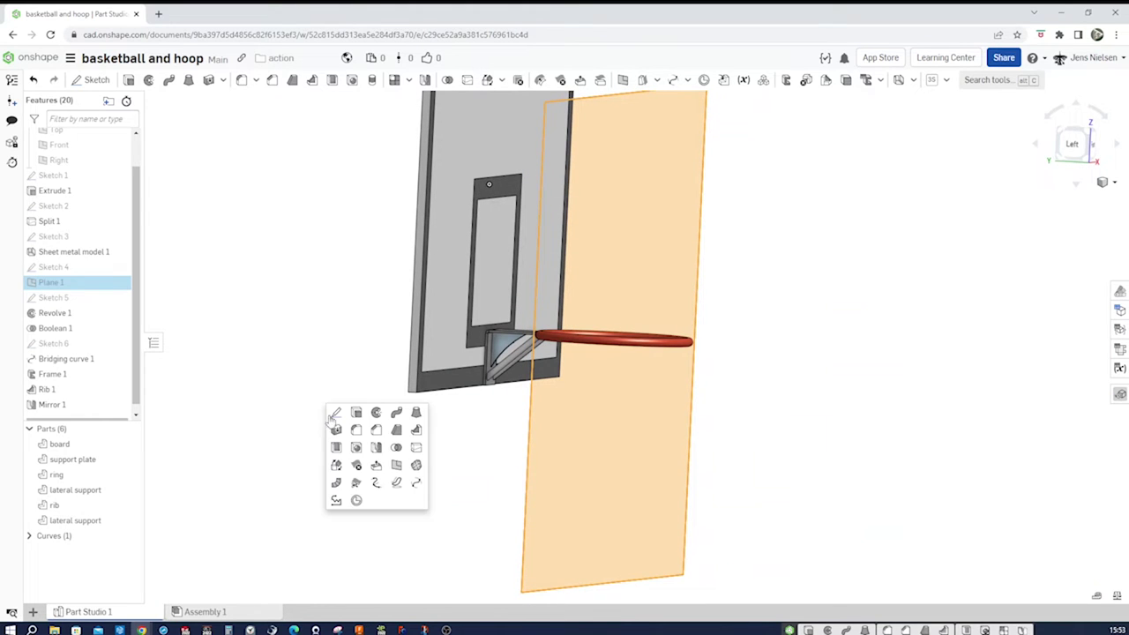
{"action": "left_click", "coordinate": [332, 412]}
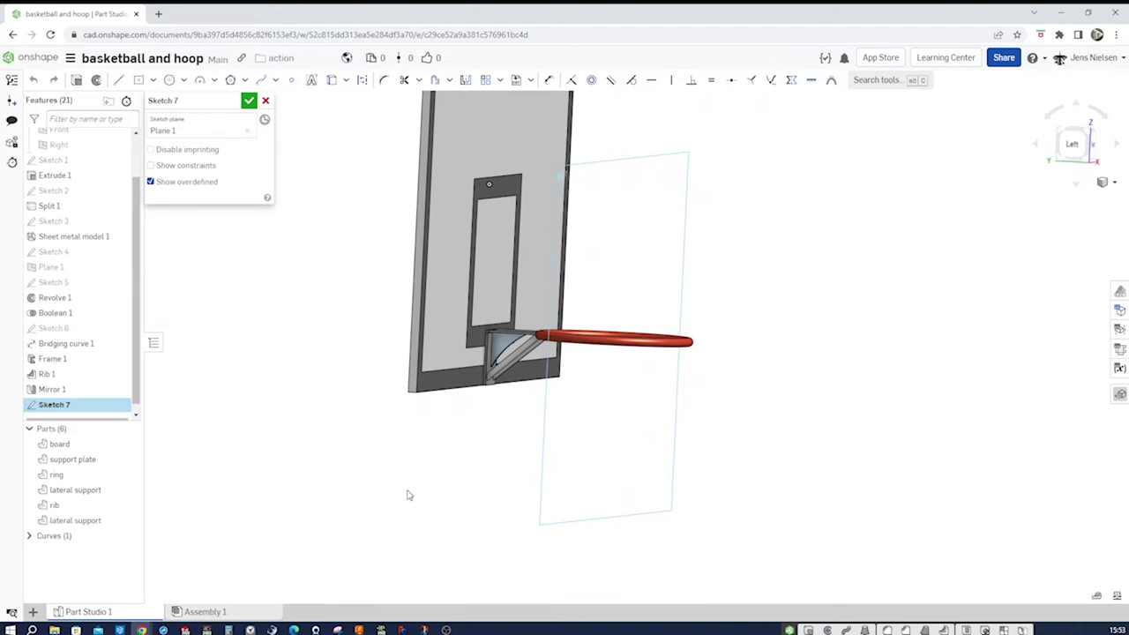
{"action": "key", "text": "n"}
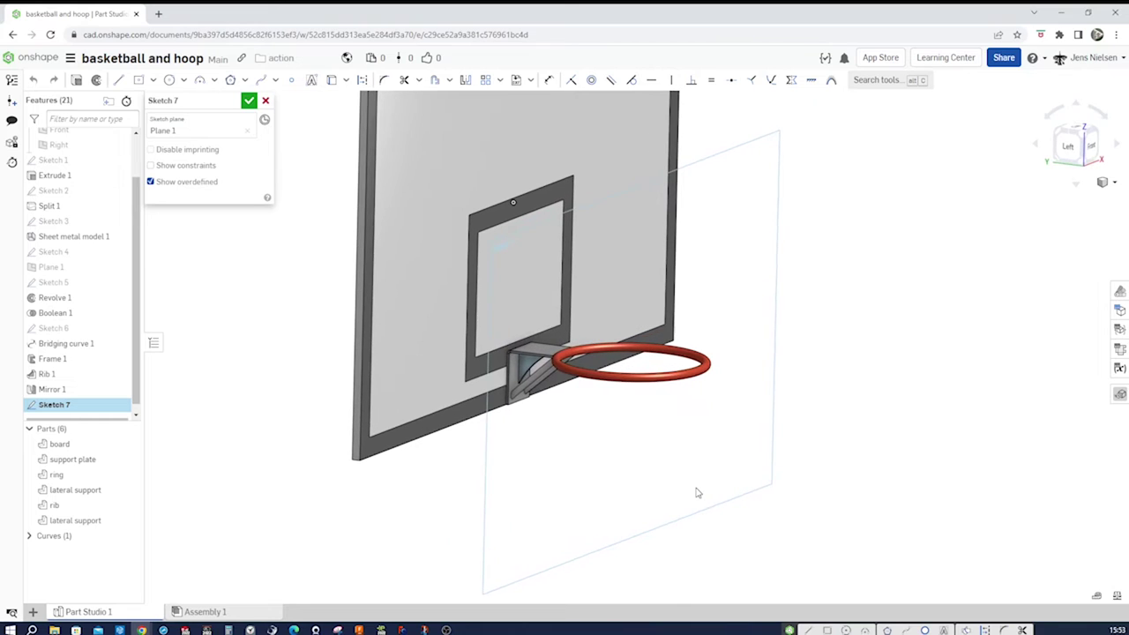
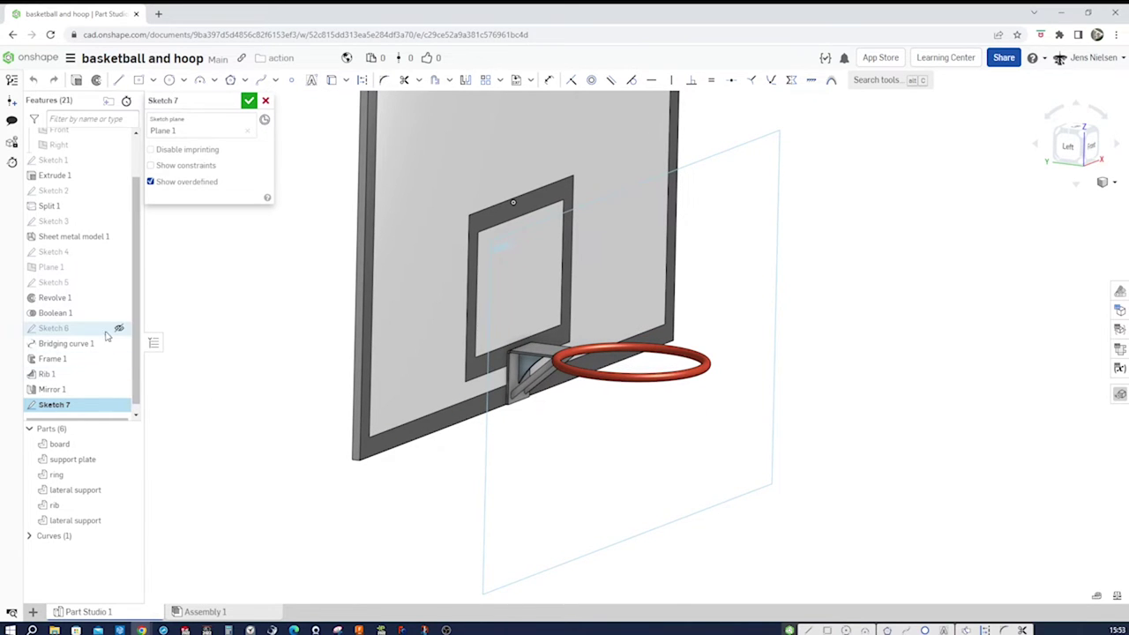
{"action": "left_click", "coordinate": [120, 283]}
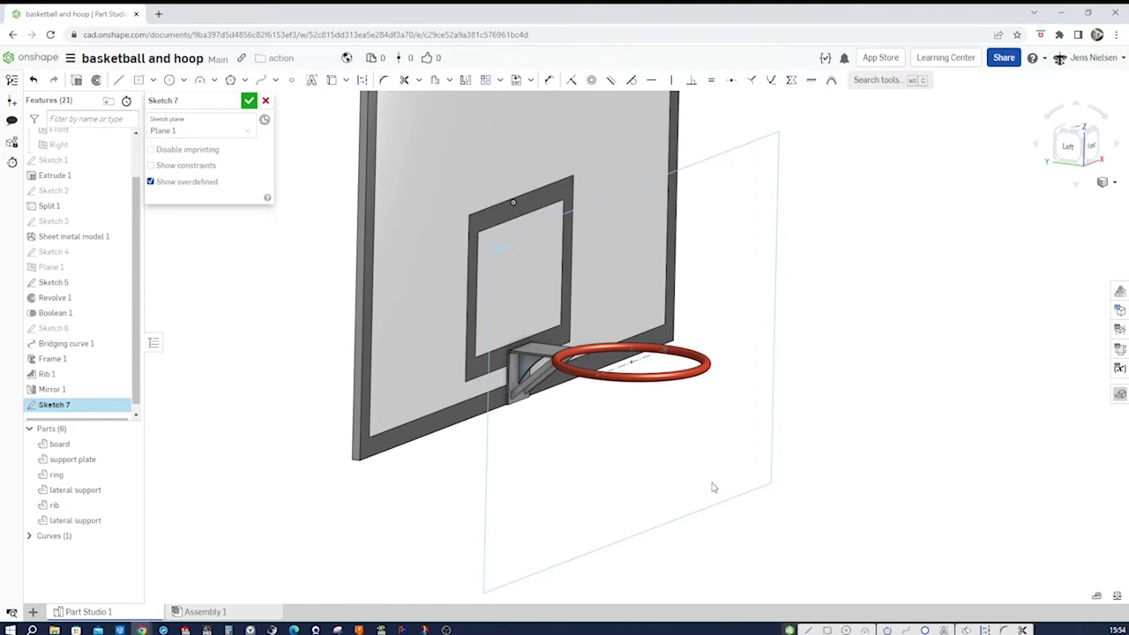
{"action": "scroll", "coordinate": [714, 488], "scroll_direction": "up", "scroll_amount": 3}
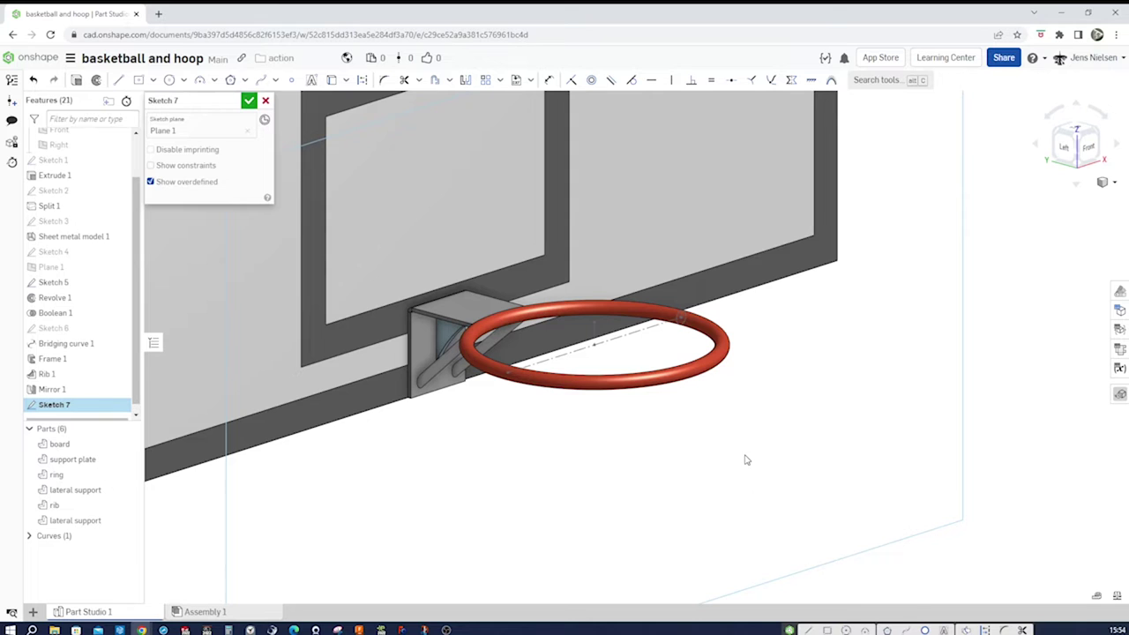
- Sketch a two-point spline from the centre of the ring's cross-section to a point about 276 mm below the ring
{"action": "left_click", "coordinate": [261, 80]}
{"action": "scroll", "coordinate": [699, 327], "scroll_direction": "up", "scroll_amount": 5}
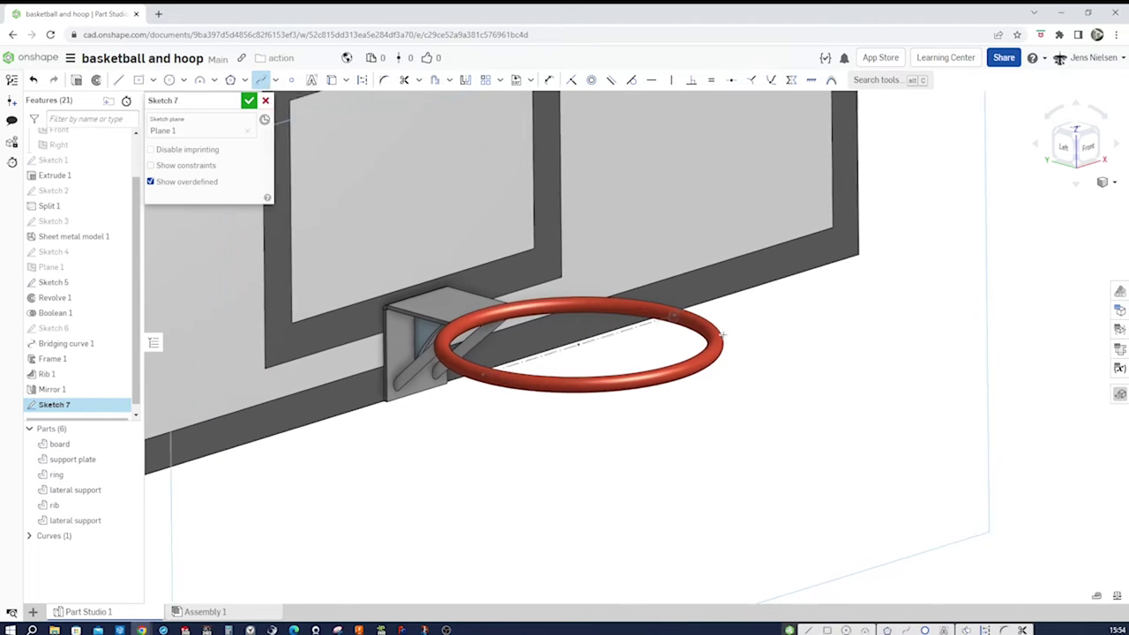
{"action": "left_click", "coordinate": [676, 322]}
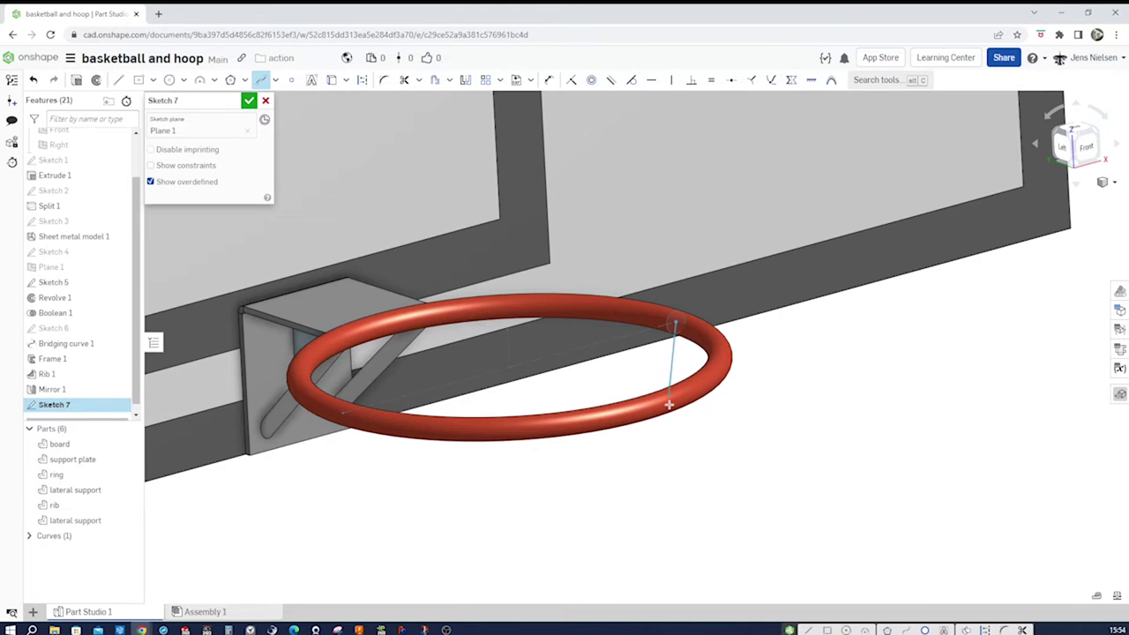
{"action": "right_click_drag", "start_coordinate": [668, 424], "coordinate": [618, 476]}
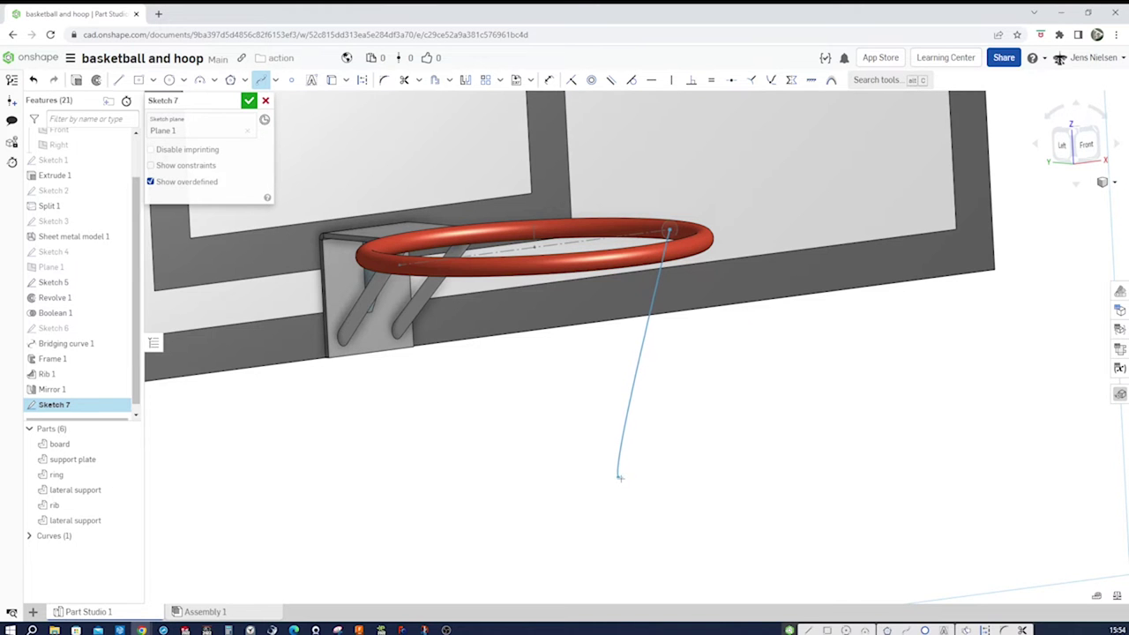
{"action": "double_click", "coordinate": [618, 476]}
- Bend the spline inward beneath the ring by adjusting its upper and lower tangent handles
{"action": "right_click_drag", "start_coordinate": [692, 471], "coordinate": [678, 395]}
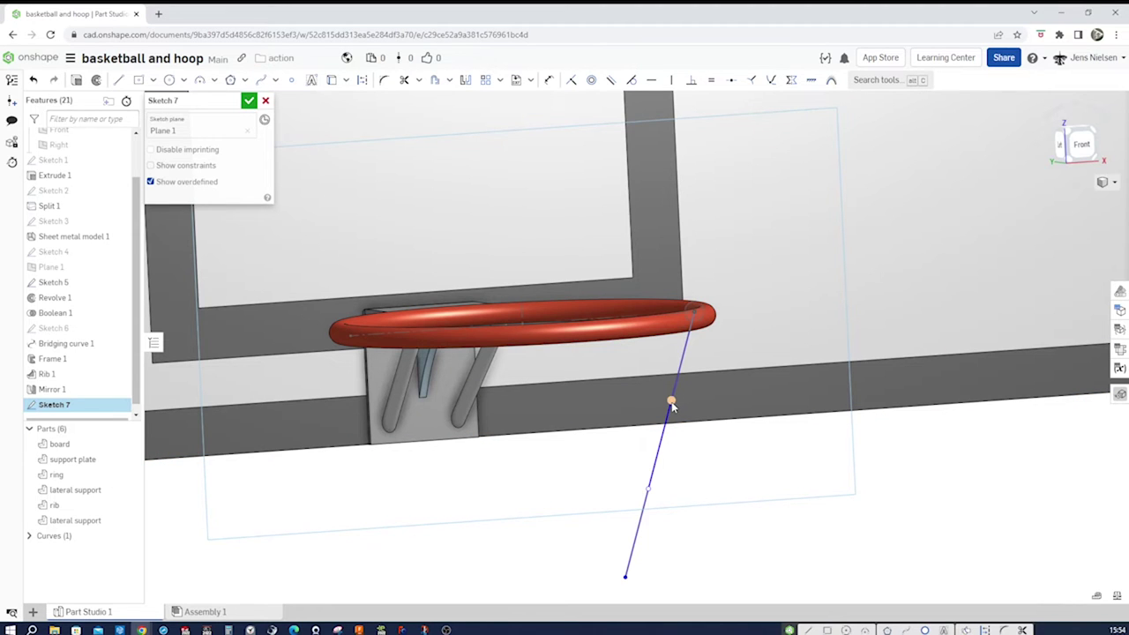
{"action": "left_click_drag", "start_coordinate": [671, 404], "coordinate": [623, 381]}
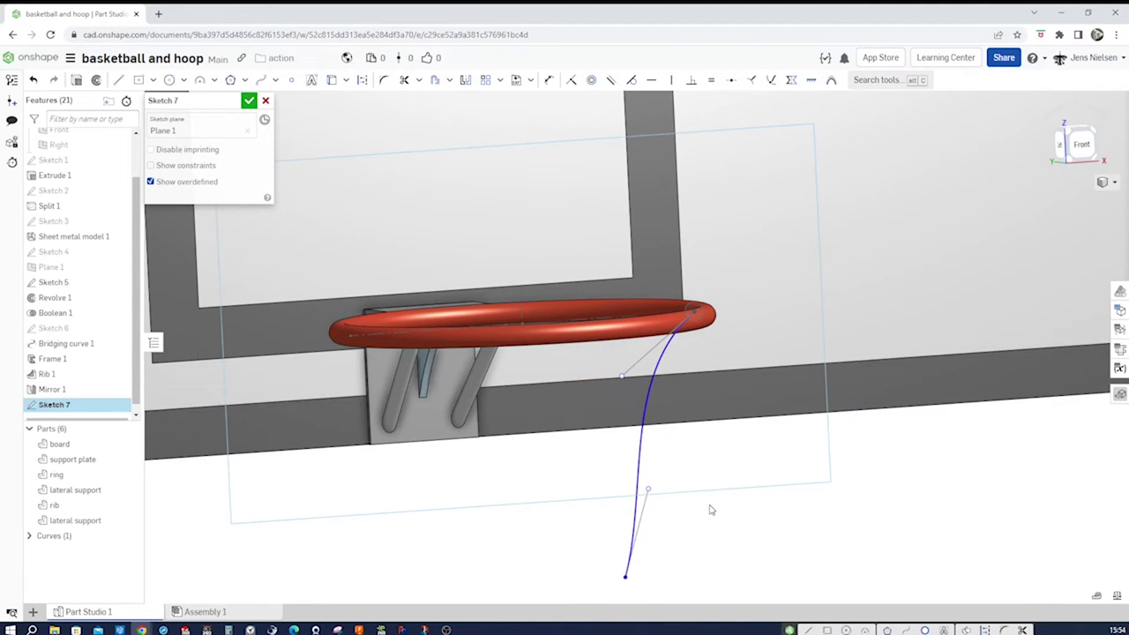
{"action": "left_click_drag", "start_coordinate": [648, 489], "coordinate": [615, 482]}
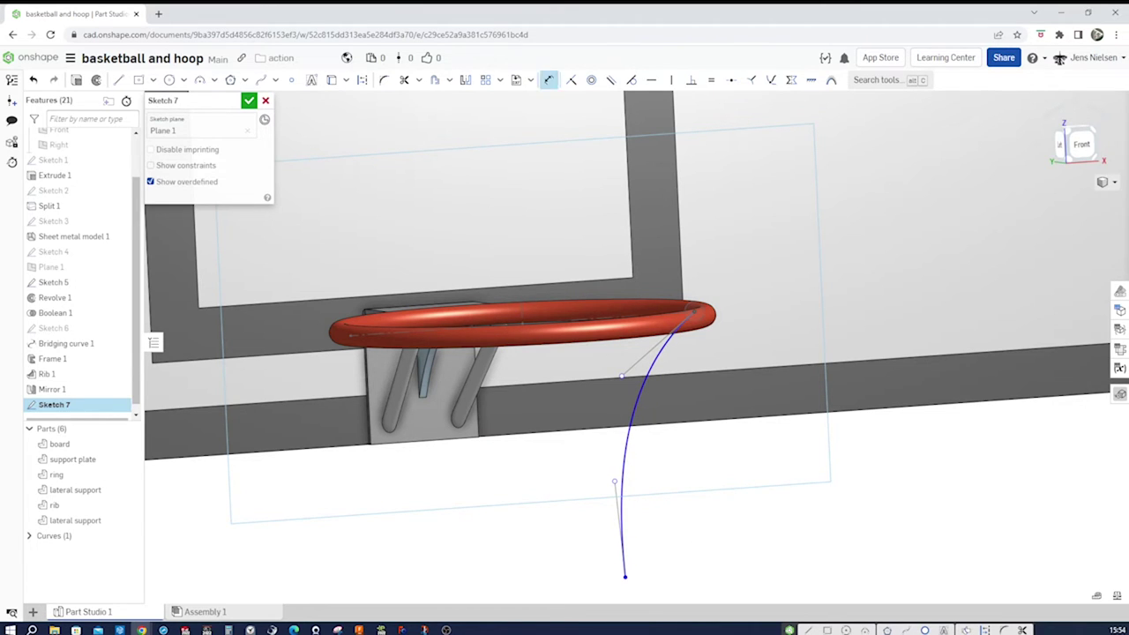
- Dimension the vertical distance between the spline's endpoints at 344 mm
{"action": "left_click", "coordinate": [694, 312]}
{"action": "left_click", "coordinate": [624, 577]}
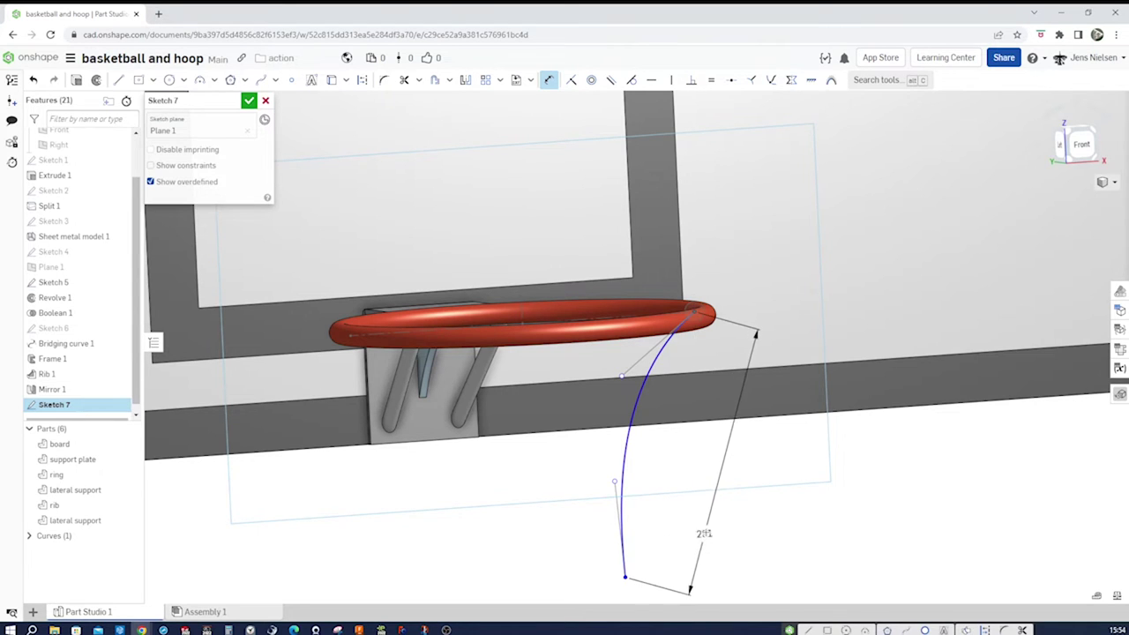
{"action": "left_click", "coordinate": [711, 527]}
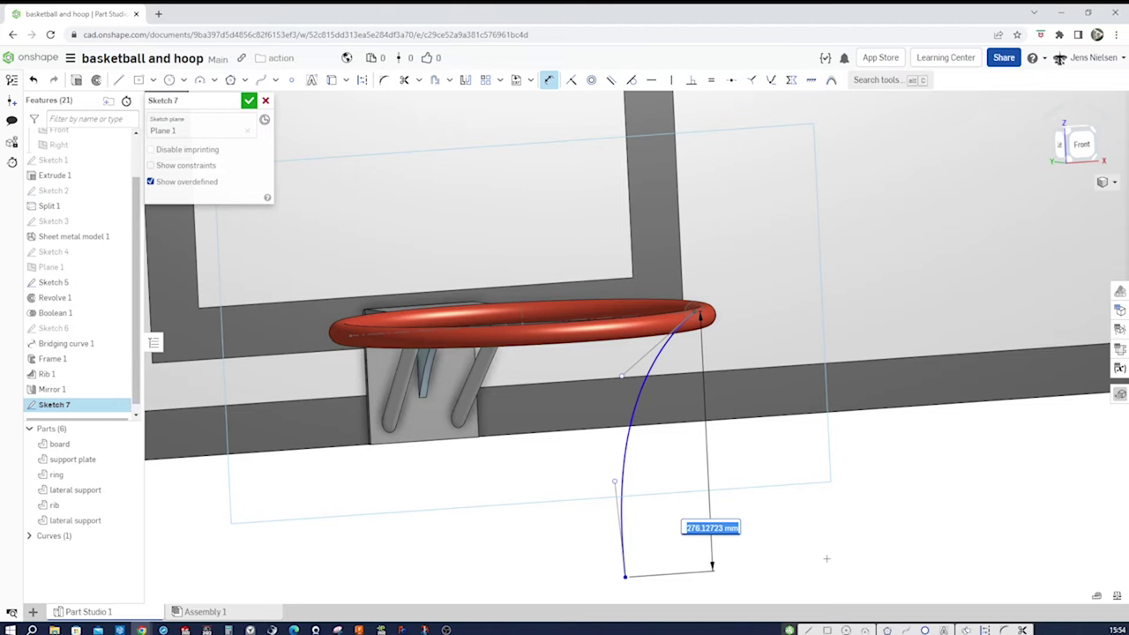
{"action": "type", "text": "344"}
{"action": "key", "text": "Return"}
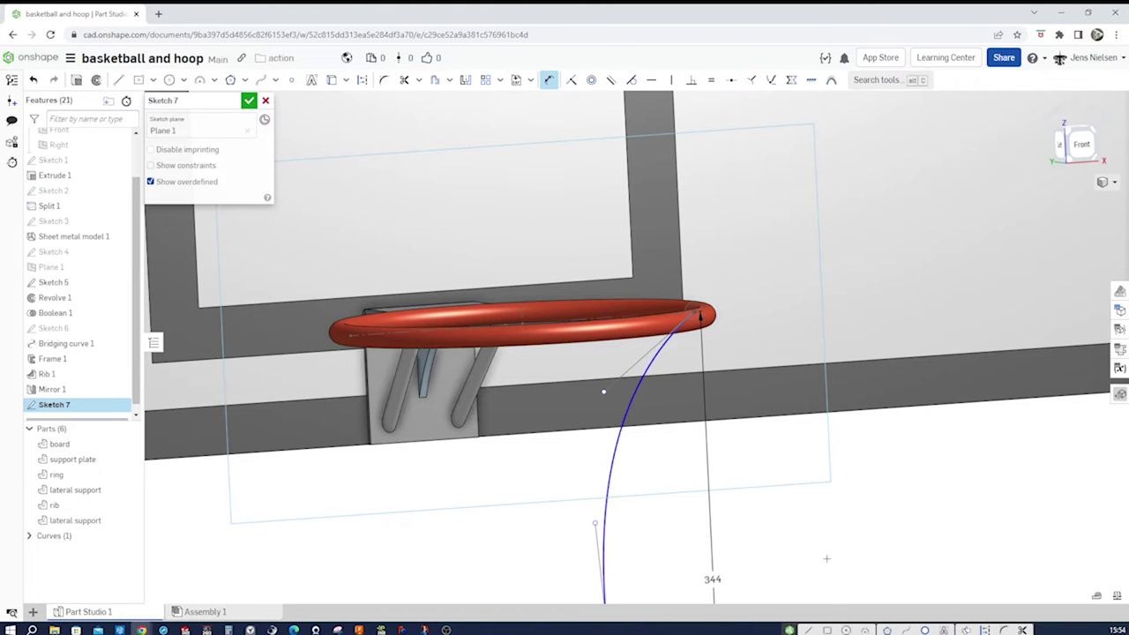
- Dimension the angle between the spline's upper and lower tangent handles at 135°
{"action": "scroll", "coordinate": [826, 558], "scroll_direction": "down", "scroll_amount": 2}
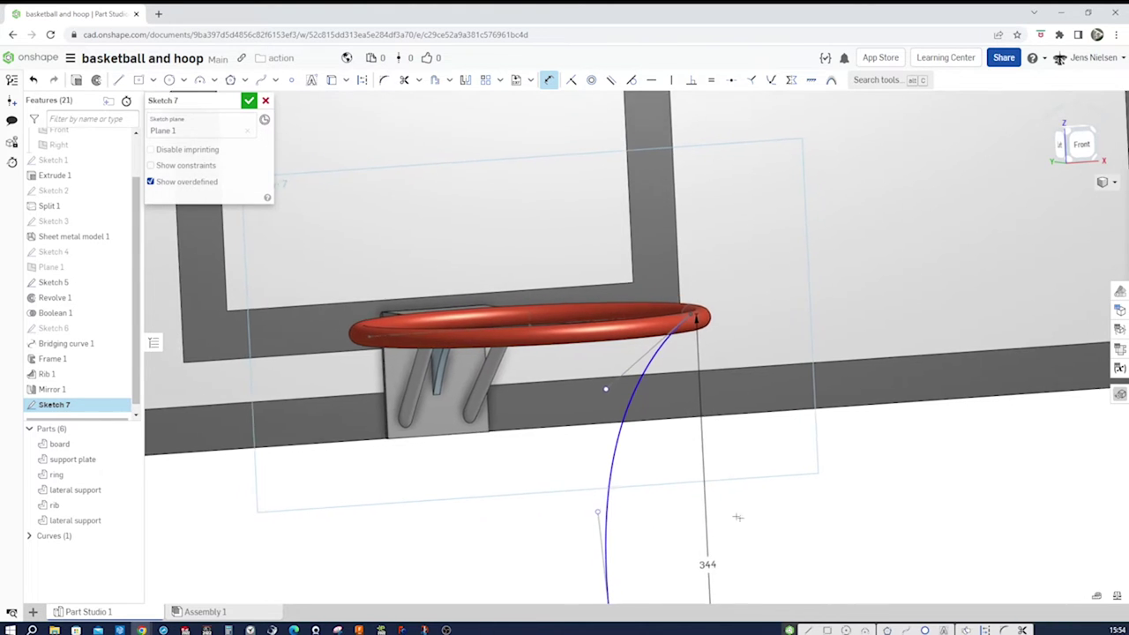
{"action": "left_click", "coordinate": [619, 321]}
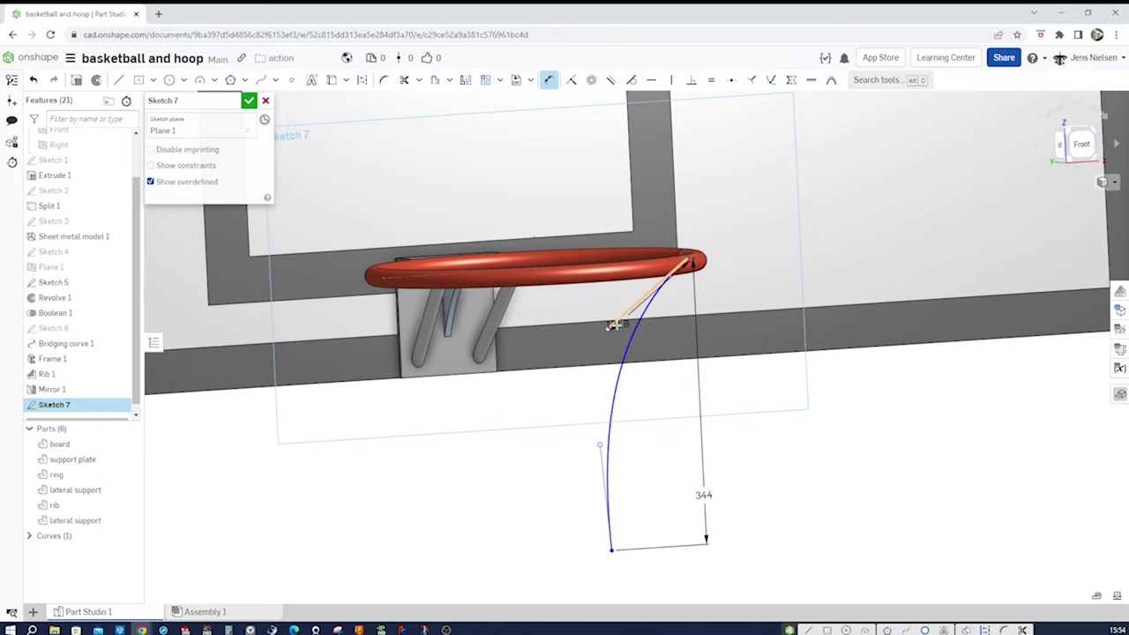
{"action": "left_click", "coordinate": [603, 458]}
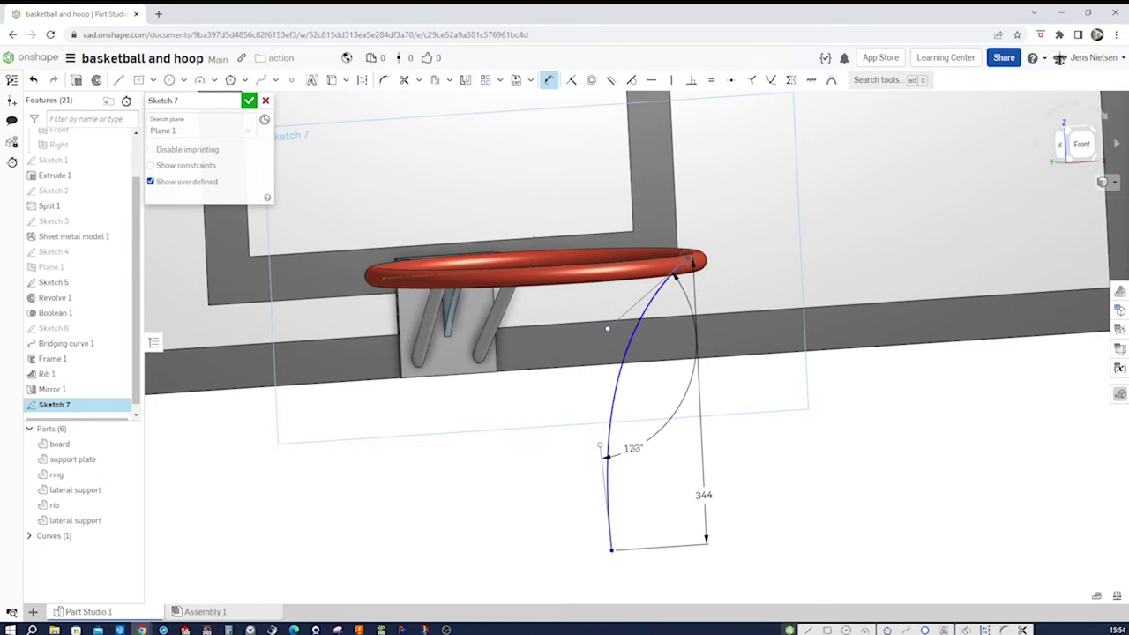
{"action": "left_click", "coordinate": [605, 451]}
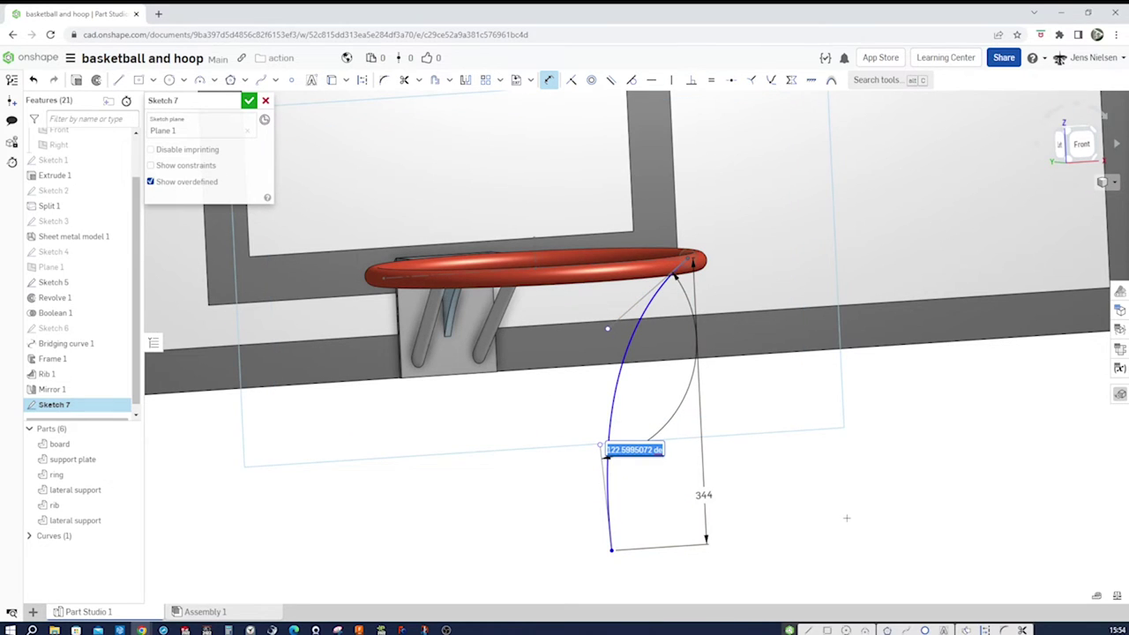
{"action": "type", "text": "135"}
{"action": "key", "text": "Return"}
{"action": "key", "text": "Escape"}
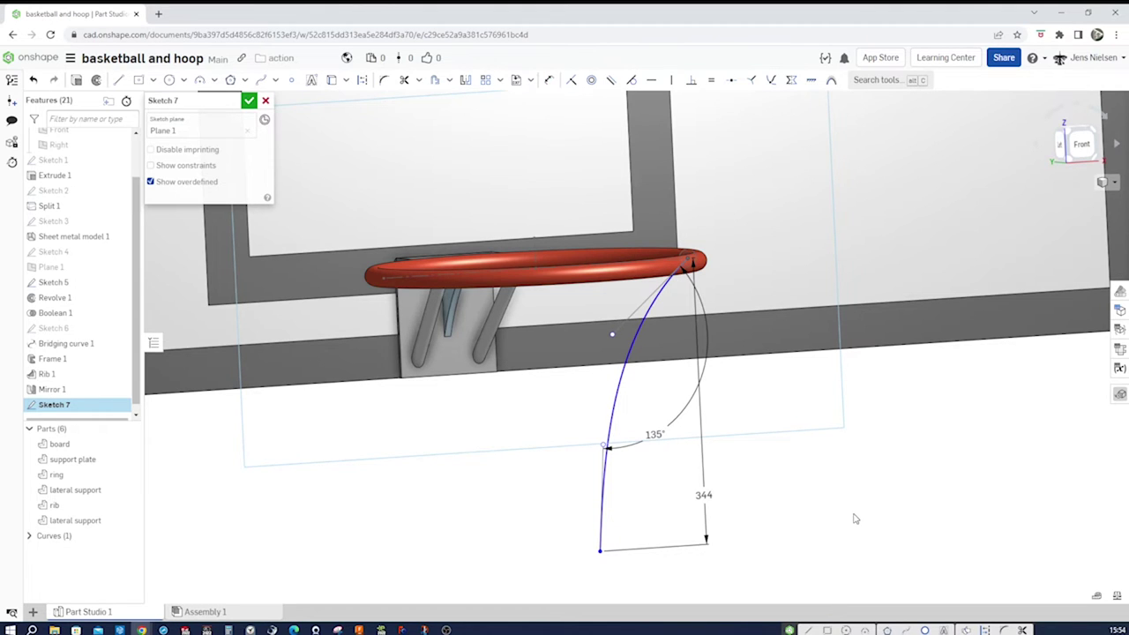
- Constrain the spline's lower tangent handle to be vertical
{"action": "key", "text": "v"}
{"action": "scroll", "coordinate": [614, 360], "scroll_direction": "up", "scroll_amount": 2}
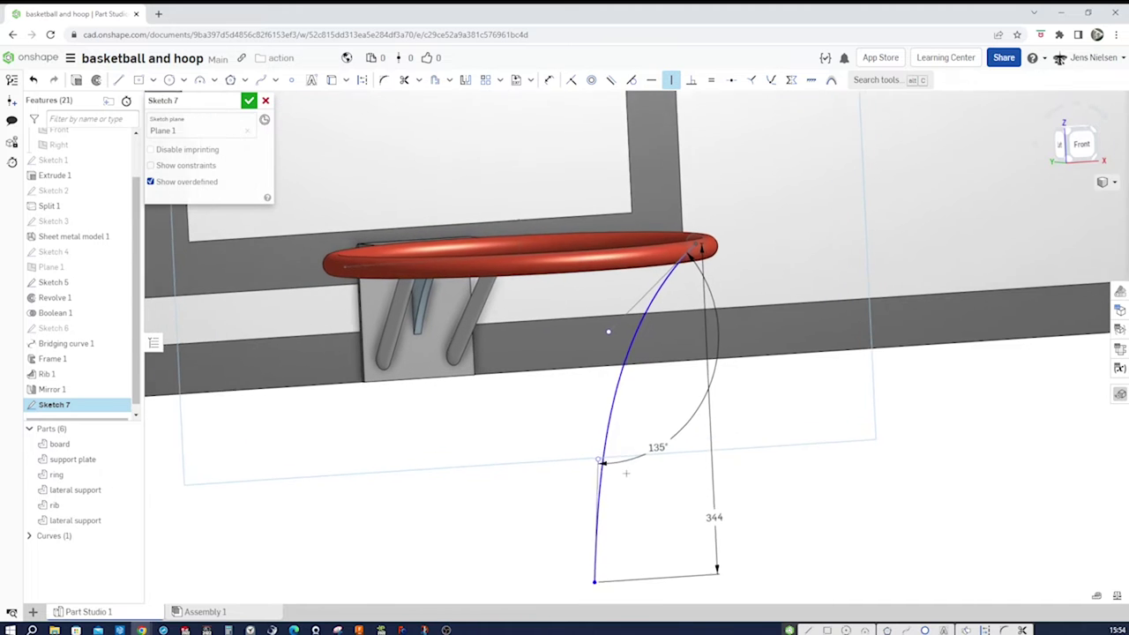
{"action": "left_click", "coordinate": [599, 481]}
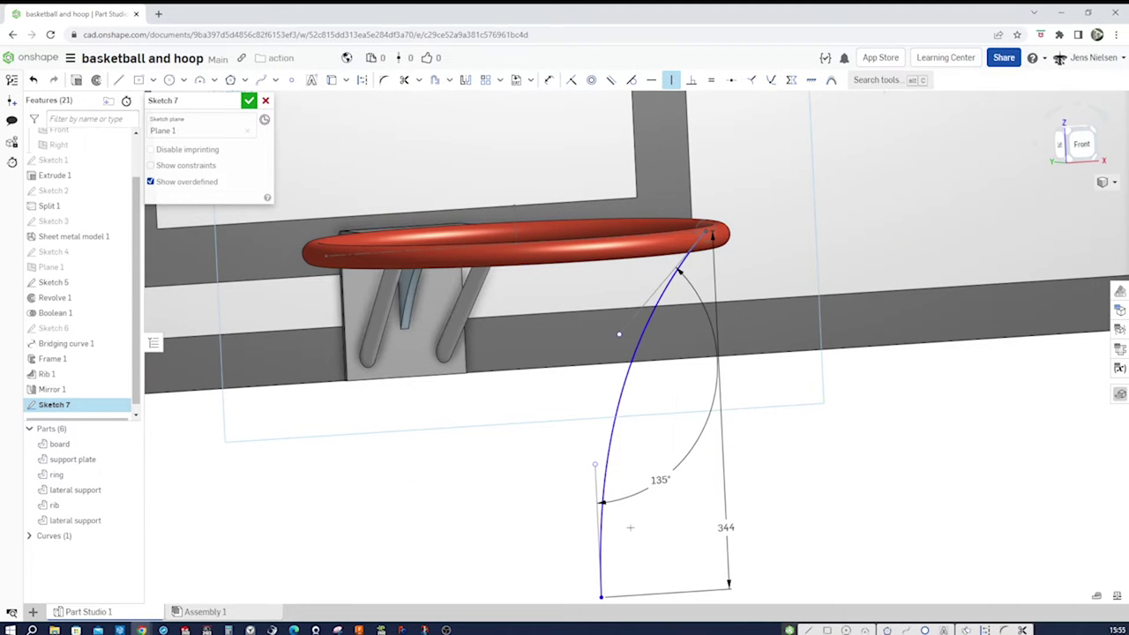
{"action": "scroll", "coordinate": [638, 530], "scroll_direction": "down", "scroll_amount": 3}
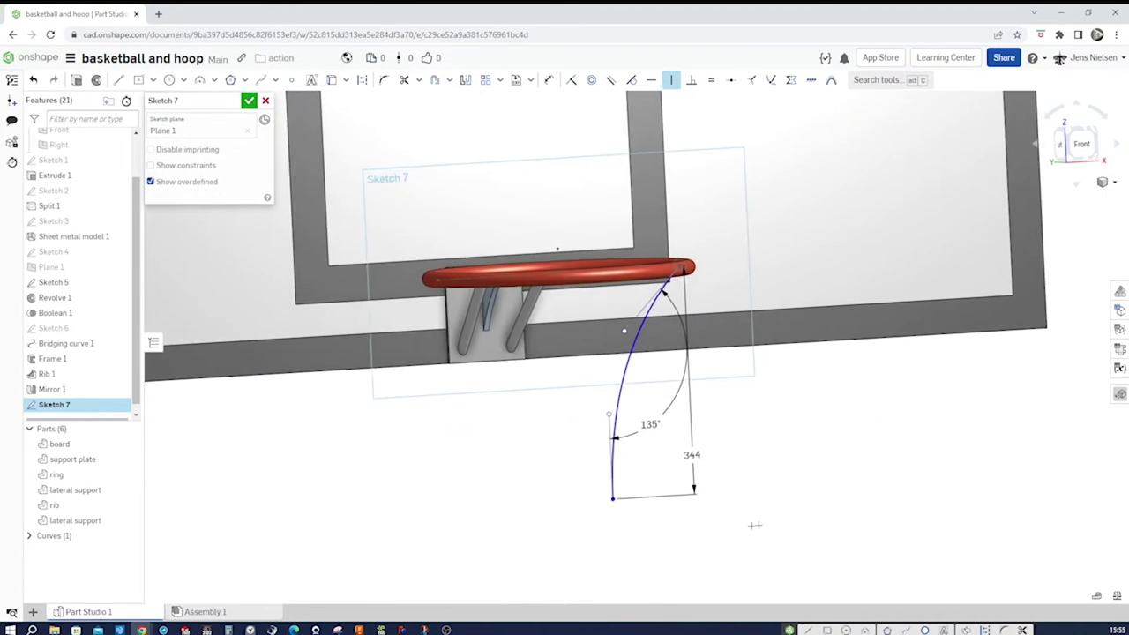
- Sketch a vertical construction line from the ring's centre down to just below the level of the spline's lower end
{"action": "key", "text": "Escape"}
{"action": "key", "text": "l"}
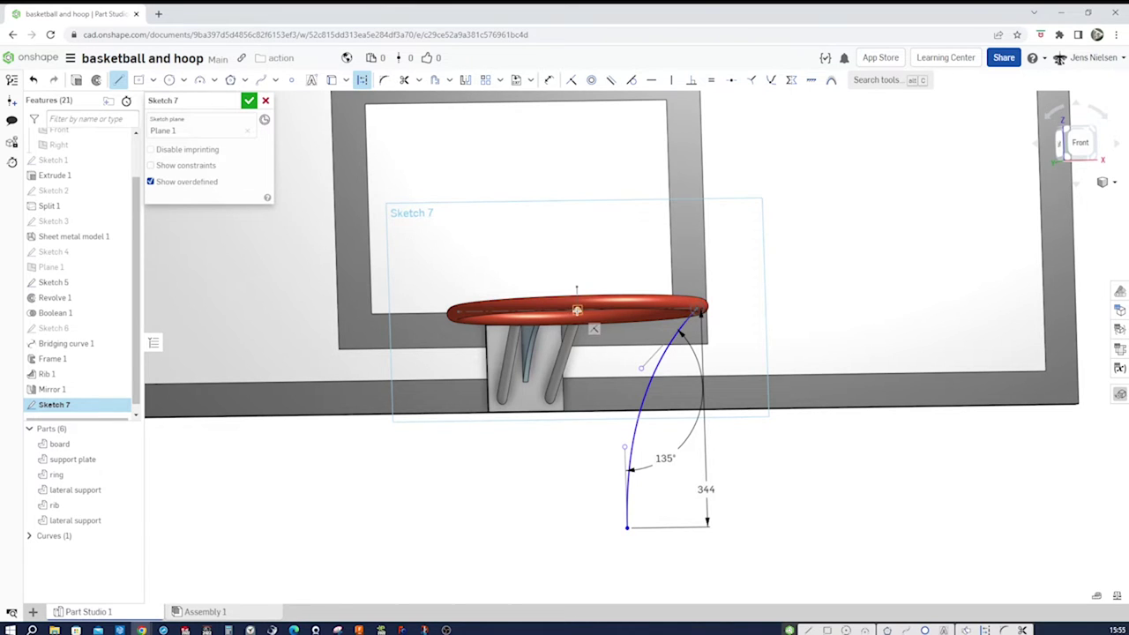
{"action": "left_click", "coordinate": [576, 310]}
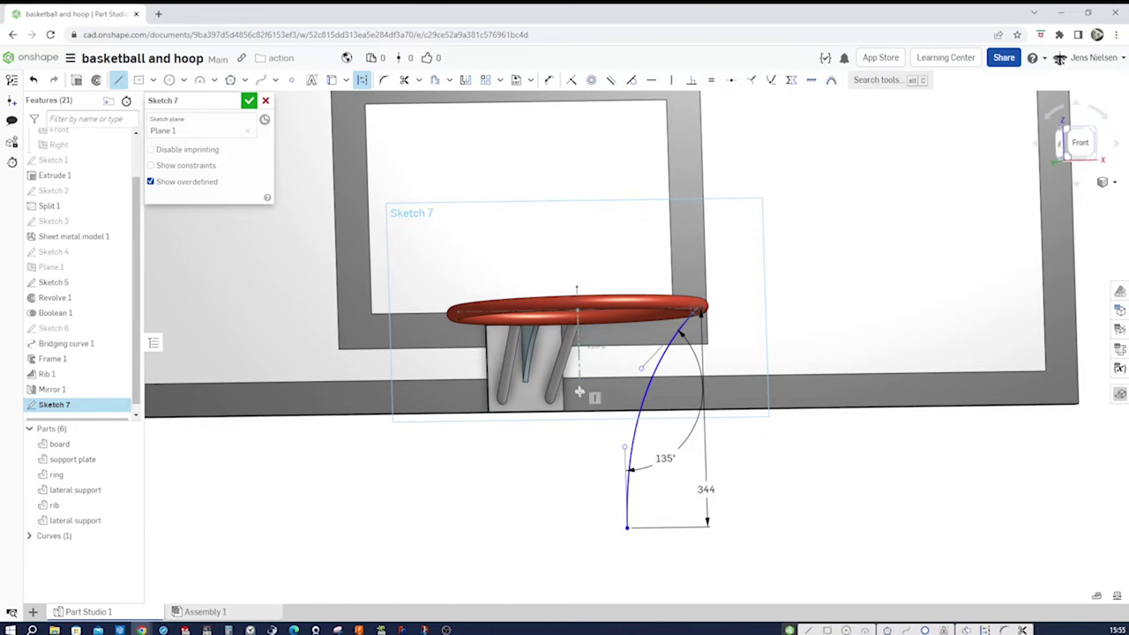
{"action": "left_click", "coordinate": [582, 534]}
{"action": "key", "text": "Escape"}
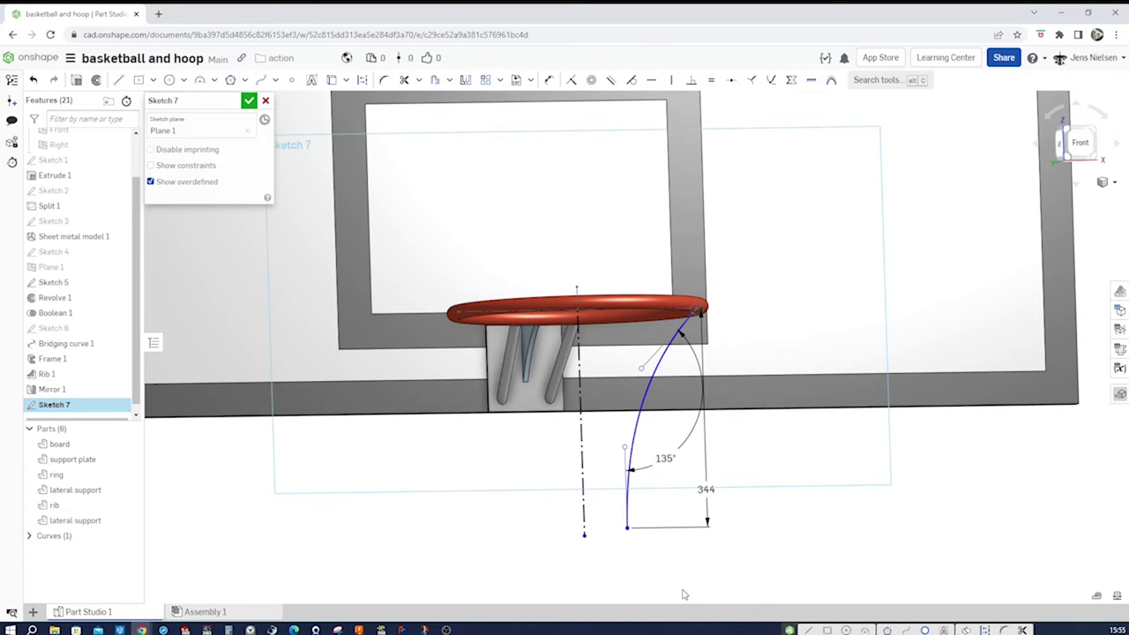
- Dimension the spline's lower endpoint across the centreline with a diameter of 202 mm
{"action": "key", "text": "d"}
{"action": "left_click", "coordinate": [627, 528]}
{"action": "left_click", "coordinate": [583, 517]}
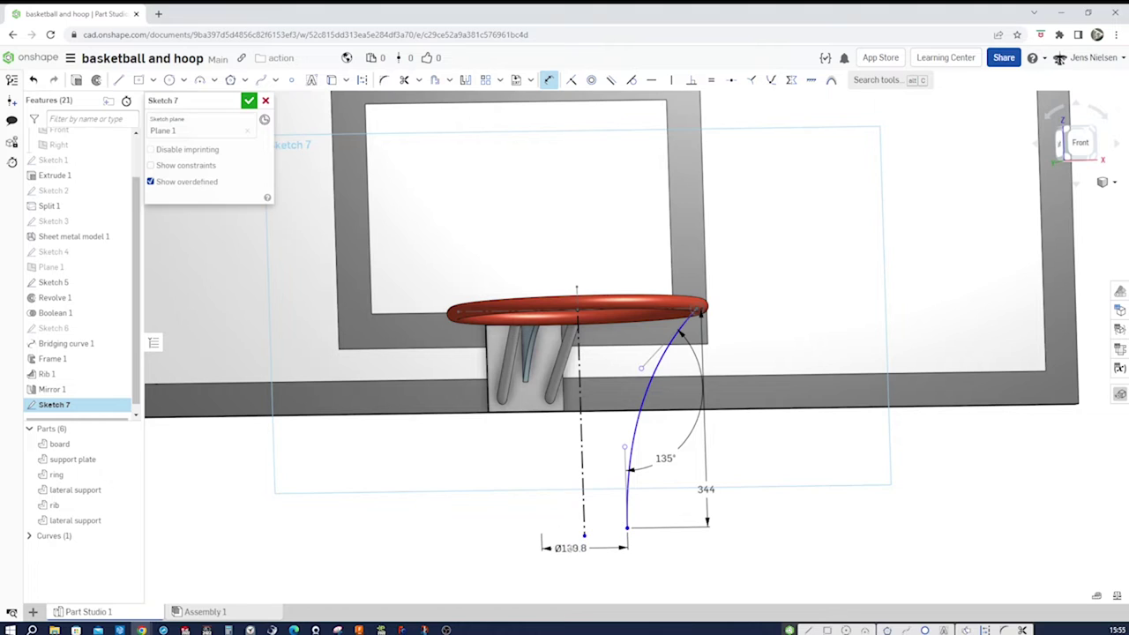
{"action": "left_click", "coordinate": [570, 548]}
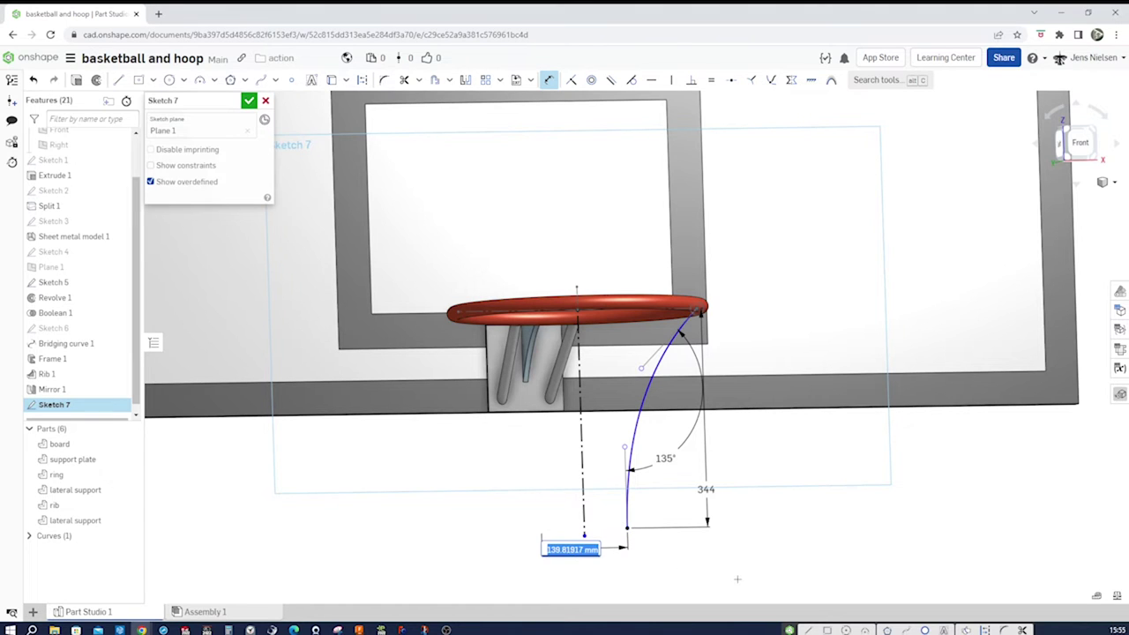
{"action": "type", "text": "202"}
{"action": "key", "text": "Return"}
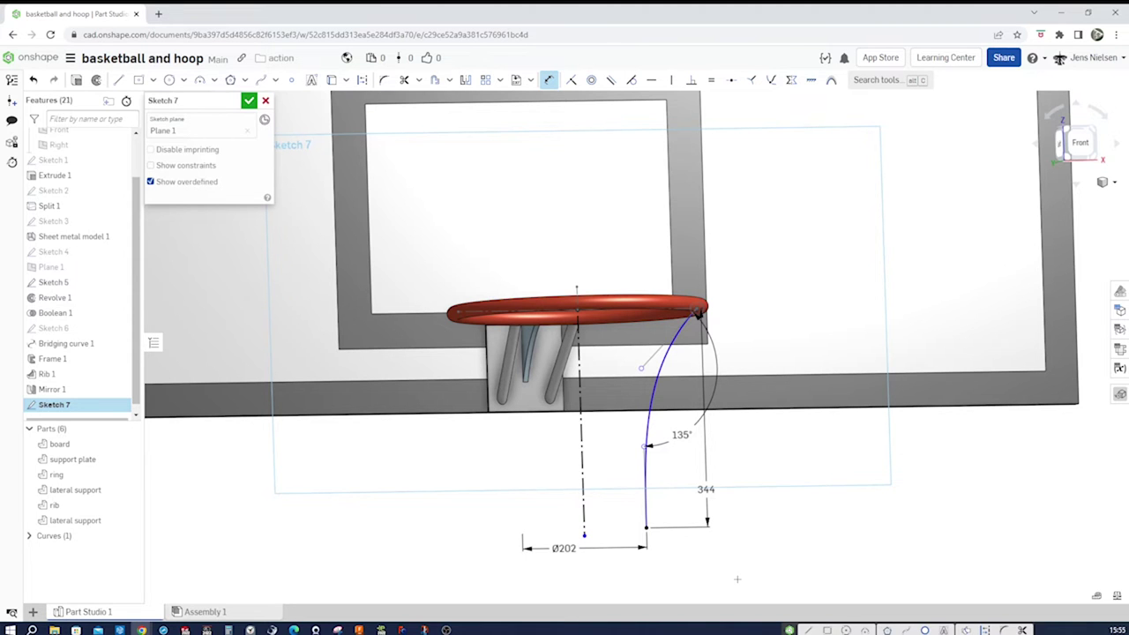
- Set the length of the spline's upper tangent handle to 144 mm
{"action": "scroll", "coordinate": [646, 389], "scroll_direction": "up", "scroll_amount": 3}
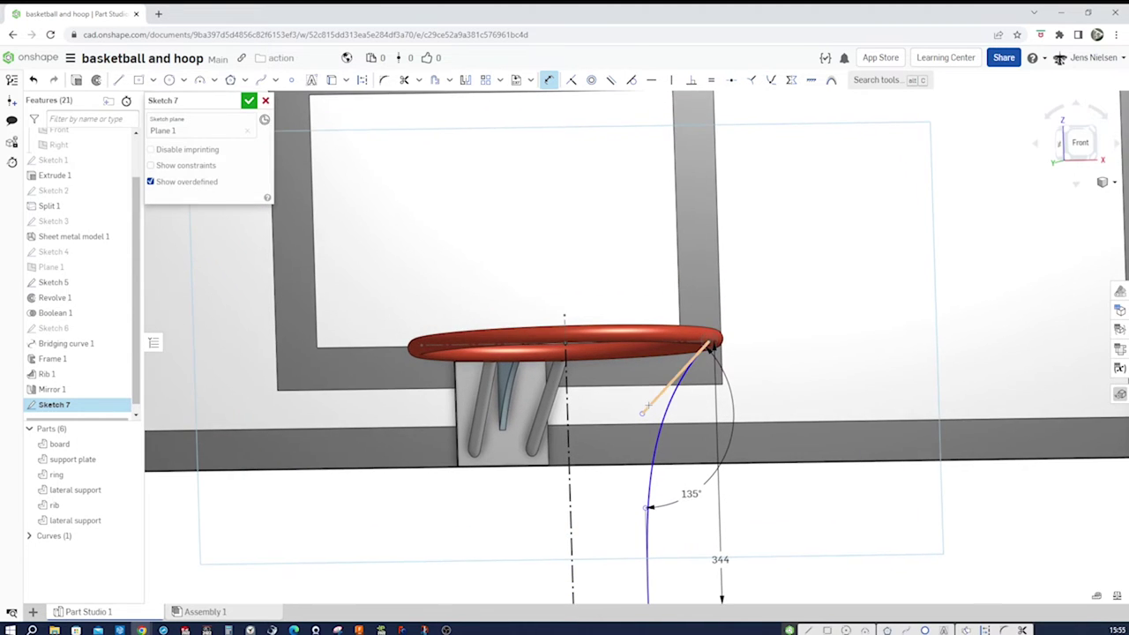
{"action": "left_click", "coordinate": [647, 405]}
{"action": "left_click", "coordinate": [642, 404]}
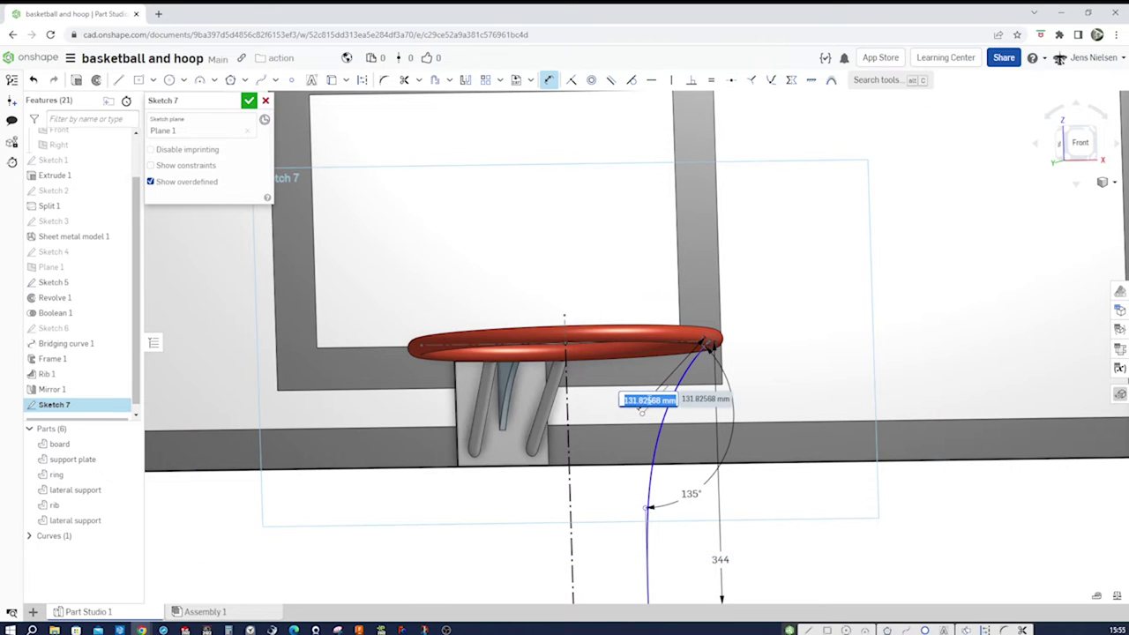
{"action": "type", "text": "144"}
{"action": "key", "text": "Return"}
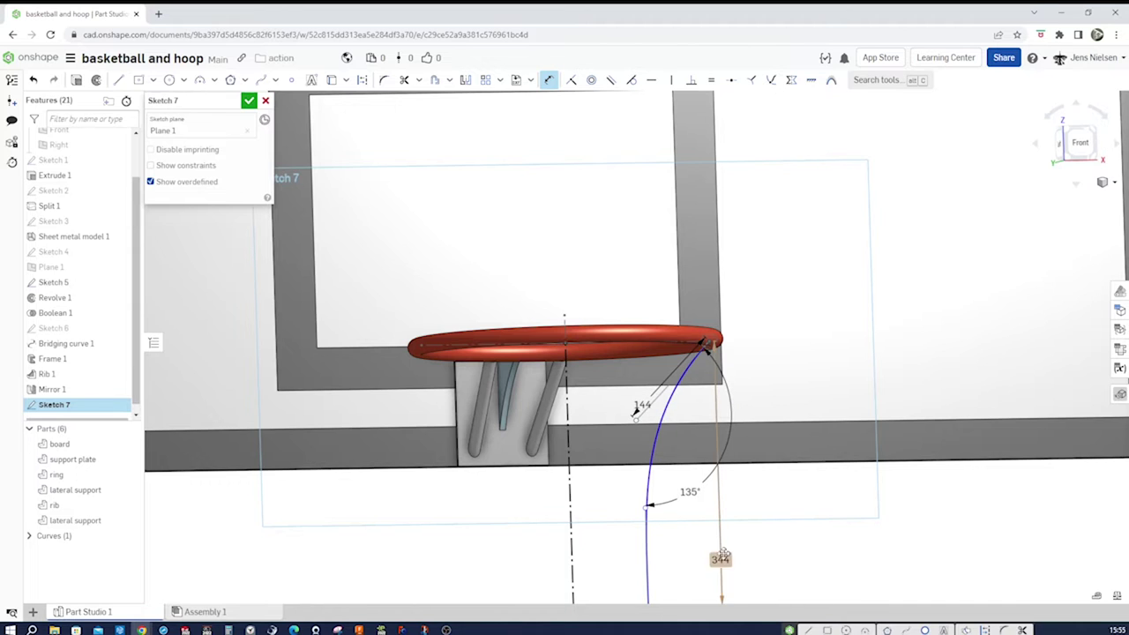
{"action": "scroll", "coordinate": [706, 547], "scroll_direction": "up", "scroll_amount": 2}
{"action": "key", "text": "Escape"}
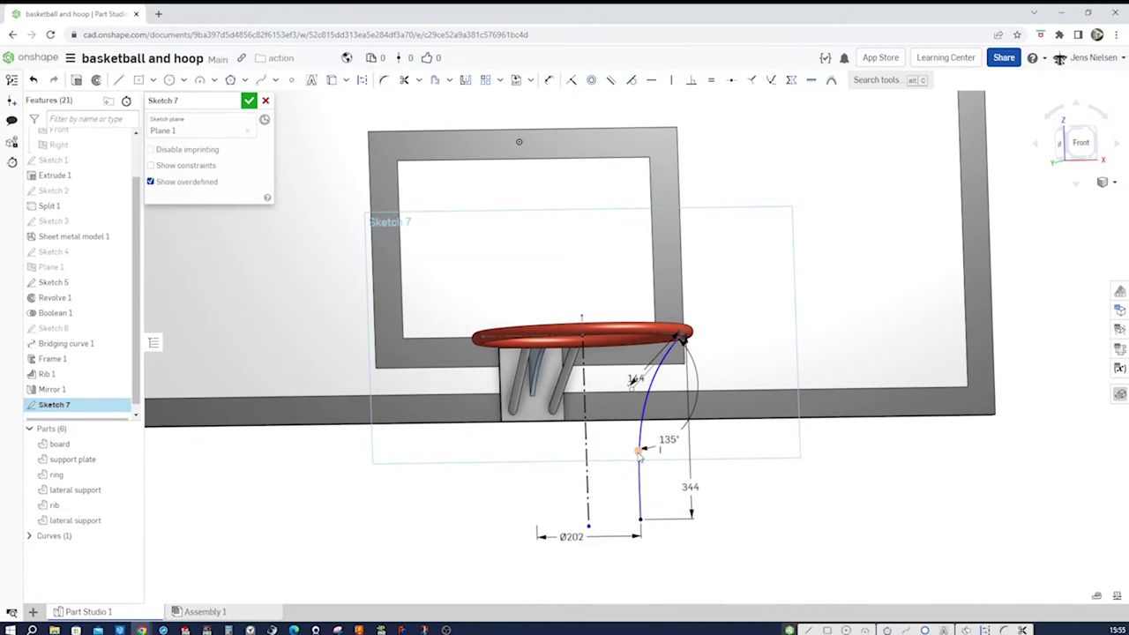
- Constrain the lower tangent handle to equal the upper one in length and finish the sketch
{"action": "mouse_move", "coordinate": [639, 451]}
{"action": "left_mouse_down"}
{"action": "mouse_move", "coordinate": [617, 446]}
{"action": "mouse_move", "coordinate": [622, 458]}
{"action": "left_mouse_up"}
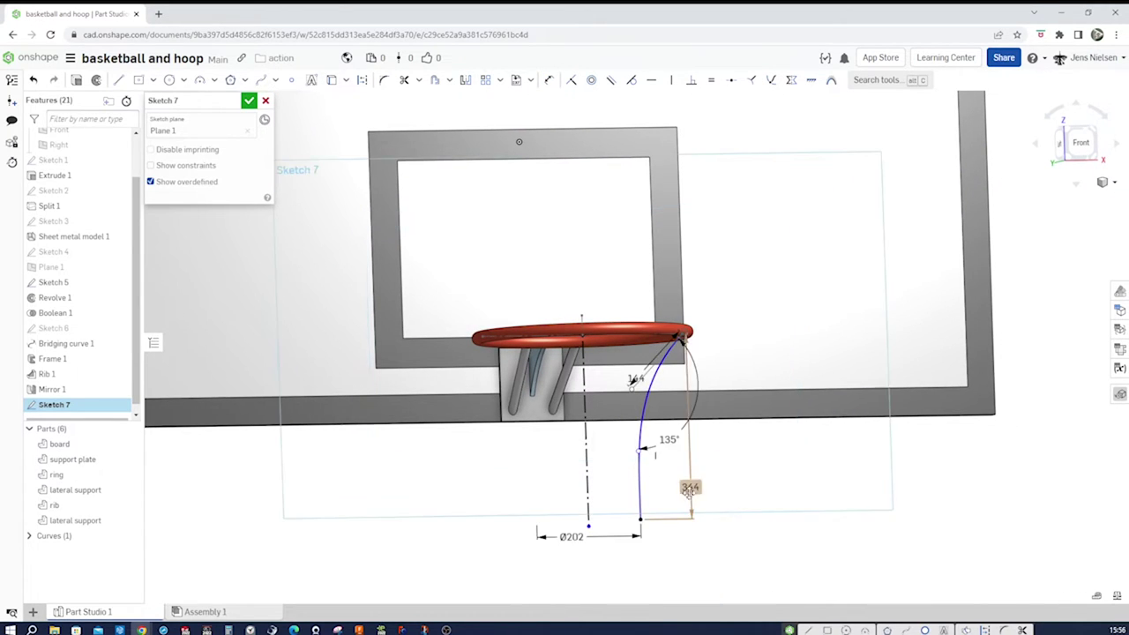
{"action": "key", "text": "e"}
{"action": "scroll", "coordinate": [743, 494], "scroll_direction": "down", "scroll_amount": 3}
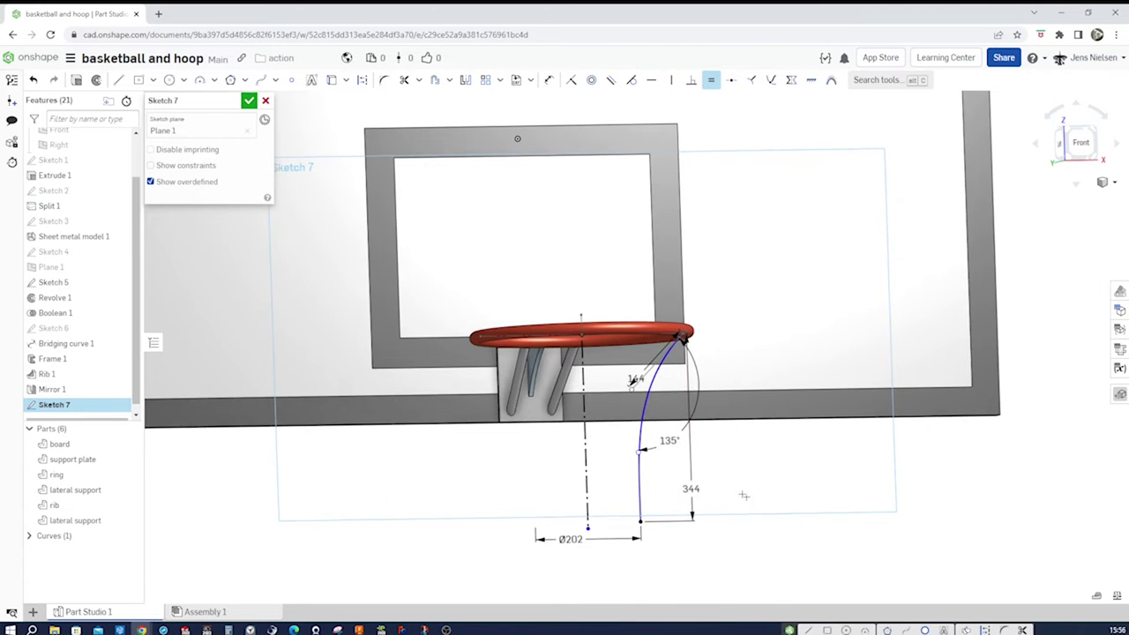
{"action": "scroll", "coordinate": [683, 510], "scroll_direction": "down", "scroll_amount": 3}
{"action": "left_click", "coordinate": [647, 529]}
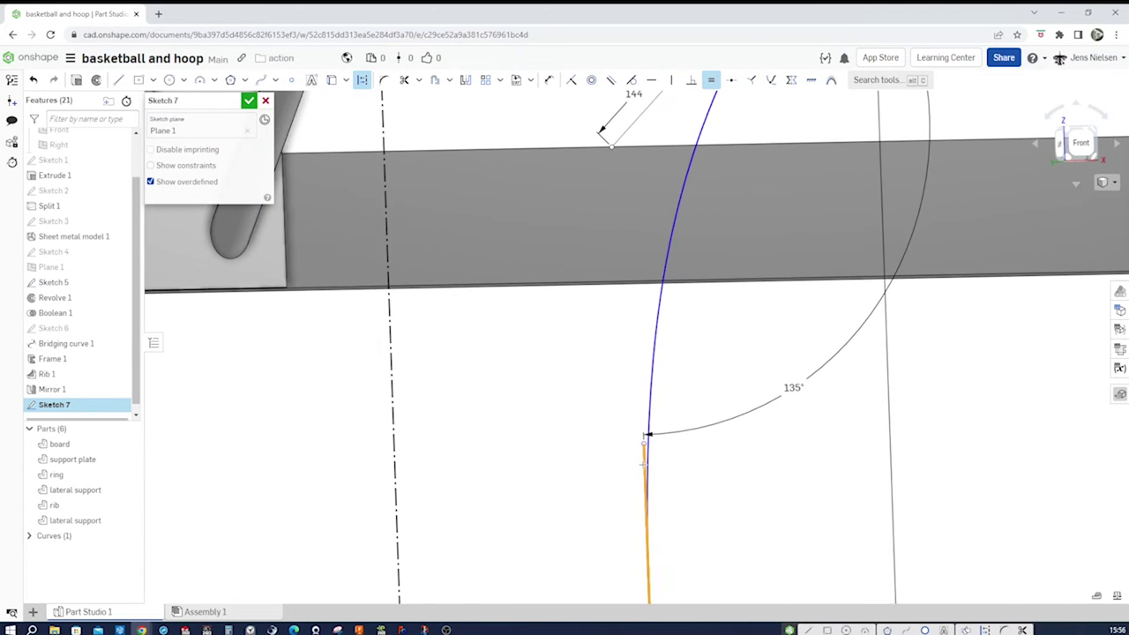
{"action": "scroll", "coordinate": [636, 265], "scroll_direction": "up", "scroll_amount": 1}
{"action": "left_click", "coordinate": [653, 198]}
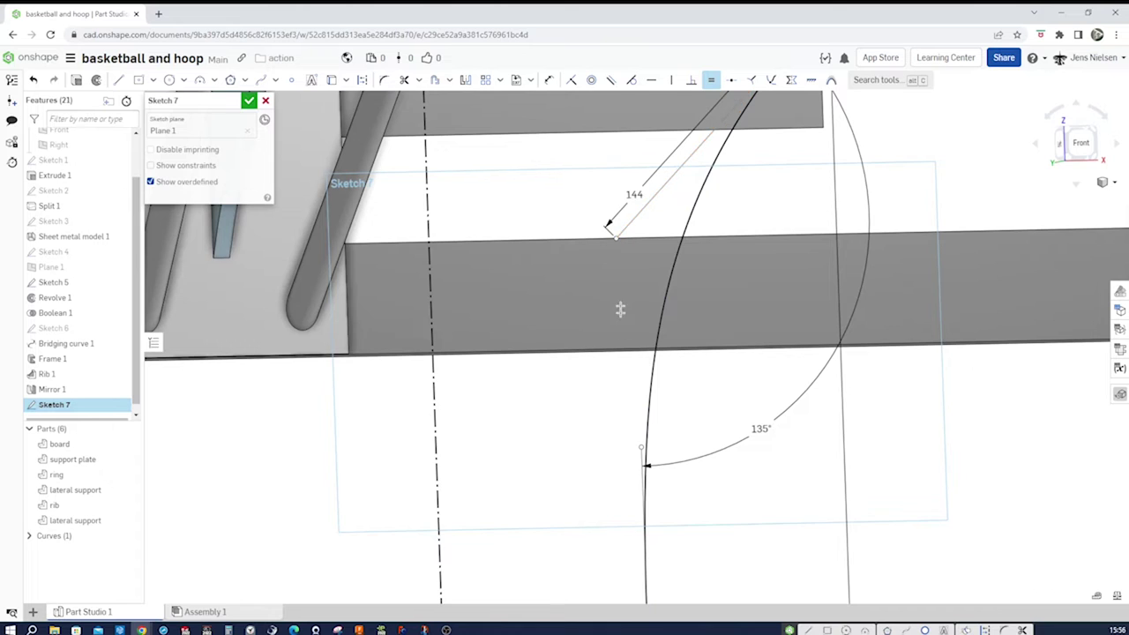
{"action": "scroll", "coordinate": [625, 357], "scroll_direction": "up", "scroll_amount": 3}
{"action": "scroll", "coordinate": [713, 431], "scroll_direction": "down", "scroll_amount": 1}
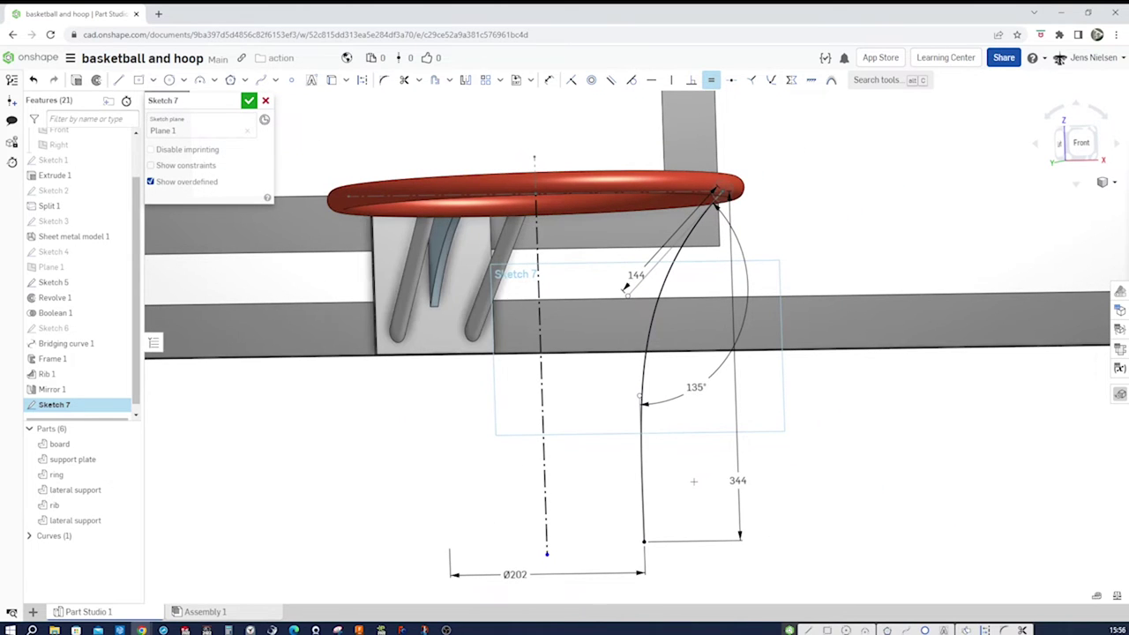
{"action": "left_click", "coordinate": [250, 102]}
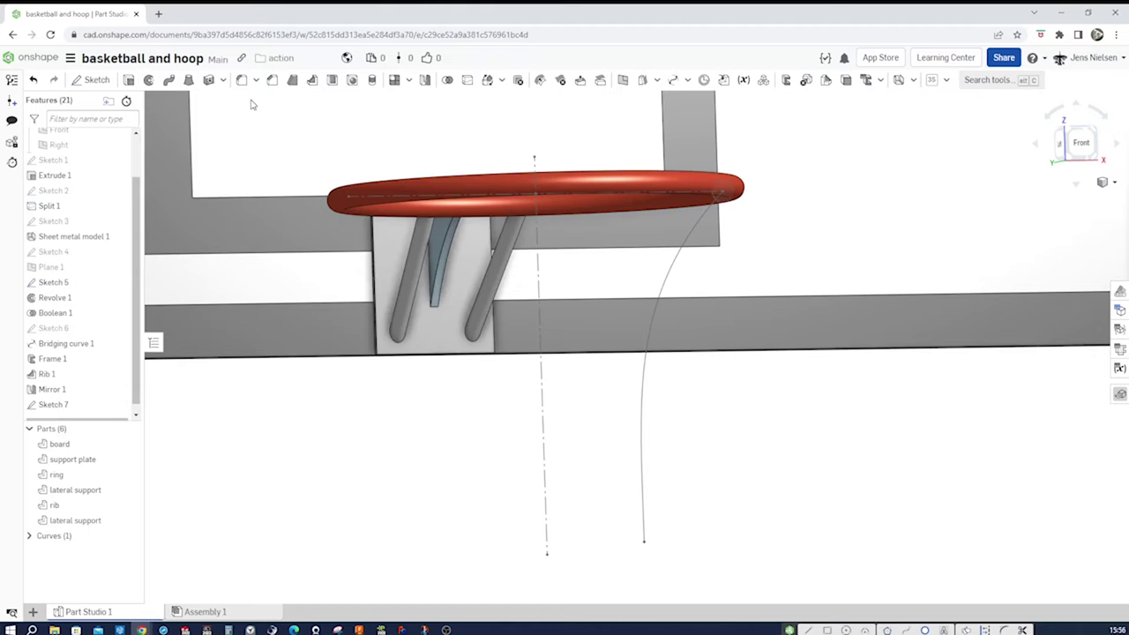
- Revolve the spline as a new surface a full turn around the vertical centreline
{"action": "left_click", "coordinate": [148, 80]}
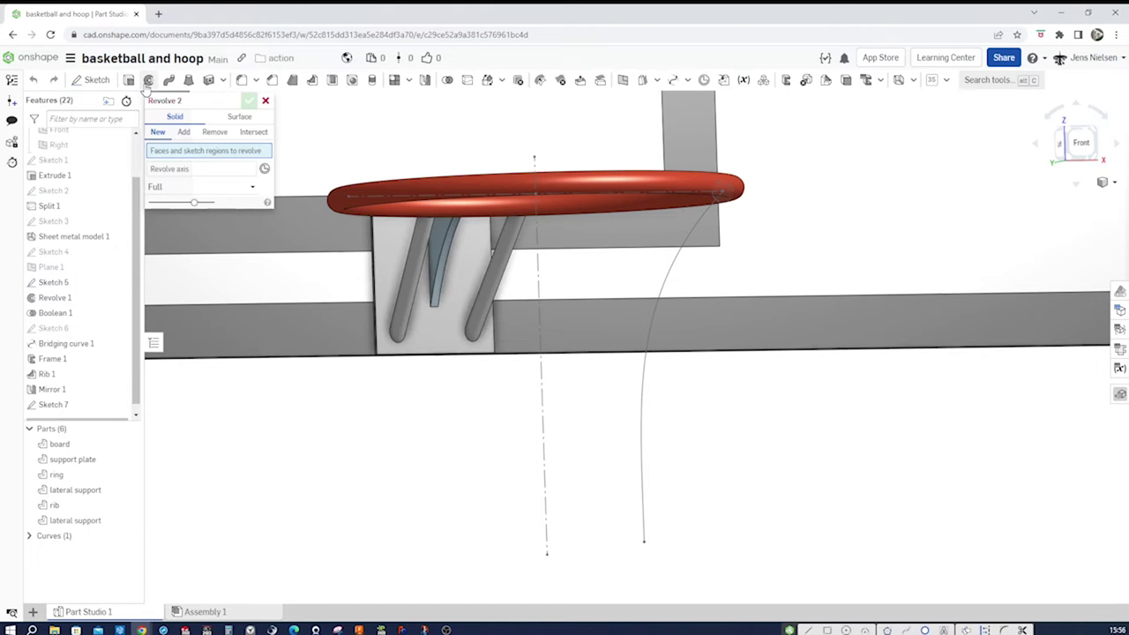
{"action": "left_click", "coordinate": [236, 117]}
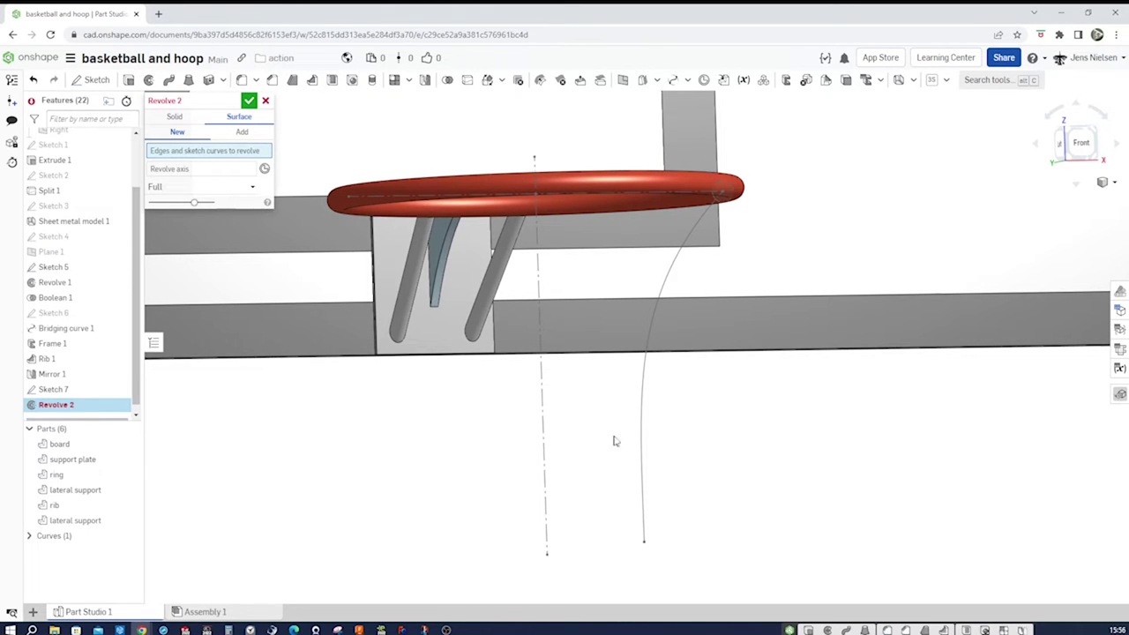
{"action": "left_click", "coordinate": [647, 454]}
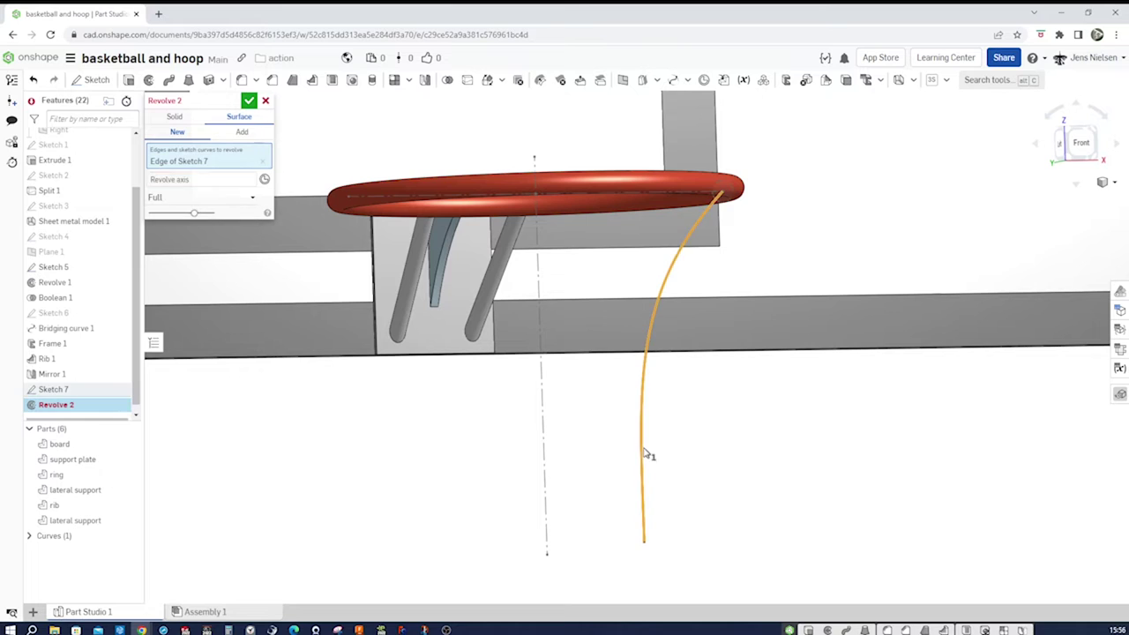
{"action": "left_click", "coordinate": [212, 183]}
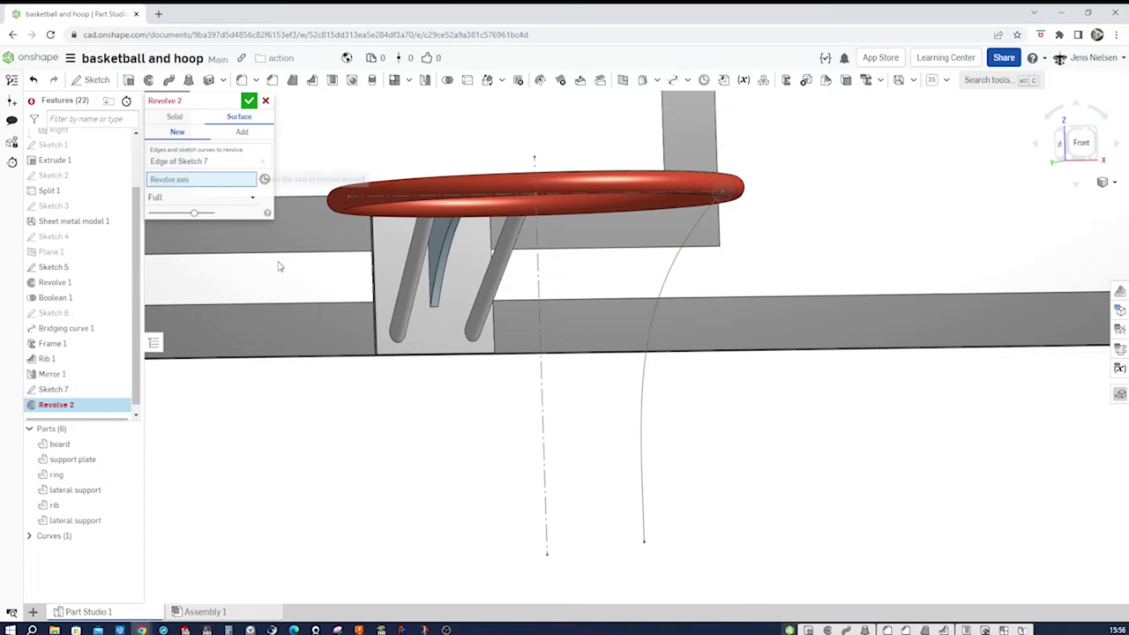
{"action": "left_click", "coordinate": [542, 439]}
{"action": "left_click", "coordinate": [249, 101]}
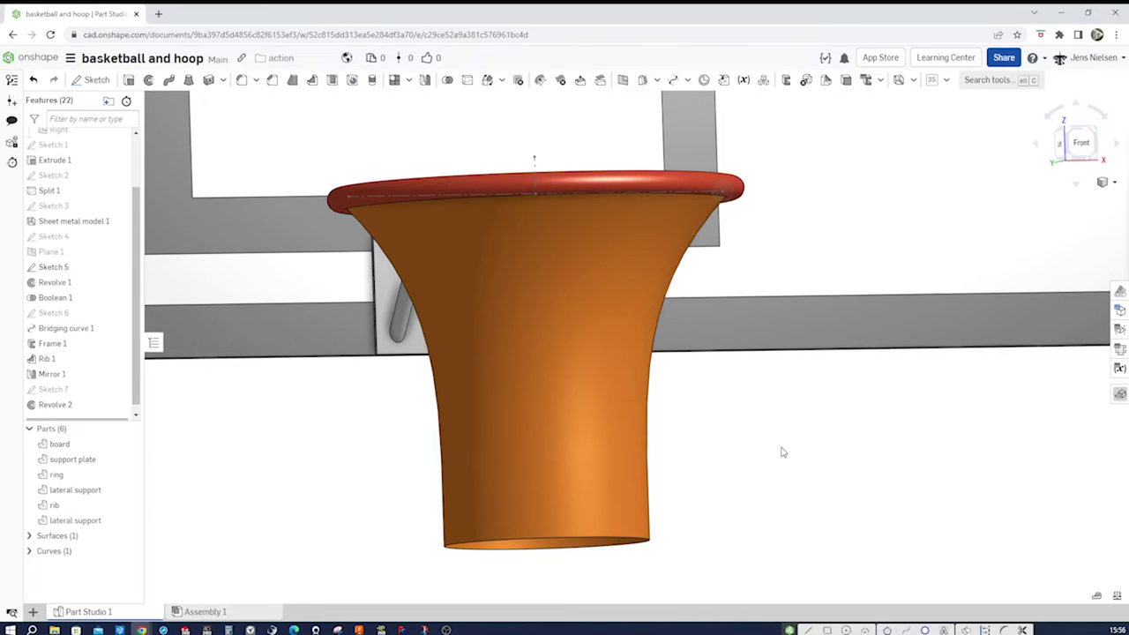
- Start a sketch on Plane 1 and draw a two-point spline from the ring profile's centre to just below the net surface's bottom edge
{"action": "key", "text": "Down"}
{"action": "key", "text": "Down"}
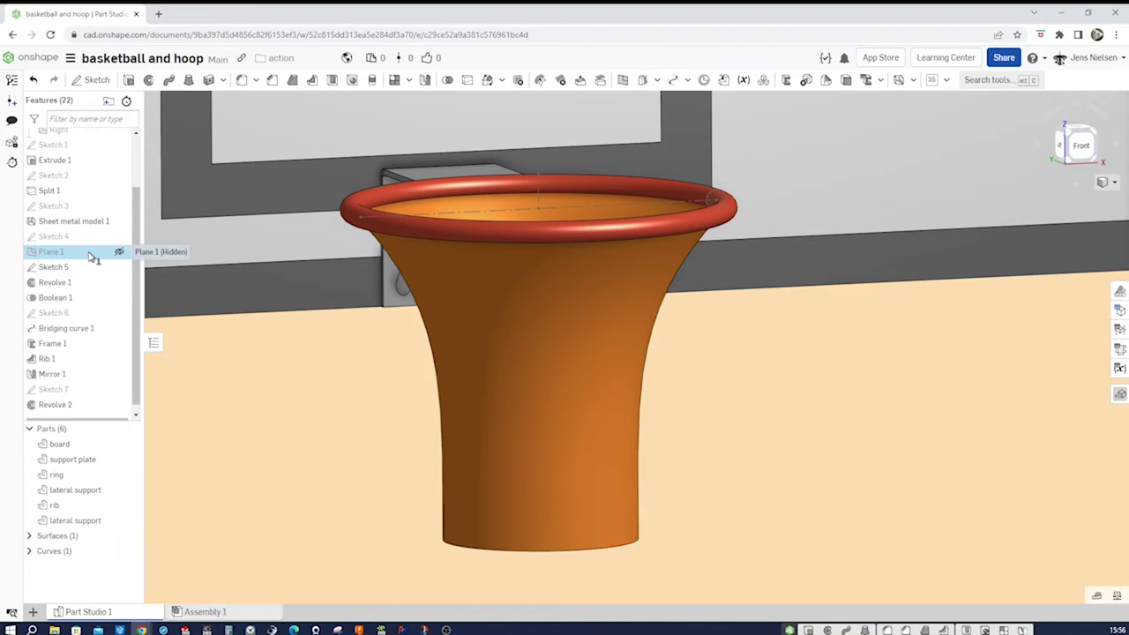
{"action": "right_click", "coordinate": [92, 252]}
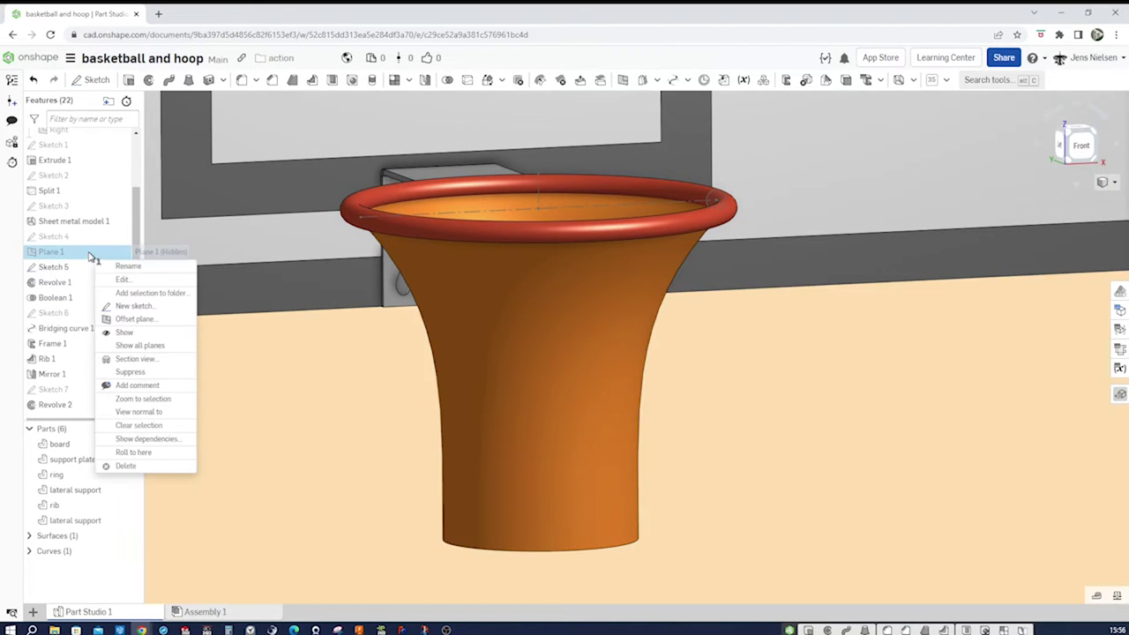
{"action": "left_click", "coordinate": [154, 310]}
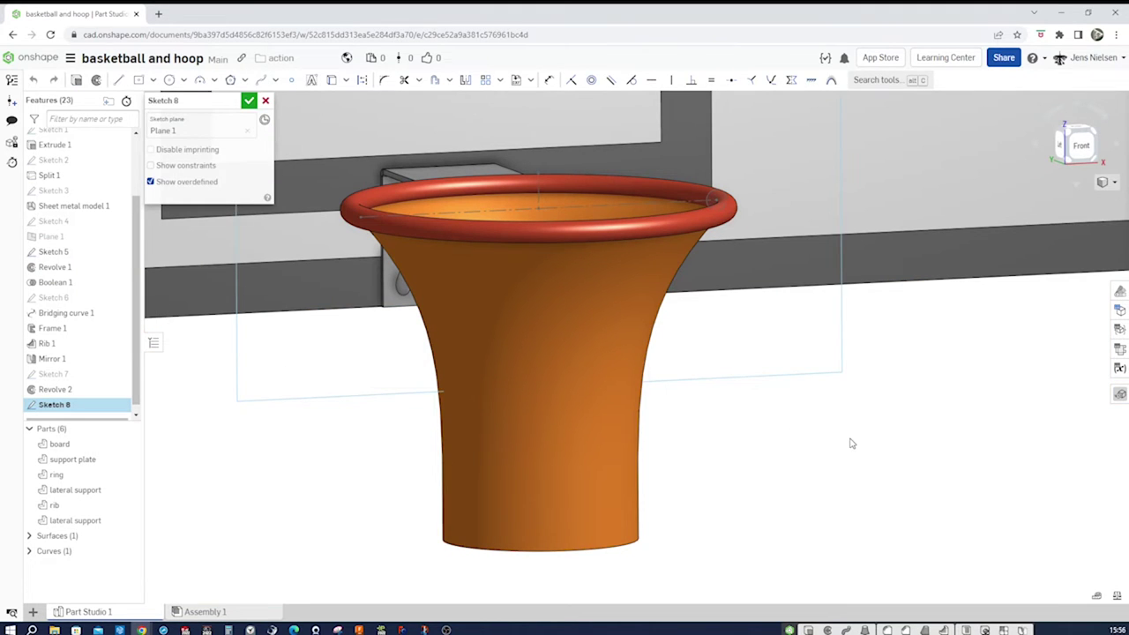
{"action": "key", "text": "s"}
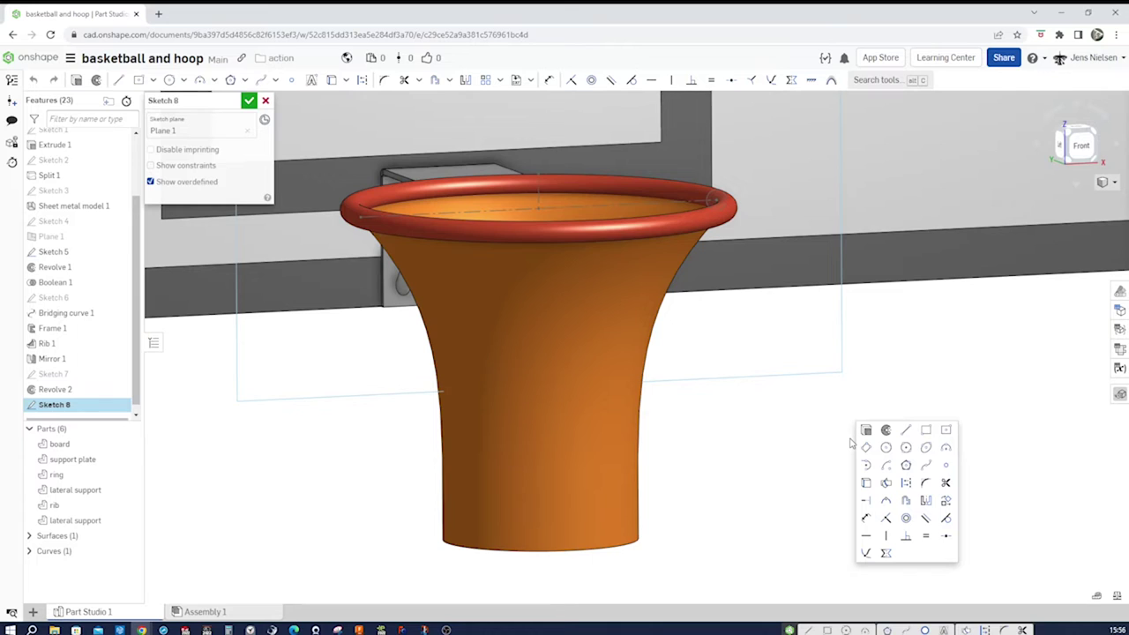
{"action": "left_click", "coordinate": [926, 466]}
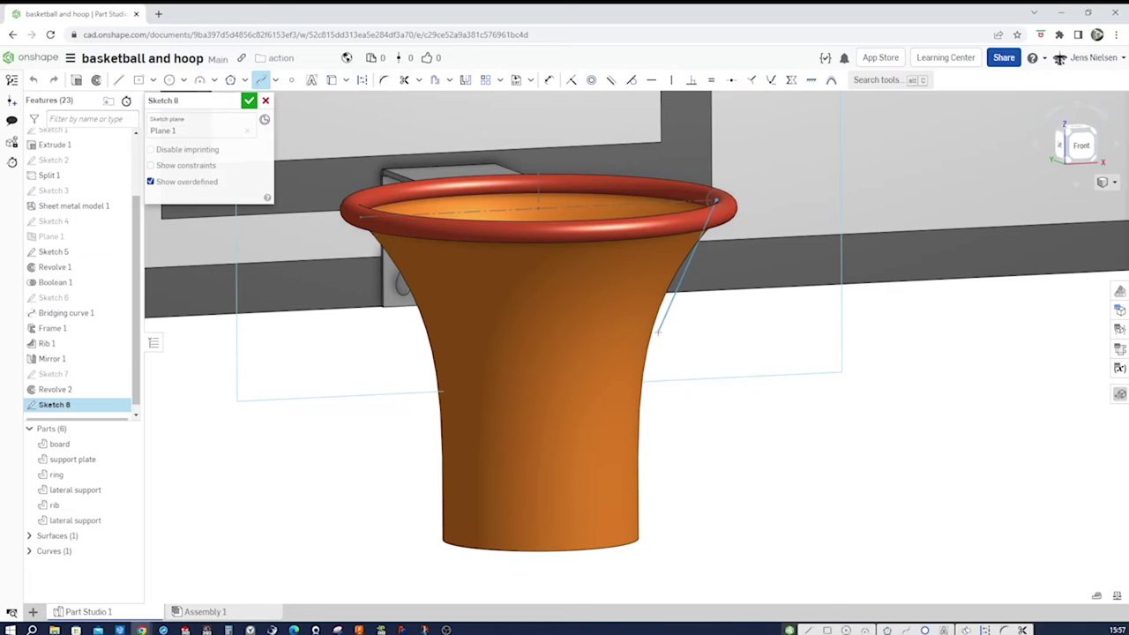
{"action": "left_click", "coordinate": [715, 201]}
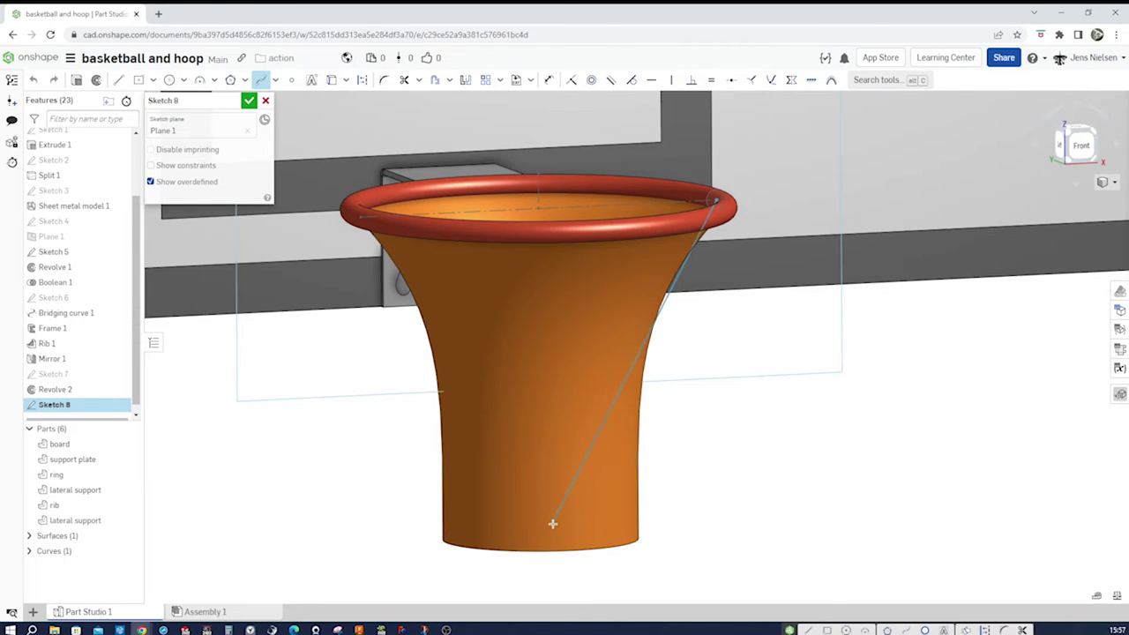
{"action": "double_click", "coordinate": [549, 569]}
{"action": "key", "text": "n"}
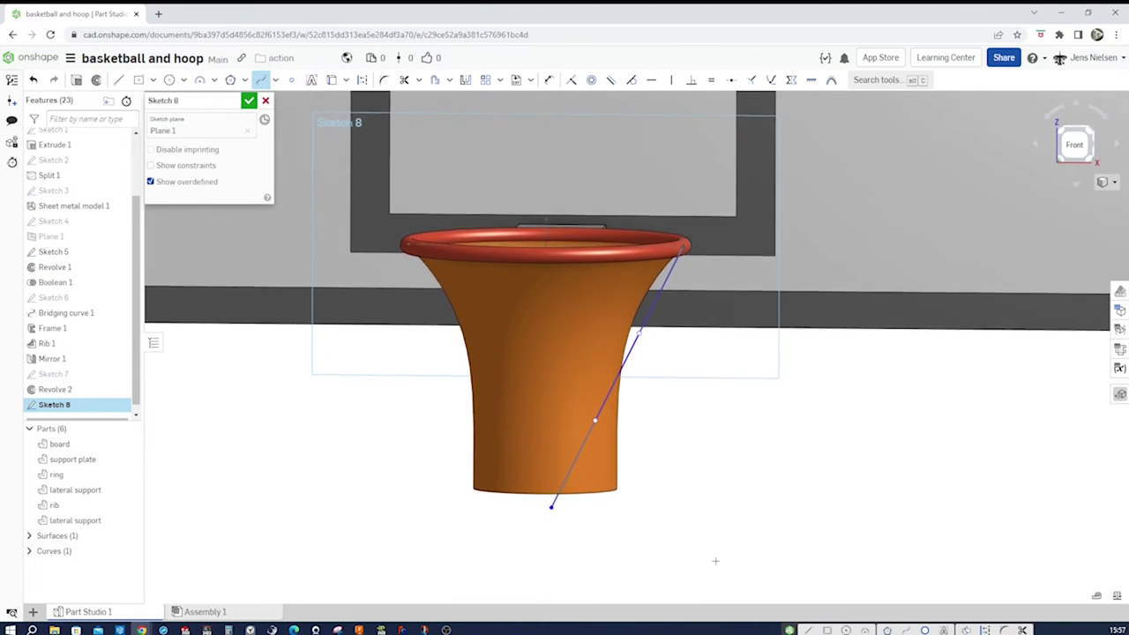
- Align the spline's lower endpoint vertically with the ring's centre and make it coincident with the net surface's bottom edge
{"action": "key", "text": "v"}
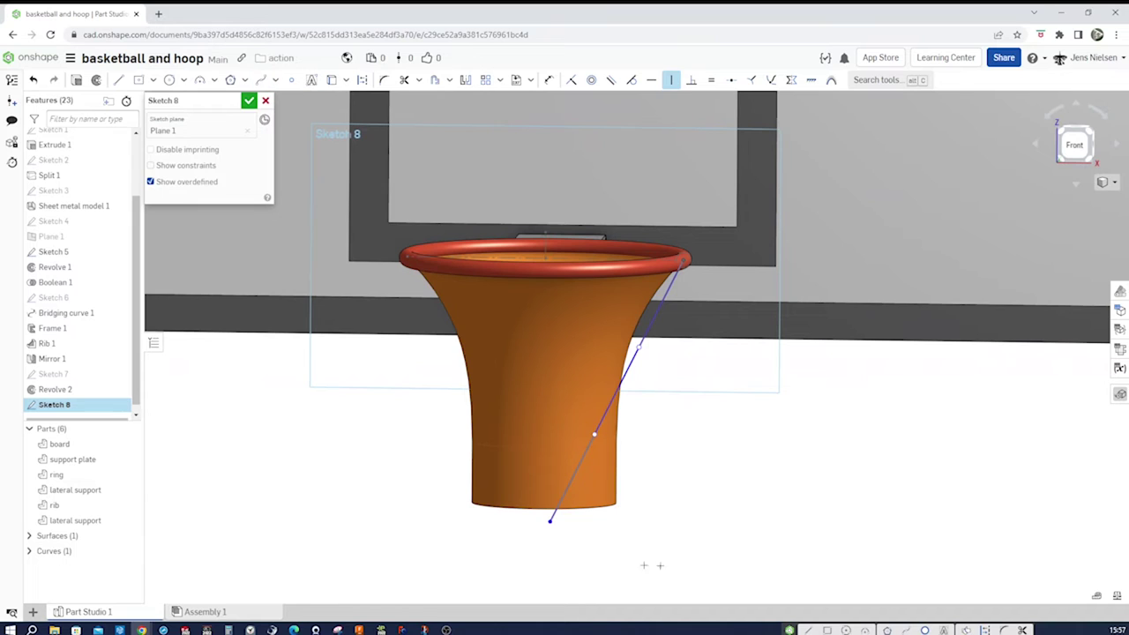
{"action": "left_click", "coordinate": [549, 520]}
{"action": "left_click", "coordinate": [544, 258]}
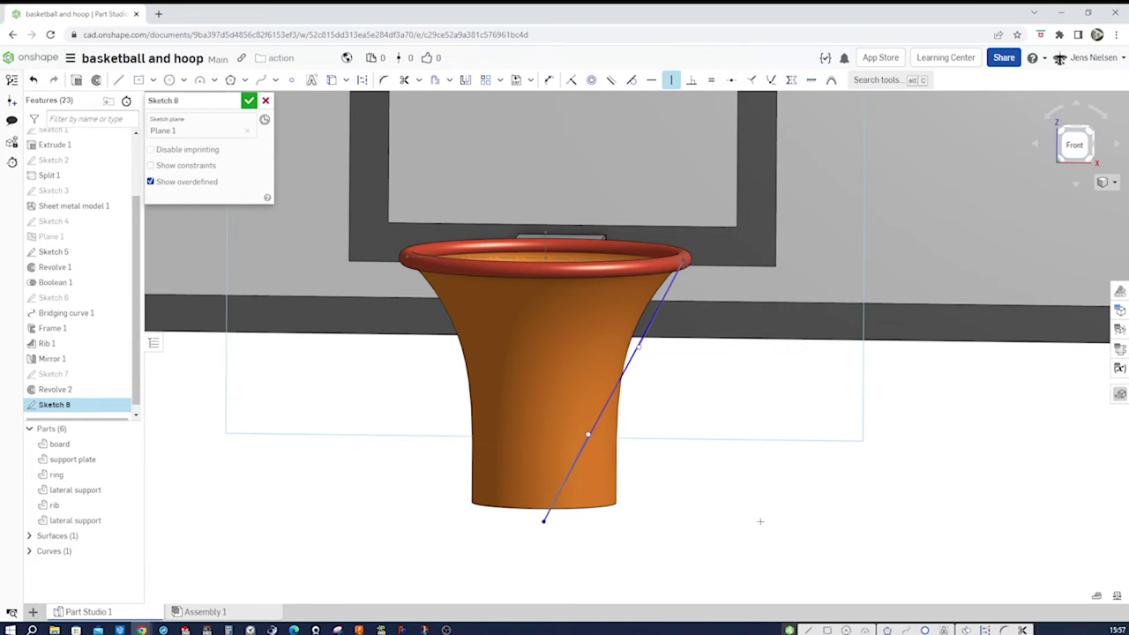
{"action": "key", "text": "i"}
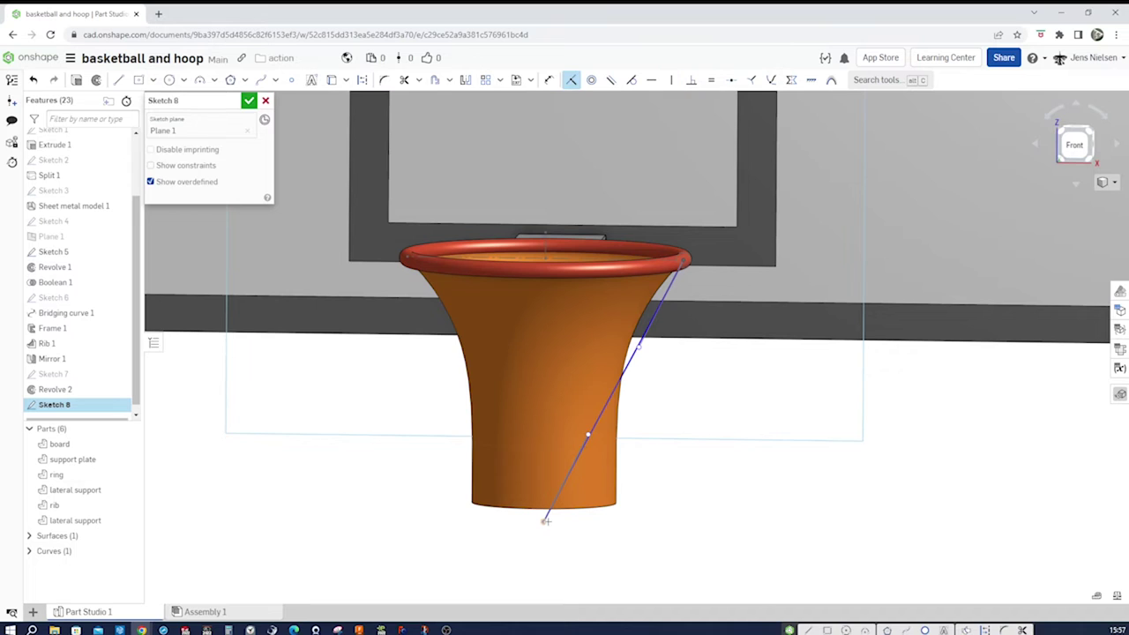
{"action": "left_click", "coordinate": [544, 521]}
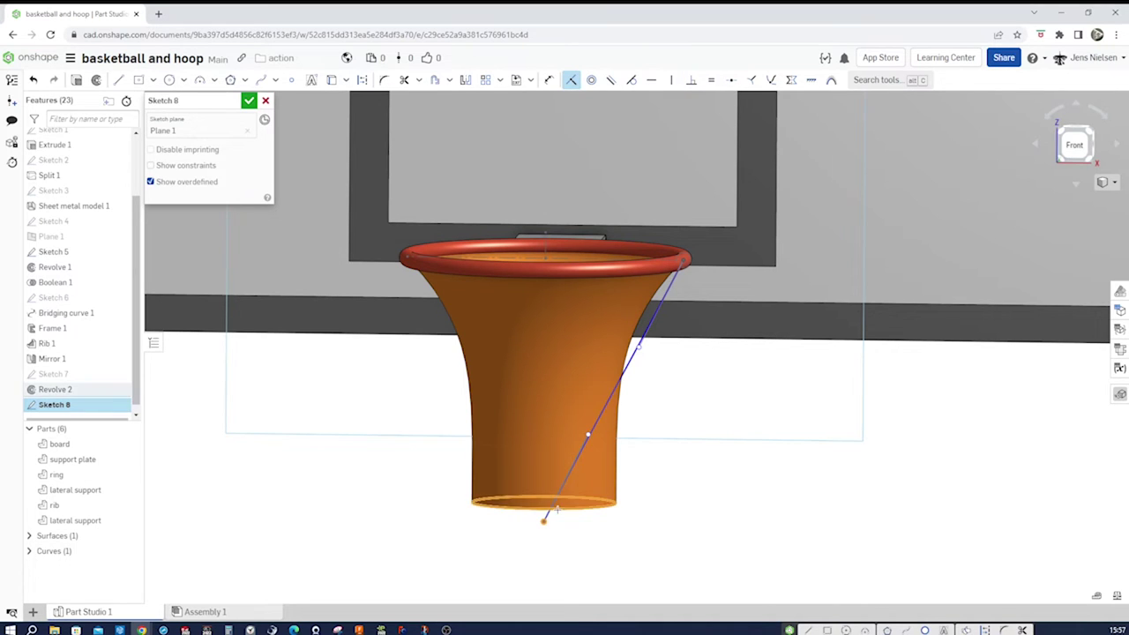
{"action": "left_click", "coordinate": [557, 508]}
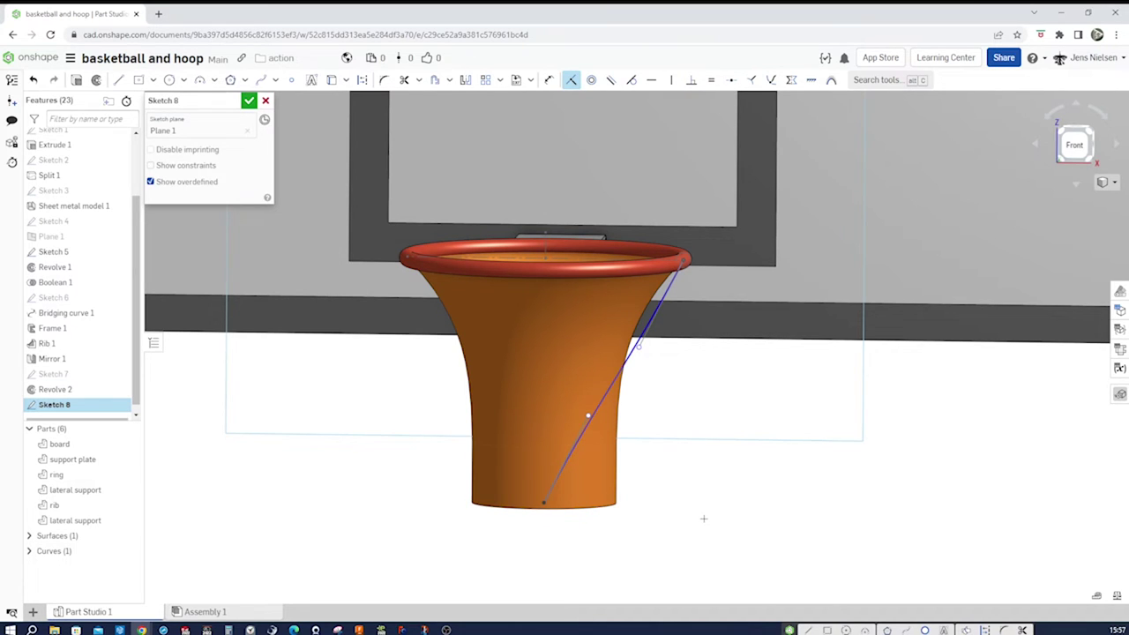
{"action": "key", "text": "Escape"}
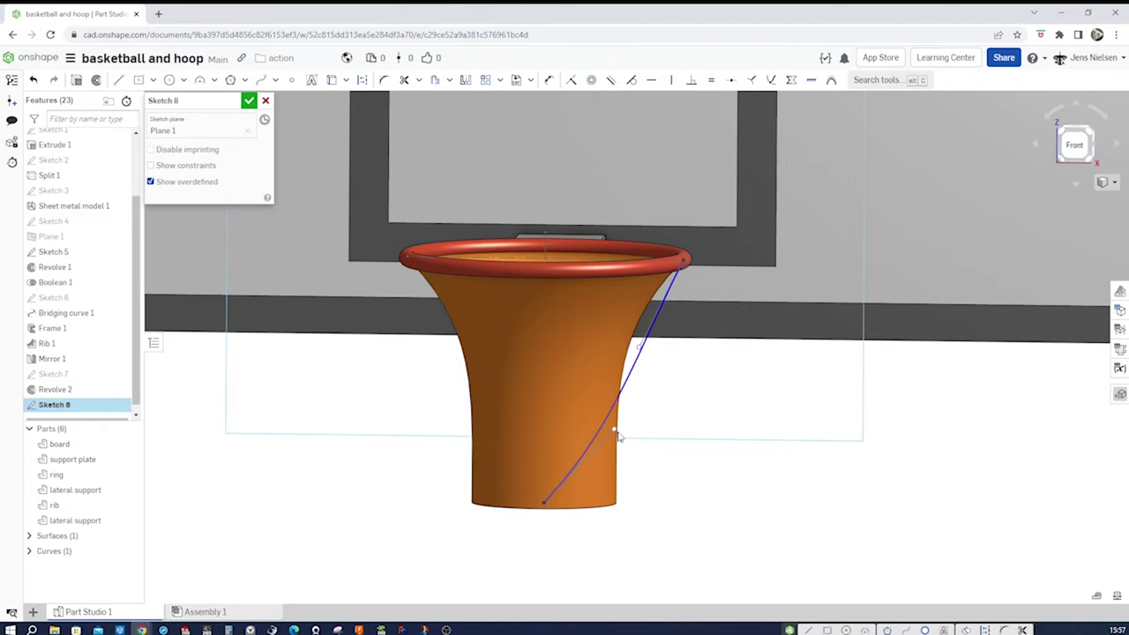
- Pull the spline's two tangent handles outward into an S-shaped curve and constrain the handles to equal length
{"action": "left_click_drag", "start_coordinate": [617, 435], "coordinate": [637, 459]}
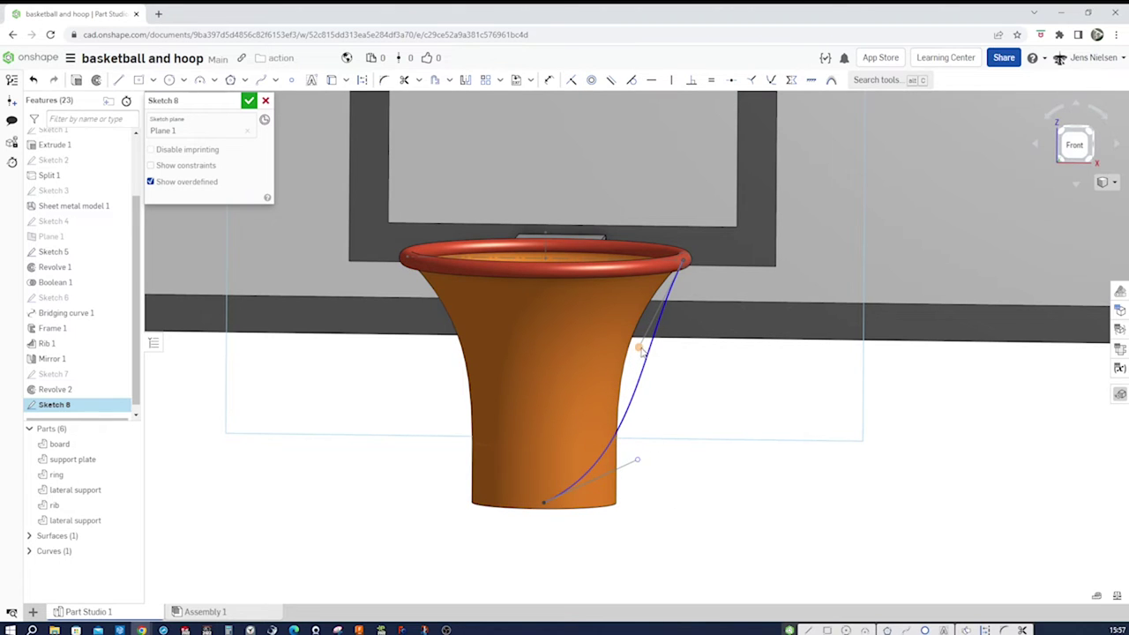
{"action": "left_click_drag", "start_coordinate": [638, 349], "coordinate": [590, 341]}
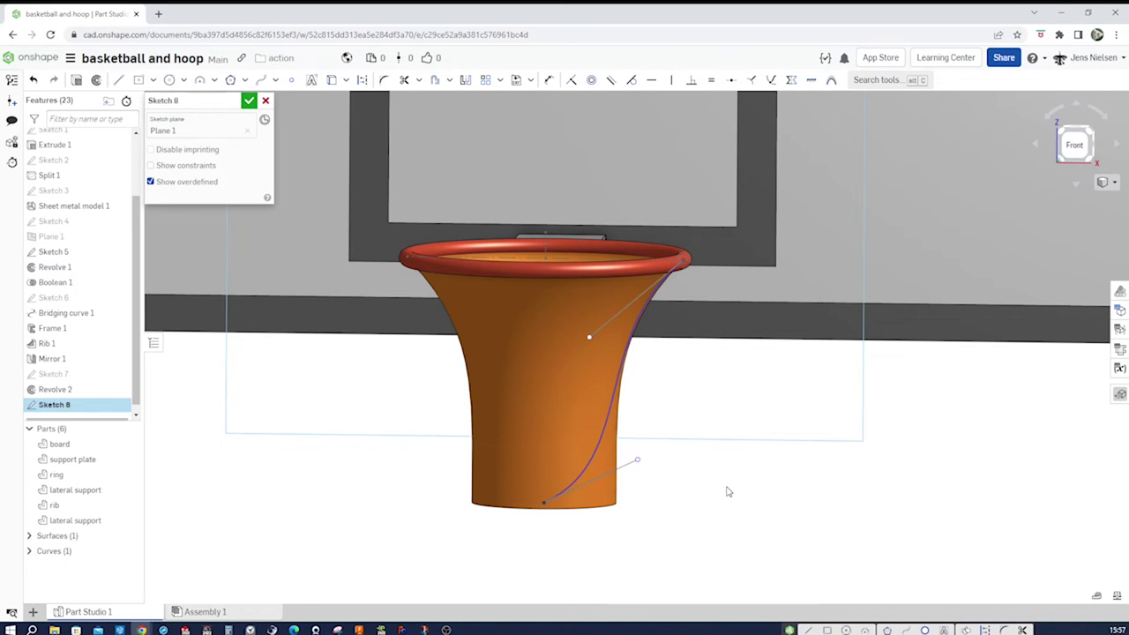
{"action": "left_click", "coordinate": [629, 468]}
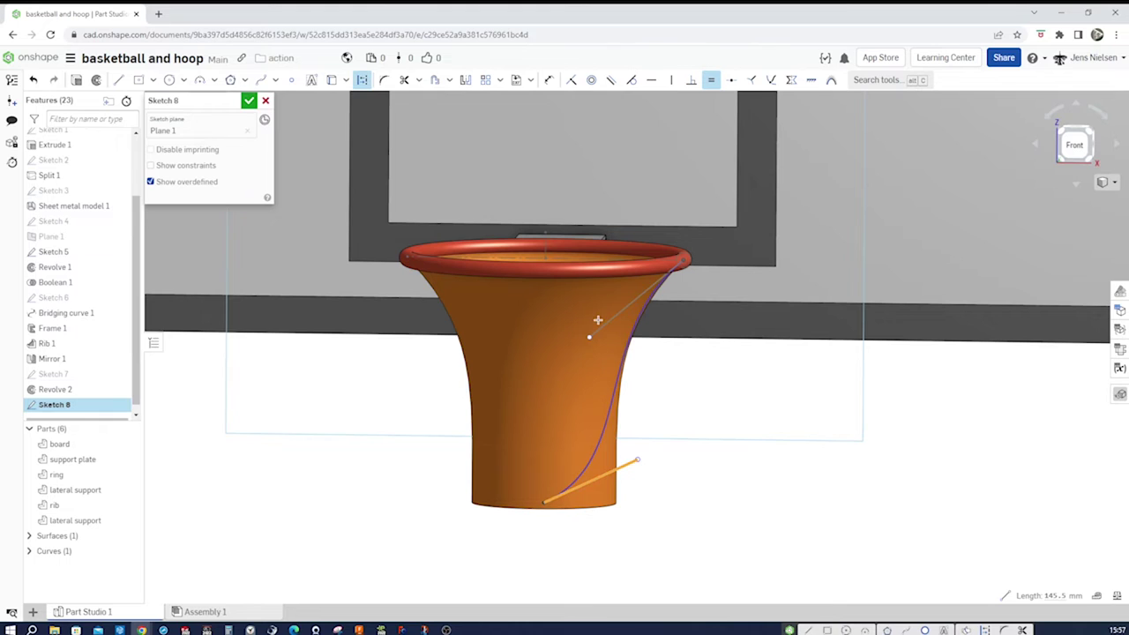
{"action": "left_click", "coordinate": [597, 330]}
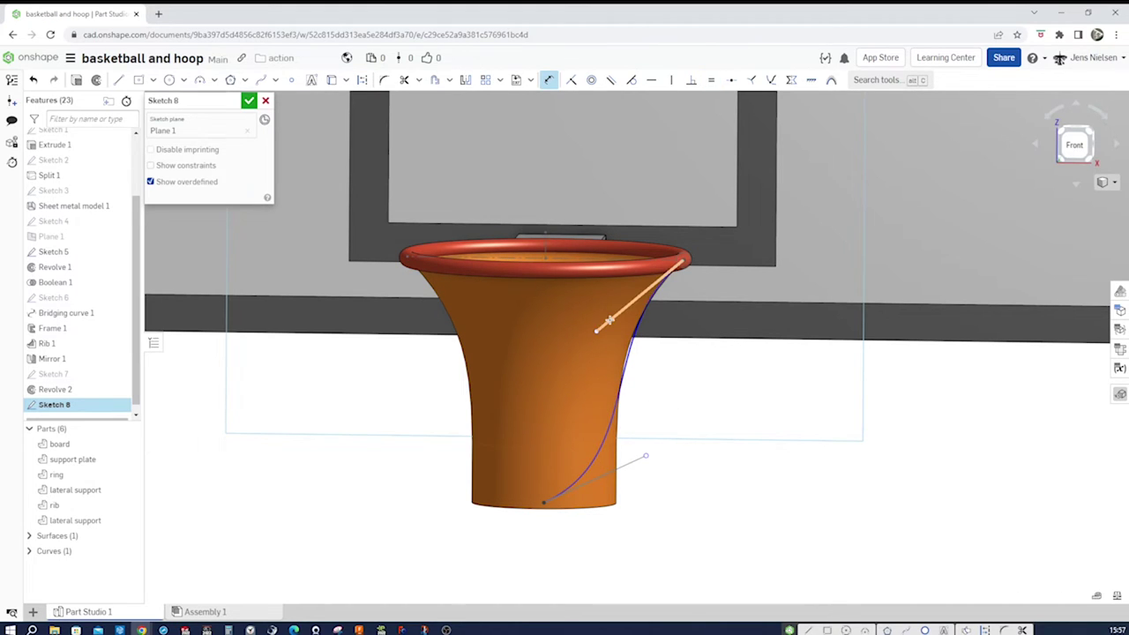
- Dimension the angle between the spline's upper and lower tangent handles at 22°
{"action": "left_click", "coordinate": [633, 463]}
{"action": "key", "text": "d"}
{"action": "left_click", "coordinate": [638, 459]}
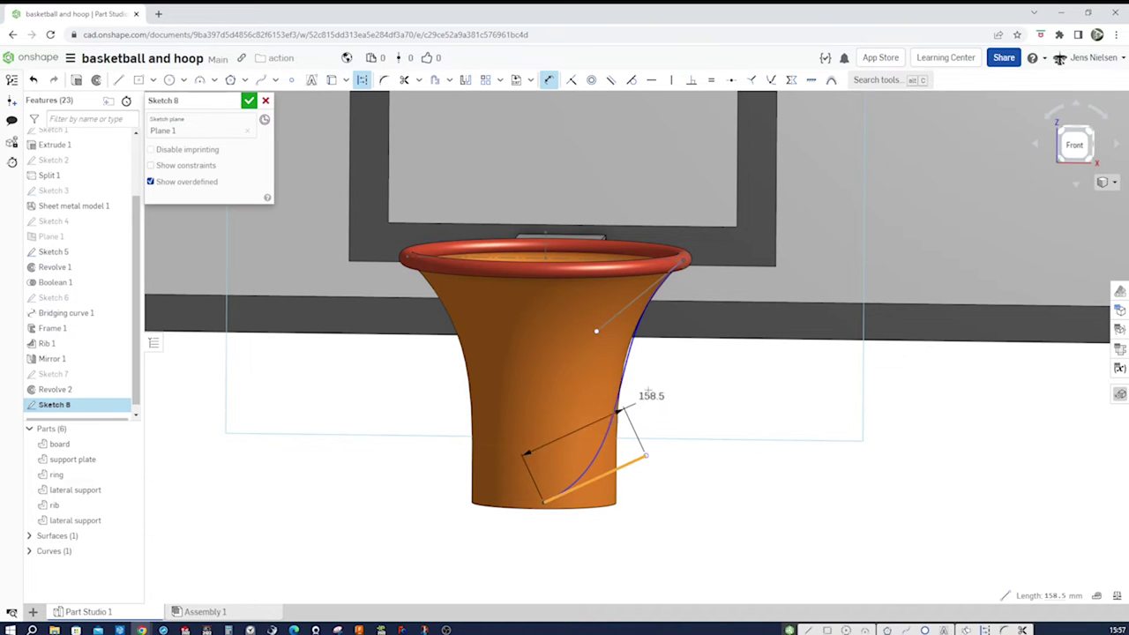
{"action": "left_click", "coordinate": [615, 320]}
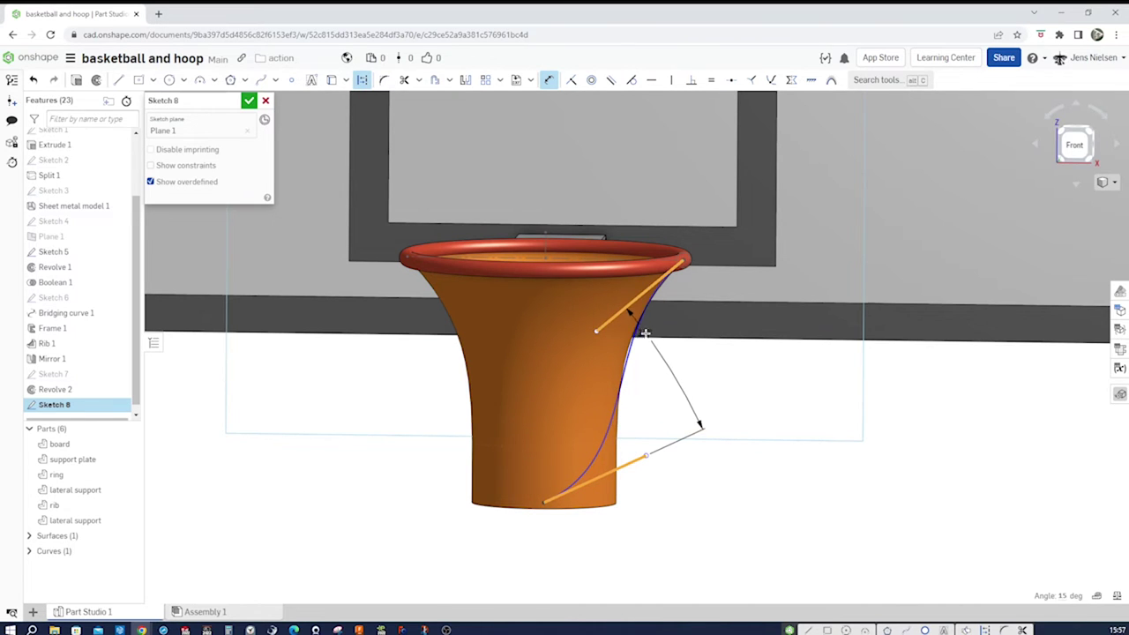
{"action": "left_click", "coordinate": [708, 409]}
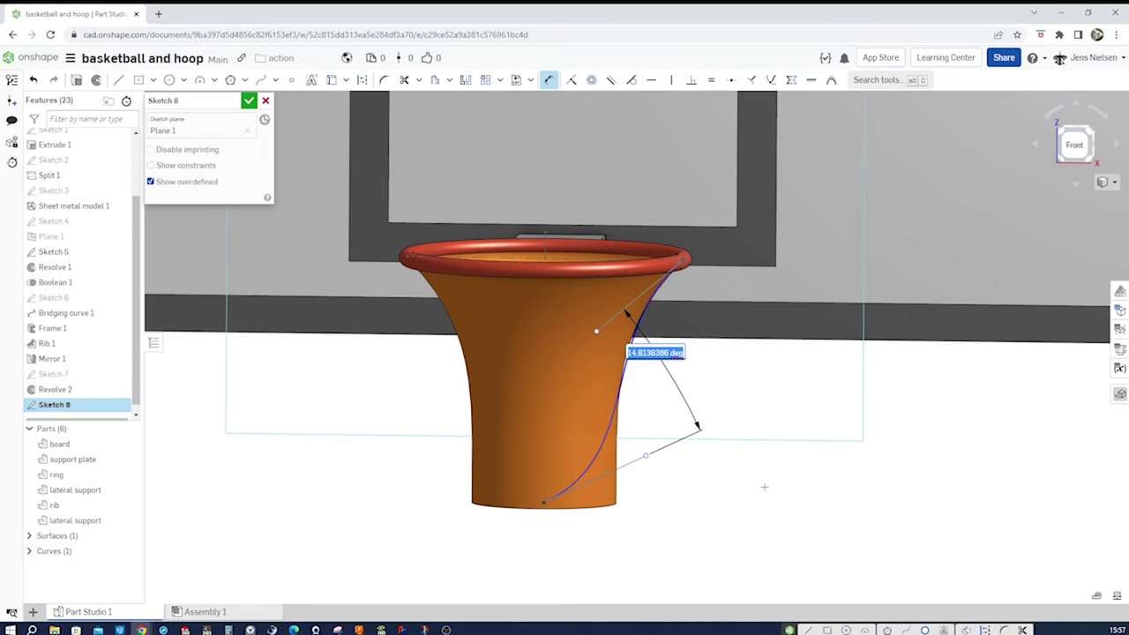
{"action": "type", "text": "22"}
{"action": "key", "text": "Return"}
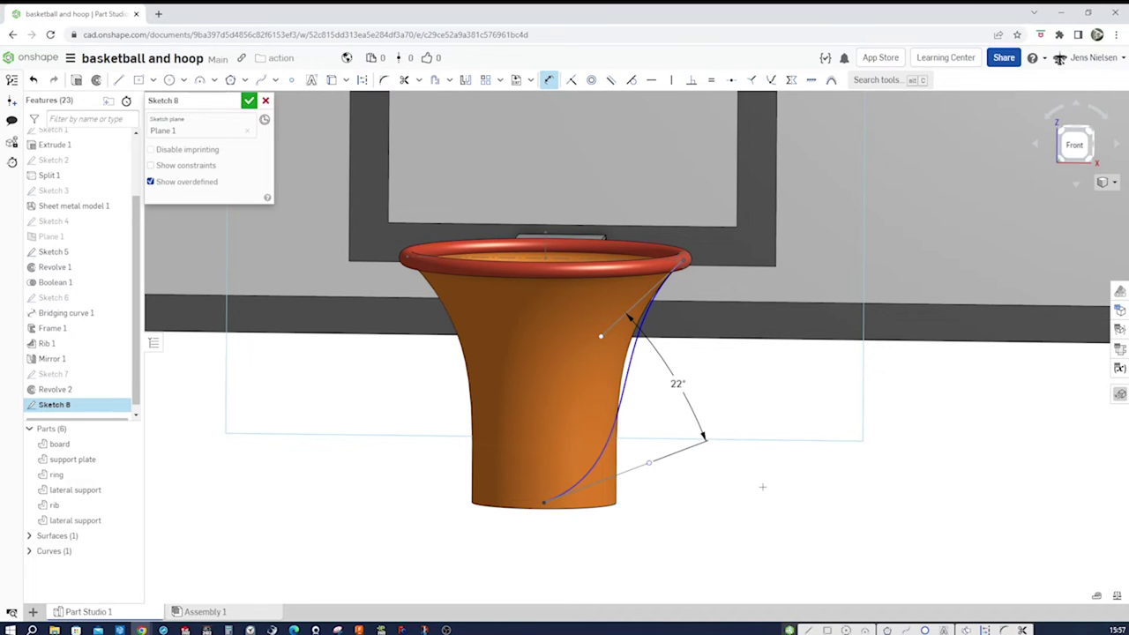
- Set the length of the spline's lower tangent handle to 144 mm
{"action": "left_click", "coordinate": [633, 471]}
{"action": "left_click", "coordinate": [634, 486]}
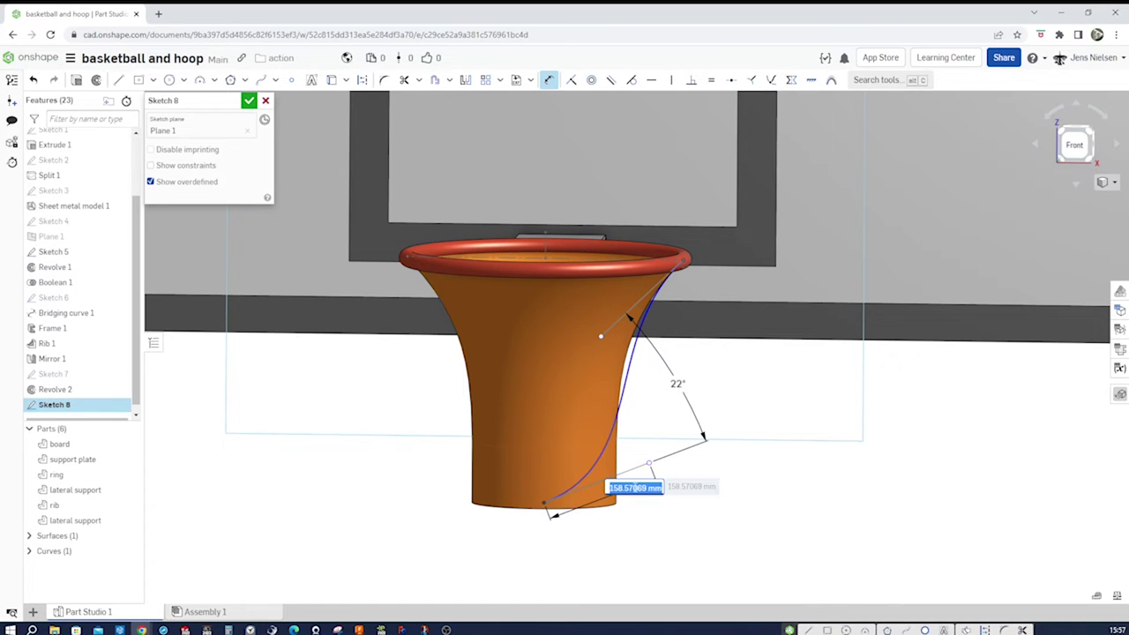
{"action": "type", "text": "144"}
{"action": "key", "text": "Return"}
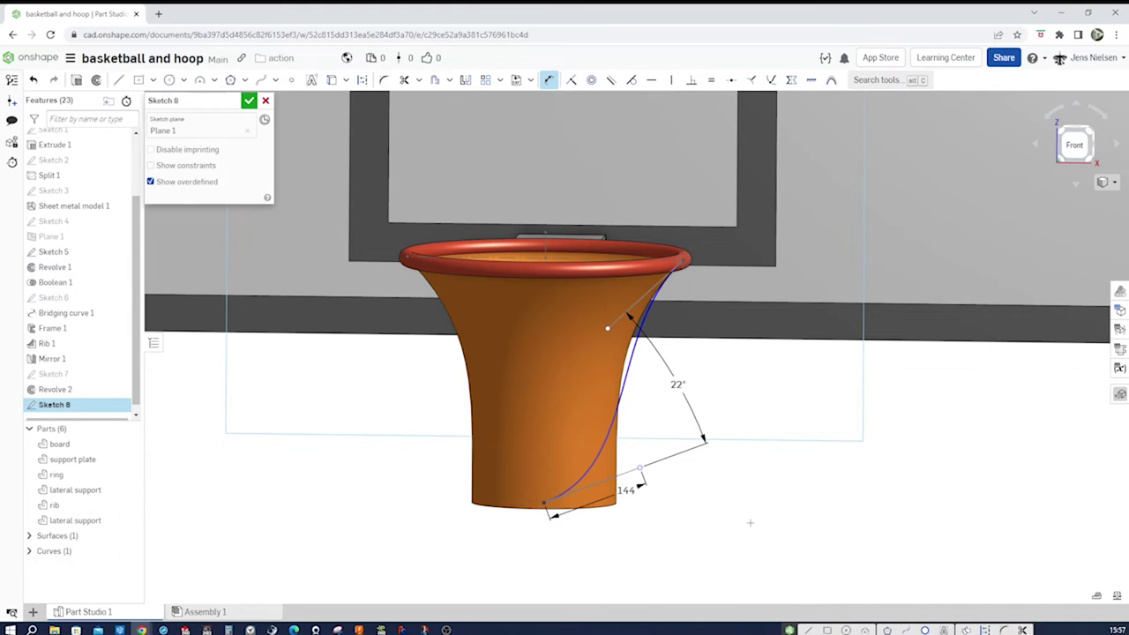
{"action": "key", "text": "Escape"}
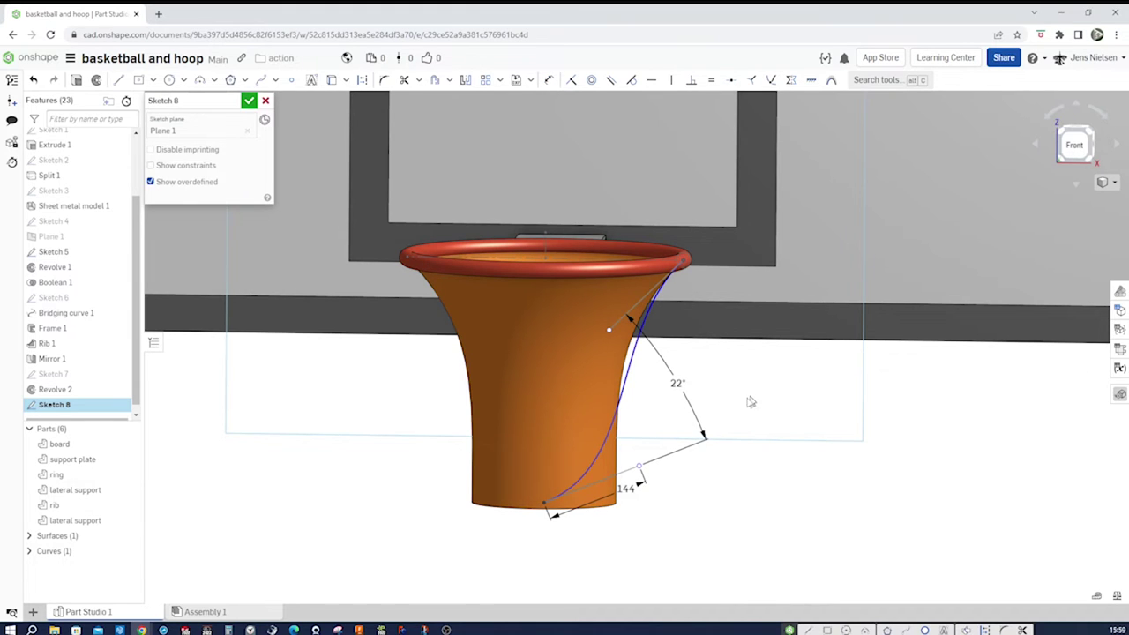
- Replace the angle dimension between the two handles with a 22° angle between the upper handle and the backboard's lower edge
{"action": "left_click", "coordinate": [675, 382]}
{"action": "key", "text": "Delete"}
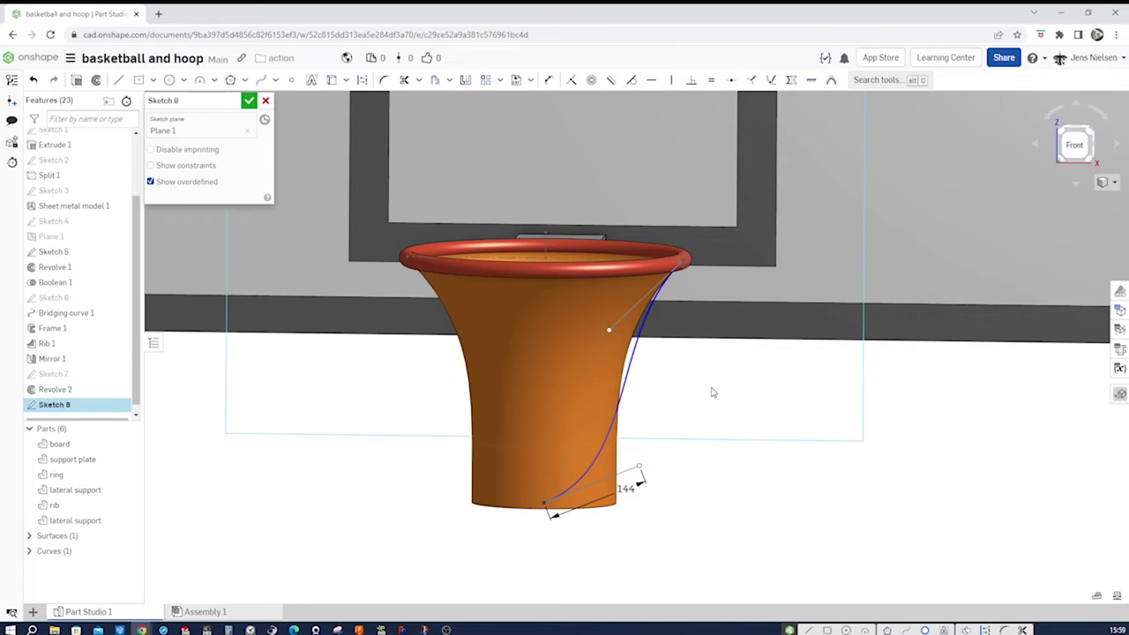
{"action": "key", "text": "d"}
{"action": "left_click", "coordinate": [625, 315]}
{"action": "left_click", "coordinate": [664, 336]}
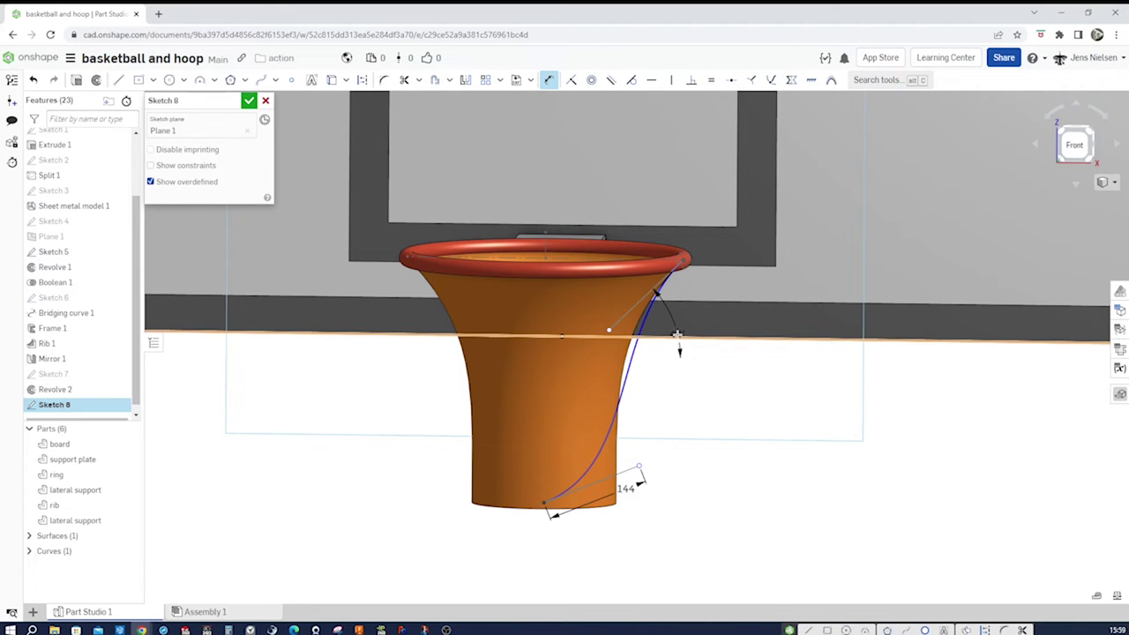
{"action": "left_click", "coordinate": [678, 334]}
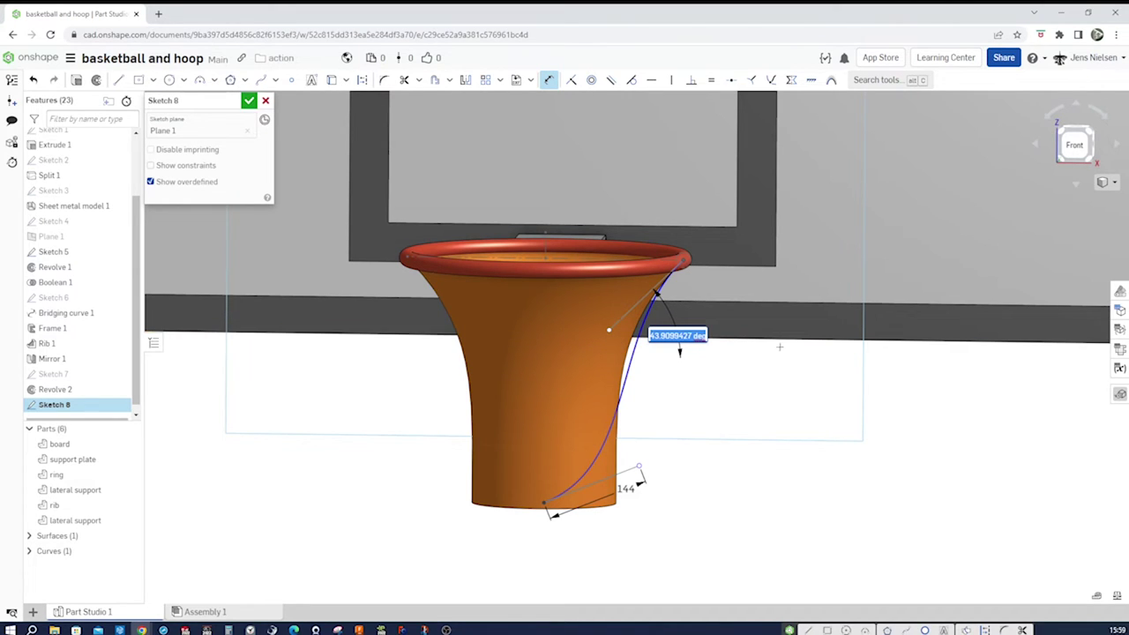
{"action": "type", "text": "22"}
{"action": "key", "text": "Return"}
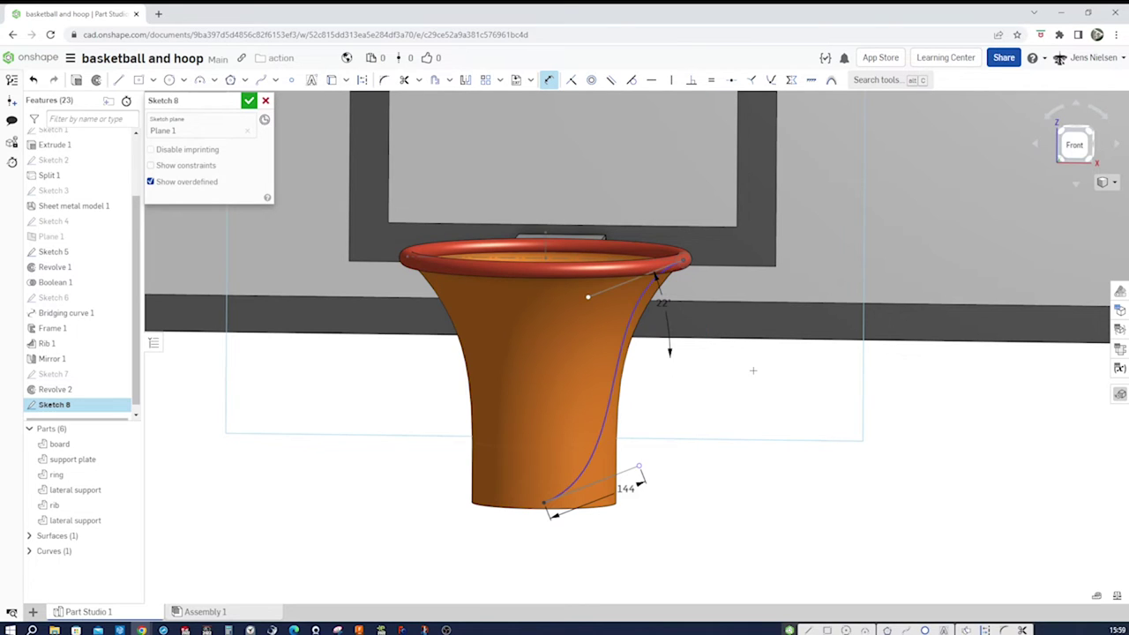
- Constrain the two tangent handles parallel to each other and finish the sketch
{"action": "key", "text": "b"}
{"action": "left_click", "coordinate": [625, 473]}
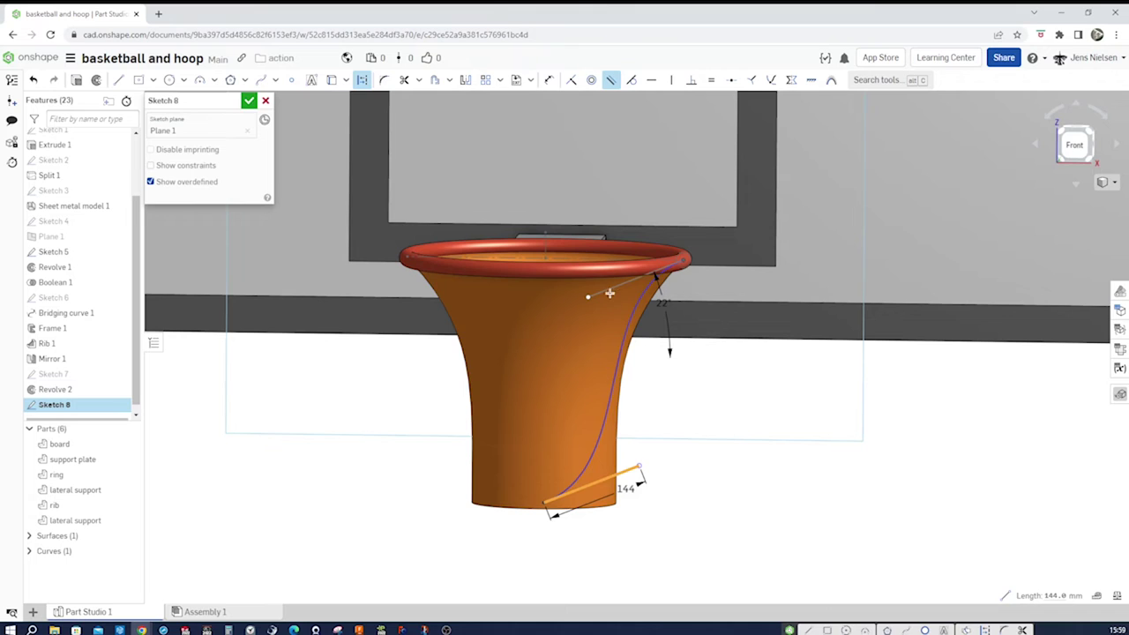
{"action": "left_click", "coordinate": [606, 290]}
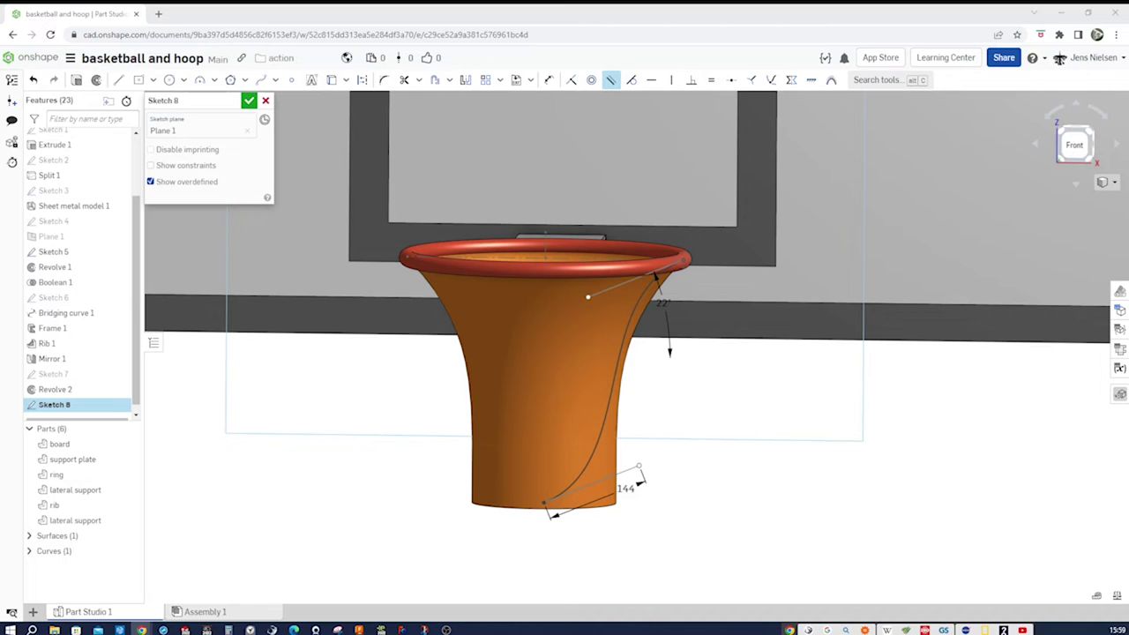
{"action": "left_click", "coordinate": [248, 101]}
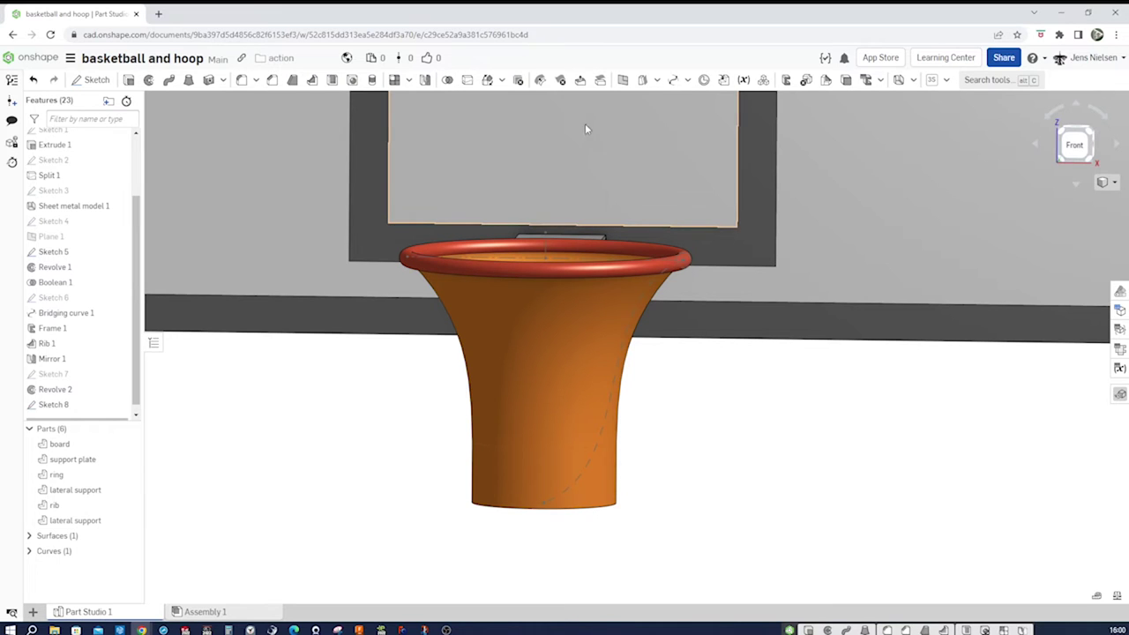
- Start a projected curve of the curve-to-face type for the new S-shaped spline
{"action": "left_click", "coordinate": [688, 79]}
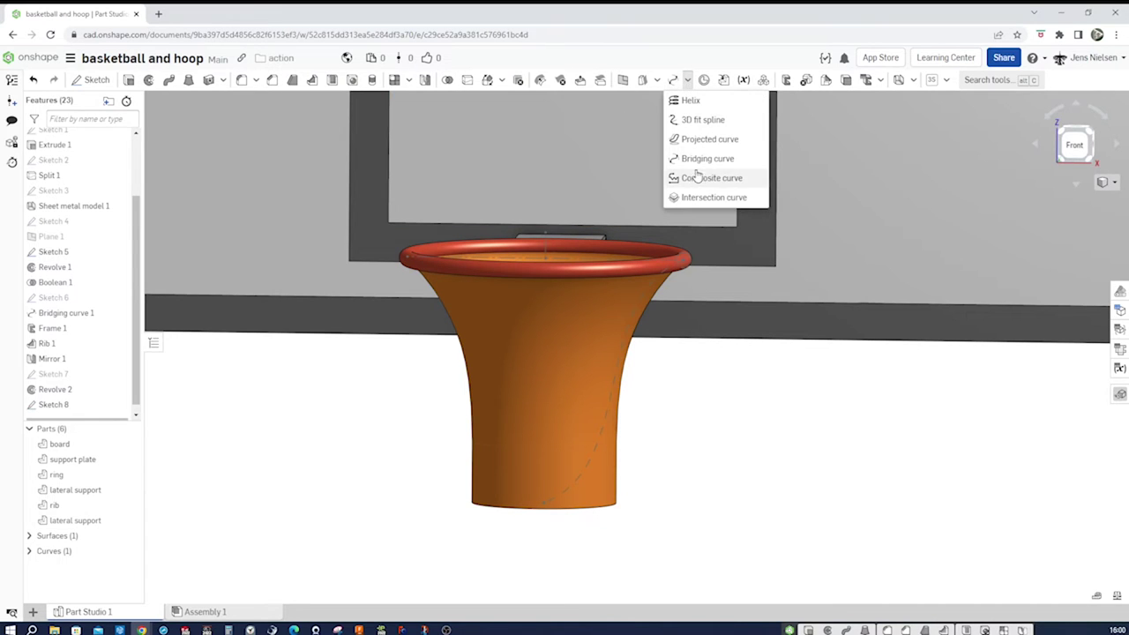
{"action": "left_click", "coordinate": [704, 139]}
{"action": "key", "text": "Up"}
{"action": "key", "text": "Up"}
{"action": "key", "text": "Up"}
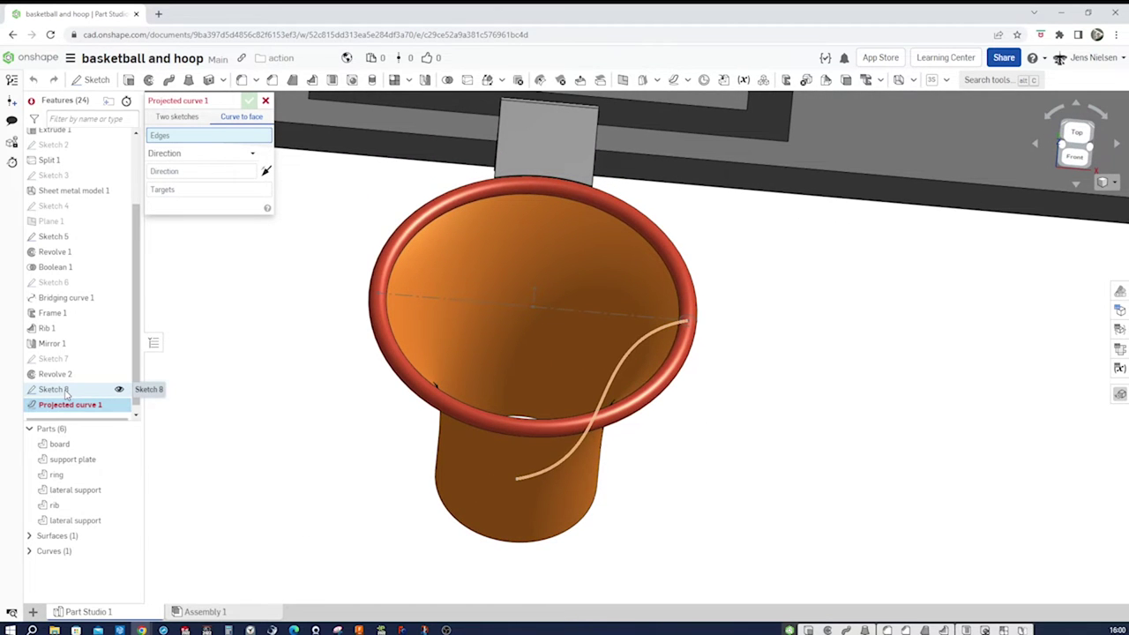
- Project the Sketch 8 curve onto the revolved net surface using the Front plane as the direction
{"action": "left_click", "coordinate": [65, 393]}
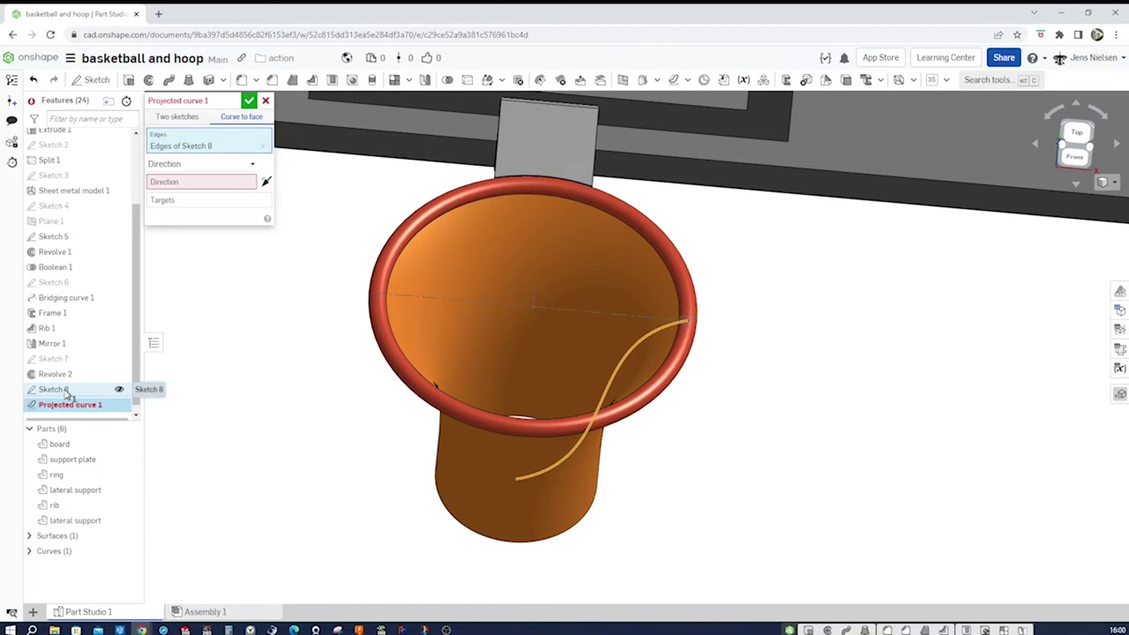
{"action": "left_click", "coordinate": [244, 181]}
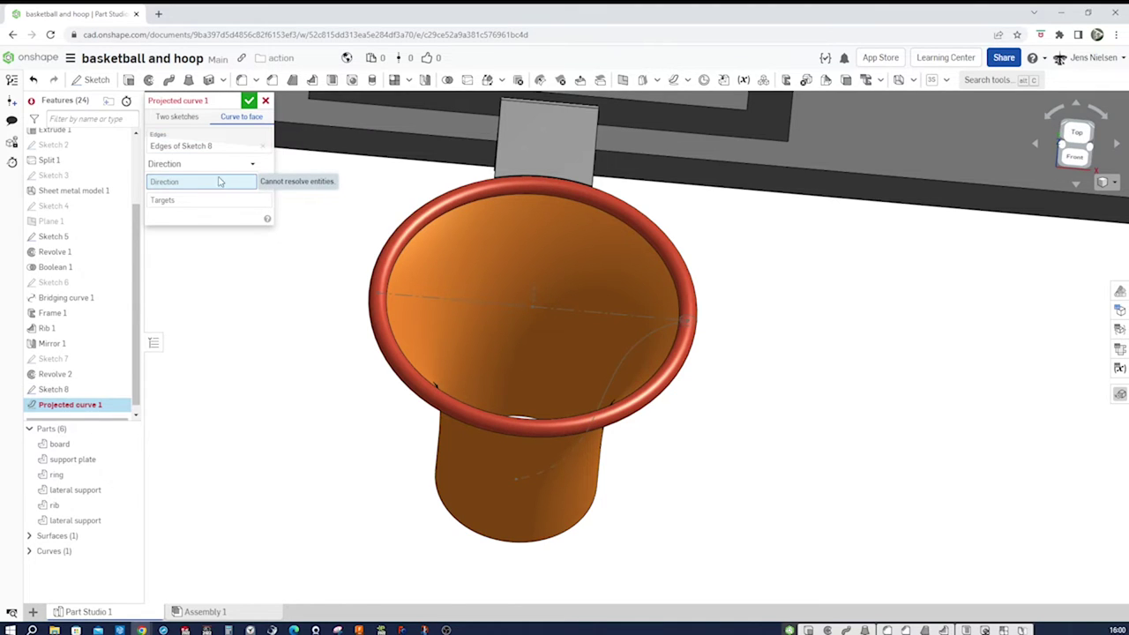
{"action": "scroll", "coordinate": [102, 179], "scroll_direction": "up", "scroll_amount": 3}
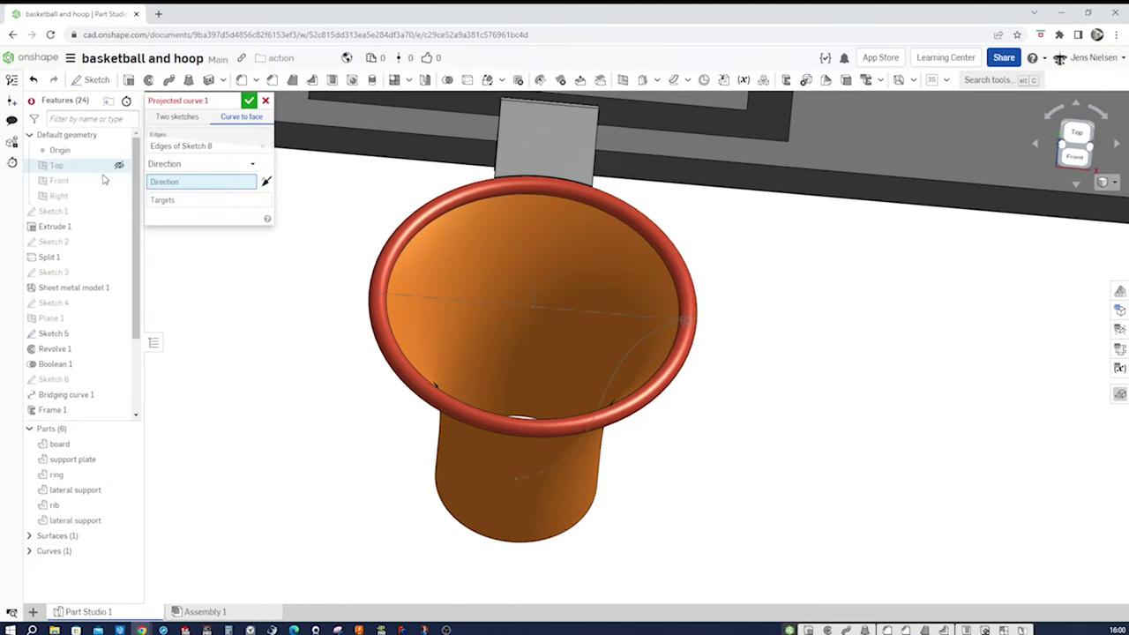
{"action": "left_click", "coordinate": [83, 180]}
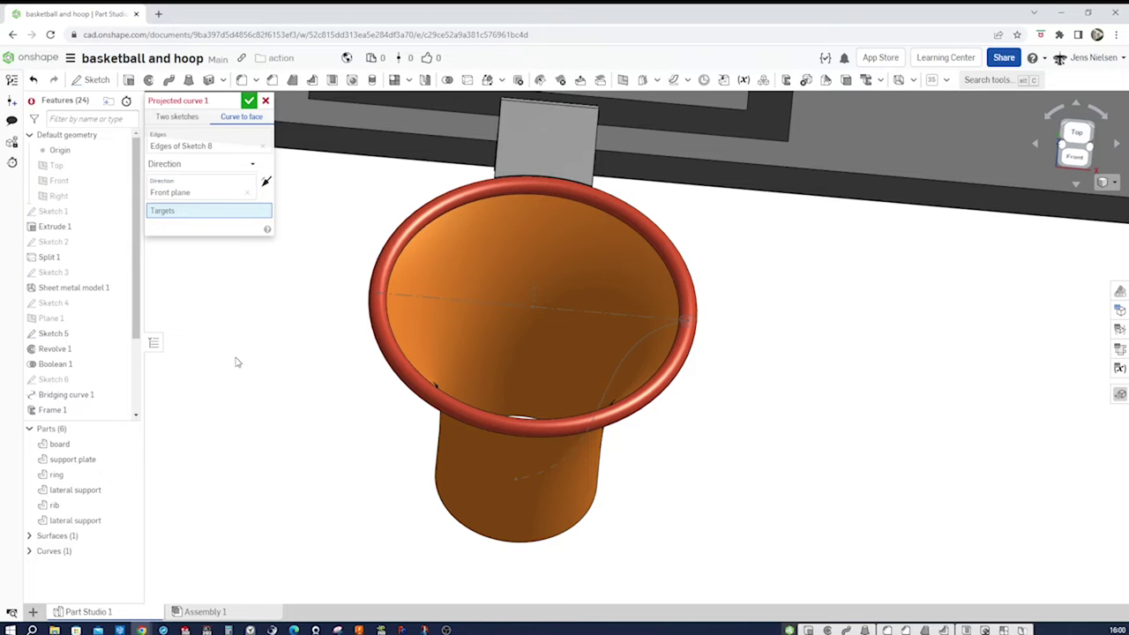
{"action": "left_click", "coordinate": [482, 455]}
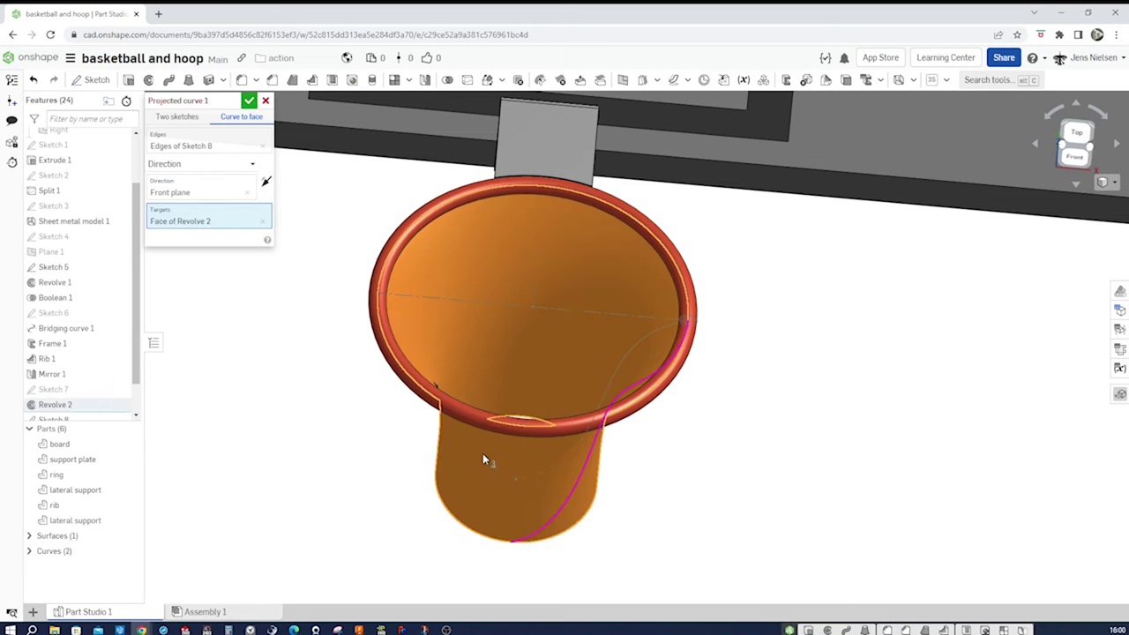
{"action": "right_click_drag", "start_coordinate": [547, 485], "coordinate": [727, 511]}
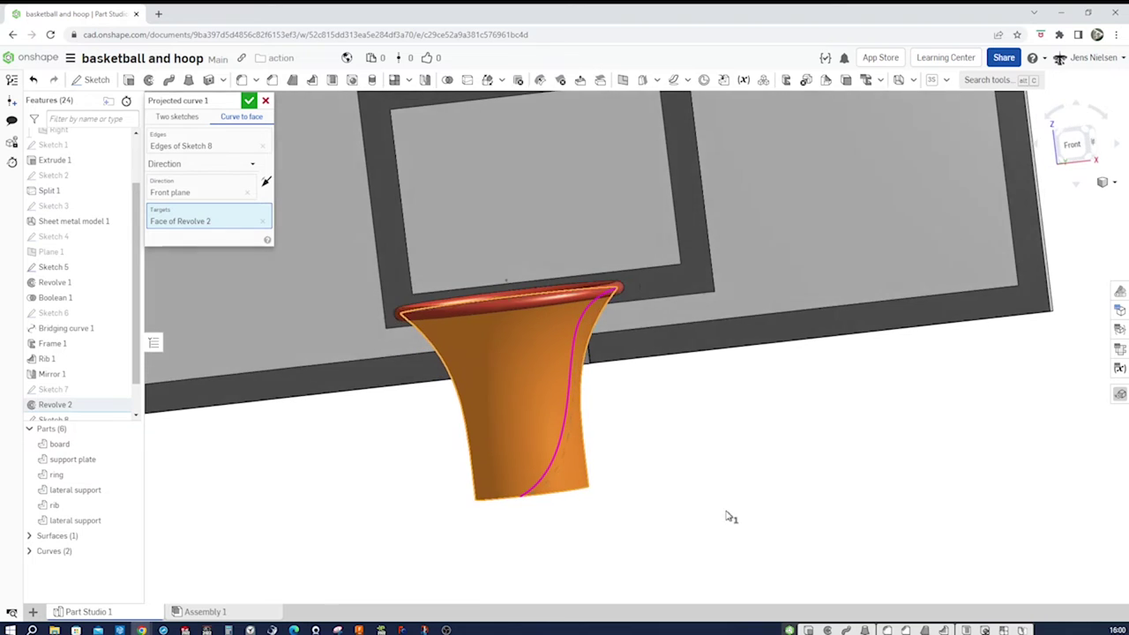
{"action": "left_click", "coordinate": [250, 102]}
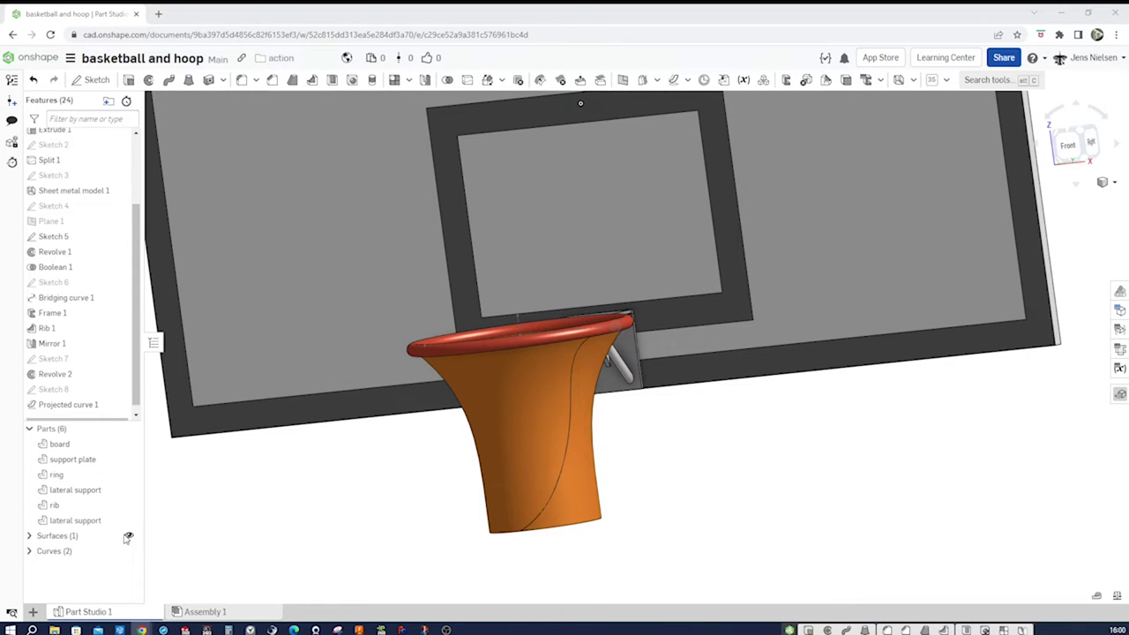
- Hide the net surface and create a Curve point plane at the lower endpoint of the projected curve
{"action": "left_click", "coordinate": [128, 536]}
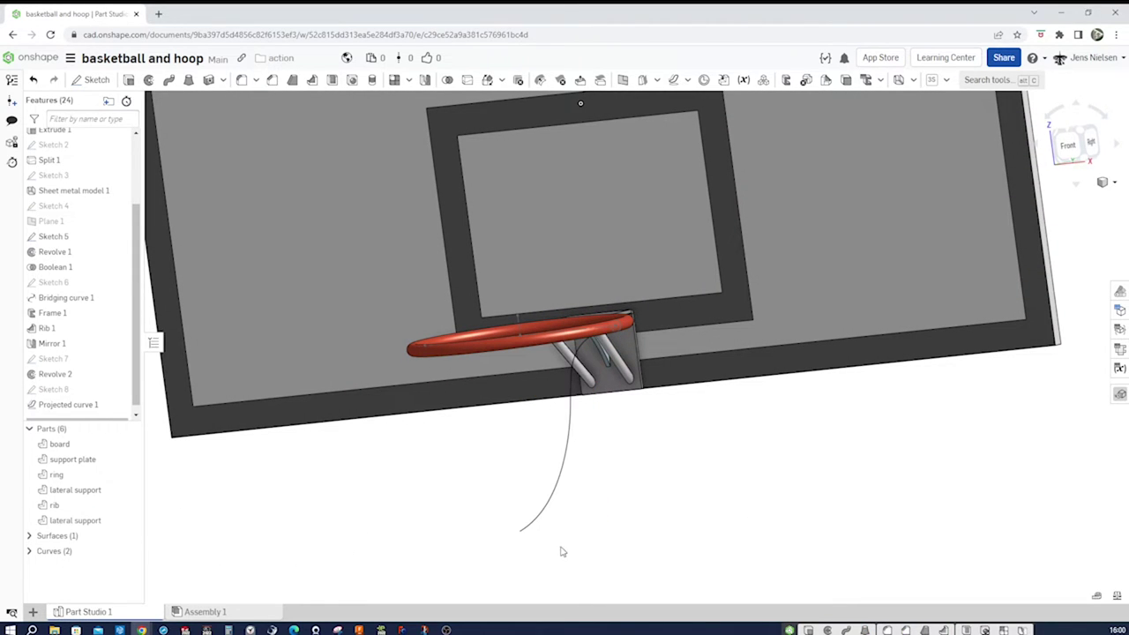
{"action": "scroll", "coordinate": [574, 535], "scroll_direction": "up", "scroll_amount": 5}
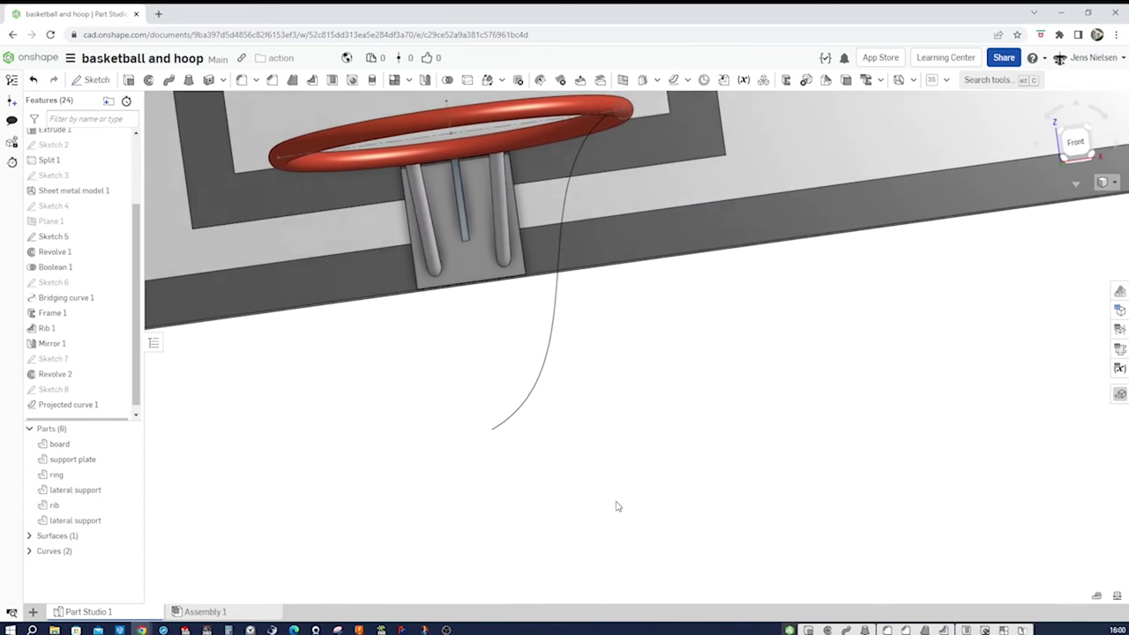
{"action": "scroll", "coordinate": [618, 506], "scroll_direction": "up", "scroll_amount": 1}
{"action": "key", "text": "s"}
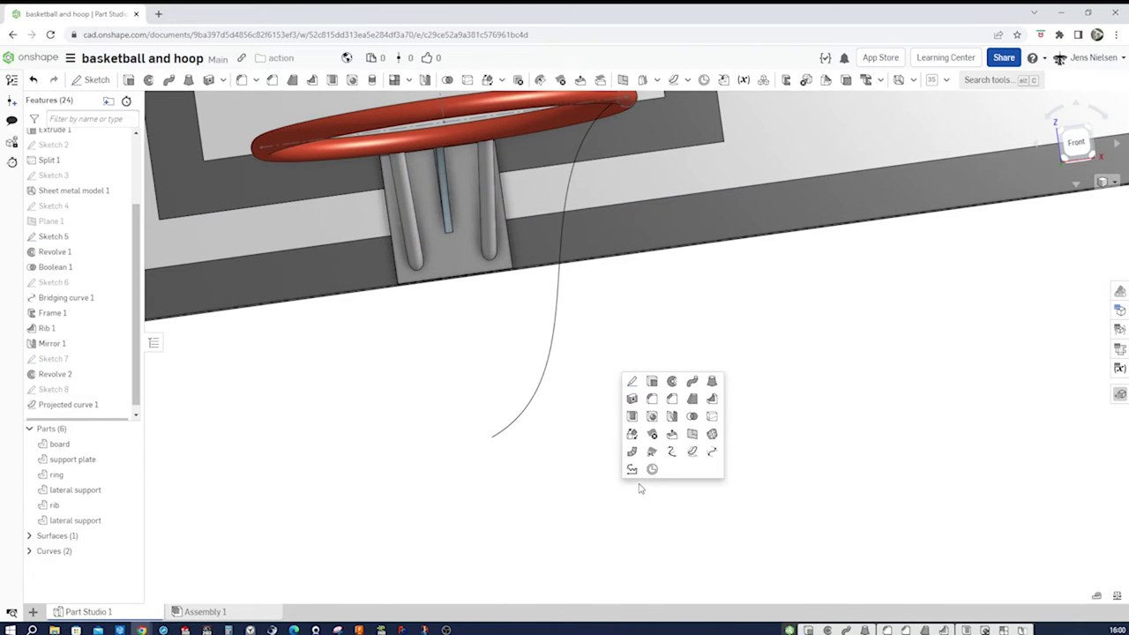
{"action": "left_click", "coordinate": [691, 435]}
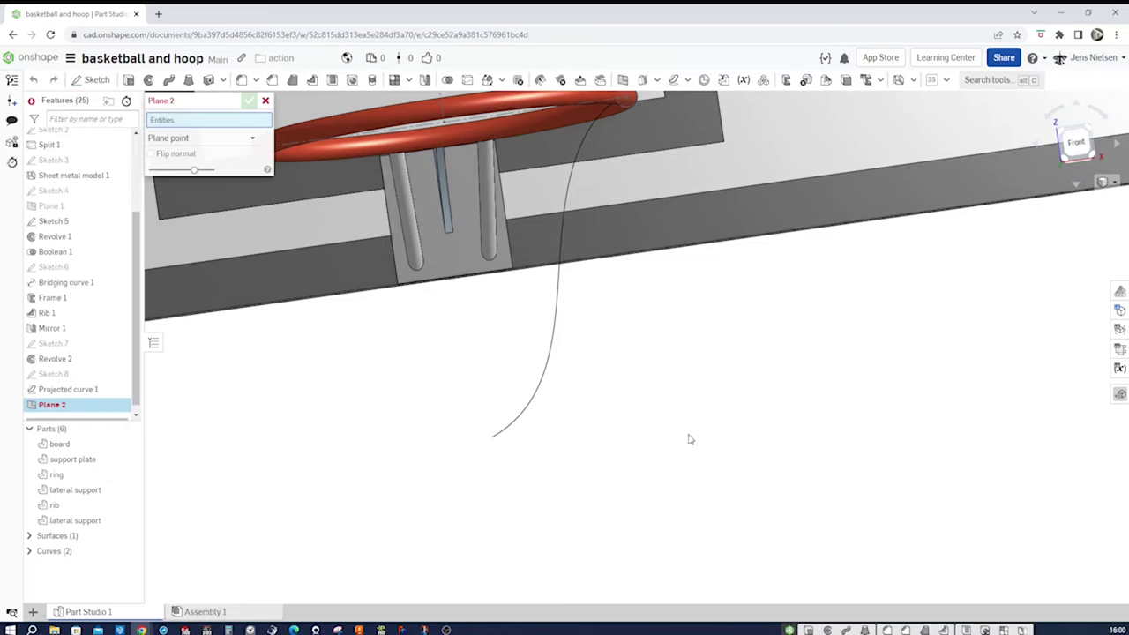
{"action": "left_click", "coordinate": [254, 141]}
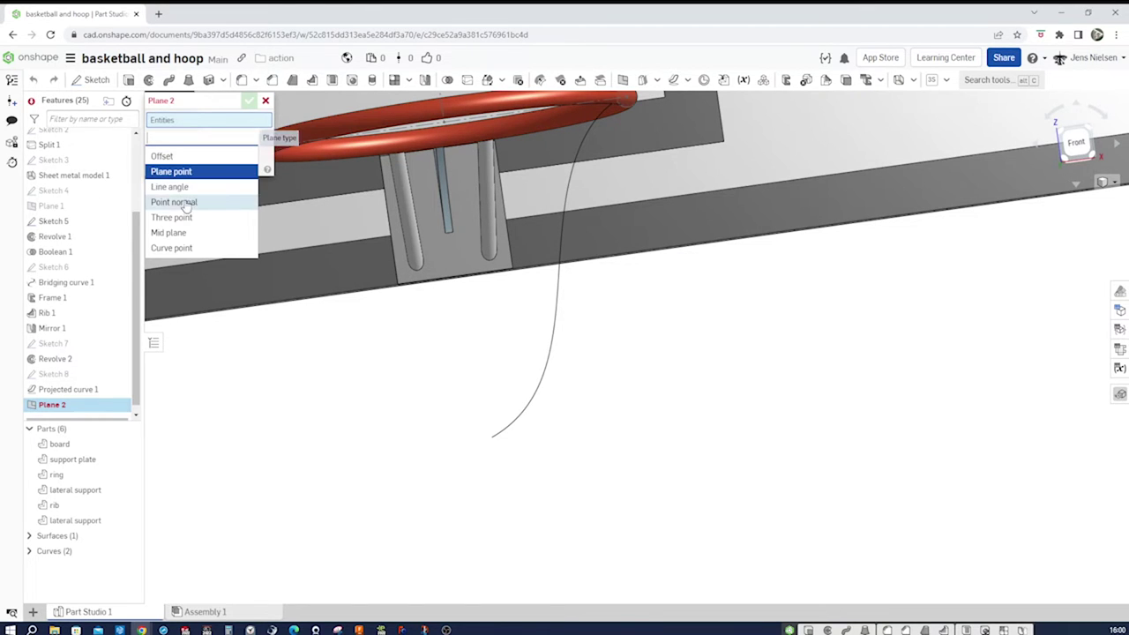
{"action": "left_click", "coordinate": [183, 248]}
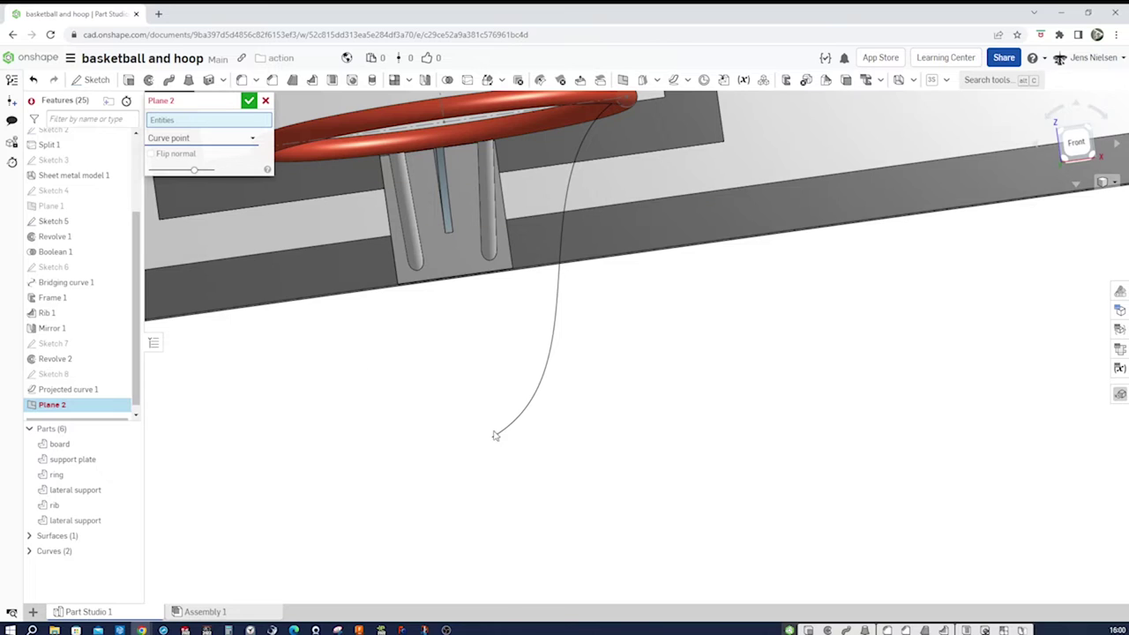
{"action": "left_click", "coordinate": [491, 438]}
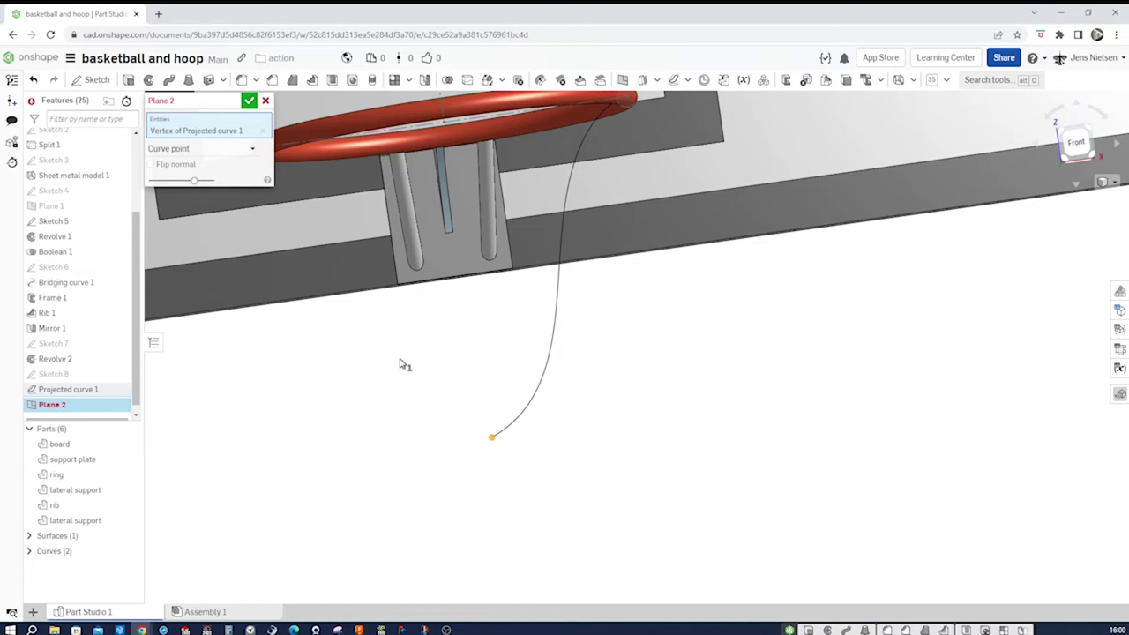
{"action": "left_click", "coordinate": [511, 430]}
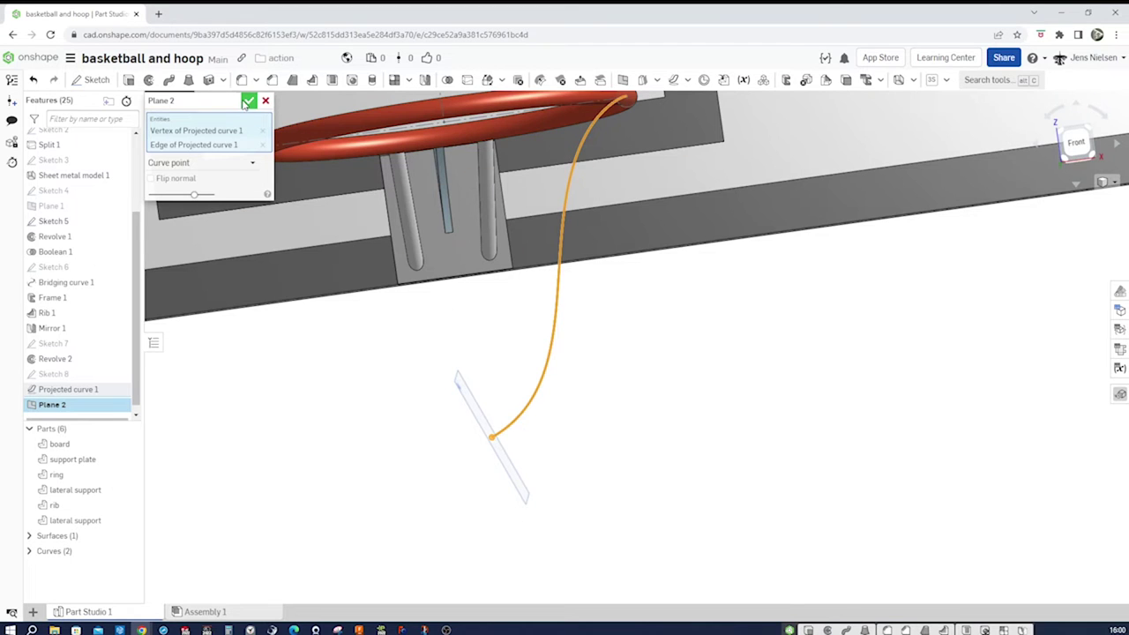
{"action": "left_click", "coordinate": [250, 103]}
- Sketch a circle about 27 mm in diameter on the new plane, centred on the projected curve's lower endpoint
{"action": "key", "text": "s"}
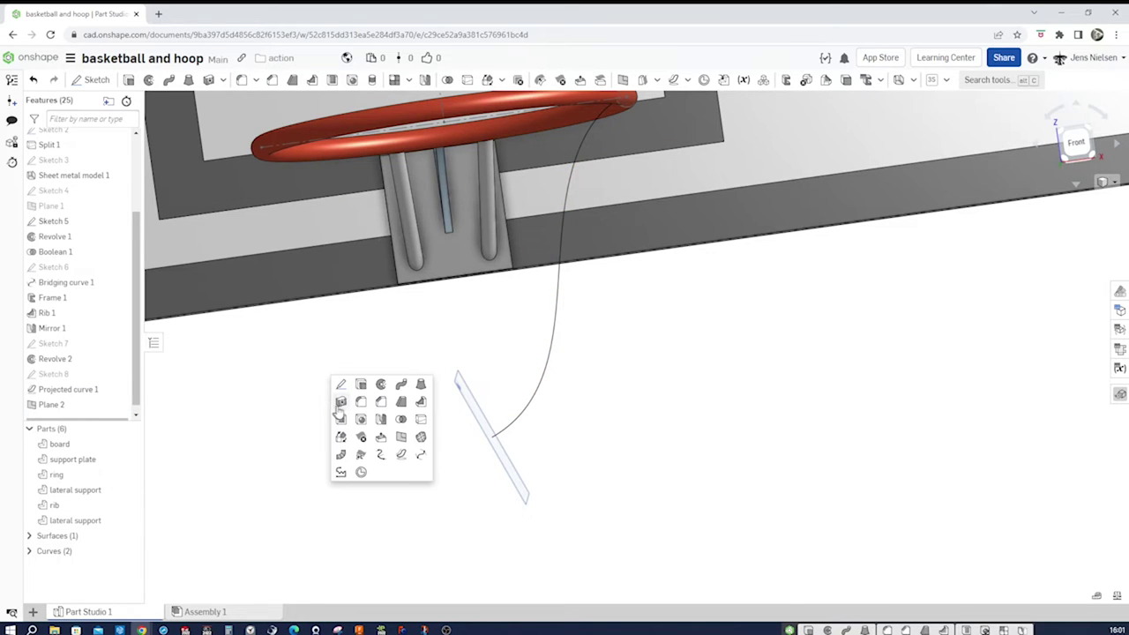
{"action": "left_click", "coordinate": [343, 388]}
{"action": "left_click", "coordinate": [471, 413]}
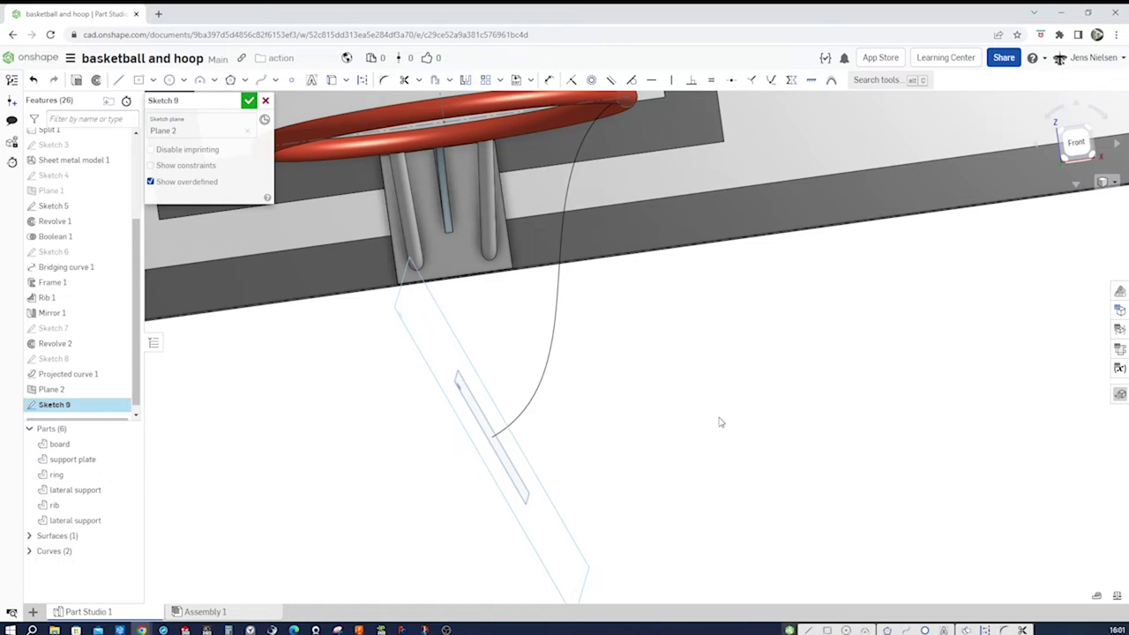
{"action": "key", "text": "s"}
{"action": "left_click", "coordinate": [754, 425]}
{"action": "scroll", "coordinate": [480, 470], "scroll_direction": "up", "scroll_amount": 3}
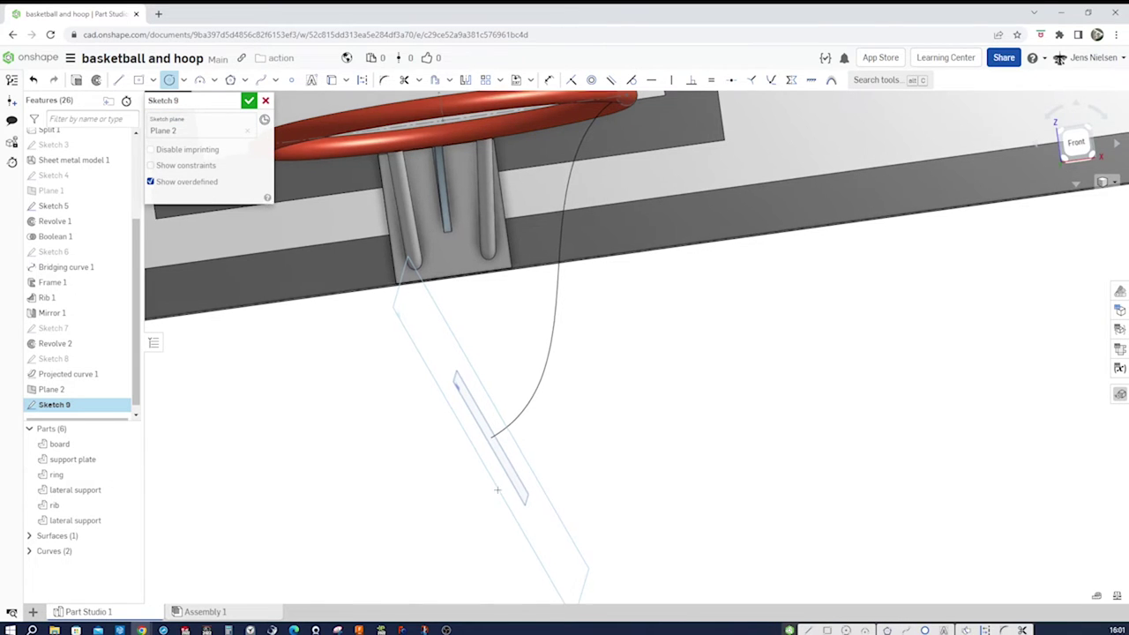
{"action": "scroll", "coordinate": [479, 470], "scroll_direction": "up", "scroll_amount": 3}
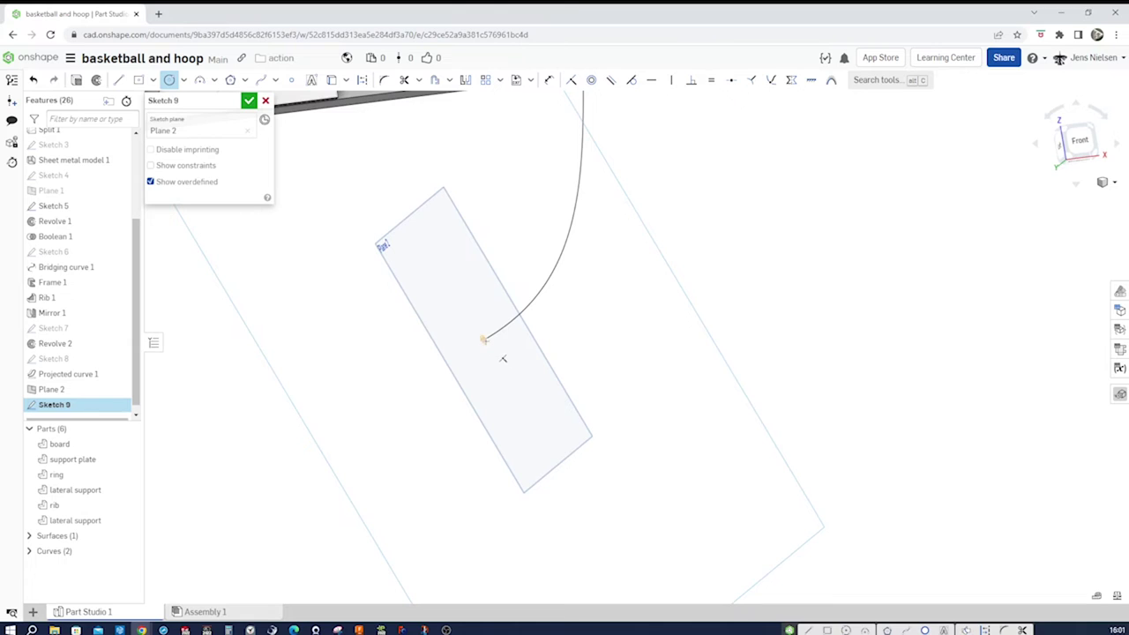
{"action": "left_click", "coordinate": [482, 339]}
{"action": "left_click", "coordinate": [497, 360]}
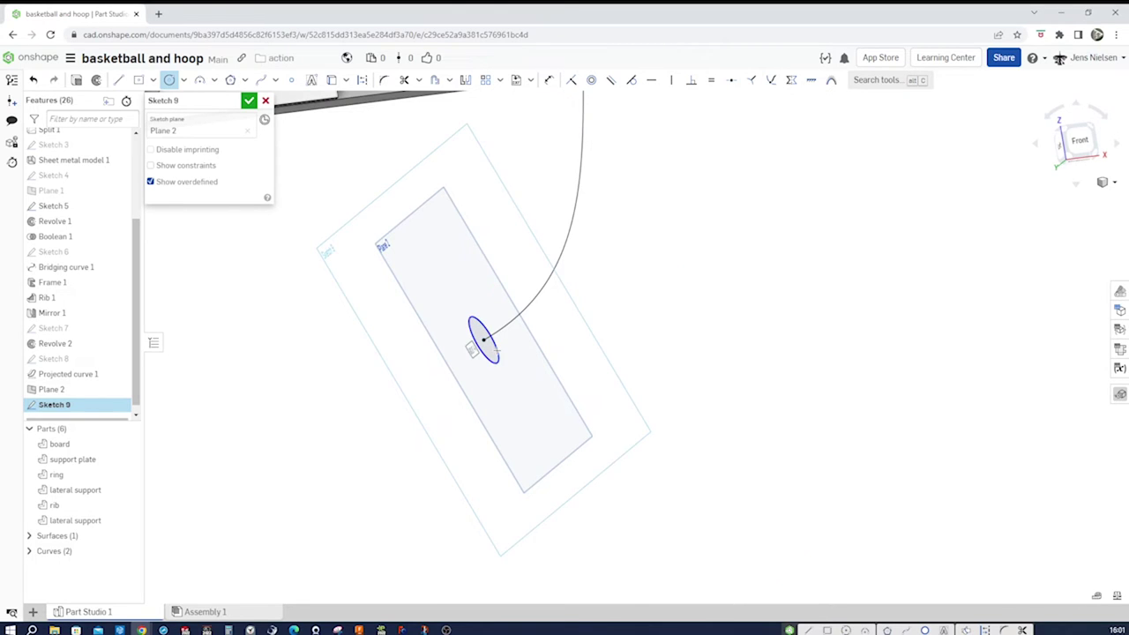
- Dimension the circle's diameter to 6 mm and finish the sketch
{"action": "key", "text": "u"}
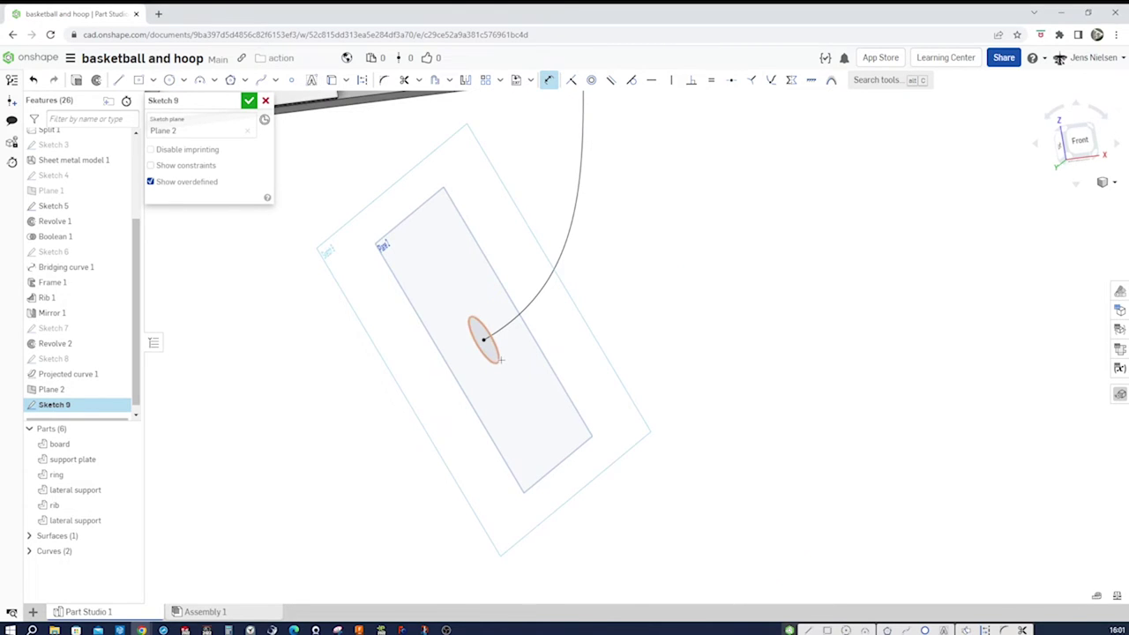
{"action": "left_click", "coordinate": [507, 371]}
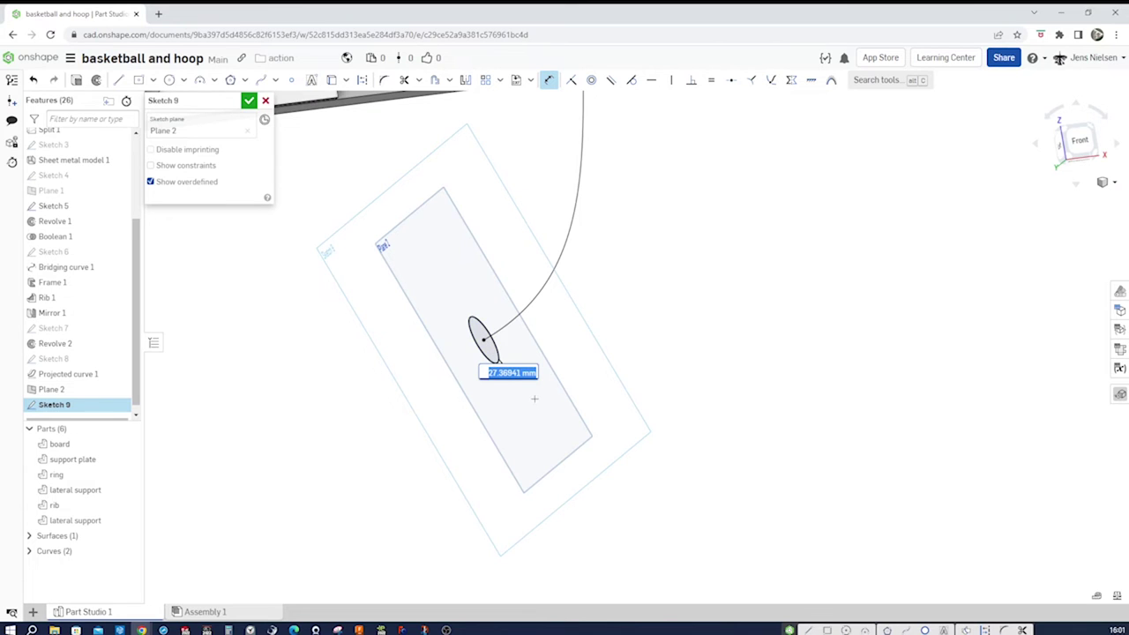
{"action": "type", "text": "6"}
{"action": "key", "text": "Return"}
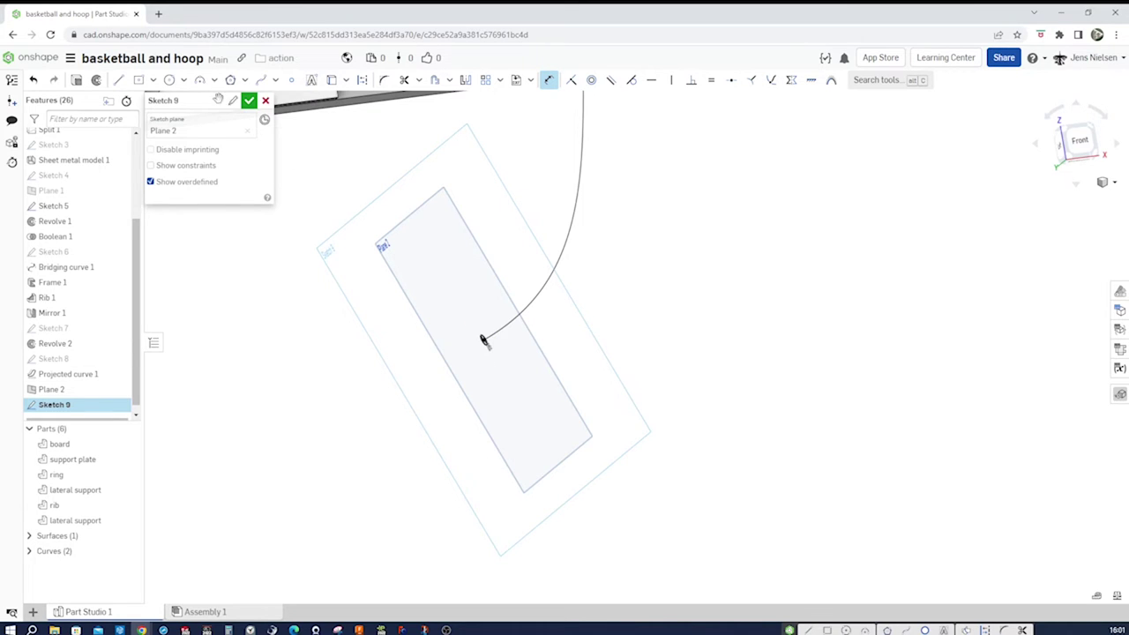
{"action": "left_click", "coordinate": [250, 102]}
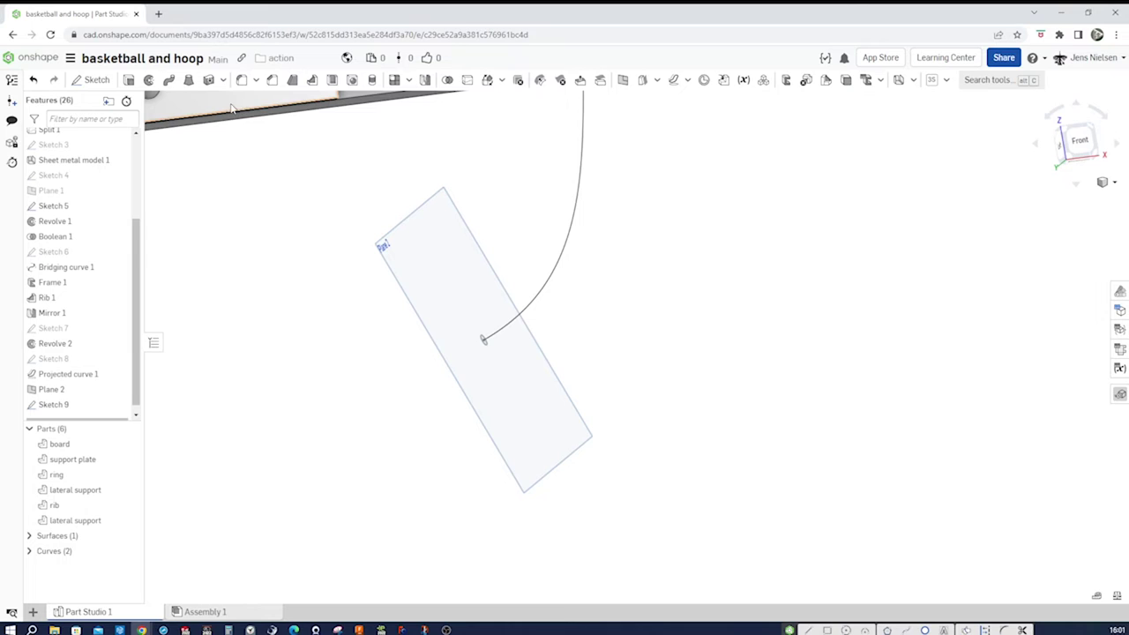
- Sweep the 6 mm circle along the projected curve as a New solid part
{"action": "left_click", "coordinate": [168, 80]}
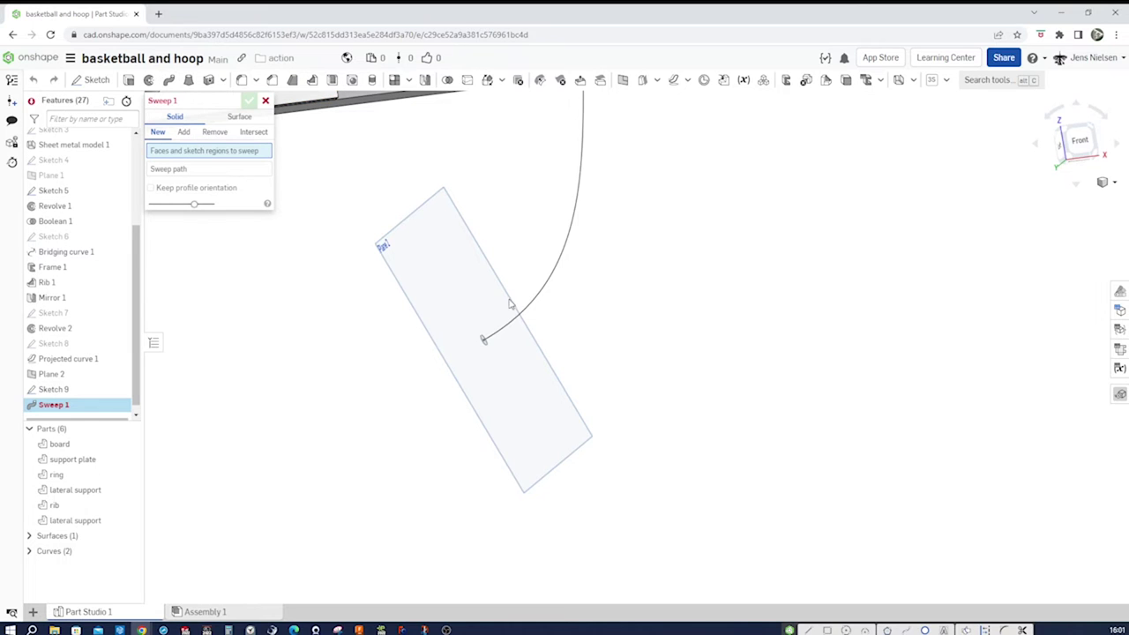
{"action": "scroll", "coordinate": [494, 339], "scroll_direction": "up", "scroll_amount": 5}
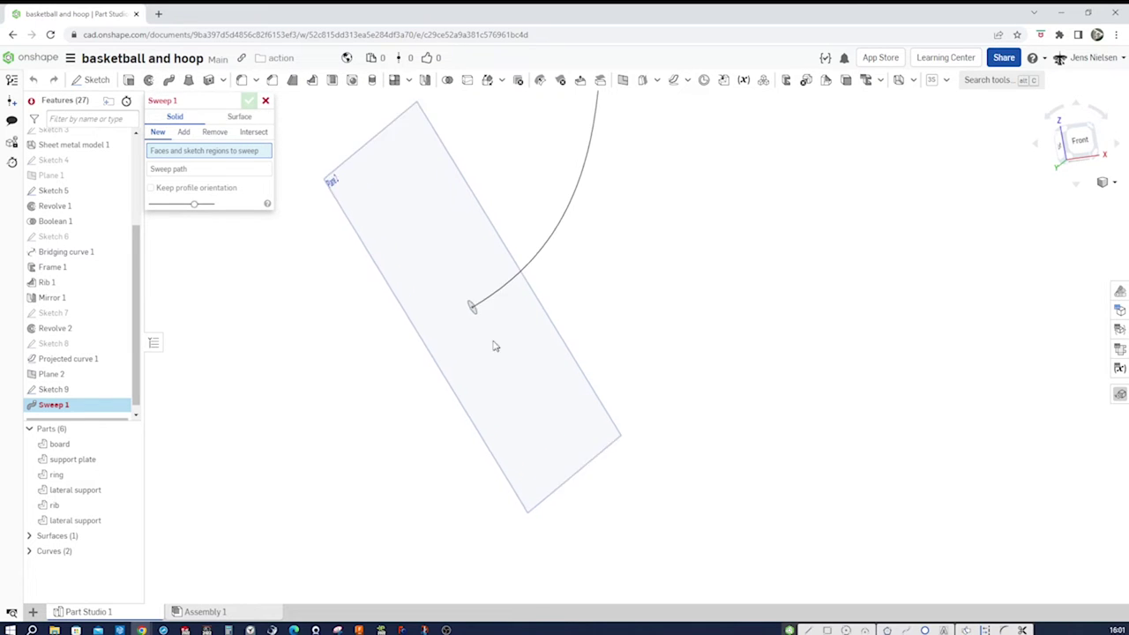
{"action": "left_click", "coordinate": [461, 292]}
{"action": "left_click", "coordinate": [245, 180]}
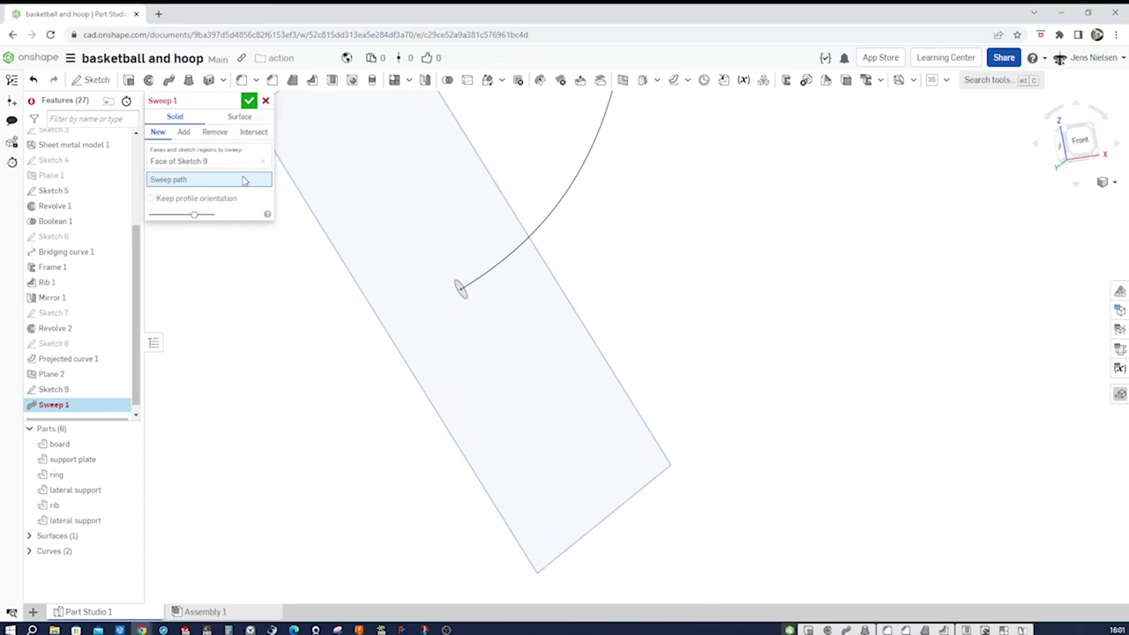
{"action": "left_click", "coordinate": [486, 275]}
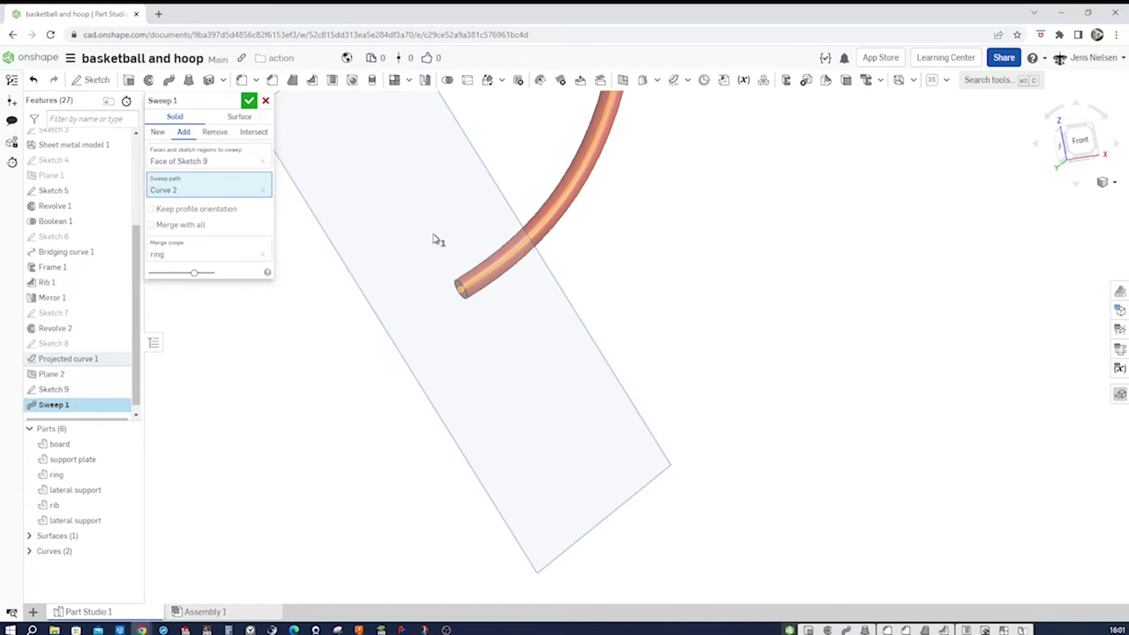
{"action": "left_click", "coordinate": [157, 131]}
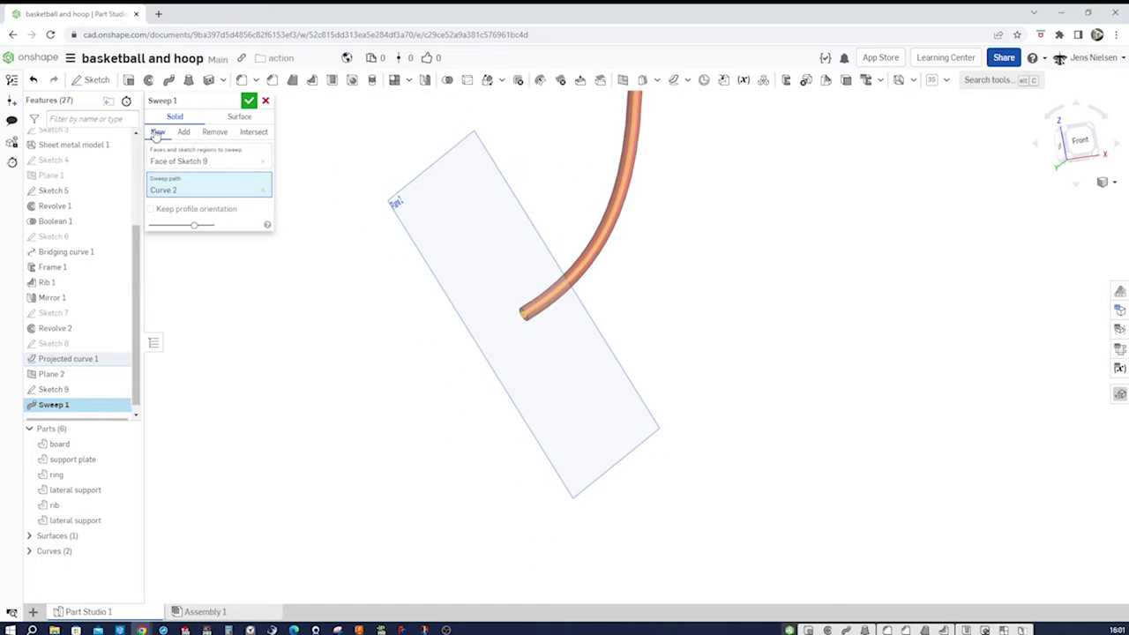
{"action": "left_click", "coordinate": [249, 100]}
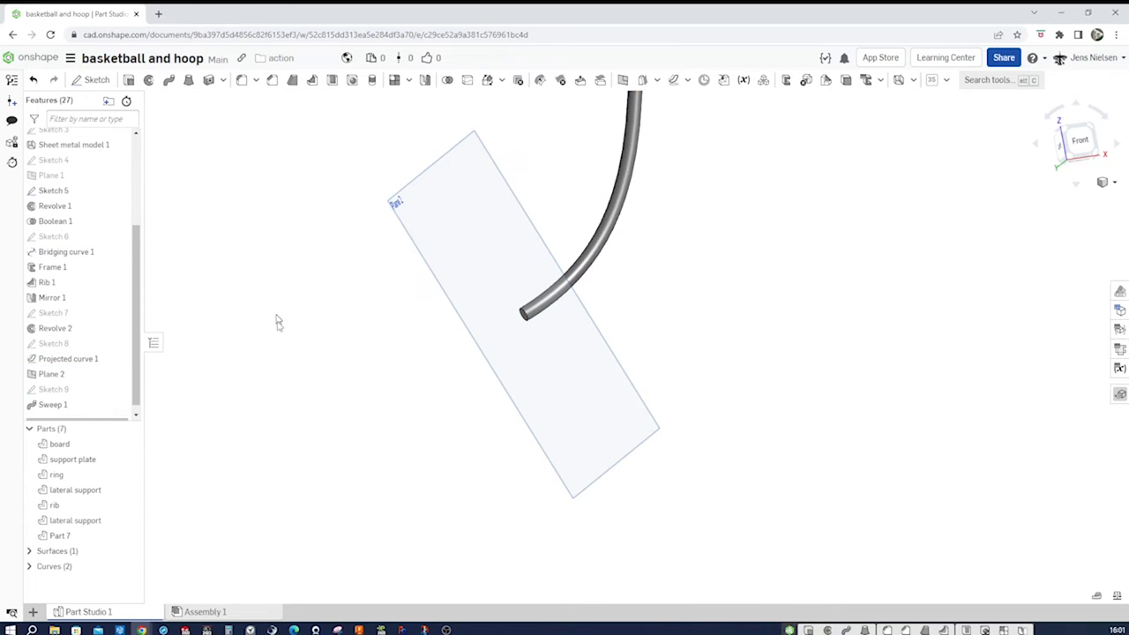
- Change the swept part's appearance to the light grey colour EAEAEA
{"action": "scroll", "coordinate": [88, 318], "scroll_direction": "down", "scroll_amount": 1}
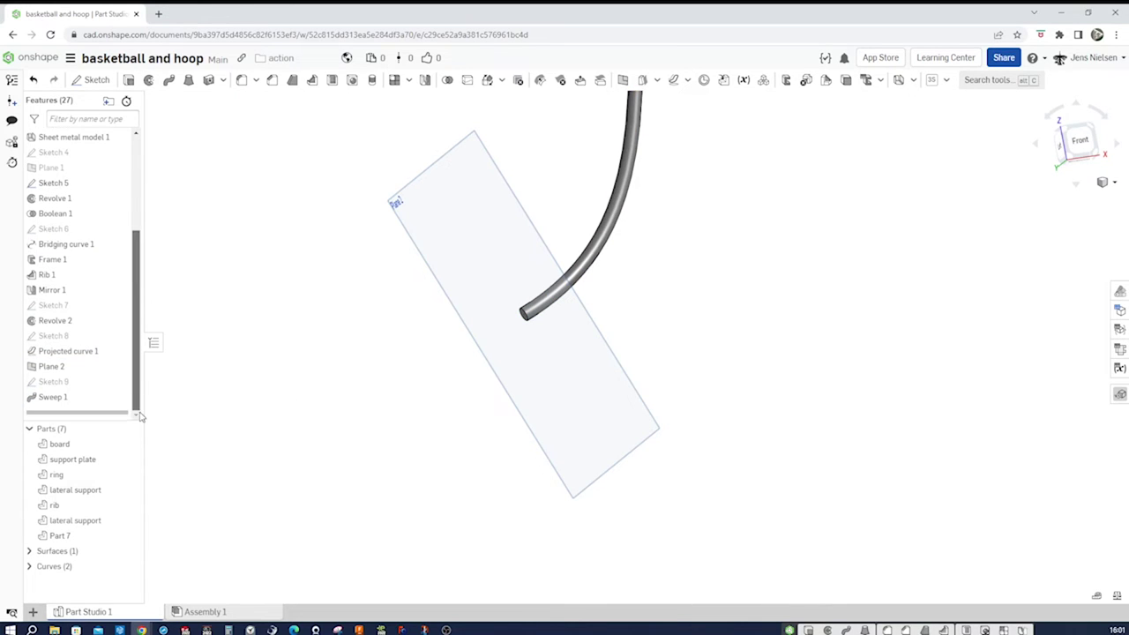
{"action": "right_click", "coordinate": [67, 537]}
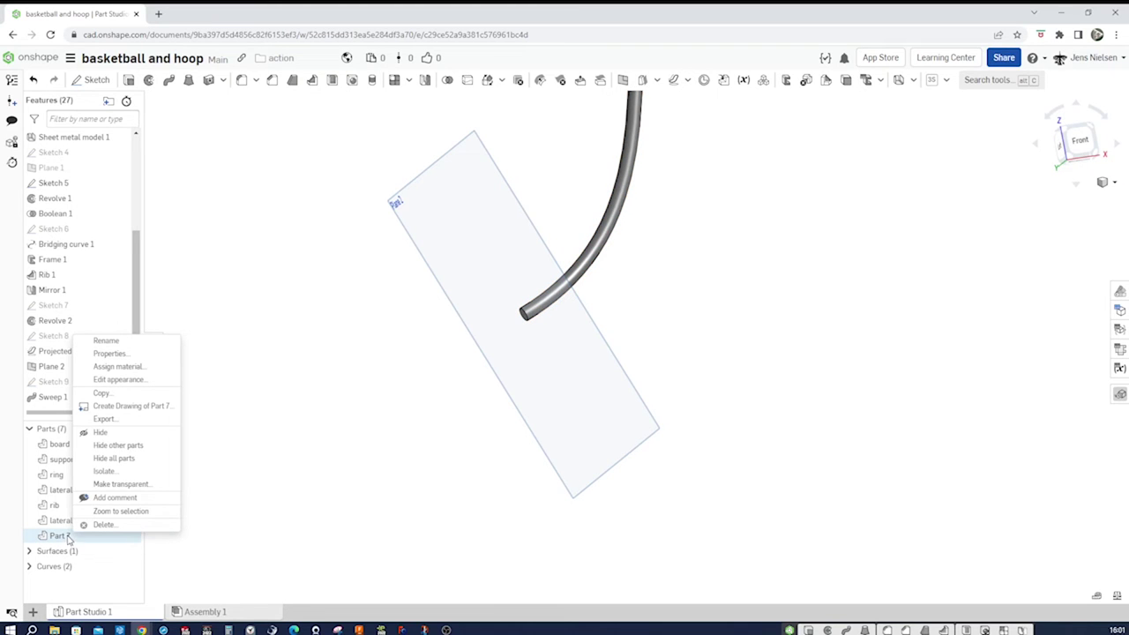
{"action": "left_click", "coordinate": [119, 379]}
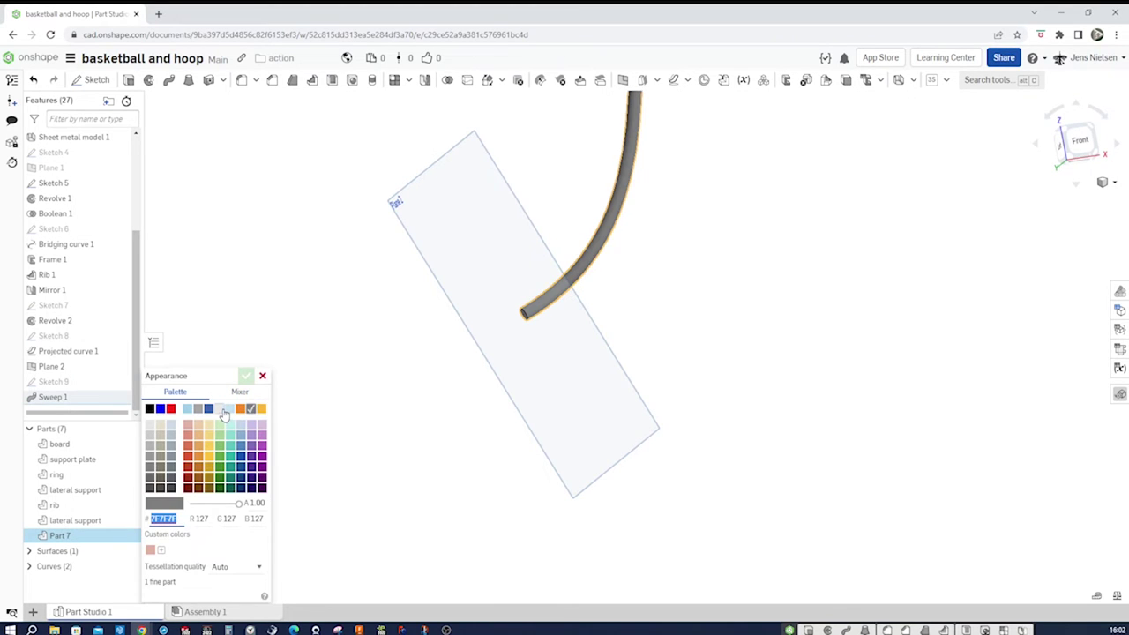
{"action": "left_click", "coordinate": [219, 409]}
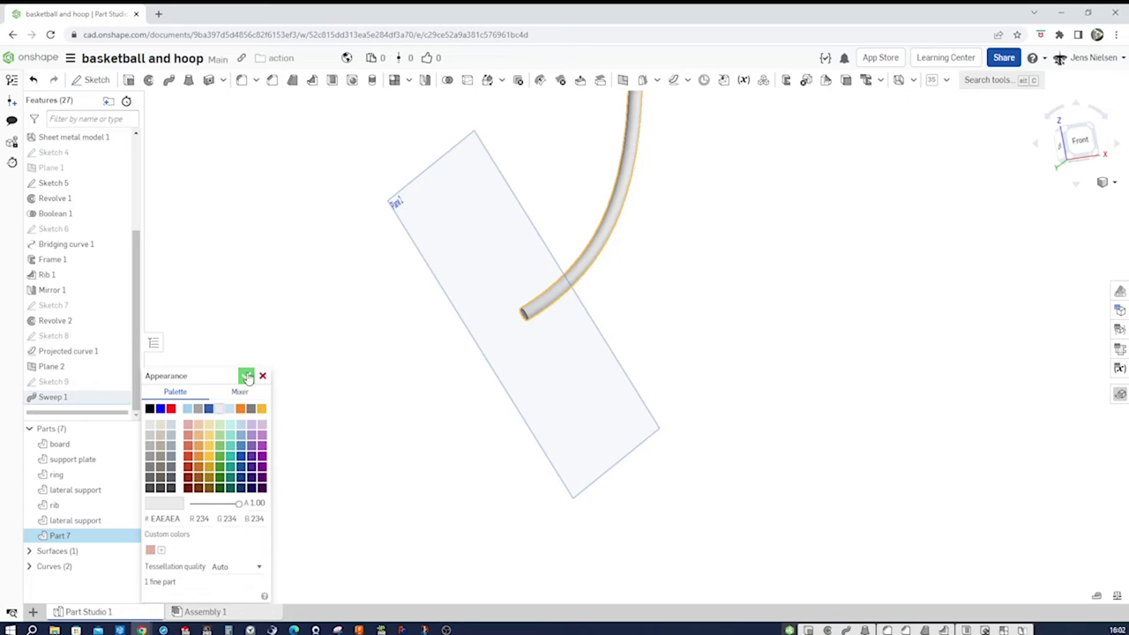
{"action": "left_click", "coordinate": [246, 376]}
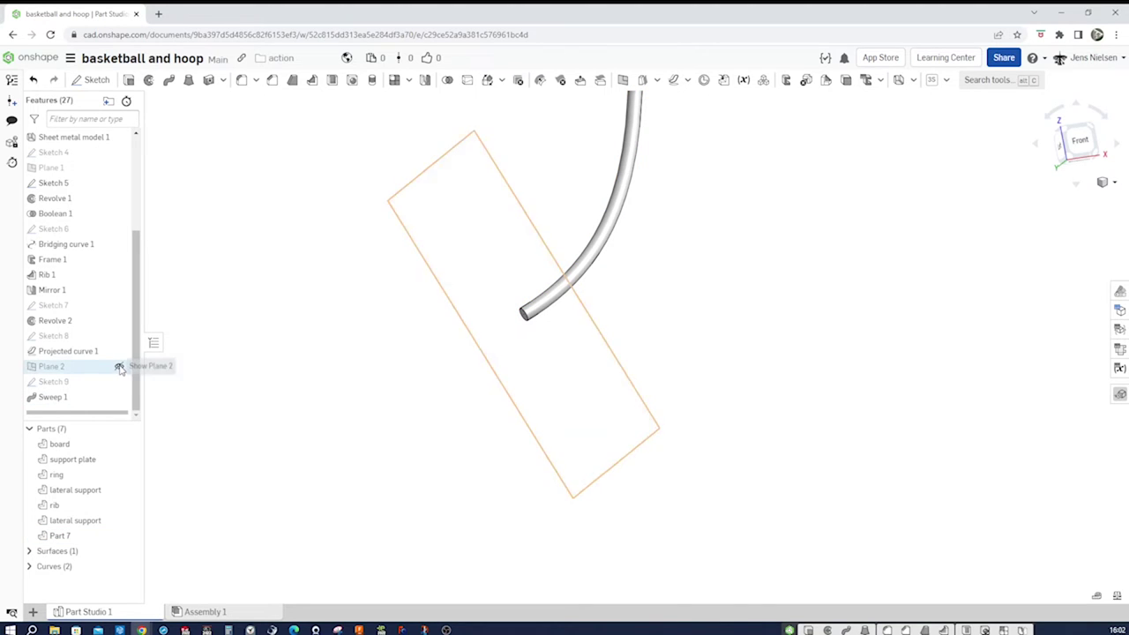
- Hide Plane 2 and mirror the swept net cord across the Right plane as a new part
{"action": "left_click", "coordinate": [118, 366]}
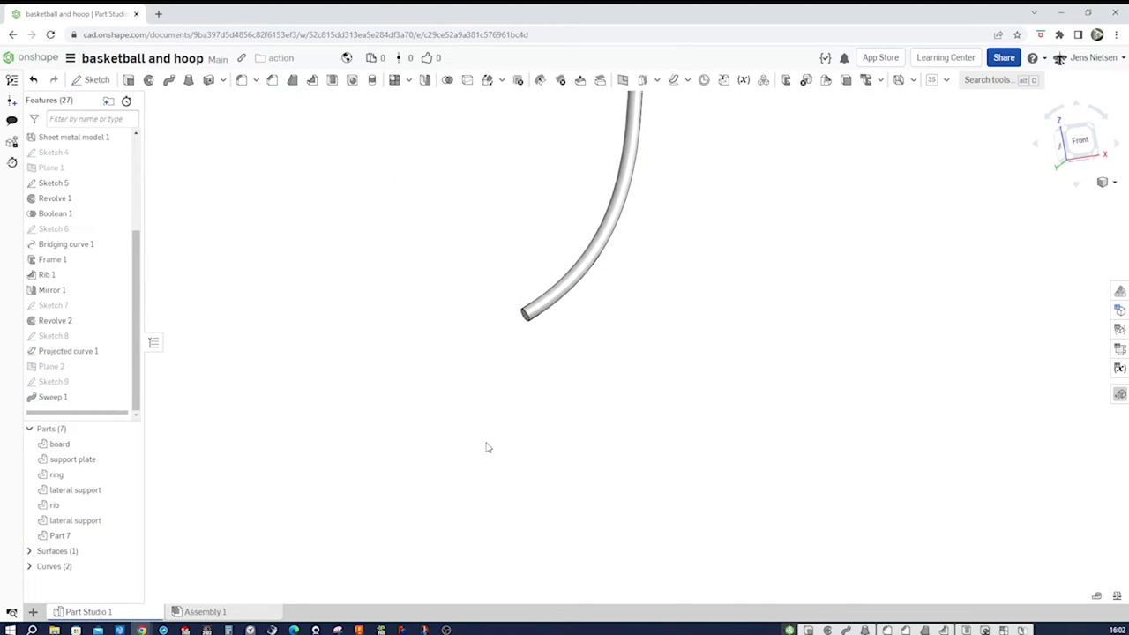
{"action": "scroll", "coordinate": [529, 447], "scroll_direction": "down", "scroll_amount": 10}
{"action": "right_click_drag", "start_coordinate": [774, 488], "coordinate": [951, 490]}
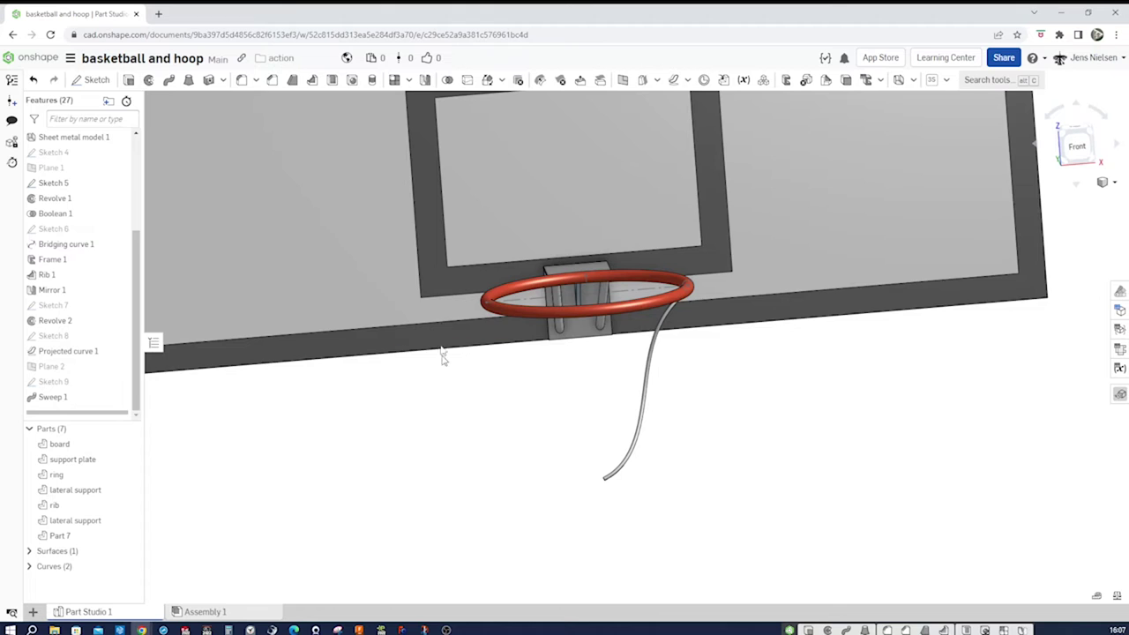
{"action": "left_click", "coordinate": [425, 79]}
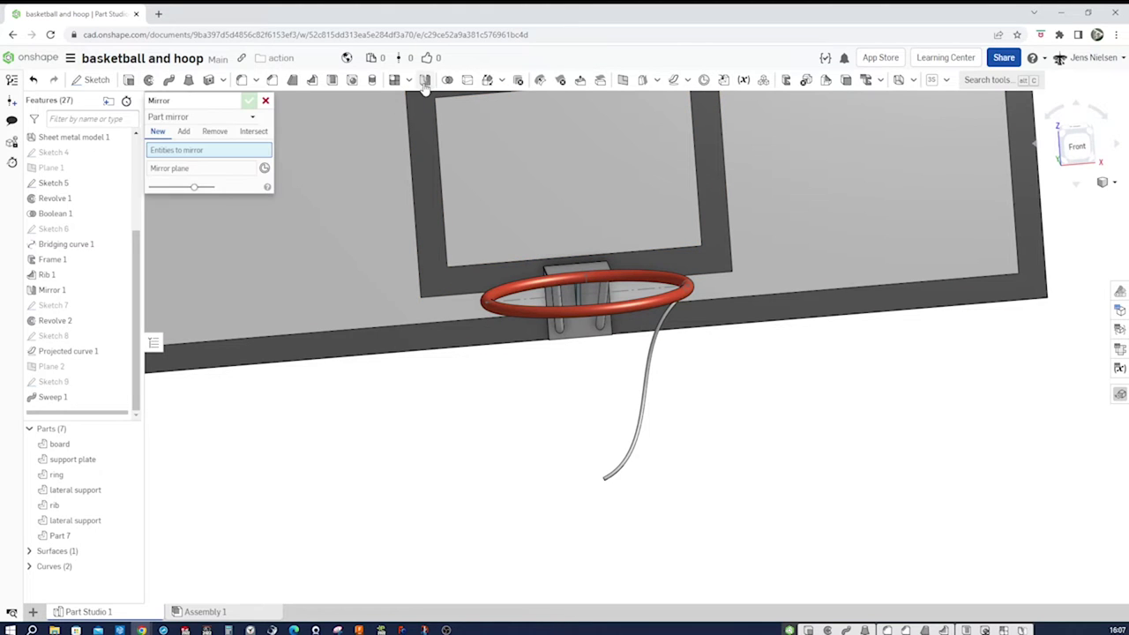
{"action": "left_click", "coordinate": [642, 416]}
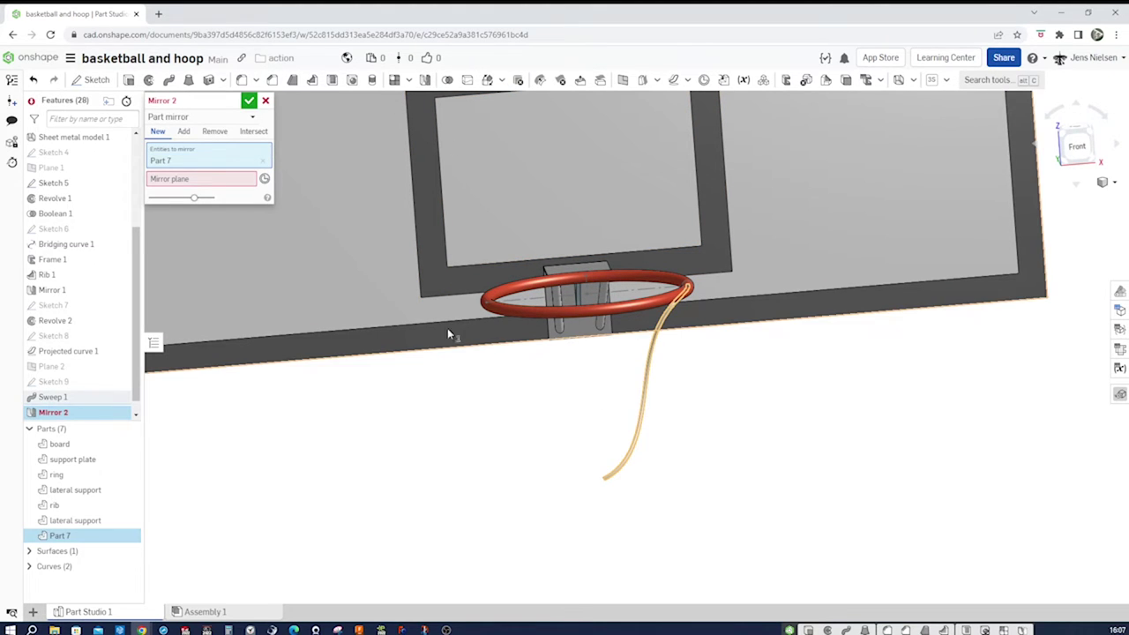
{"action": "left_click", "coordinate": [213, 180]}
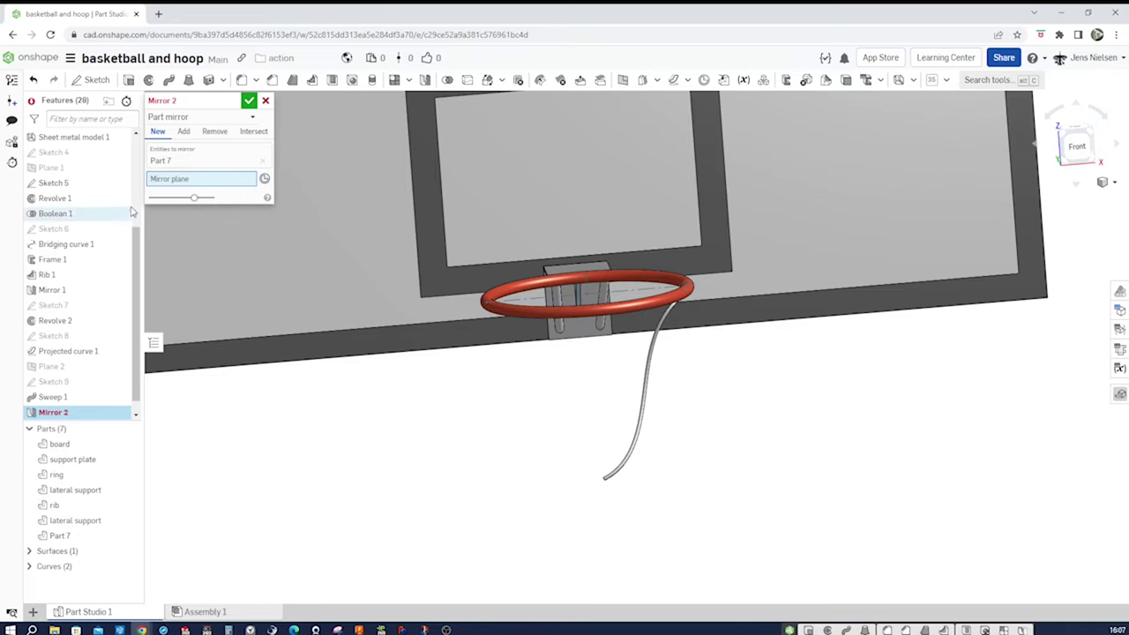
{"action": "scroll", "coordinate": [123, 205], "scroll_direction": "up", "scroll_amount": 4}
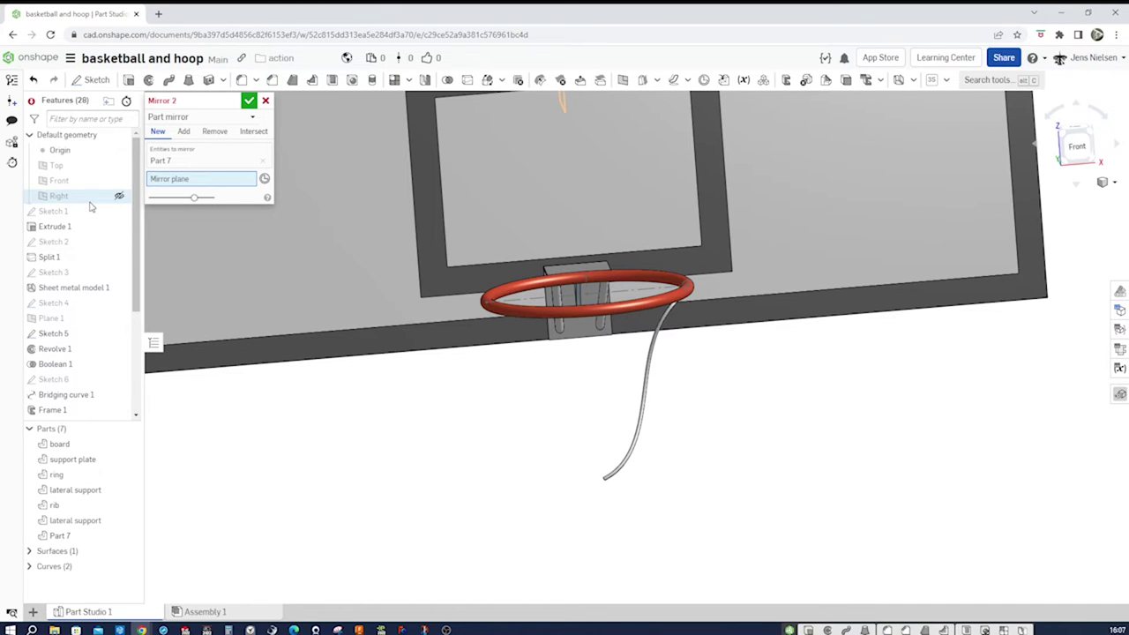
{"action": "left_click", "coordinate": [93, 204]}
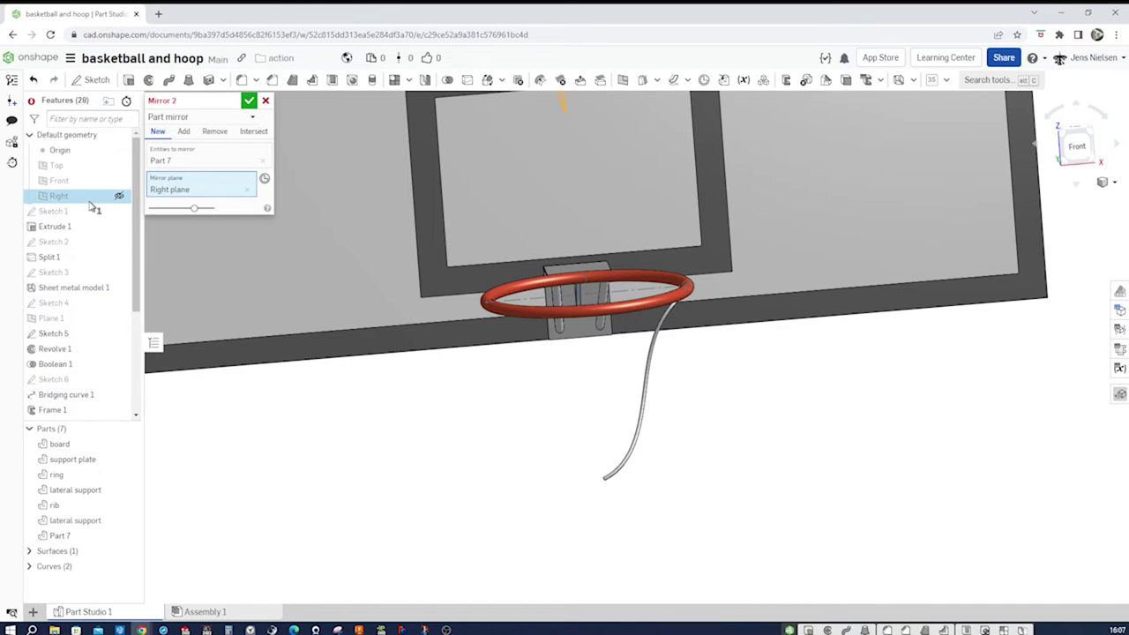
{"action": "left_click", "coordinate": [248, 101]}
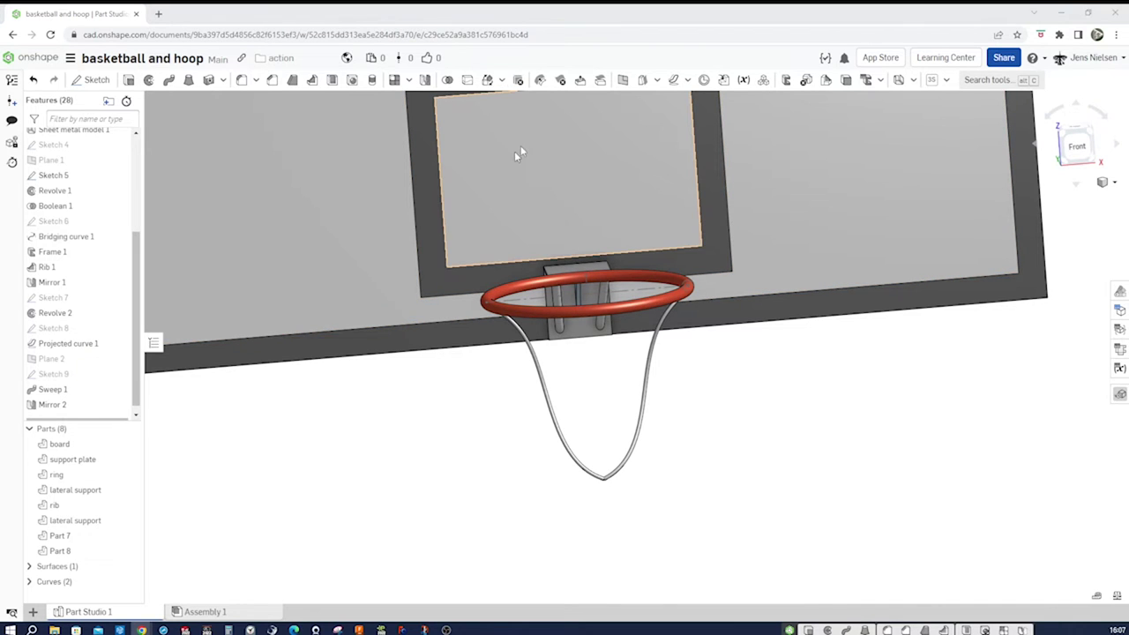
- Circular-pattern both net cords into 12 equally spaced instances over 360 degrees around the ring's vertical axis line from Sketch 5
{"action": "left_click", "coordinate": [409, 81]}
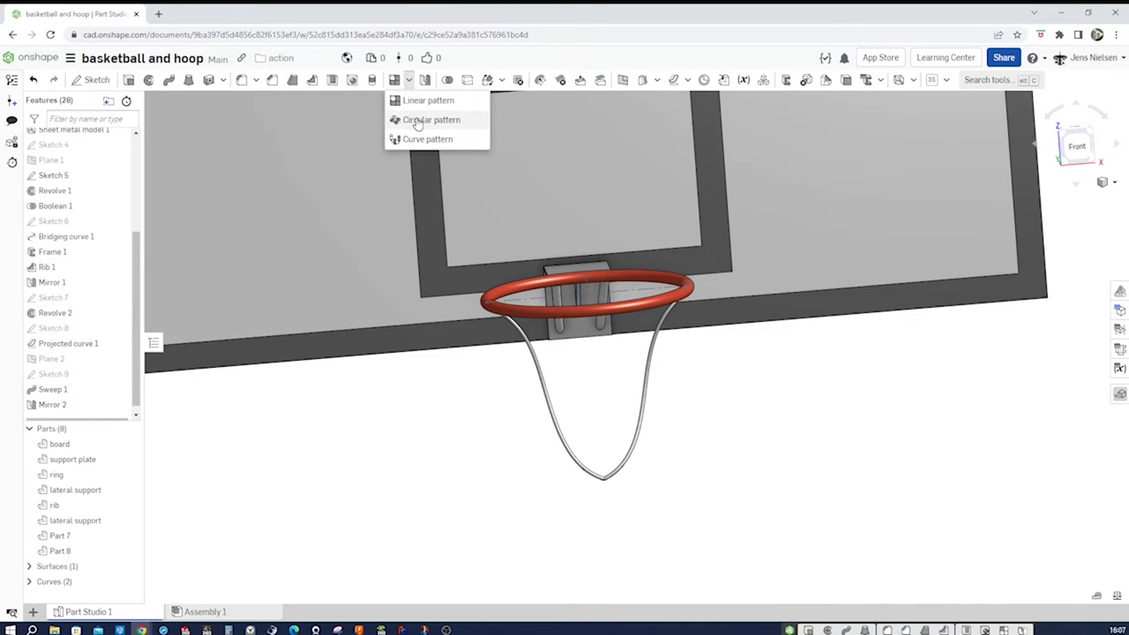
{"action": "left_click", "coordinate": [415, 118]}
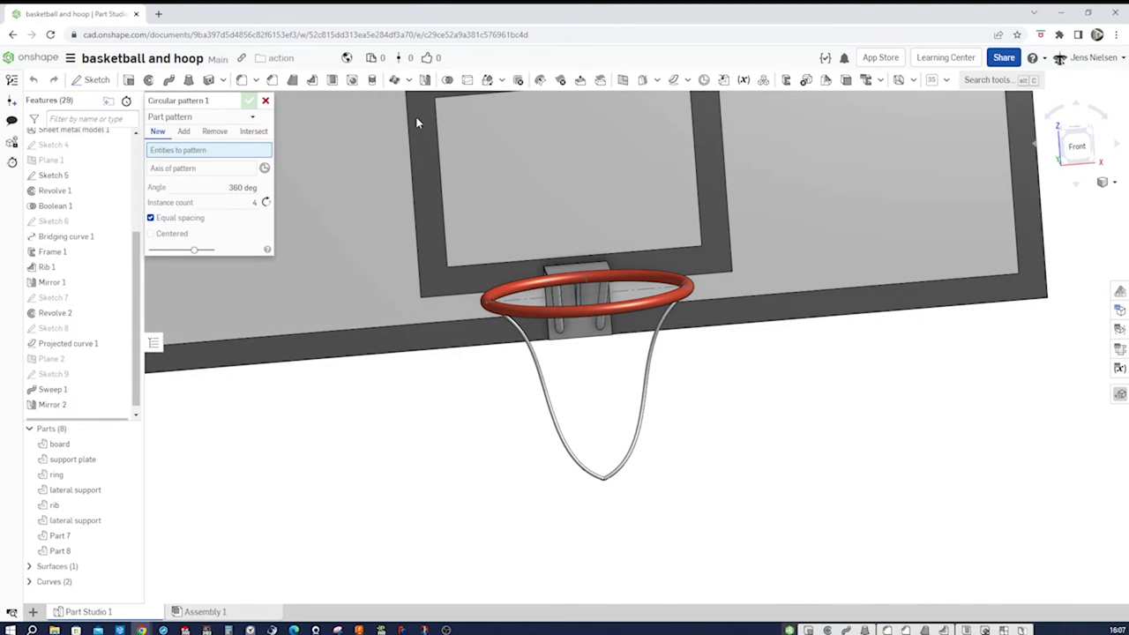
{"action": "left_click", "coordinate": [547, 418]}
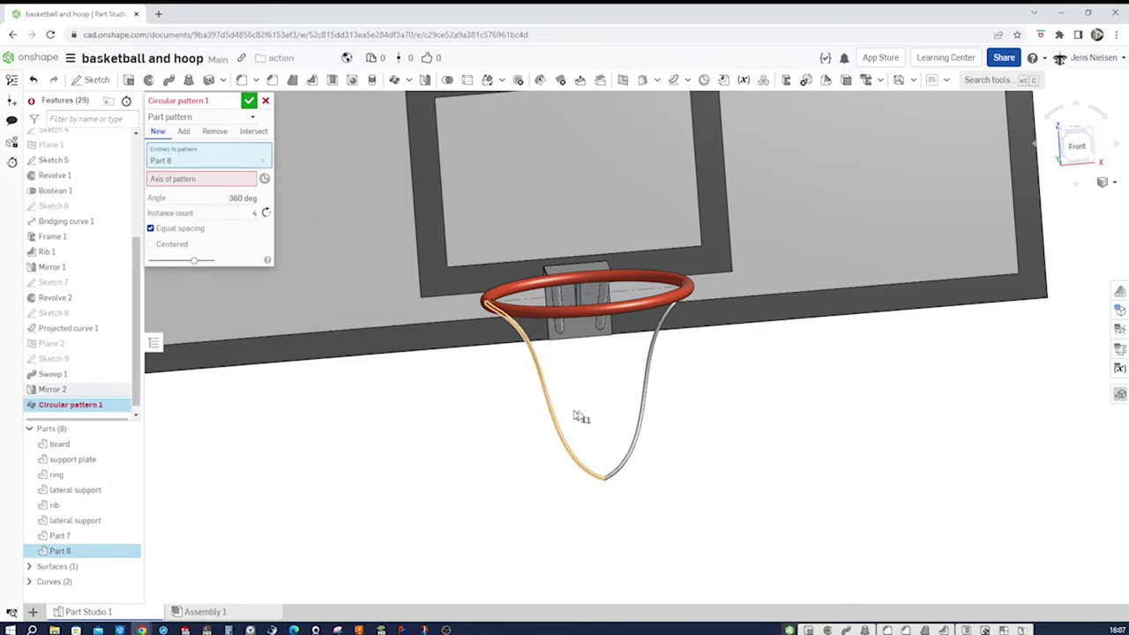
{"action": "left_click", "coordinate": [636, 421]}
{"action": "left_click", "coordinate": [210, 195]}
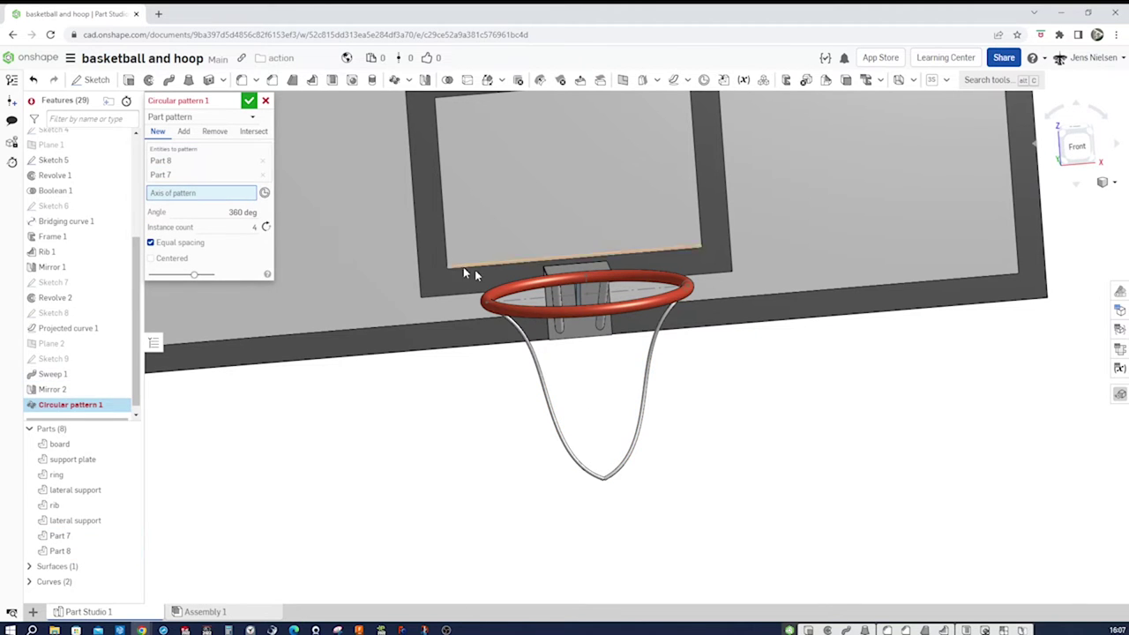
{"action": "right_click_drag", "start_coordinate": [467, 270], "coordinate": [574, 277]}
{"action": "left_click", "coordinate": [577, 279]}
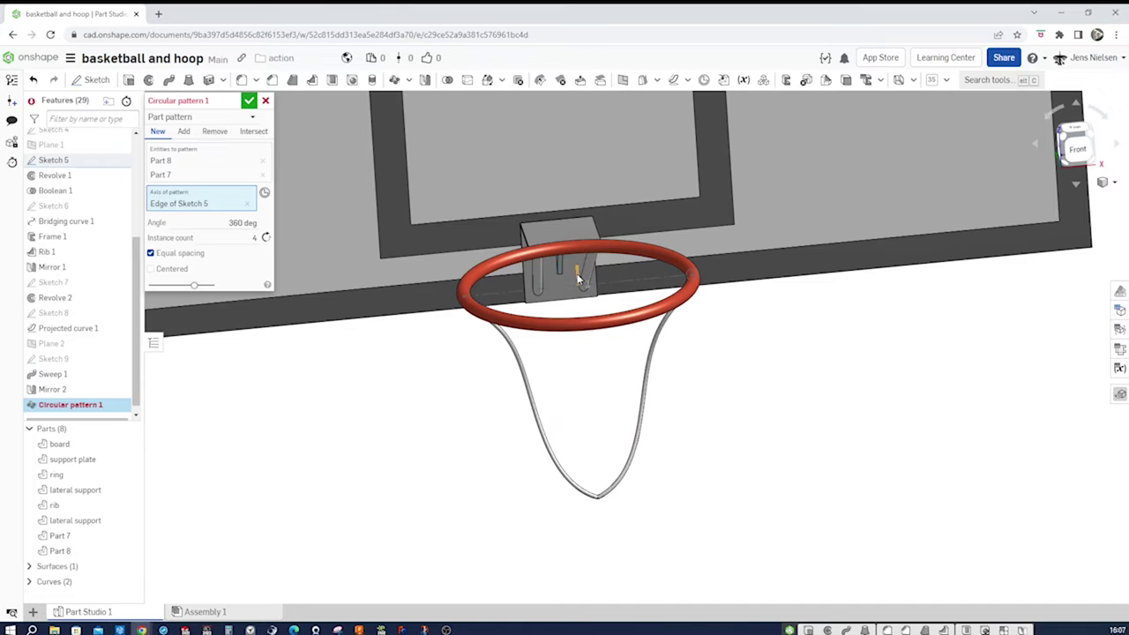
{"action": "double_click", "coordinate": [255, 239]}
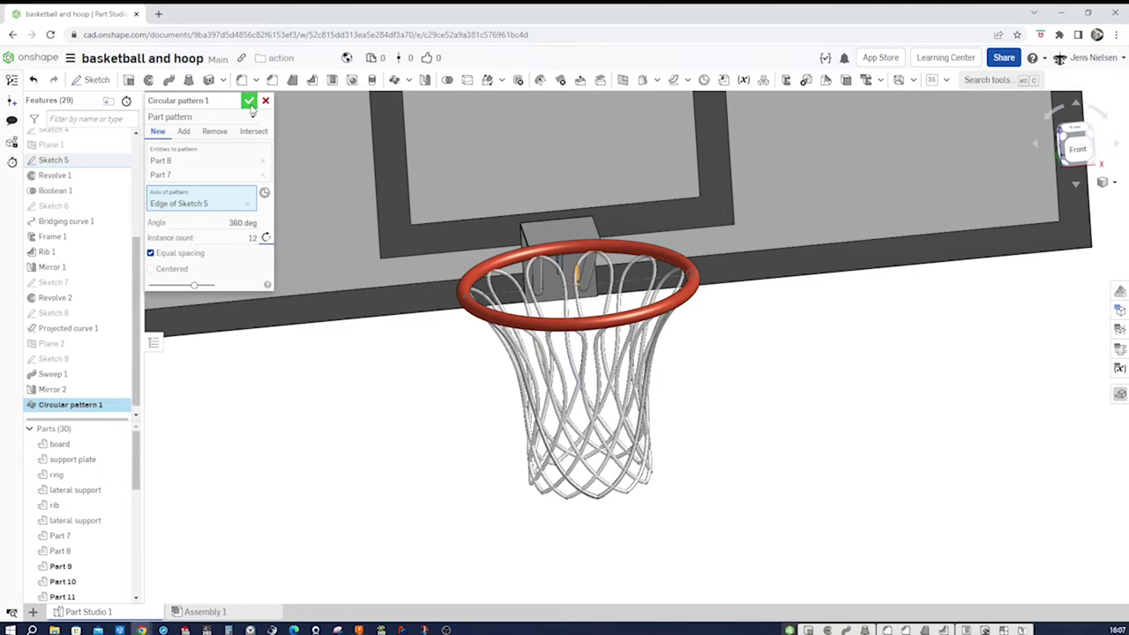
{"action": "left_click", "coordinate": [250, 102]}
- Hide Sketch 5, whose construction line crosses the ring
{"action": "right_click_drag", "start_coordinate": [572, 539], "coordinate": [616, 327]}
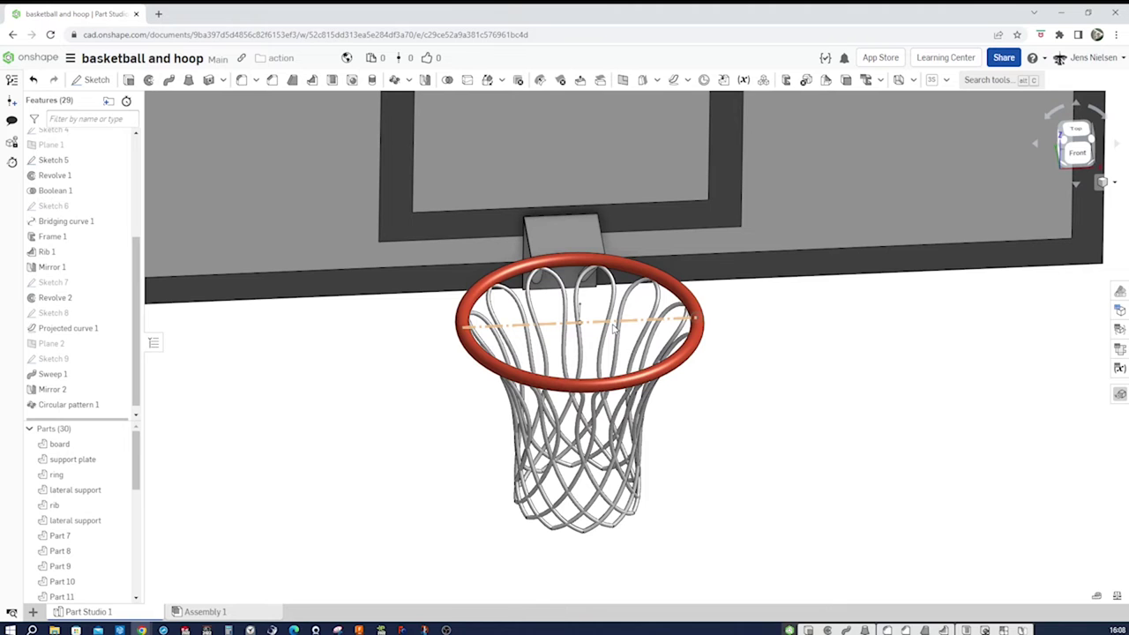
{"action": "right_click", "coordinate": [615, 327]}
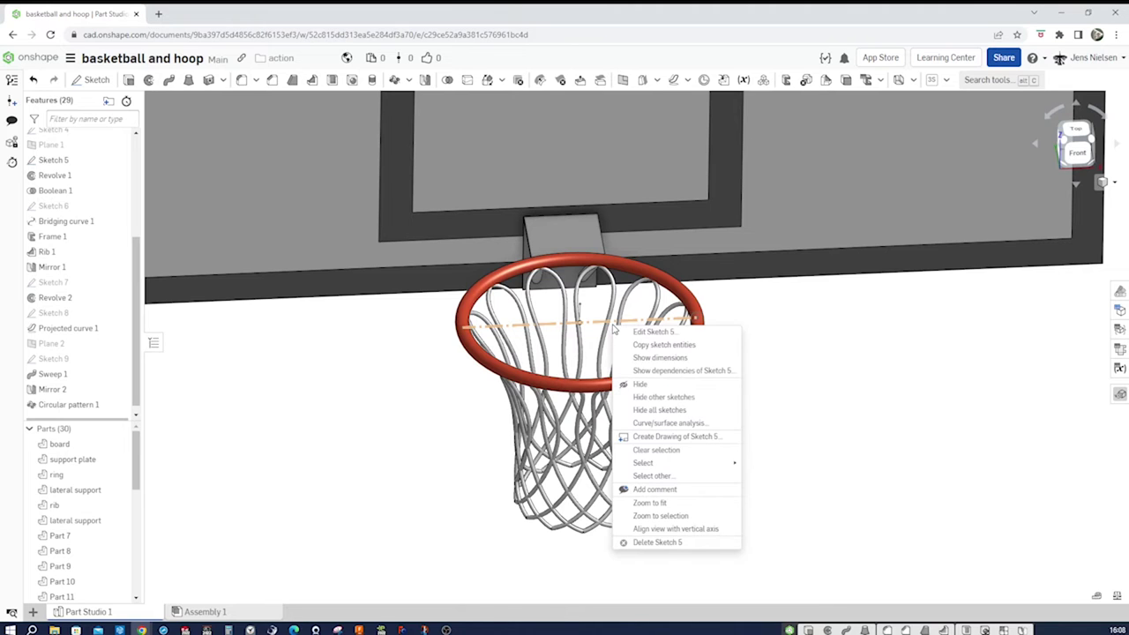
{"action": "left_click", "coordinate": [647, 385]}
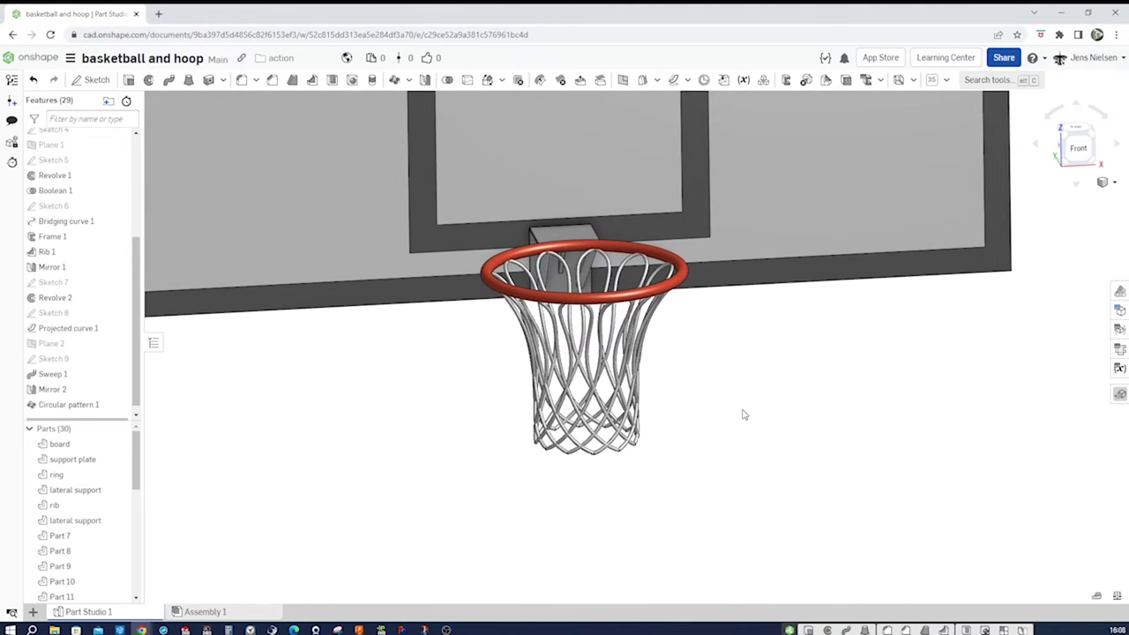
- Unite all the net cords into one part with a Boolean union, without keeping the tools
{"action": "scroll", "coordinate": [745, 414], "scroll_direction": "up", "scroll_amount": 3}
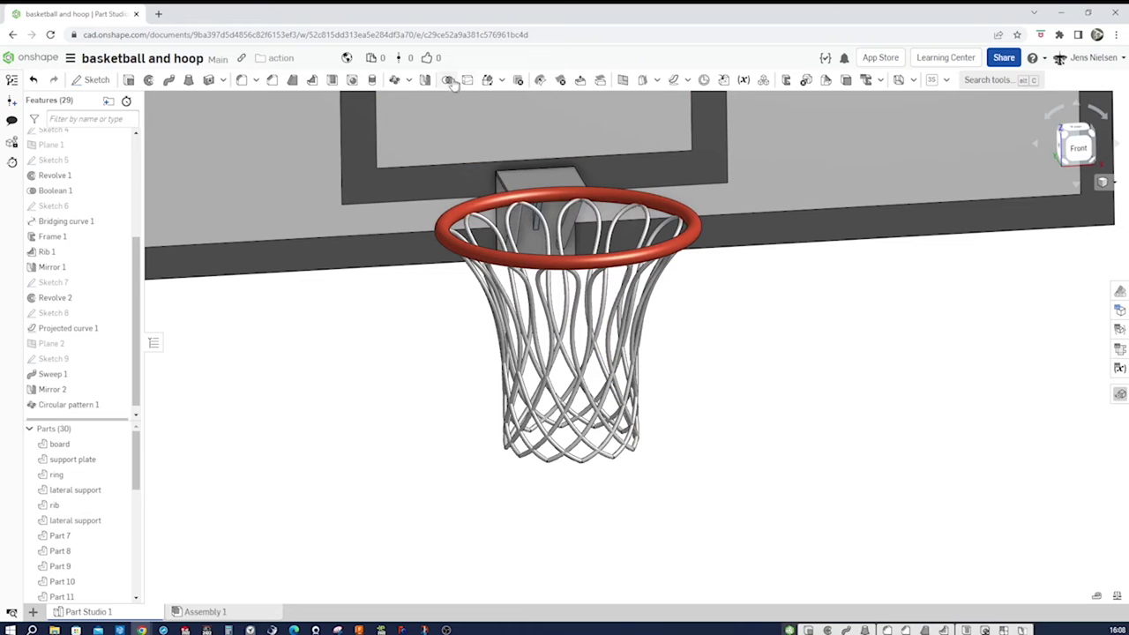
{"action": "left_click", "coordinate": [450, 80]}
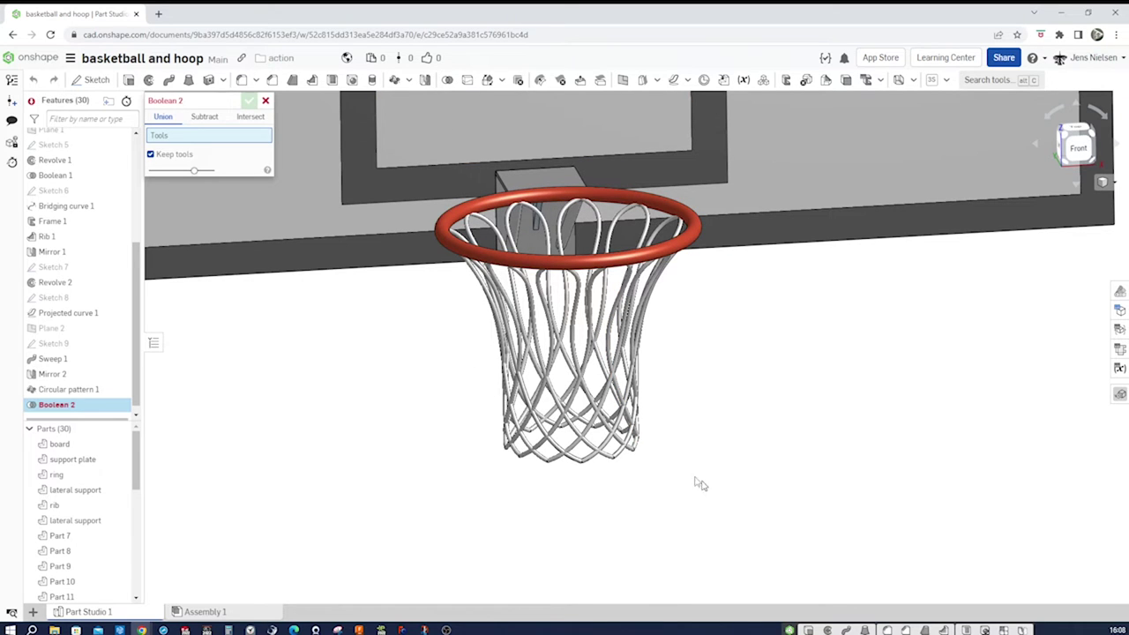
{"action": "left_click_drag", "start_coordinate": [700, 484], "coordinate": [461, 375]}
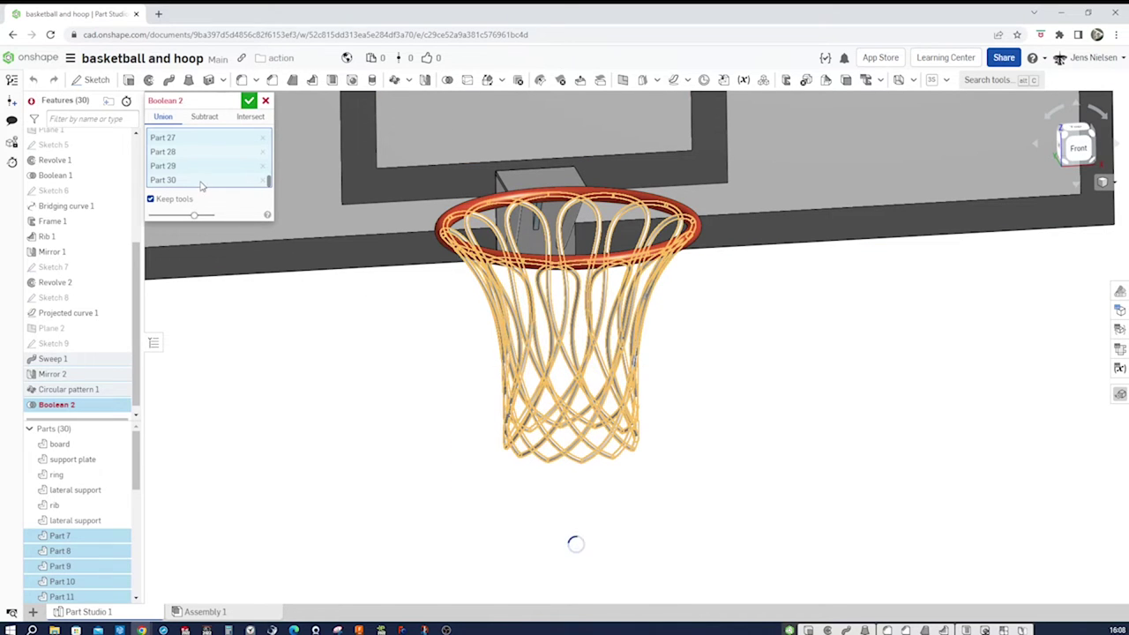
{"action": "left_click", "coordinate": [151, 199]}
{"action": "left_click", "coordinate": [250, 102]}
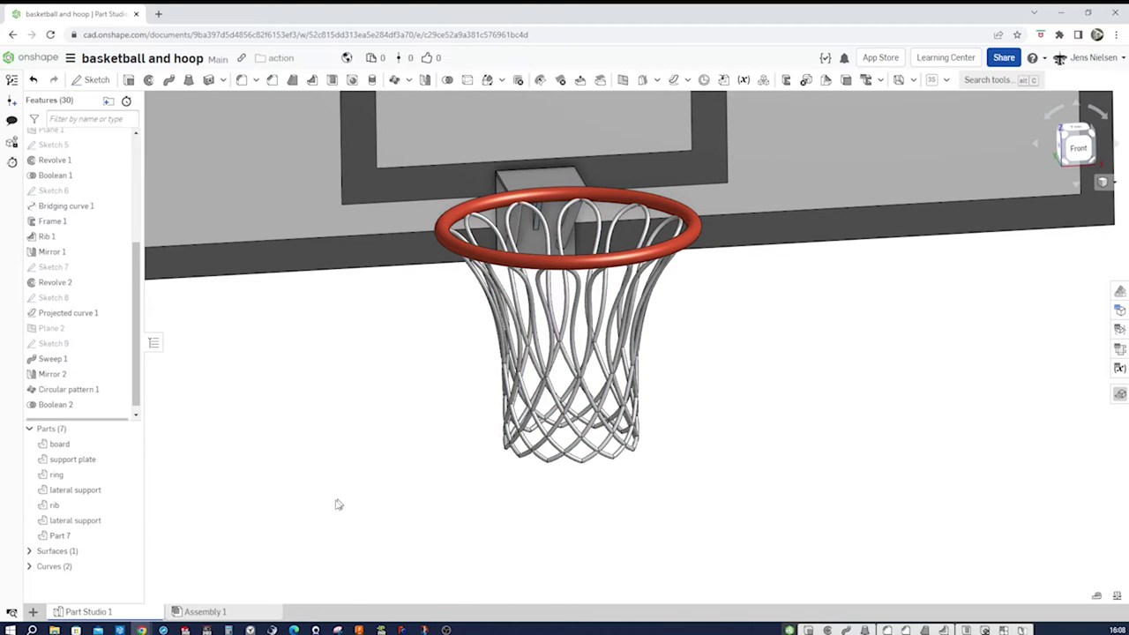
- Check the united cord part by toggling its visibility, and rename it net
{"action": "left_click", "coordinate": [129, 536]}
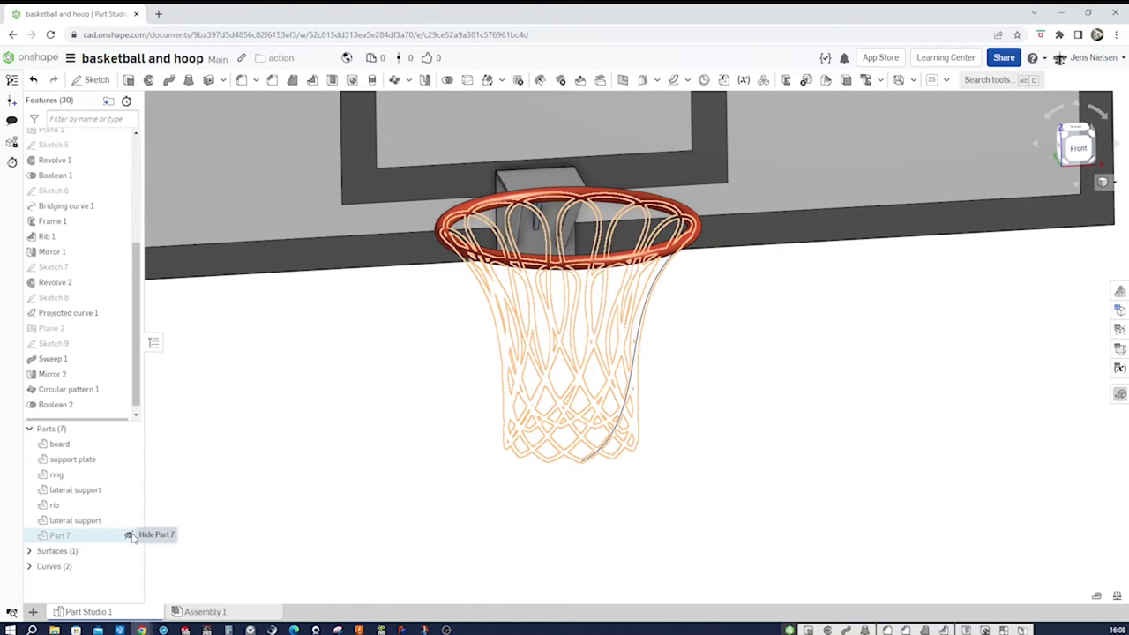
{"action": "left_click", "coordinate": [129, 535]}
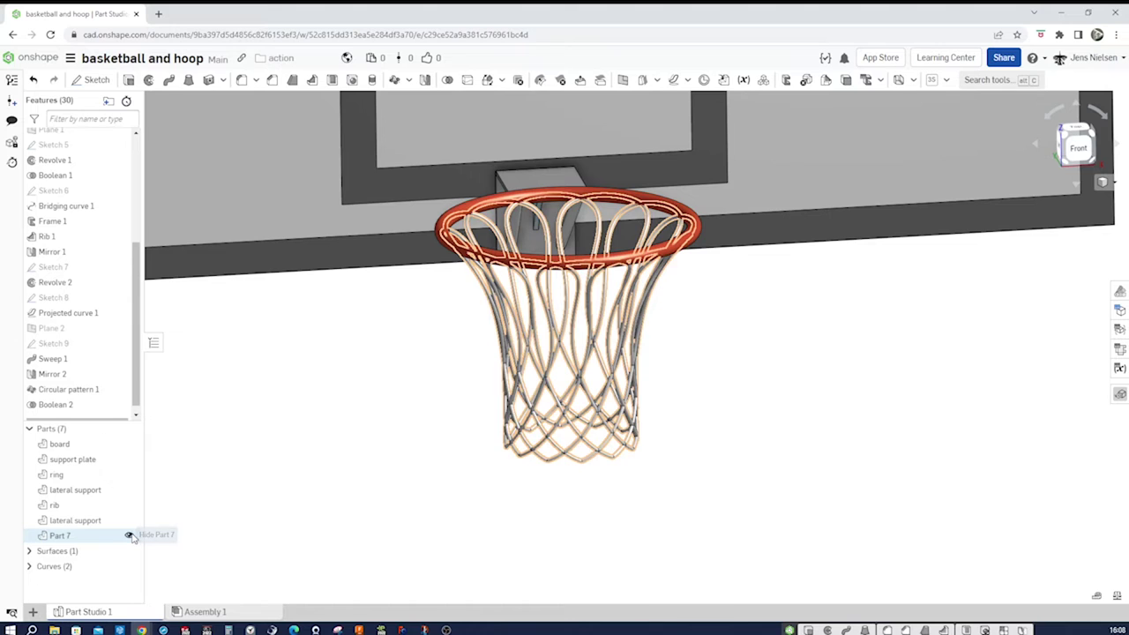
{"action": "right_click", "coordinate": [62, 537]}
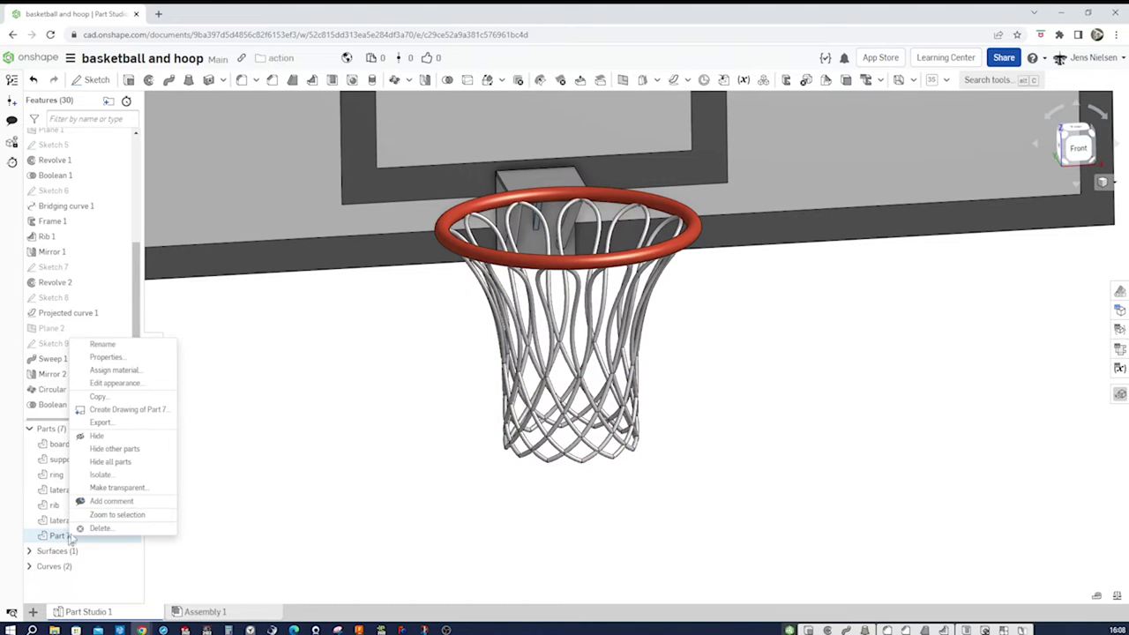
{"action": "left_click", "coordinate": [102, 347]}
{"action": "type", "text": "net"}
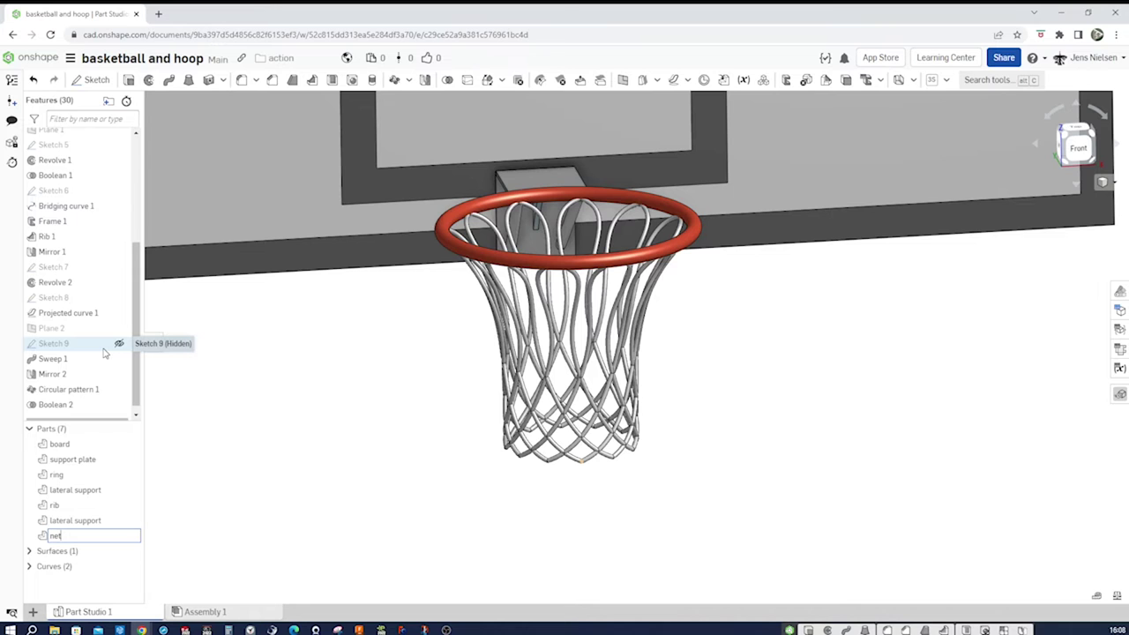
{"action": "key", "text": "Return"}
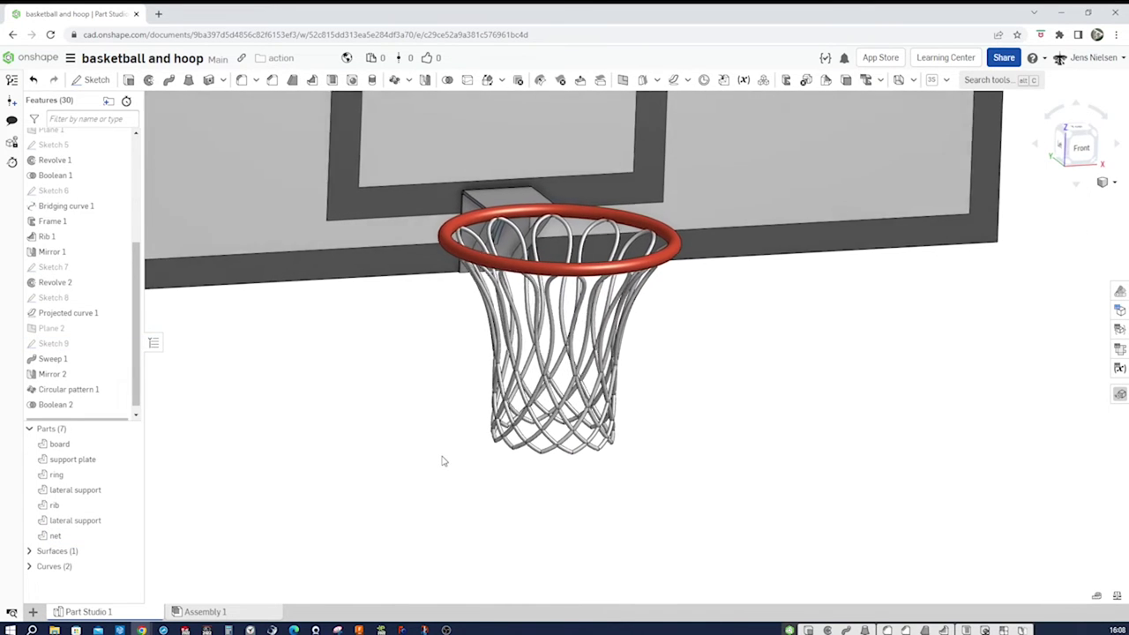
- Combine the board, support plate, ring, supports, rib and net into an open composite part, and check it by toggling its visibility
{"action": "scroll", "coordinate": [847, 517], "scroll_direction": "down", "scroll_amount": 5}
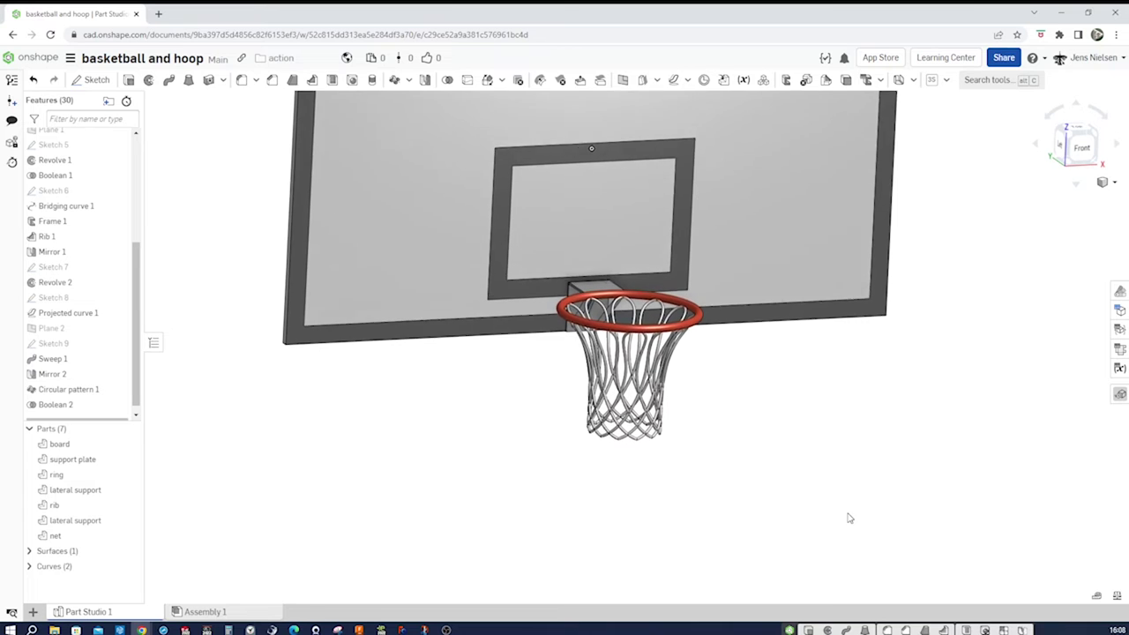
{"action": "right_click_drag", "start_coordinate": [848, 519], "coordinate": [758, 209]}
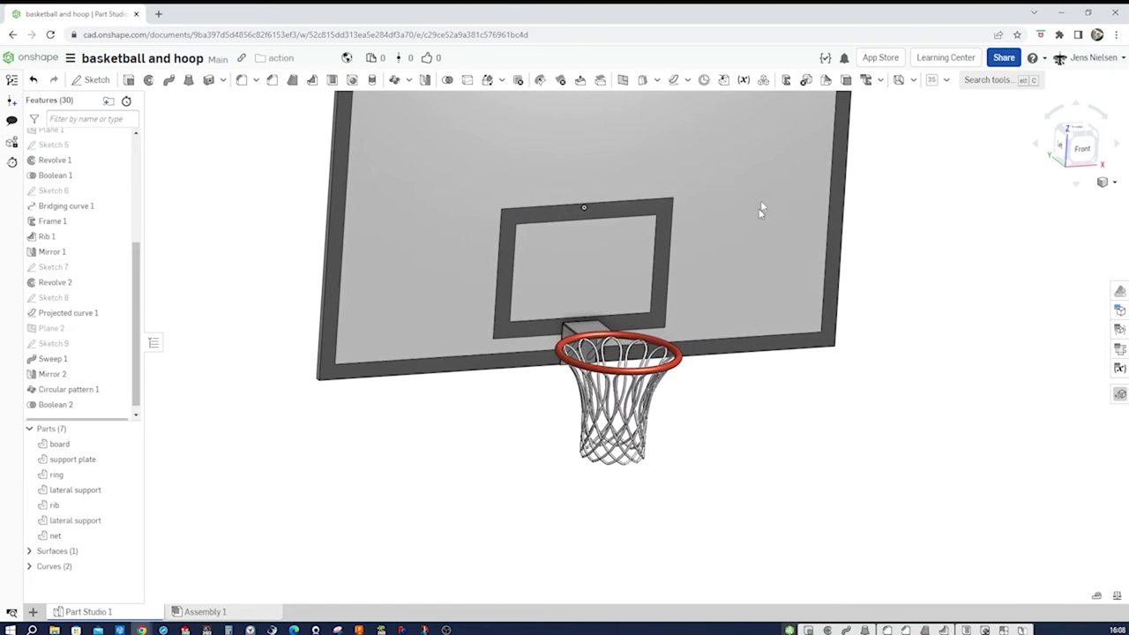
{"action": "left_click", "coordinate": [765, 81]}
{"action": "scroll", "coordinate": [818, 447], "scroll_direction": "down", "scroll_amount": 4}
{"action": "left_click_drag", "start_coordinate": [835, 488], "coordinate": [388, 171]}
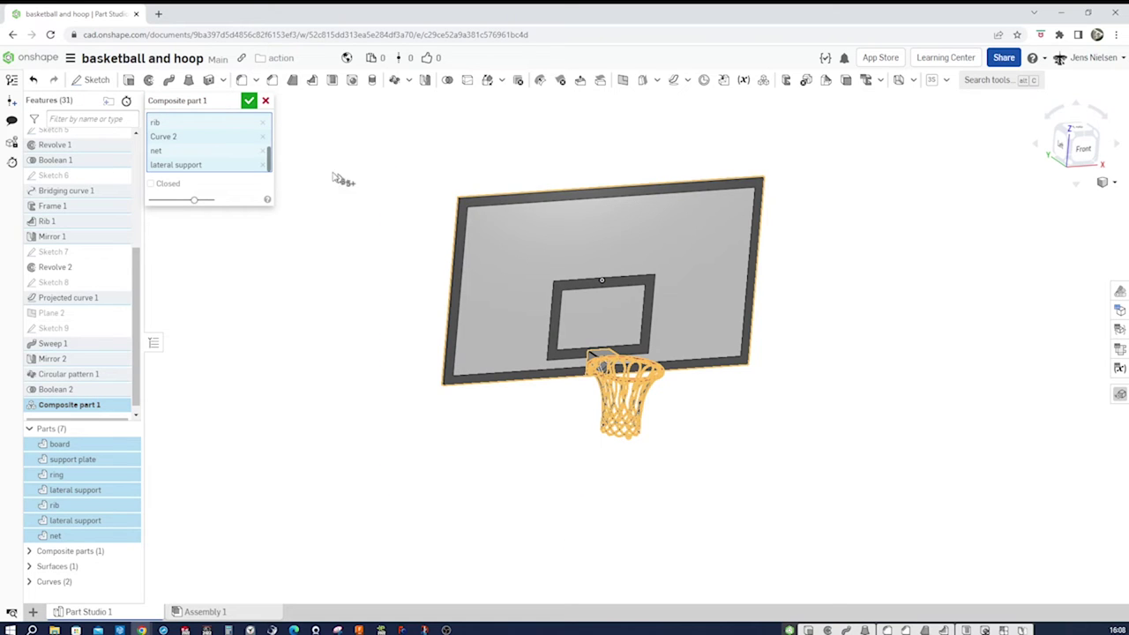
{"action": "left_click", "coordinate": [250, 103]}
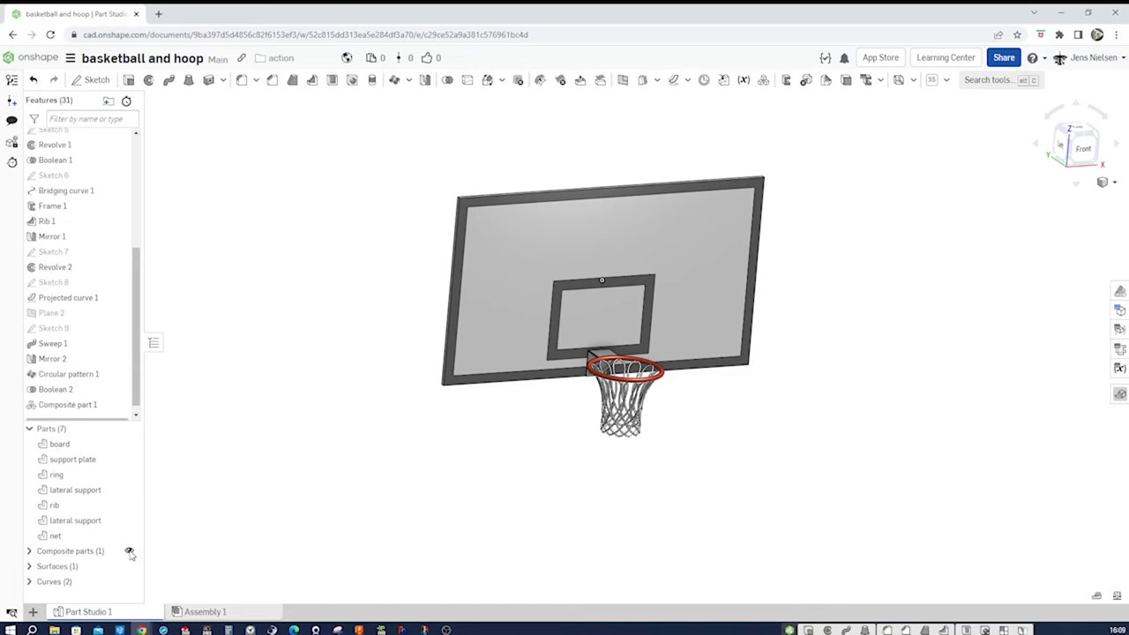
{"action": "left_click", "coordinate": [130, 552]}
{"action": "left_click", "coordinate": [130, 552]}
- Start a new sketch on the outer face of the support plate beneath the ring
{"action": "key", "text": "shift+1"}
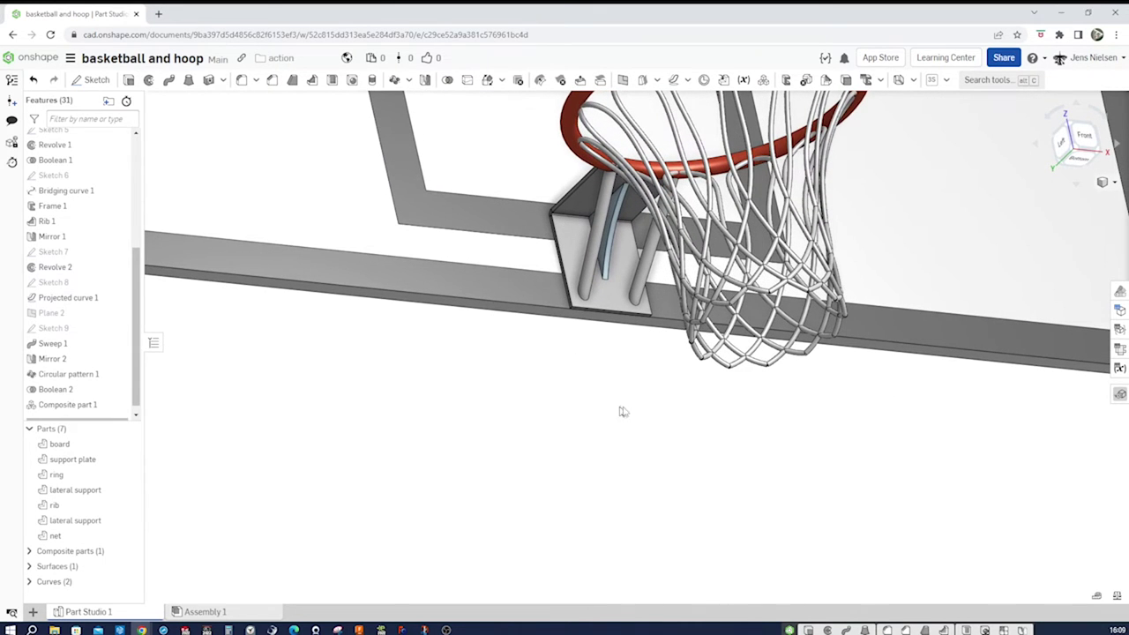
{"action": "scroll", "coordinate": [613, 358], "scroll_direction": "up", "scroll_amount": 3}
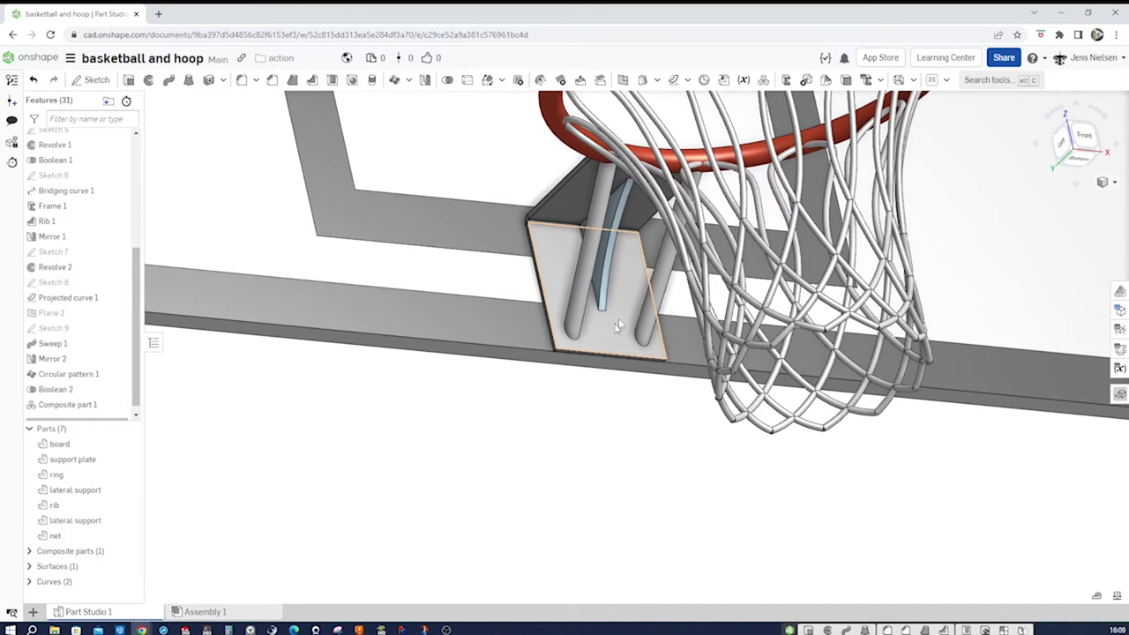
{"action": "right_click_drag", "start_coordinate": [560, 281], "coordinate": [503, 344]}
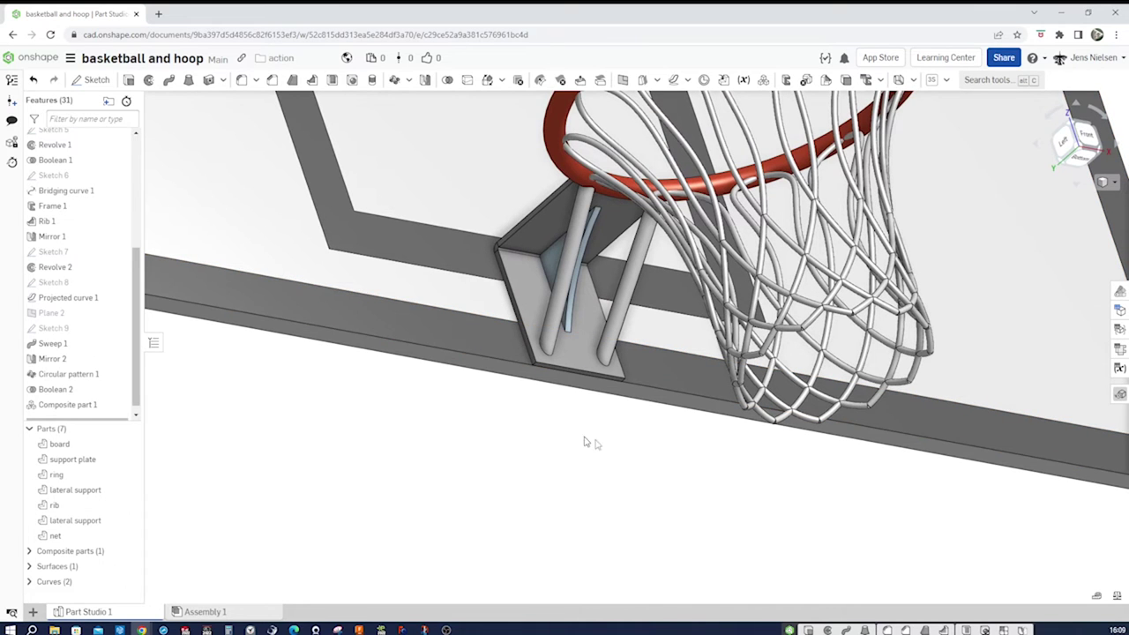
{"action": "scroll", "coordinate": [675, 515], "scroll_direction": "up", "scroll_amount": 5}
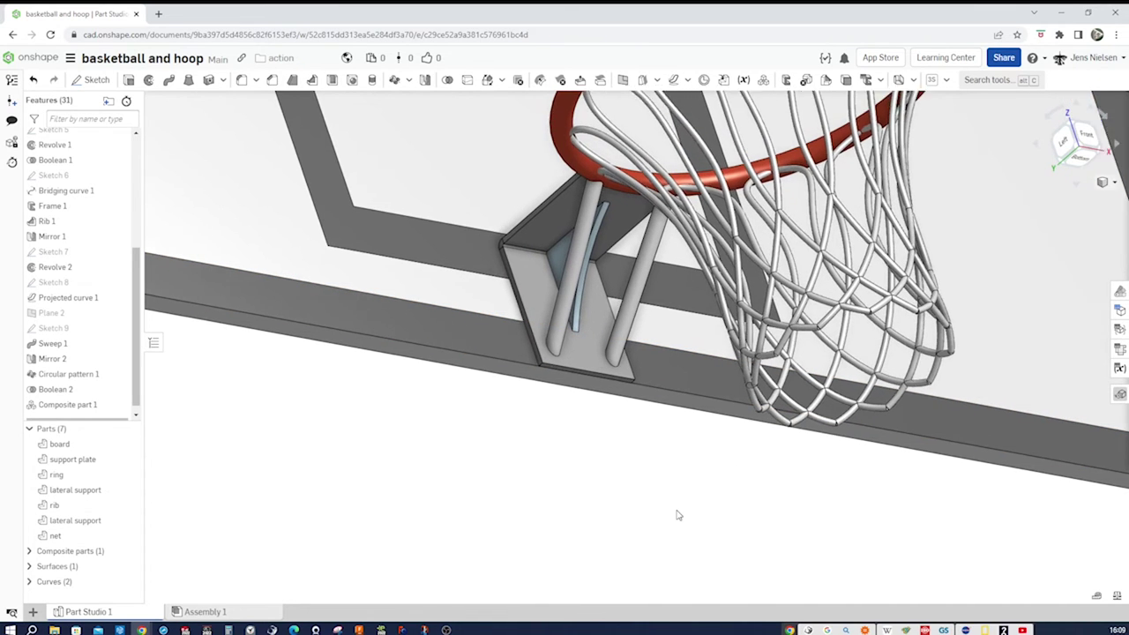
{"action": "scroll", "coordinate": [652, 501], "scroll_direction": "up", "scroll_amount": 1}
{"action": "key", "text": "s"}
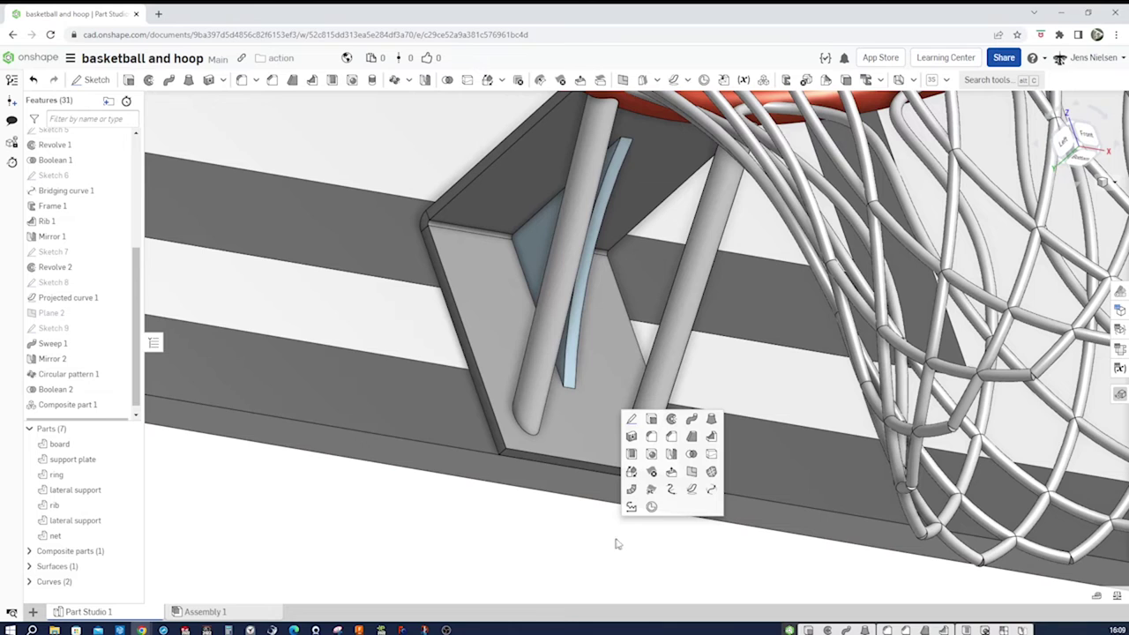
{"action": "left_click", "coordinate": [631, 421]}
{"action": "left_click", "coordinate": [596, 436]}
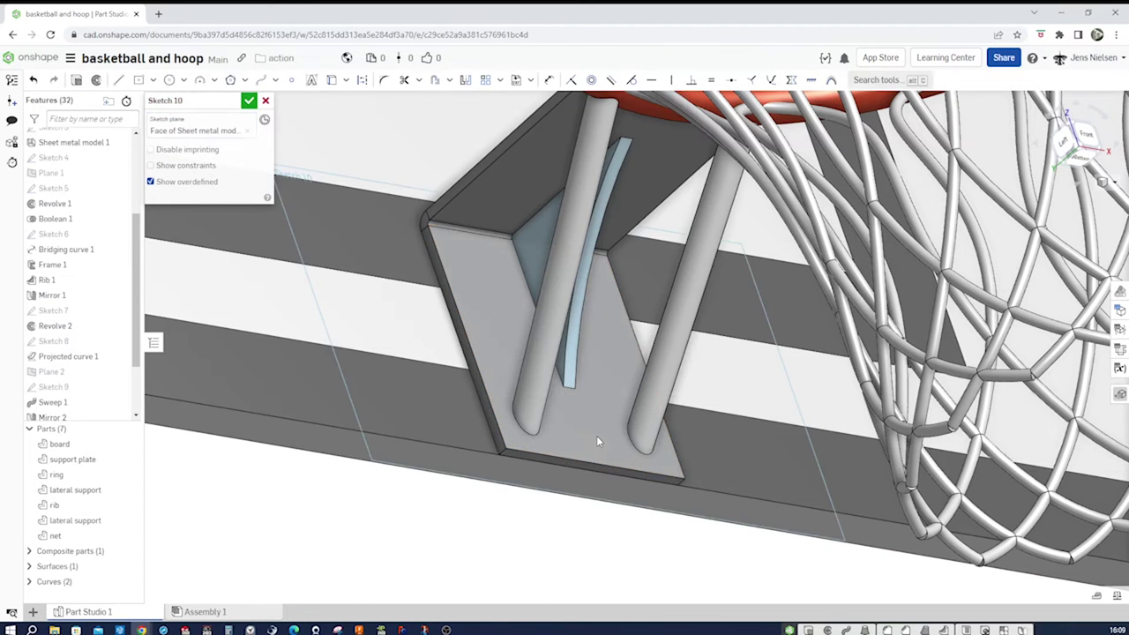
- Place three sketch points on the support plate face, two near its upper side edges and one at the lower centre
{"action": "key", "text": "s"}
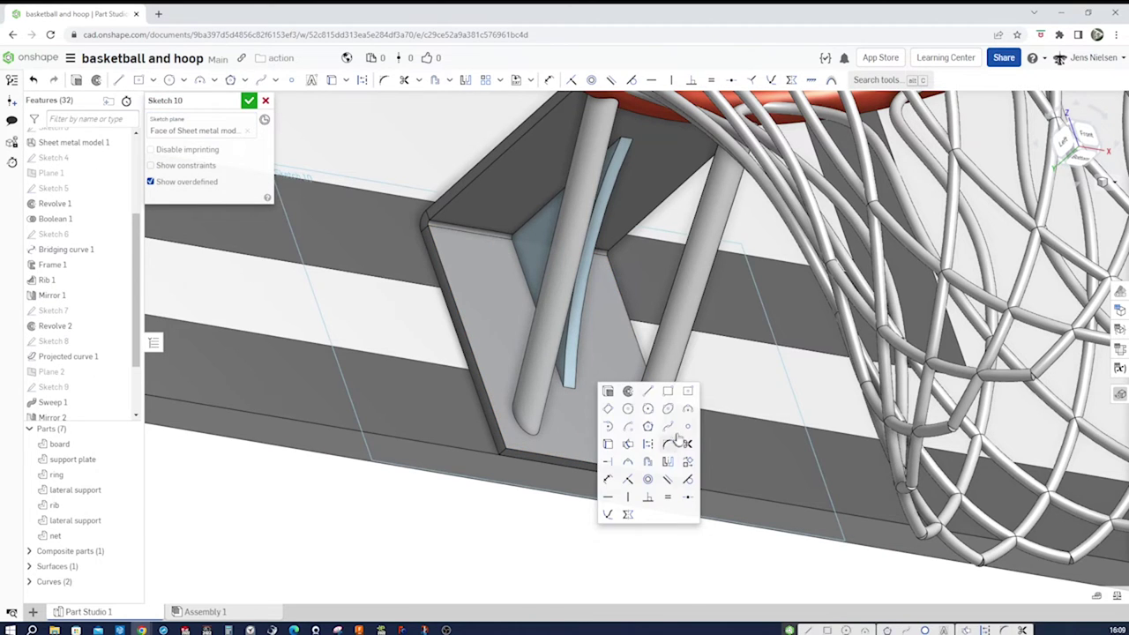
{"action": "left_click", "coordinate": [683, 428]}
{"action": "left_click", "coordinate": [483, 283]}
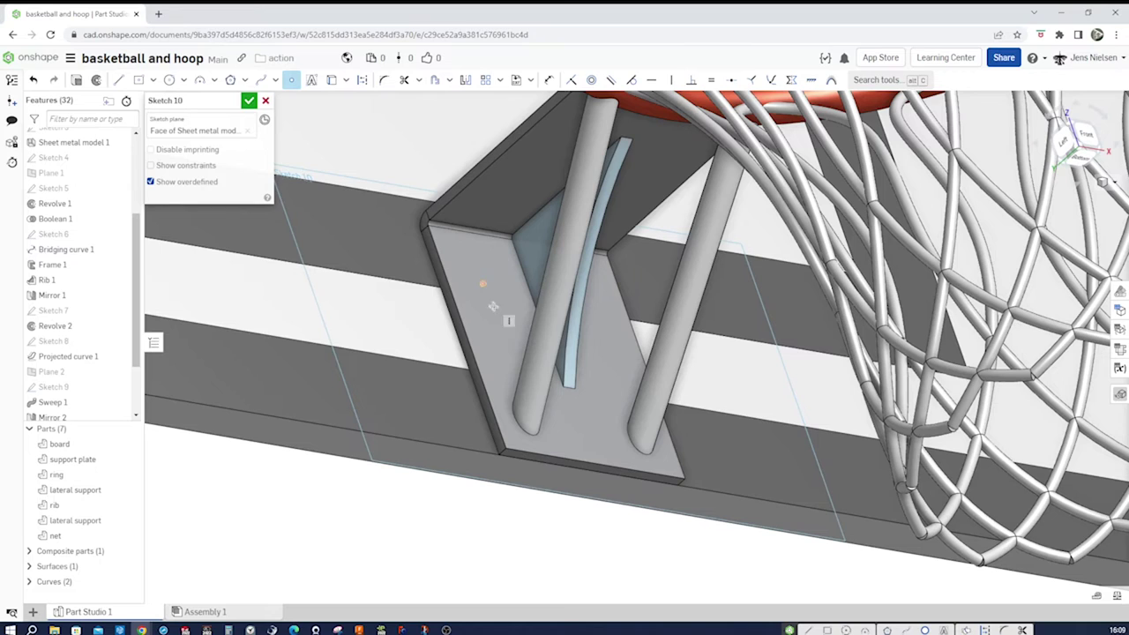
{"action": "left_click", "coordinate": [585, 433]}
{"action": "key", "text": "Escape"}
- Dimension the lower centre point 22 mm from the plate's lower edge
{"action": "key", "text": "d"}
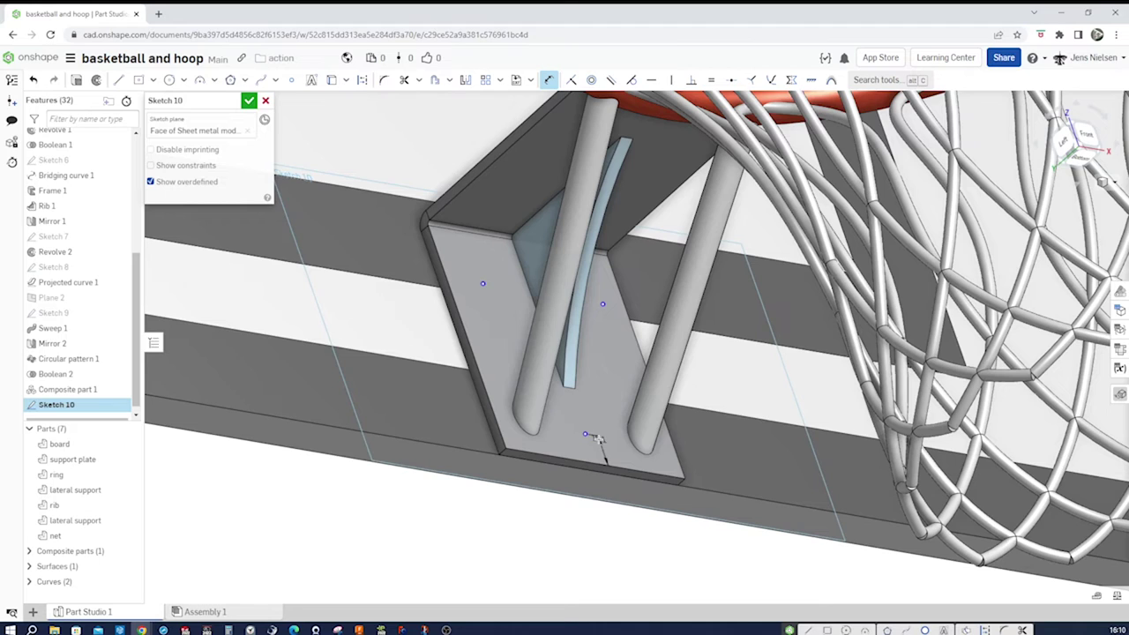
{"action": "left_click", "coordinate": [595, 462]}
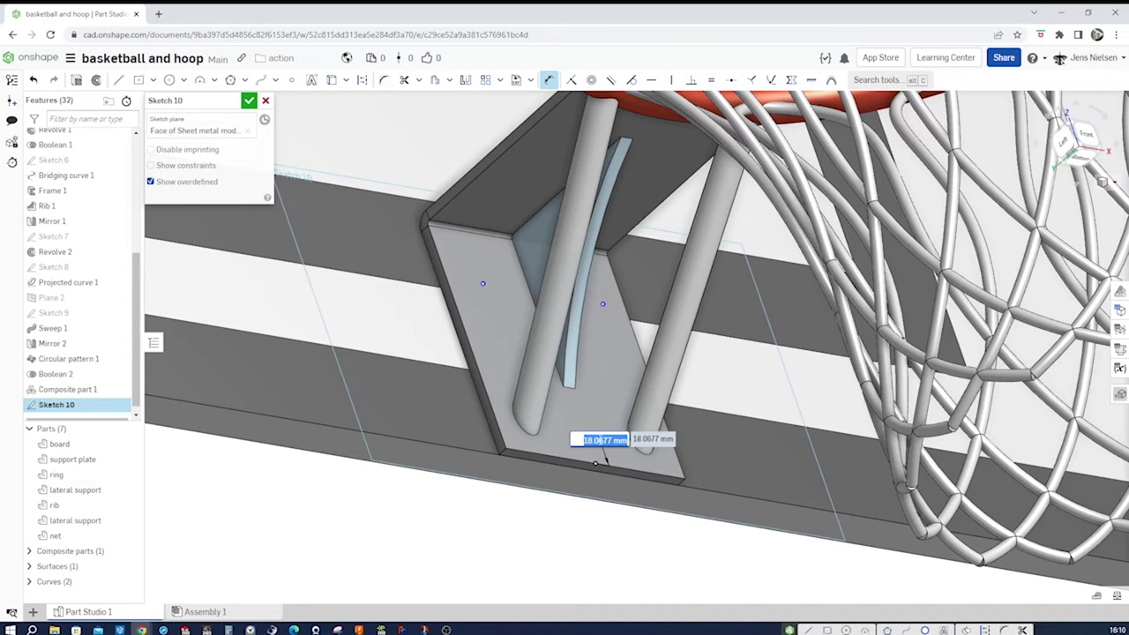
{"action": "type", "text": "22"}
{"action": "key", "text": "Return"}
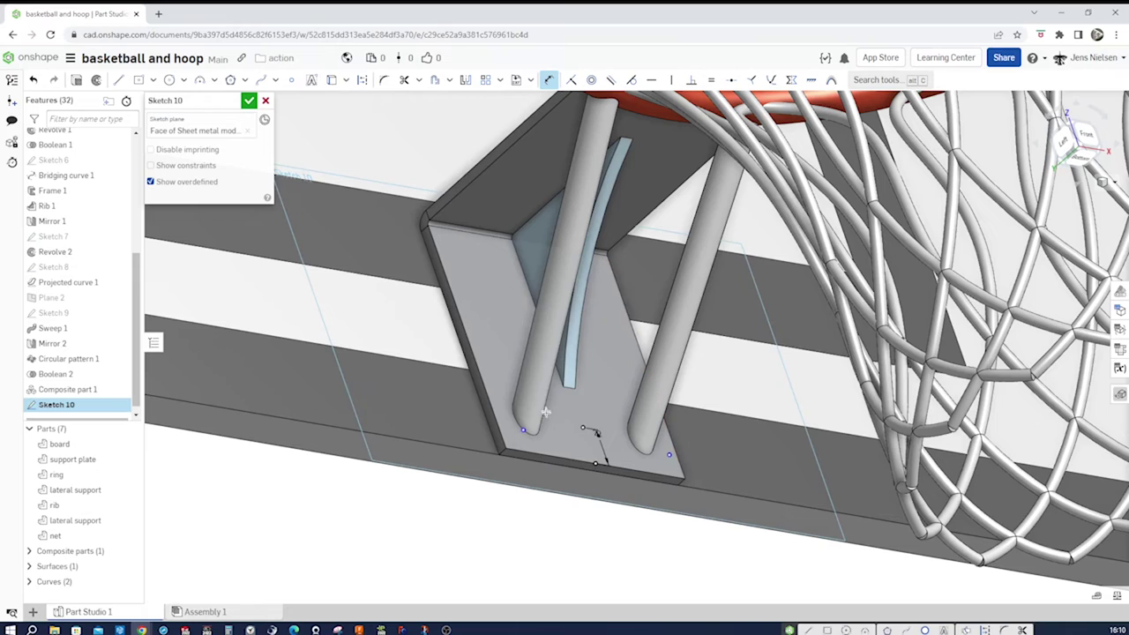
- Move the two side points back up to the upper part of the support plate, viewing the sketch face-on
{"action": "key", "text": "Escape"}
{"action": "key", "text": "n"}
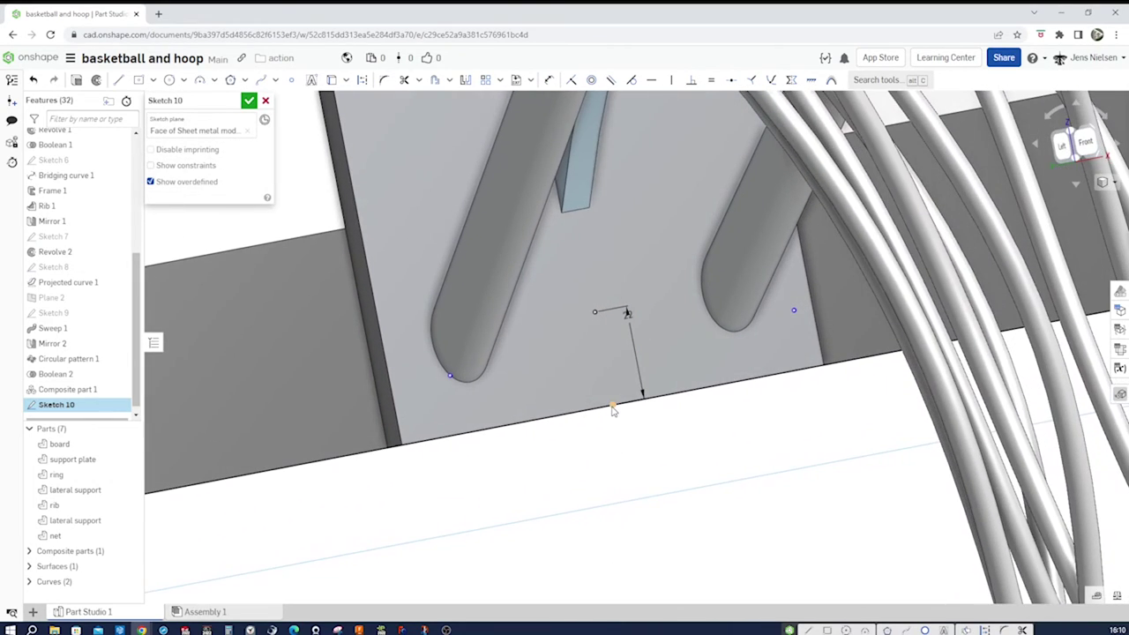
{"action": "key", "text": "Delete"}
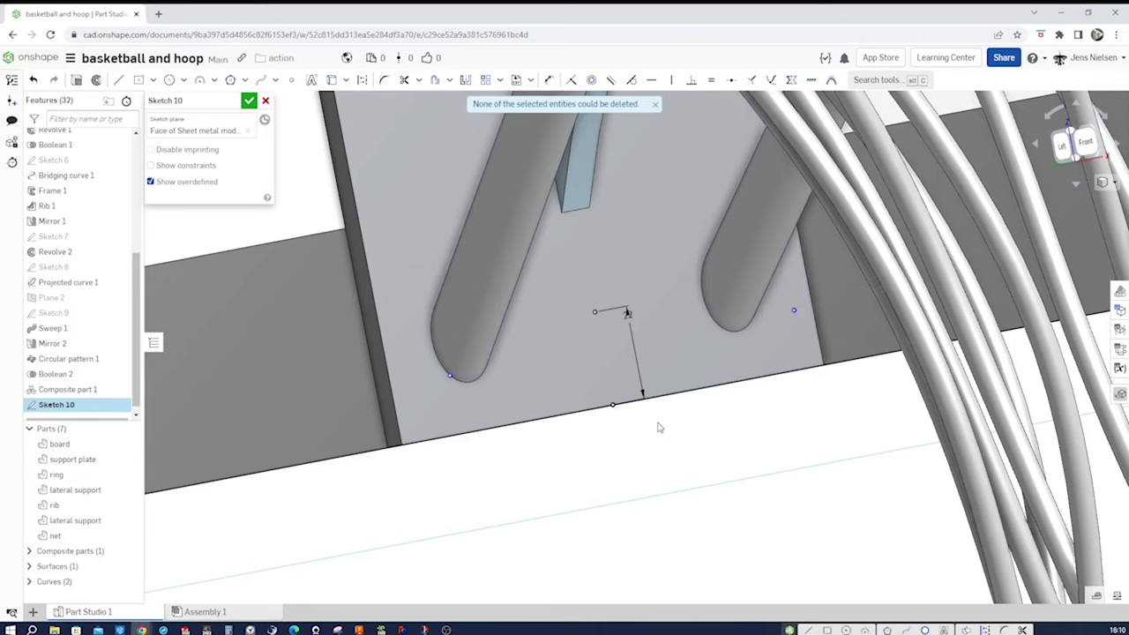
{"action": "mouse_move", "coordinate": [450, 375]}
{"action": "left_mouse_down"}
{"action": "mouse_move", "coordinate": [436, 351]}
{"action": "mouse_move", "coordinate": [427, 145]}
{"action": "left_mouse_up"}
{"action": "scroll", "coordinate": [779, 353], "scroll_direction": "down", "scroll_amount": 3}
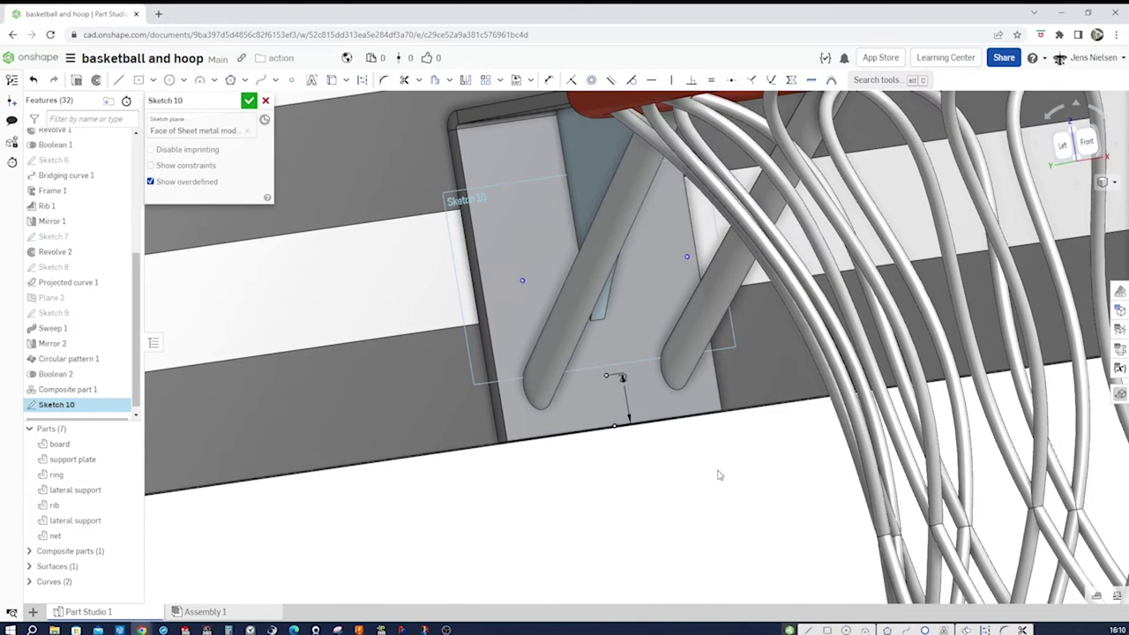
- Dimension the left side point 36 mm below the upper corner of the support plate
{"action": "key", "text": "d"}
{"action": "scroll", "coordinate": [478, 181], "scroll_direction": "down", "scroll_amount": 1}
{"action": "left_click", "coordinate": [479, 182]}
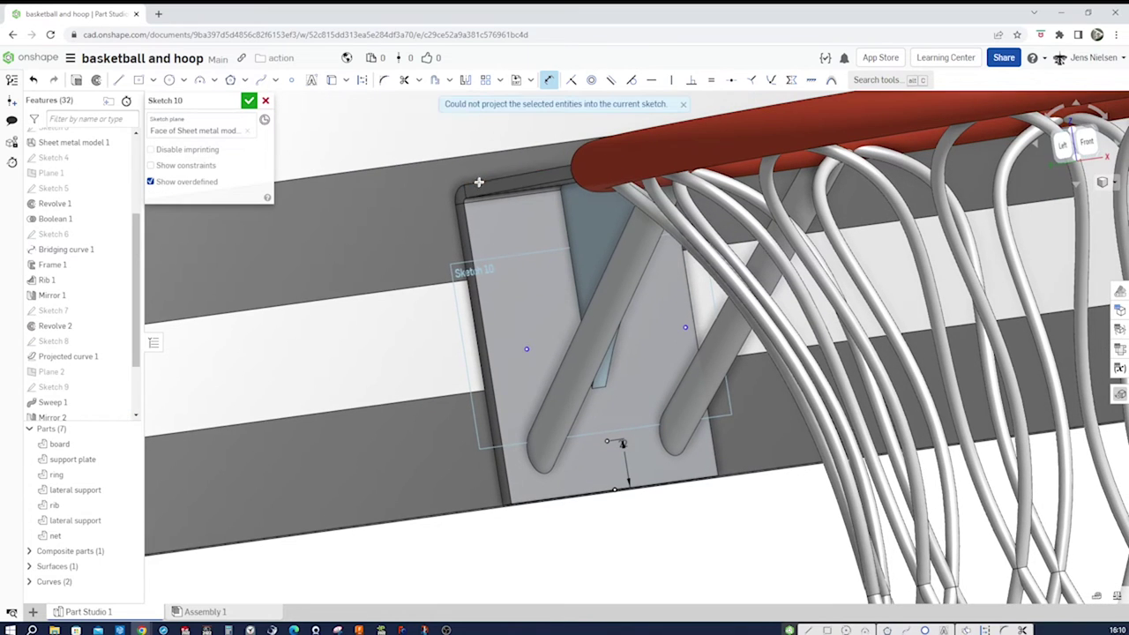
{"action": "right_click_drag", "start_coordinate": [463, 225], "coordinate": [491, 213]}
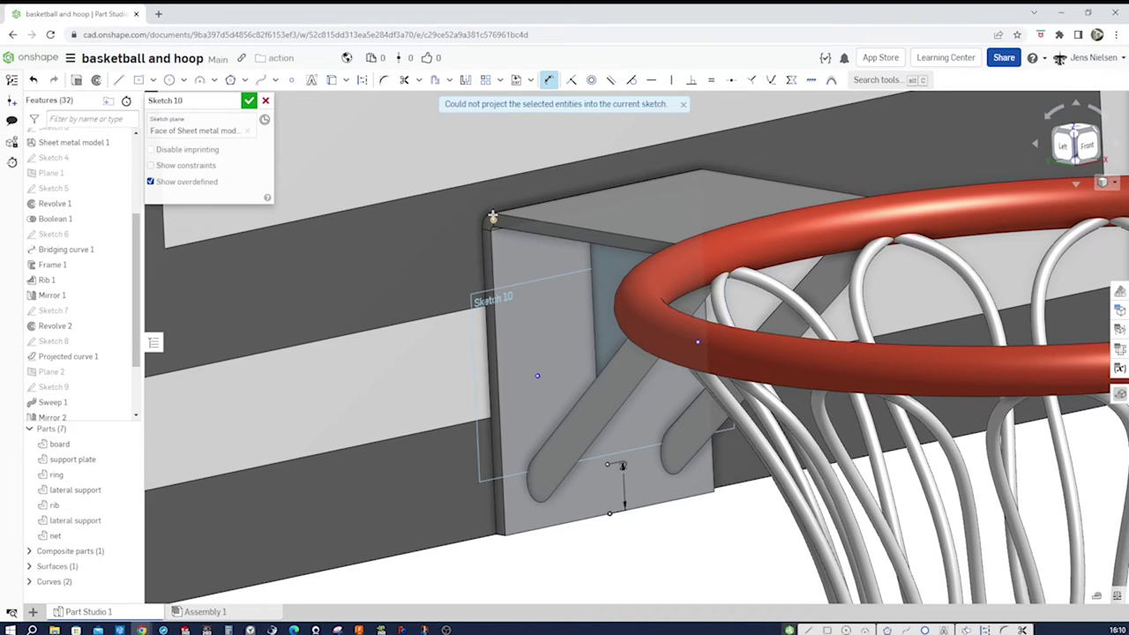
{"action": "left_click", "coordinate": [492, 211]}
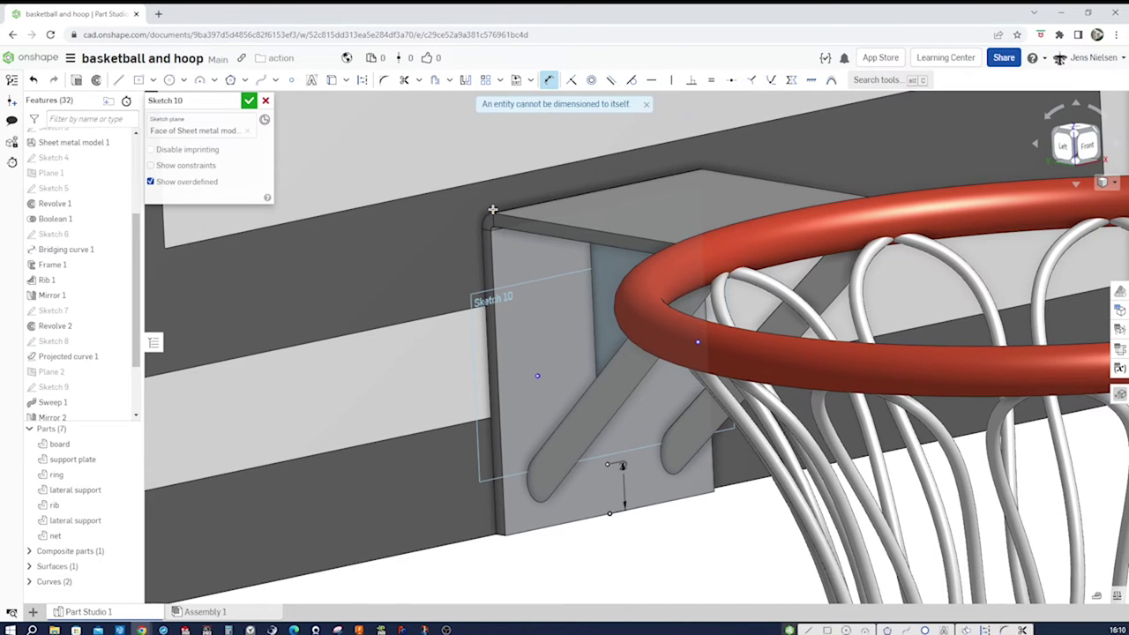
{"action": "left_click", "coordinate": [535, 374]}
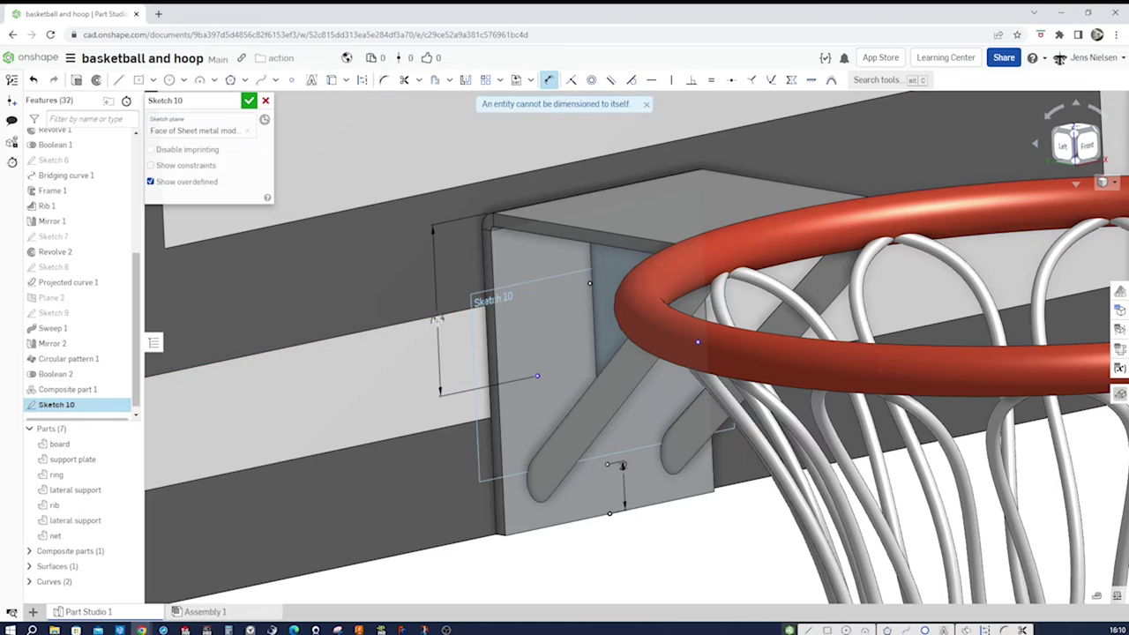
{"action": "left_click", "coordinate": [438, 334]}
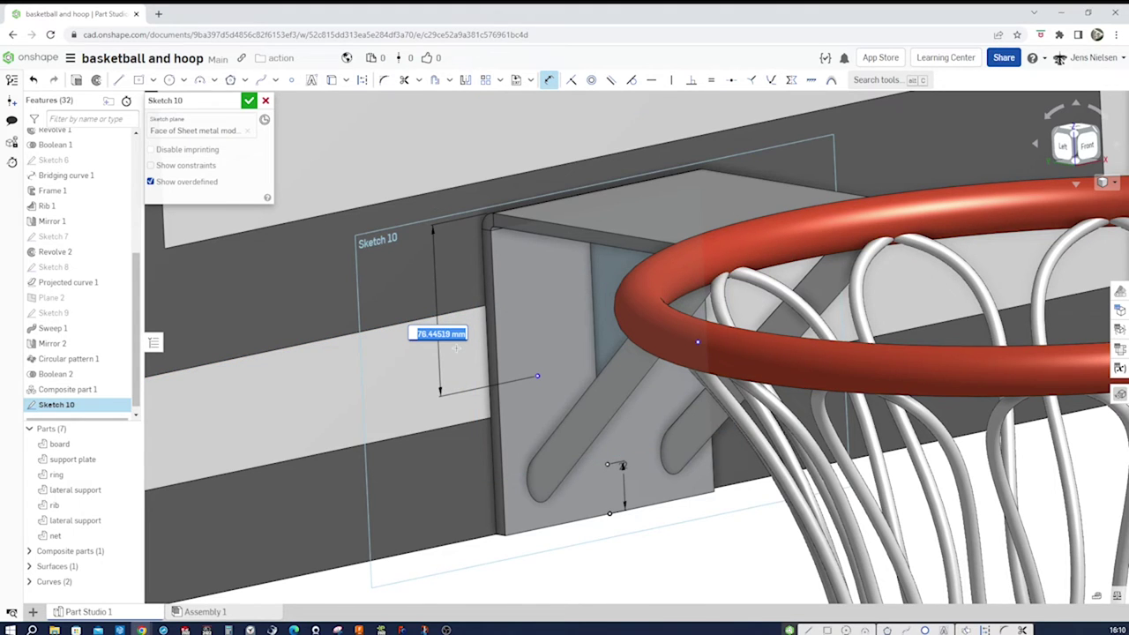
{"action": "type", "text": "36"}
{"action": "key", "text": "Return"}
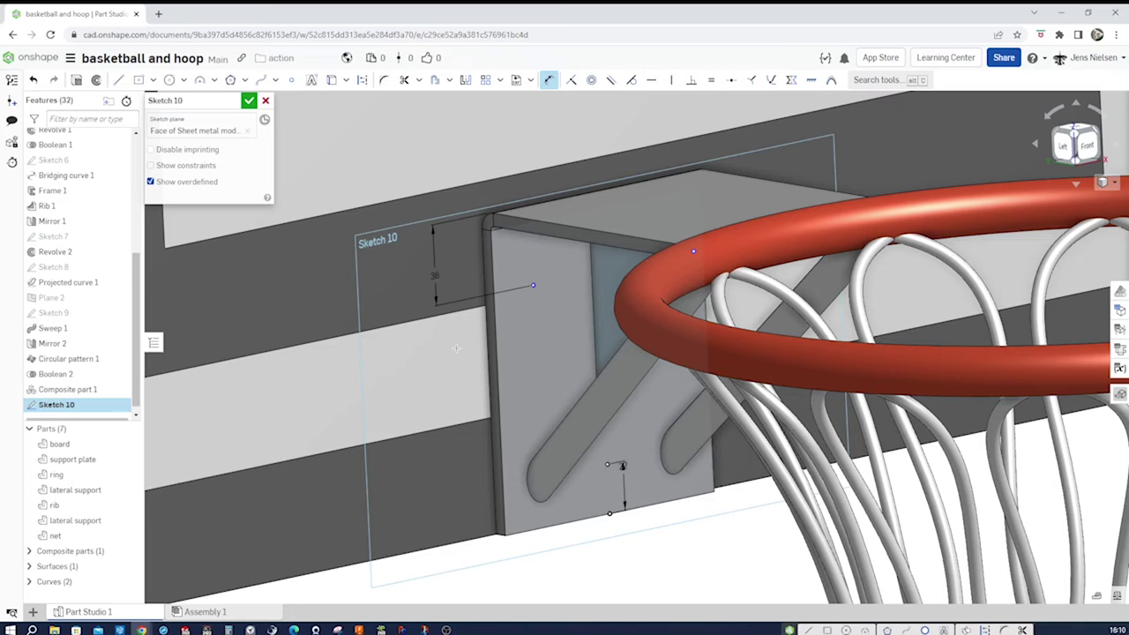
- Dimension the left side point 18 mm from the plate's left edge
{"action": "left_click", "coordinate": [534, 284]}
{"action": "left_click", "coordinate": [496, 314]}
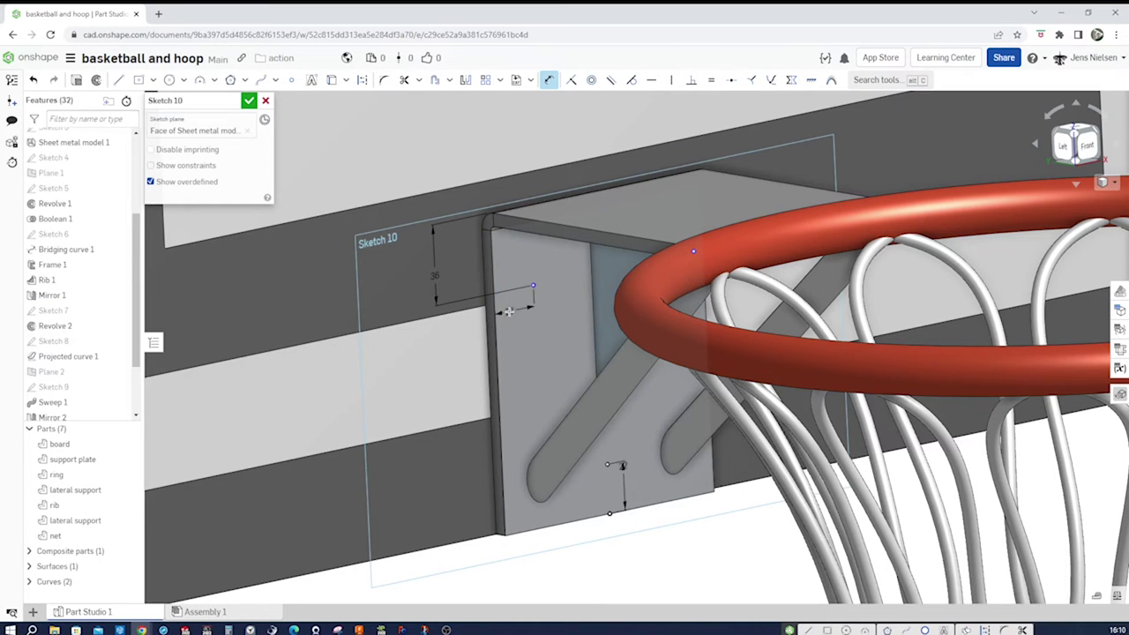
{"action": "left_click", "coordinate": [509, 312]}
{"action": "key", "text": "BackSpace"}
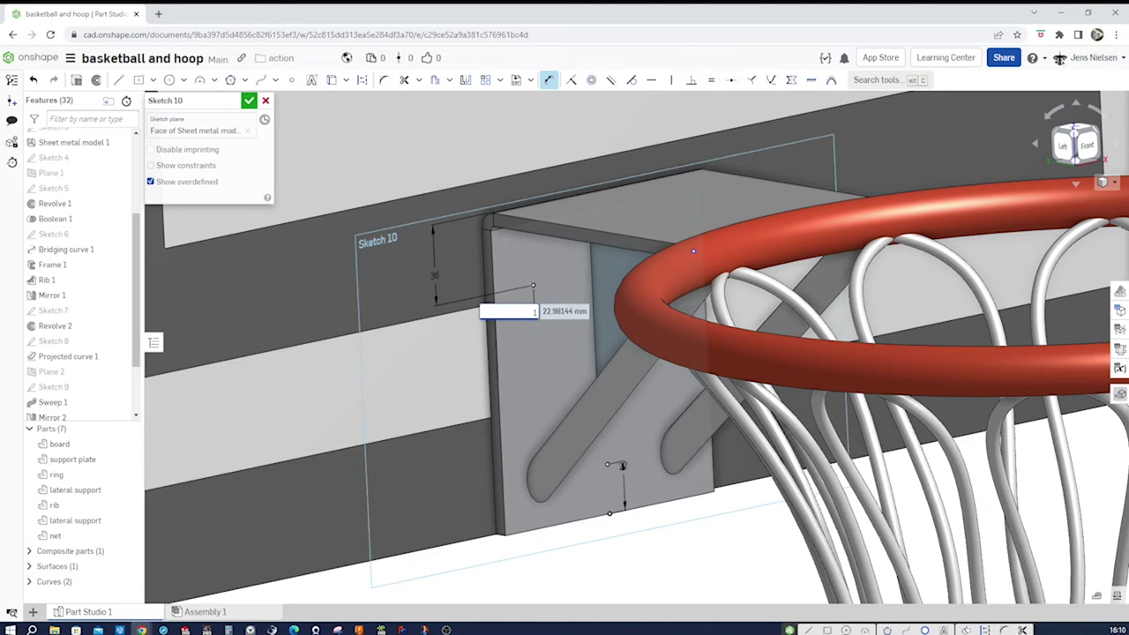
{"action": "type", "text": "18"}
{"action": "key", "text": "Return"}
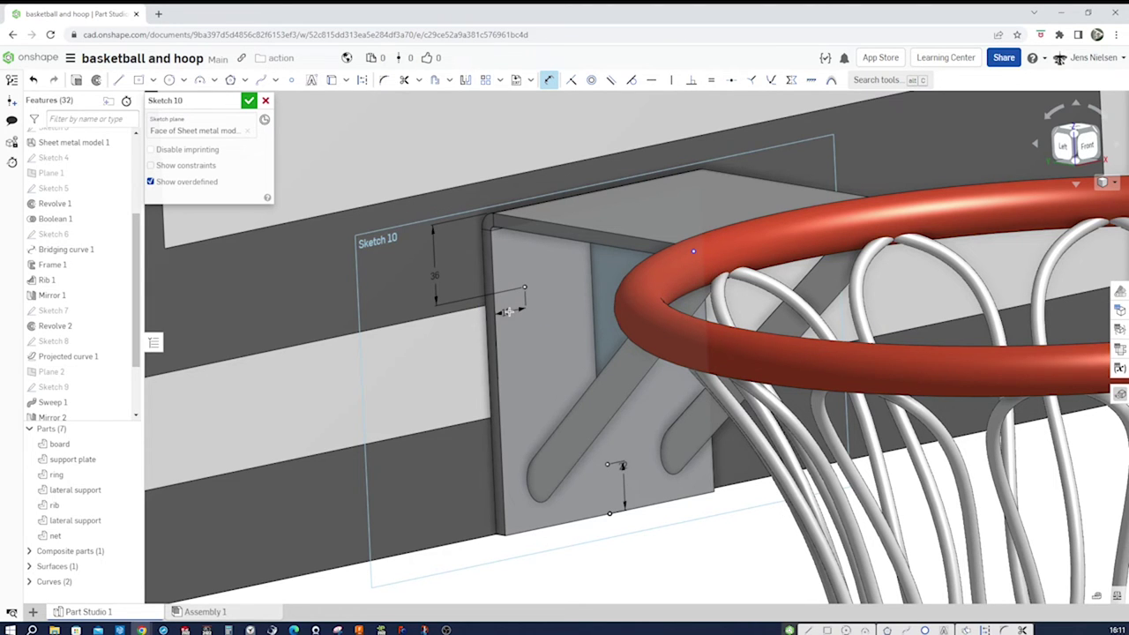
- Dimension the right side point 18 mm from the plate's right edge and finish the sketch
{"action": "mouse_move", "coordinate": [693, 252]}
{"action": "right_mouse_down"}
{"action": "mouse_move", "coordinate": [665, 392]}
{"action": "mouse_move", "coordinate": [852, 350]}
{"action": "mouse_move", "coordinate": [837, 325]}
{"action": "right_mouse_up"}
{"action": "scroll", "coordinate": [837, 326], "scroll_direction": "up", "scroll_amount": 3}
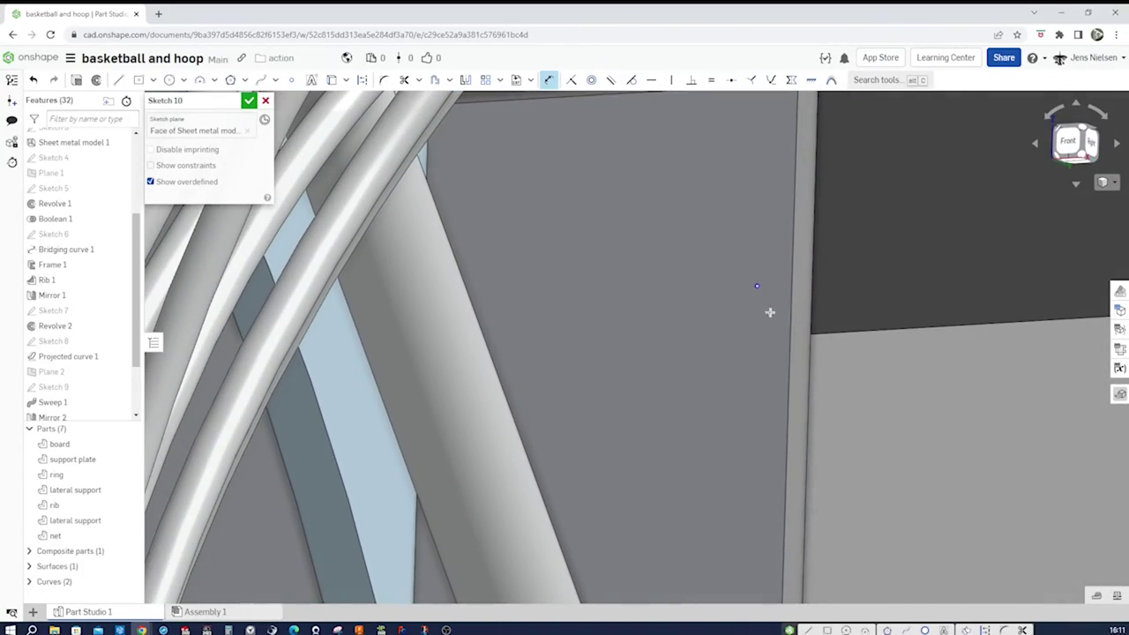
{"action": "left_click", "coordinate": [758, 285]}
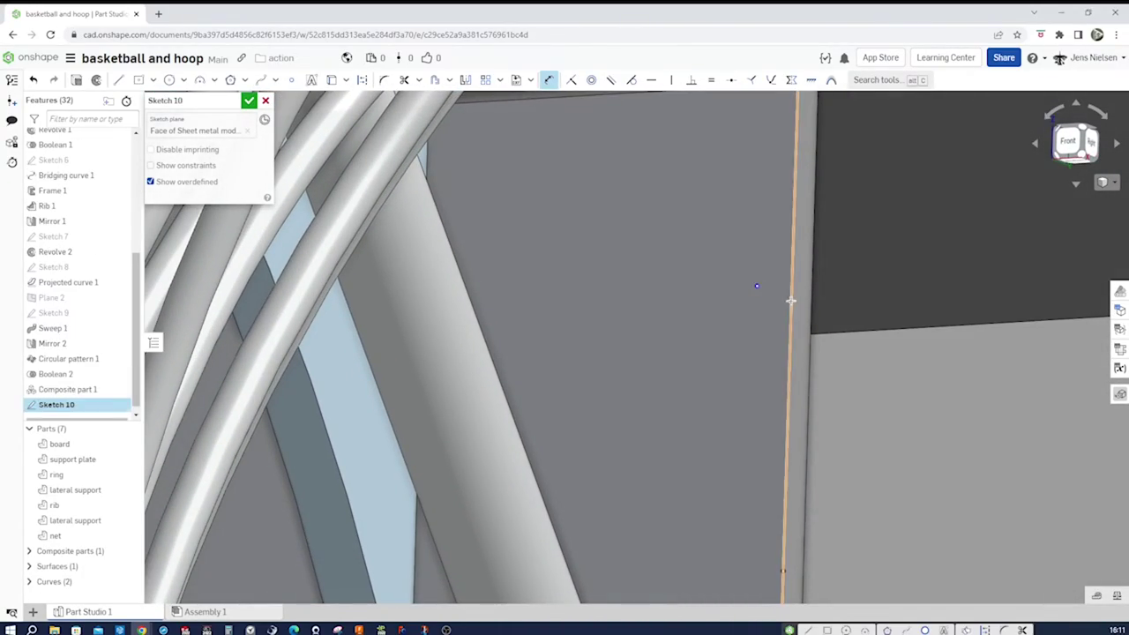
{"action": "type", "text": "1"}
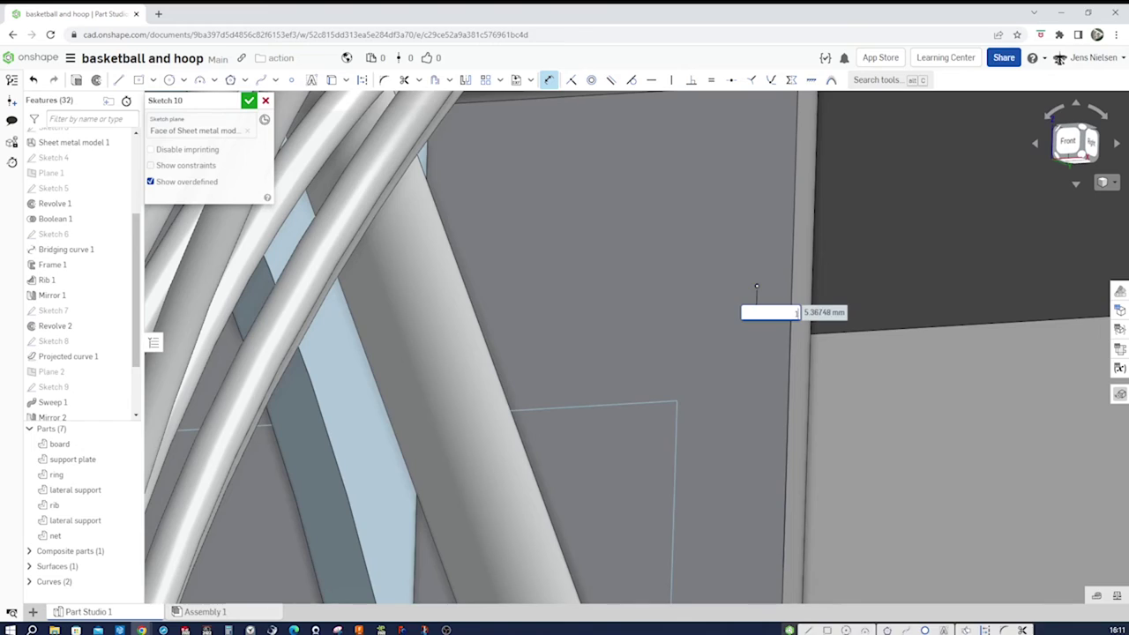
{"action": "type", "text": "8"}
{"action": "key", "text": "Return"}
{"action": "scroll", "coordinate": [742, 401], "scroll_direction": "down", "scroll_amount": 5}
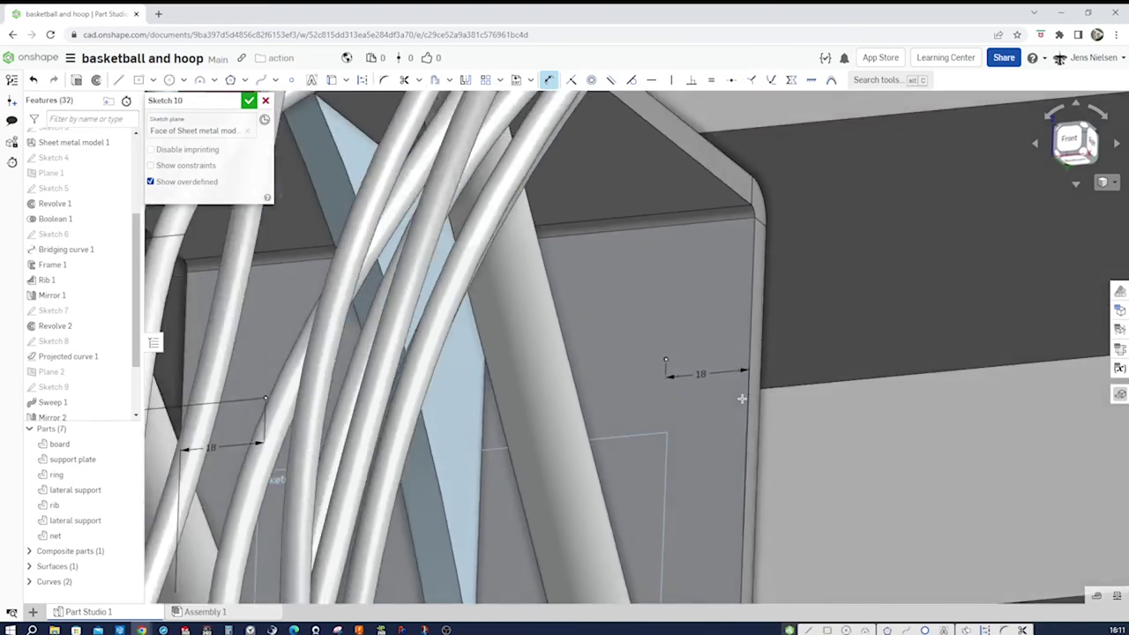
{"action": "scroll", "coordinate": [412, 230], "scroll_direction": "up", "scroll_amount": 3}
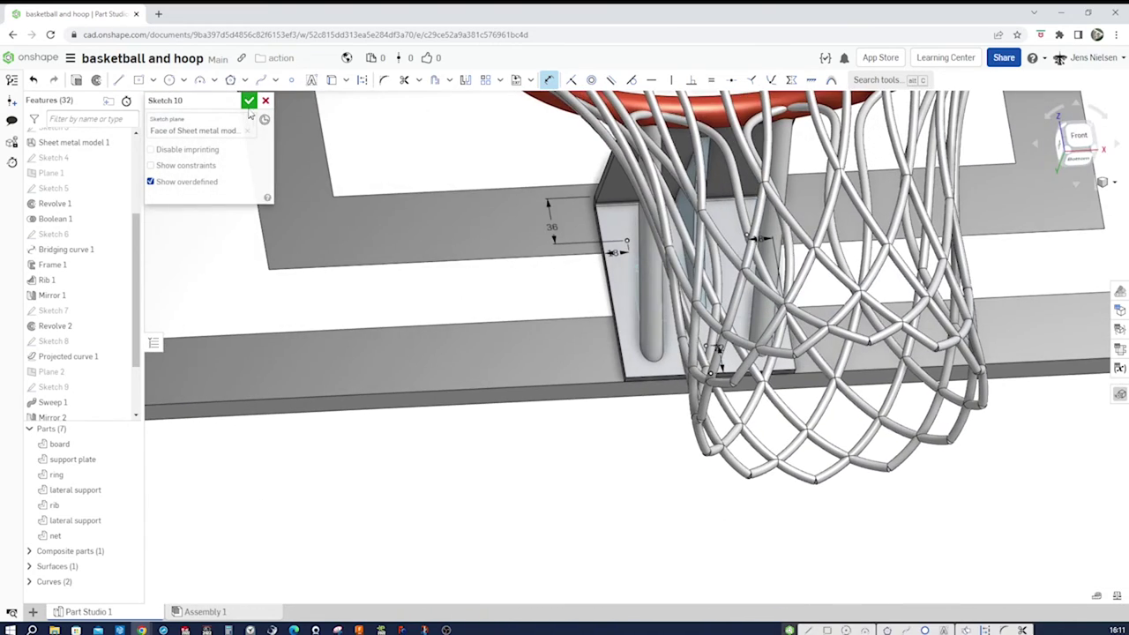
{"action": "left_click", "coordinate": [249, 100]}
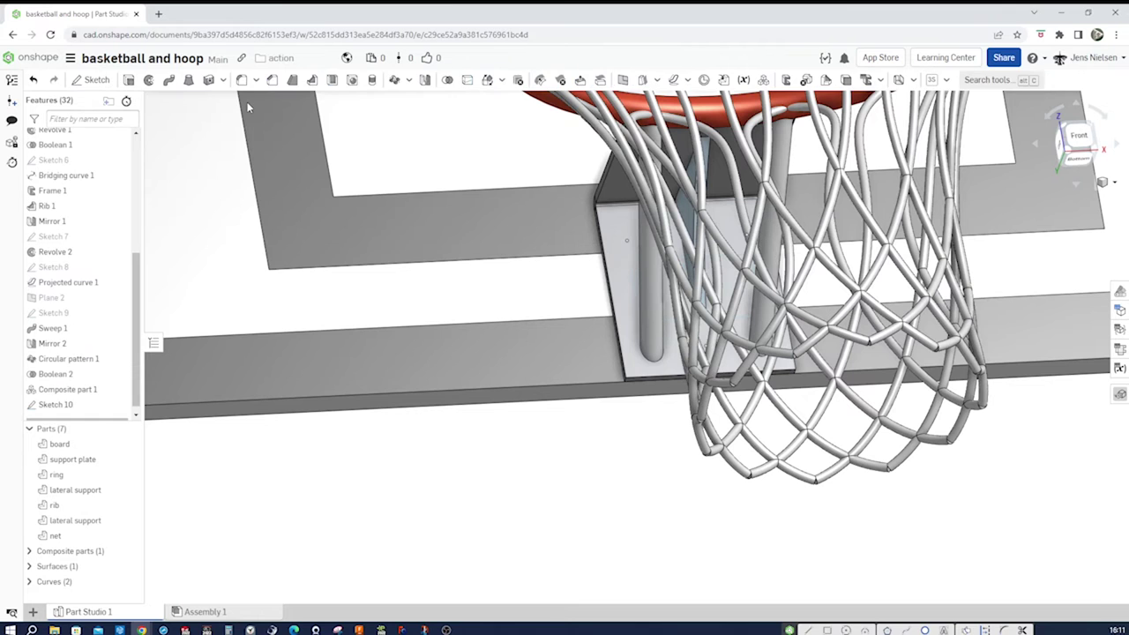
- Cut simple 18 mm through-all holes in the support plate and board at the three sketch points
{"action": "left_click", "coordinate": [352, 80]}
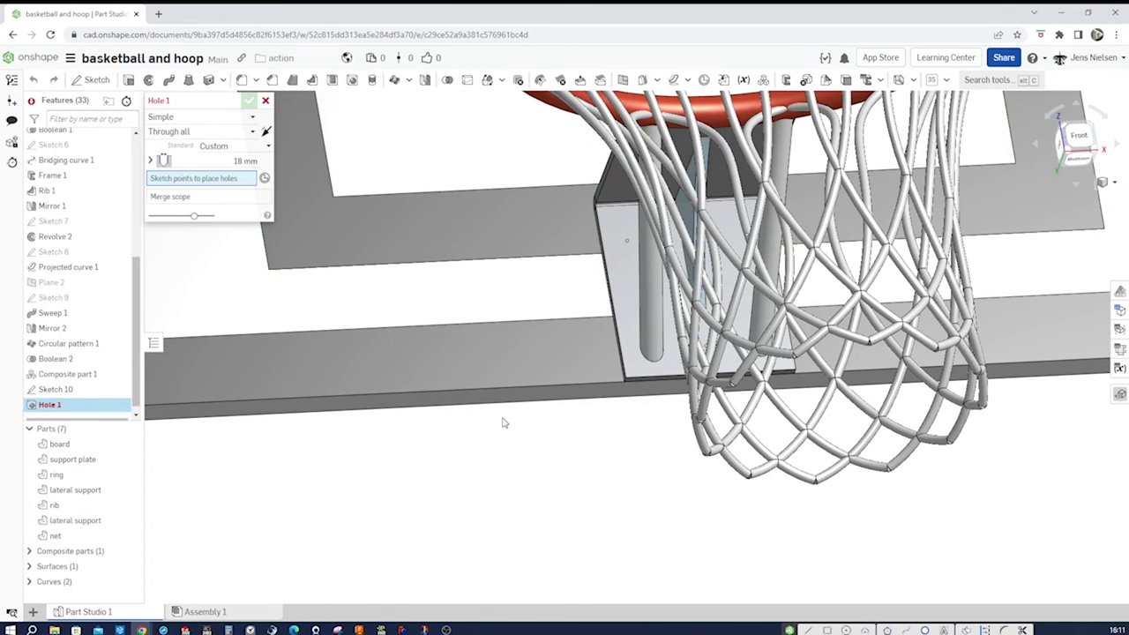
{"action": "mouse_move", "coordinate": [504, 422]}
{"action": "right_mouse_down"}
{"action": "mouse_move", "coordinate": [478, 409]}
{"action": "mouse_move", "coordinate": [498, 404]}
{"action": "right_mouse_up"}
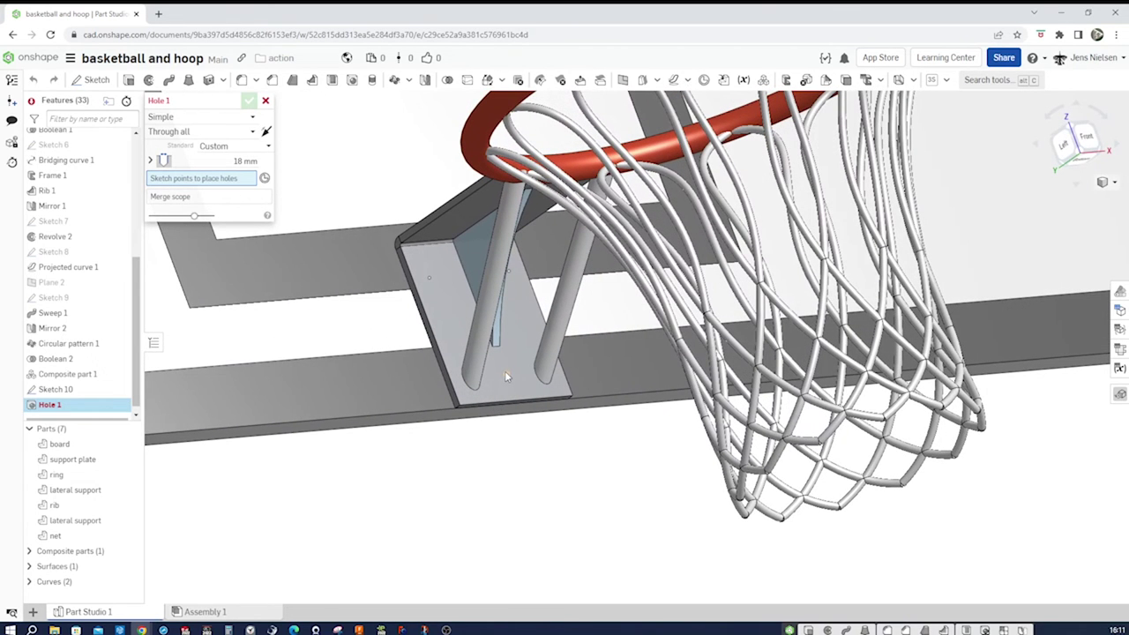
{"action": "left_click", "coordinate": [506, 376]}
{"action": "left_click", "coordinate": [430, 279]}
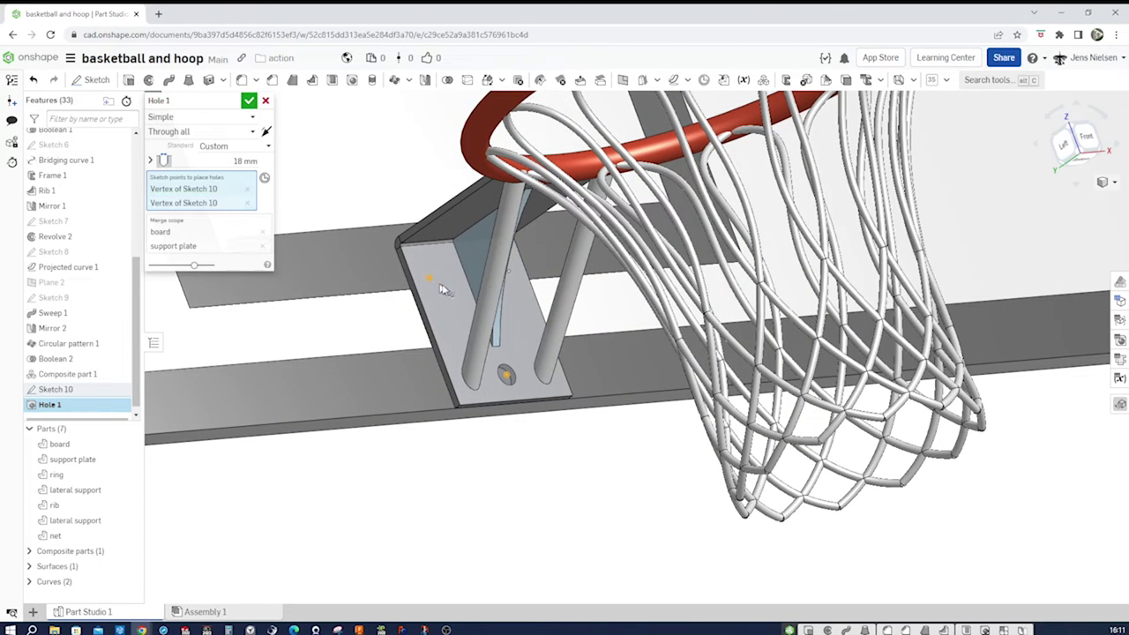
{"action": "left_click", "coordinate": [509, 275]}
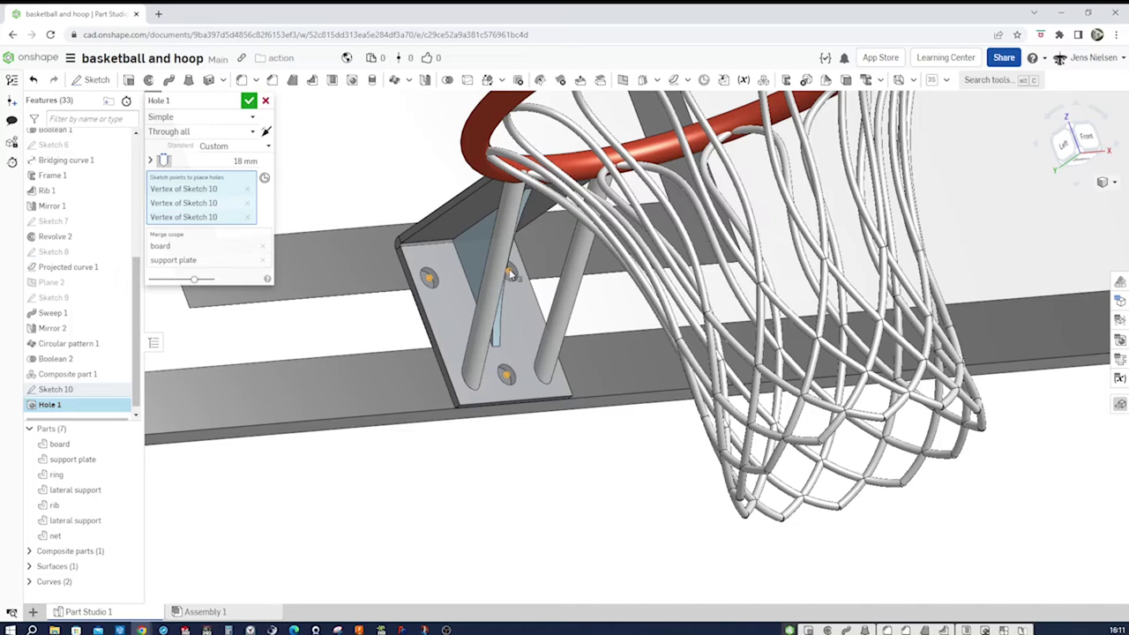
{"action": "mouse_move", "coordinate": [508, 353]}
{"action": "right_mouse_down"}
{"action": "mouse_move", "coordinate": [398, 305]}
{"action": "mouse_move", "coordinate": [352, 238]}
{"action": "right_mouse_up"}
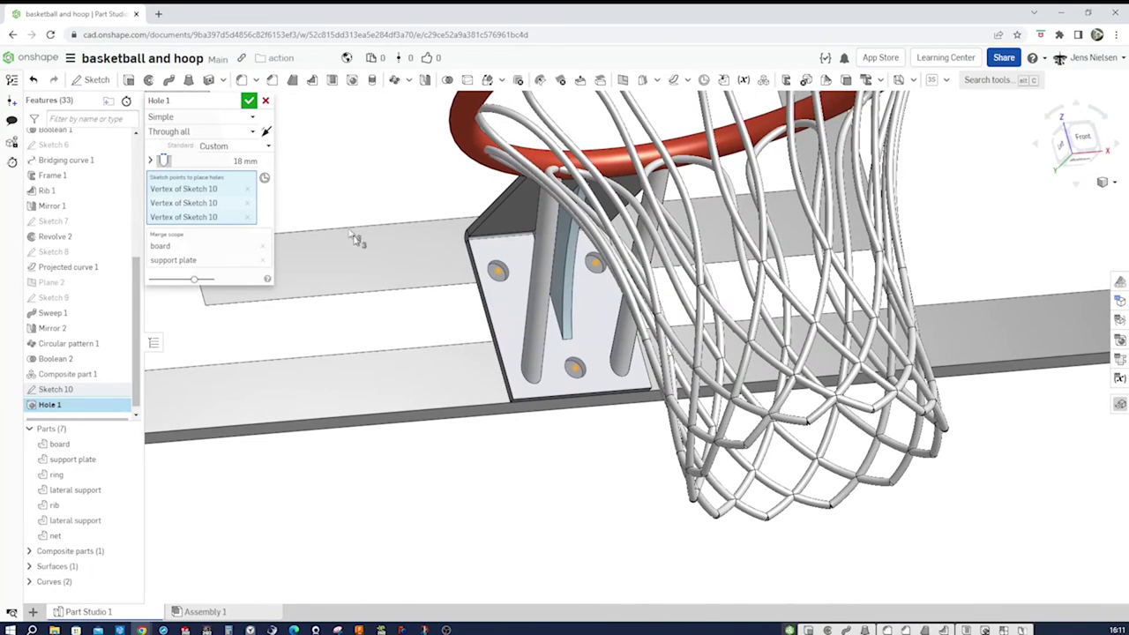
{"action": "left_click", "coordinate": [248, 101]}
{"action": "right_click_drag", "start_coordinate": [443, 393], "coordinate": [694, 458]}
{"action": "key", "text": "f"}
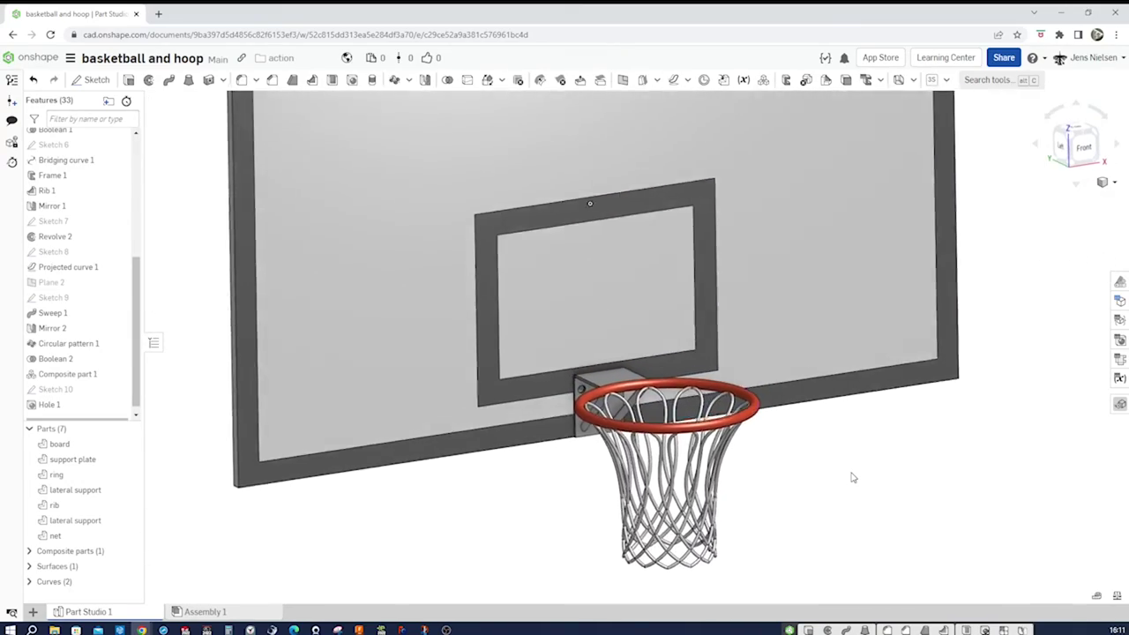
- Rename the Part Studio as hoop
{"action": "key", "text": "shift+7"}
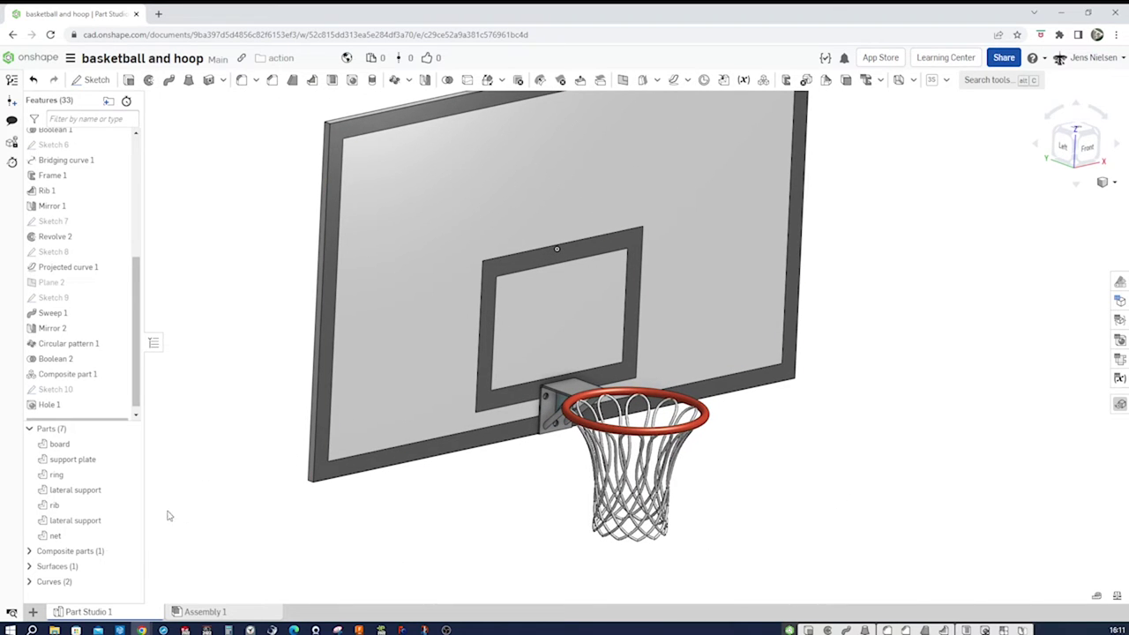
{"action": "right_click", "coordinate": [88, 616]}
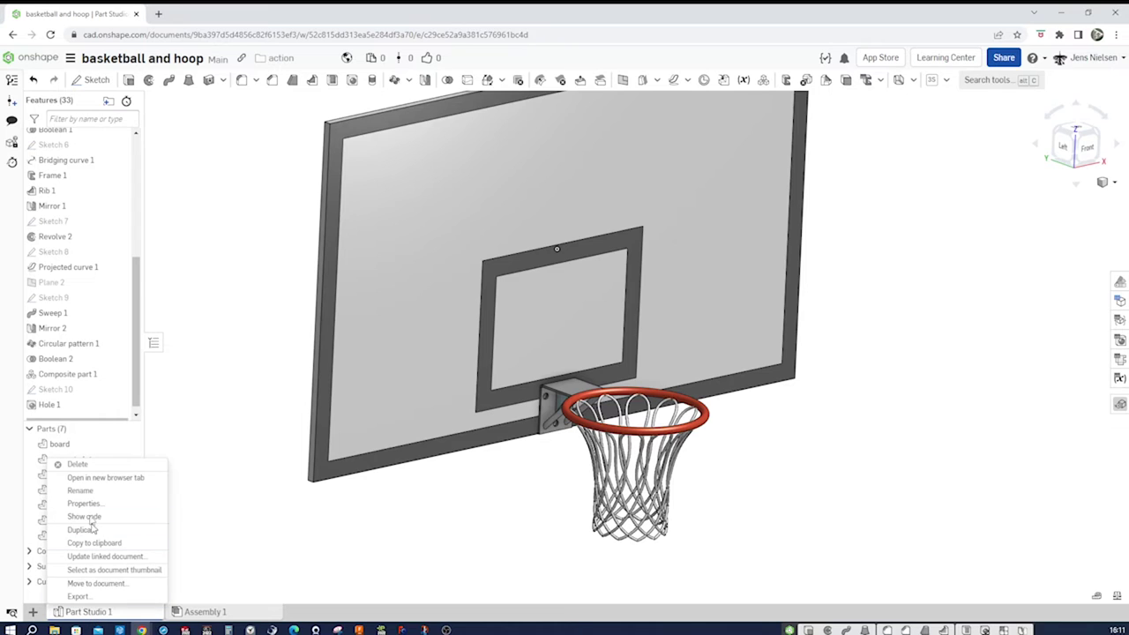
{"action": "left_click", "coordinate": [83, 492]}
{"action": "type", "text": "hoop"}
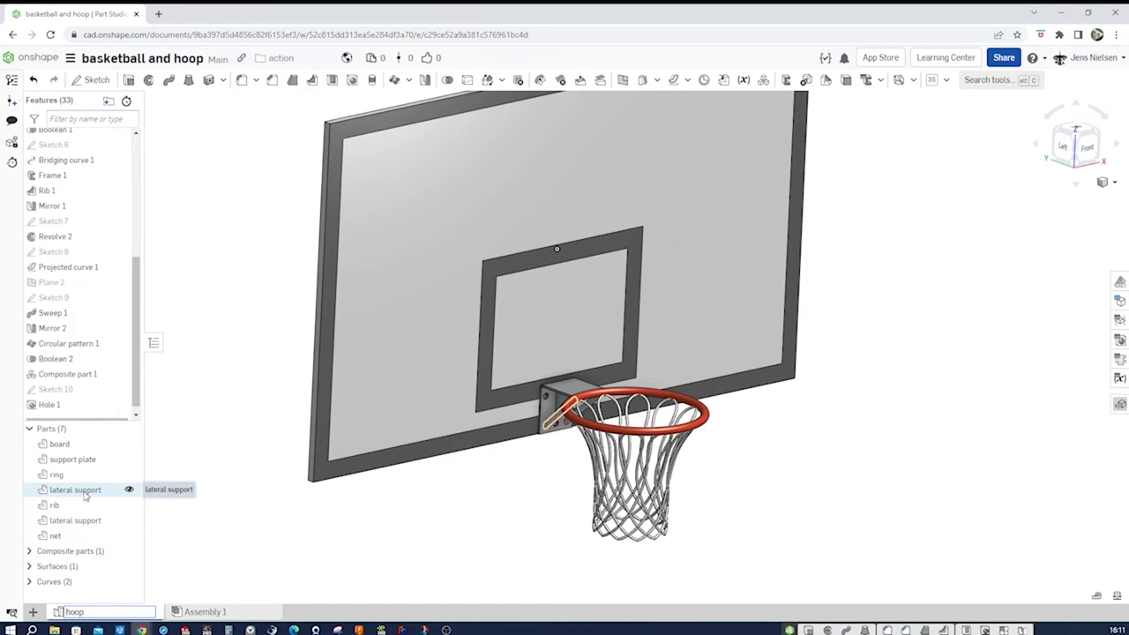
{"action": "key", "text": "Return"}
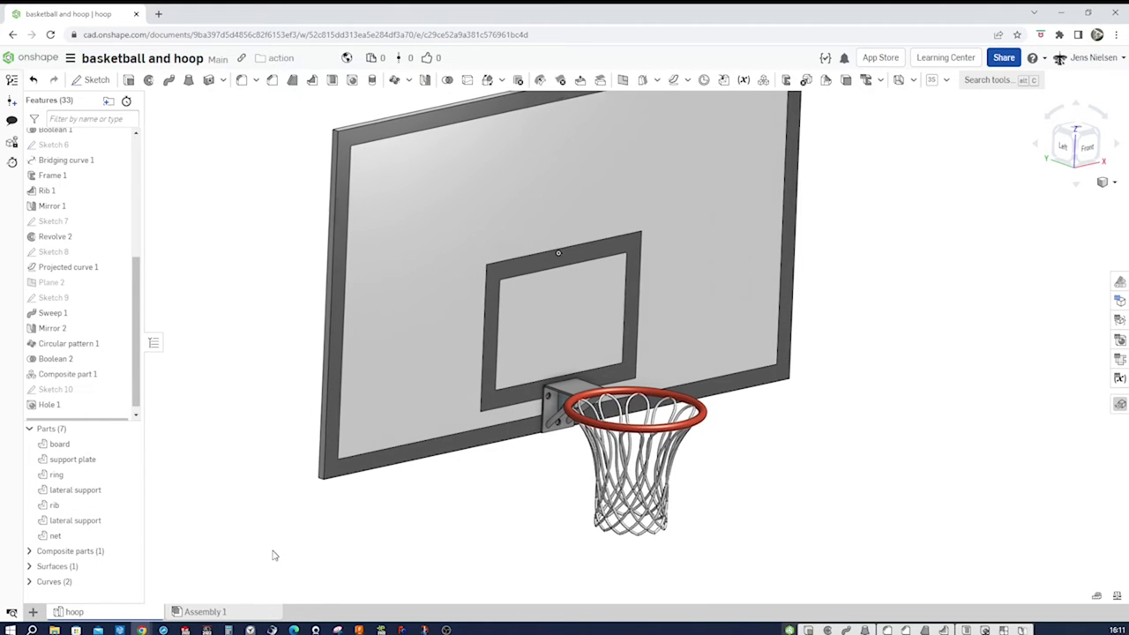
- Insert Composite part 1 from the hoop Part Studio into Assembly 1, listing only composite parts
{"action": "left_click", "coordinate": [211, 613]}
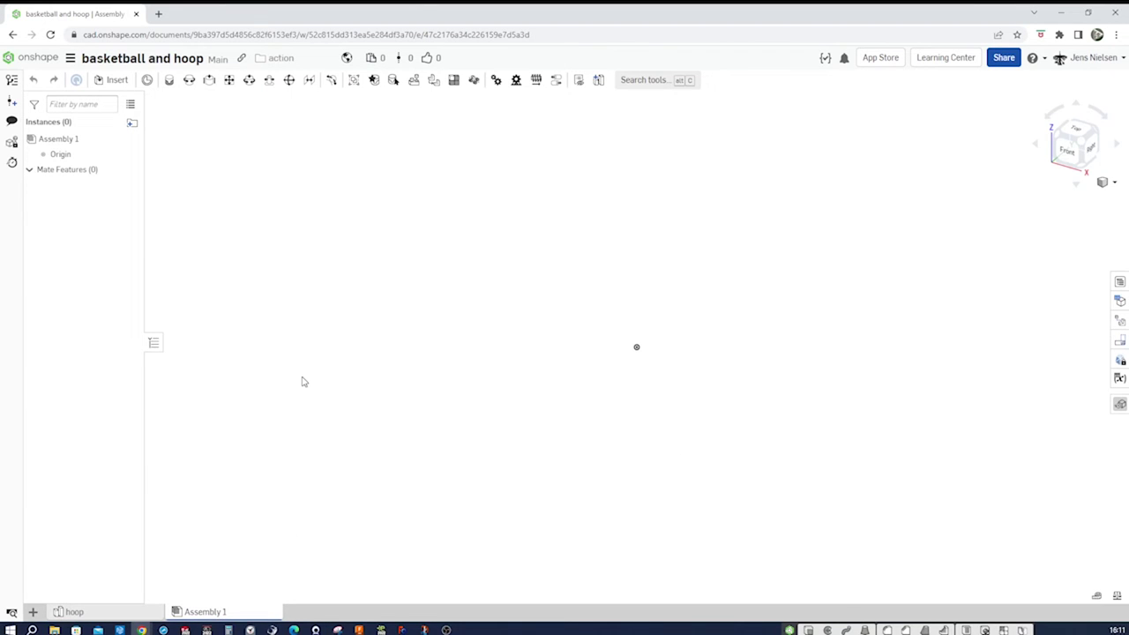
{"action": "left_click", "coordinate": [115, 80]}
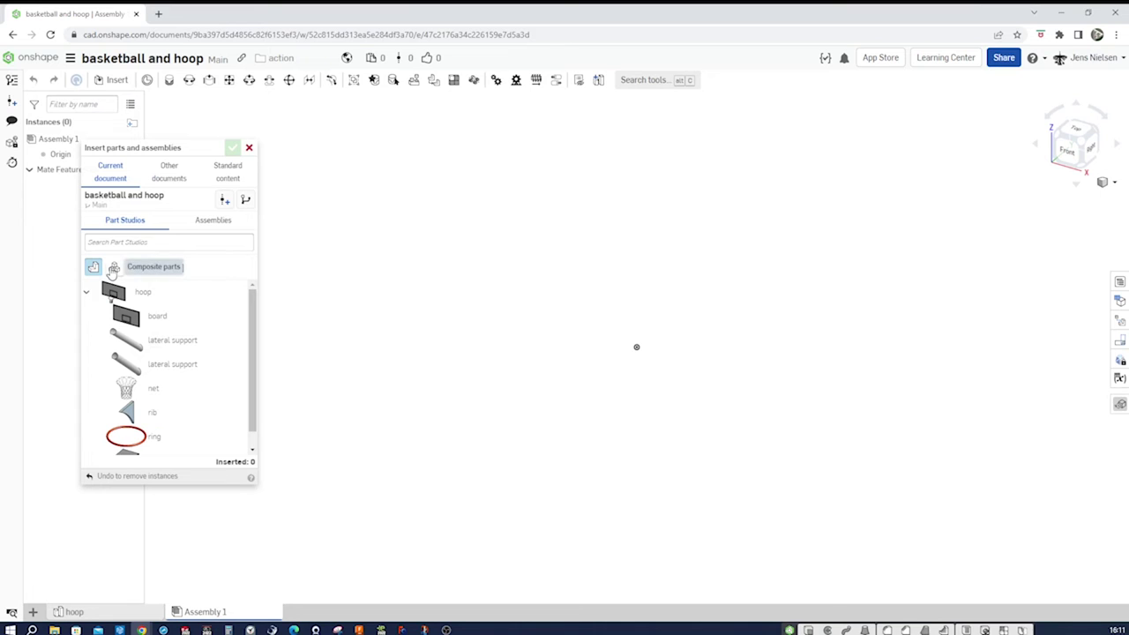
{"action": "left_click", "coordinate": [115, 269]}
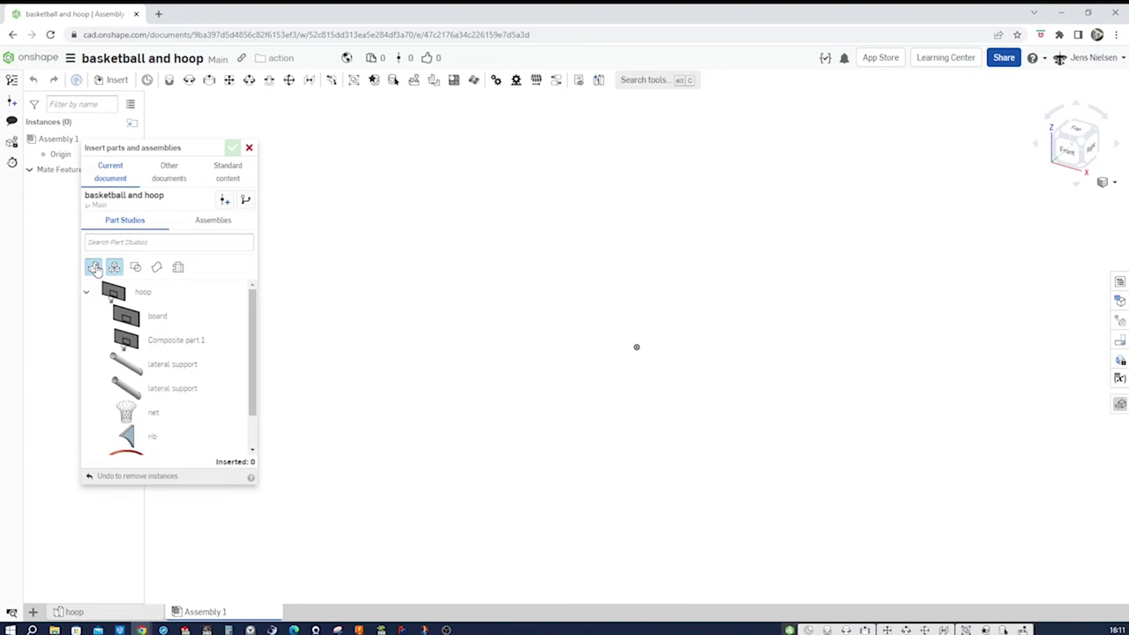
{"action": "left_click", "coordinate": [95, 268]}
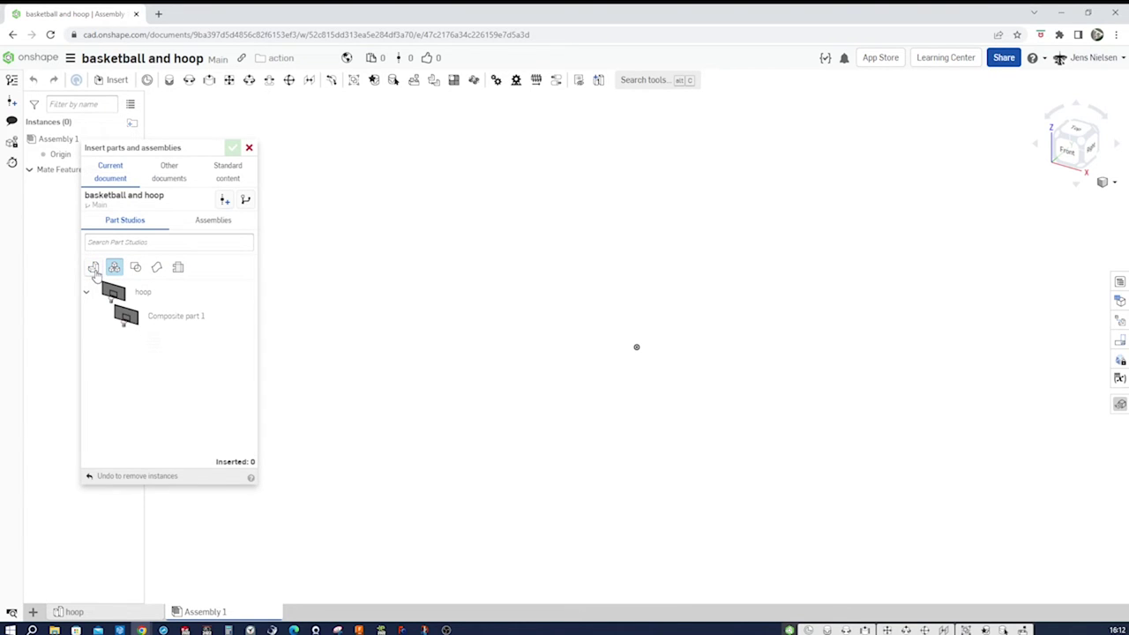
{"action": "left_click", "coordinate": [169, 315]}
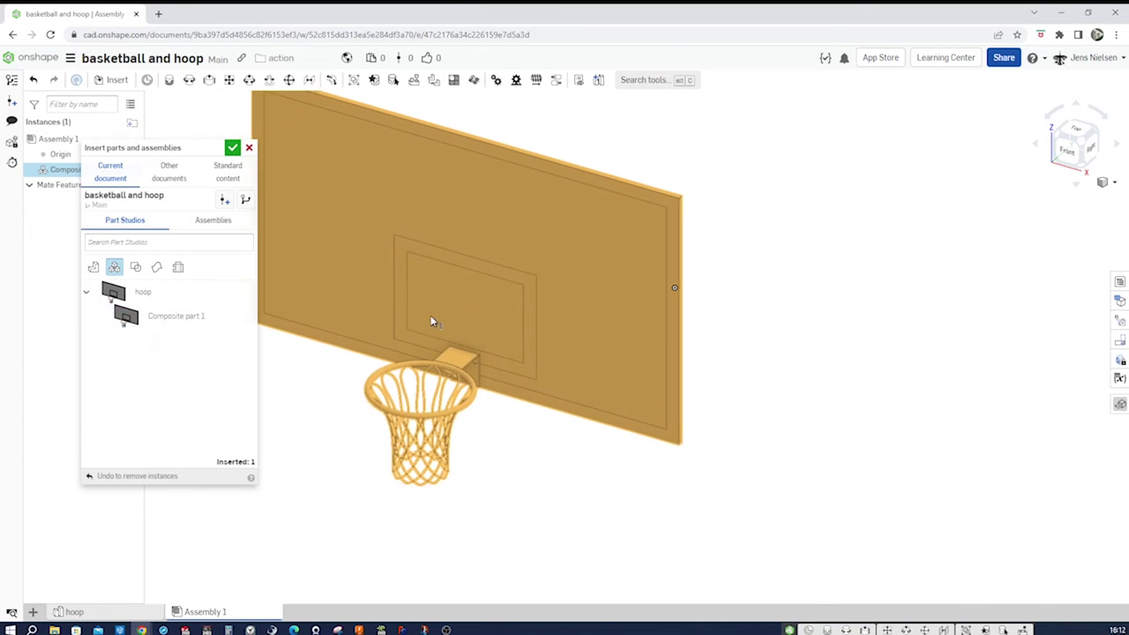
{"action": "left_click", "coordinate": [455, 315]}
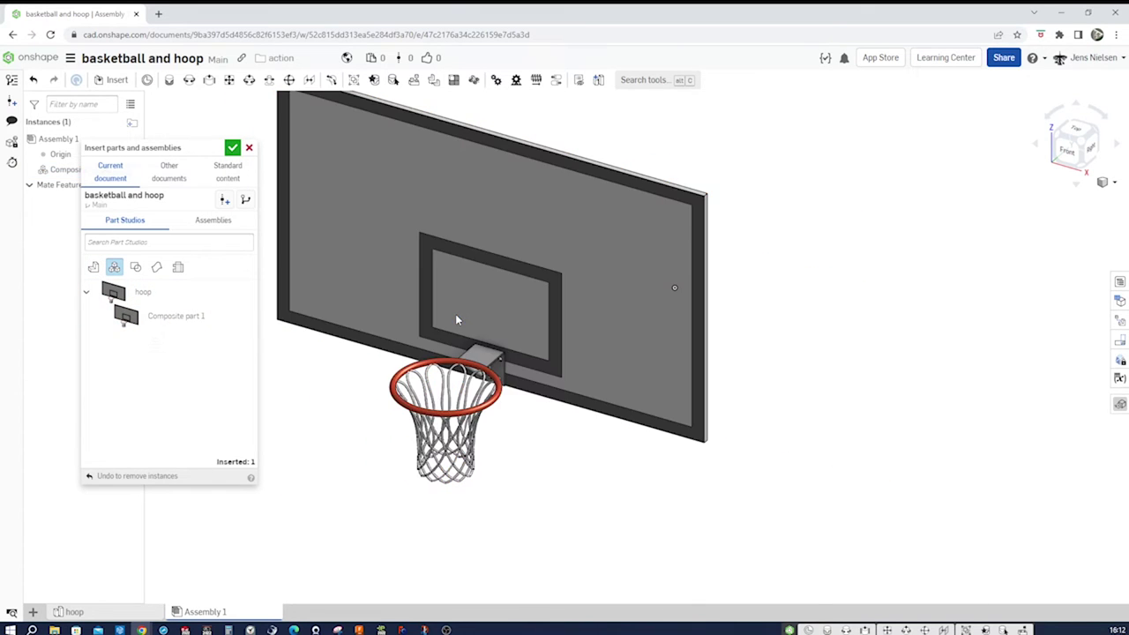
{"action": "left_click", "coordinate": [232, 148]}
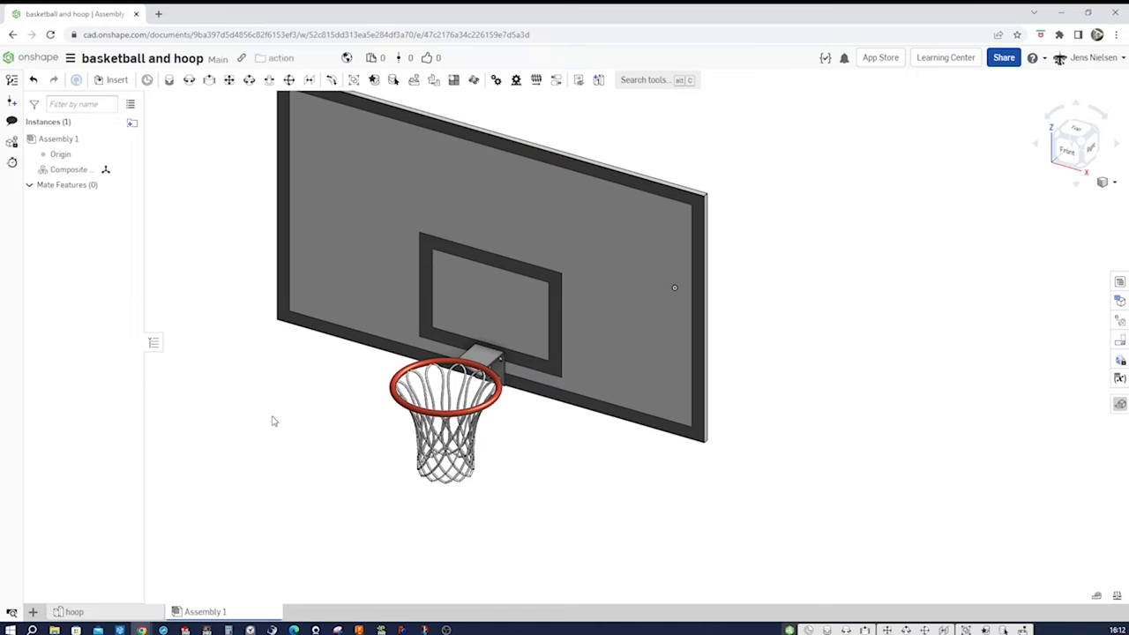
- Fix the hoop composite part in place in the assembly
{"action": "key", "text": "shift+1"}
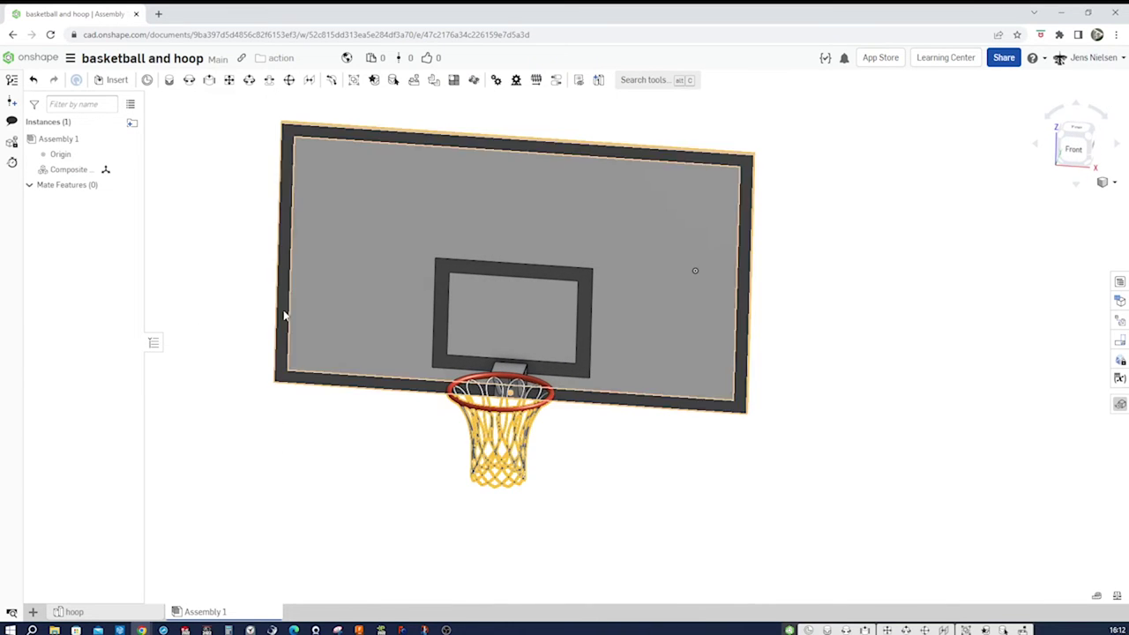
{"action": "right_click", "coordinate": [74, 172]}
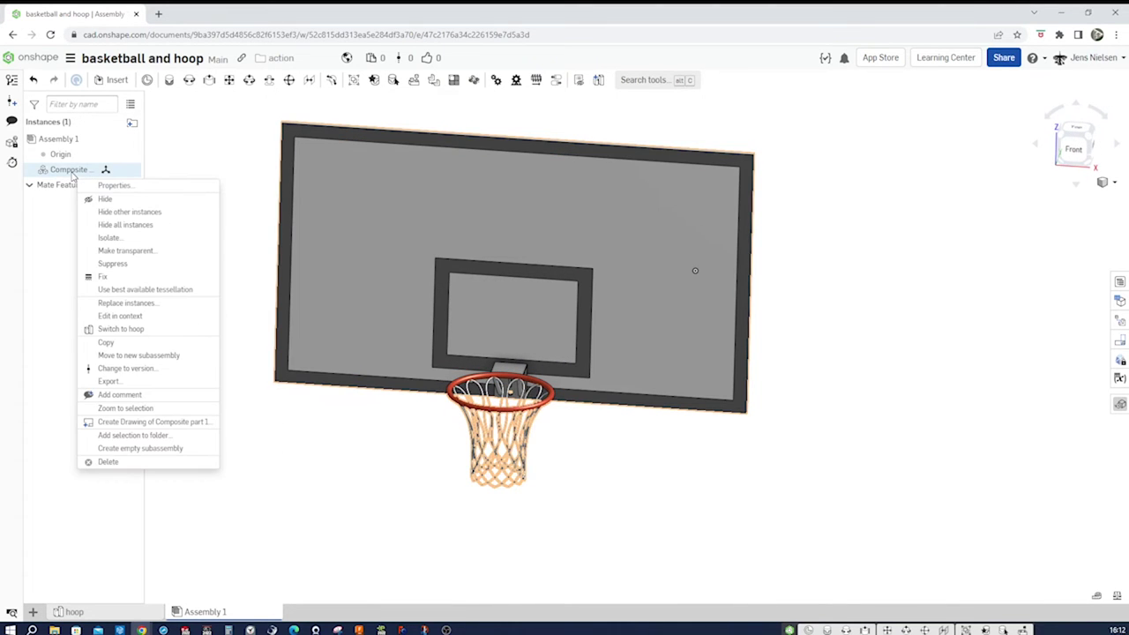
{"action": "left_click", "coordinate": [104, 277]}
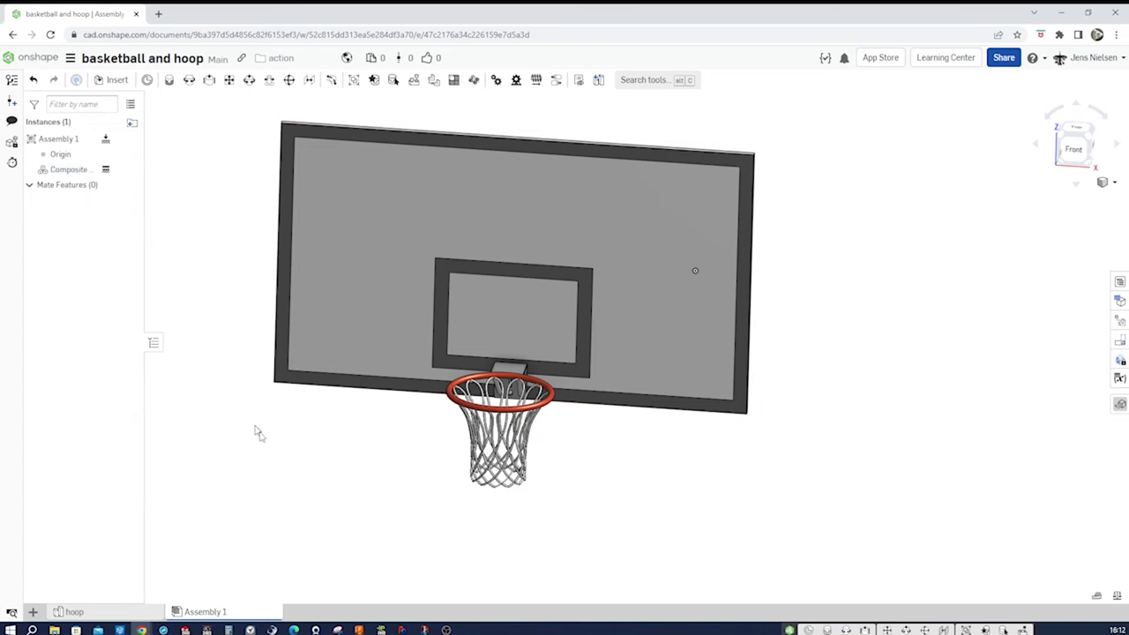
- Insert a DIN M16 short structural hex bolt, grade C, with washer face and length 55, placing it below the board
{"action": "key", "text": "shift+7"}
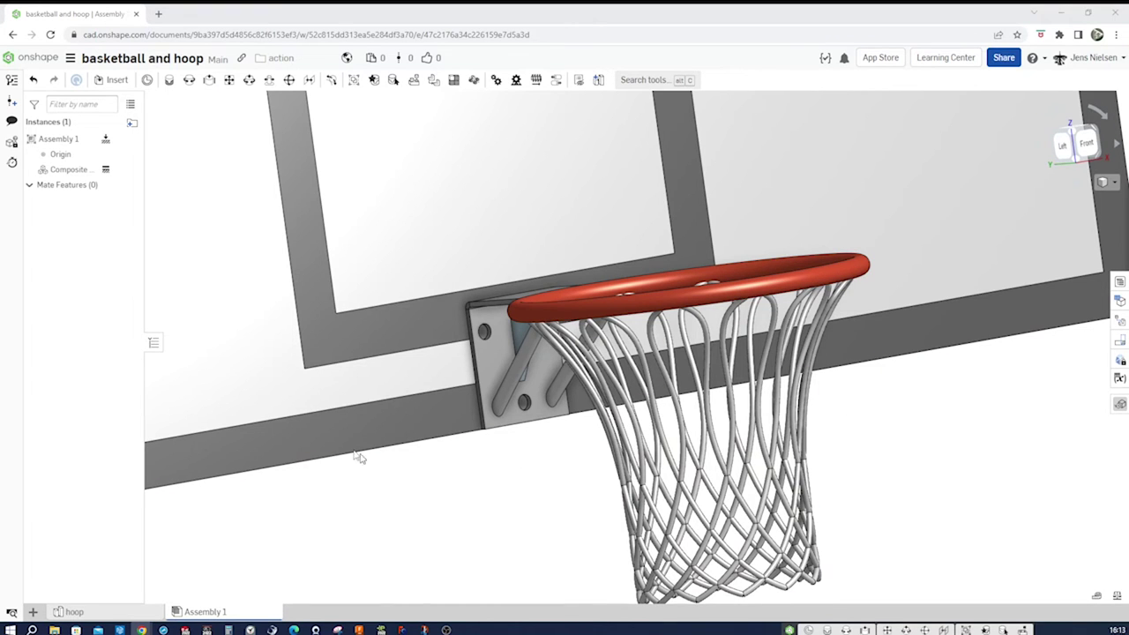
{"action": "left_click", "coordinate": [113, 81]}
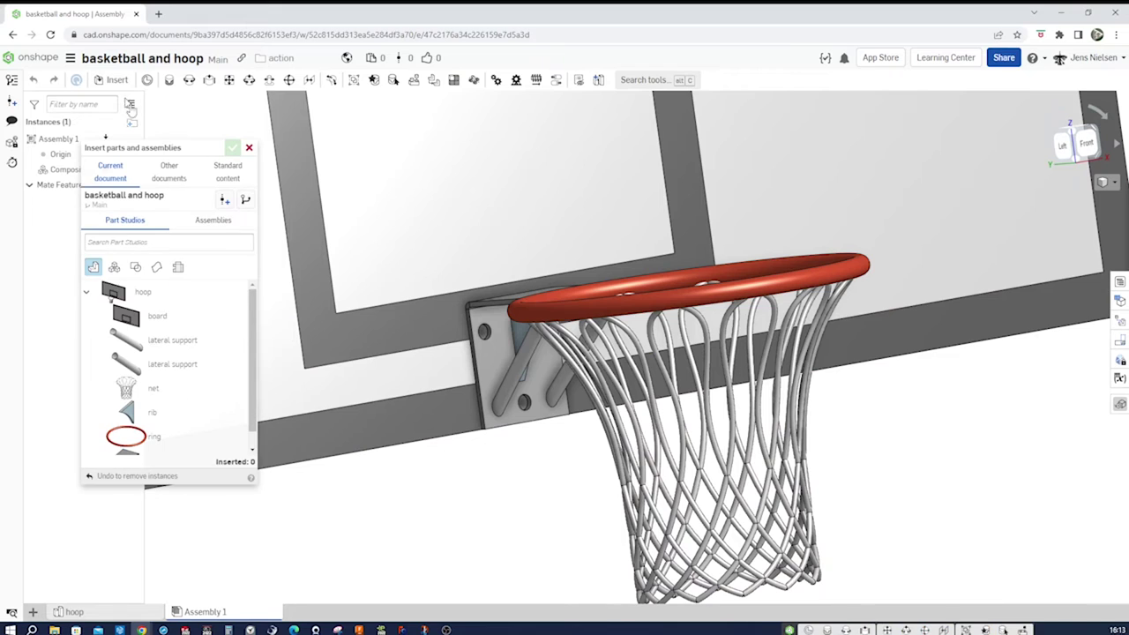
{"action": "left_click", "coordinate": [228, 171]}
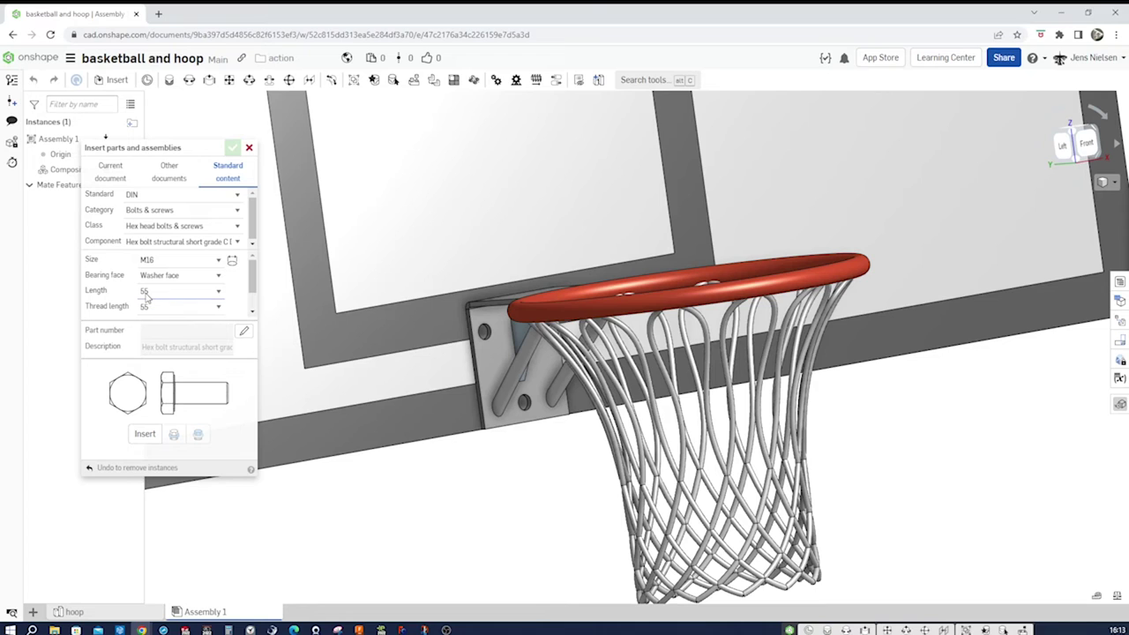
{"action": "left_click", "coordinate": [218, 292]}
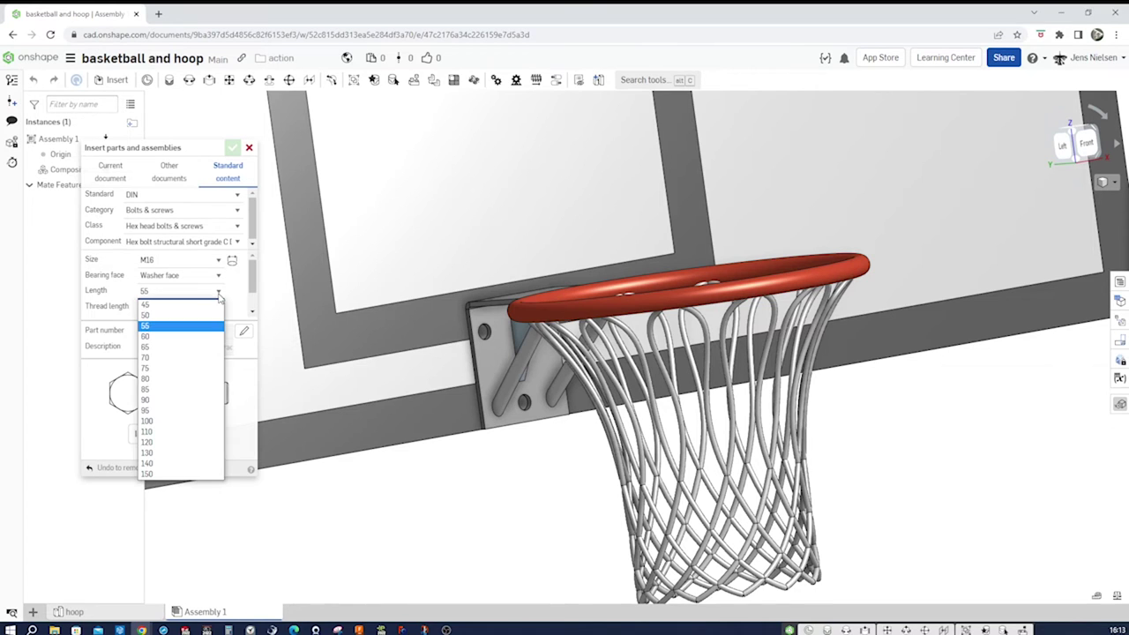
{"action": "left_click", "coordinate": [154, 327]}
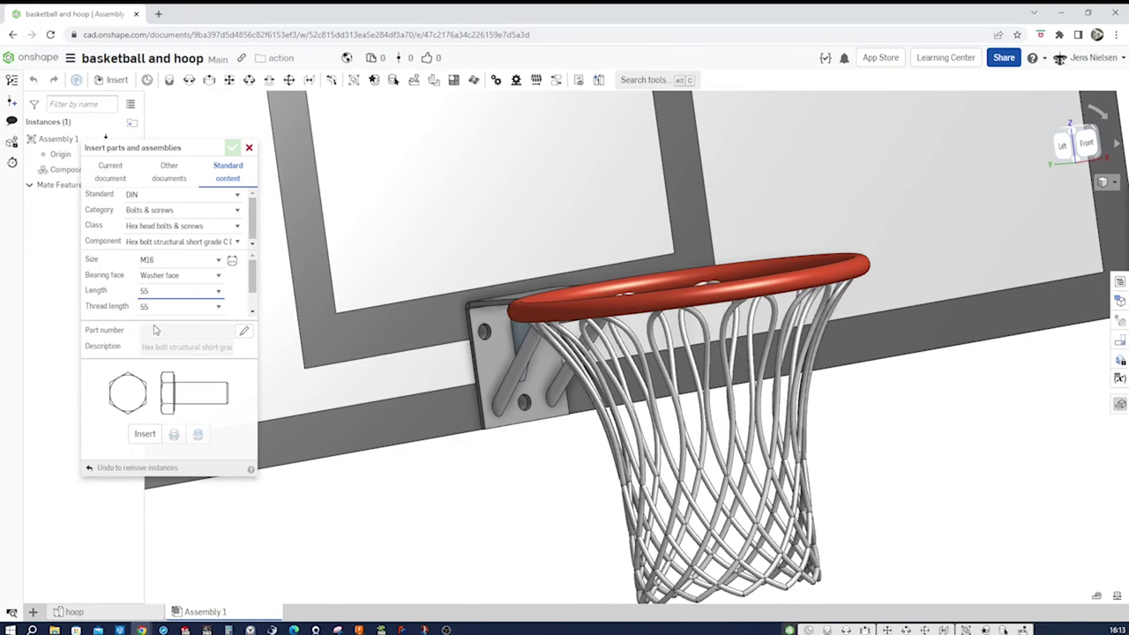
{"action": "left_click", "coordinate": [152, 438]}
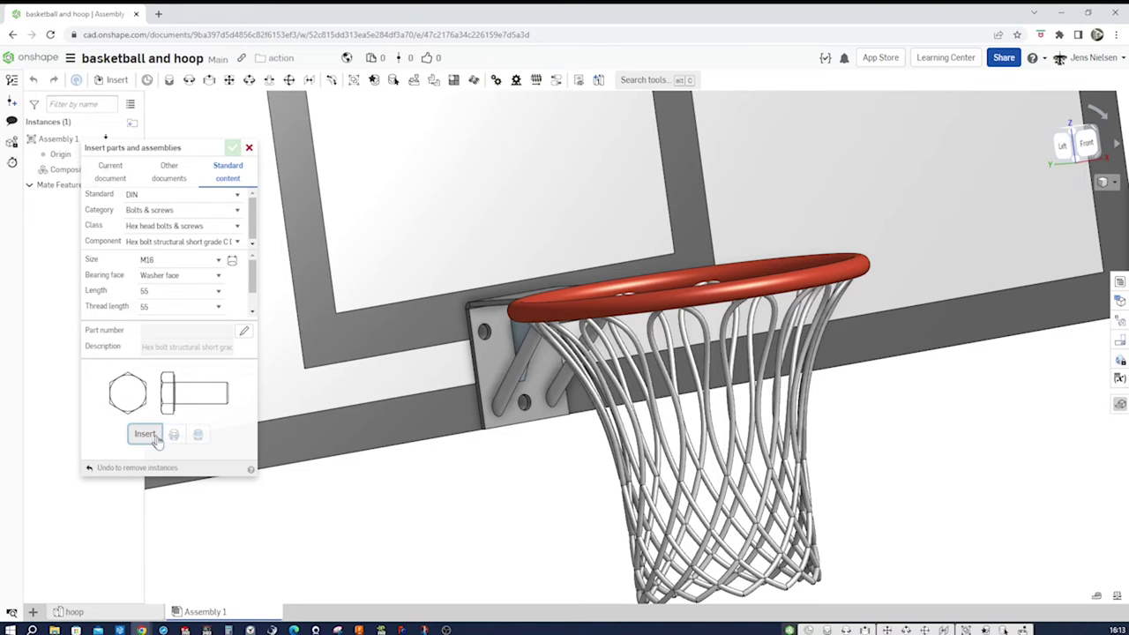
{"action": "left_click", "coordinate": [429, 501]}
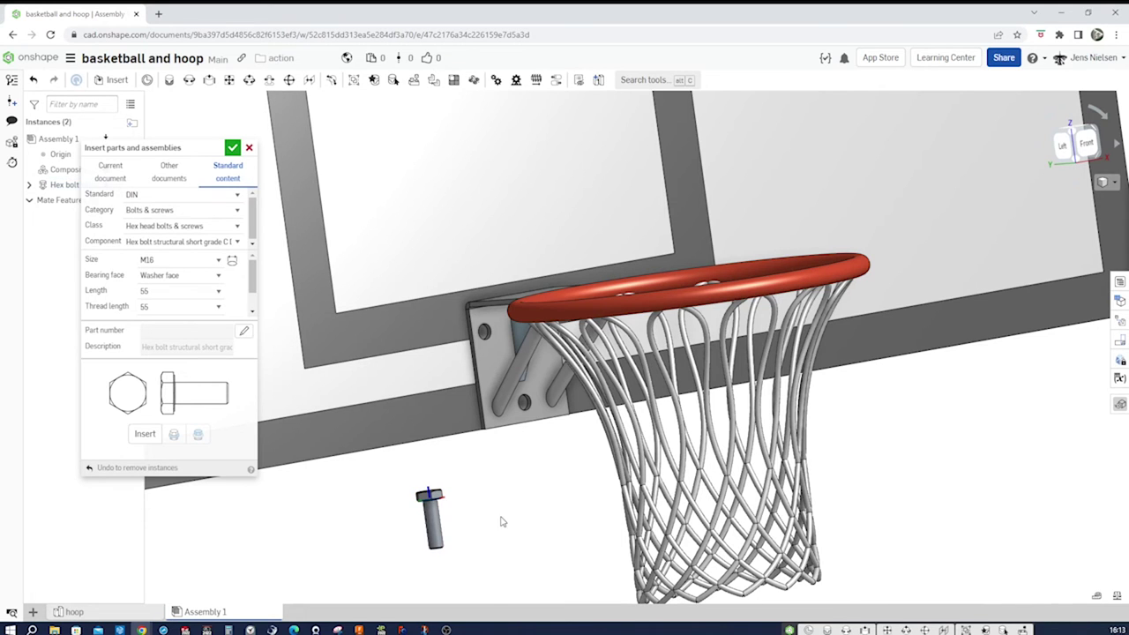
{"action": "left_click", "coordinate": [232, 148]}
- Fasten the underside of the bolt's head to the lower mounting hole of the support plate with a Fastened mate
{"action": "key", "text": "Up"}
{"action": "key", "text": "Up"}
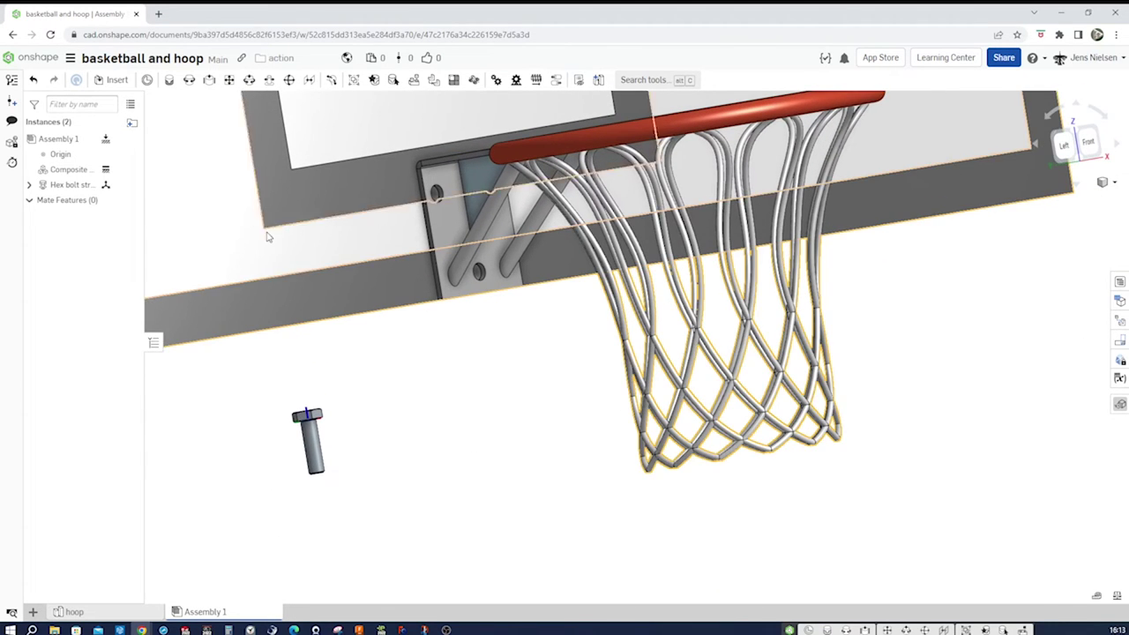
{"action": "left_click", "coordinate": [169, 80]}
{"action": "scroll", "coordinate": [327, 361], "scroll_direction": "up", "scroll_amount": 3}
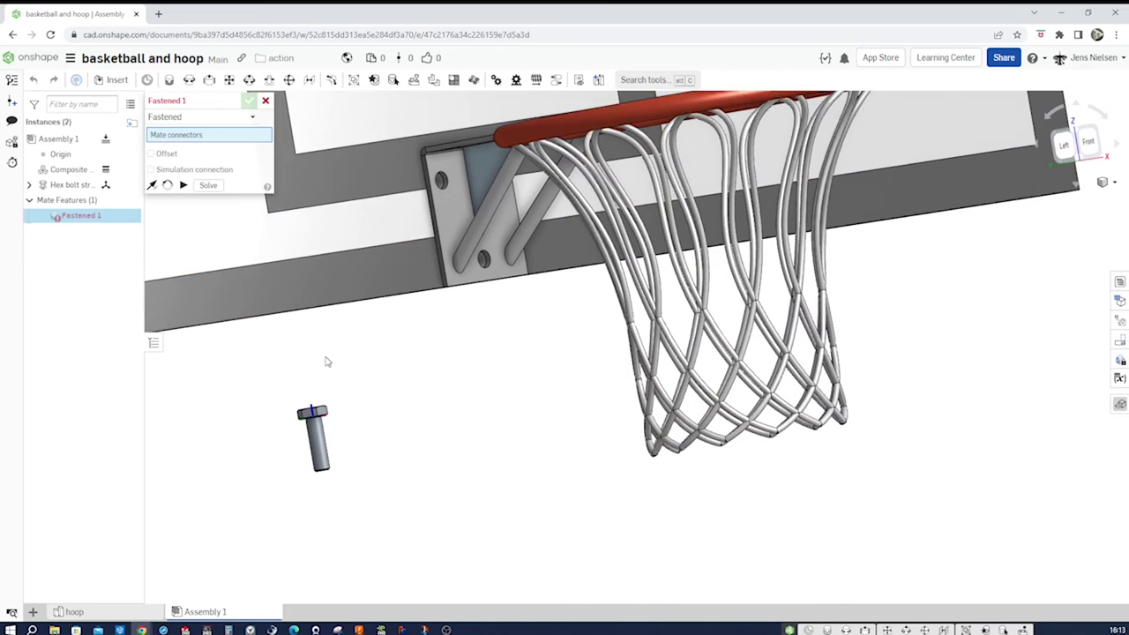
{"action": "scroll", "coordinate": [356, 376], "scroll_direction": "up", "scroll_amount": 5}
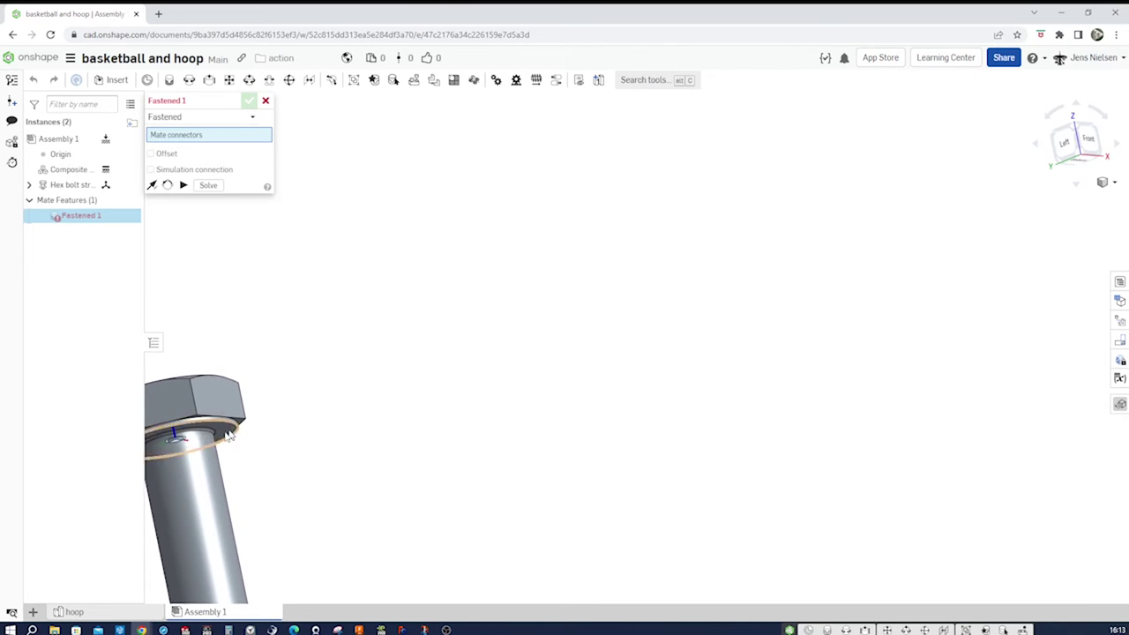
{"action": "left_click", "coordinate": [180, 446]}
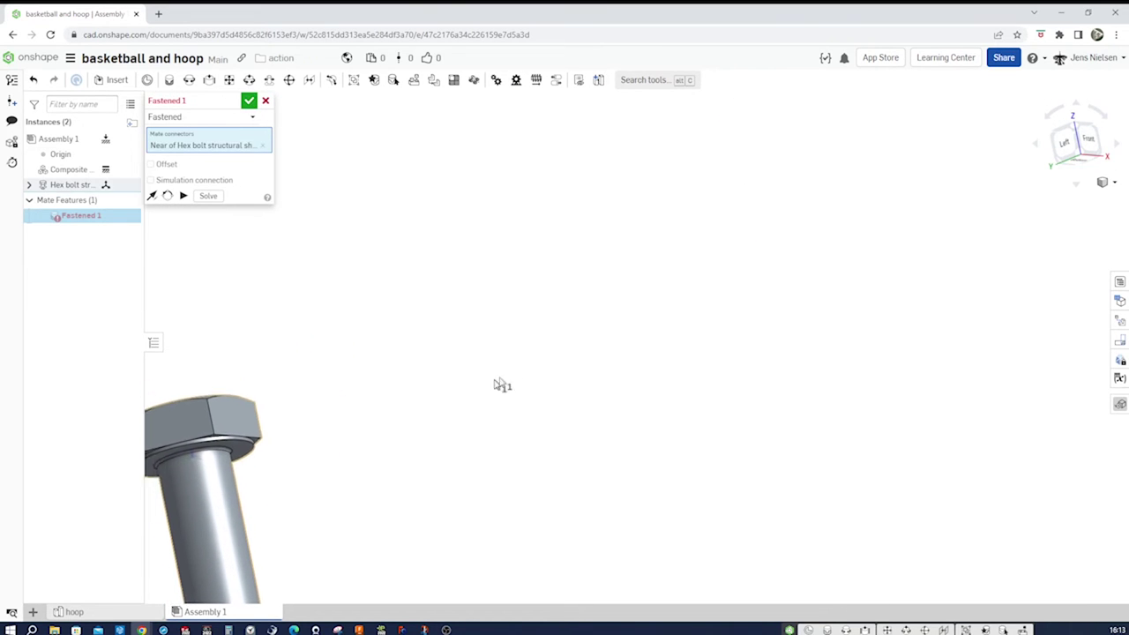
{"action": "scroll", "coordinate": [605, 353], "scroll_direction": "down", "scroll_amount": 5}
{"action": "right_click_drag", "start_coordinate": [598, 351], "coordinate": [602, 393]}
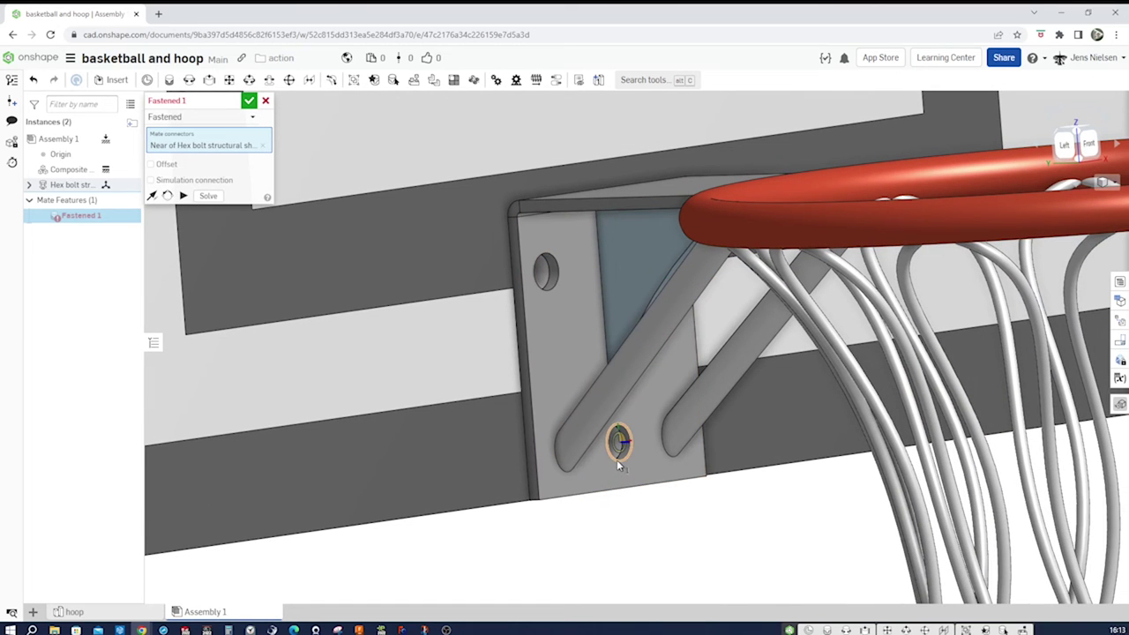
{"action": "left_click", "coordinate": [617, 460]}
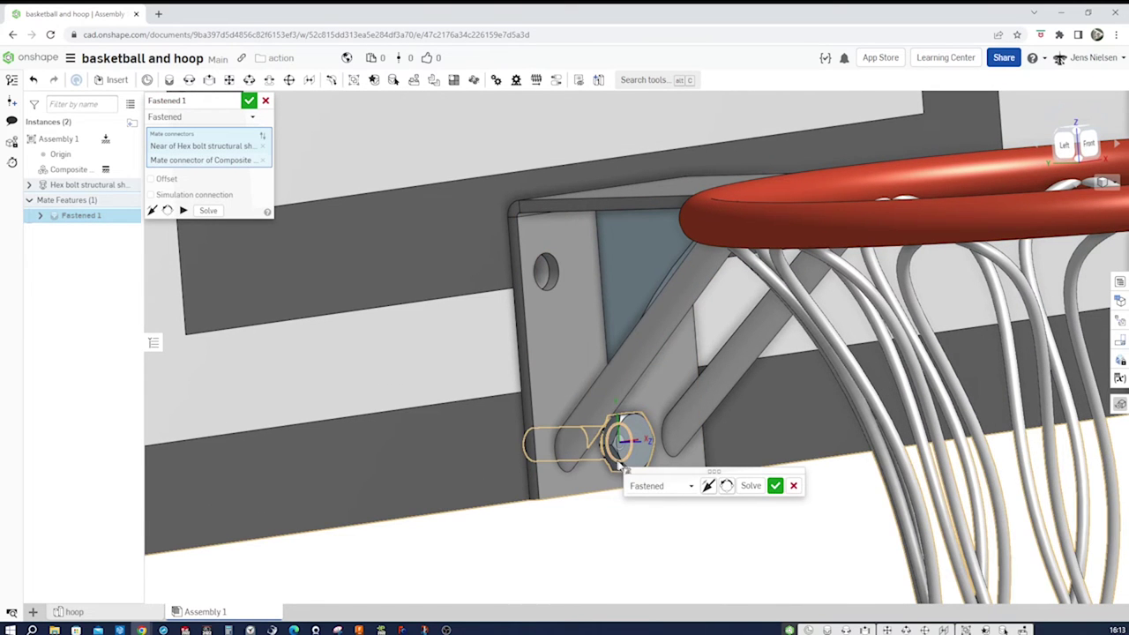
{"action": "left_click", "coordinate": [776, 485]}
- Insert a DIN M16 hex nut, style 1 grade A & B, stainless steel with washer face, near the bolt's end behind the board
{"action": "key", "text": "Left"}
{"action": "key", "text": "Left"}
{"action": "key", "text": "Left"}
{"action": "key", "text": "Left"}
{"action": "key", "text": "Left"}
{"action": "key", "text": "Left"}
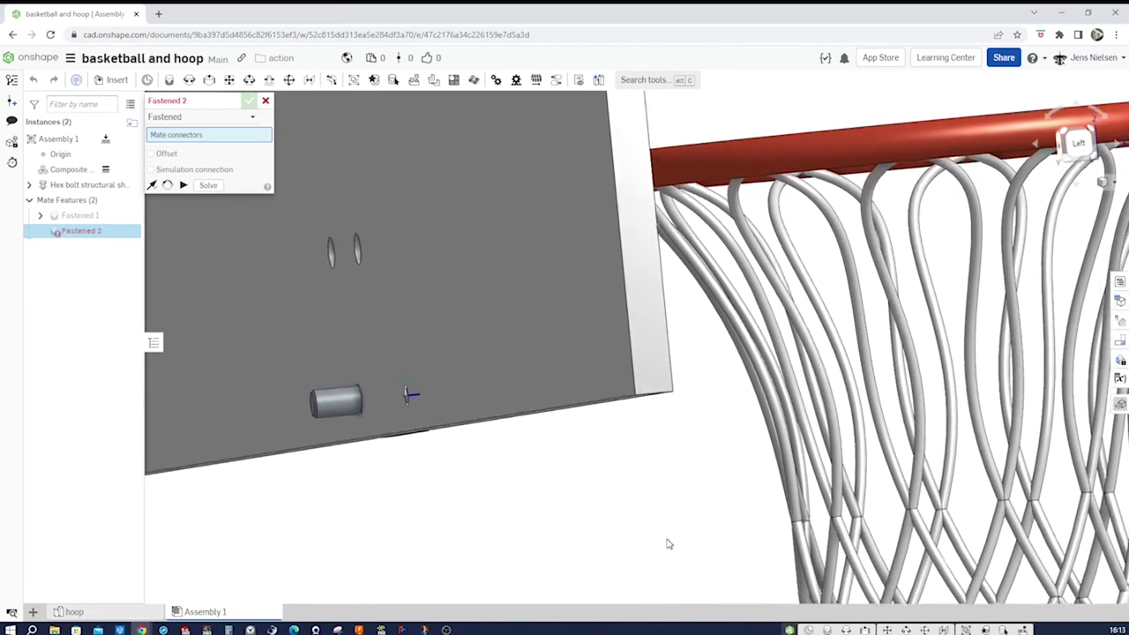
{"action": "right_click_drag", "start_coordinate": [668, 543], "coordinate": [643, 542]}
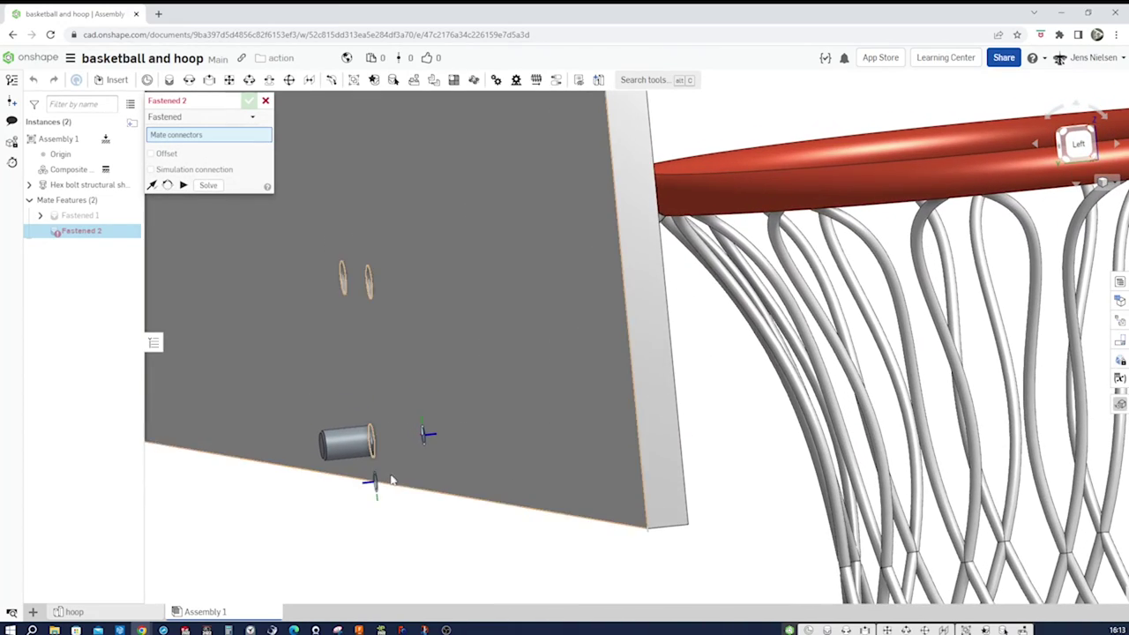
{"action": "left_click", "coordinate": [264, 100]}
{"action": "left_click", "coordinate": [108, 81]}
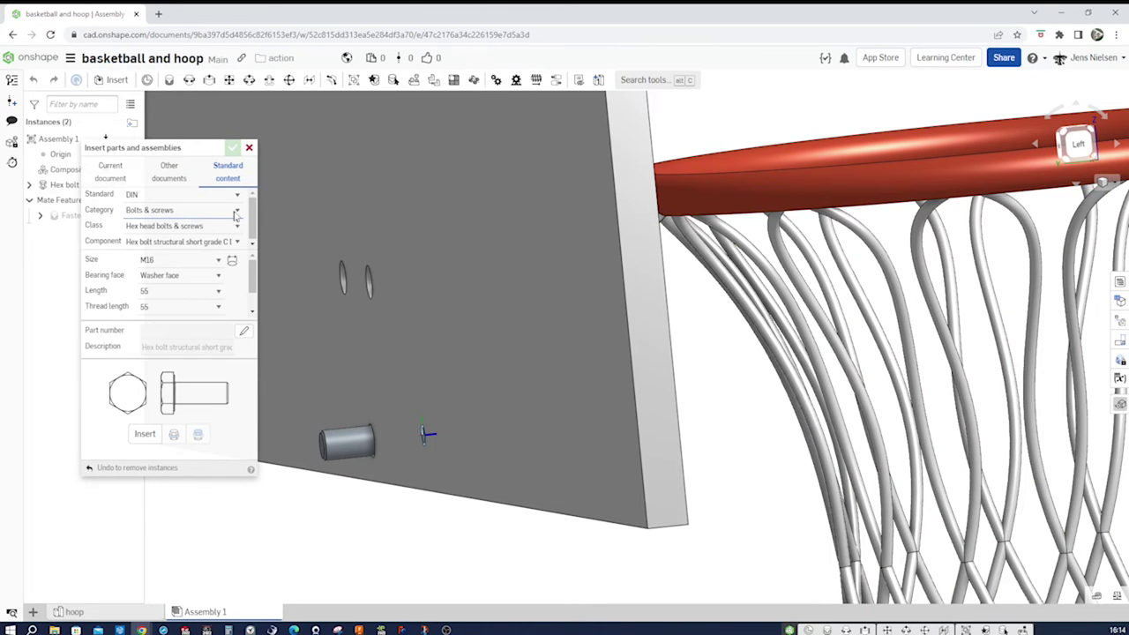
{"action": "left_click", "coordinate": [237, 212]}
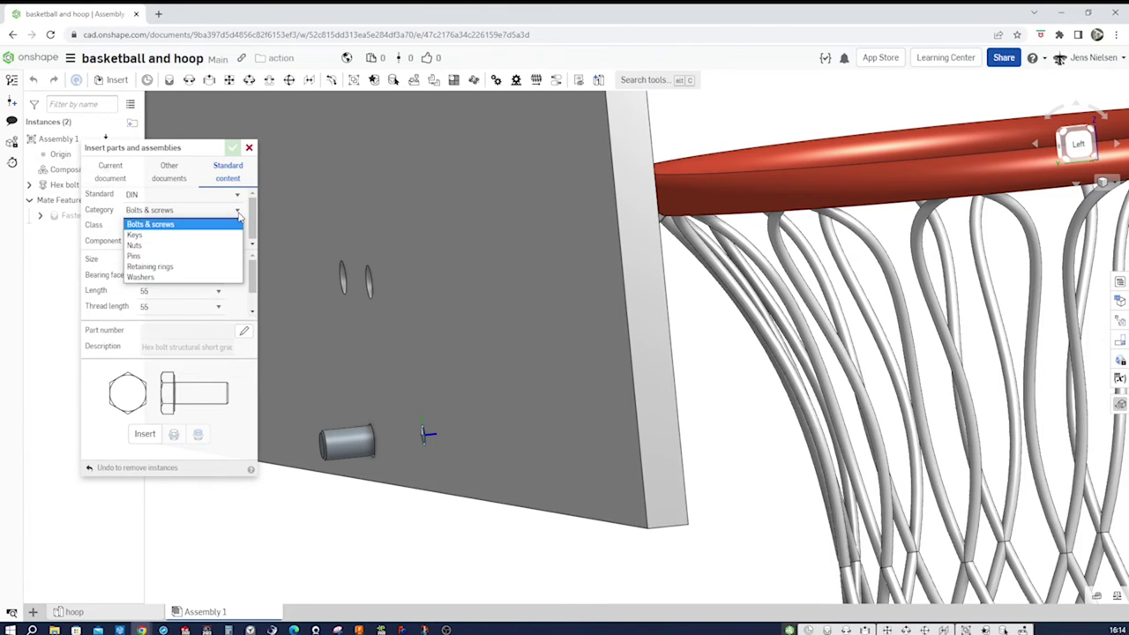
{"action": "left_click", "coordinate": [184, 246]}
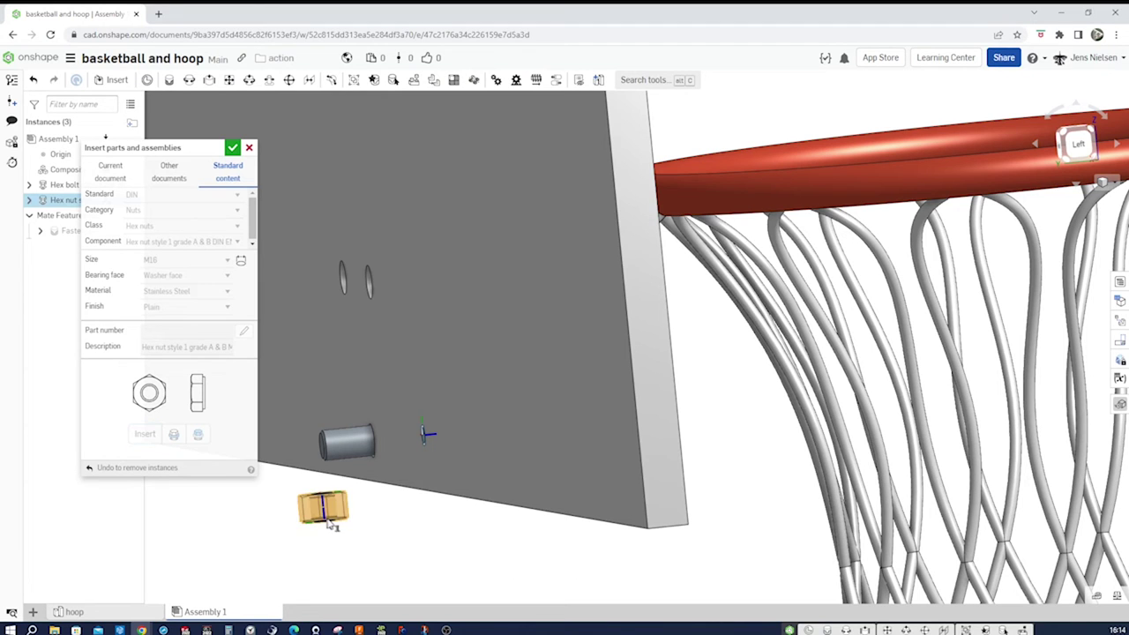
{"action": "left_click", "coordinate": [326, 525]}
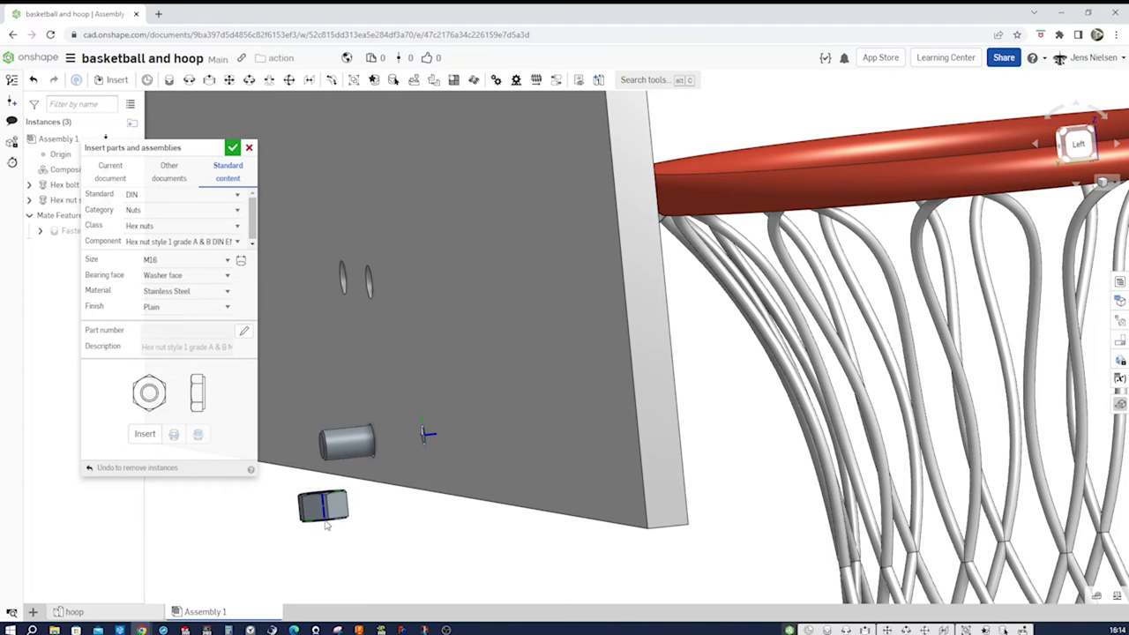
{"action": "left_click", "coordinate": [232, 149]}
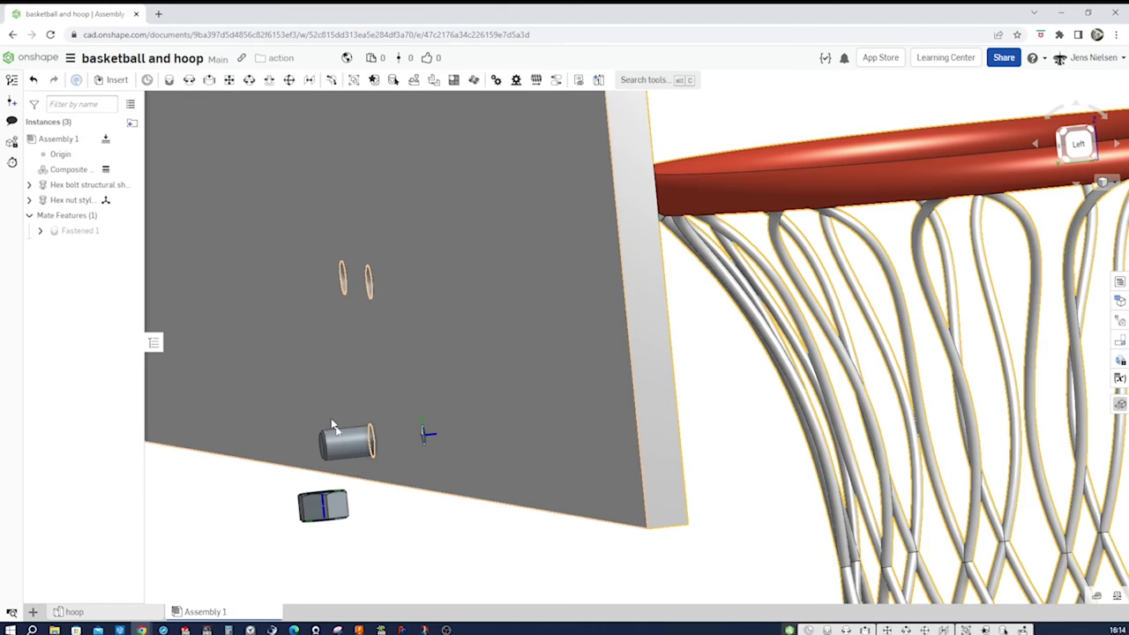
- Fasten the hex nut's washer face to the lower mounting hole on the back of the board with a Fastened mate
{"action": "key", "text": "Down"}
{"action": "key", "text": "Down"}
{"action": "key", "text": "Down"}
{"action": "key", "text": "Down"}
{"action": "key", "text": "Down"}
{"action": "key", "text": "Down"}
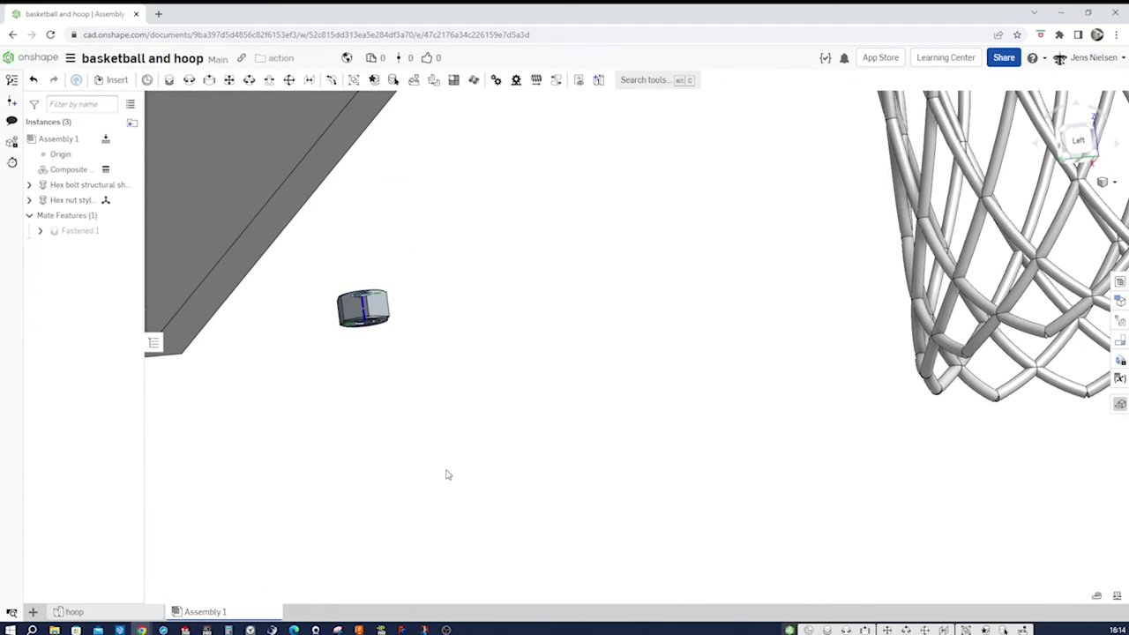
{"action": "key", "text": "shift+z"}
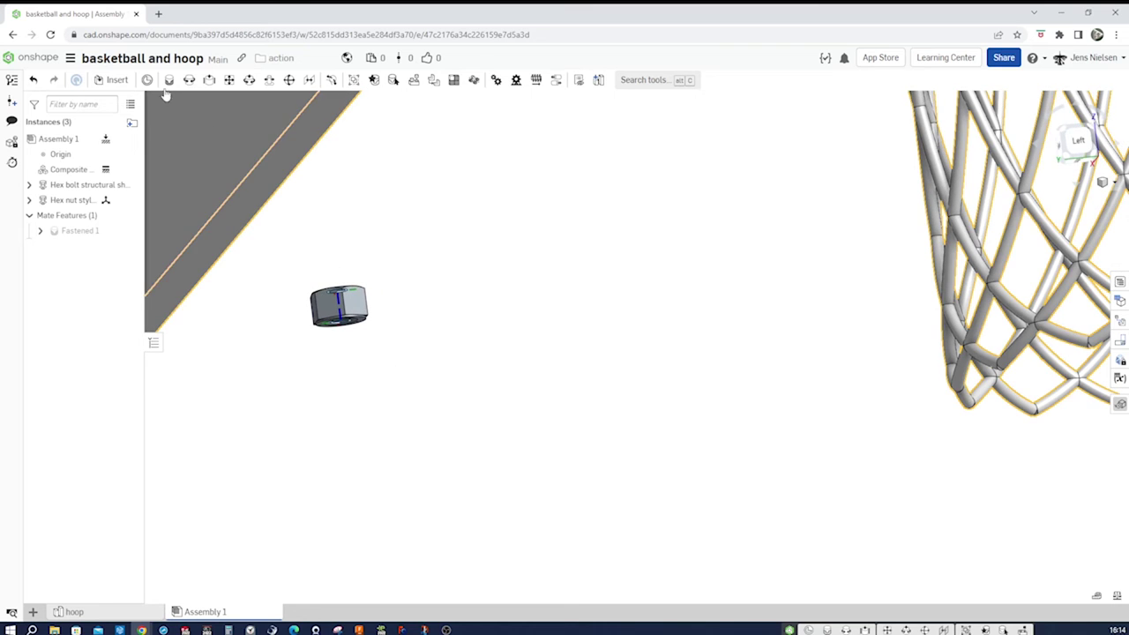
{"action": "left_click", "coordinate": [167, 81]}
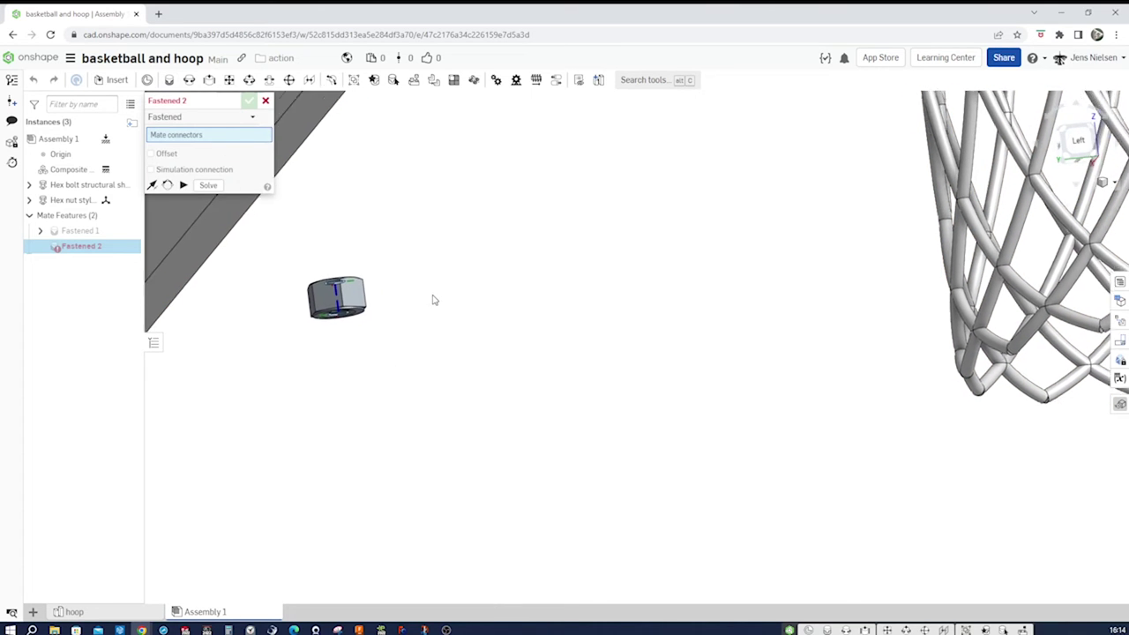
{"action": "scroll", "coordinate": [346, 273], "scroll_direction": "up", "scroll_amount": 3}
{"action": "middle_click_drag", "start_coordinate": [298, 220], "coordinate": [357, 309]}
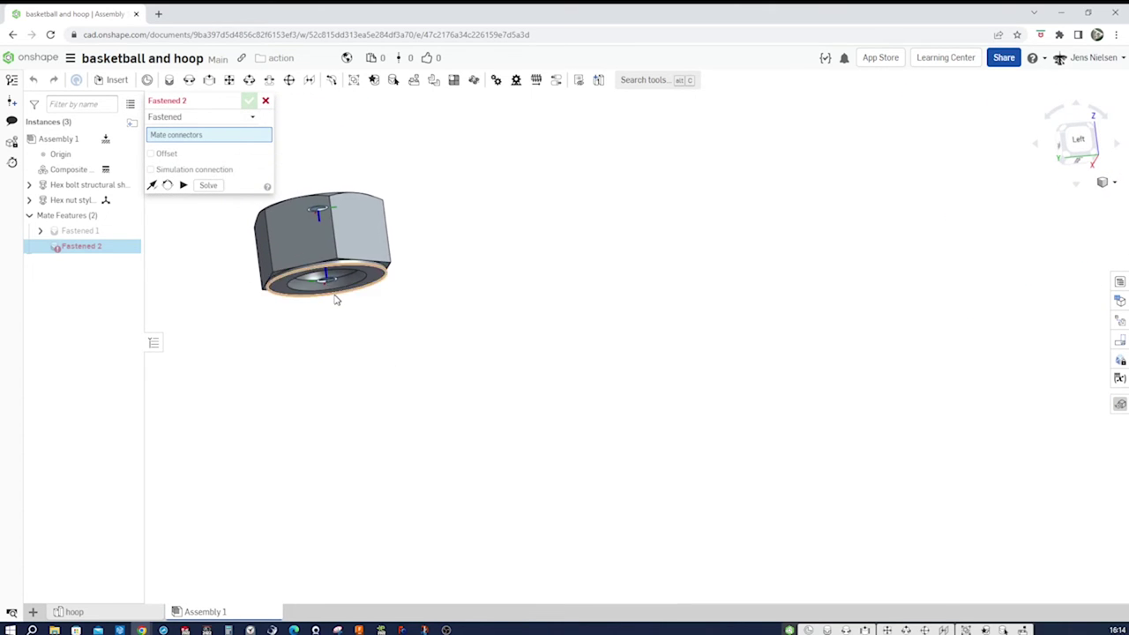
{"action": "left_click", "coordinate": [325, 287]}
{"action": "scroll", "coordinate": [496, 353], "scroll_direction": "down", "scroll_amount": 2}
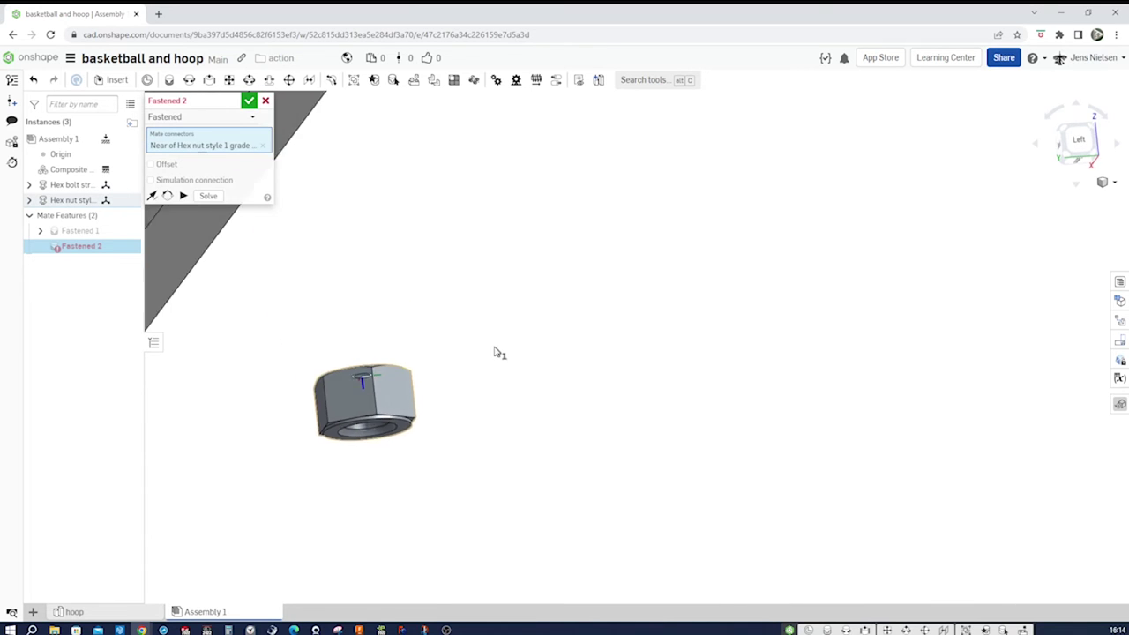
{"action": "scroll", "coordinate": [496, 352], "scroll_direction": "up", "scroll_amount": 5}
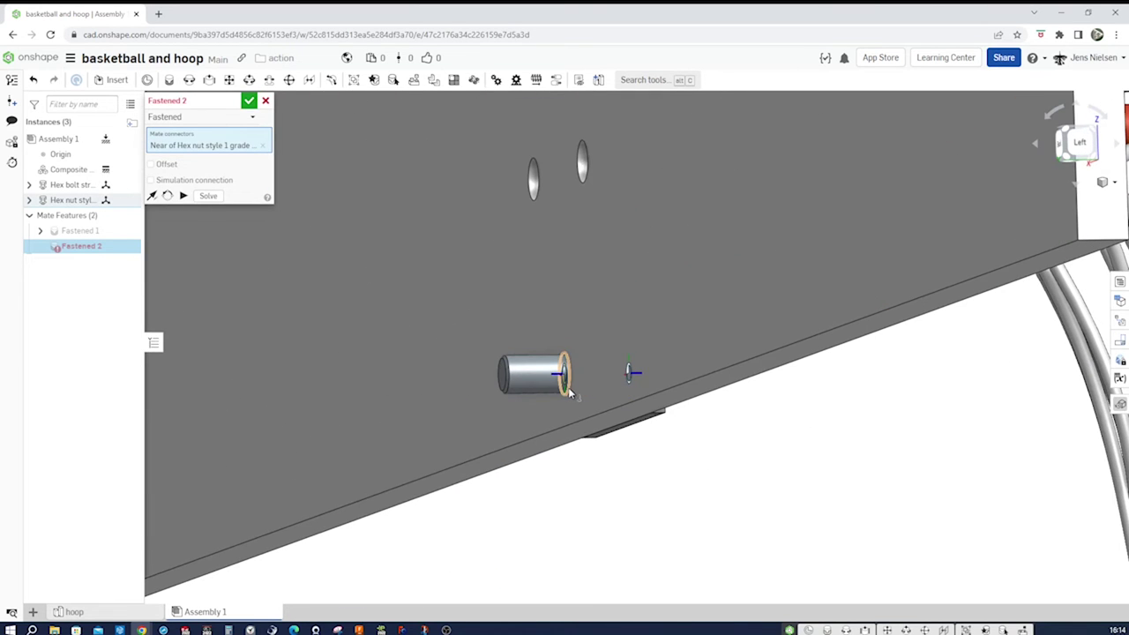
{"action": "left_click", "coordinate": [570, 394]}
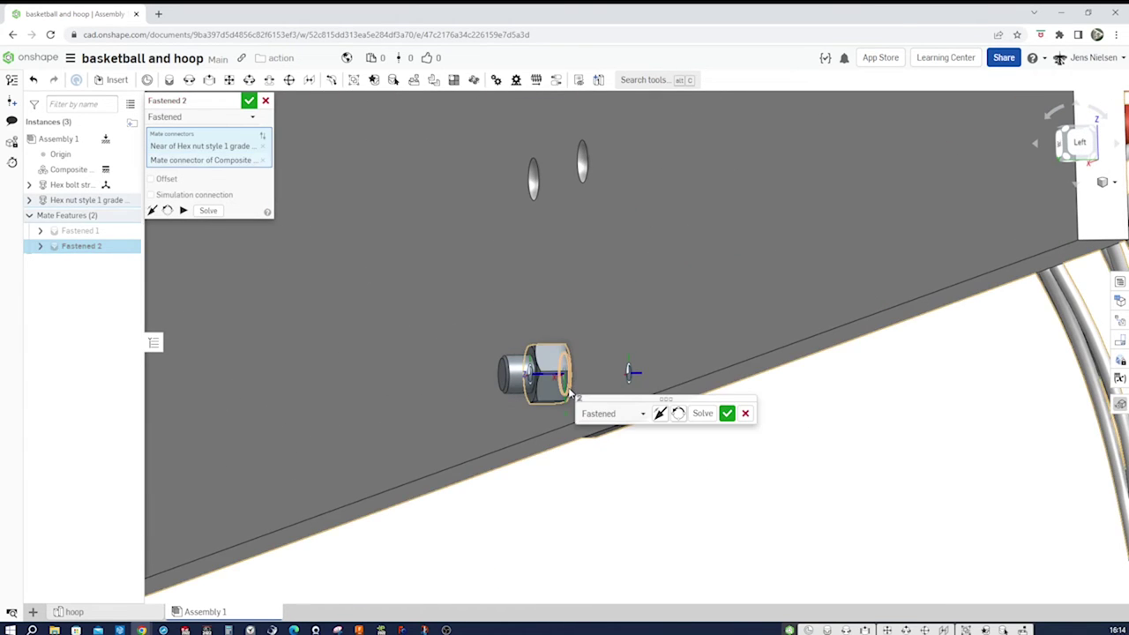
{"action": "left_click", "coordinate": [727, 415]}
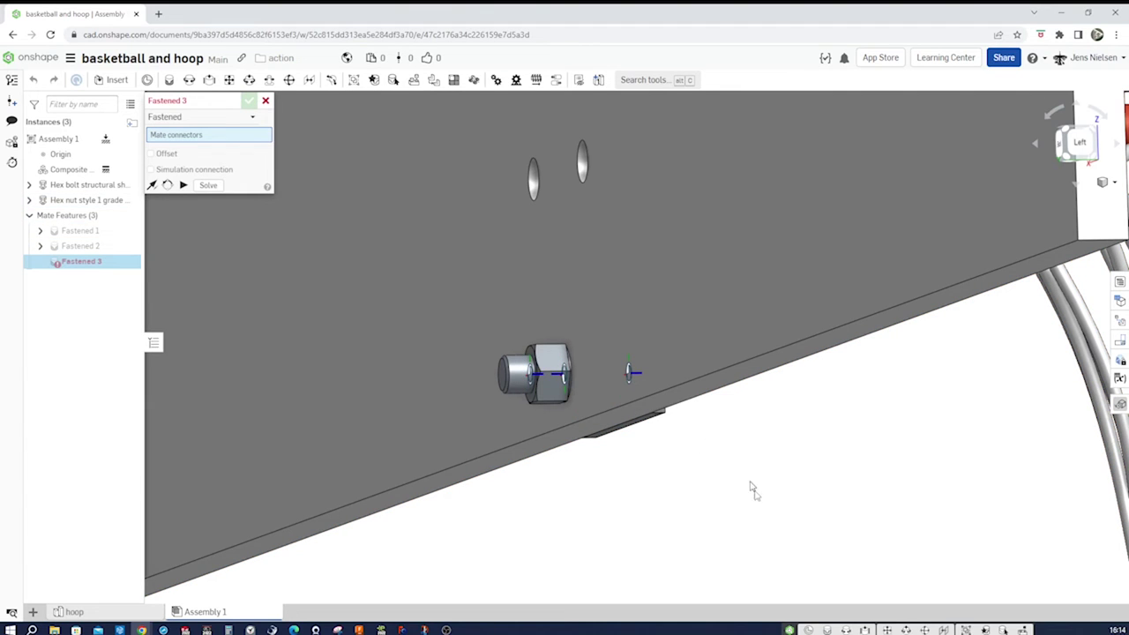
{"action": "left_click", "coordinate": [265, 101]}
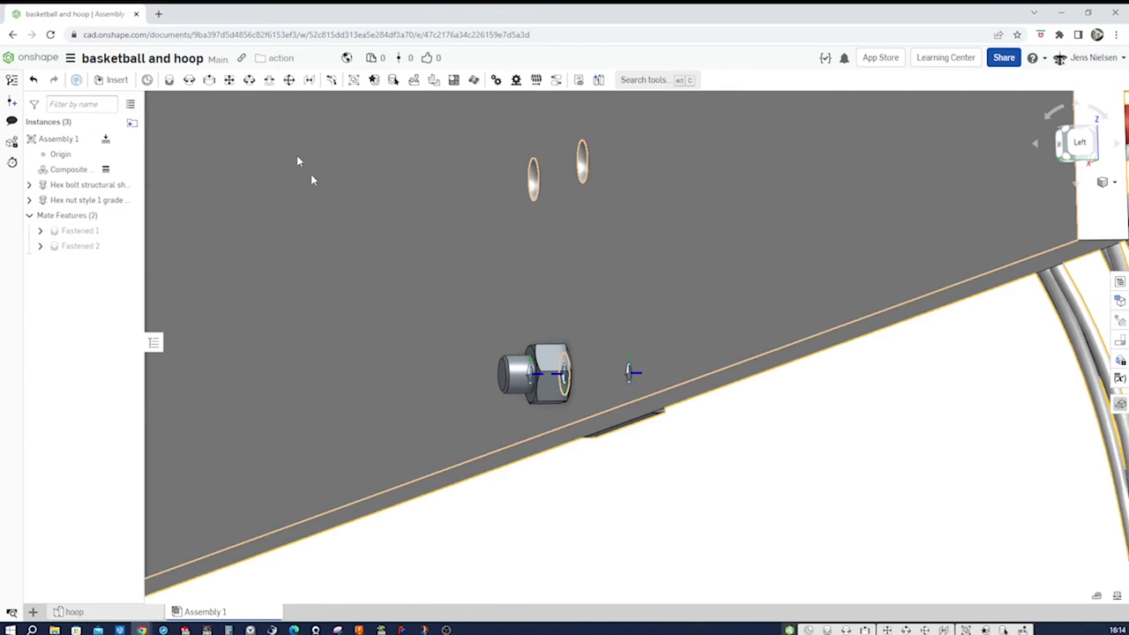
- Group the hex bolt and hex nut instances so they hold their relative position
{"action": "key", "text": "shift+7"}
{"action": "key", "text": "Right"}
{"action": "key", "text": "Right"}
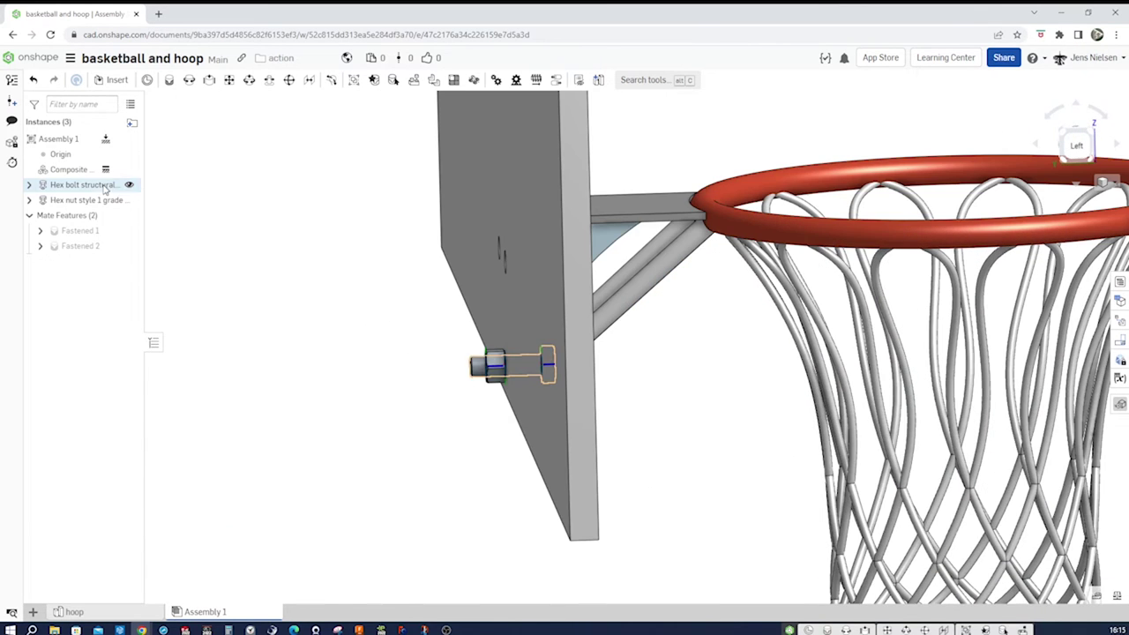
{"action": "left_click", "coordinate": [103, 186]}
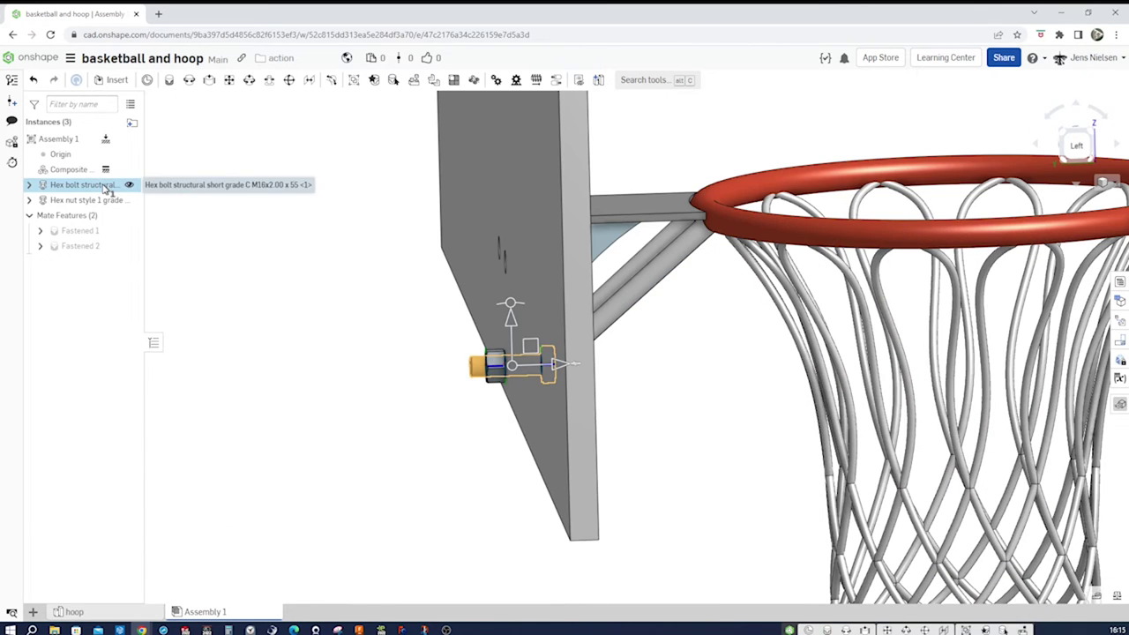
{"action": "left_click", "coordinate": [104, 185]}
{"action": "left_click", "coordinate": [113, 201], "text": "shift"}
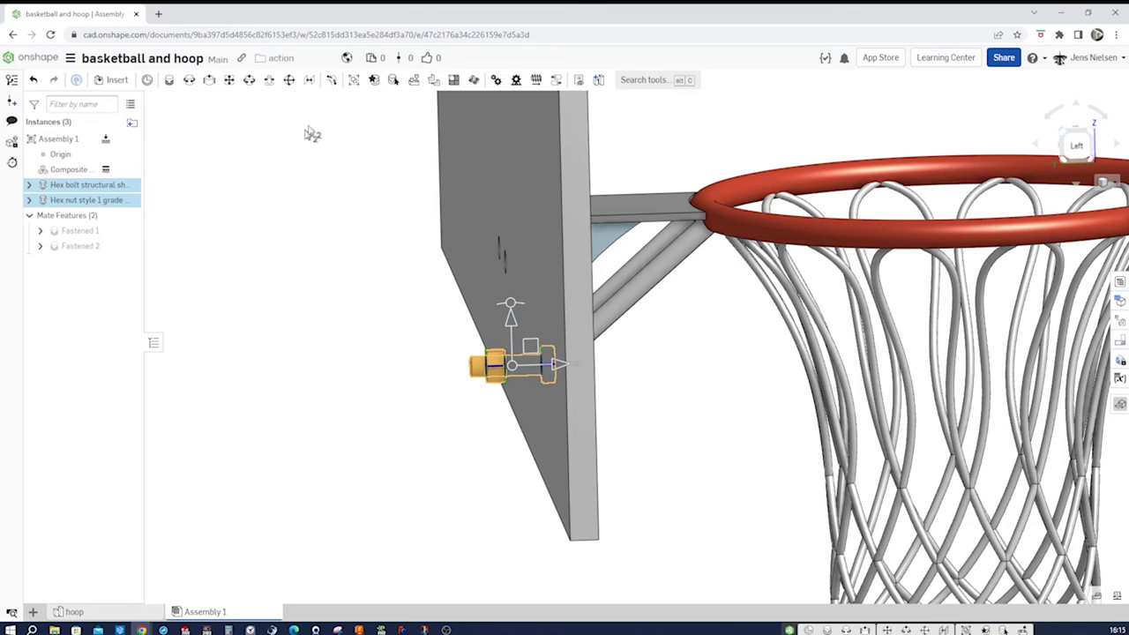
{"action": "left_click", "coordinate": [352, 80]}
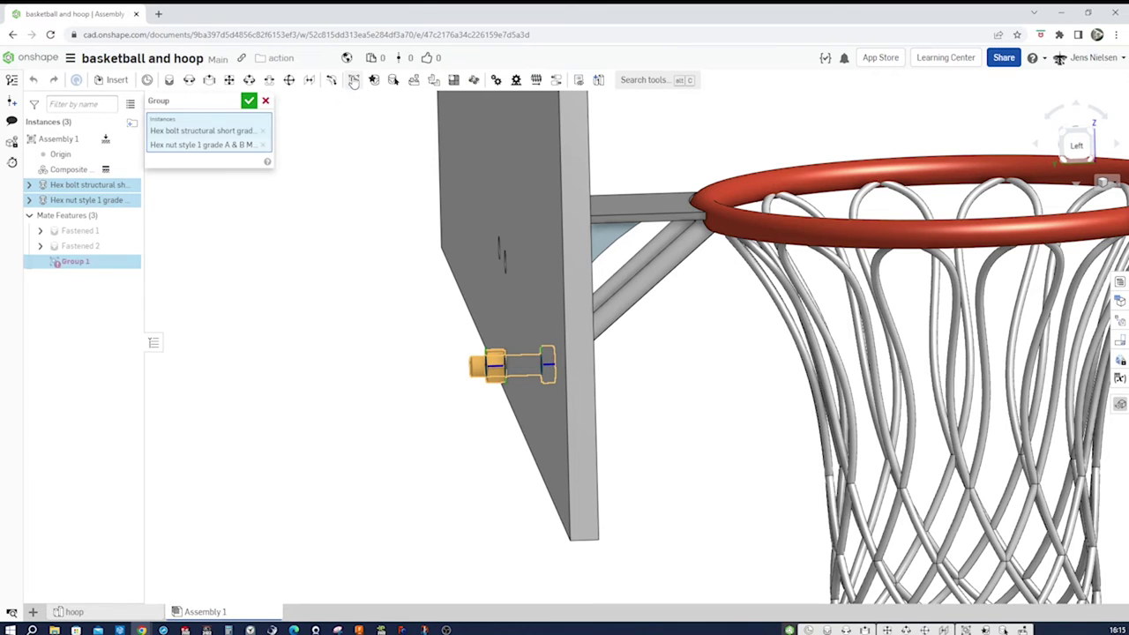
{"action": "left_click", "coordinate": [244, 95]}
- Move the hex bolt and hex nut into a new subassembly and open that subassembly to inspect it
{"action": "left_click", "coordinate": [92, 205]}
{"action": "left_click", "coordinate": [93, 187], "text": "shift"}
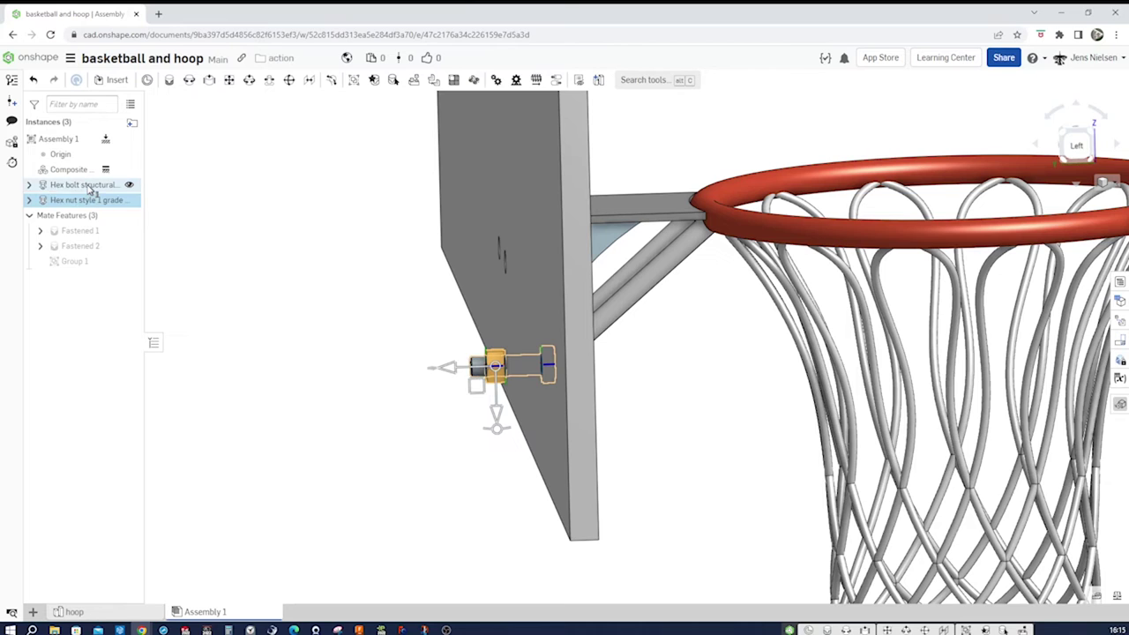
{"action": "right_click", "coordinate": [89, 188]}
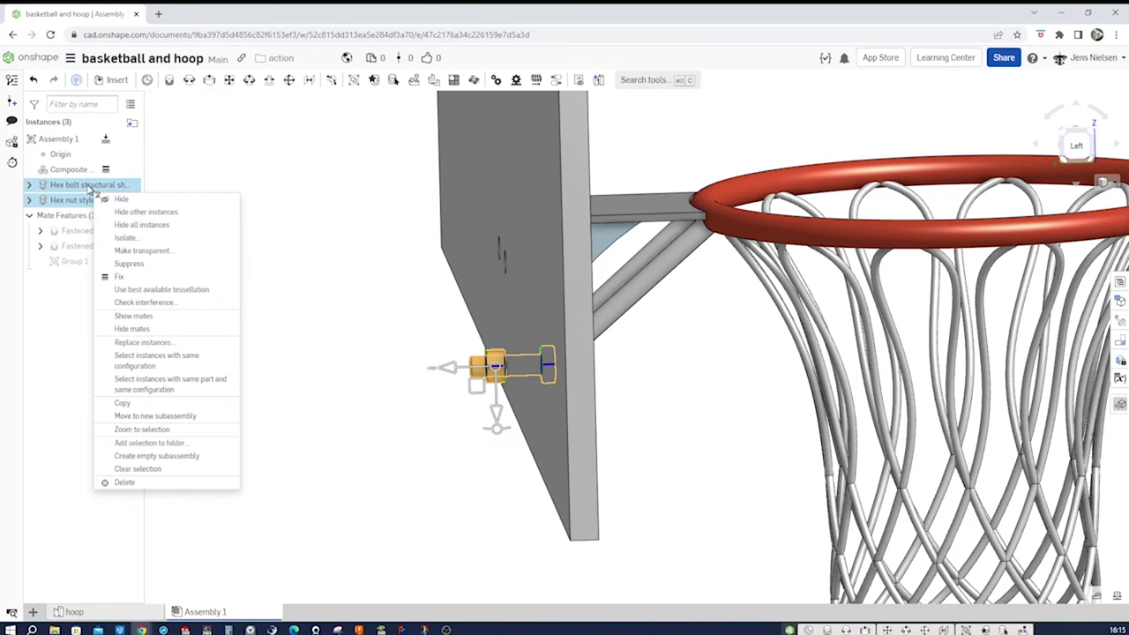
{"action": "left_click", "coordinate": [154, 416]}
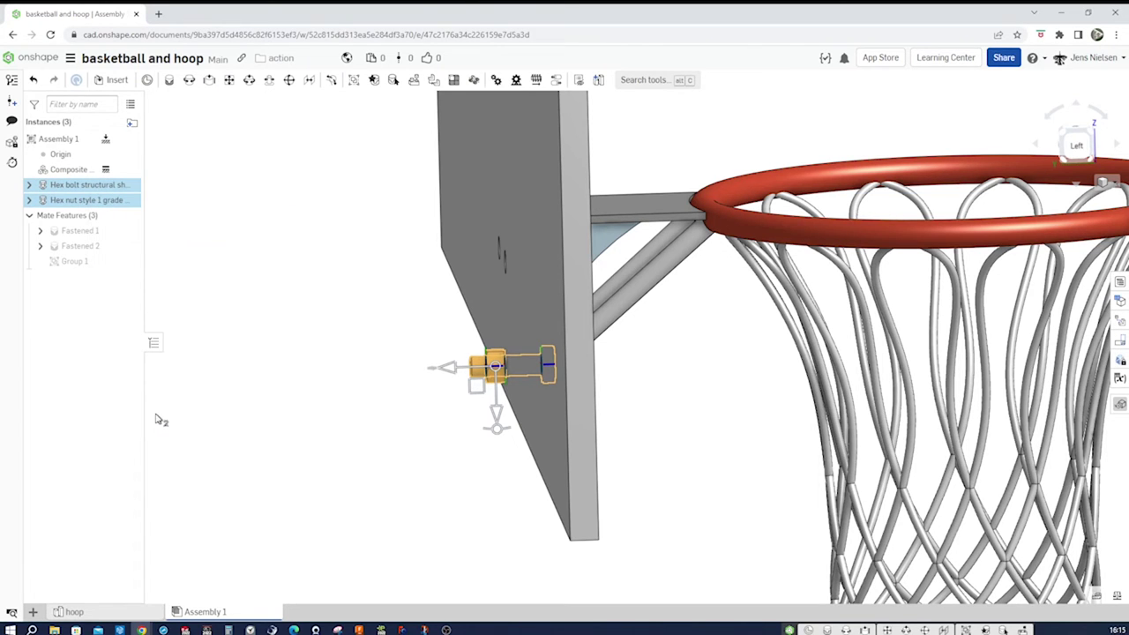
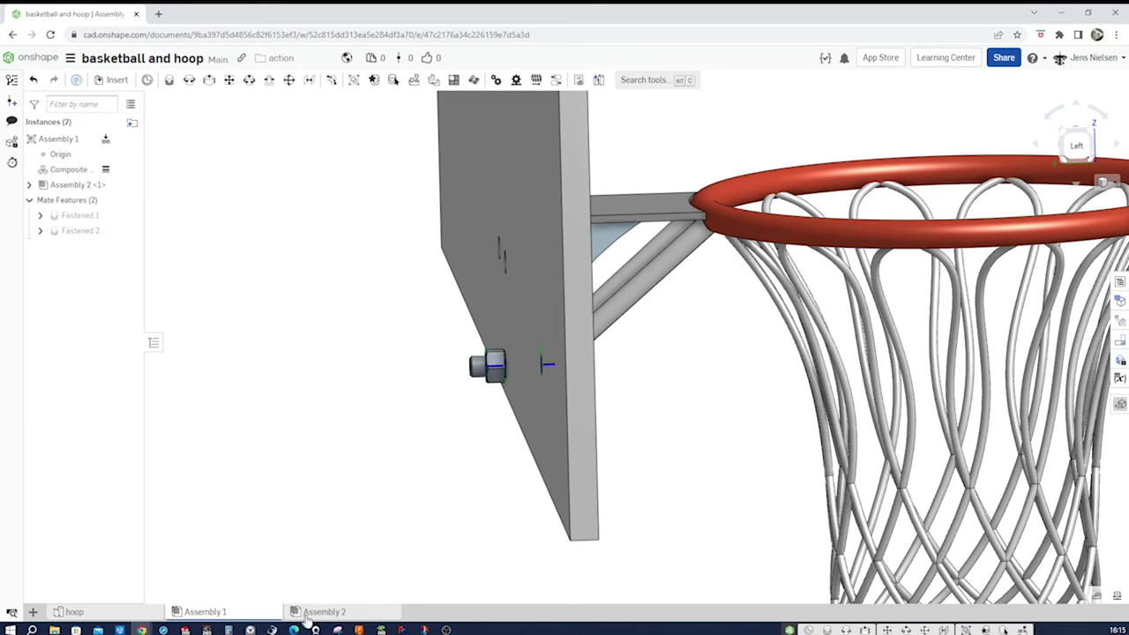
{"action": "left_click", "coordinate": [318, 612]}
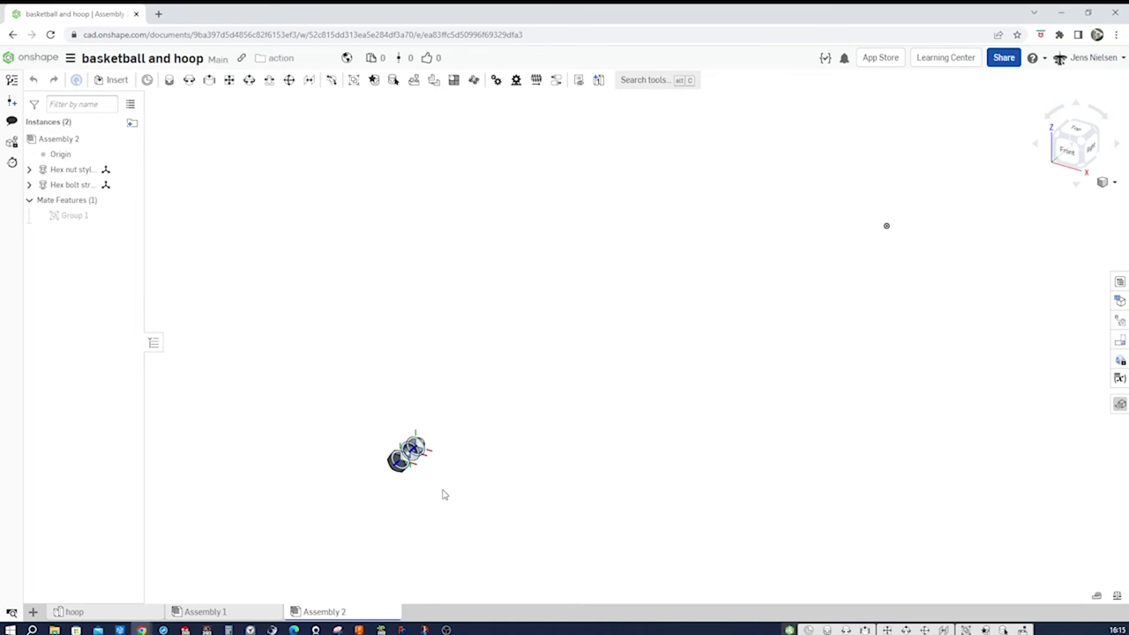
{"action": "scroll", "coordinate": [497, 517], "scroll_direction": "up", "scroll_amount": 8}
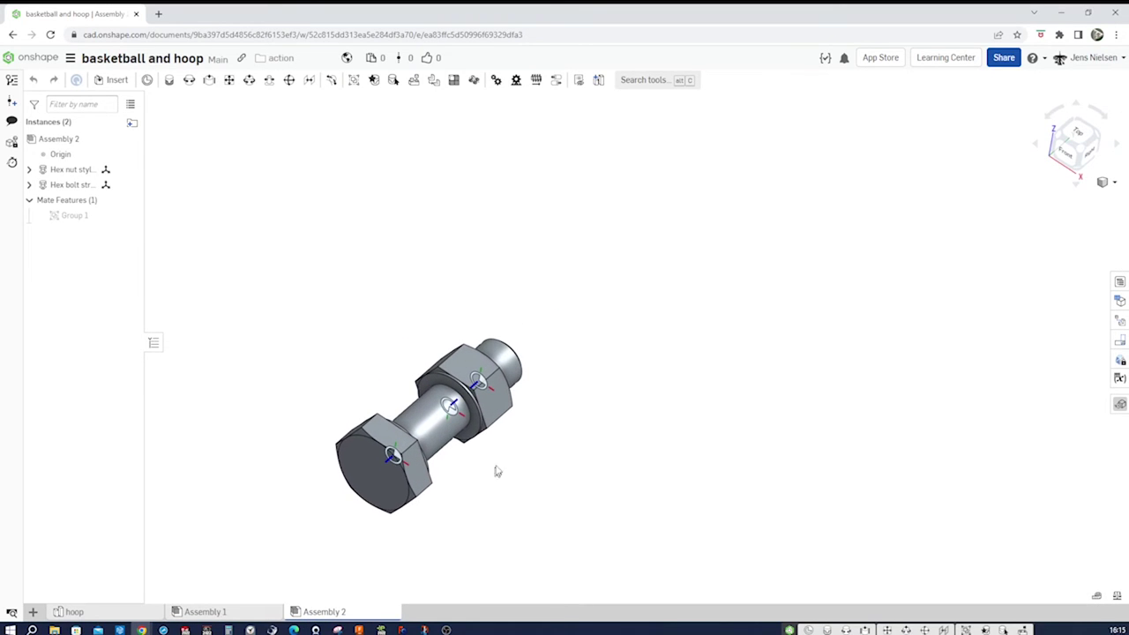
- Return to Assembly 1 and insert a second instance of Assembly 2 from the current document in the space behind the board
{"action": "left_click", "coordinate": [245, 613]}
{"action": "left_click", "coordinate": [114, 82]}
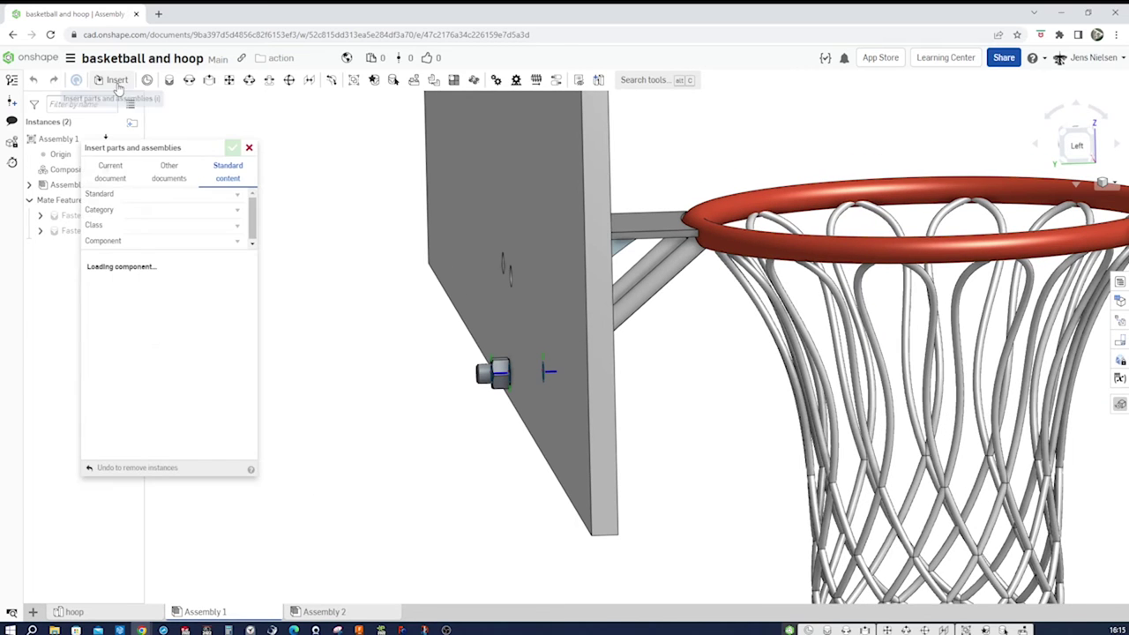
{"action": "left_click", "coordinate": [113, 173]}
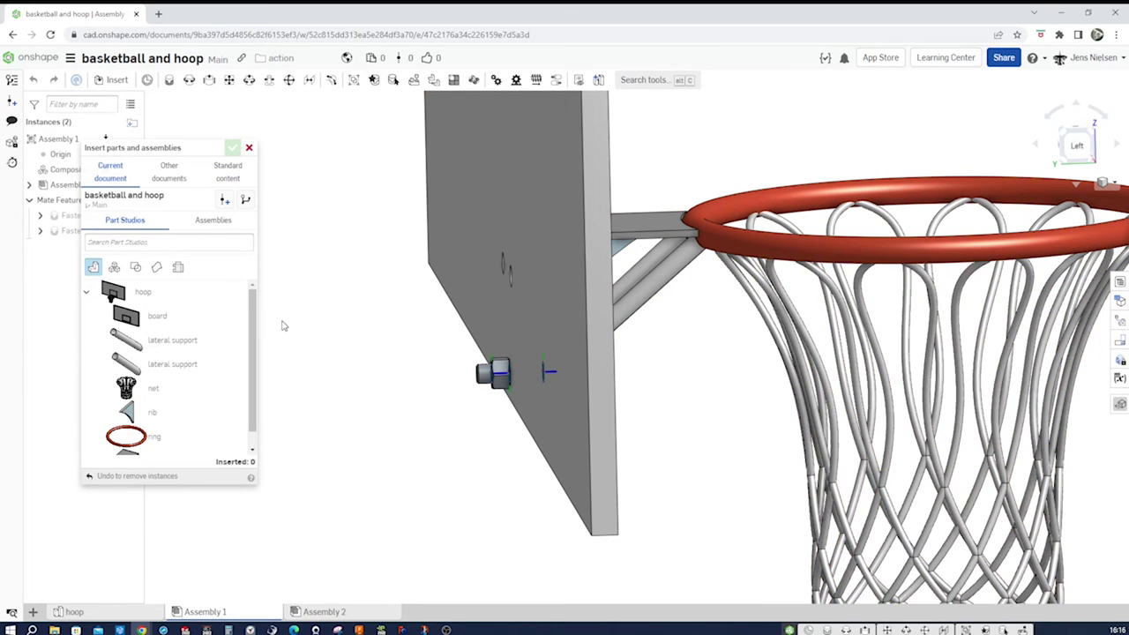
{"action": "left_click", "coordinate": [213, 221]}
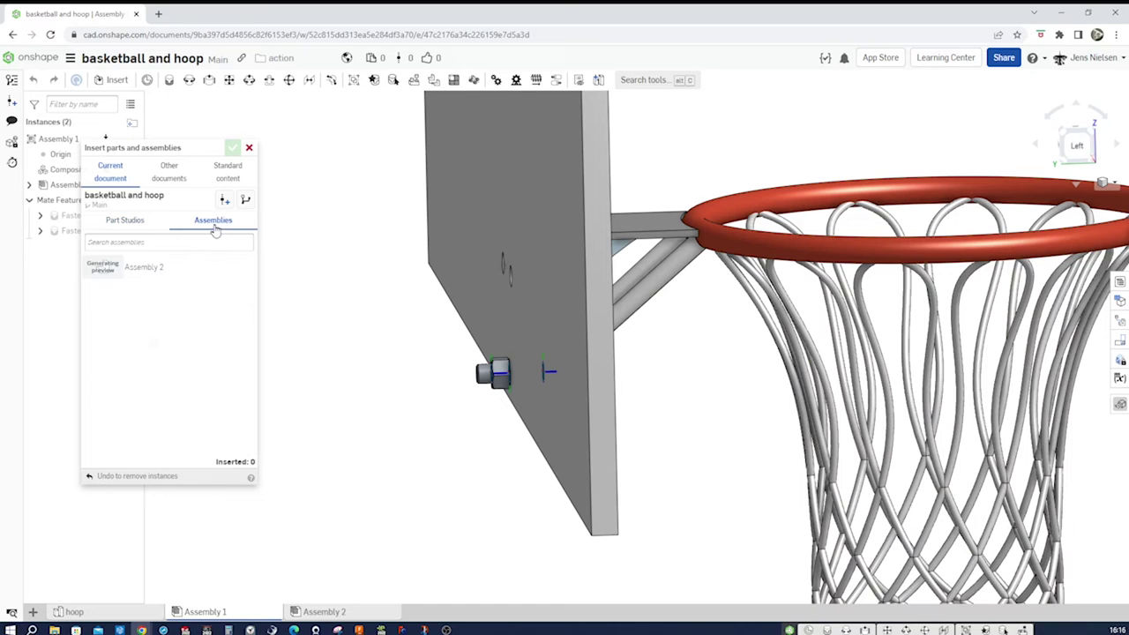
{"action": "left_click", "coordinate": [153, 268]}
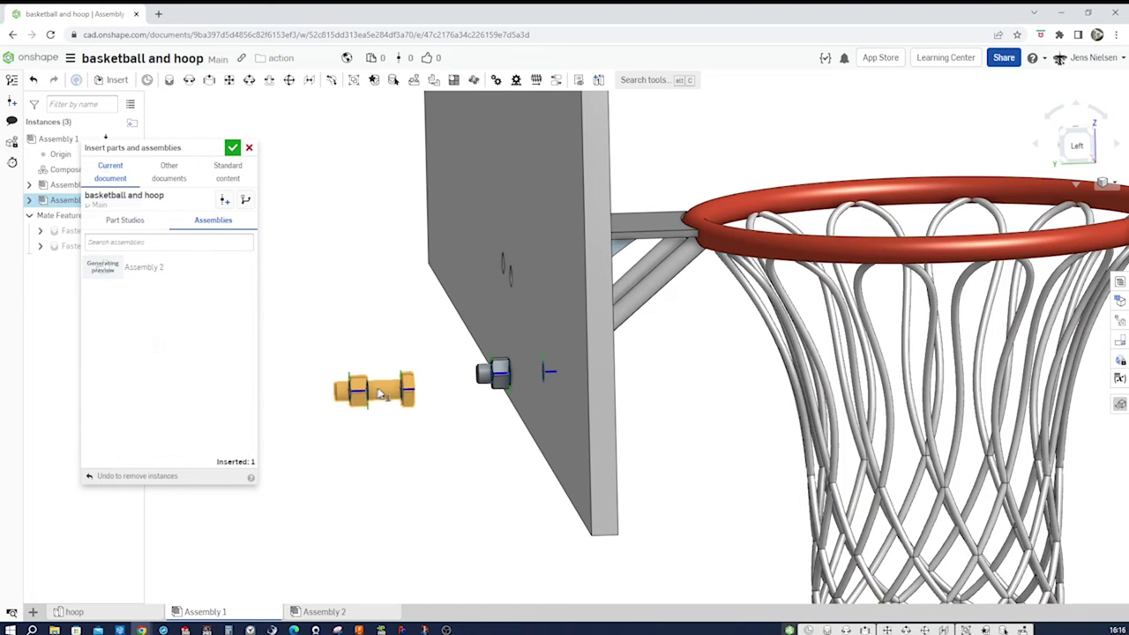
{"action": "left_click", "coordinate": [384, 390]}
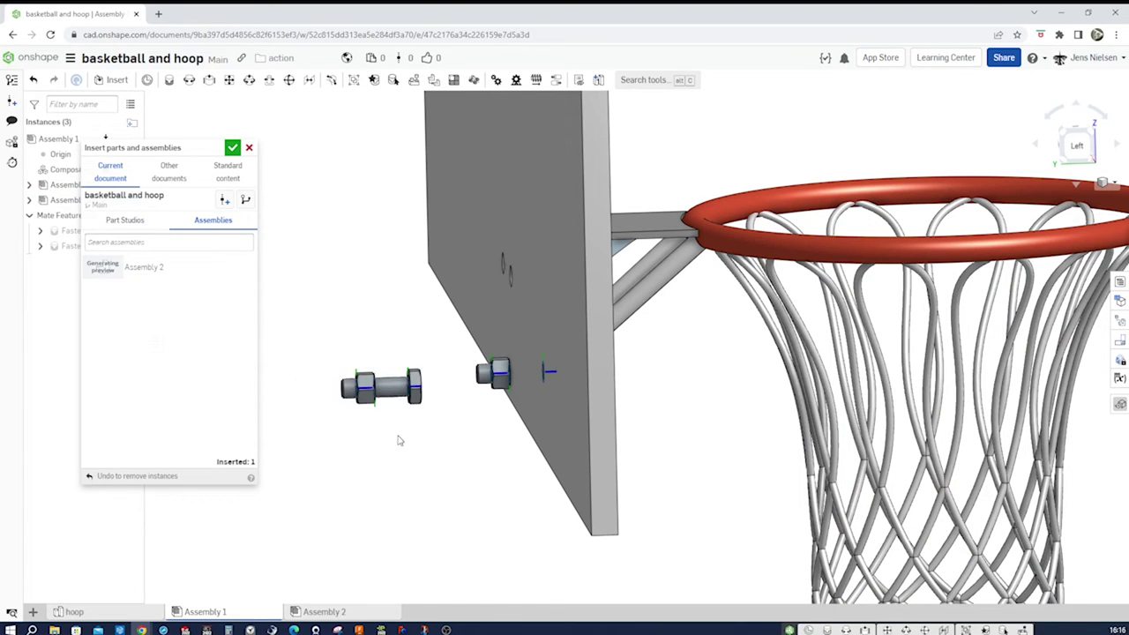
{"action": "left_click", "coordinate": [232, 148]}
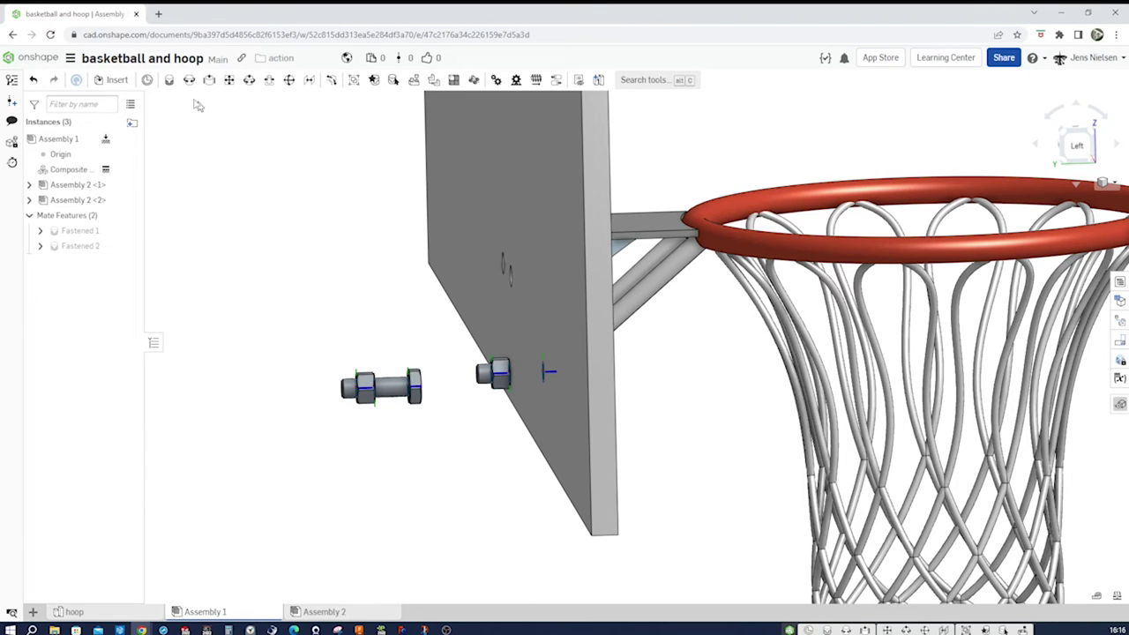
- Fasten the underside of the second bolt's head to the upper left mounting hole of the support plate with a Fastened mate
{"action": "left_click", "coordinate": [168, 79]}
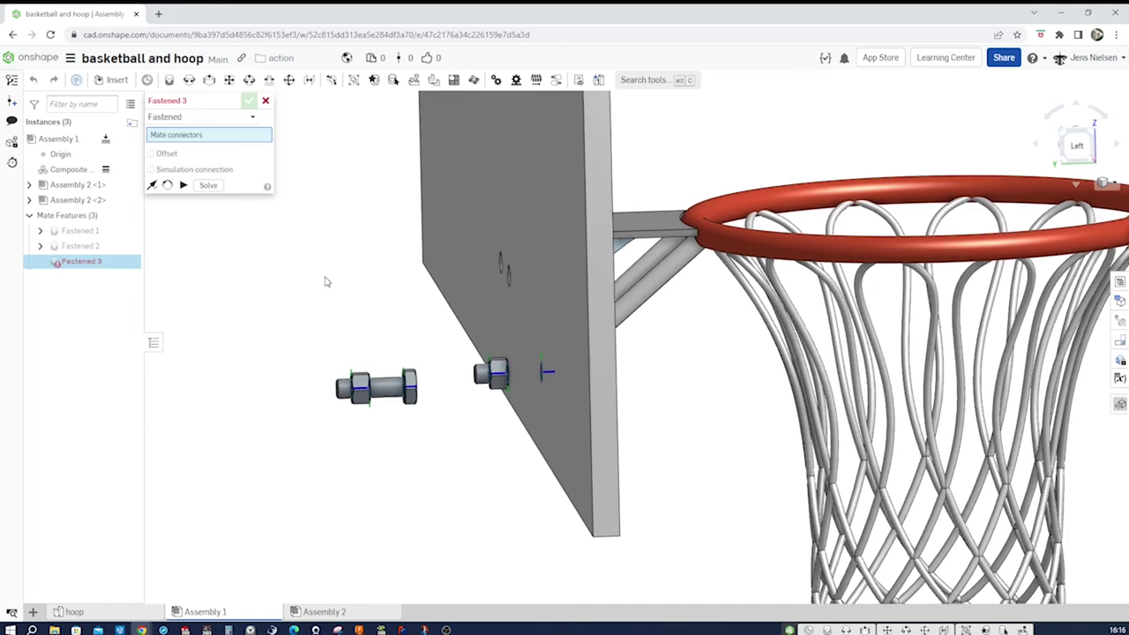
{"action": "scroll", "coordinate": [308, 357], "scroll_direction": "up", "scroll_amount": 3}
{"action": "scroll", "coordinate": [274, 379], "scroll_direction": "up", "scroll_amount": 5}
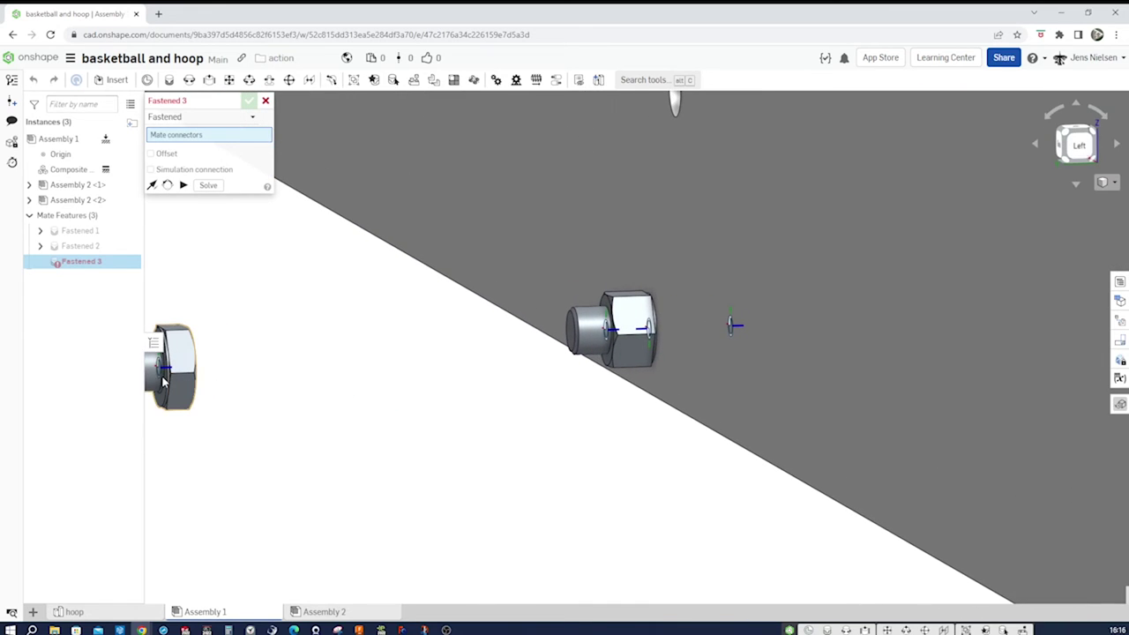
{"action": "left_click", "coordinate": [161, 379]}
{"action": "scroll", "coordinate": [522, 446], "scroll_direction": "down", "scroll_amount": 6}
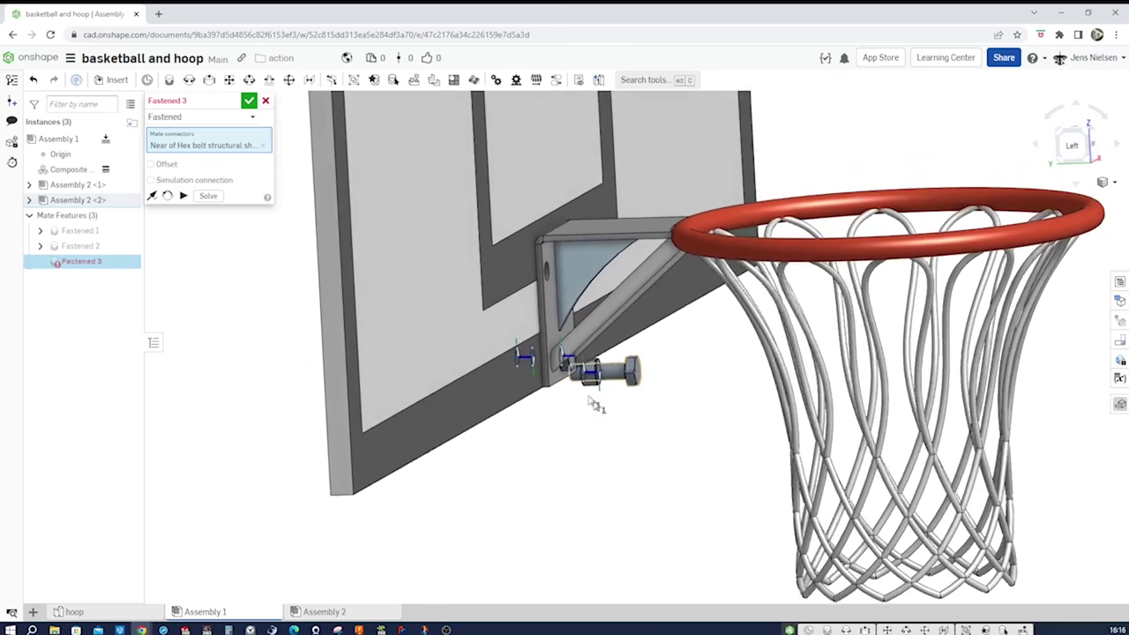
{"action": "right_click_drag", "start_coordinate": [591, 399], "coordinate": [567, 394]}
{"action": "scroll", "coordinate": [583, 322], "scroll_direction": "up", "scroll_amount": 3}
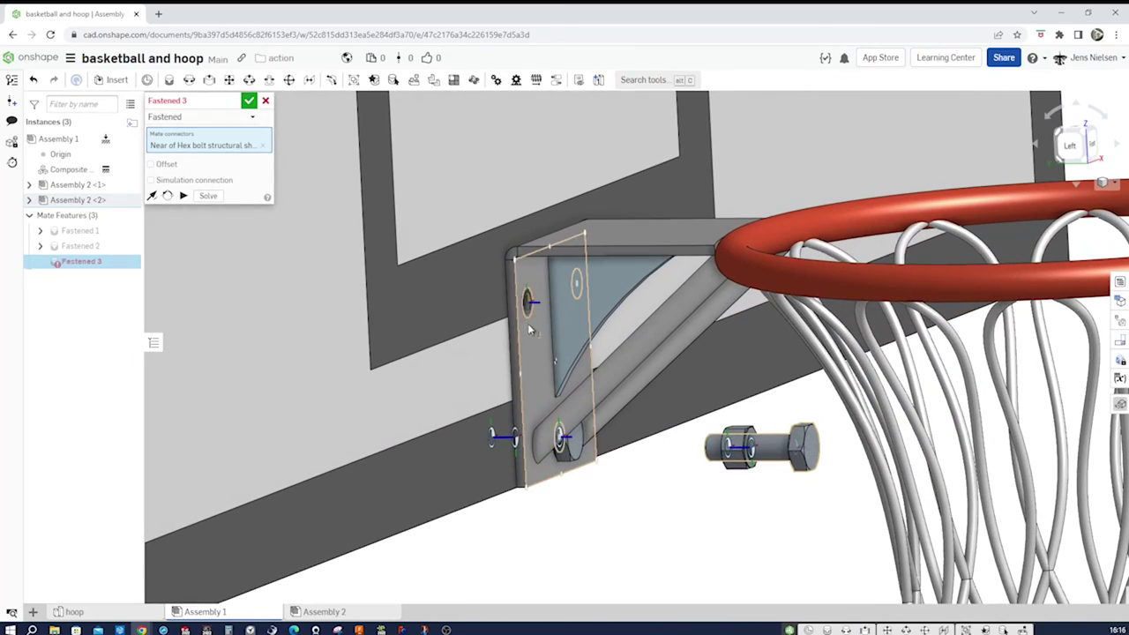
{"action": "left_click", "coordinate": [529, 307]}
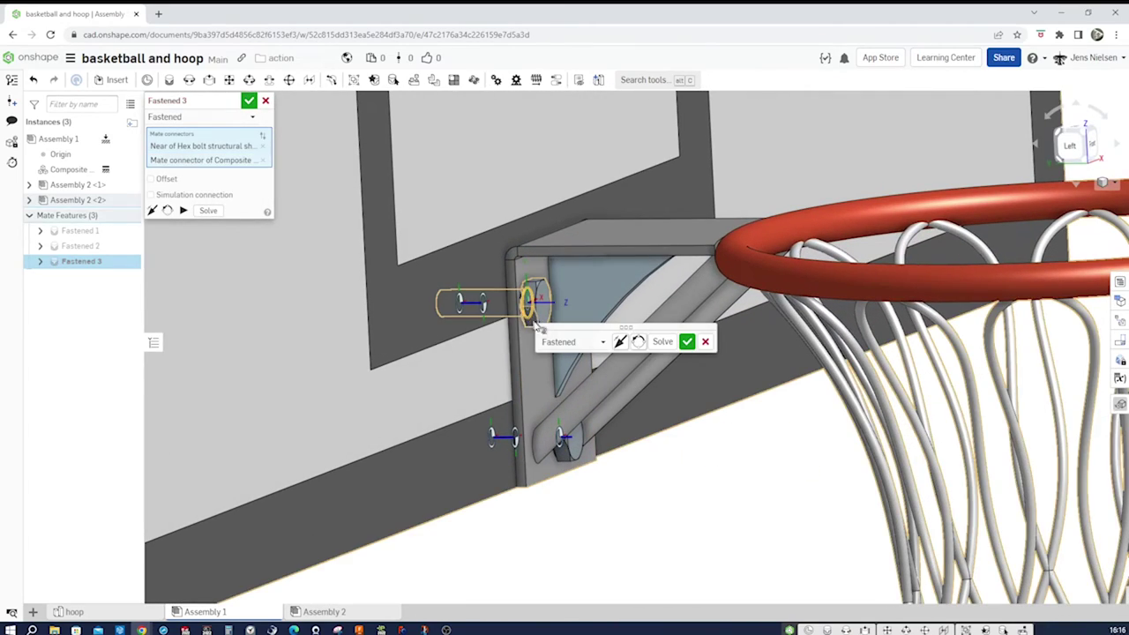
{"action": "left_click", "coordinate": [685, 336]}
{"action": "key", "text": "shift+3"}
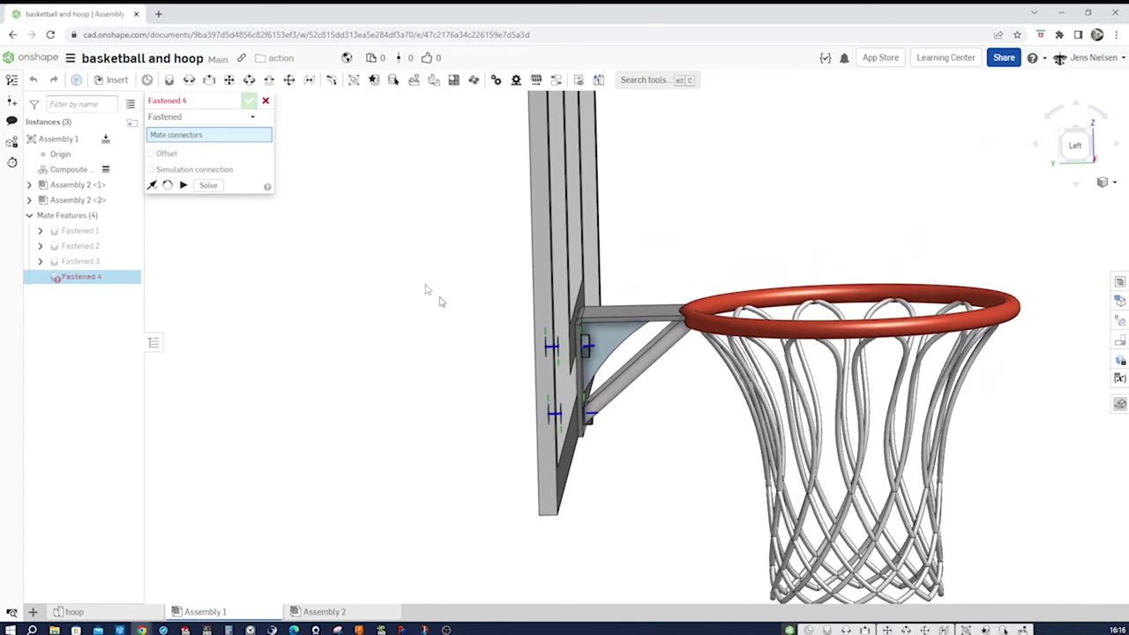
{"action": "left_click", "coordinate": [264, 101]}
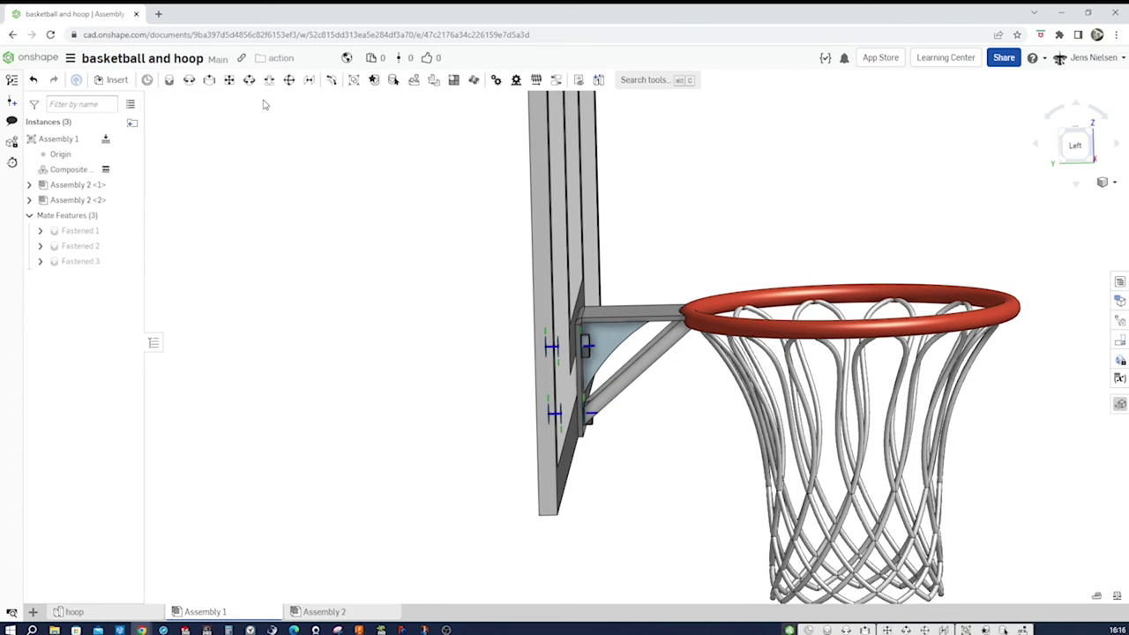
- Insert a third instance of the Assembly 2 bolt-and-nut subassembly in the space behind the board
{"action": "left_click", "coordinate": [114, 79]}
{"action": "left_click", "coordinate": [201, 220]}
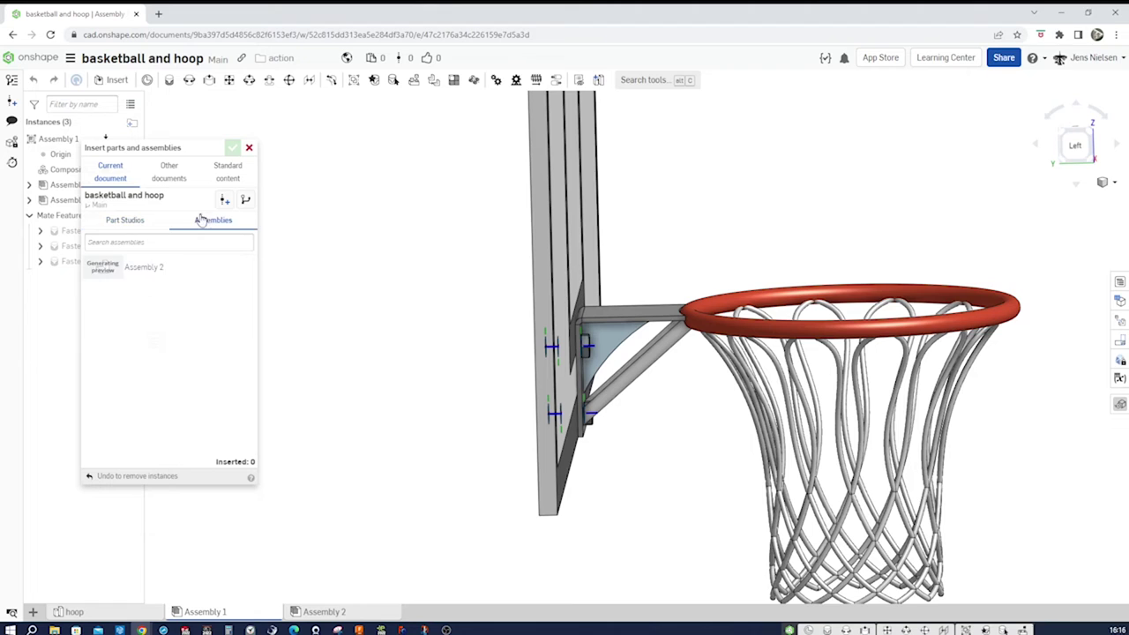
{"action": "left_click", "coordinate": [134, 270]}
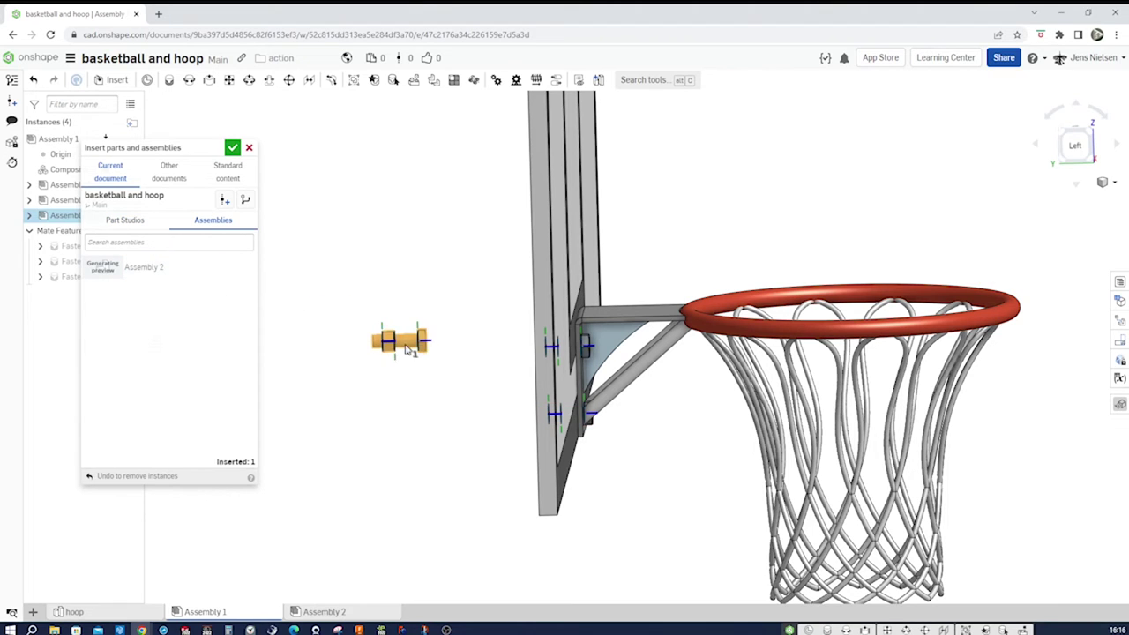
{"action": "left_click", "coordinate": [437, 361]}
{"action": "left_click", "coordinate": [233, 152]}
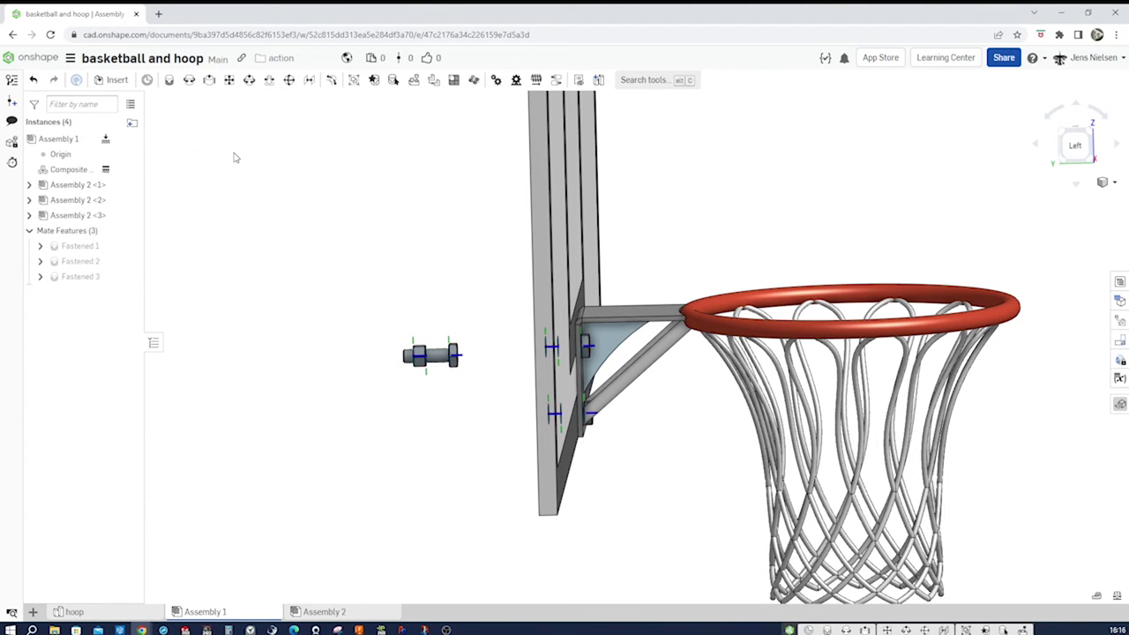
- Fasten the underside of the third bolt's head to the support plate's upper right mounting hole with a Fastened mate
{"action": "left_click", "coordinate": [168, 81]}
{"action": "scroll", "coordinate": [373, 255], "scroll_direction": "up", "scroll_amount": 8}
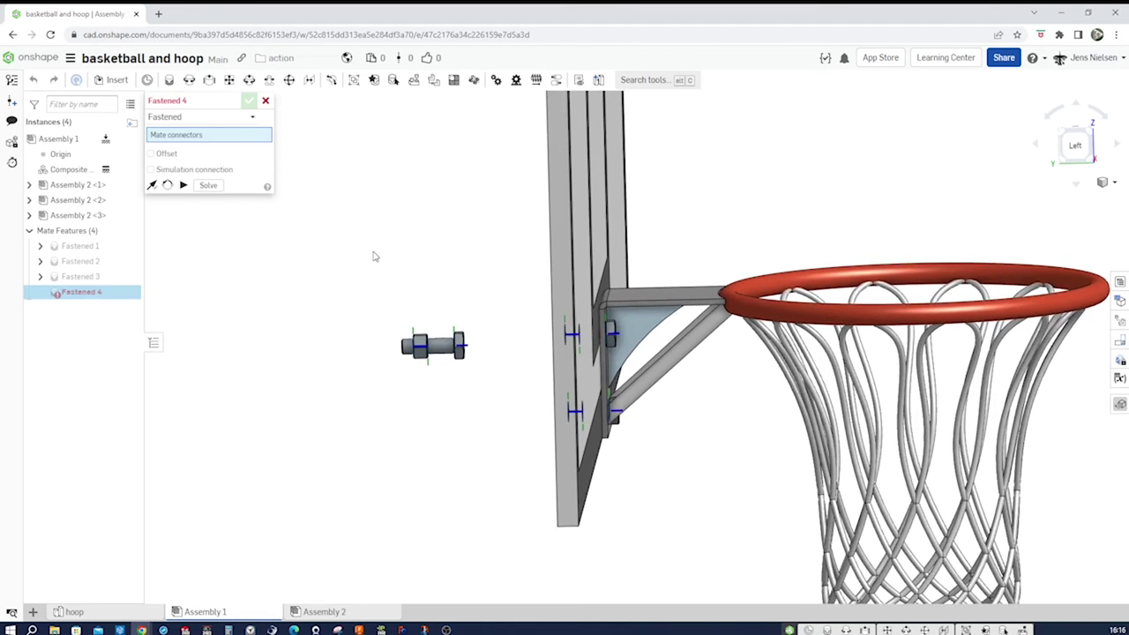
{"action": "right_click_drag", "start_coordinate": [259, 380], "coordinate": [218, 407]}
{"action": "middle_click_drag", "start_coordinate": [218, 408], "coordinate": [379, 412]}
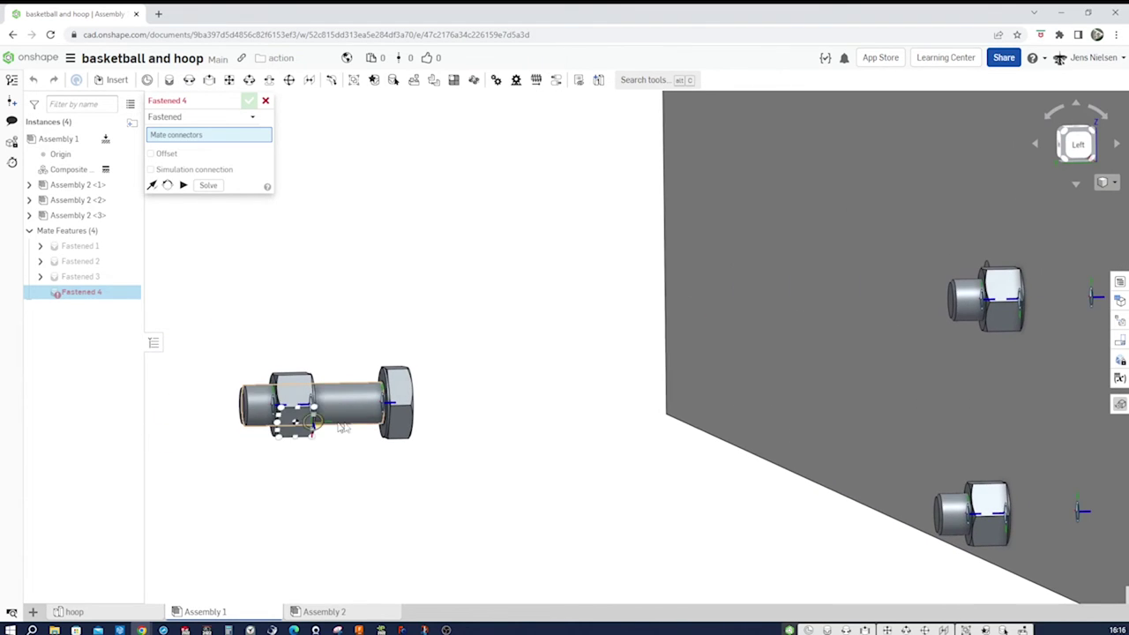
{"action": "left_click", "coordinate": [386, 410]}
{"action": "scroll", "coordinate": [625, 499], "scroll_direction": "down", "scroll_amount": 5}
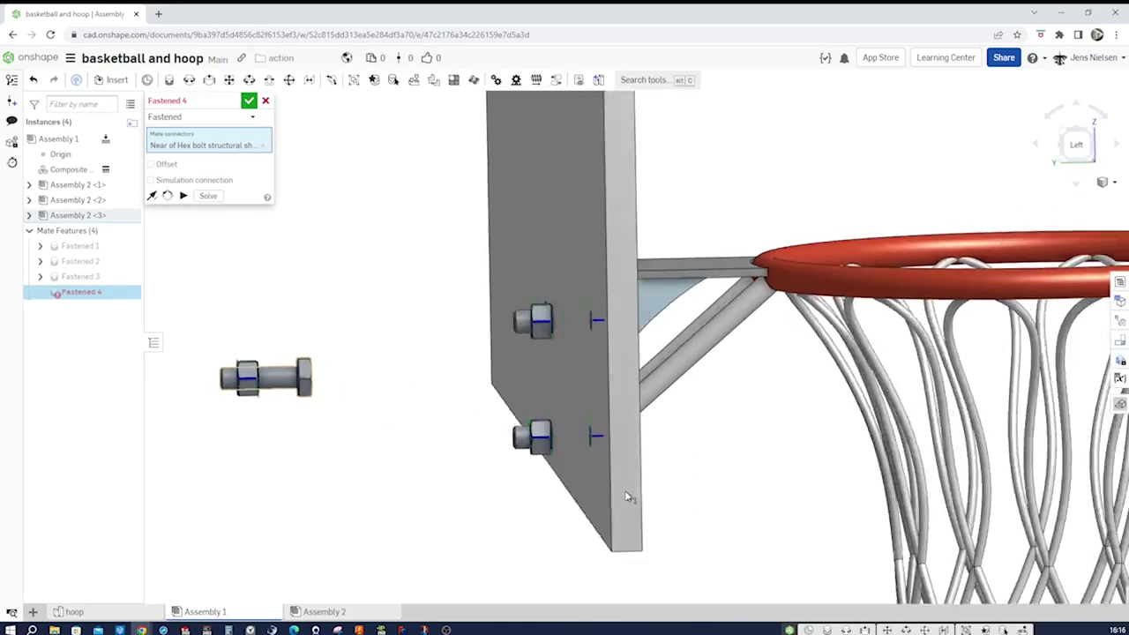
{"action": "mouse_move", "coordinate": [624, 494]}
{"action": "right_mouse_down"}
{"action": "mouse_move", "coordinate": [494, 470]}
{"action": "mouse_move", "coordinate": [618, 491]}
{"action": "right_mouse_up"}
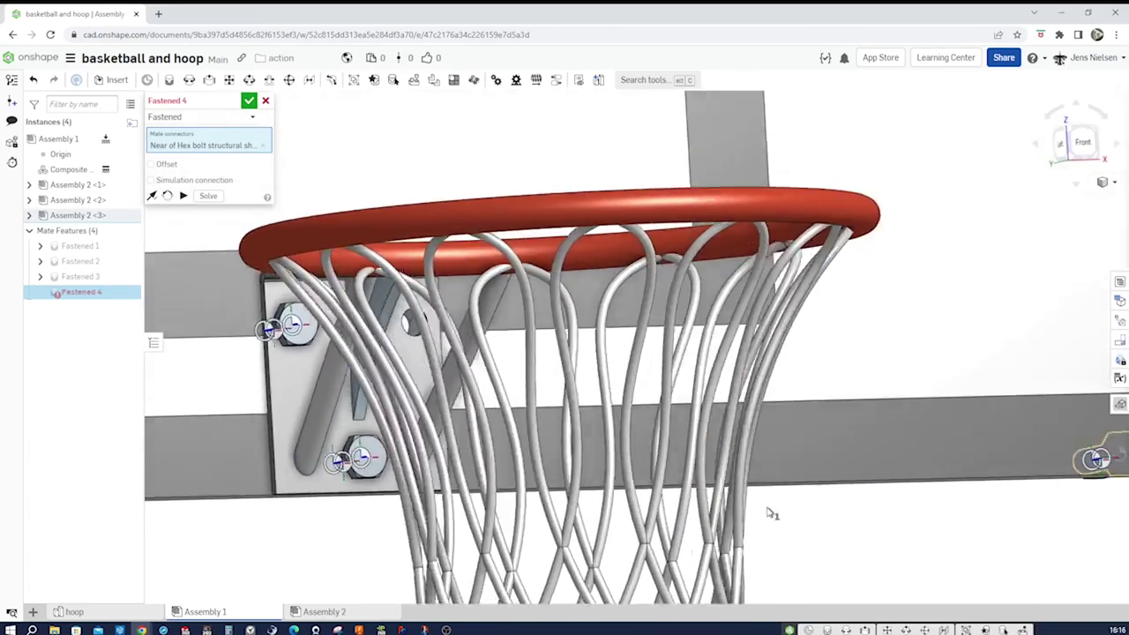
{"action": "right_click_drag", "start_coordinate": [769, 512], "coordinate": [618, 503]}
{"action": "scroll", "coordinate": [737, 349], "scroll_direction": "up", "scroll_amount": 3}
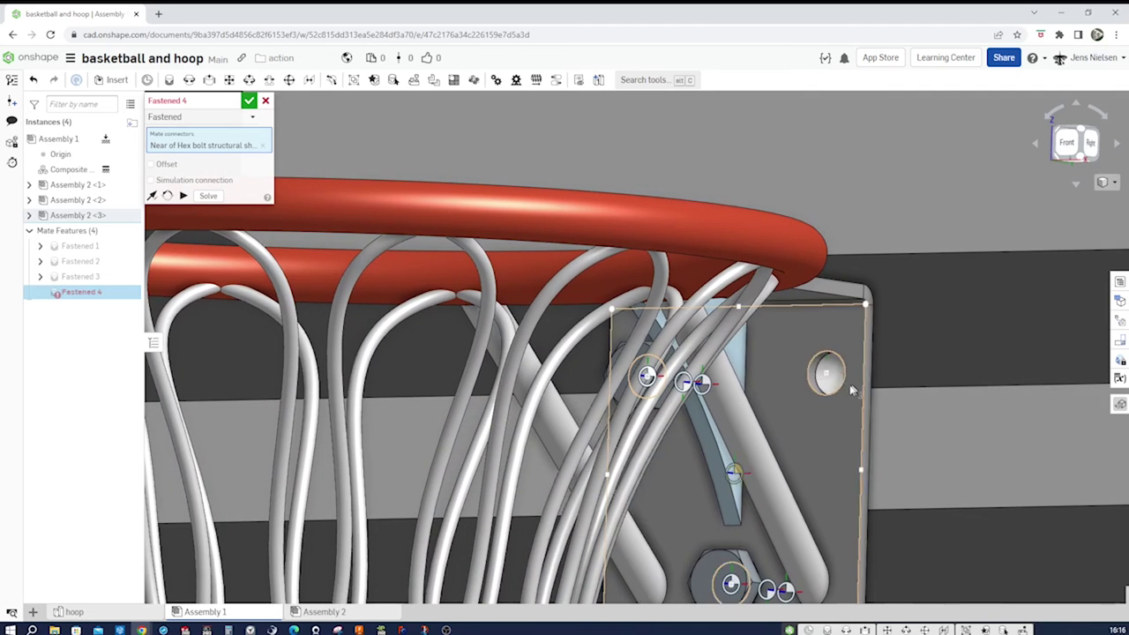
{"action": "left_click", "coordinate": [821, 399]}
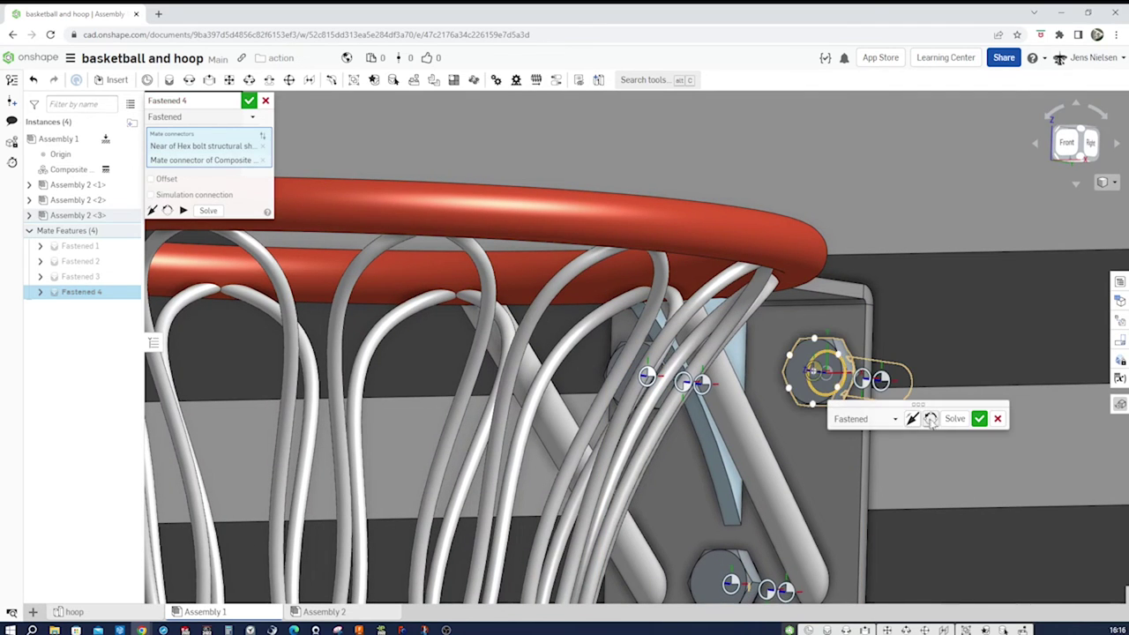
{"action": "left_click", "coordinate": [977, 420]}
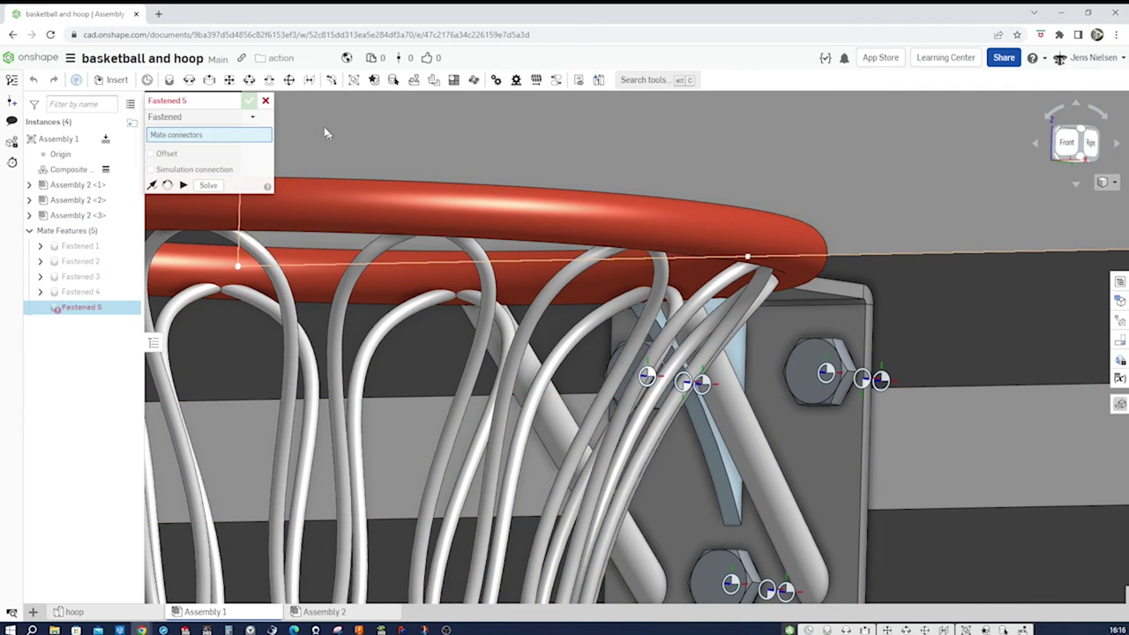
{"action": "left_click", "coordinate": [266, 101]}
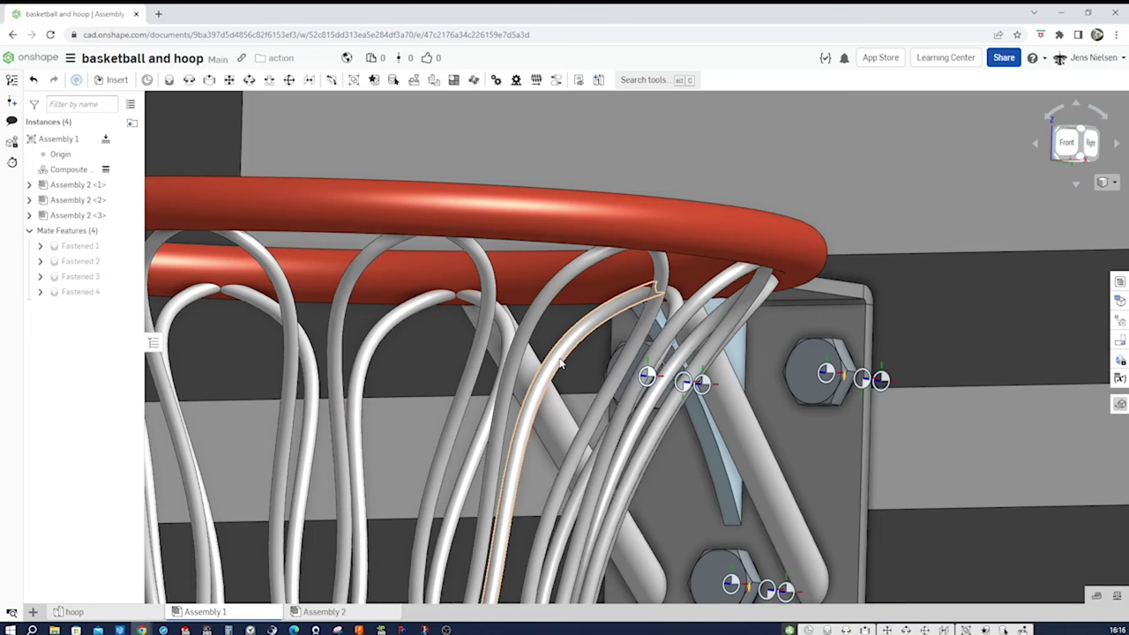
- Inspect the bolted hoop assembly from the front, from an angle and from the side
{"action": "scroll", "coordinate": [768, 514], "scroll_direction": "down", "scroll_amount": 5}
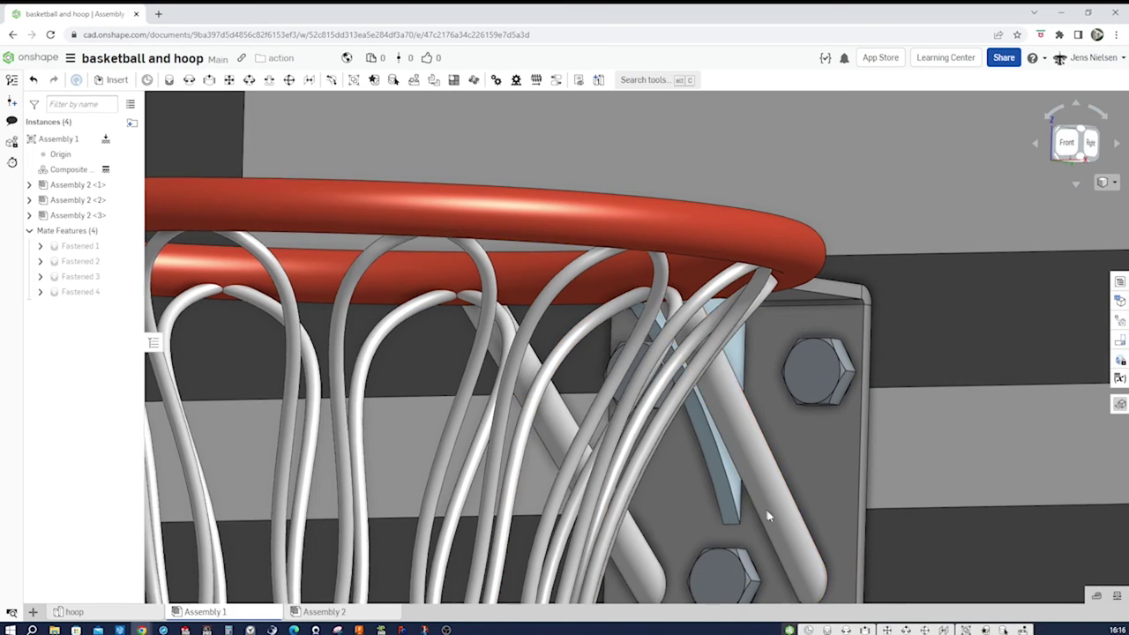
{"action": "scroll", "coordinate": [758, 541], "scroll_direction": "down", "scroll_amount": 5}
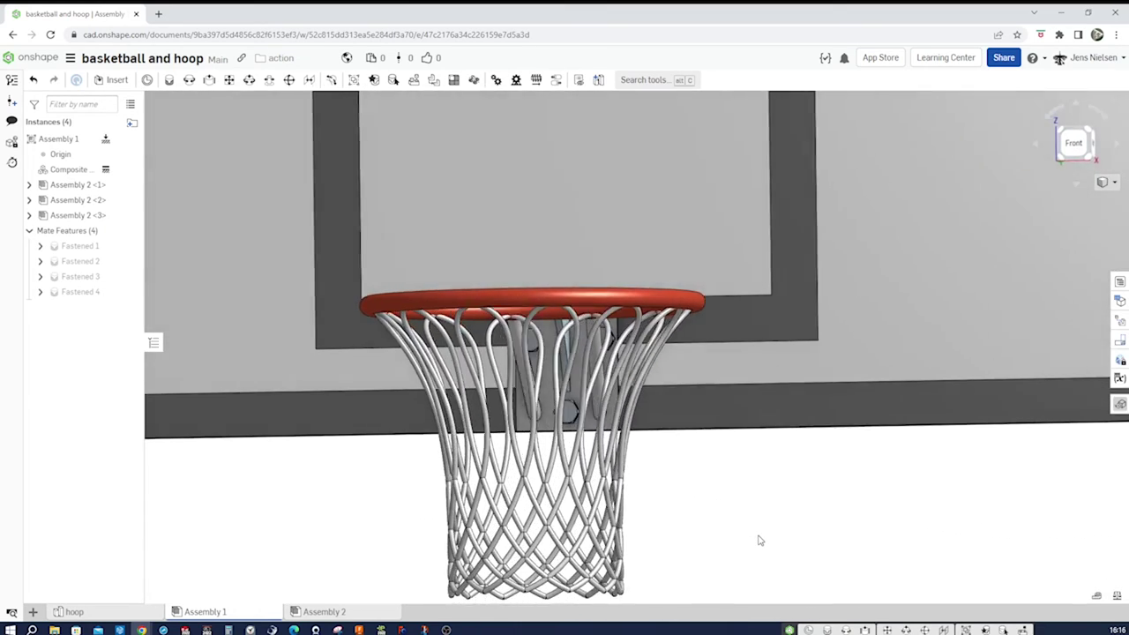
{"action": "key", "text": "Left"}
{"action": "key", "text": "Up"}
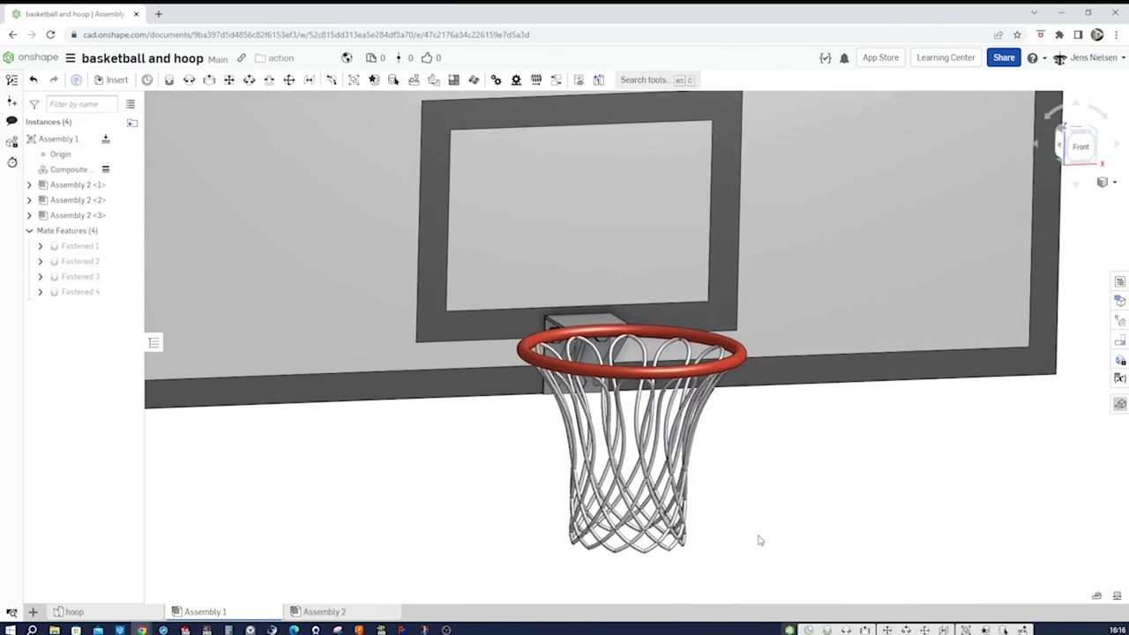
{"action": "right_click_drag", "start_coordinate": [620, 373], "coordinate": [628, 369]}
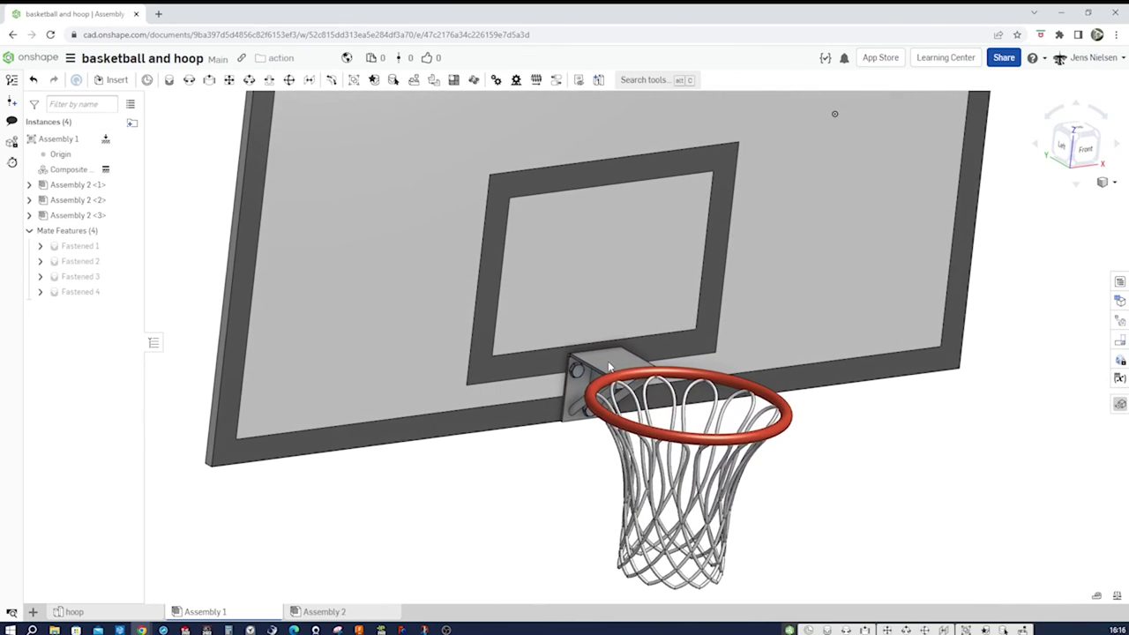
{"action": "right_click_drag", "start_coordinate": [560, 469], "coordinate": [466, 407]}
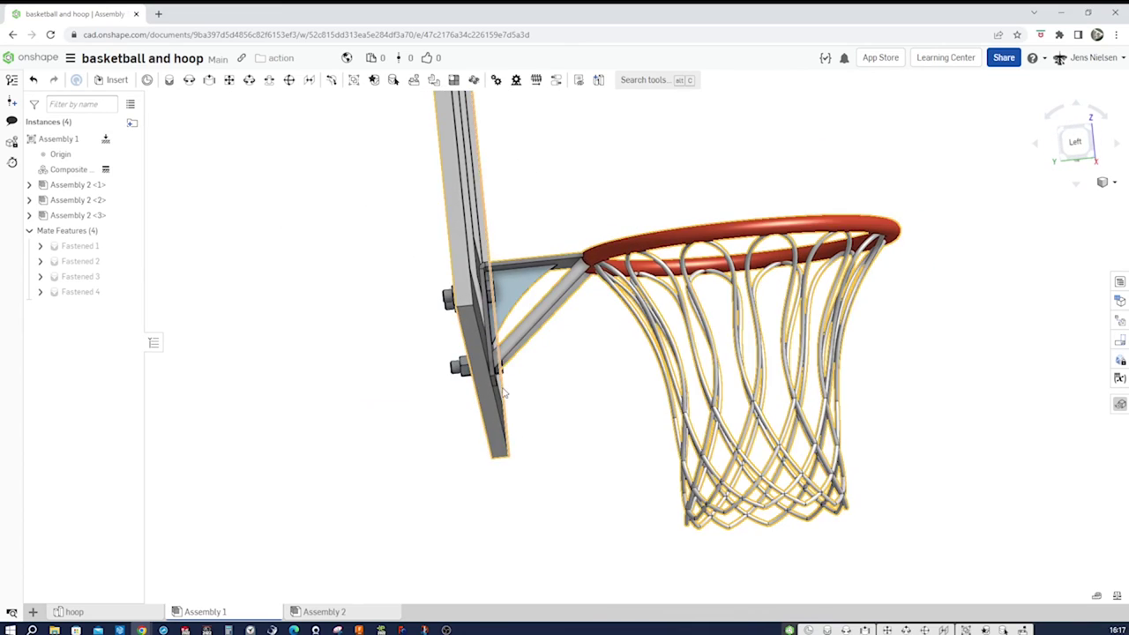
{"action": "right_click_drag", "start_coordinate": [519, 456], "coordinate": [574, 483]}
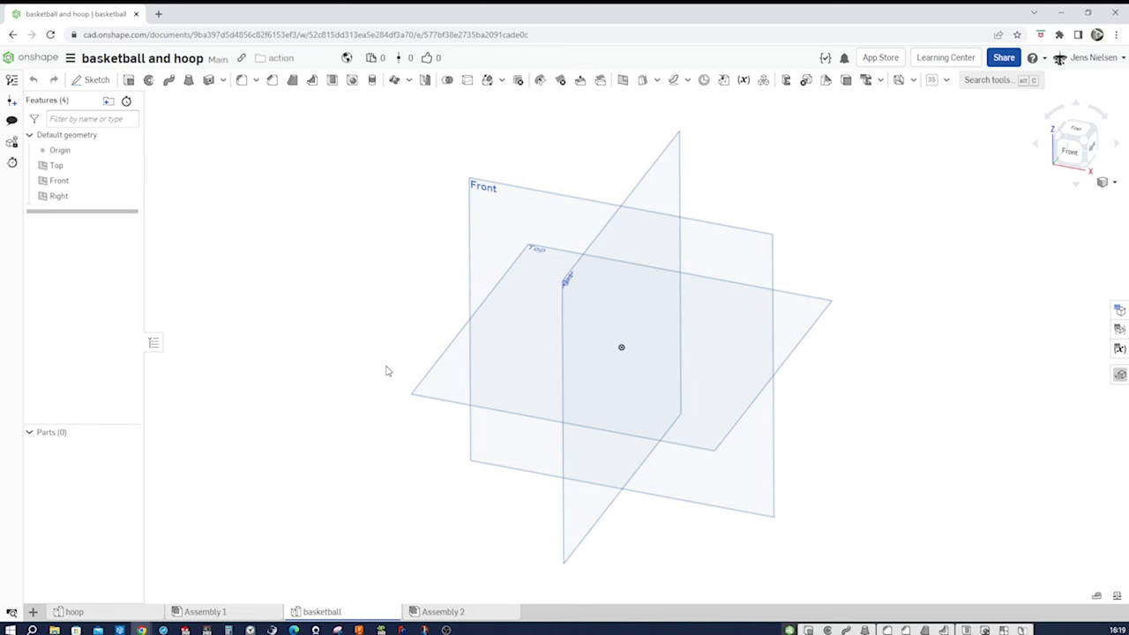
- Start a sketch on the Front plane of the basketball part studio, view it face-on and hide the default planes
{"action": "key", "text": "s"}
{"action": "left_click", "coordinate": [399, 359]}
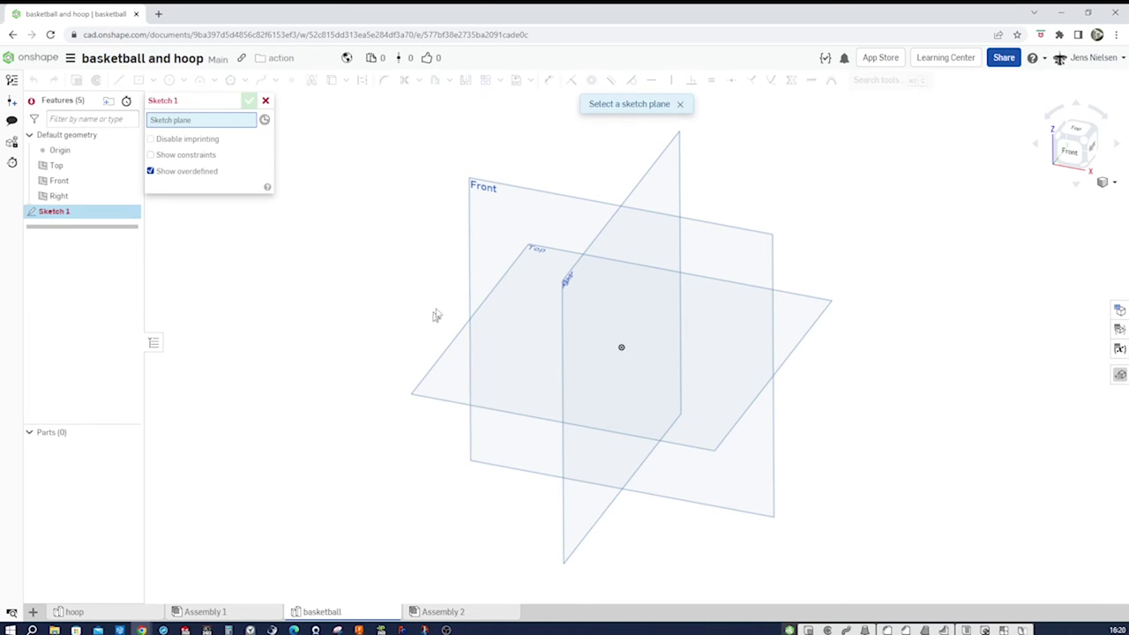
{"action": "left_click", "coordinate": [488, 267]}
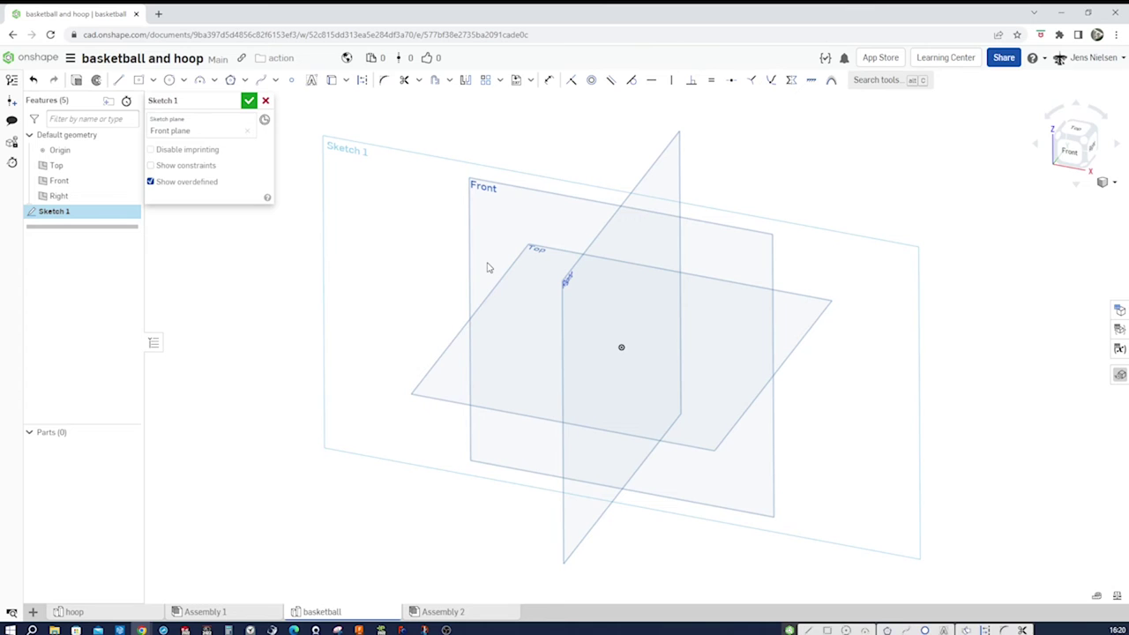
{"action": "key", "text": "n"}
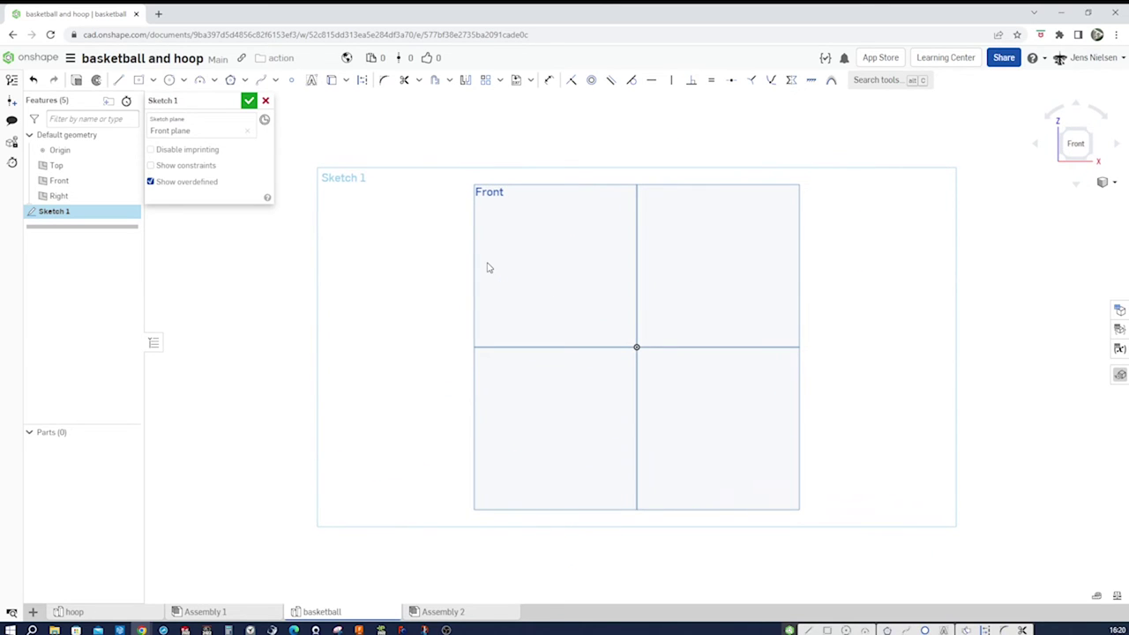
{"action": "key", "text": "p"}
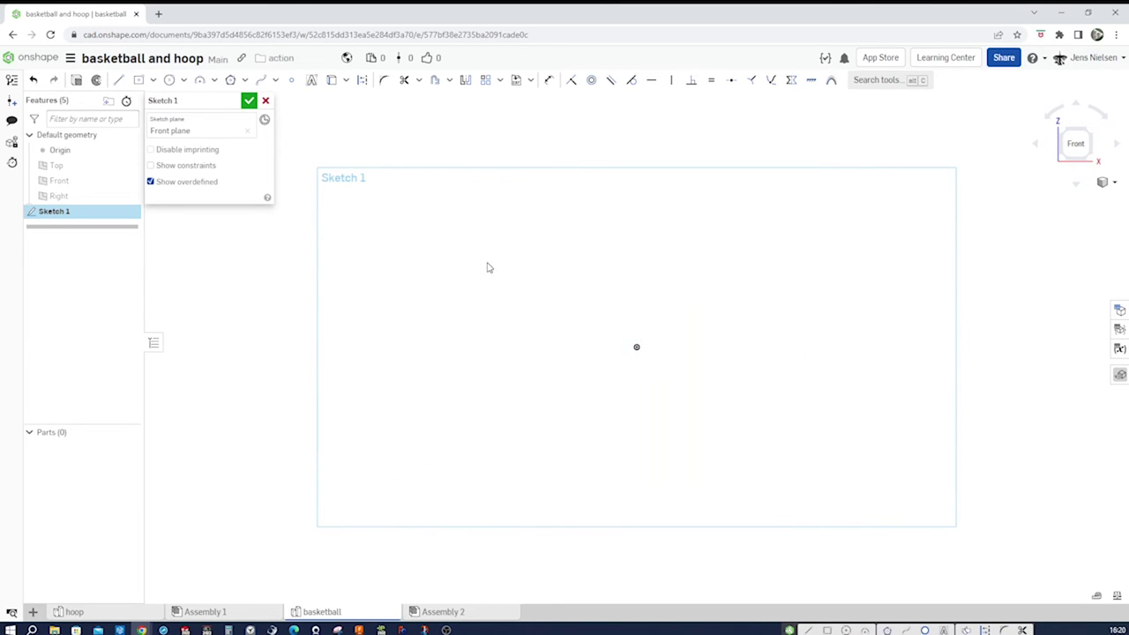
- Sketch a circle centred on the origin and dimension its diameter to 240 mm
{"action": "key", "text": "s"}
{"action": "left_click", "coordinate": [522, 273]}
{"action": "left_click", "coordinate": [636, 346]}
{"action": "left_click", "coordinate": [752, 224]}
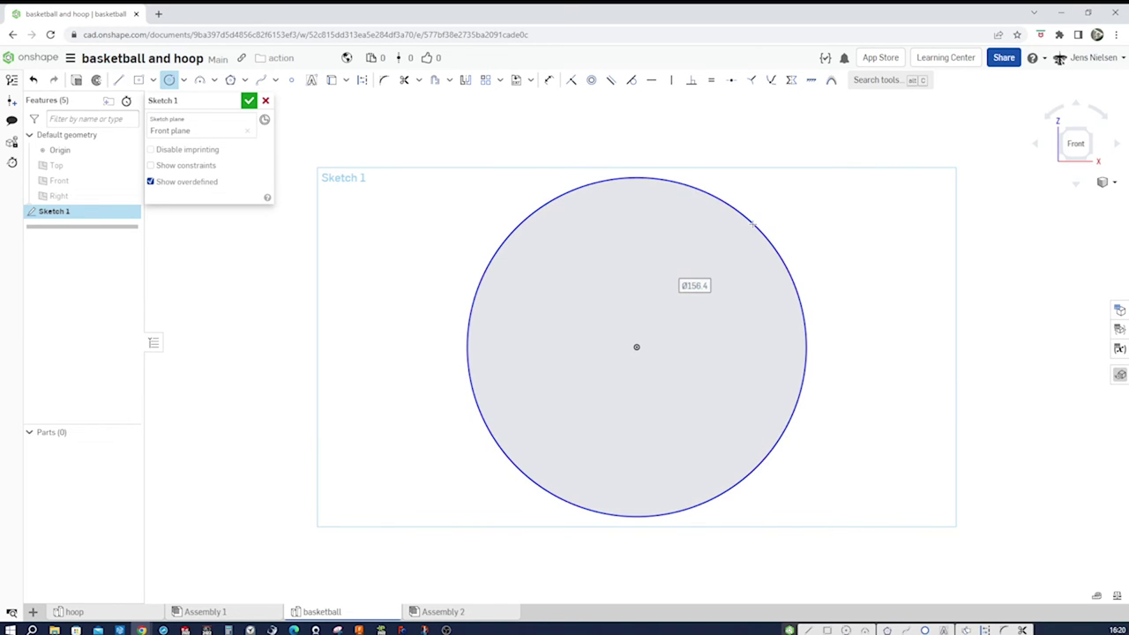
{"action": "key", "text": "d"}
{"action": "left_click", "coordinate": [754, 223]}
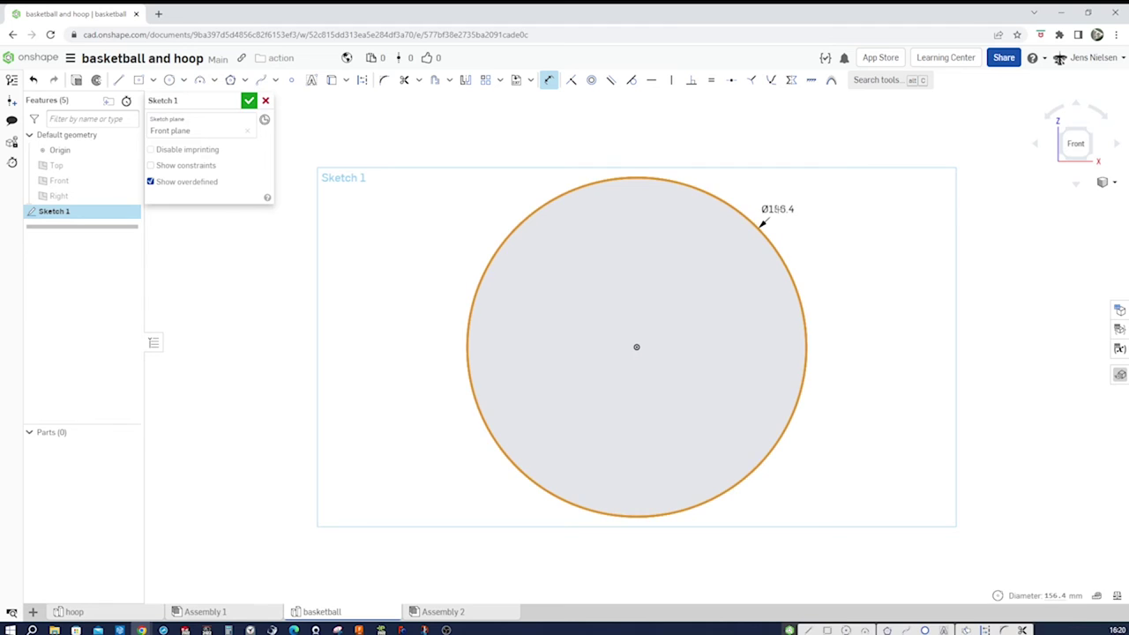
{"action": "left_click", "coordinate": [776, 208]}
{"action": "type", "text": "2"}
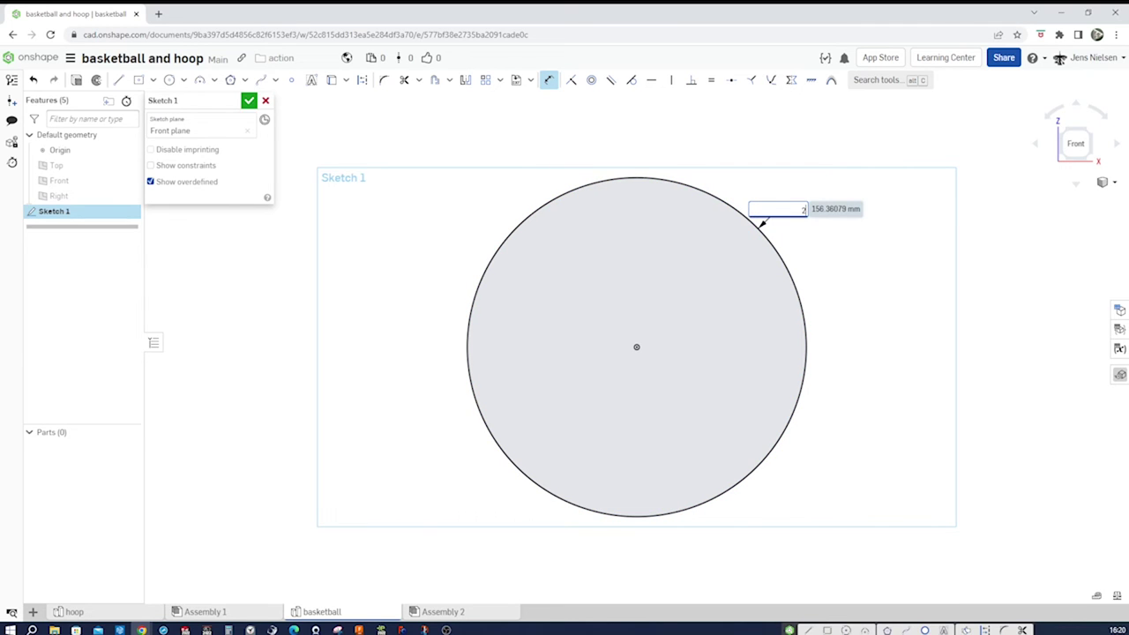
{"action": "type", "text": "40"}
{"action": "key", "text": "Return"}
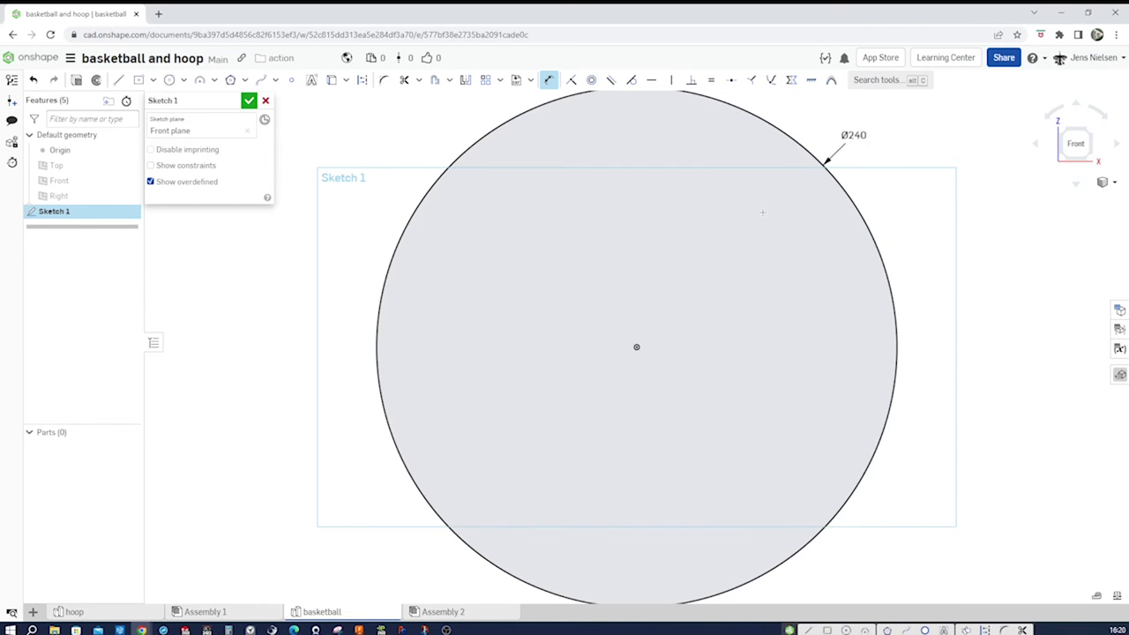
- Draw a vertical 240 mm line across the circle through its centre and a horizontal 120 mm line from the centre to its right edge
{"action": "key", "text": "l"}
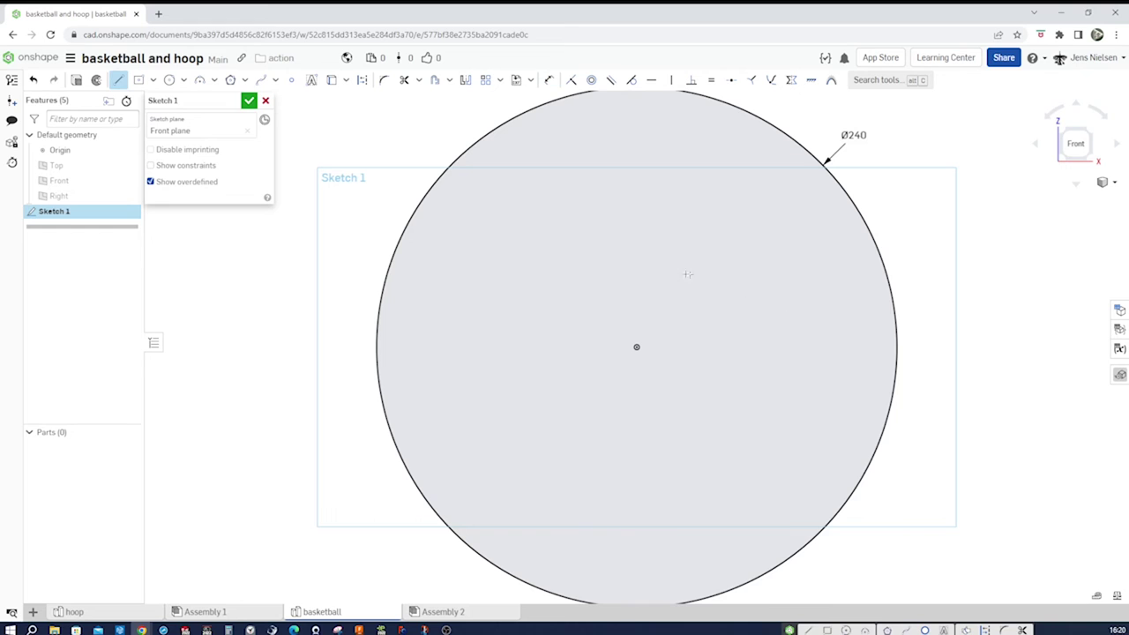
{"action": "scroll", "coordinate": [635, 231], "scroll_direction": "down", "scroll_amount": 3}
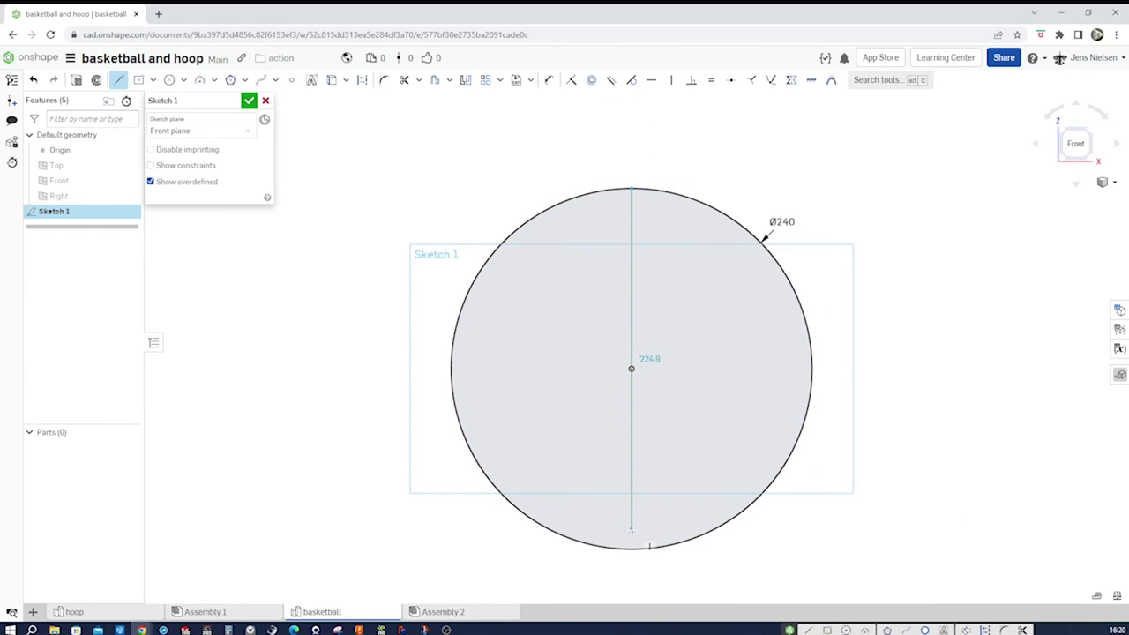
{"action": "left_click_drag", "start_coordinate": [631, 547], "coordinate": [632, 548]}
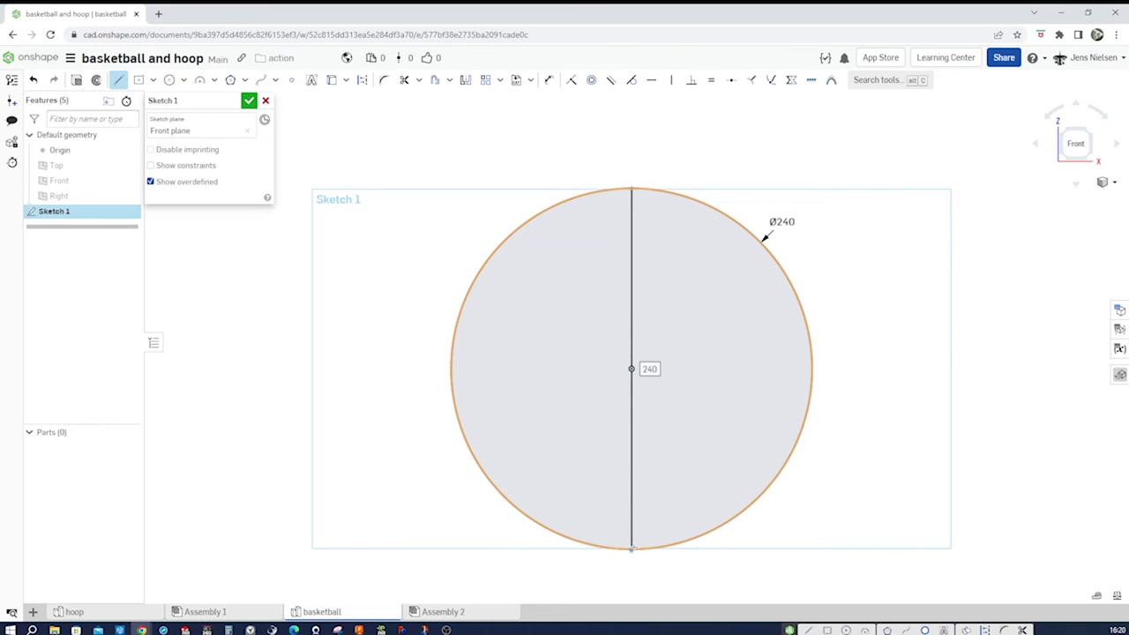
{"action": "key", "text": "Escape"}
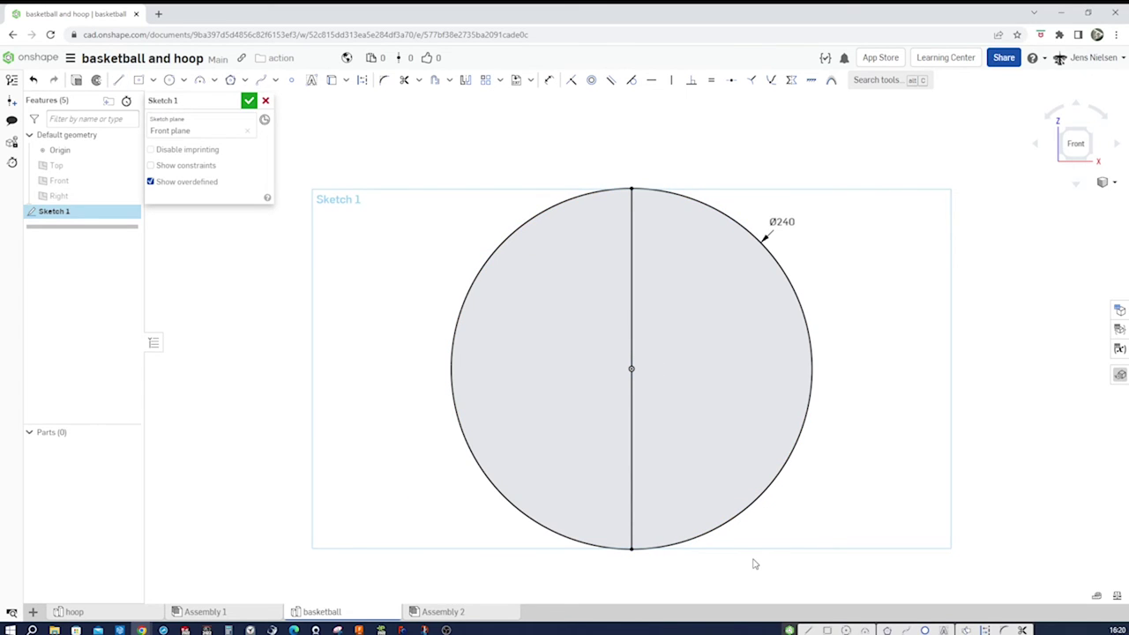
{"action": "key", "text": "l"}
{"action": "left_click", "coordinate": [811, 368]}
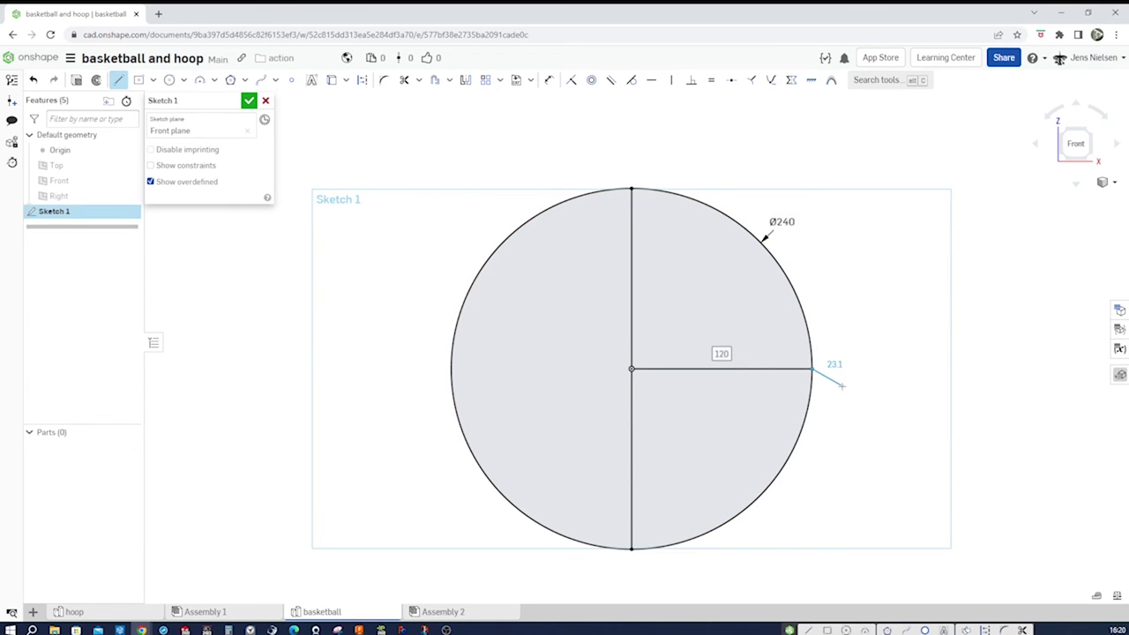
{"action": "key", "text": "Escape"}
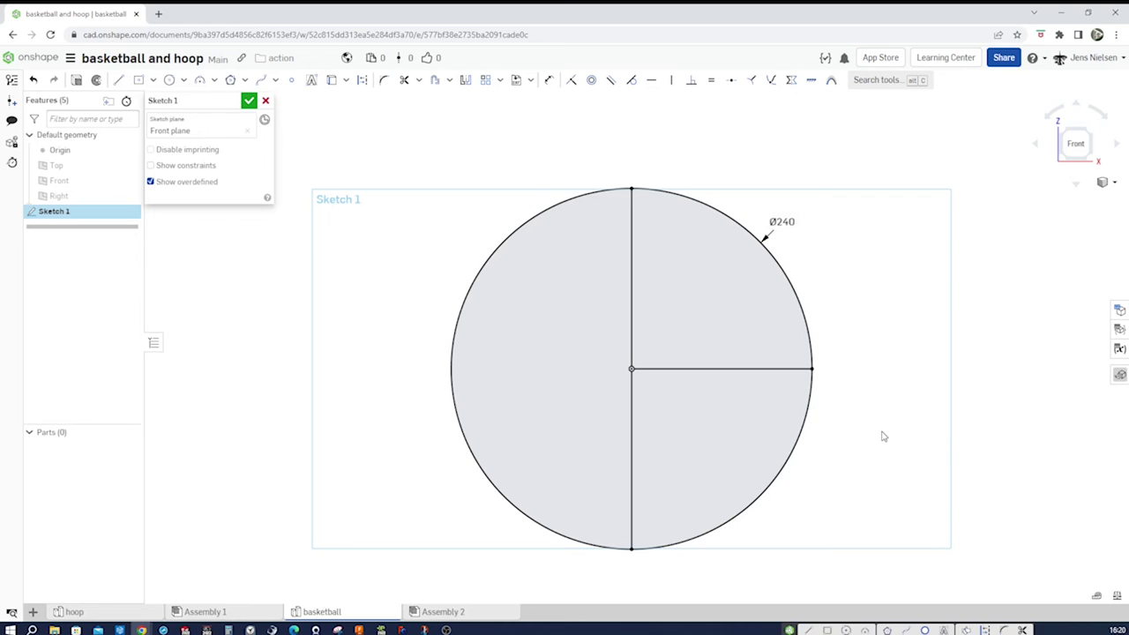
- Sketch a second circle about 304 mm in diameter, centred outside the first circle to its right and overlapping it
{"action": "key", "text": "s"}
{"action": "left_click", "coordinate": [918, 440]}
{"action": "left_click", "coordinate": [941, 377]}
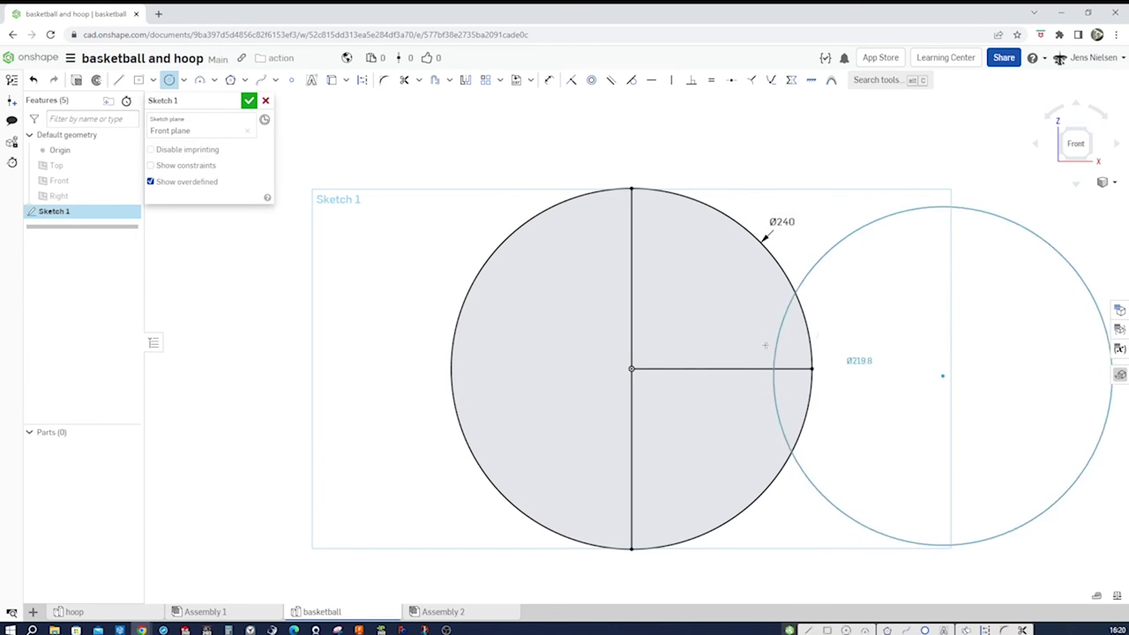
{"action": "left_click", "coordinate": [714, 368]}
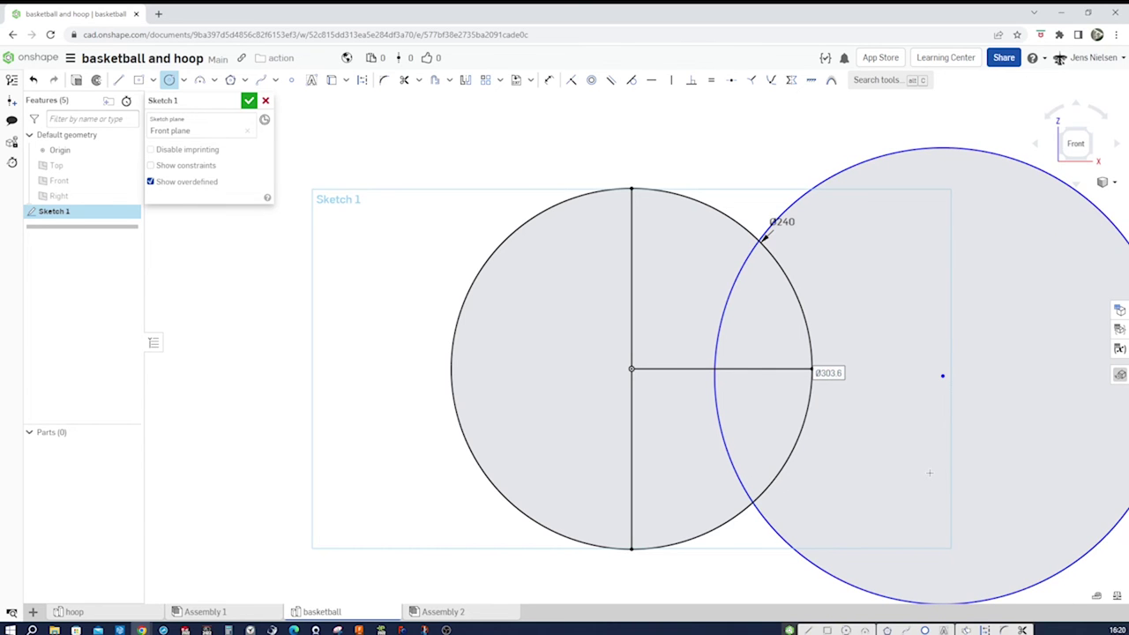
{"action": "scroll", "coordinate": [929, 472], "scroll_direction": "down", "scroll_amount": 3}
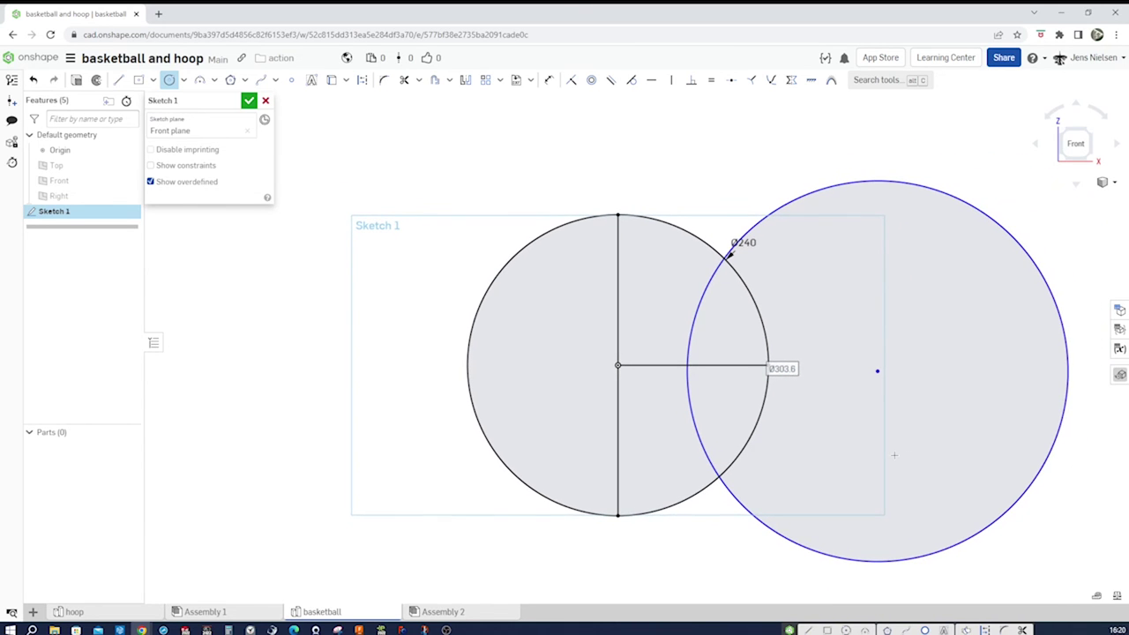
- Dimension the horizontal distance between the origin and the second circle's centre to 152 mm
{"action": "key", "text": "d"}
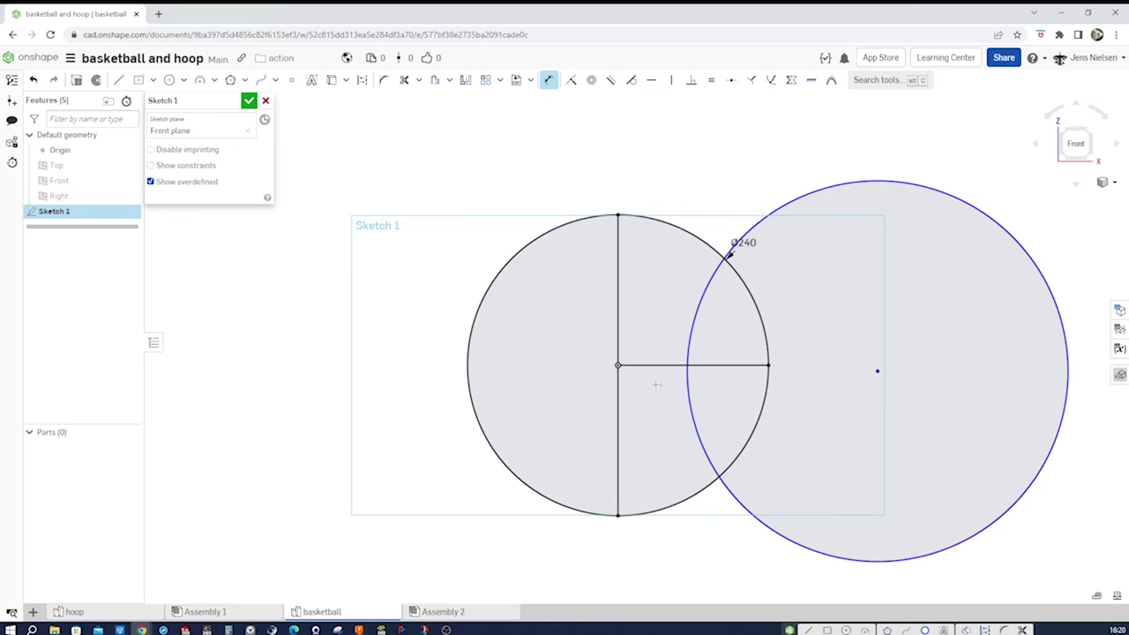
{"action": "left_click", "coordinate": [618, 366]}
{"action": "left_click", "coordinate": [877, 372]}
{"action": "left_click", "coordinate": [654, 441]}
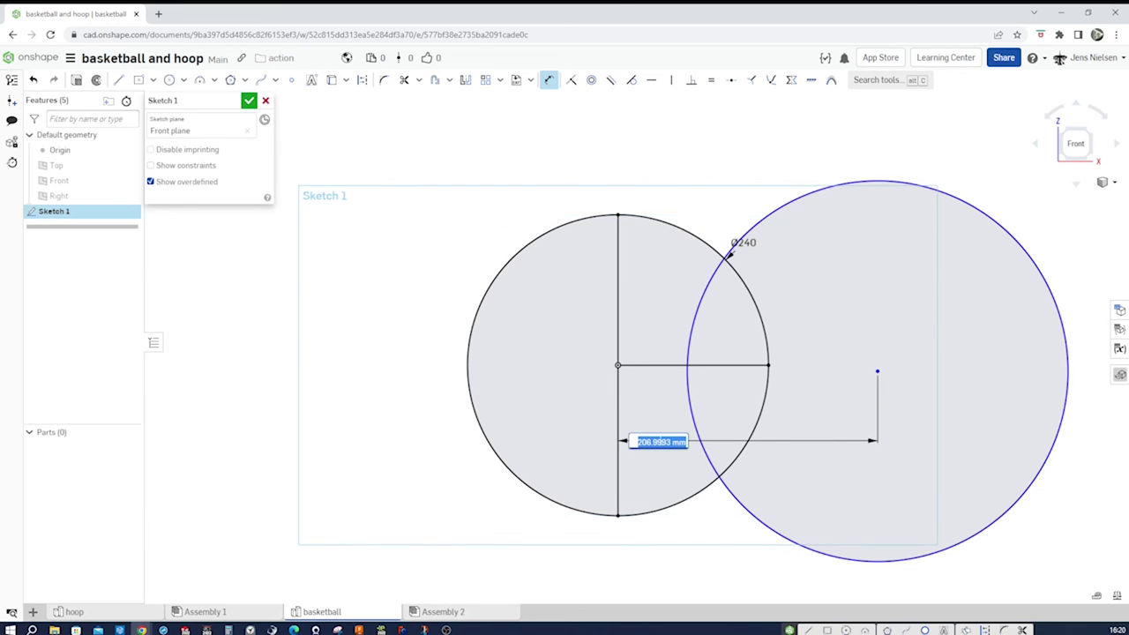
{"action": "type", "text": "15"}
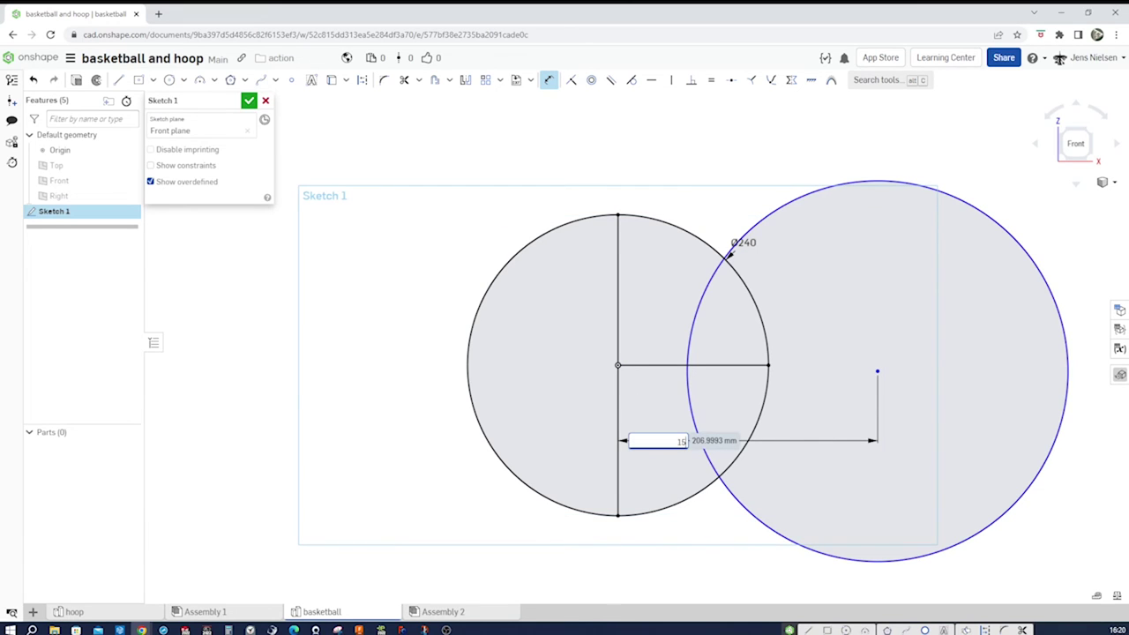
{"action": "type", "text": "2"}
{"action": "key", "text": "Return"}
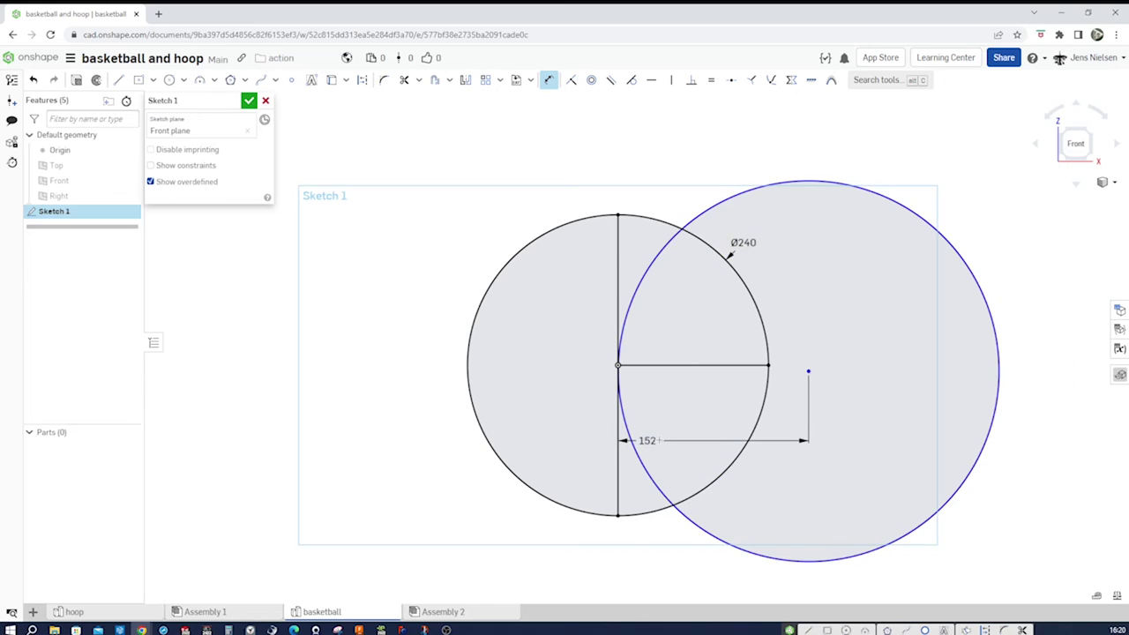
- Make the second circle equal to the 240 mm circle and align its centre horizontally with the right end of the horizontal line
{"action": "key", "text": "Escape"}
{"action": "key", "text": "e"}
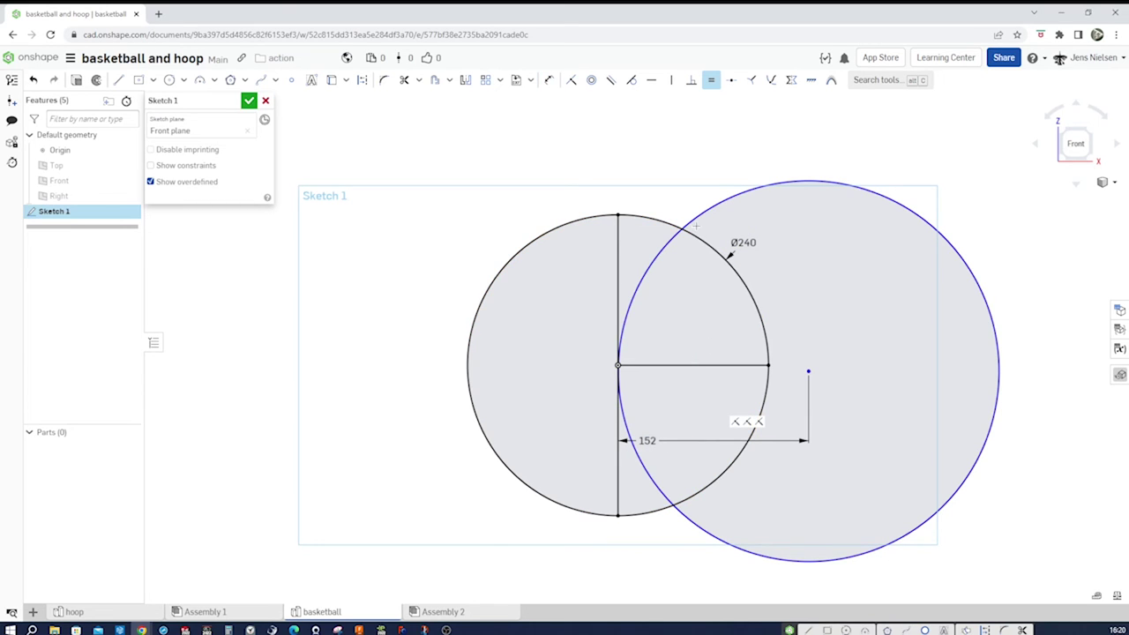
{"action": "left_click", "coordinate": [693, 214]}
{"action": "left_click", "coordinate": [672, 226]}
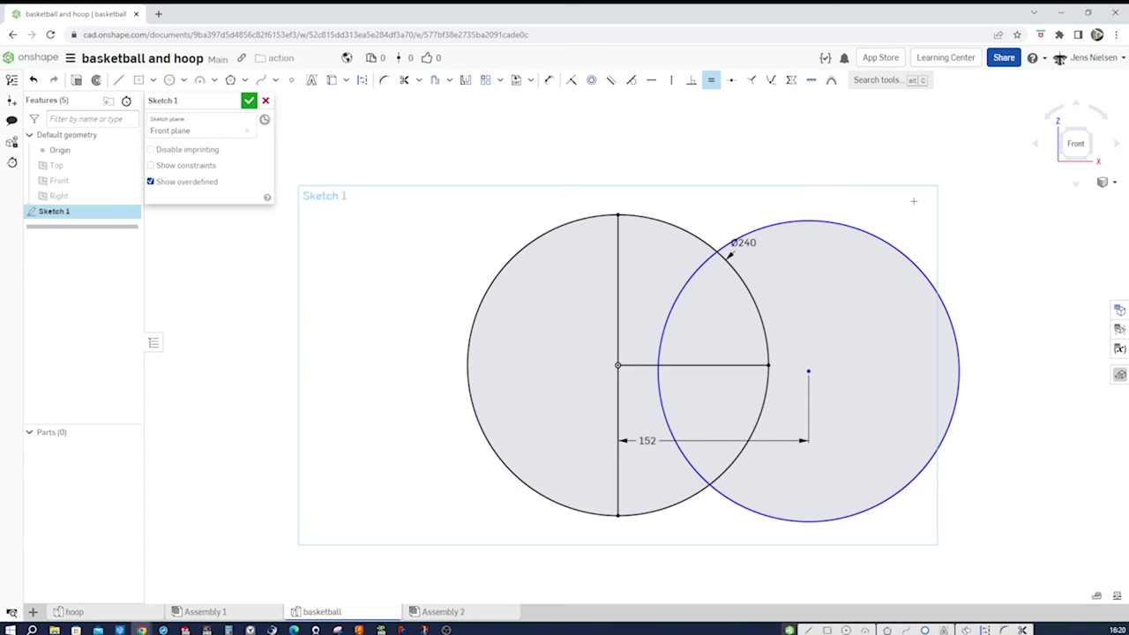
{"action": "key", "text": "h"}
{"action": "left_click", "coordinate": [809, 371]}
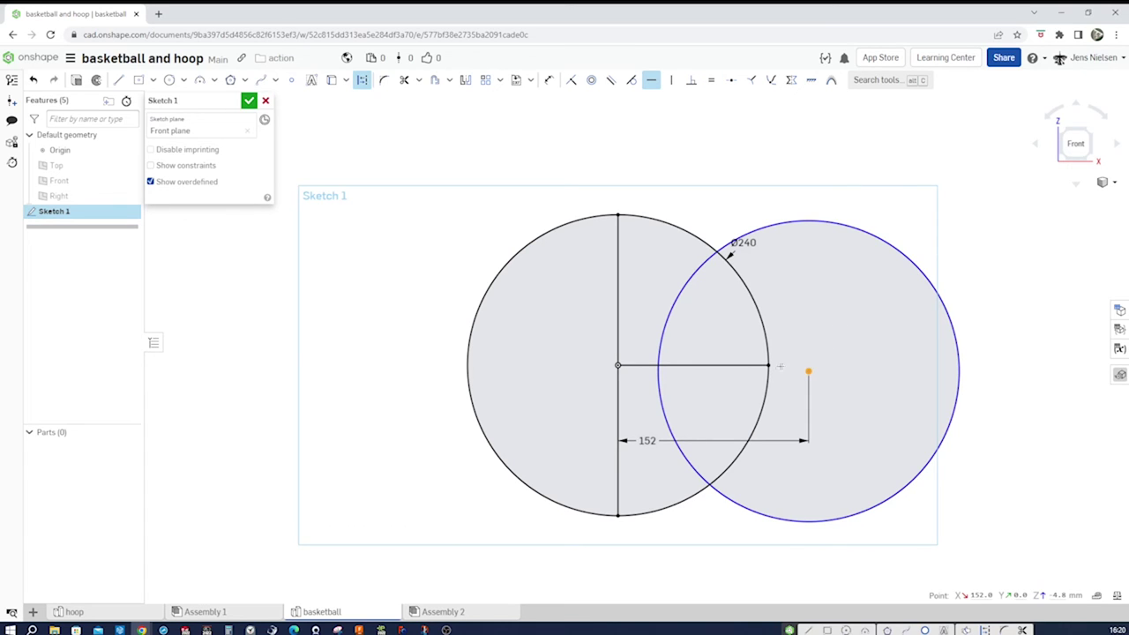
{"action": "left_click", "coordinate": [768, 364]}
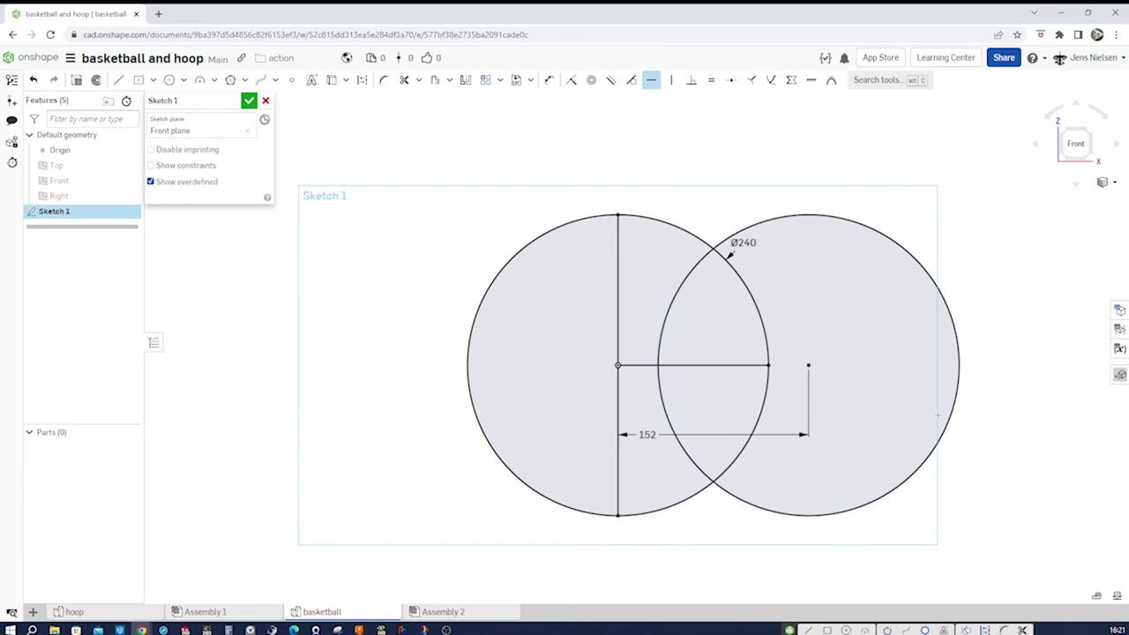
- Sketch a circle about 18 mm across at the vertical line's upper end and one about 20 mm at the horizontal line's right end
{"action": "key", "text": "s"}
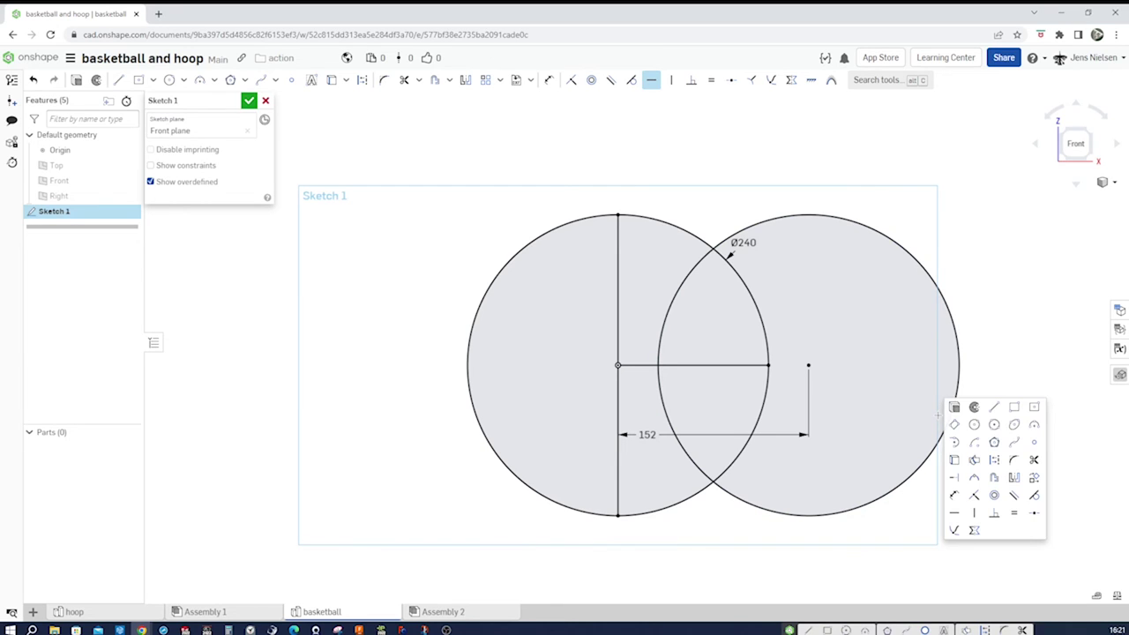
{"action": "left_click", "coordinate": [976, 432]}
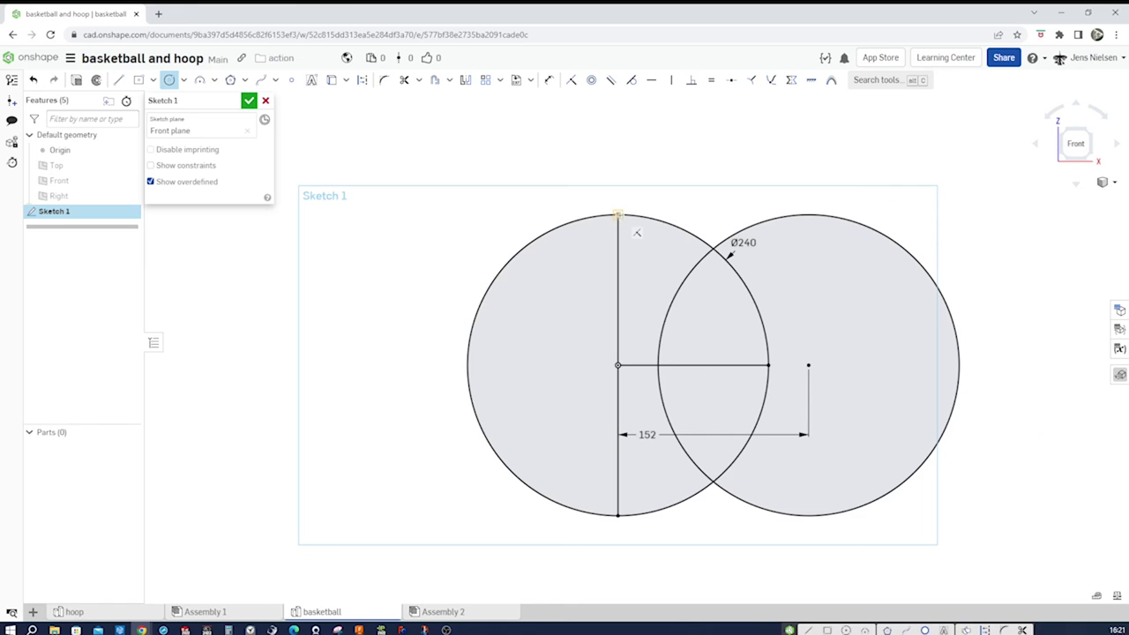
{"action": "left_click", "coordinate": [617, 214]}
{"action": "left_click", "coordinate": [628, 212]}
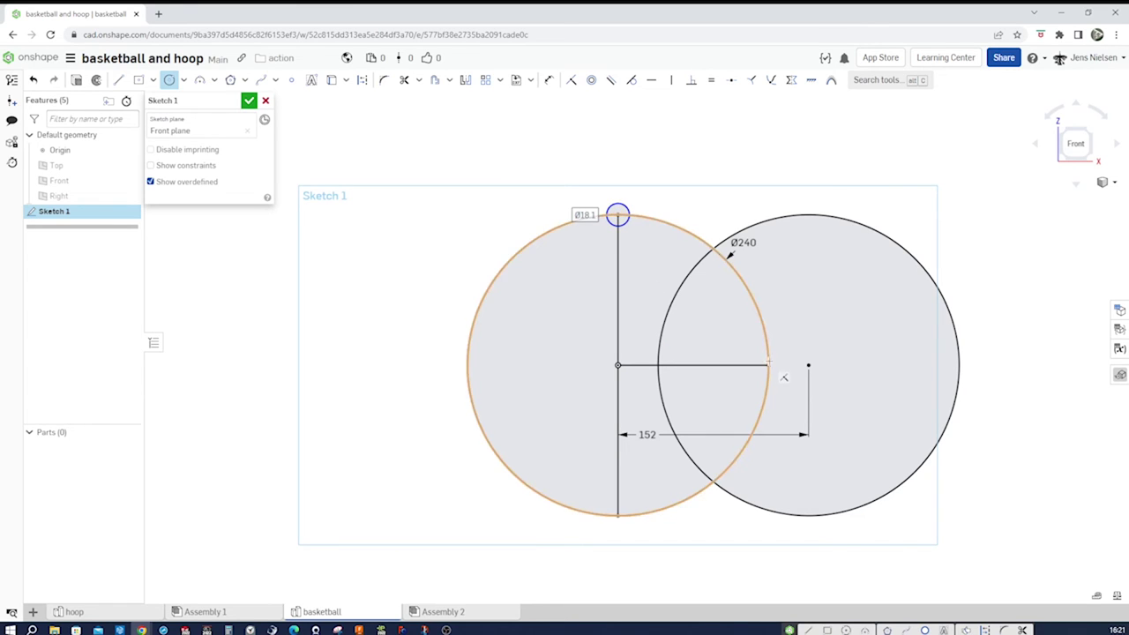
{"action": "left_click", "coordinate": [768, 365]}
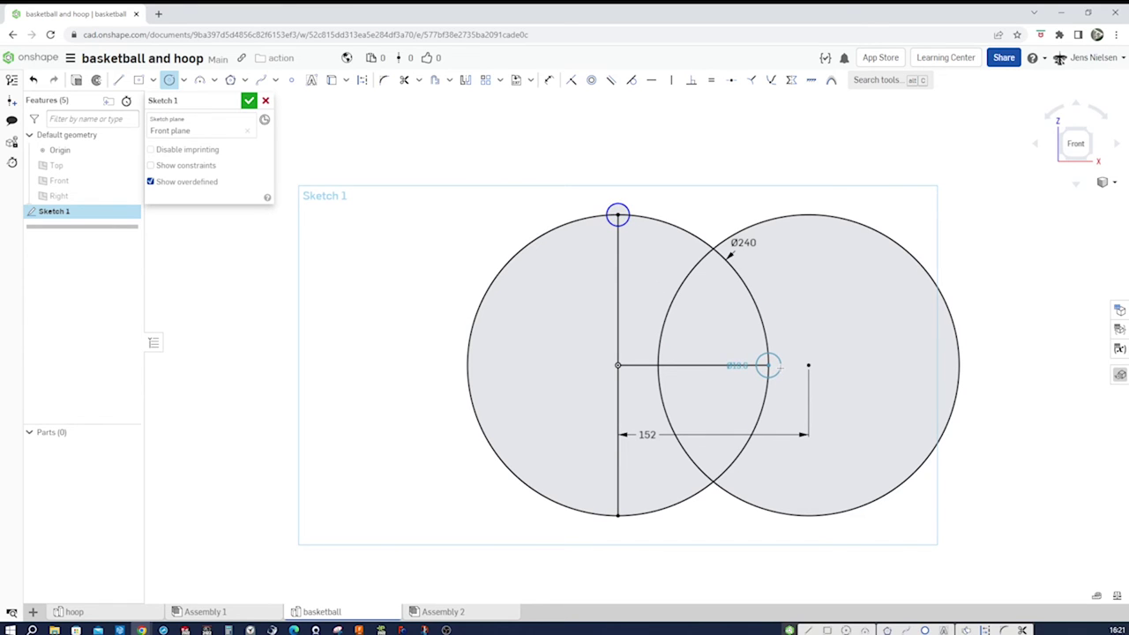
{"action": "left_click", "coordinate": [779, 368]}
- Sketch a third small circle about 13 mm across, centred on the second large circle just below the upper intersection
{"action": "scroll", "coordinate": [720, 309], "scroll_direction": "up", "scroll_amount": 1}
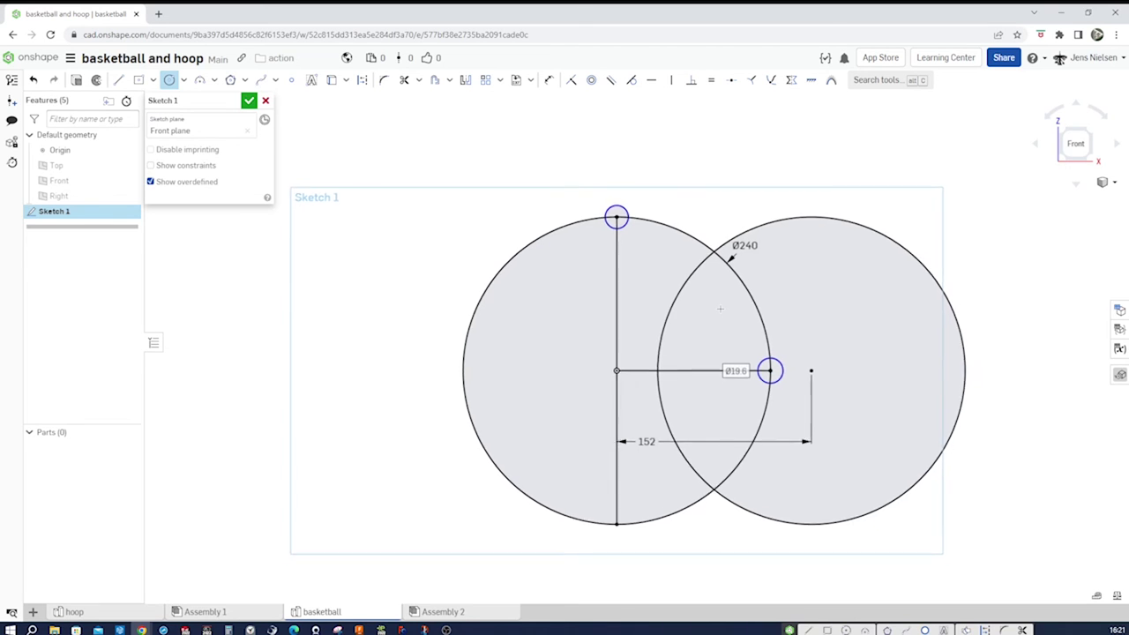
{"action": "scroll", "coordinate": [720, 309], "scroll_direction": "up", "scroll_amount": 2}
{"action": "left_click", "coordinate": [731, 311]}
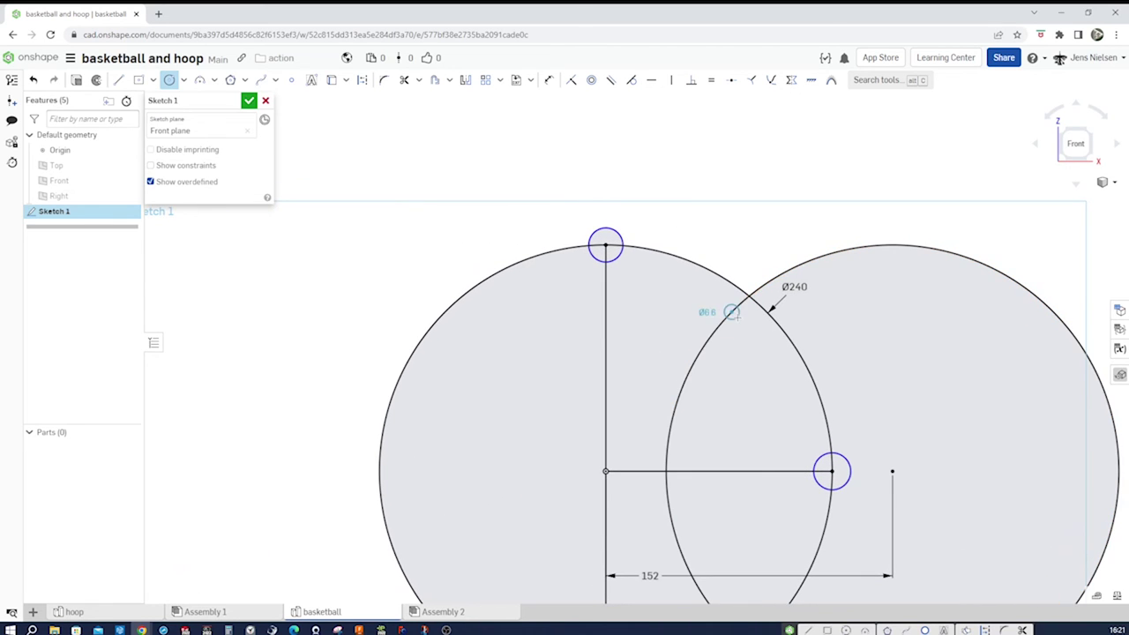
{"action": "left_click", "coordinate": [742, 321]}
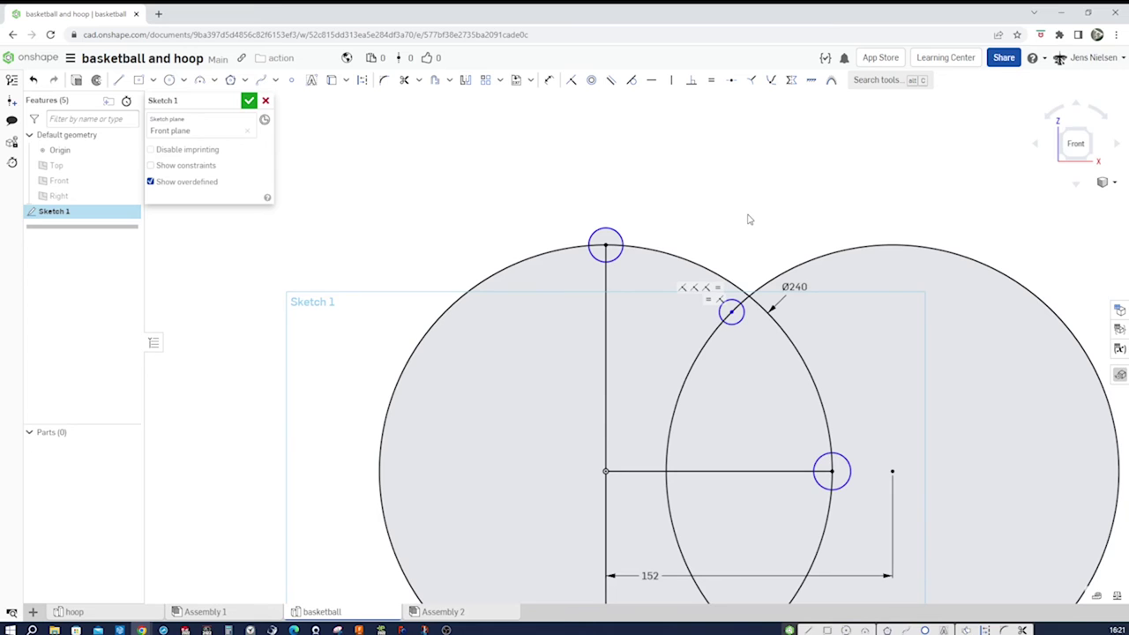
- Constrain the three small circles to equal size
{"action": "key", "text": "e"}
{"action": "left_click", "coordinate": [731, 303]}
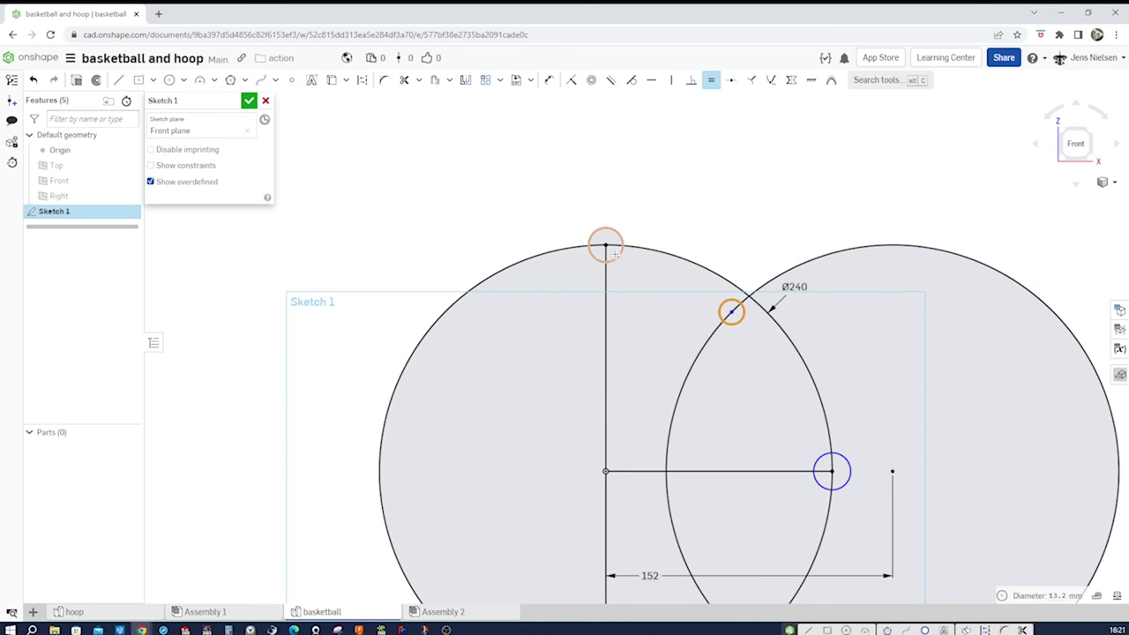
{"action": "left_click", "coordinate": [614, 253]}
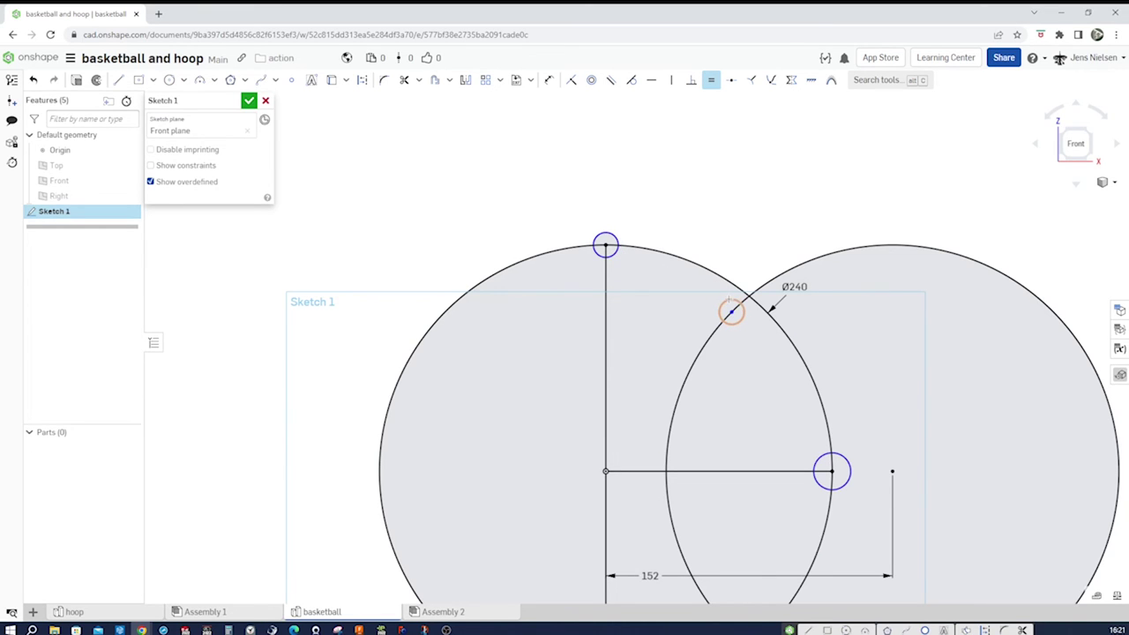
{"action": "left_click", "coordinate": [820, 457]}
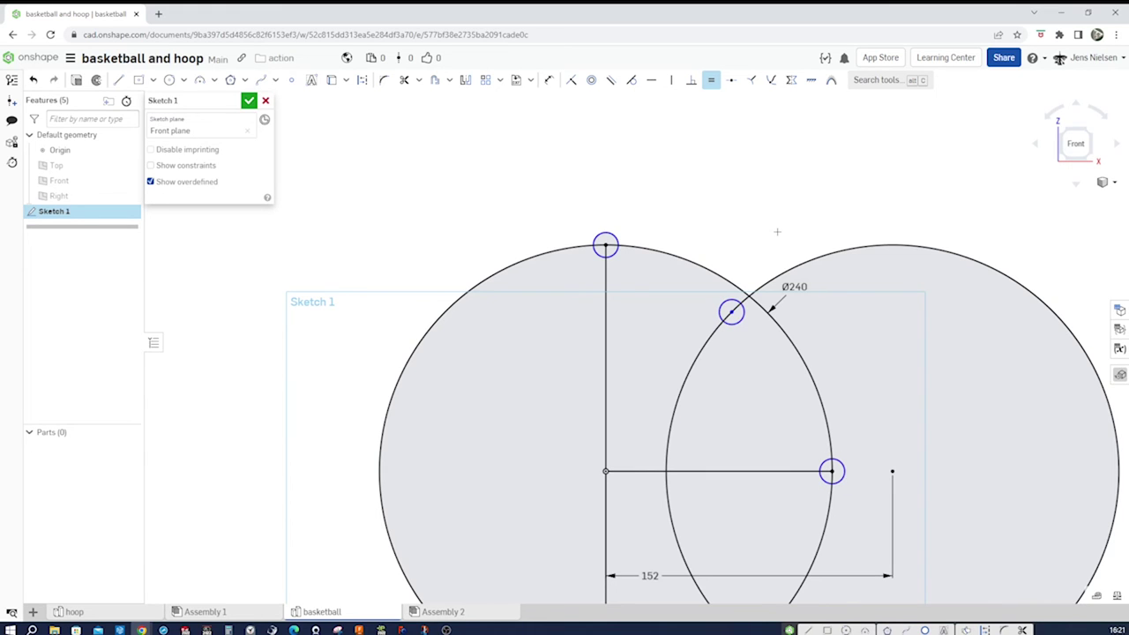
- Make the third small circle's centre coincident with the first large circle so it sits at the upper intersection
{"action": "key", "text": "i"}
{"action": "left_click", "coordinate": [731, 311]}
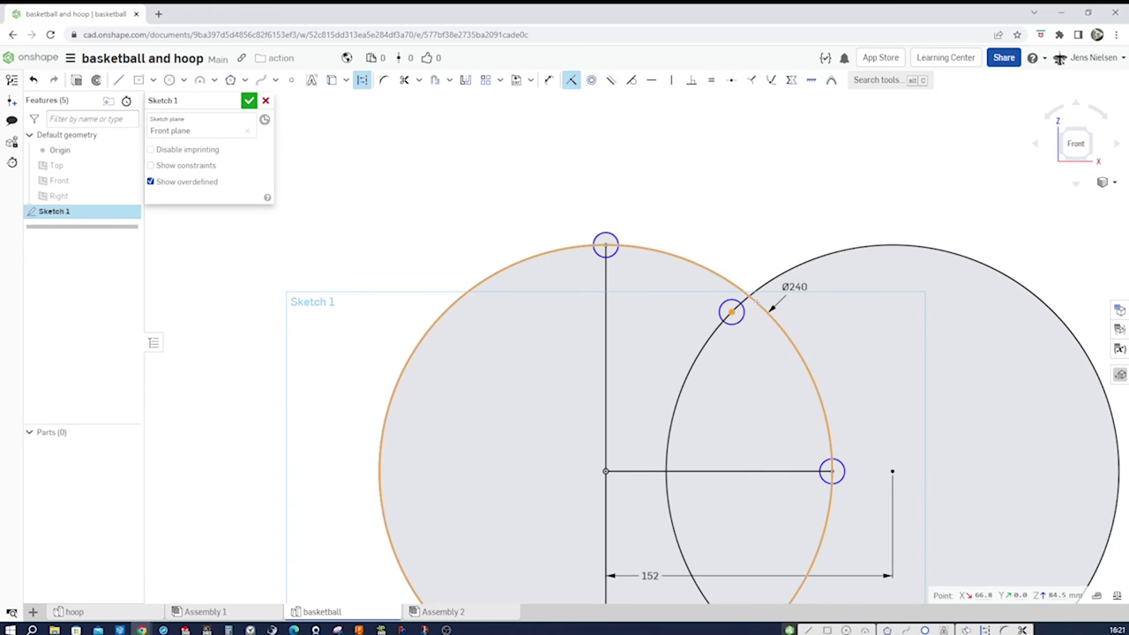
{"action": "left_click", "coordinate": [756, 300]}
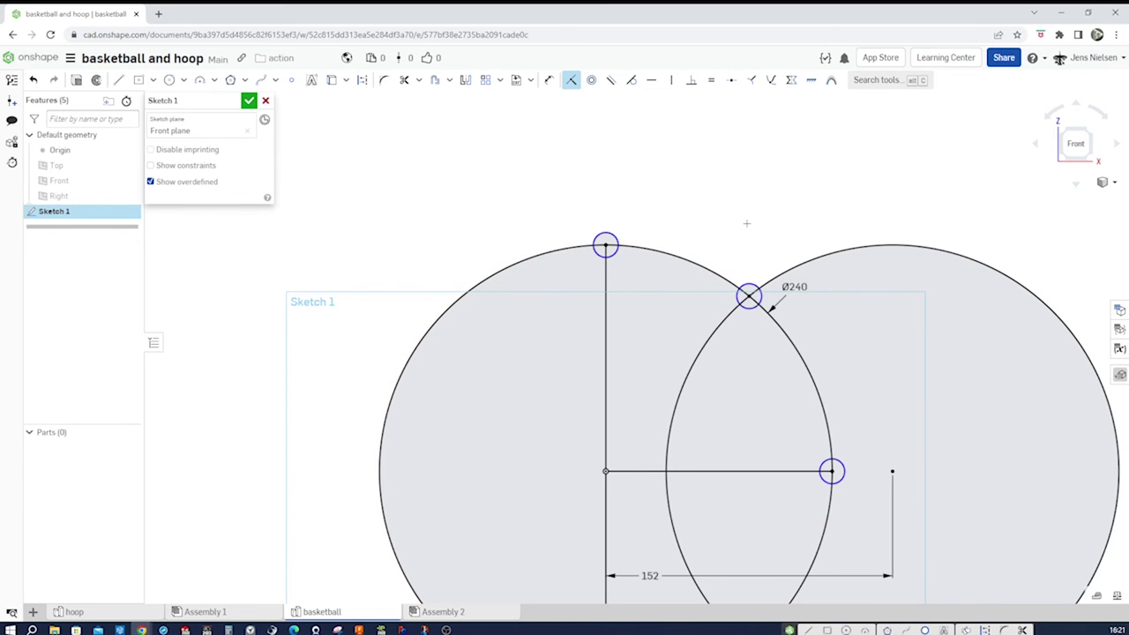
- Dimension the small circle at the upper intersection to 6 mm diameter and finish the sketch
{"action": "key", "text": "d"}
{"action": "left_click", "coordinate": [748, 295]}
{"action": "left_click", "coordinate": [750, 265]}
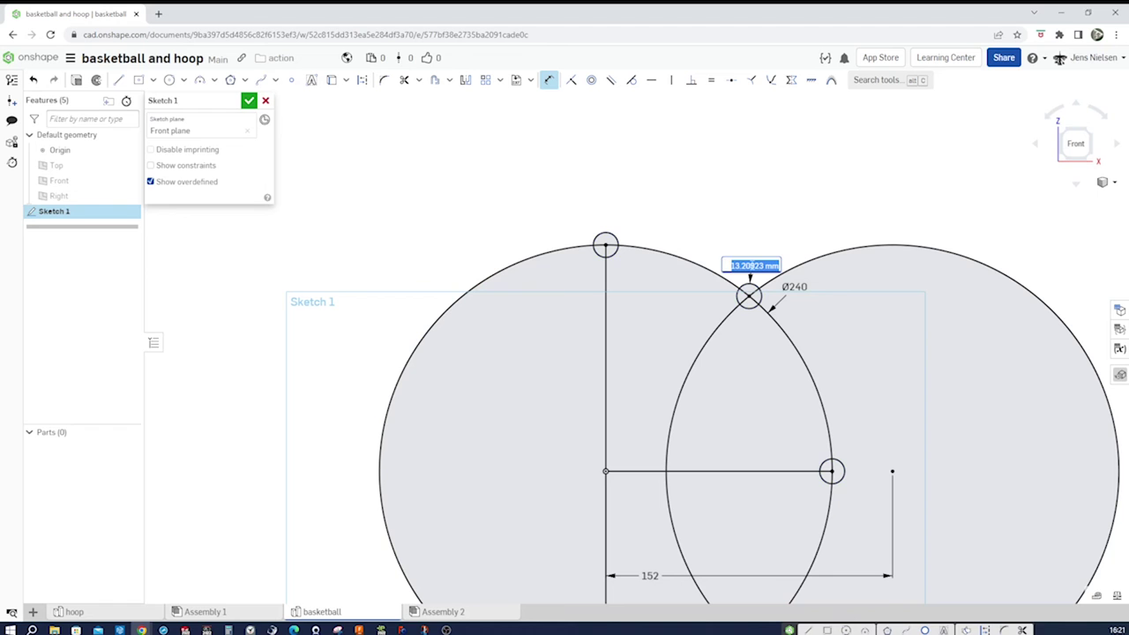
{"action": "type", "text": "6"}
{"action": "key", "text": "Return"}
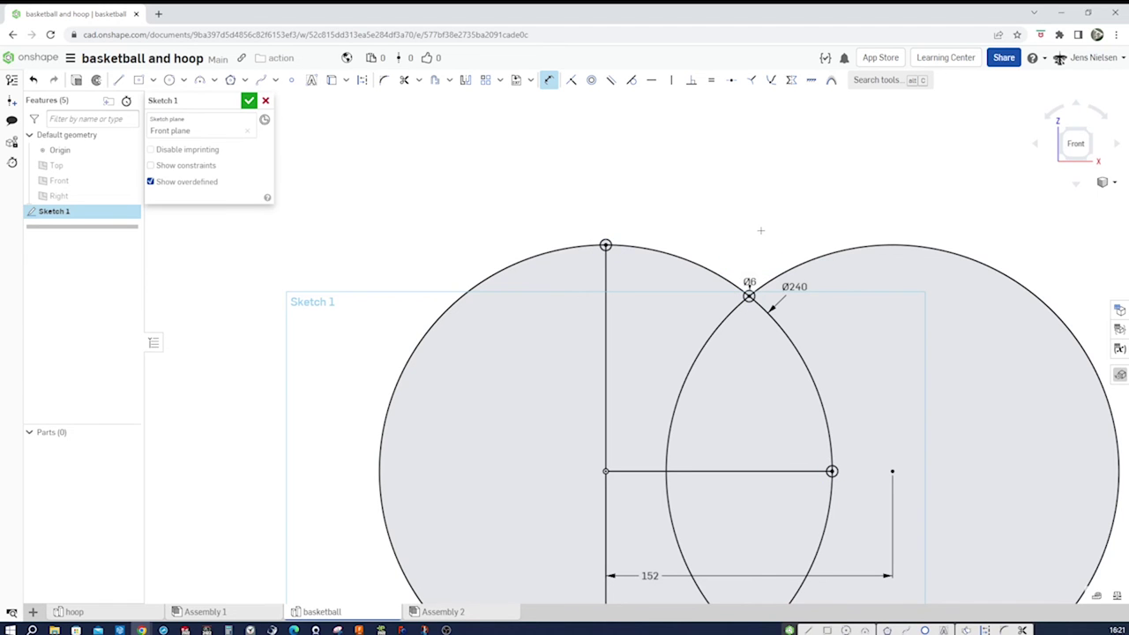
{"action": "scroll", "coordinate": [756, 227], "scroll_direction": "down", "scroll_amount": 5}
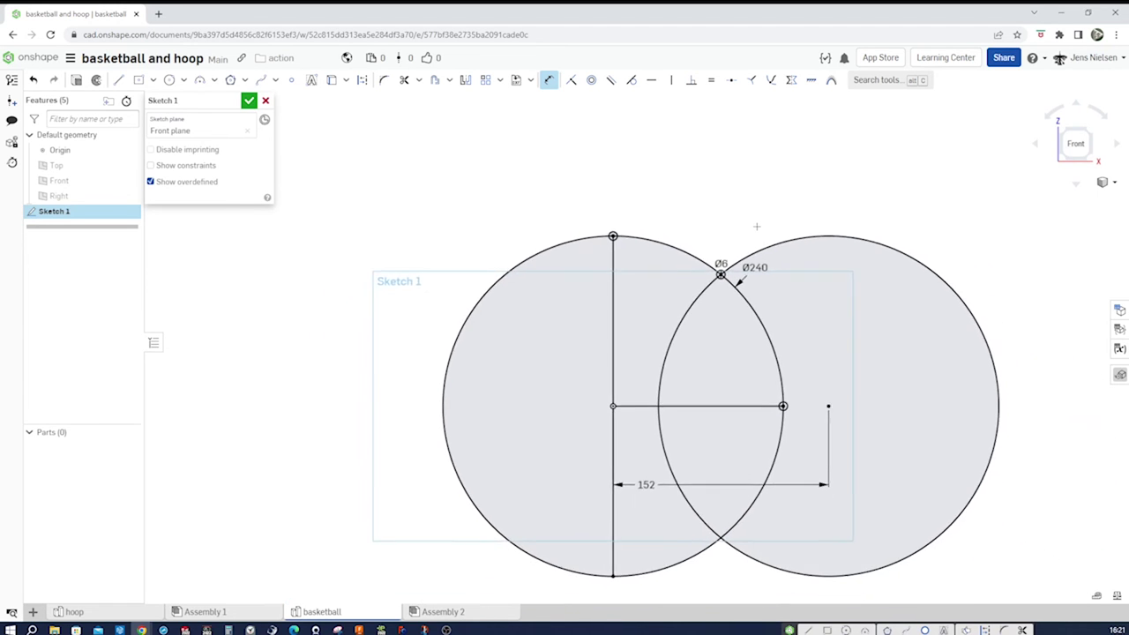
{"action": "left_click", "coordinate": [250, 101]}
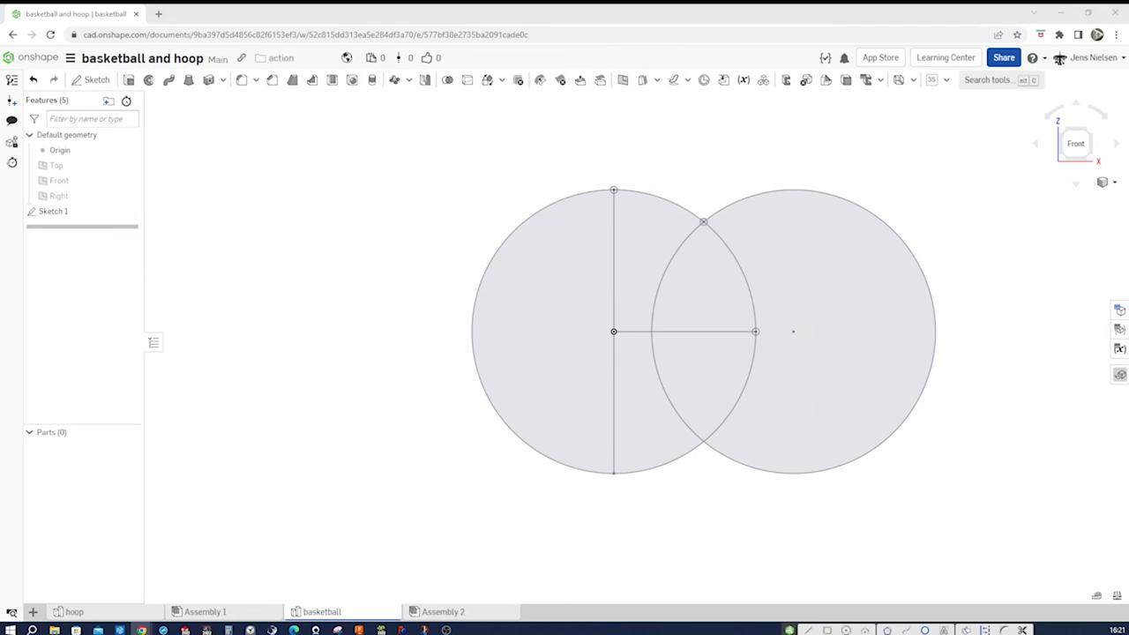
- Start a new solid Revolve and select the top small circle's lower-right quarter and the adjoining region between the vertical line and second circle
{"action": "scroll", "coordinate": [659, 236], "scroll_direction": "up", "scroll_amount": 3}
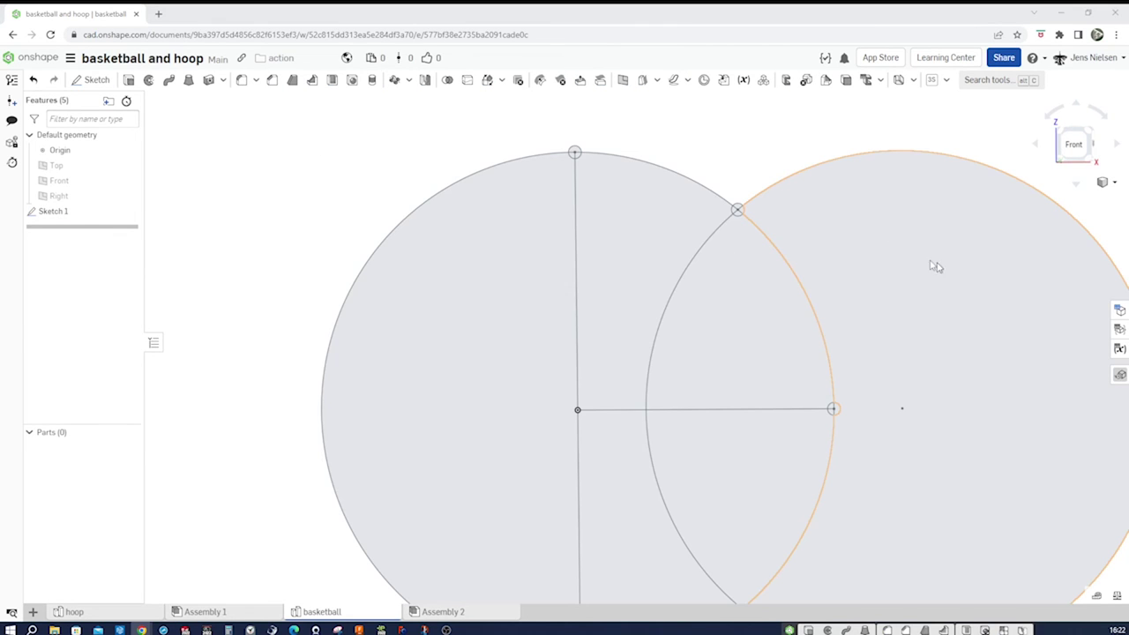
{"action": "left_click", "coordinate": [351, 167]}
{"action": "left_click", "coordinate": [148, 80]}
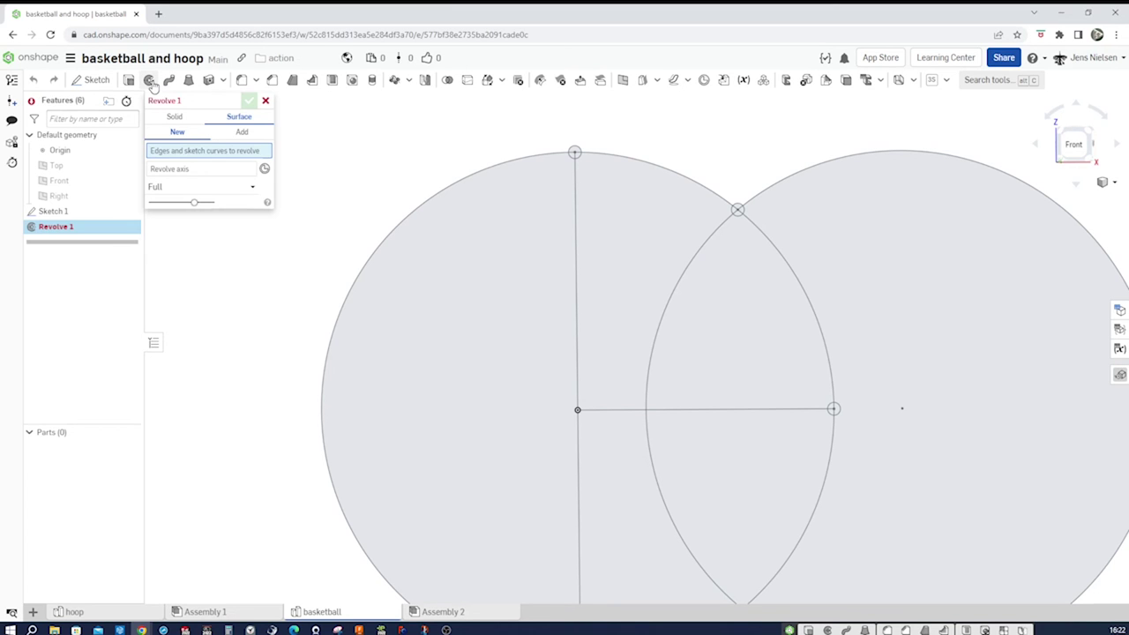
{"action": "scroll", "coordinate": [622, 210], "scroll_direction": "up", "scroll_amount": 5}
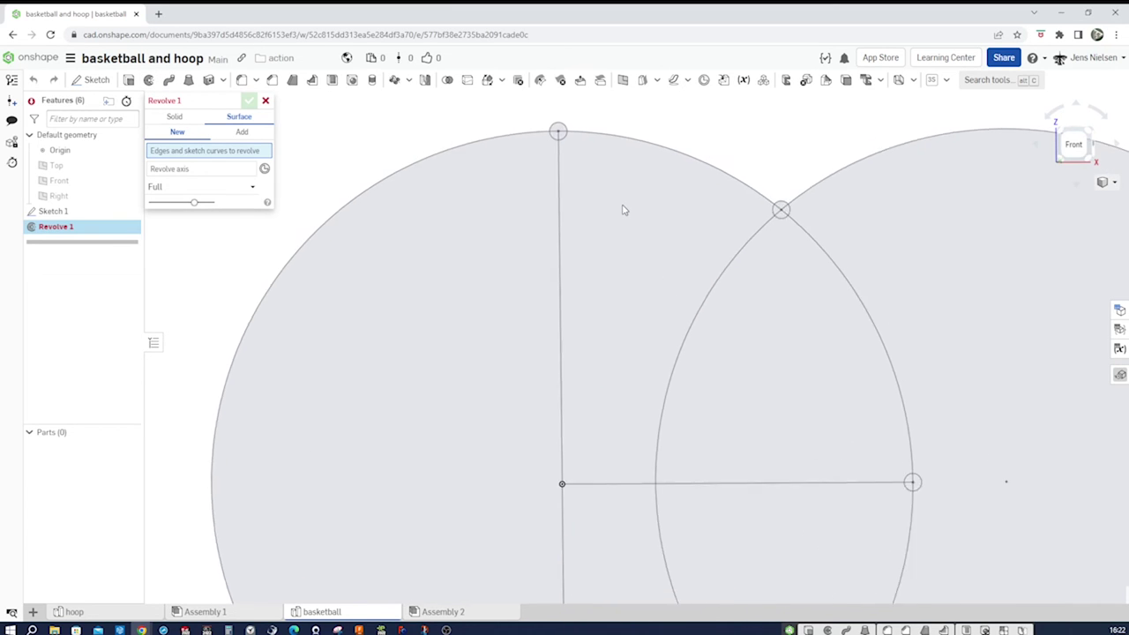
{"action": "left_click", "coordinate": [526, 189]}
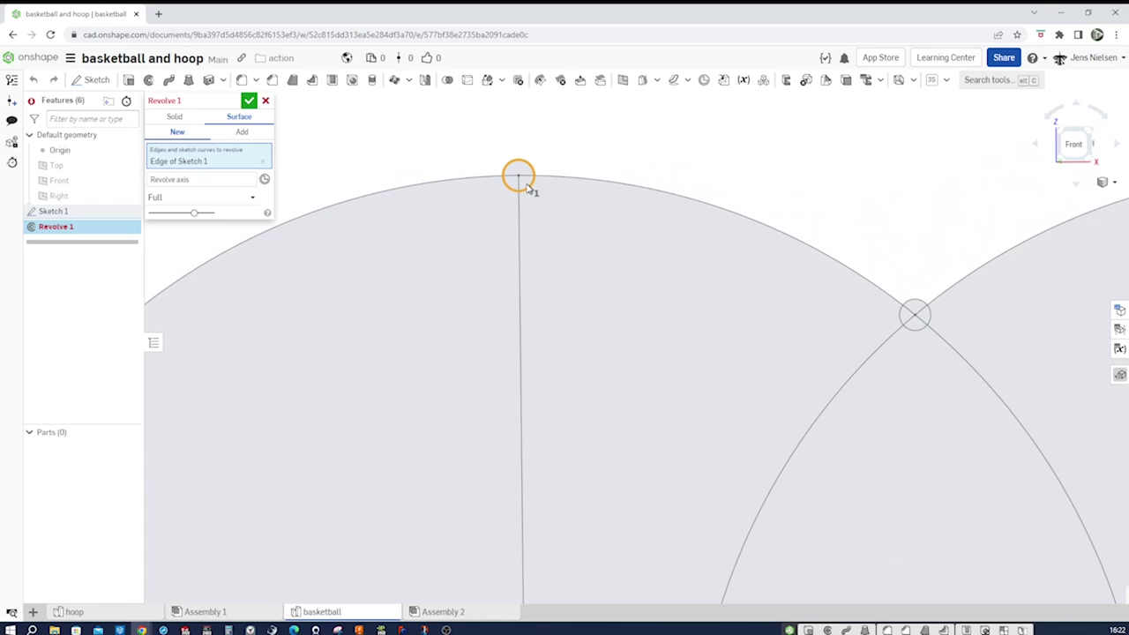
{"action": "left_click", "coordinate": [263, 163]}
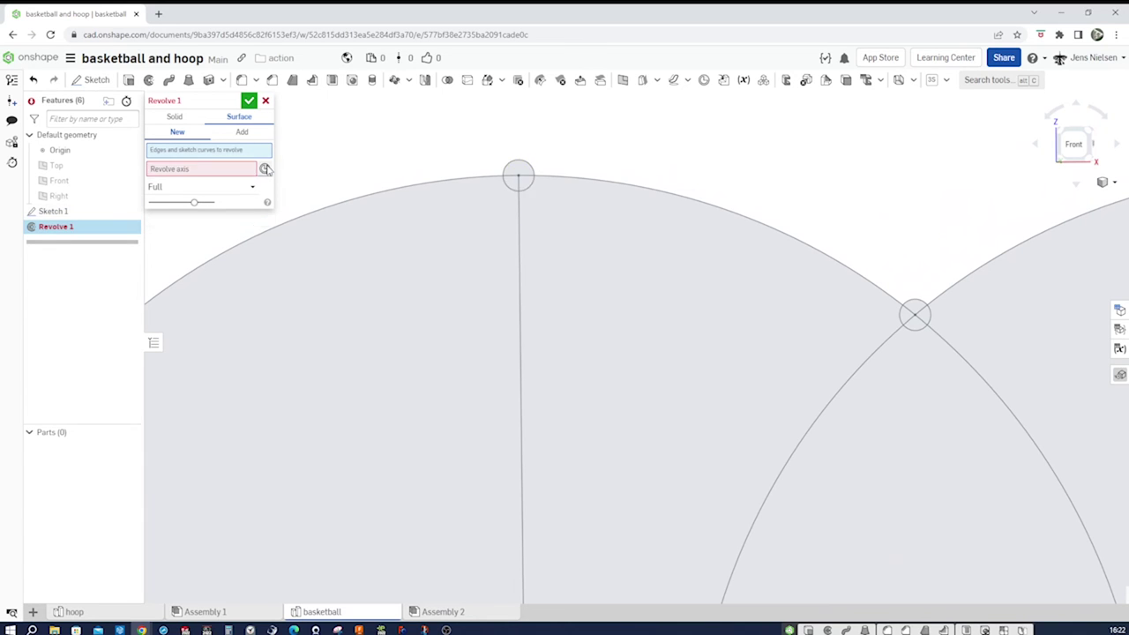
{"action": "scroll", "coordinate": [509, 212], "scroll_direction": "up", "scroll_amount": 3}
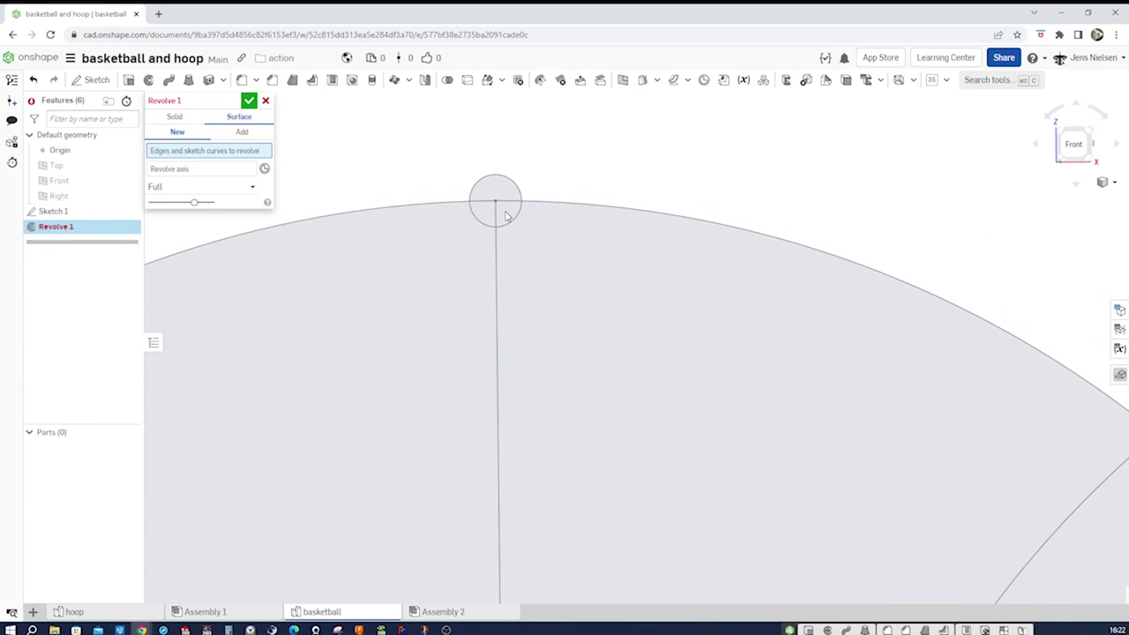
{"action": "left_click", "coordinate": [178, 118]}
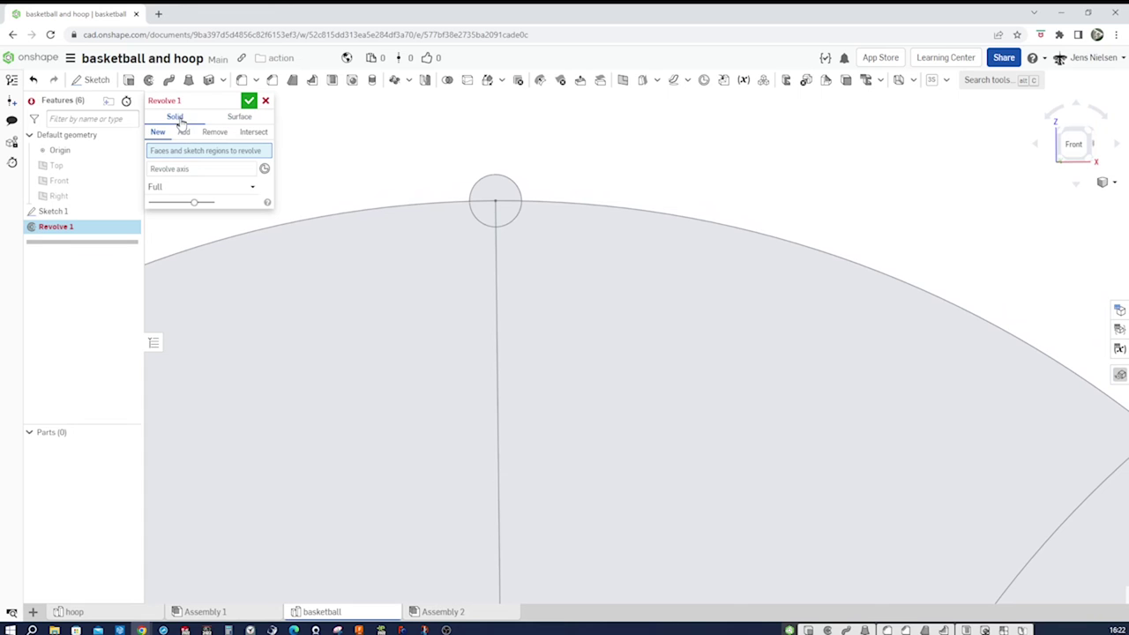
{"action": "left_click", "coordinate": [507, 212]}
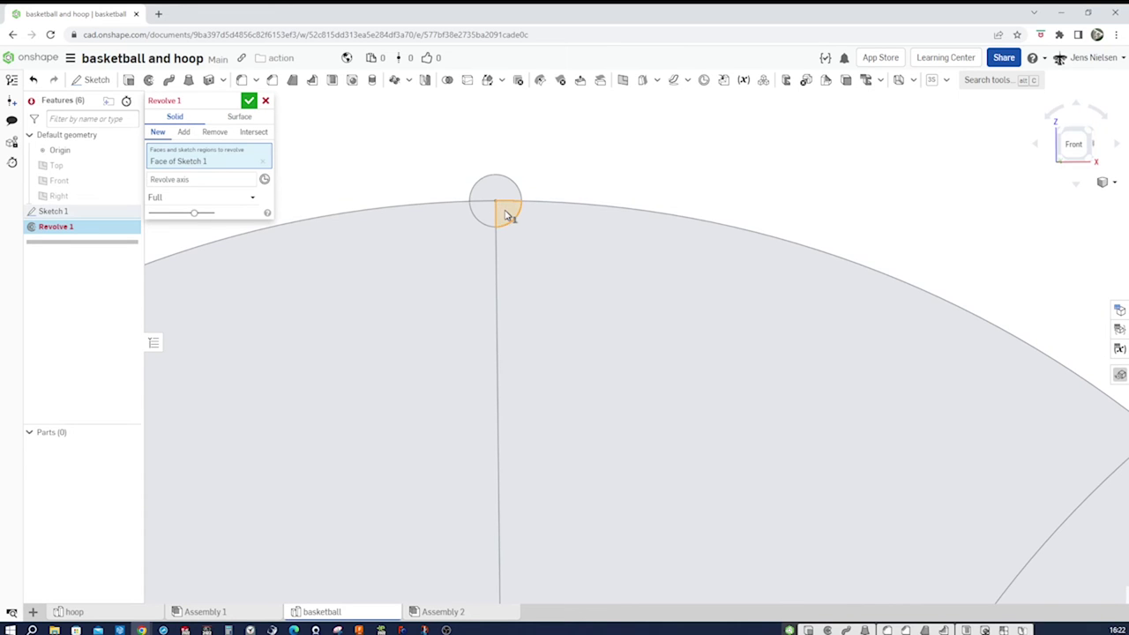
{"action": "left_click", "coordinate": [565, 248]}
- Add the remaining regions of the first circle's right half to the revolve profile, including the small circles' portions inside it
{"action": "scroll", "coordinate": [668, 290], "scroll_direction": "down", "scroll_amount": 3}
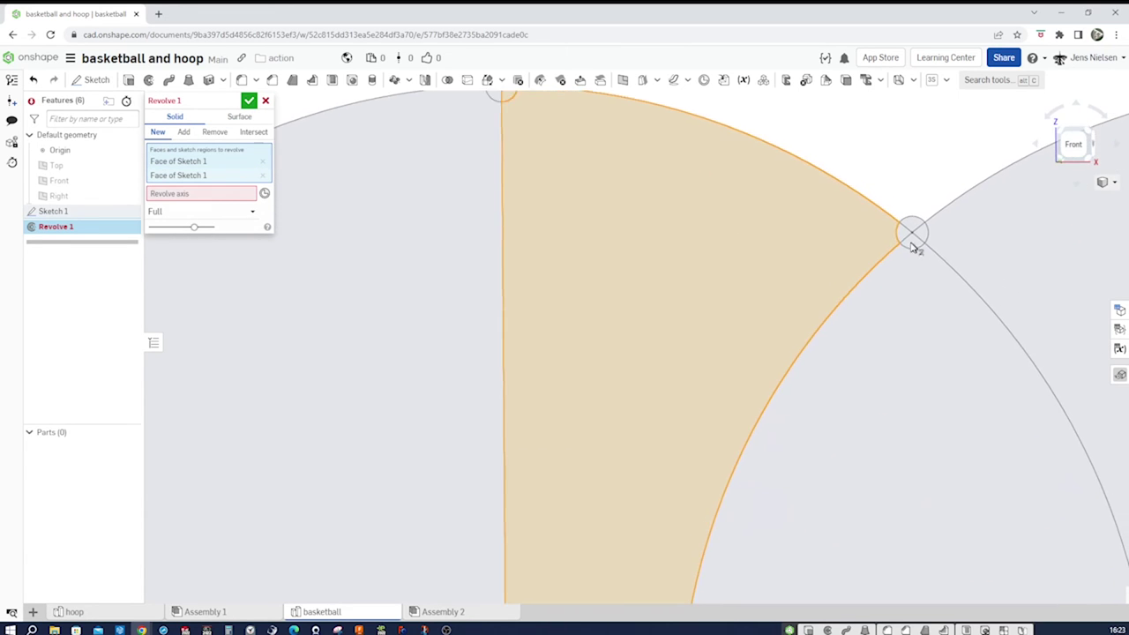
{"action": "left_click", "coordinate": [905, 241]}
{"action": "left_click", "coordinate": [908, 244]}
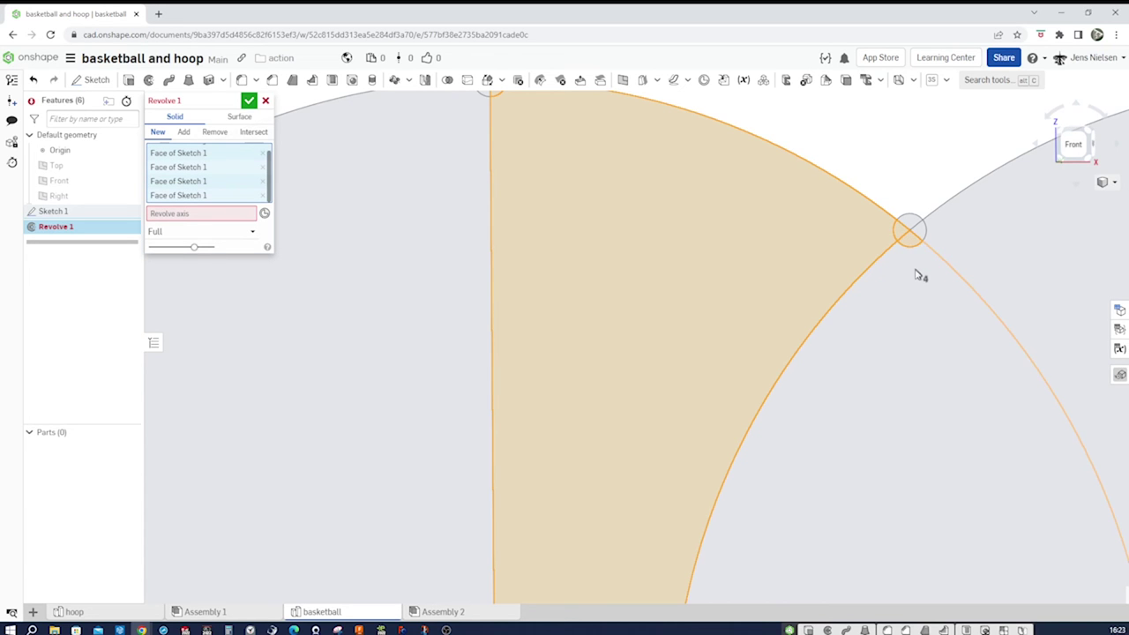
{"action": "left_click", "coordinate": [920, 274]}
{"action": "scroll", "coordinate": [930, 282], "scroll_direction": "down", "scroll_amount": 3}
{"action": "scroll", "coordinate": [970, 275], "scroll_direction": "up", "scroll_amount": 3}
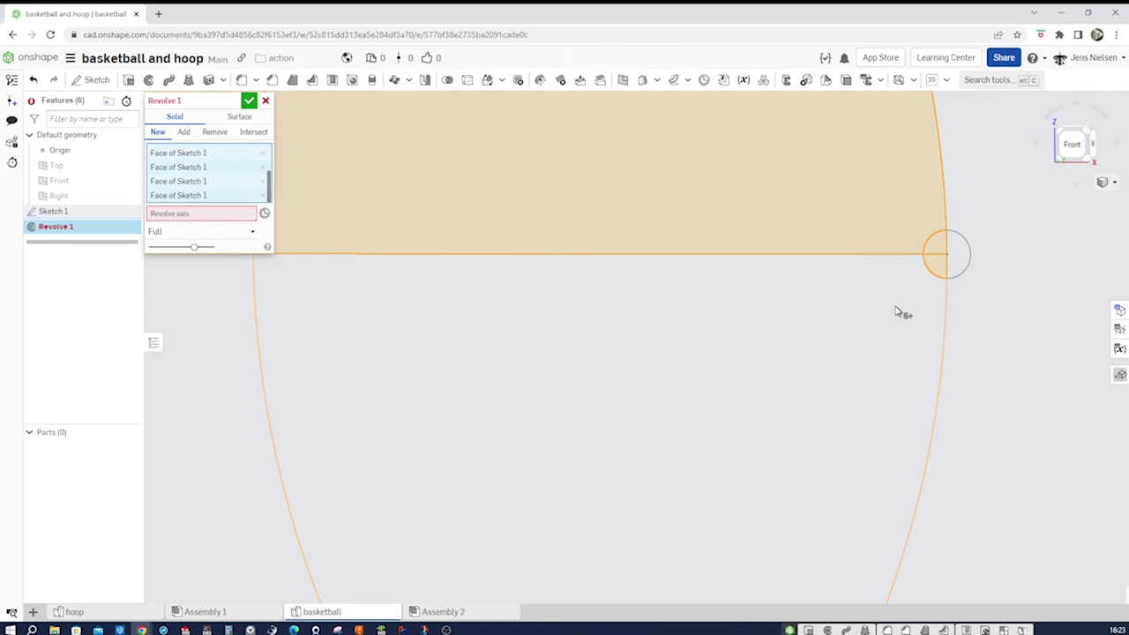
{"action": "scroll", "coordinate": [894, 312], "scroll_direction": "down", "scroll_amount": 5}
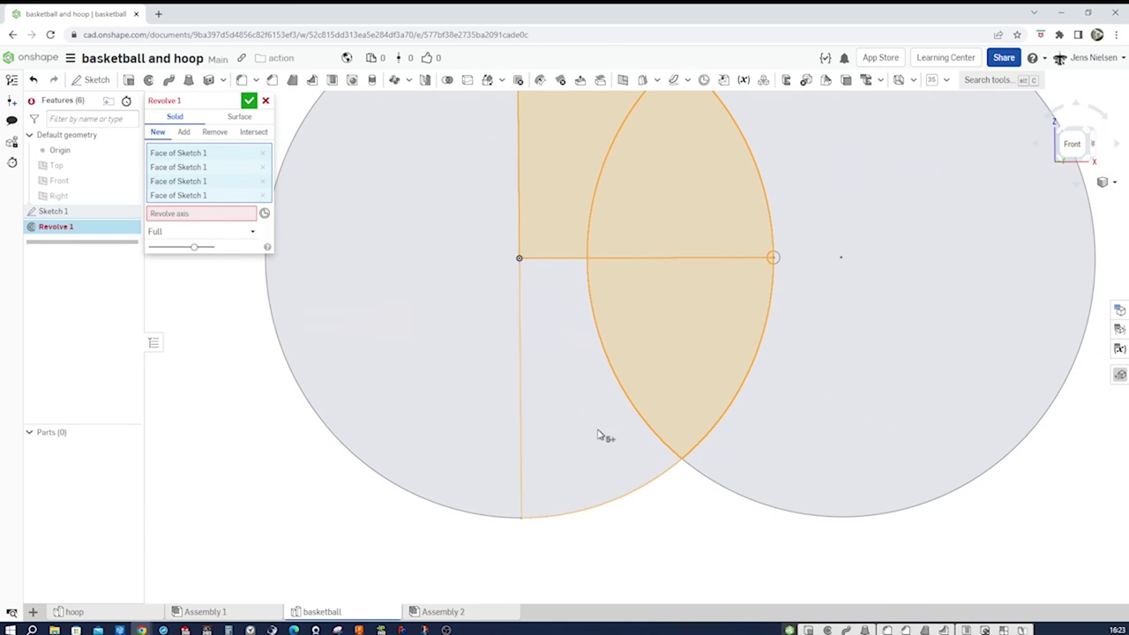
- Revolve the selected profile 90 degrees in one direction about the sketch's vertical line and finish the feature
{"action": "left_click", "coordinate": [232, 217]}
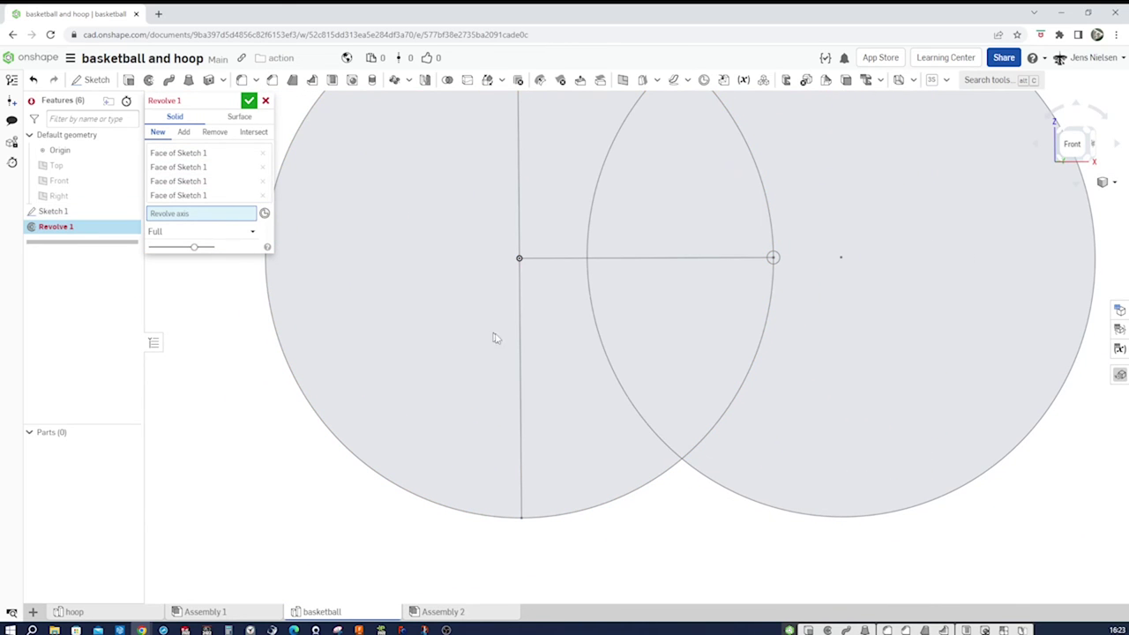
{"action": "left_click", "coordinate": [520, 342]}
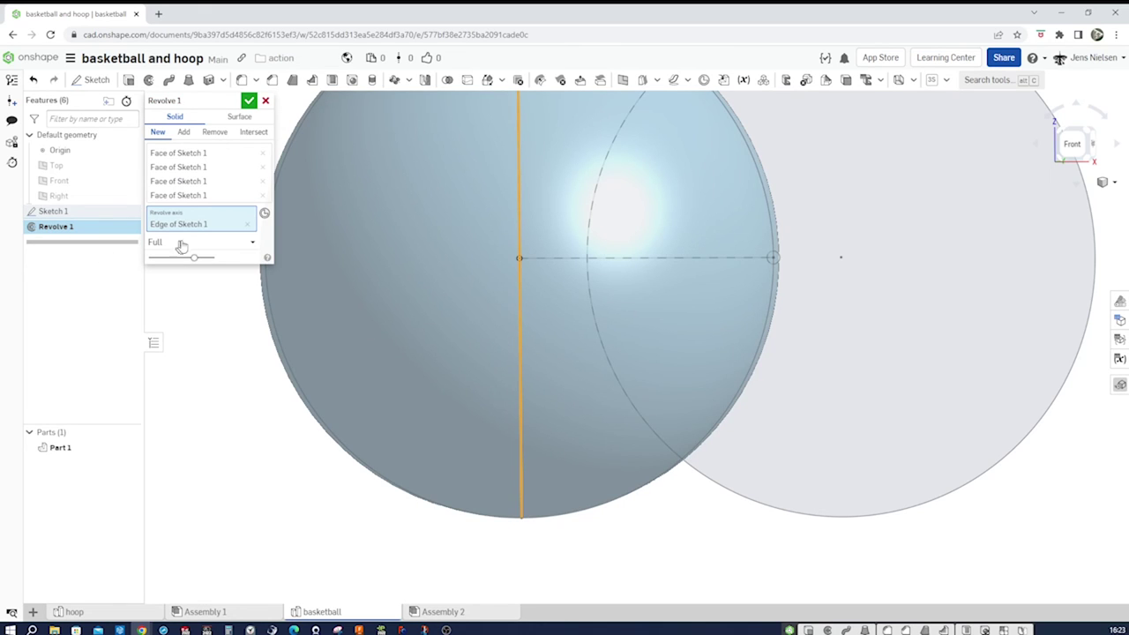
{"action": "left_click", "coordinate": [252, 243]}
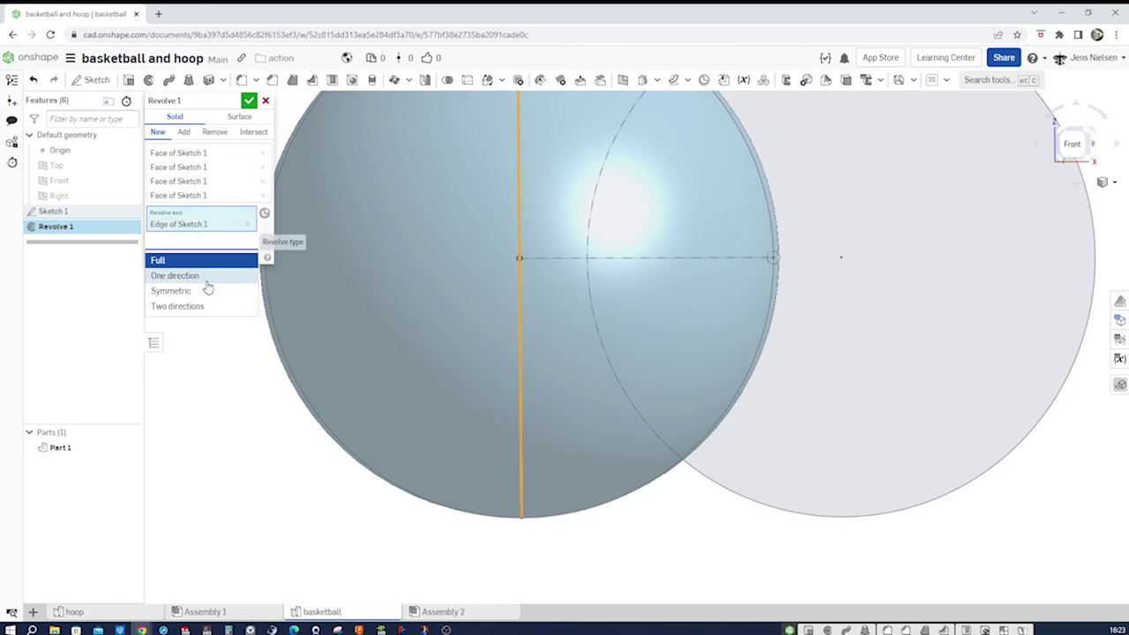
{"action": "left_click", "coordinate": [177, 276]}
{"action": "scroll", "coordinate": [247, 293], "scroll_direction": "down", "scroll_amount": 2}
{"action": "right_click_drag", "start_coordinate": [247, 293], "coordinate": [323, 293]}
{"action": "left_click", "coordinate": [244, 258]}
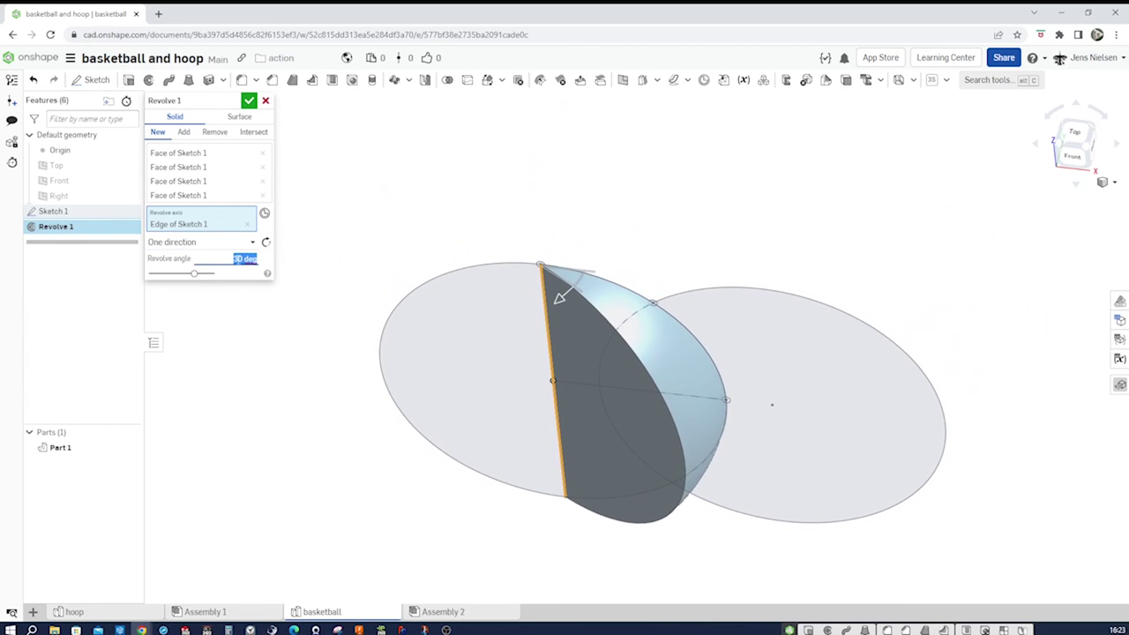
{"action": "key", "text": "Return"}
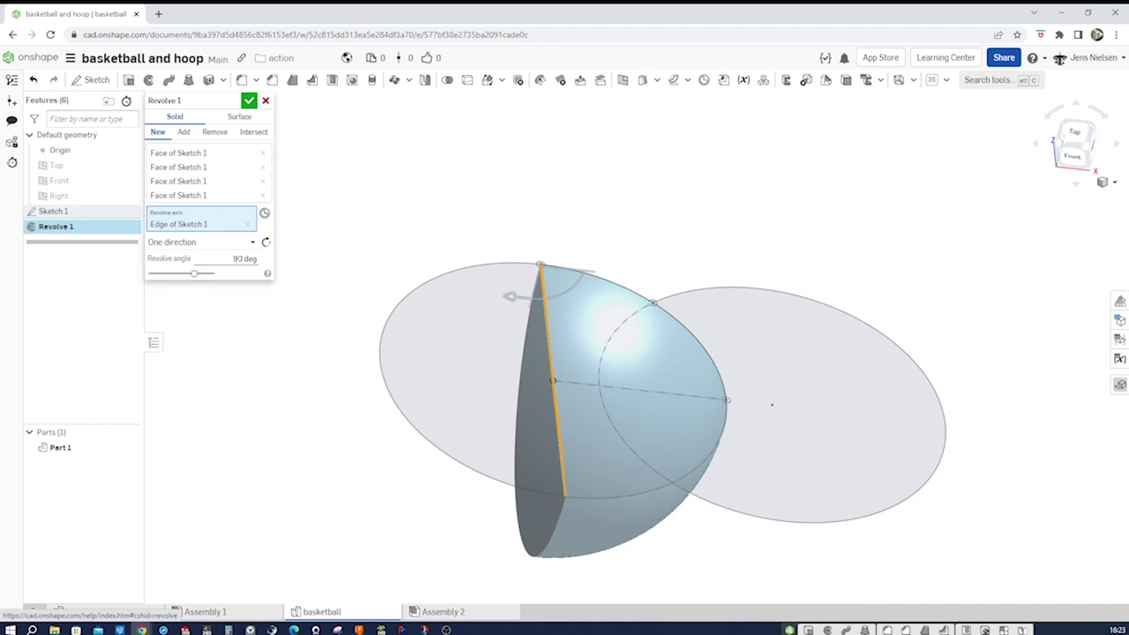
{"action": "key", "text": "shift+Up"}
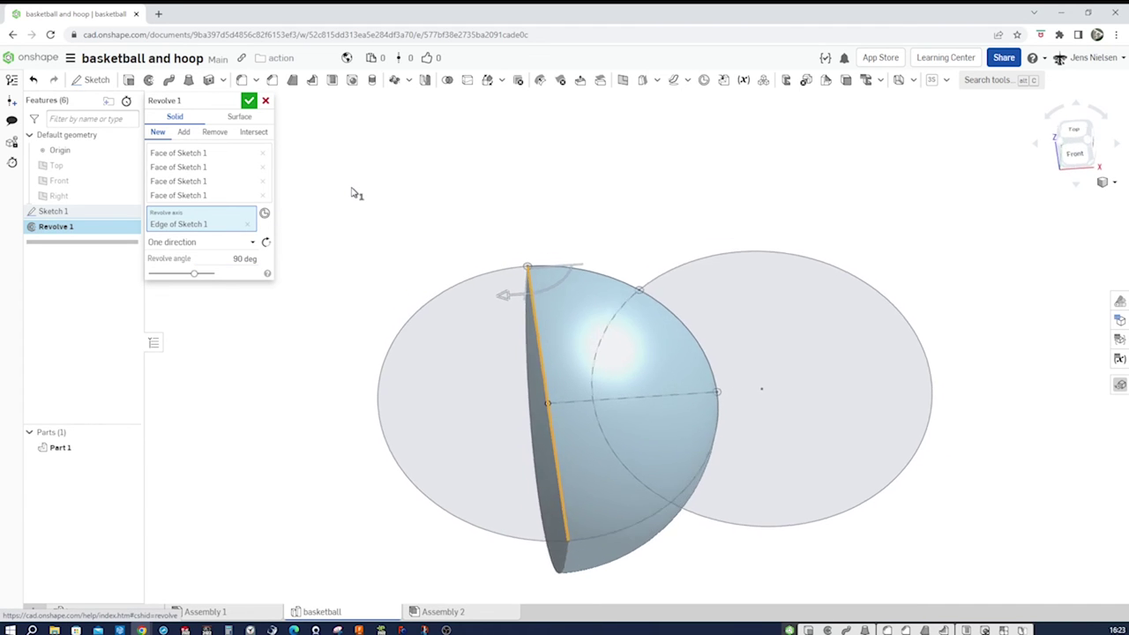
{"action": "left_click", "coordinate": [249, 101]}
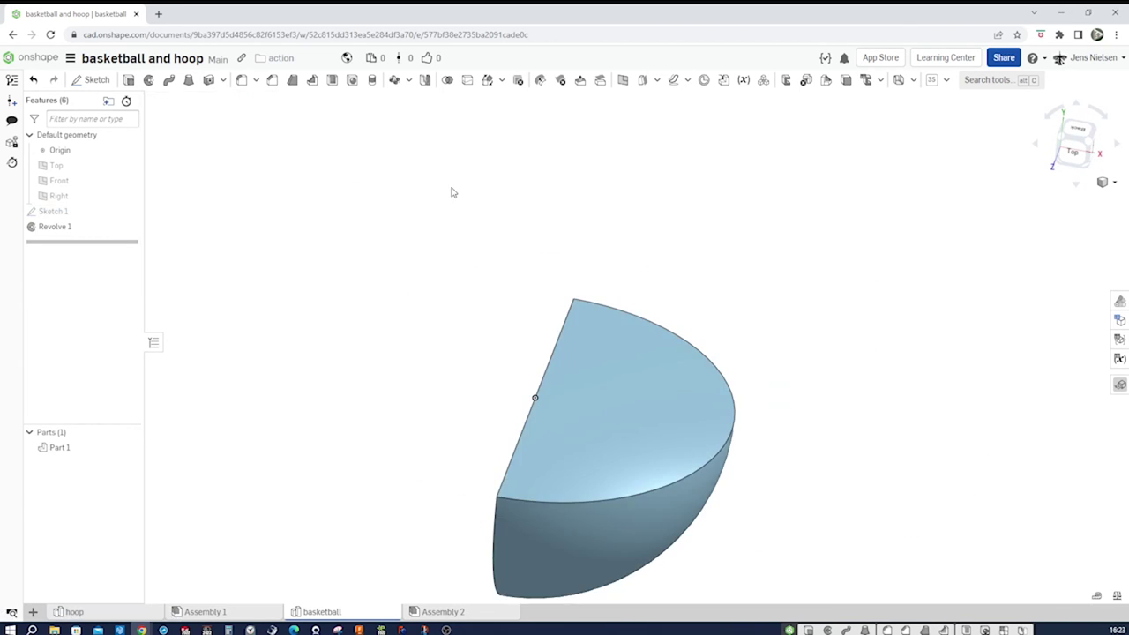
- Show Sketch 1 again and set the revolved part's appearance to orange #E8922A
{"action": "left_click", "coordinate": [127, 211]}
{"action": "key", "text": "shift+Up"}
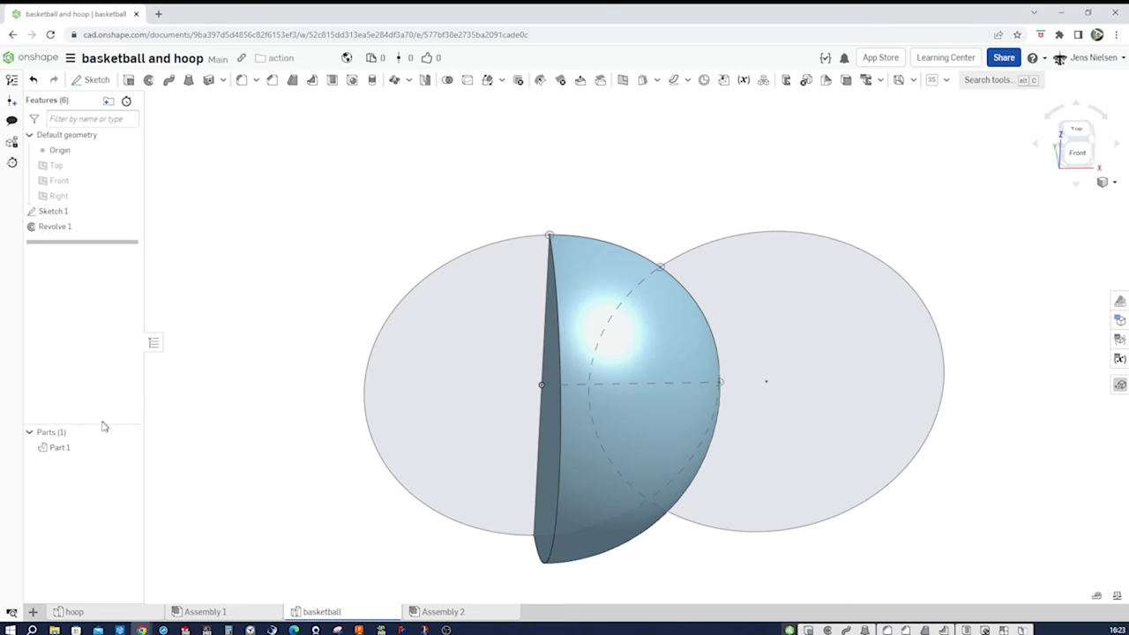
{"action": "right_click", "coordinate": [62, 448]}
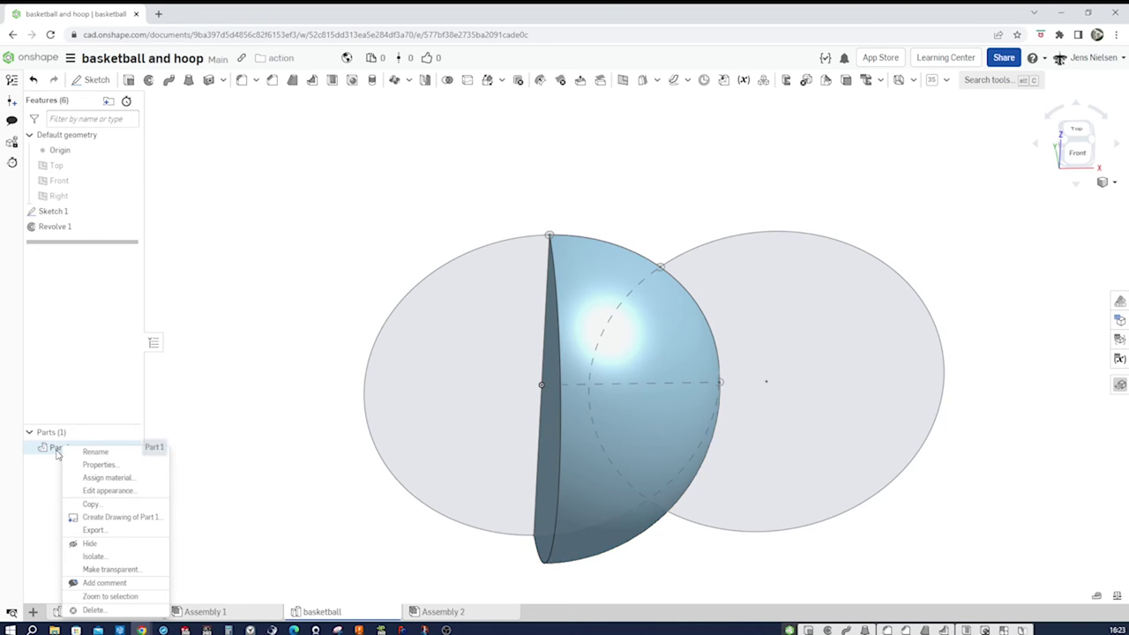
{"action": "left_click", "coordinate": [103, 493]}
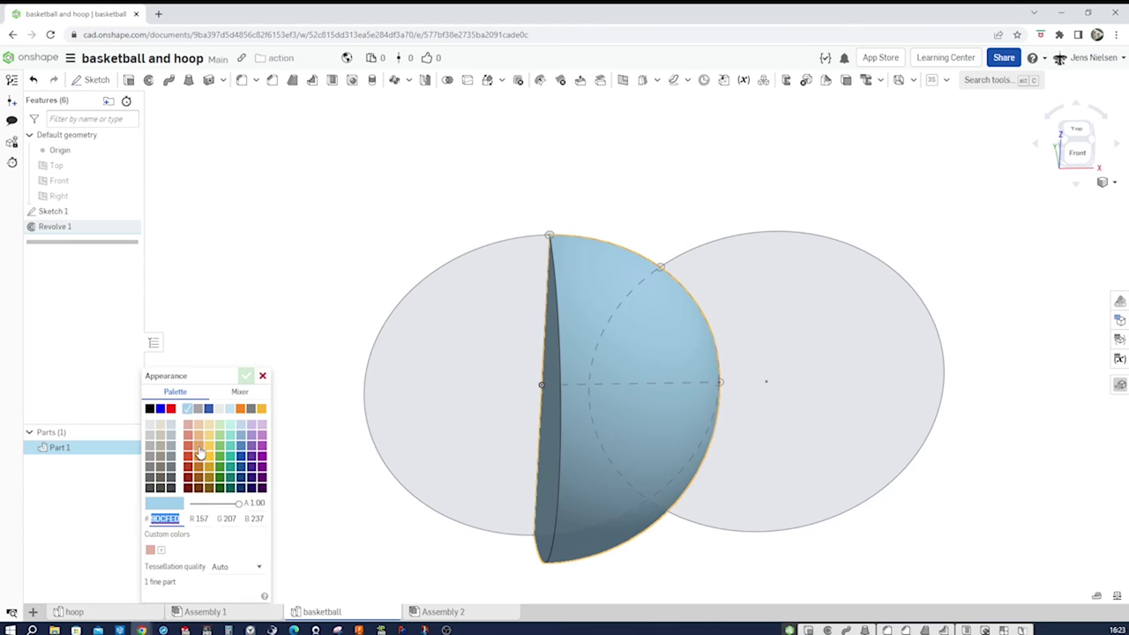
{"action": "left_click", "coordinate": [200, 453]}
{"action": "left_click", "coordinate": [199, 459]}
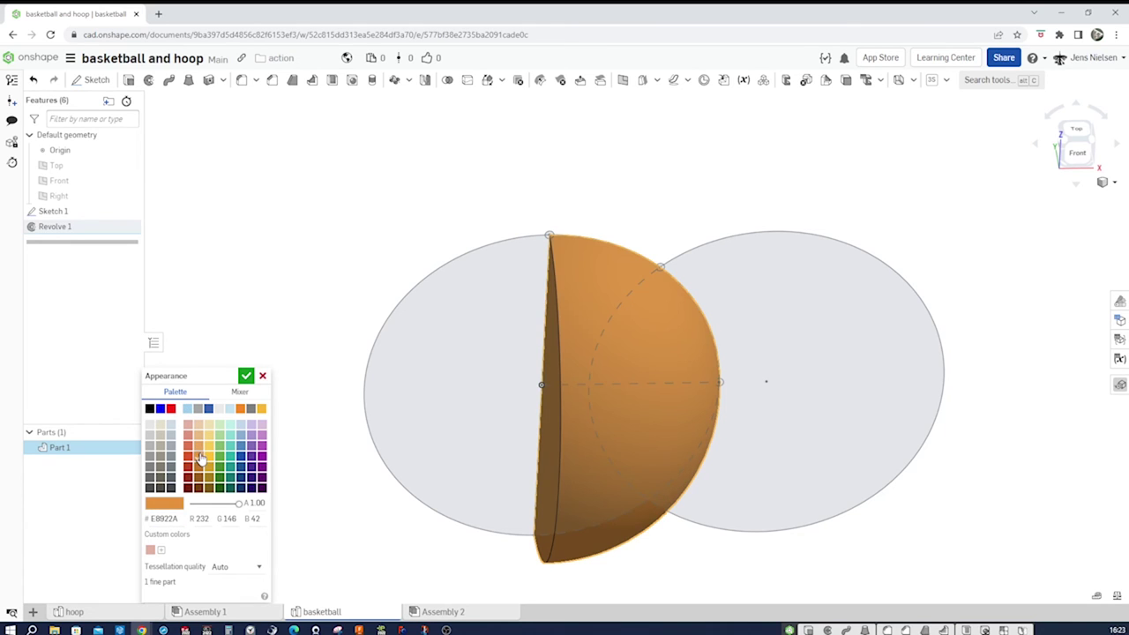
{"action": "left_click", "coordinate": [246, 377]}
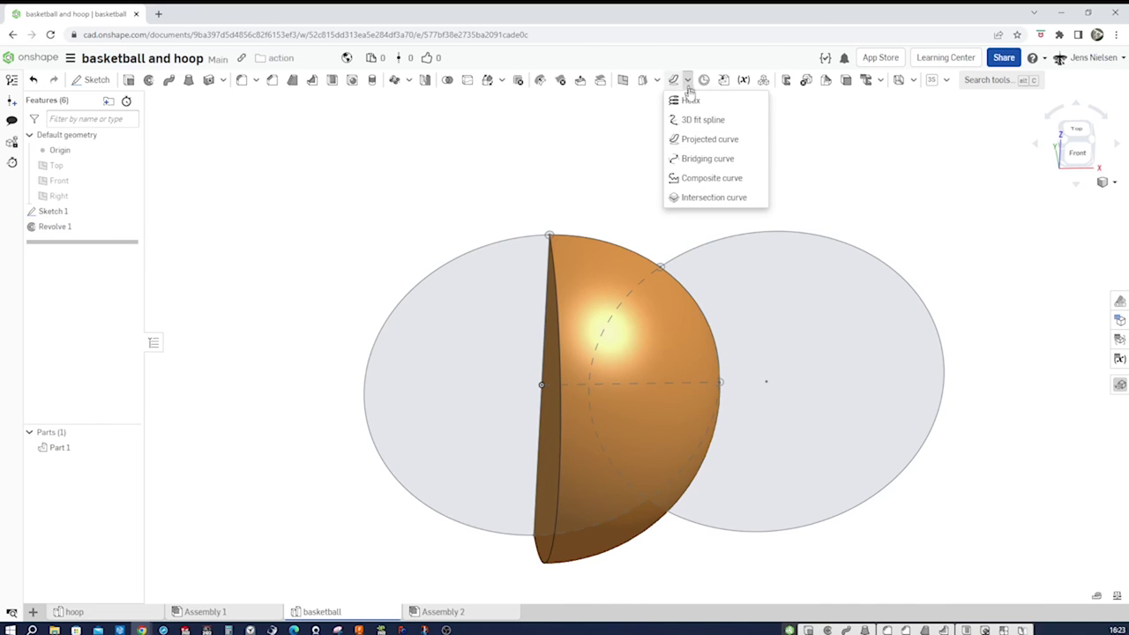
- Project the second large circle and the horizontal line onto the ball's curved face, using the Front plane as direction
{"action": "left_click", "coordinate": [706, 139]}
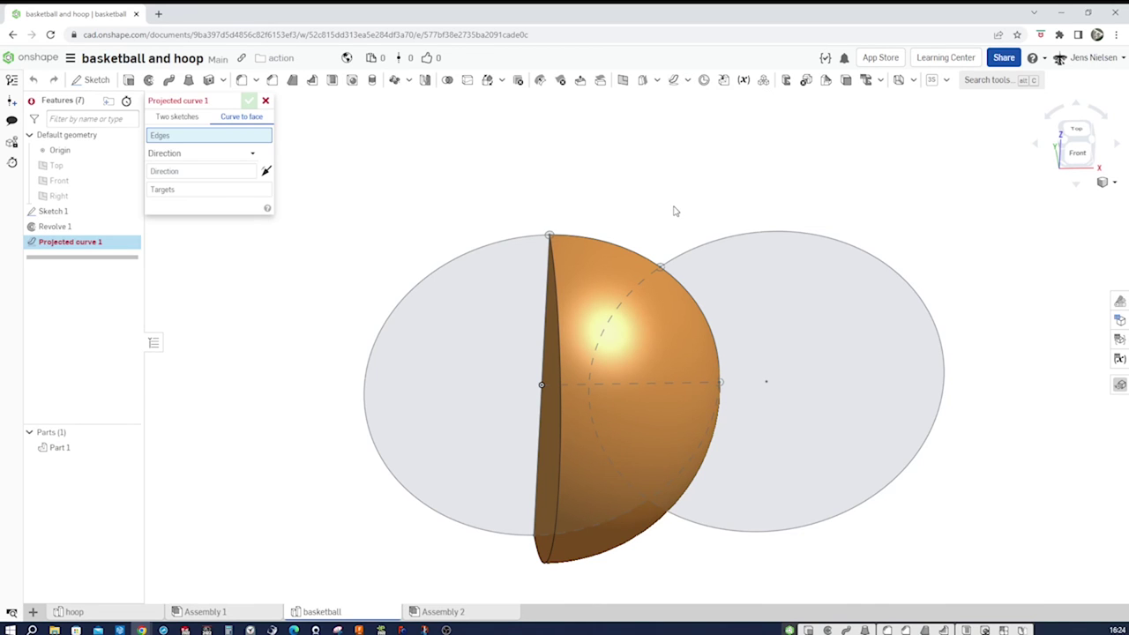
{"action": "left_click", "coordinate": [639, 289]}
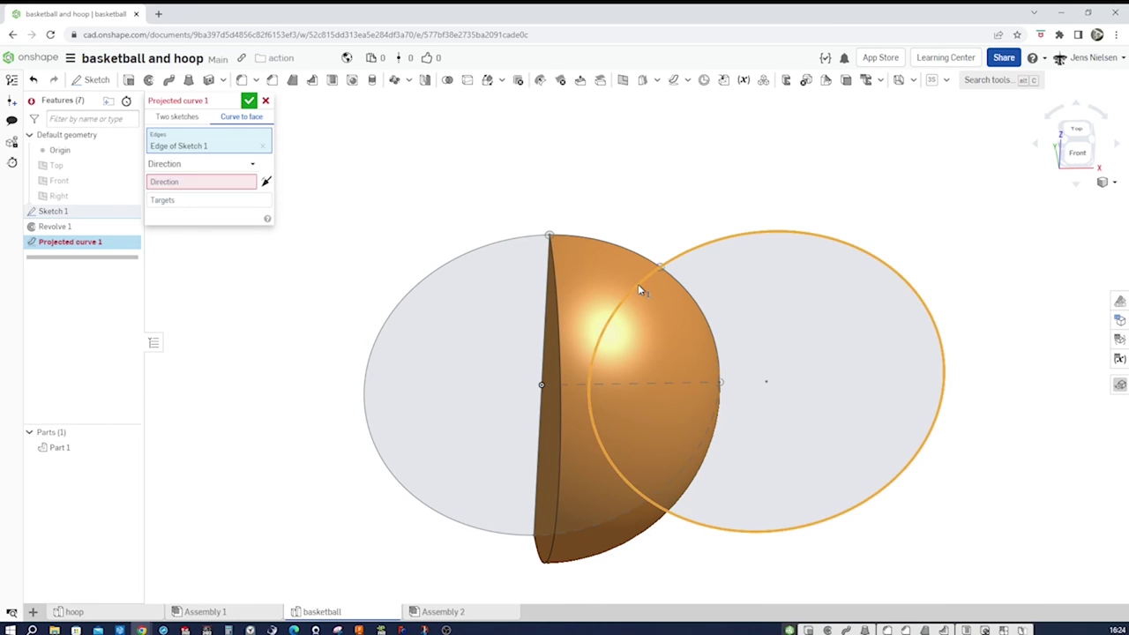
{"action": "left_click", "coordinate": [652, 384]}
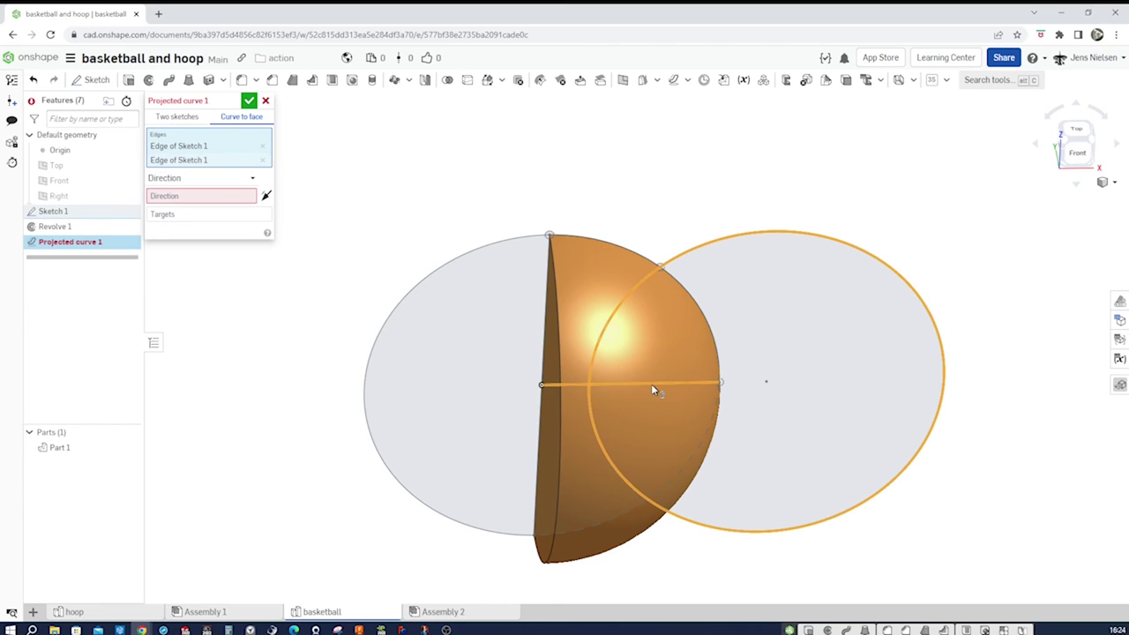
{"action": "left_click", "coordinate": [231, 200]}
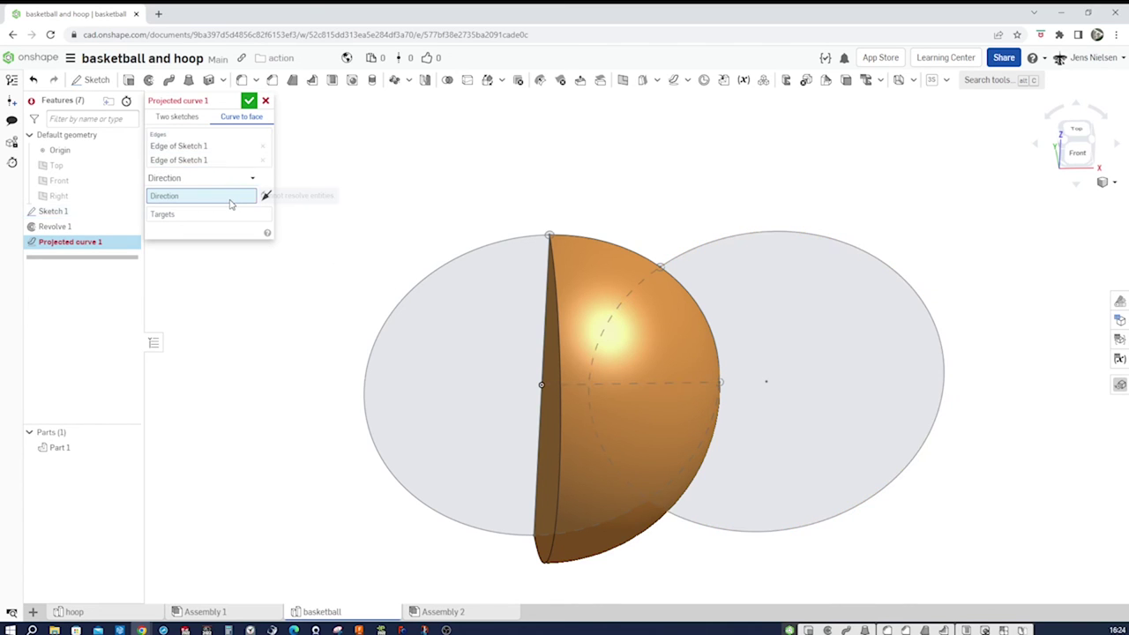
{"action": "left_click", "coordinate": [73, 185]}
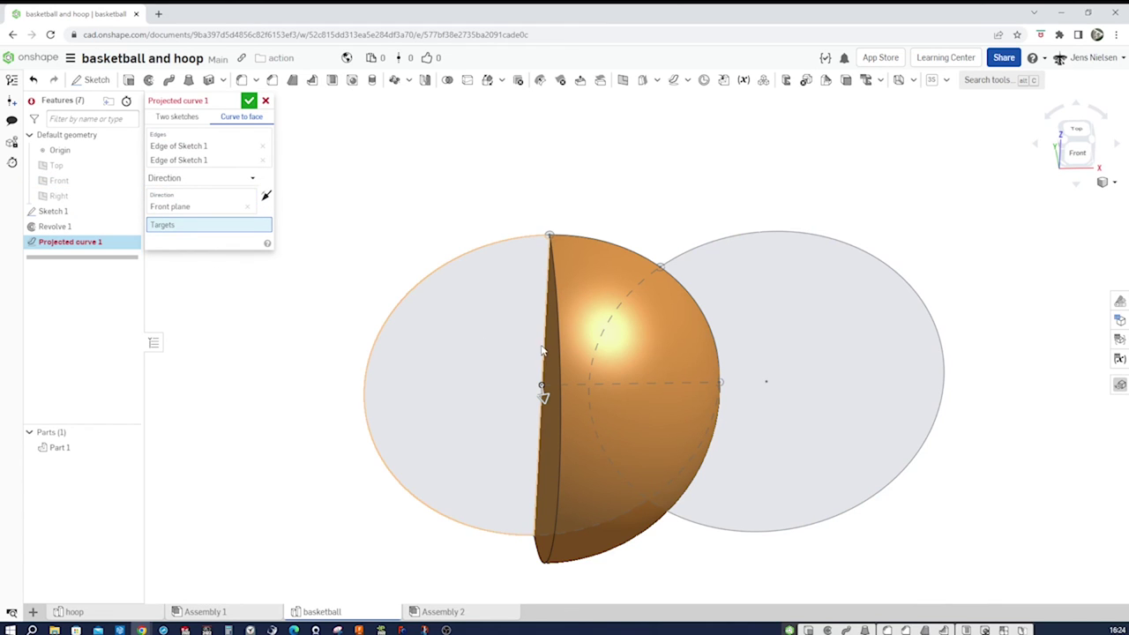
{"action": "left_click", "coordinate": [582, 340]}
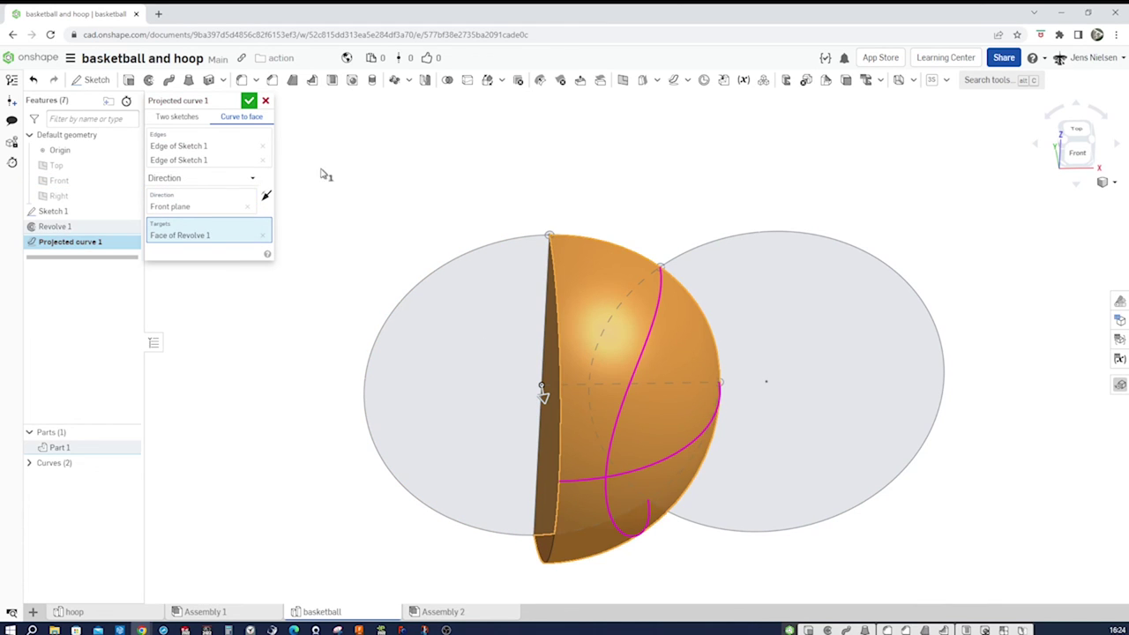
{"action": "left_click", "coordinate": [249, 102]}
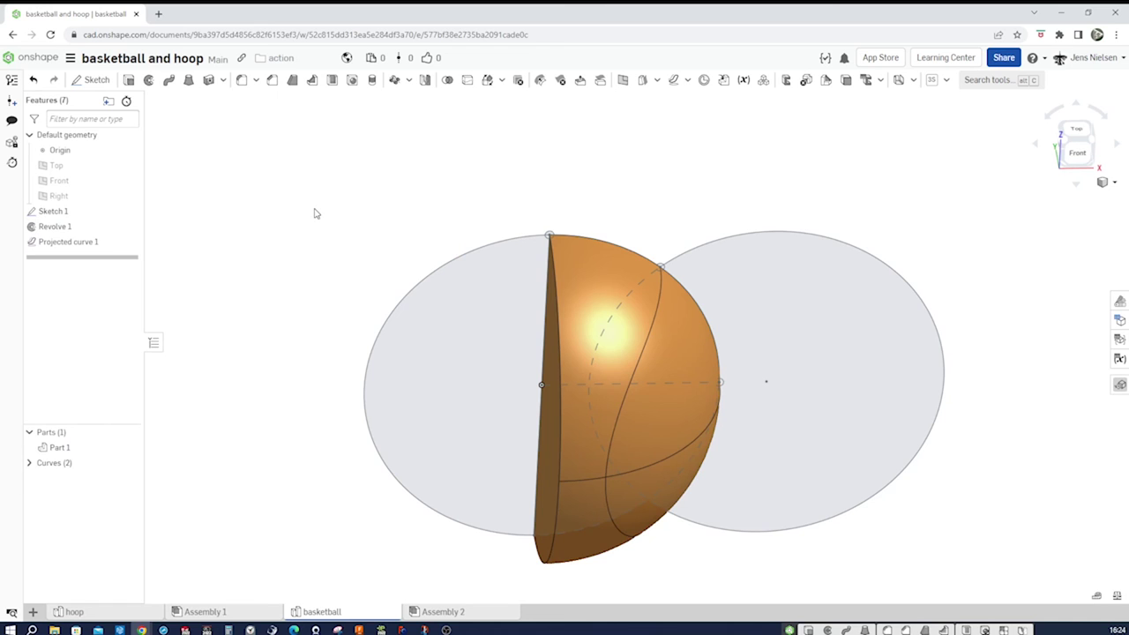
- Start a solid Sweep set to Remove and select the top small circle's portion inside the ball as profile
{"action": "key", "text": "Left"}
{"action": "key", "text": "Left"}
{"action": "key", "text": "Left"}
{"action": "key", "text": "Left"}
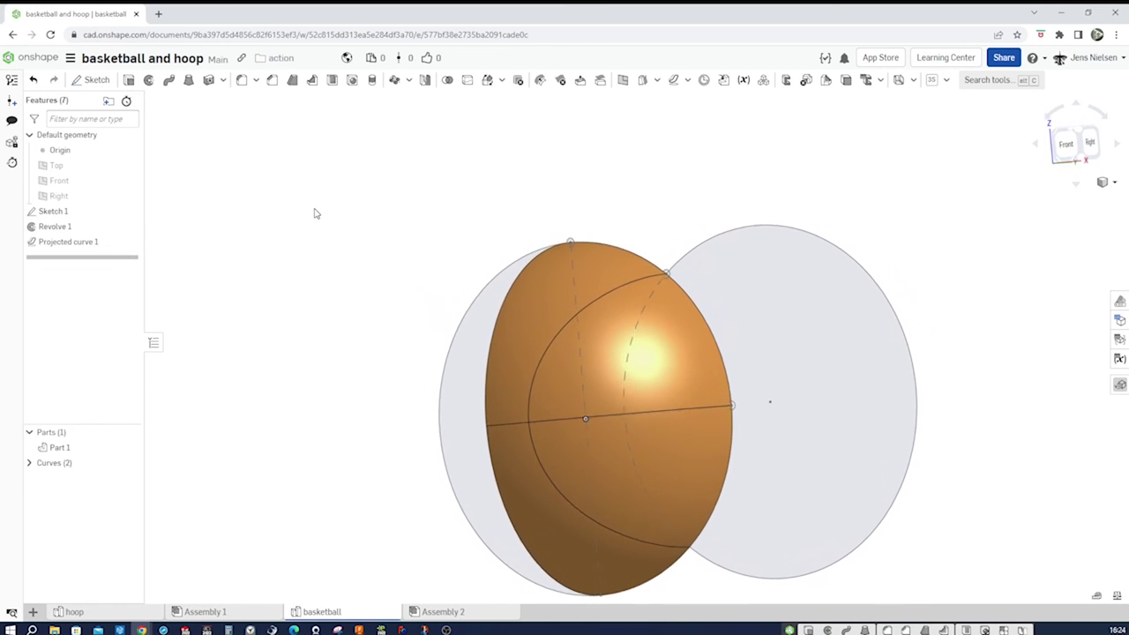
{"action": "key", "text": "Right"}
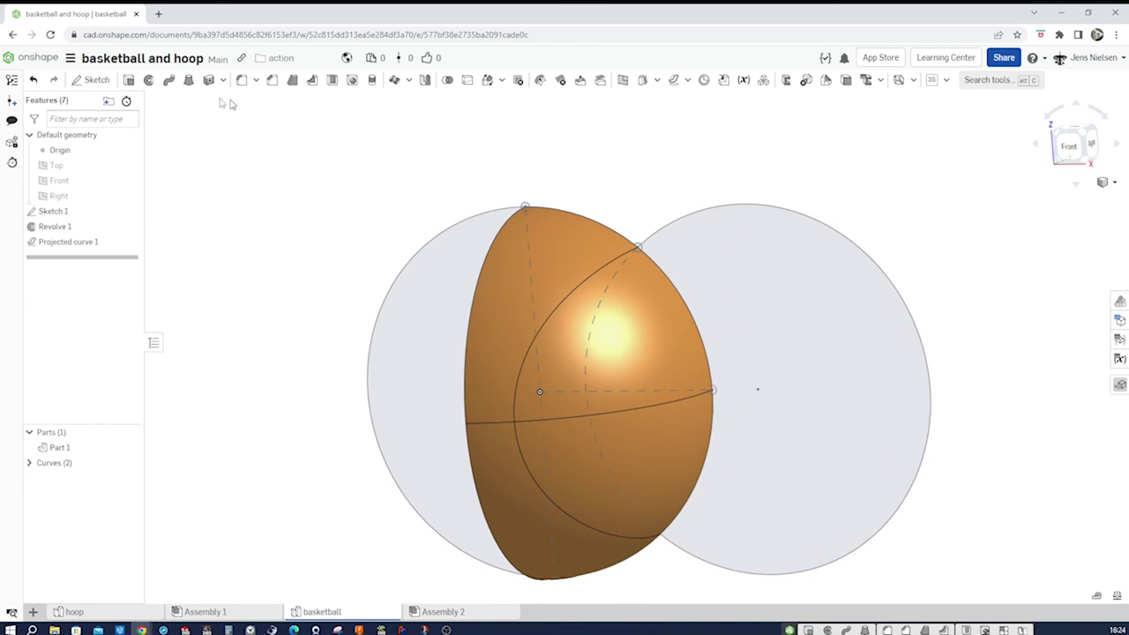
{"action": "left_click", "coordinate": [168, 80]}
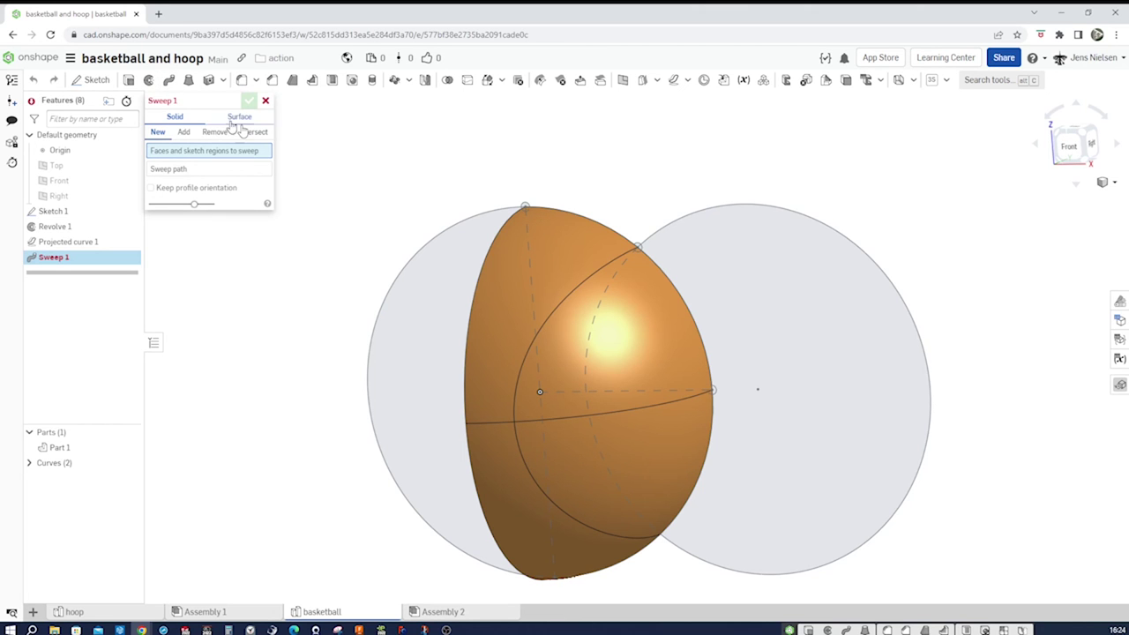
{"action": "left_click", "coordinate": [215, 132]}
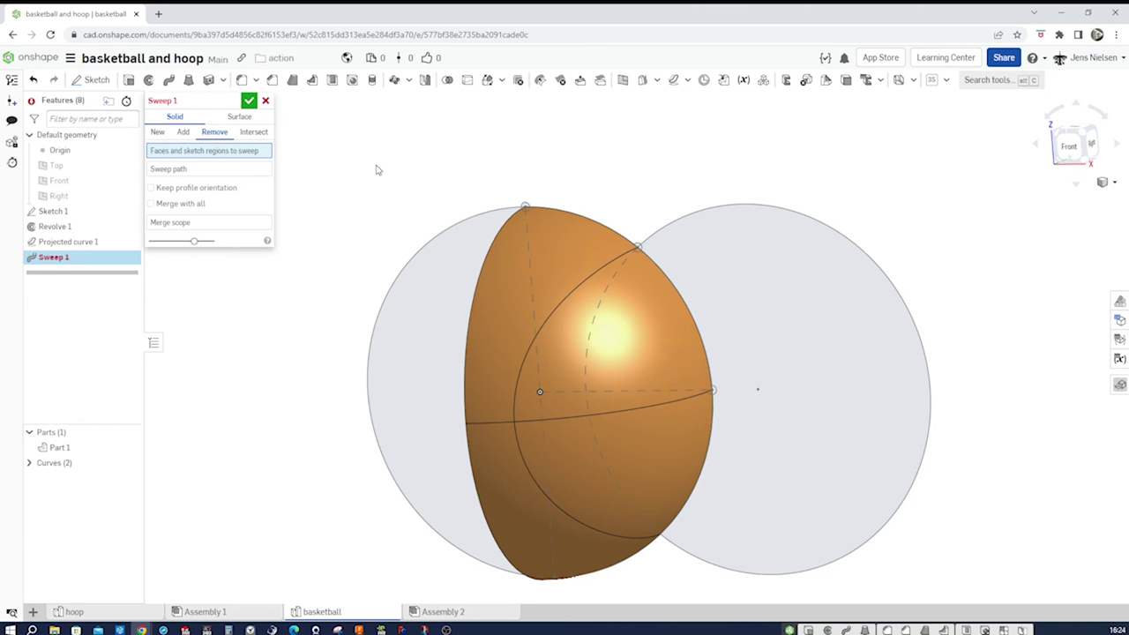
{"action": "scroll", "coordinate": [380, 165], "scroll_direction": "up", "scroll_amount": 6}
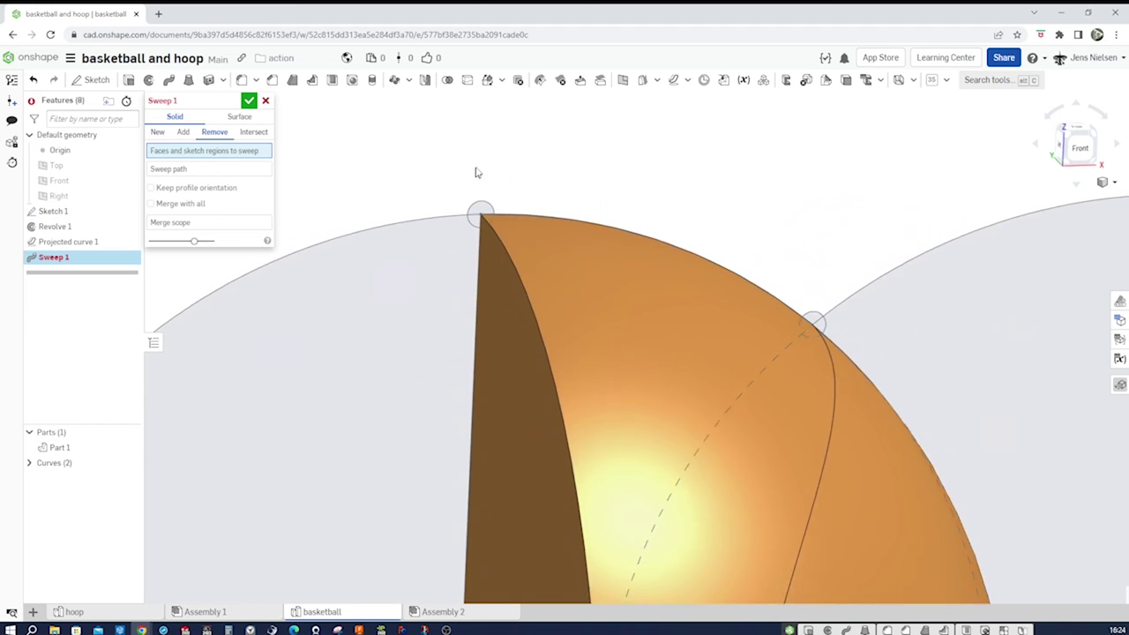
{"action": "mouse_move", "coordinate": [476, 173]}
{"action": "right_mouse_down"}
{"action": "mouse_move", "coordinate": [497, 169]}
{"action": "mouse_move", "coordinate": [509, 237]}
{"action": "mouse_move", "coordinate": [488, 292]}
{"action": "mouse_move", "coordinate": [487, 447]}
{"action": "mouse_move", "coordinate": [502, 444]}
{"action": "mouse_move", "coordinate": [499, 479]}
{"action": "right_mouse_up"}
{"action": "left_click", "coordinate": [499, 481]}
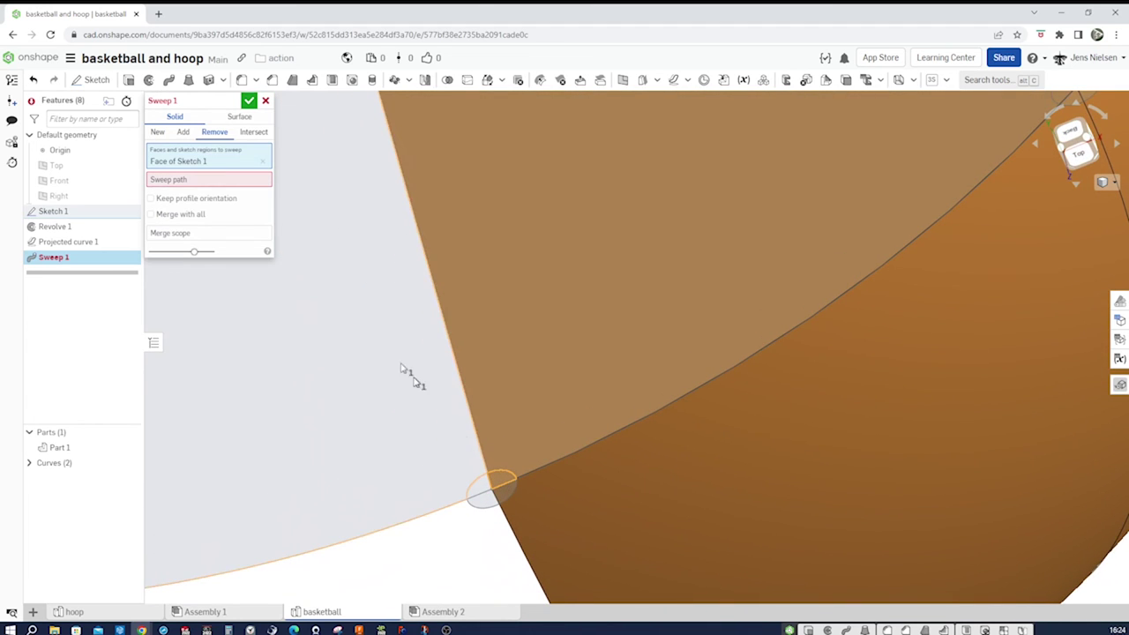
- Cut the groove by sweeping the profile along the curved outer edge of the wedge's flat revolved end face
{"action": "left_click", "coordinate": [223, 180]}
{"action": "right_click_drag", "start_coordinate": [397, 350], "coordinate": [509, 316]}
{"action": "left_click", "coordinate": [509, 317]}
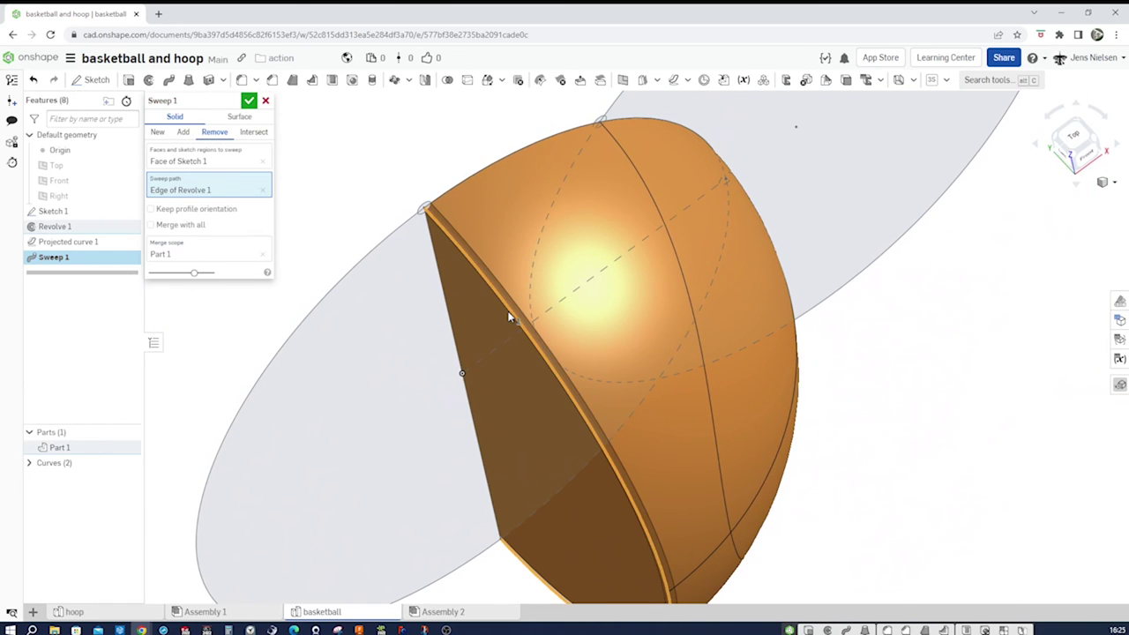
{"action": "left_click", "coordinate": [249, 100]}
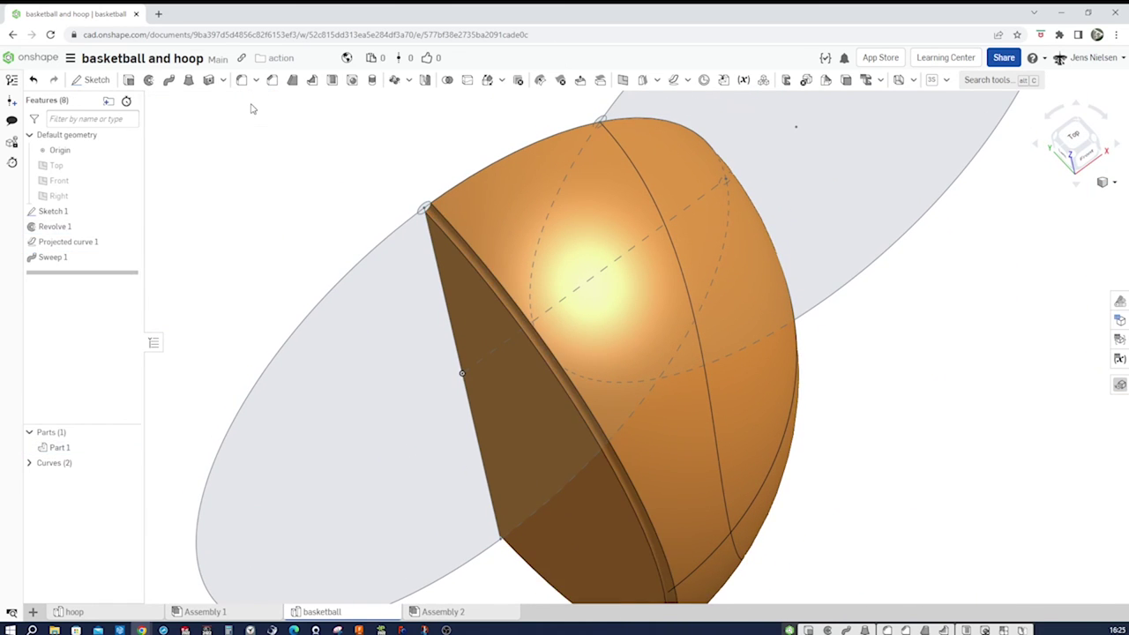
- Start another Sweep and select both regions inside the ball of the small circle at the horizontal line's end
{"action": "right_click_drag", "start_coordinate": [309, 157], "coordinate": [342, 154]}
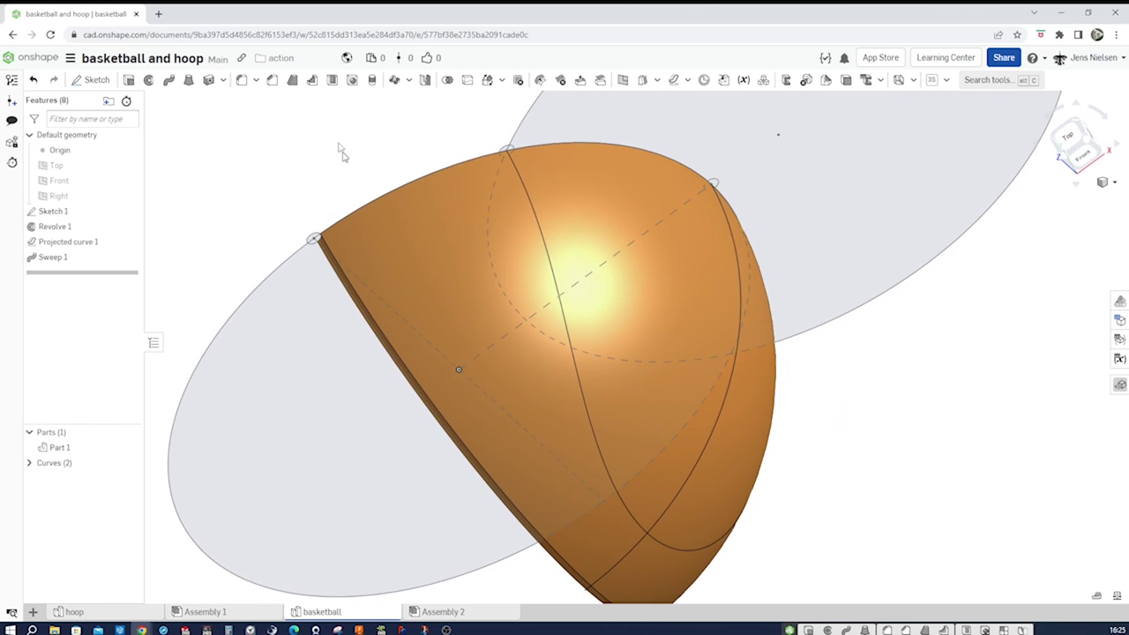
{"action": "left_click", "coordinate": [169, 79]}
{"action": "right_click_drag", "start_coordinate": [379, 150], "coordinate": [764, 268]}
{"action": "scroll", "coordinate": [731, 245], "scroll_direction": "up", "scroll_amount": 4}
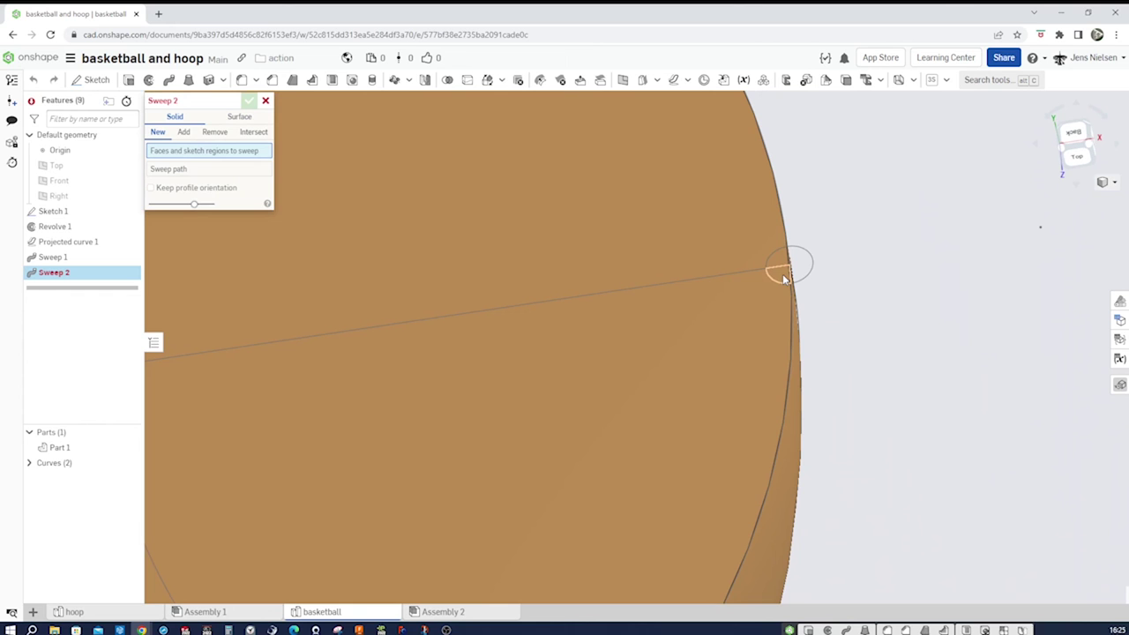
{"action": "left_click", "coordinate": [782, 273]}
{"action": "left_click", "coordinate": [781, 266]}
{"action": "mouse_move", "coordinate": [782, 266]}
{"action": "right_mouse_down"}
{"action": "mouse_move", "coordinate": [700, 369]}
{"action": "mouse_move", "coordinate": [661, 350]}
{"action": "mouse_move", "coordinate": [625, 355]}
{"action": "right_mouse_up"}
{"action": "scroll", "coordinate": [745, 313], "scroll_direction": "down", "scroll_amount": 4}
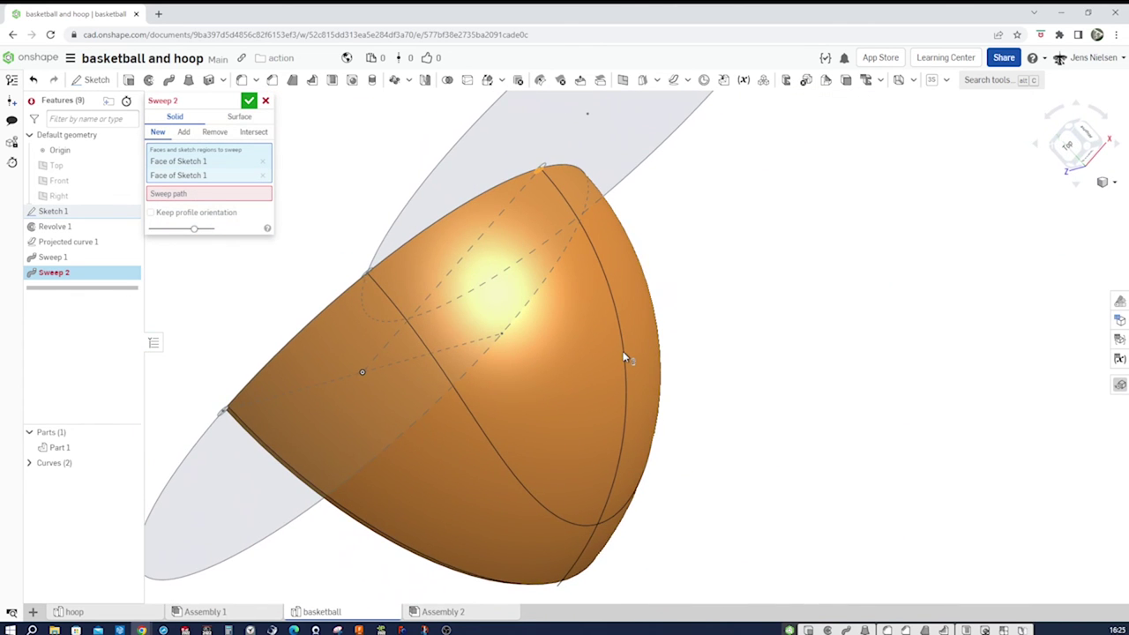
- Sweep the regions as a Remove cut along the projected horizontal line's curve, finish the feature and hide Sketch 1
{"action": "left_click", "coordinate": [258, 203]}
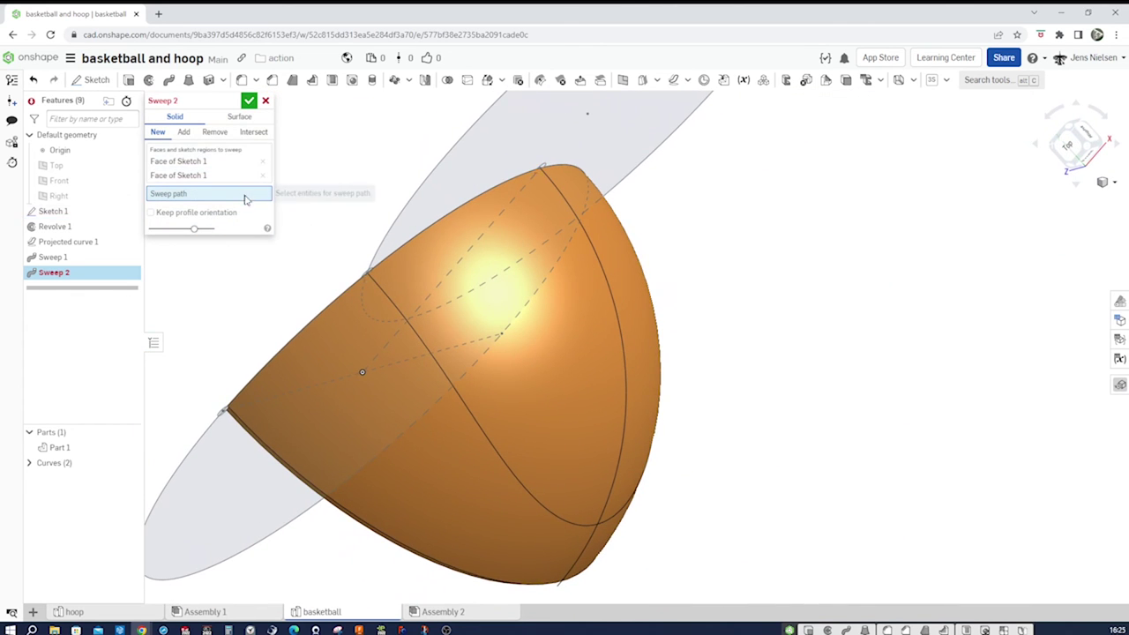
{"action": "left_click", "coordinate": [625, 348]}
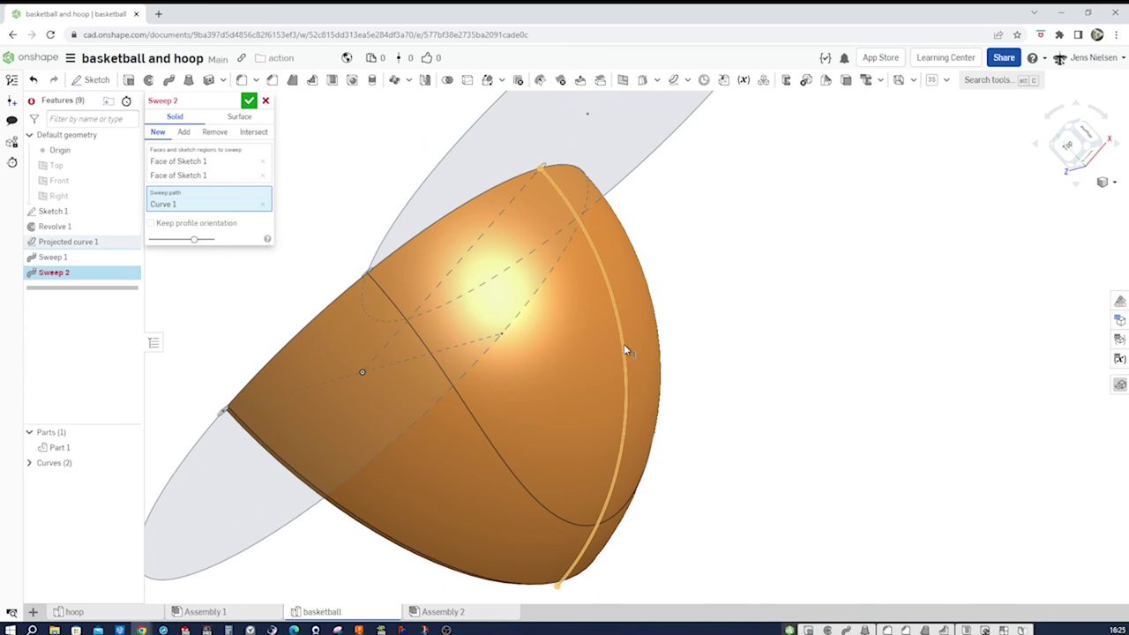
{"action": "left_click", "coordinate": [208, 132]}
{"action": "left_click", "coordinate": [249, 101]}
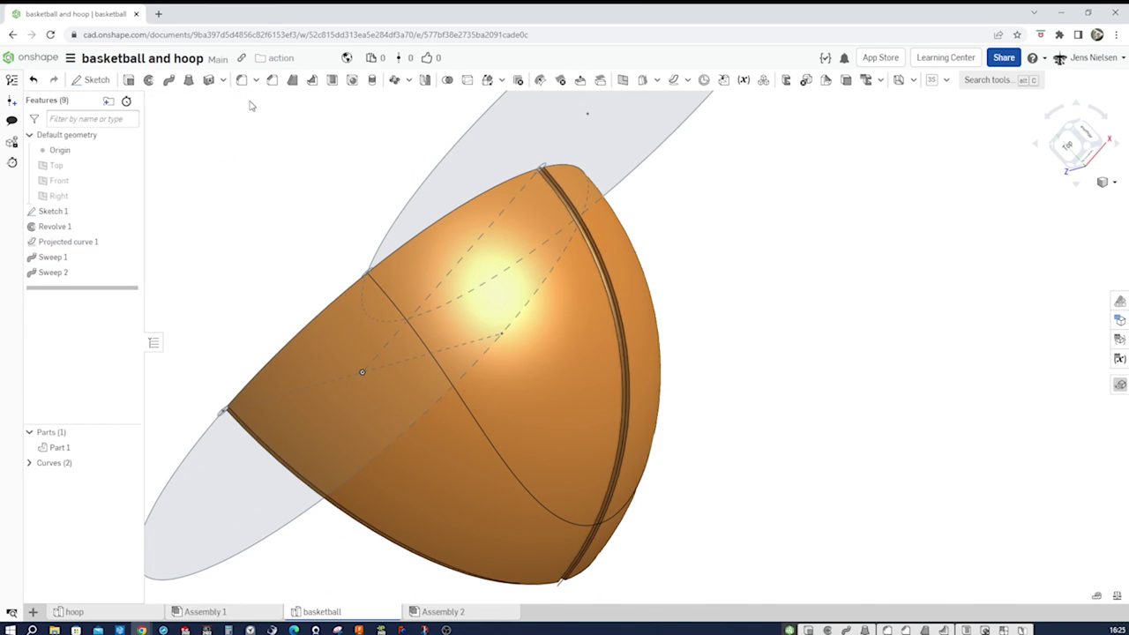
{"action": "key", "text": "shift+7"}
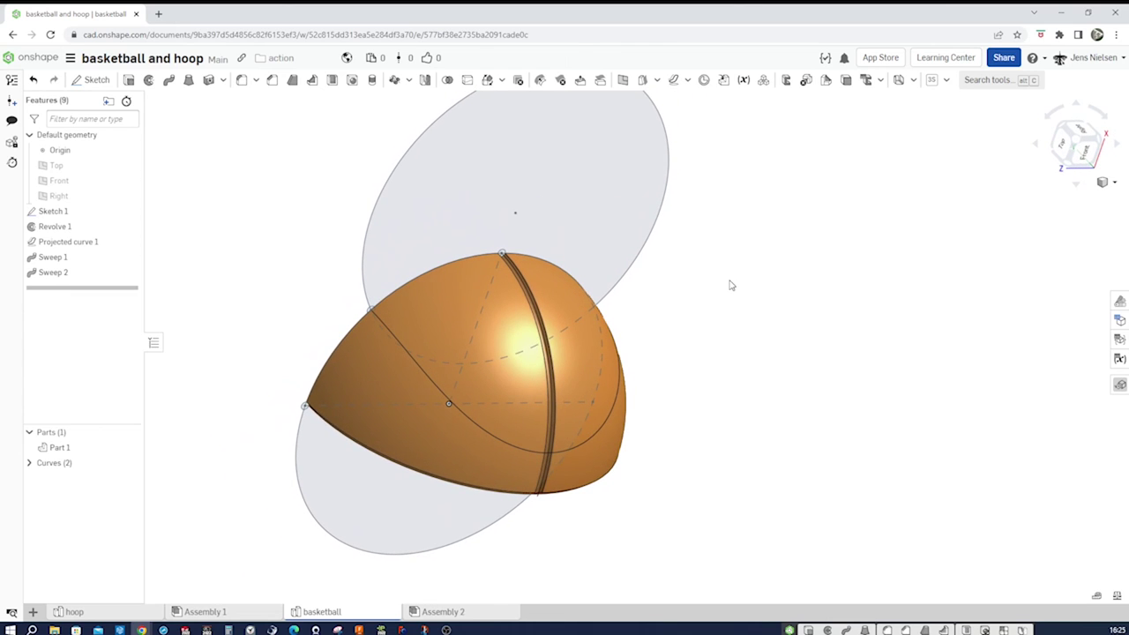
{"action": "left_click", "coordinate": [129, 211]}
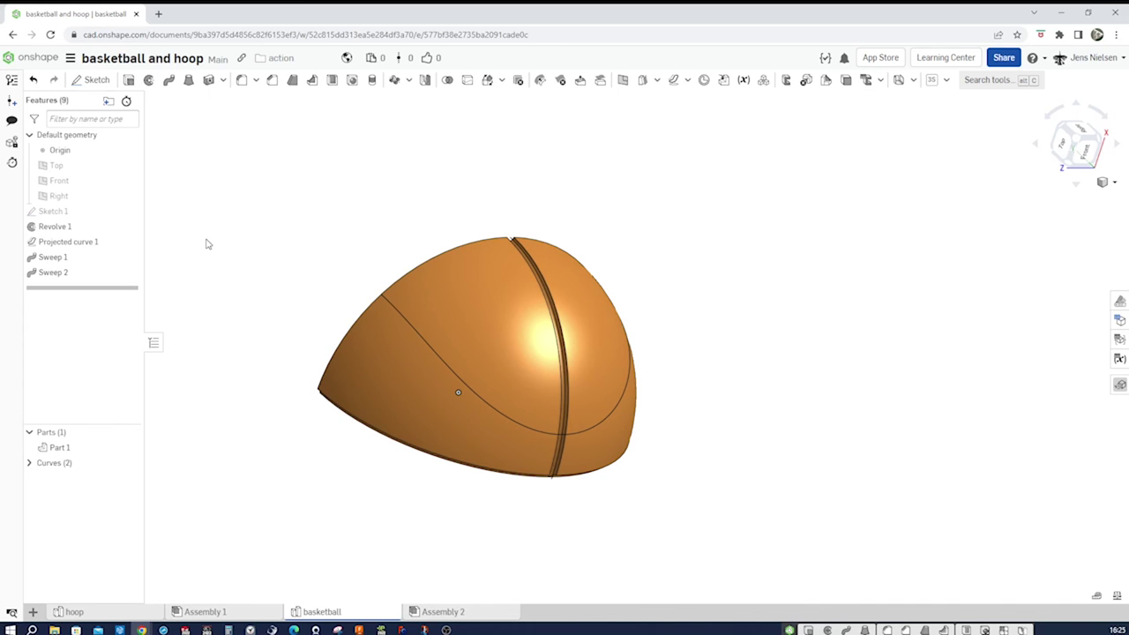
- Create a Curve point plane at the end vertex of the projected curve on the ball wedge, using that curve's edge
{"action": "key", "text": "s"}
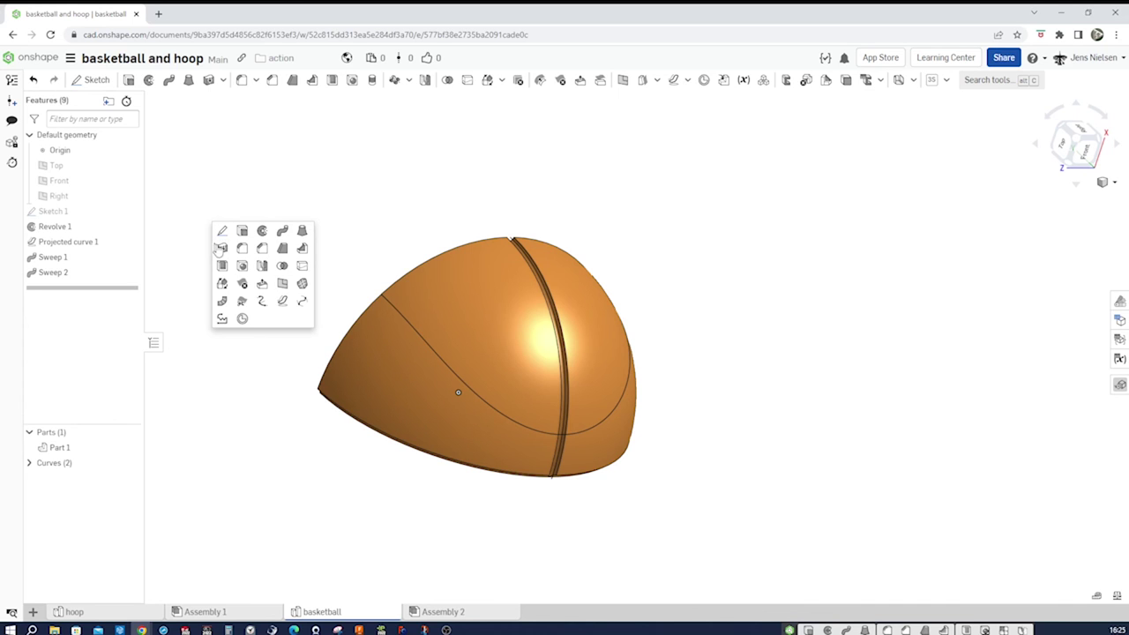
{"action": "left_click", "coordinate": [282, 286]}
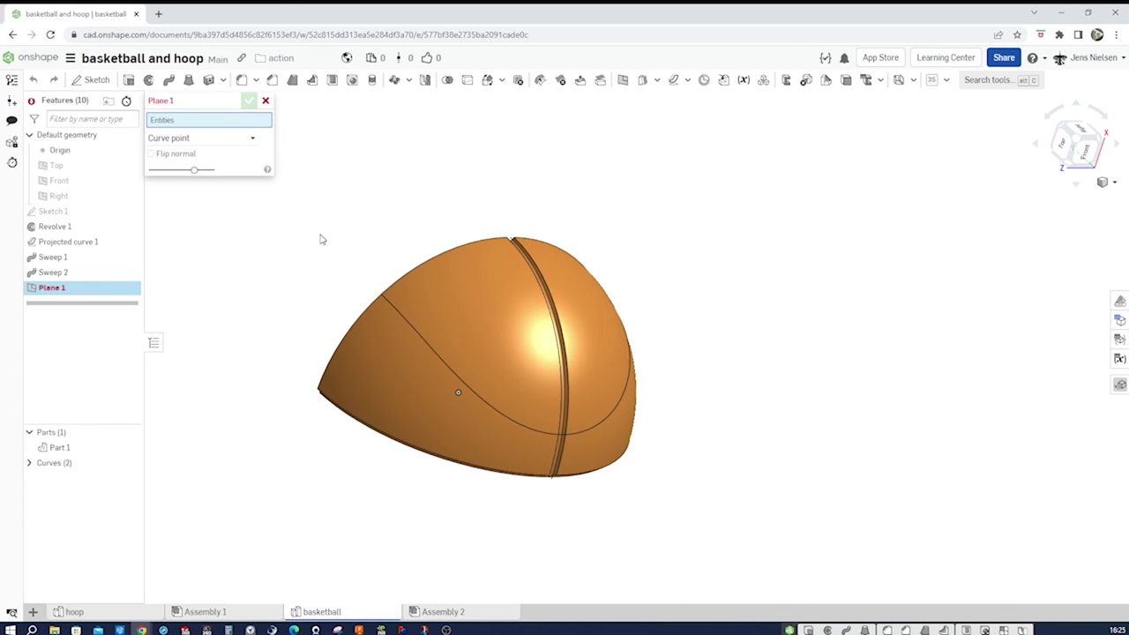
{"action": "scroll", "coordinate": [347, 269], "scroll_direction": "up", "scroll_amount": 10}
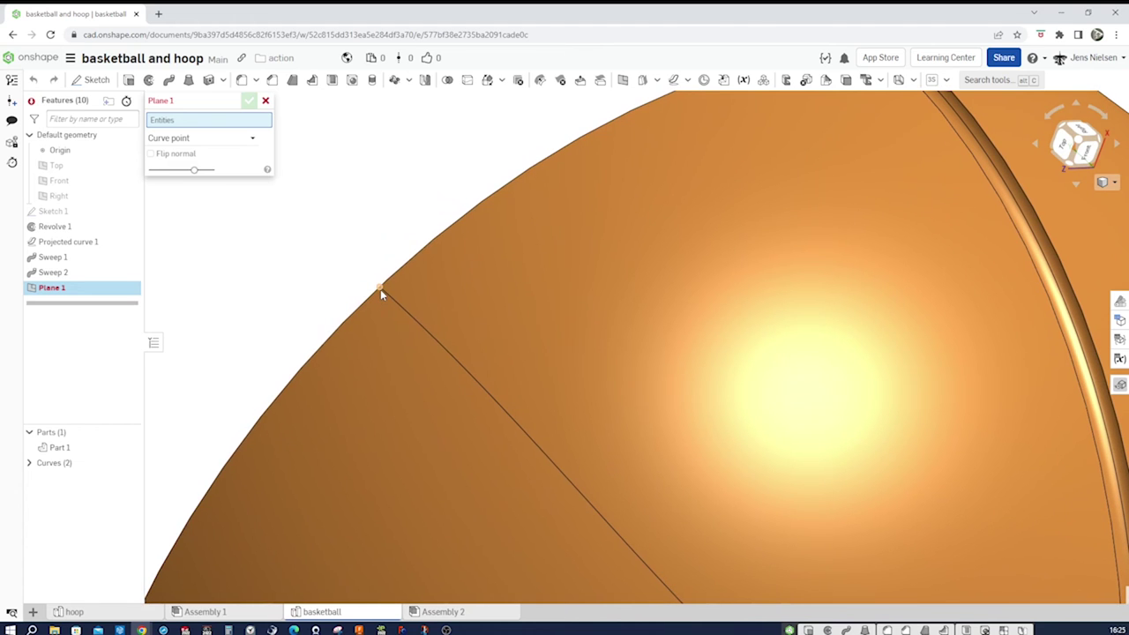
{"action": "left_click", "coordinate": [380, 289]}
{"action": "left_click", "coordinate": [388, 296]}
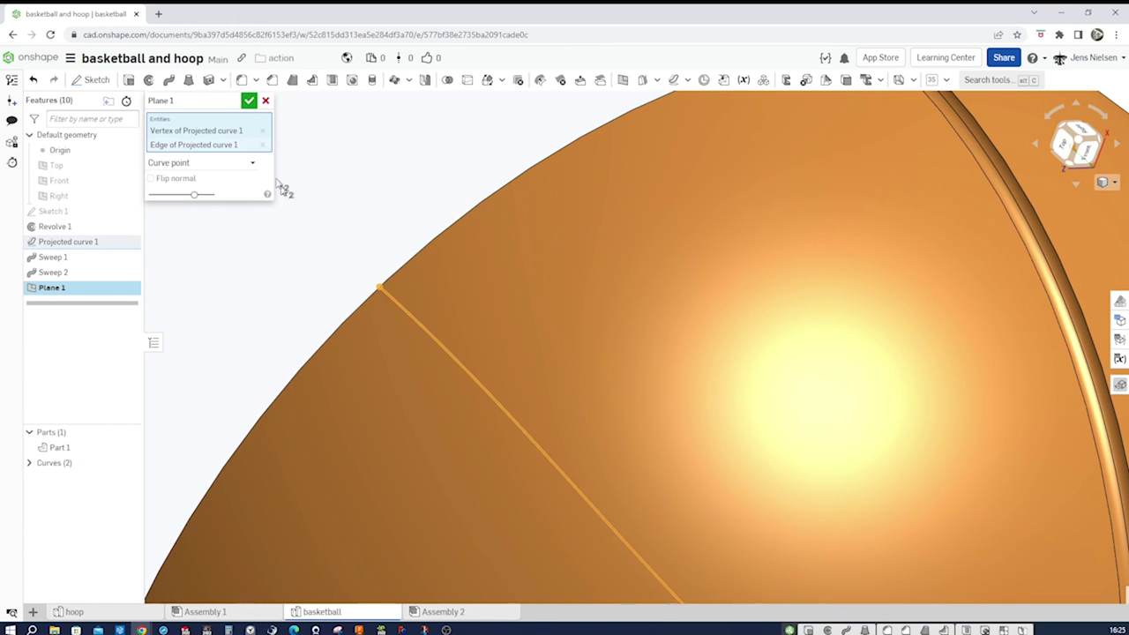
{"action": "left_click", "coordinate": [250, 102]}
- Start a sketch on Plane 1 and draw a circle about 22 mm in diameter centred on the projected curve's end point
{"action": "scroll", "coordinate": [343, 194], "scroll_direction": "down", "scroll_amount": 10}
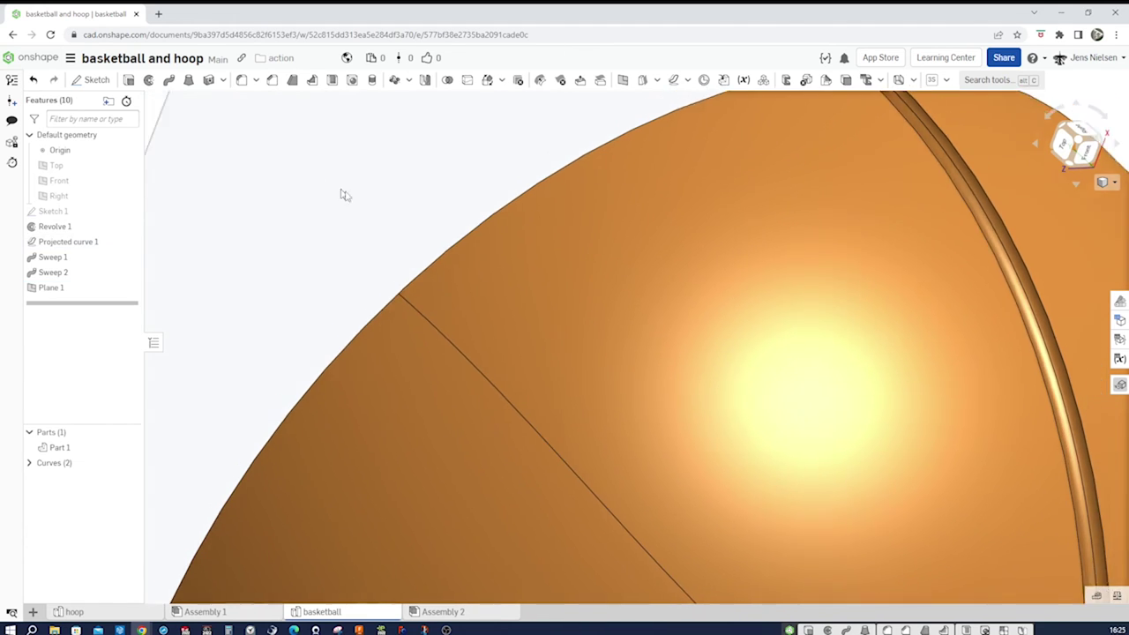
{"action": "key", "text": "s"}
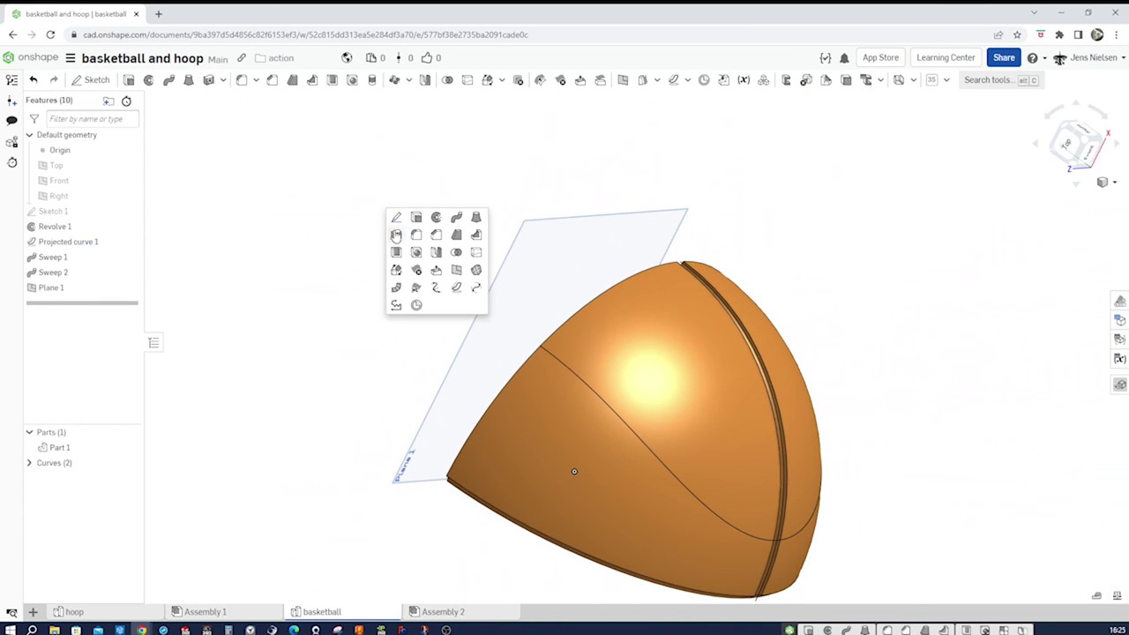
{"action": "left_click", "coordinate": [396, 218]}
{"action": "left_click", "coordinate": [506, 262]}
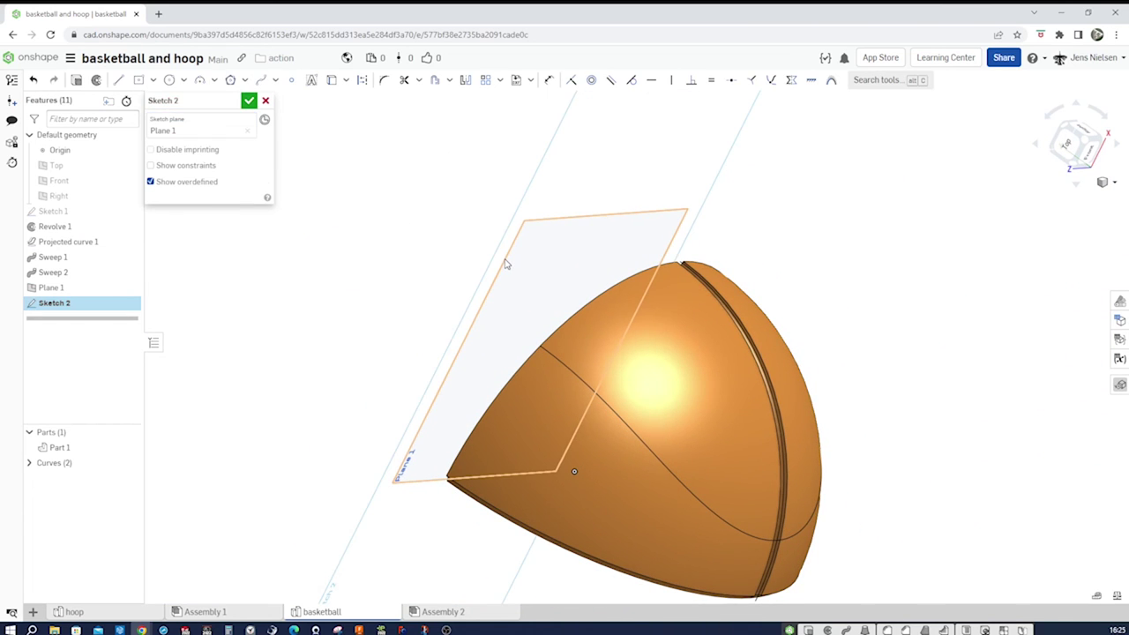
{"action": "key", "text": "s"}
{"action": "left_click", "coordinate": [541, 268]}
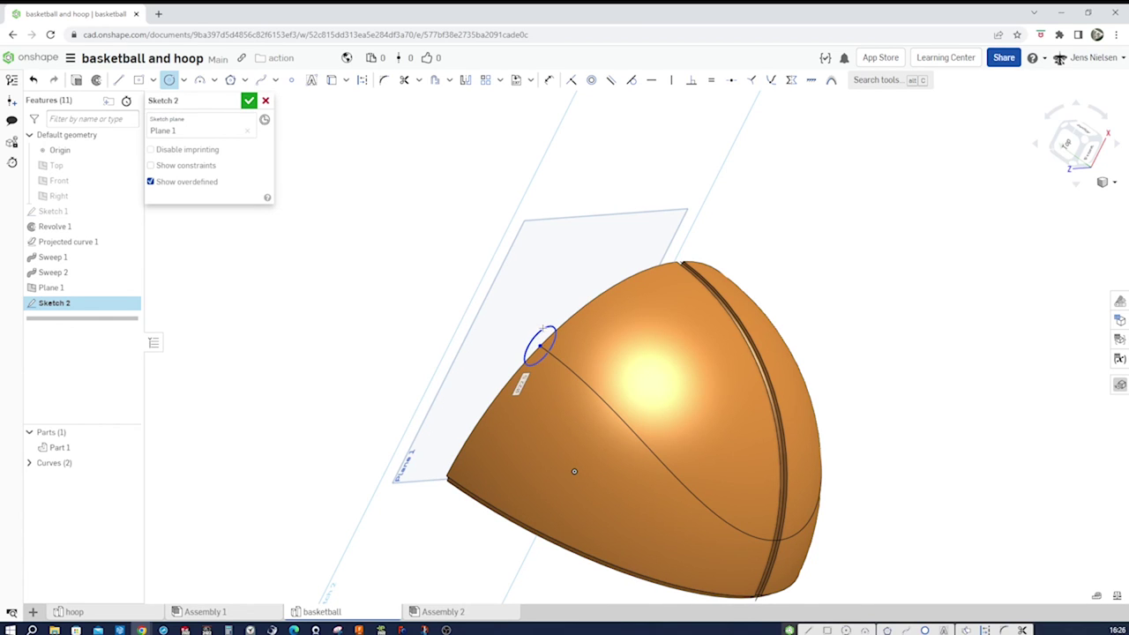
{"action": "key", "text": "Escape"}
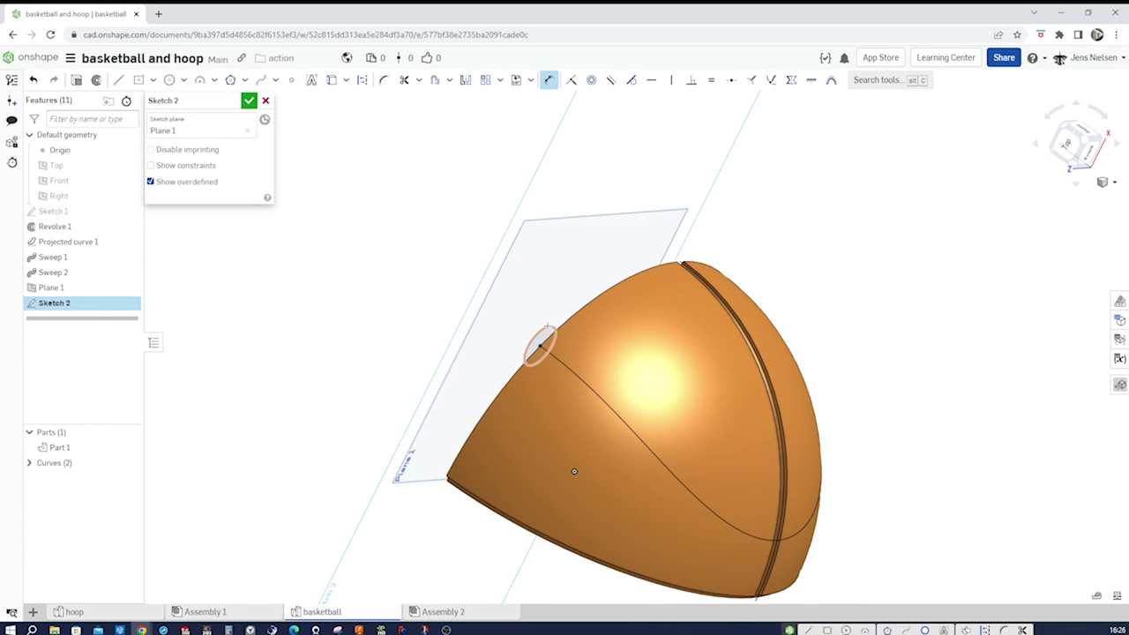
- Set the circle's diameter to 5 mm and finish the sketch
{"action": "left_click", "coordinate": [544, 313]}
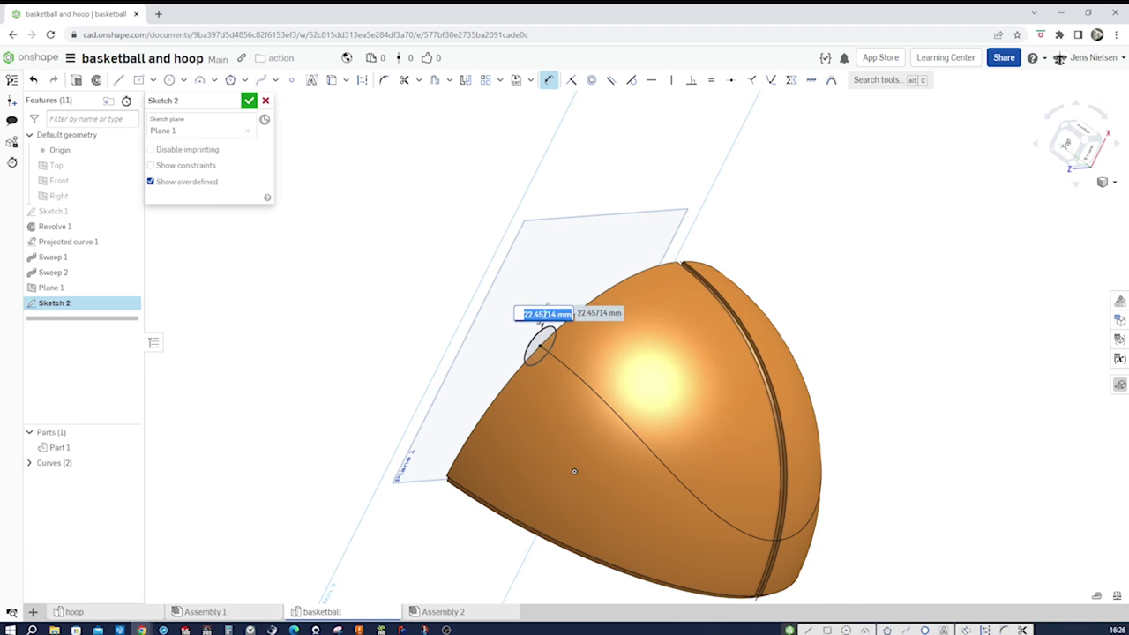
{"action": "type", "text": "5"}
{"action": "key", "text": "Return"}
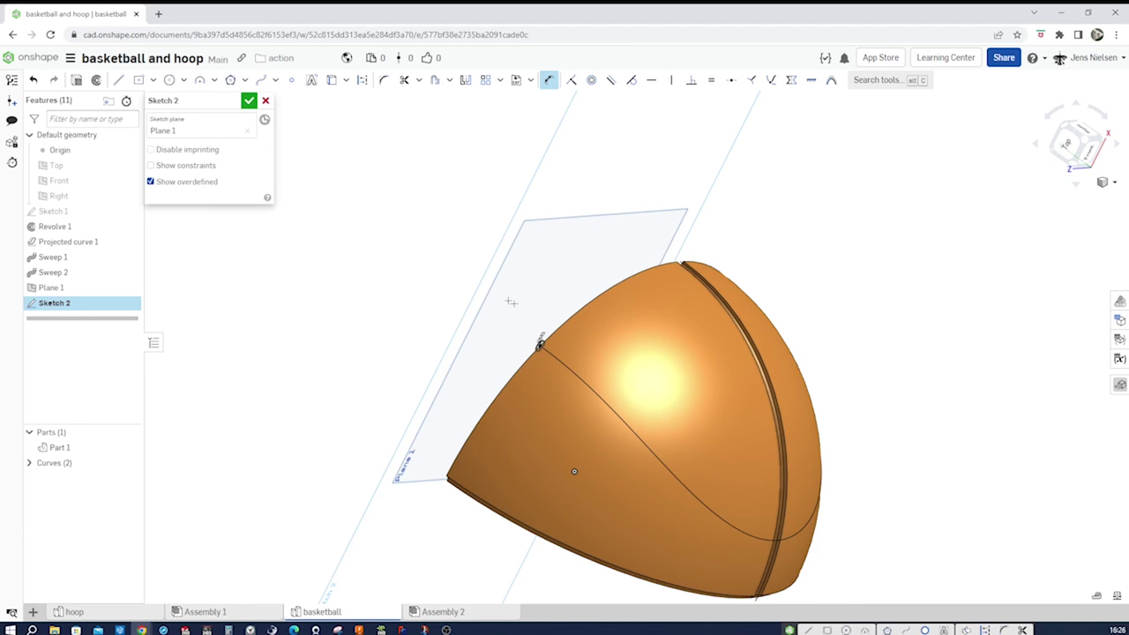
{"action": "left_click", "coordinate": [249, 101]}
- Cut the curved groove with a Remove sweep of Sketch 2 along the remaining projected curve, and hide Plane 1
{"action": "left_click", "coordinate": [167, 81]}
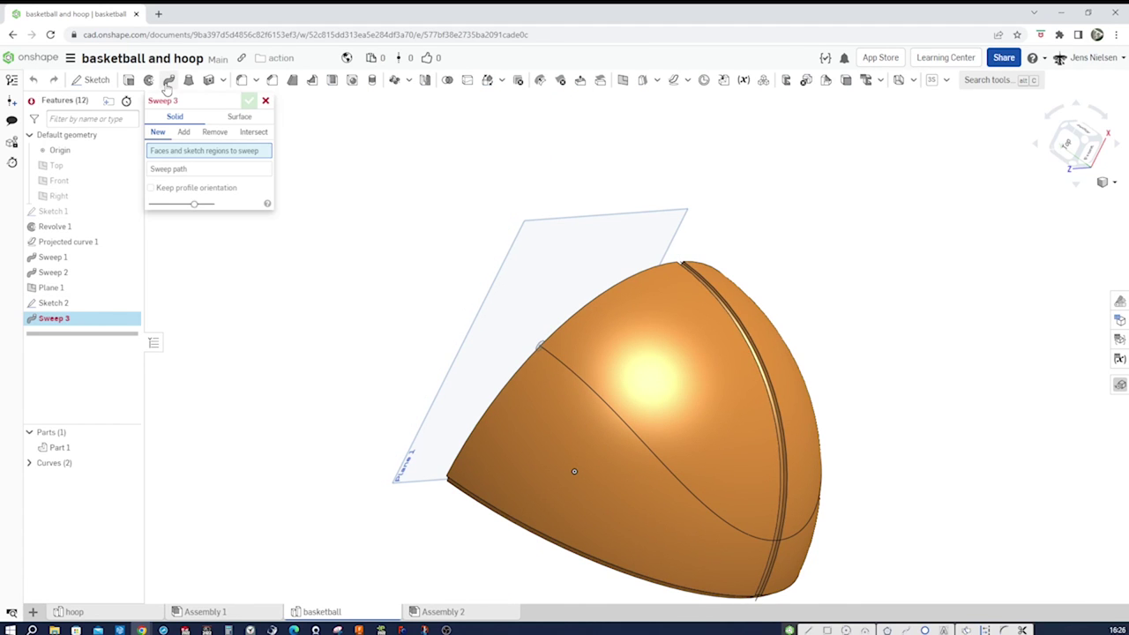
{"action": "left_click", "coordinate": [214, 132]}
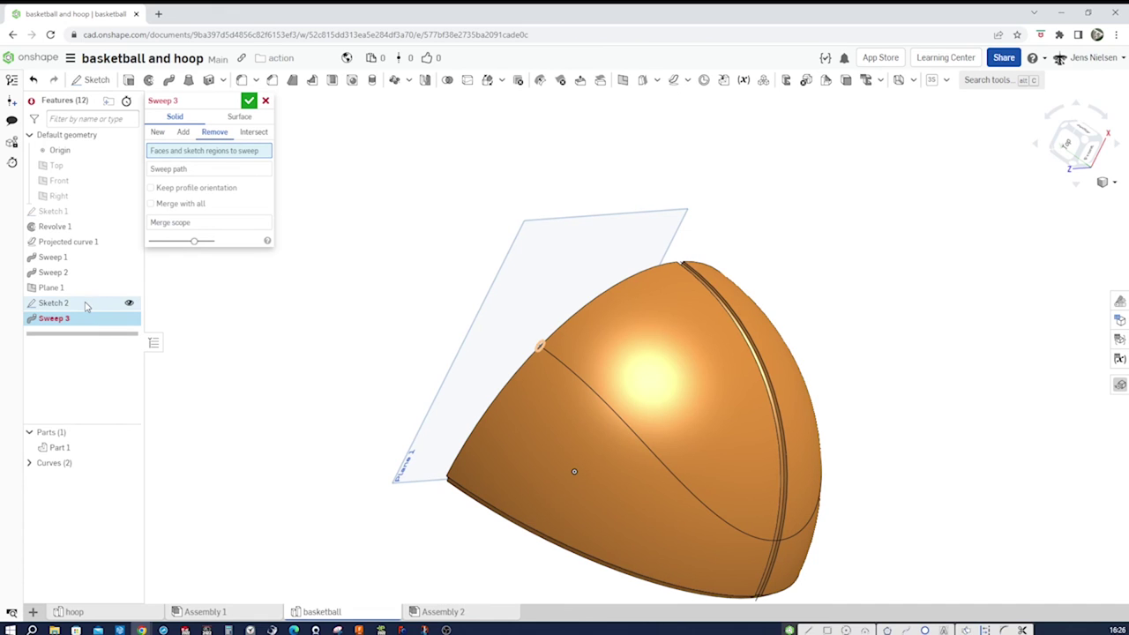
{"action": "left_click", "coordinate": [87, 303]}
{"action": "left_click", "coordinate": [208, 182]}
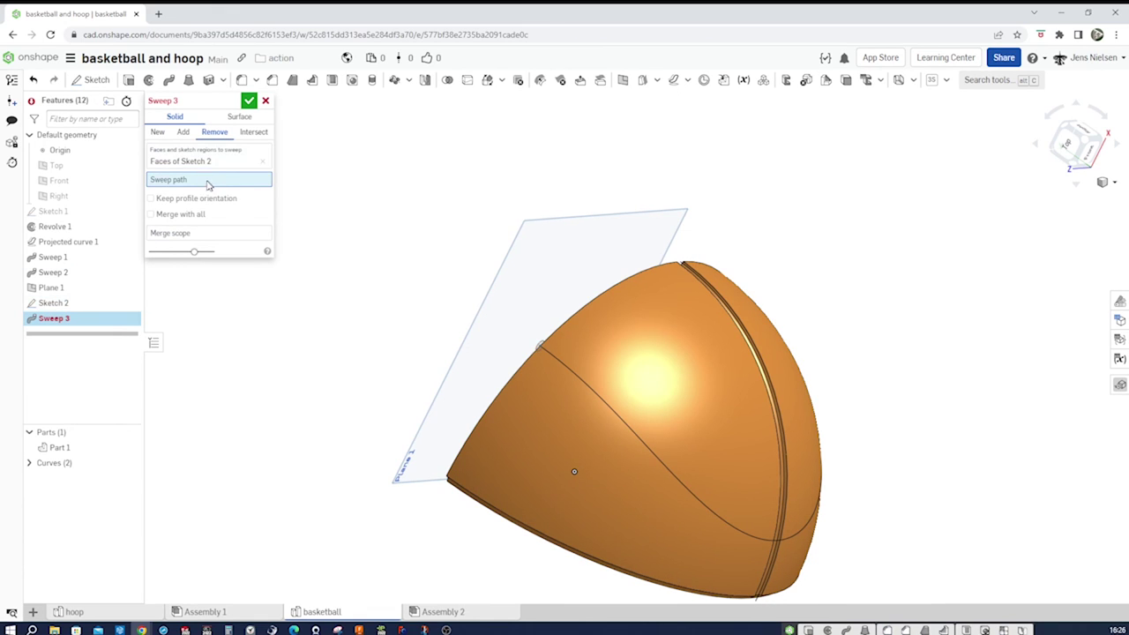
{"action": "left_click", "coordinate": [567, 369]}
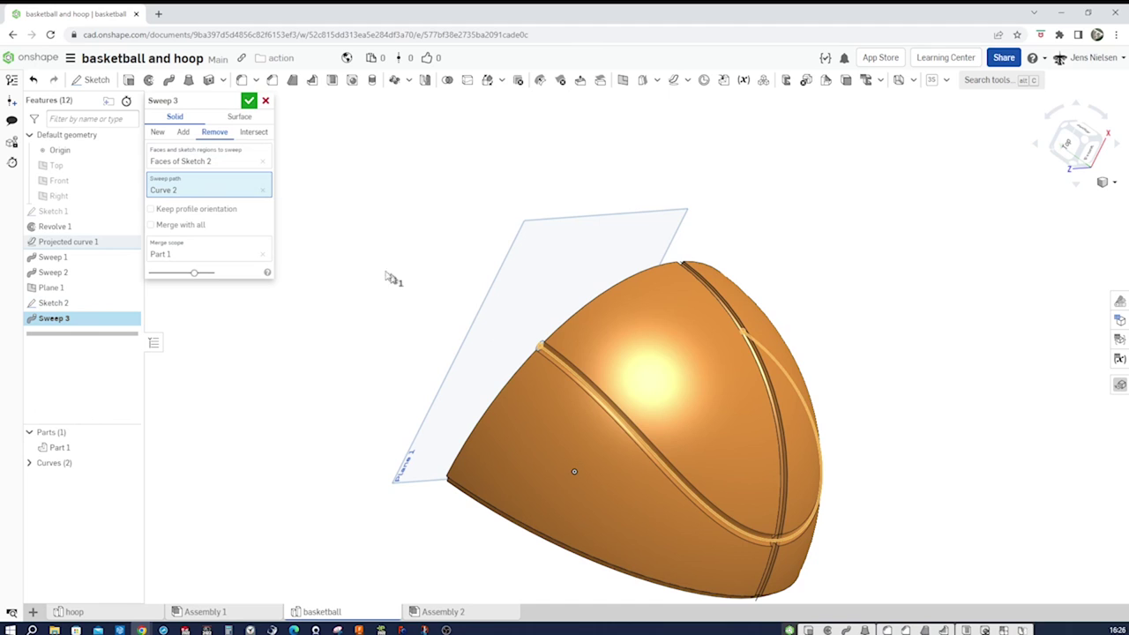
{"action": "left_click", "coordinate": [249, 101]}
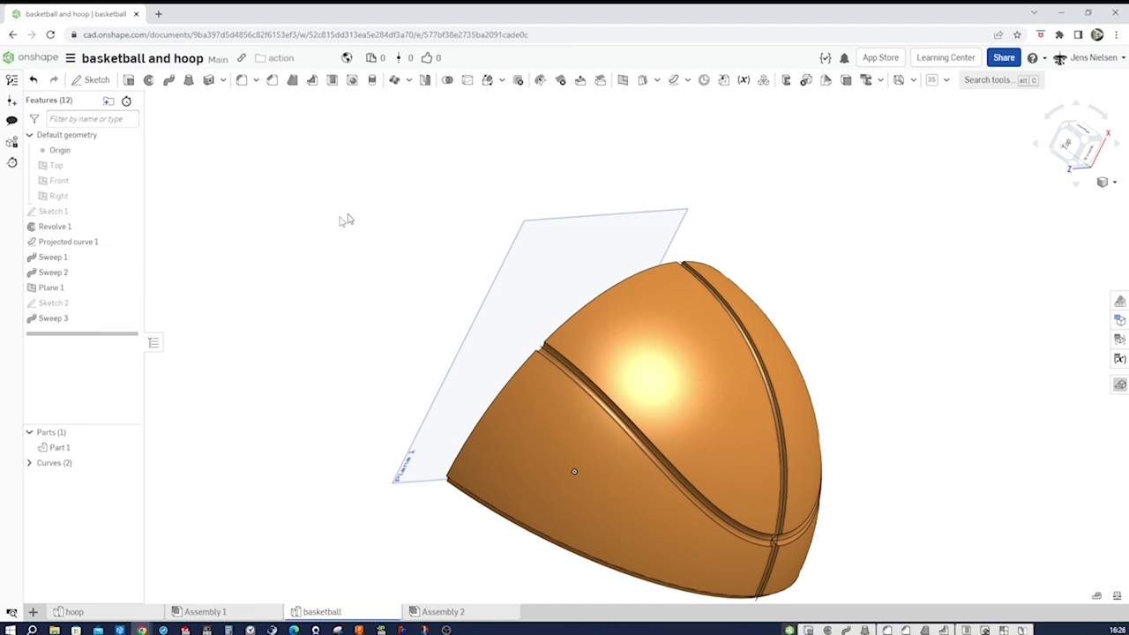
{"action": "left_click", "coordinate": [129, 288]}
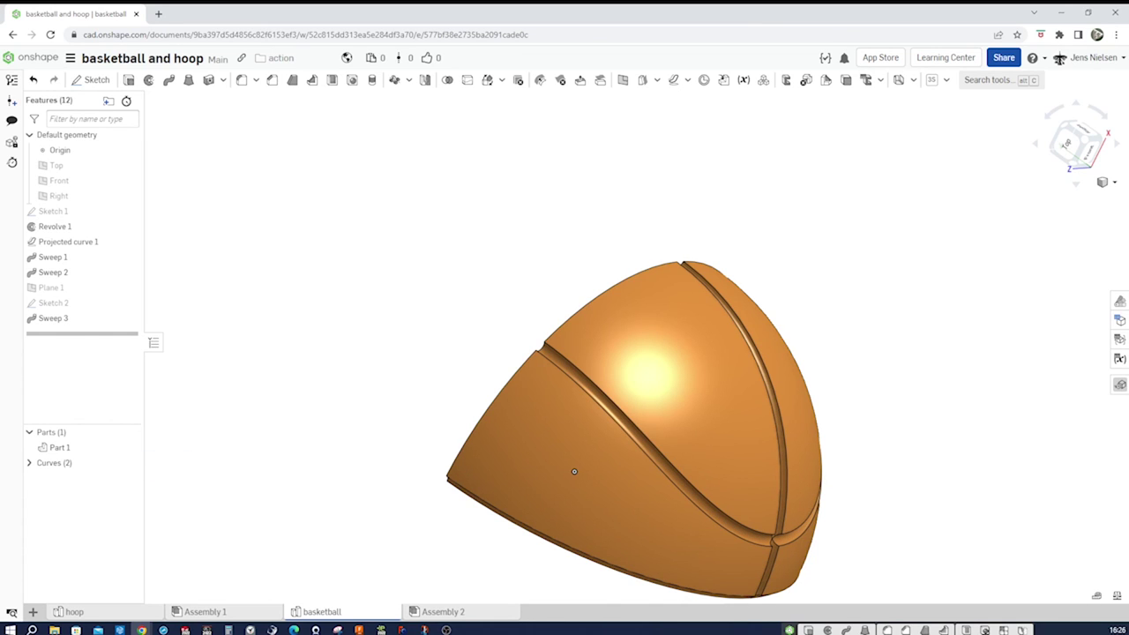
- Mirror Part 1 with the Add option about the wedge's flat face bordered by the Sweep 1 groove to form a half ball
{"action": "left_click", "coordinate": [424, 81]}
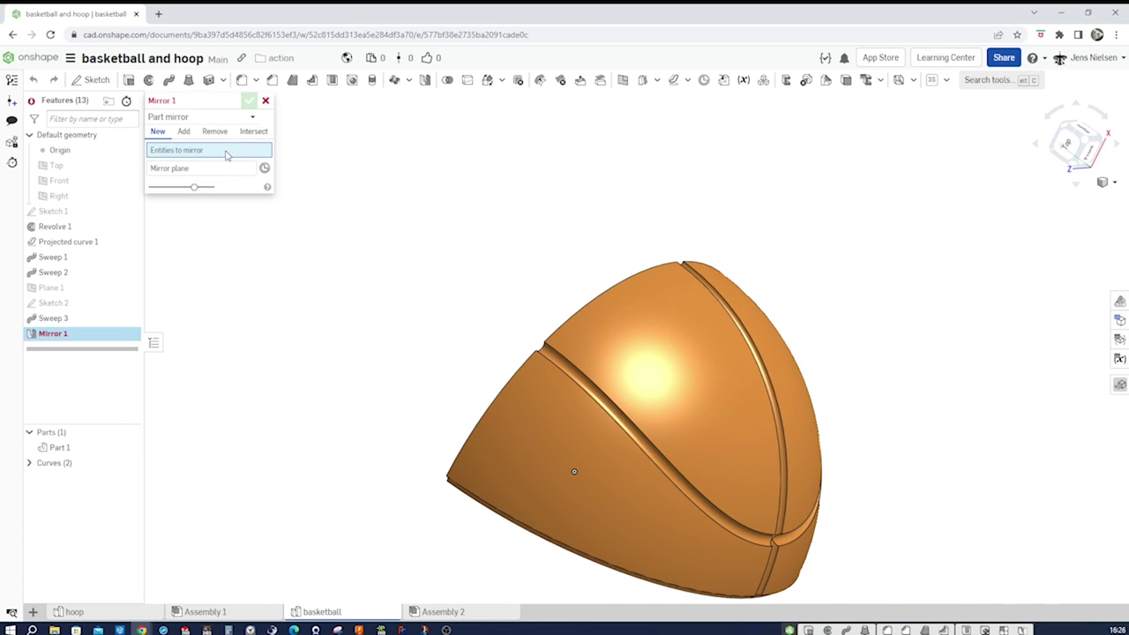
{"action": "left_click", "coordinate": [184, 132]}
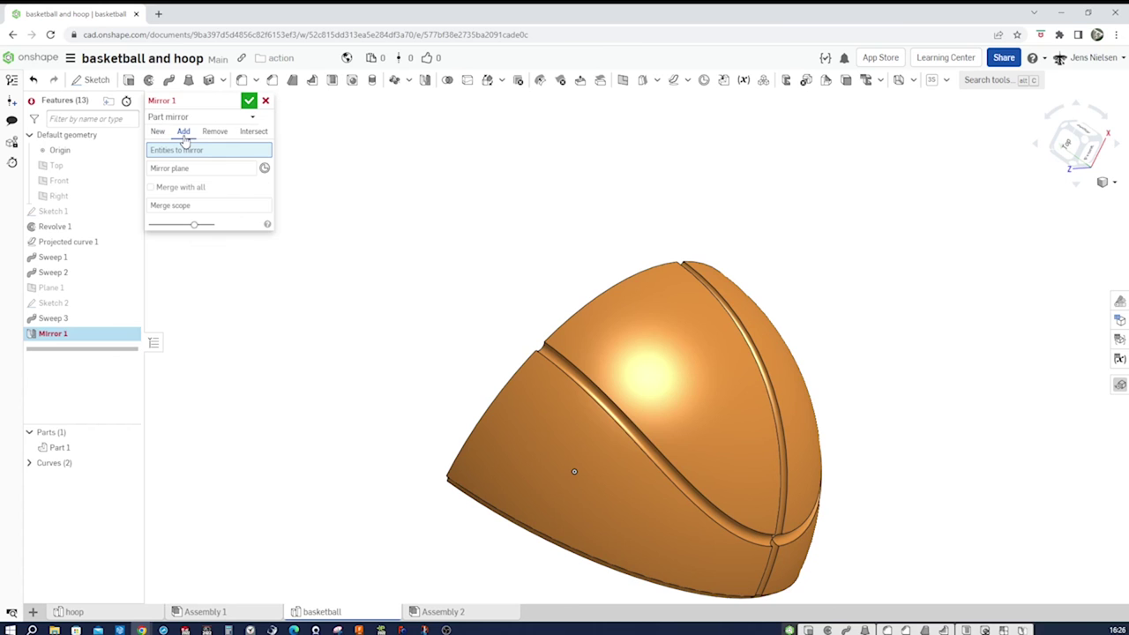
{"action": "left_click", "coordinate": [530, 440]}
{"action": "right_click_drag", "start_coordinate": [461, 352], "coordinate": [547, 367]}
{"action": "left_click", "coordinate": [238, 182]}
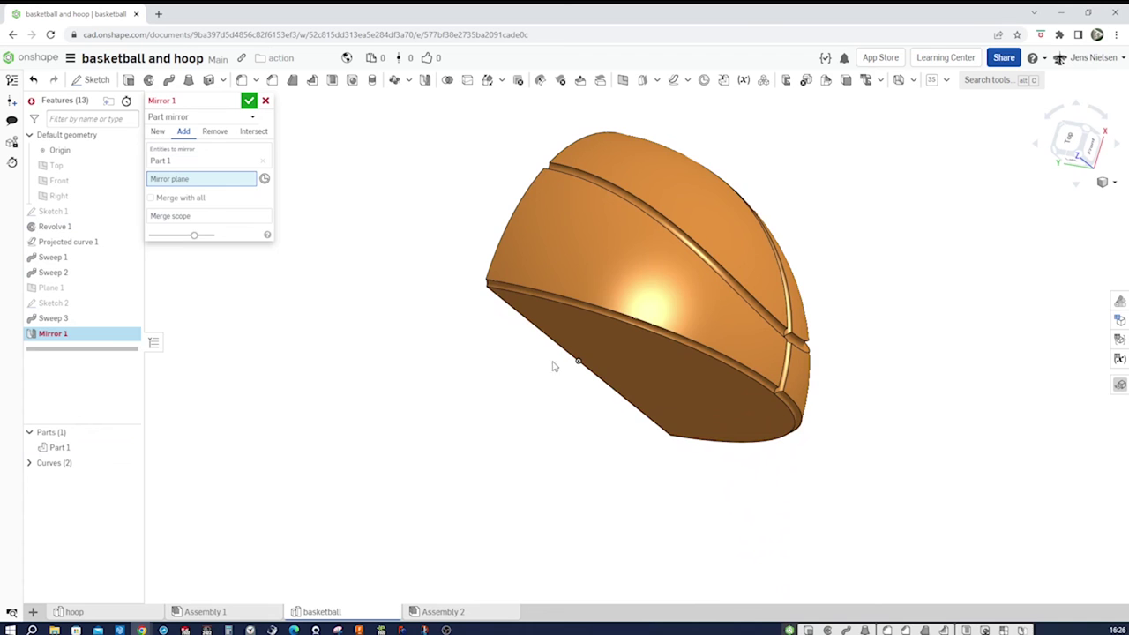
{"action": "left_click", "coordinate": [575, 336]}
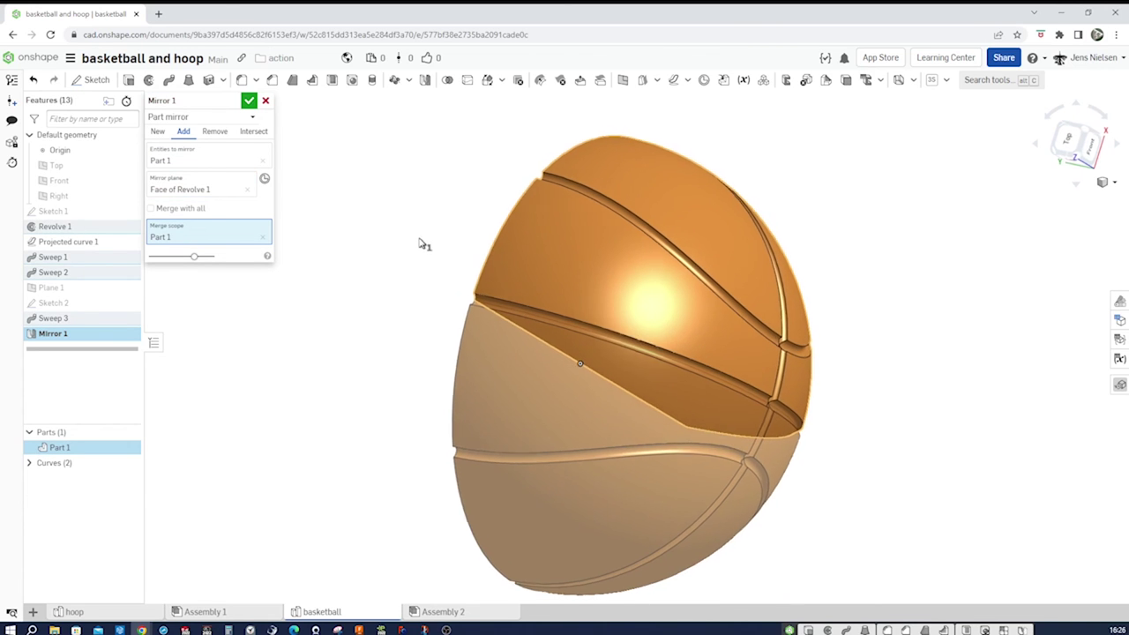
{"action": "left_click", "coordinate": [249, 101]}
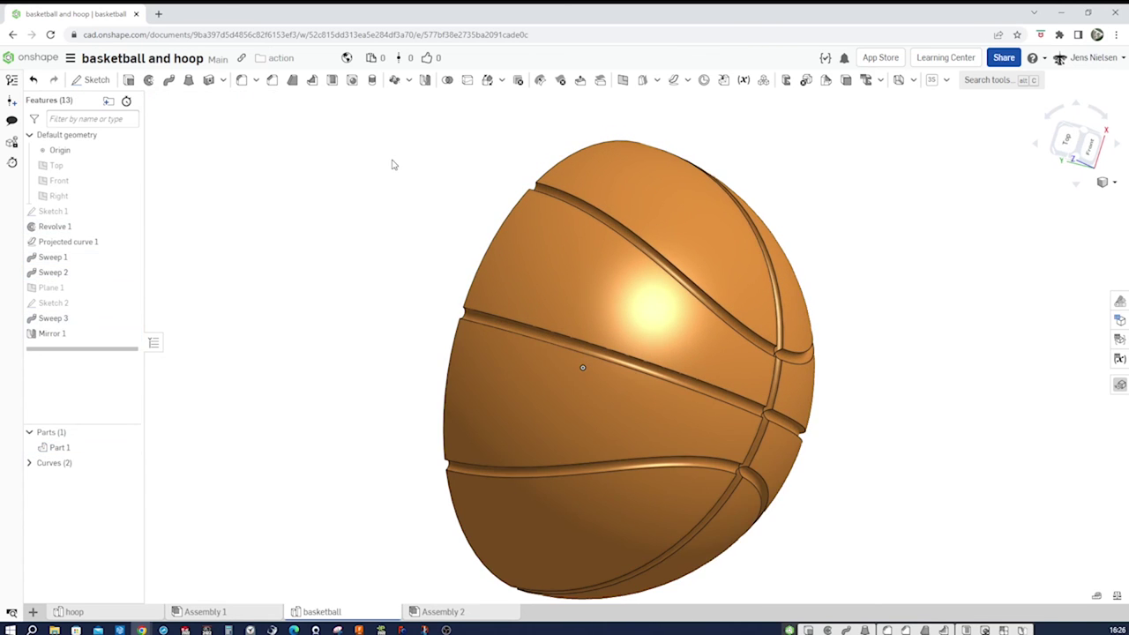
- Mirror the half ball with the Add option about its large flat circular face to complete the basketball
{"action": "right_click_drag", "start_coordinate": [393, 164], "coordinate": [470, 151]}
{"action": "left_click", "coordinate": [425, 81]}
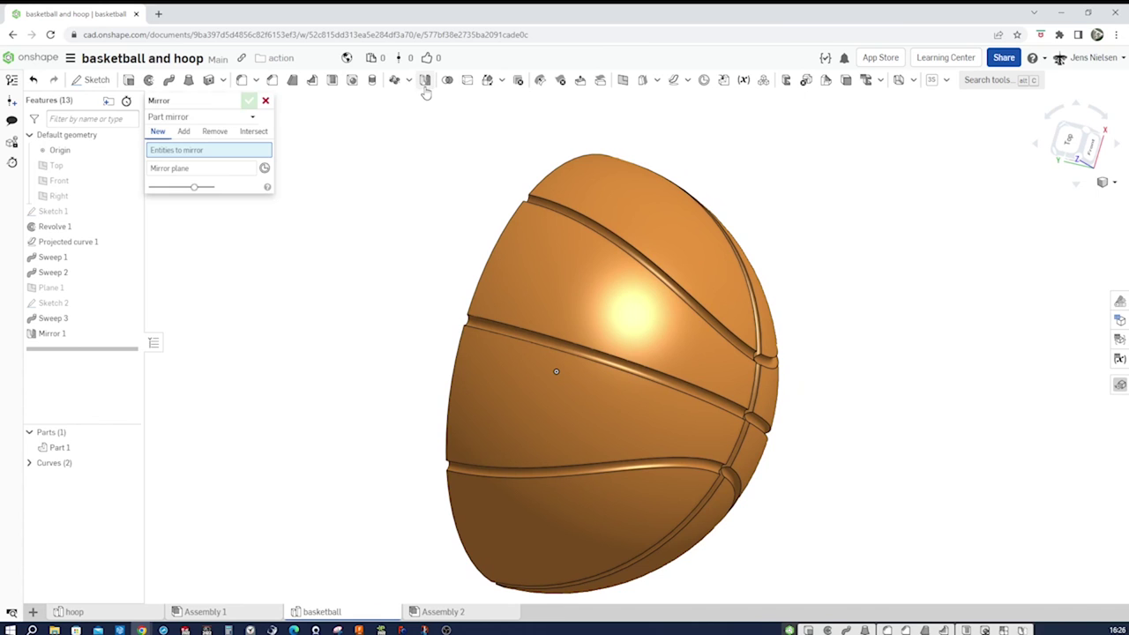
{"action": "right_click_drag", "start_coordinate": [418, 90], "coordinate": [542, 282]}
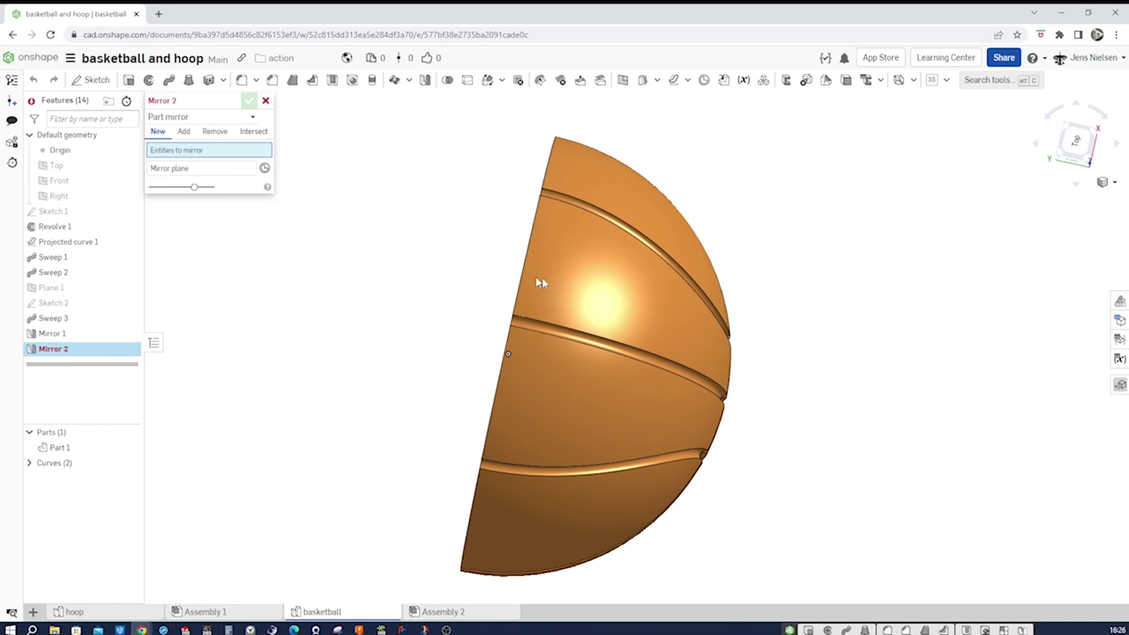
{"action": "left_click", "coordinate": [598, 293]}
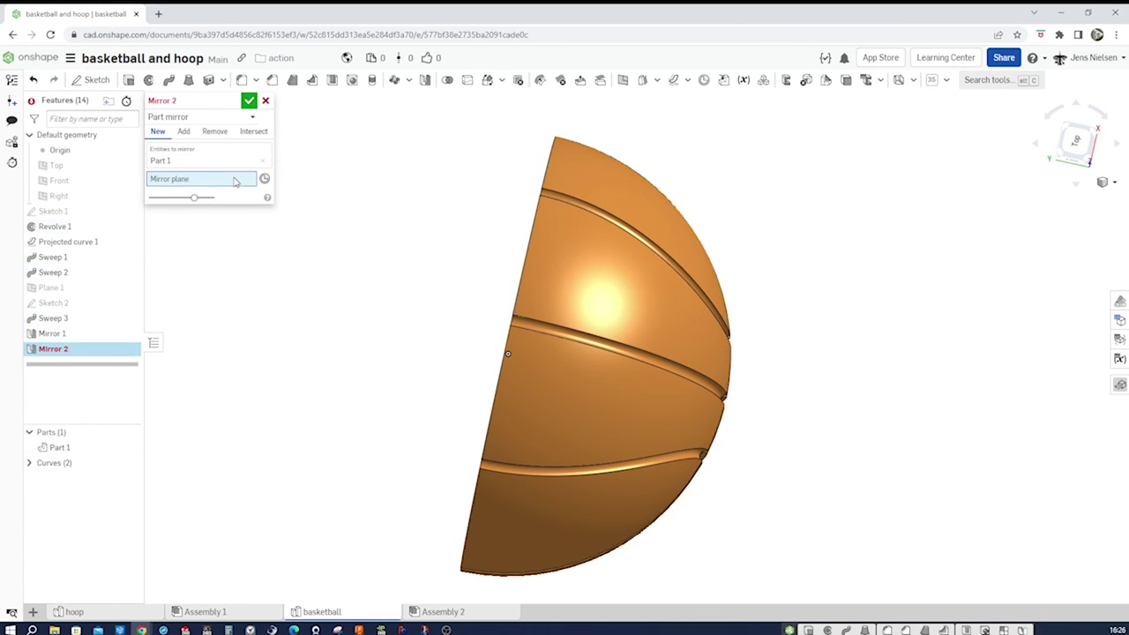
{"action": "right_click_drag", "start_coordinate": [459, 291], "coordinate": [529, 291]}
{"action": "left_click", "coordinate": [529, 295]}
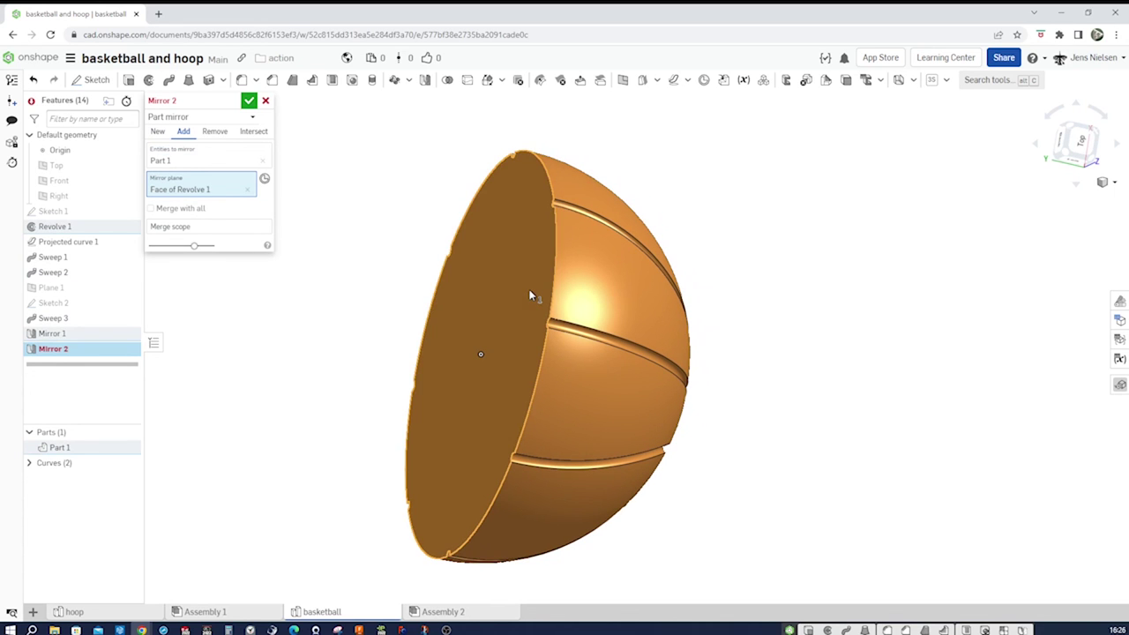
{"action": "left_click", "coordinate": [249, 102]}
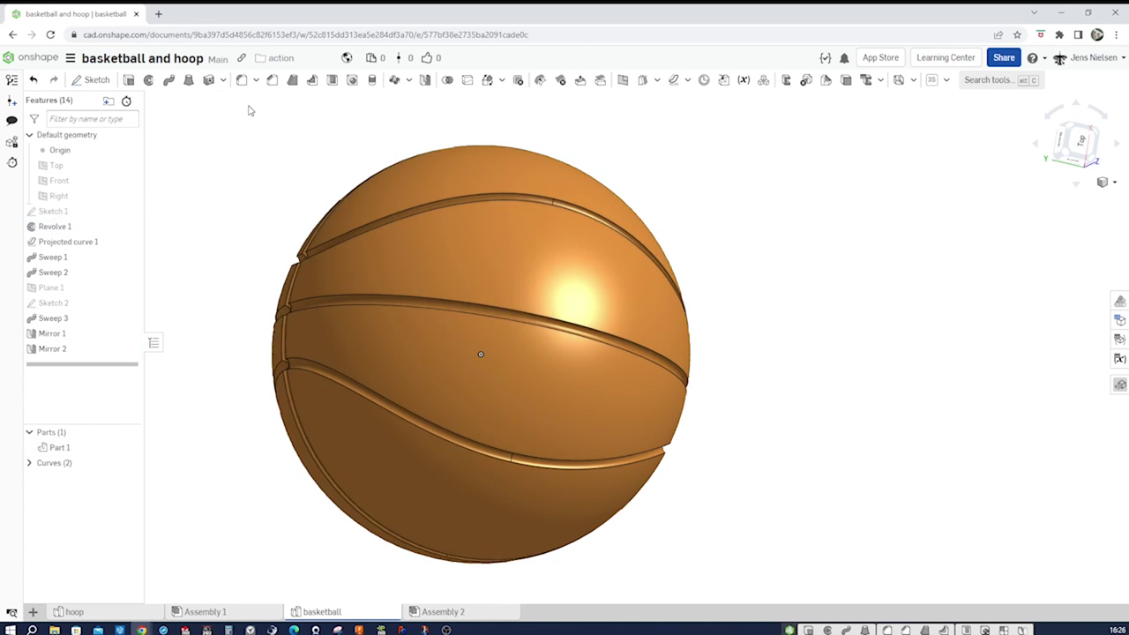
- Add a dark grey face appearance to the groove features Sweep 1, Sweep 2 and Sweep 3 of the basketball
{"action": "right_click_drag", "start_coordinate": [308, 212], "coordinate": [876, 339]}
{"action": "scroll", "coordinate": [876, 342], "scroll_direction": "up", "scroll_amount": 1}
{"action": "scroll", "coordinate": [877, 342], "scroll_direction": "up", "scroll_amount": 1}
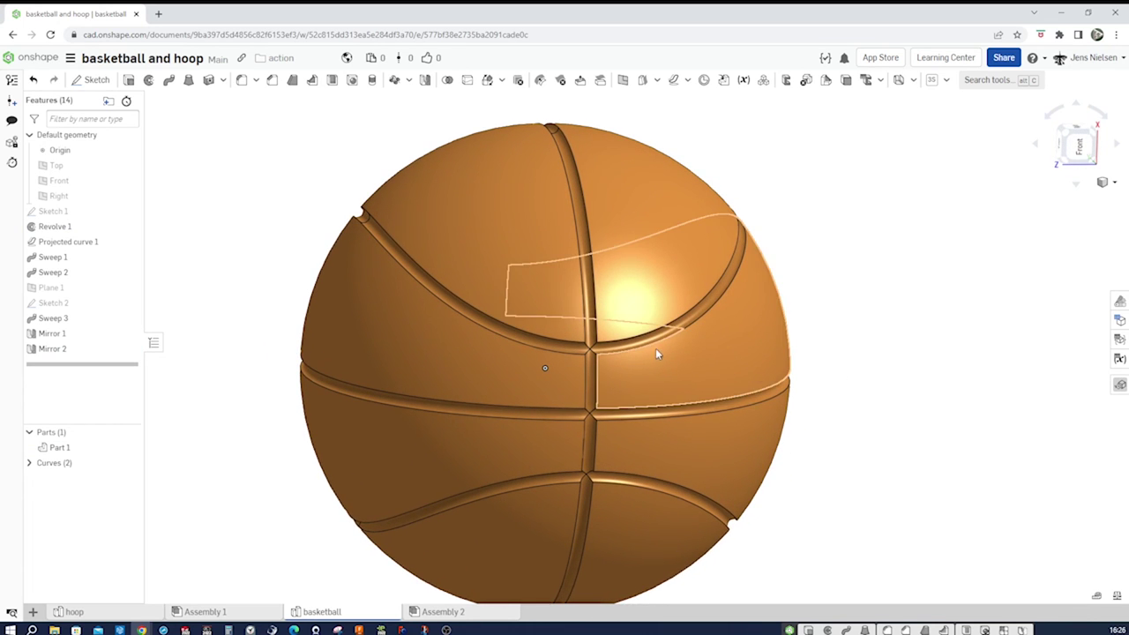
{"action": "scroll", "coordinate": [776, 371], "scroll_direction": "up", "scroll_amount": 2}
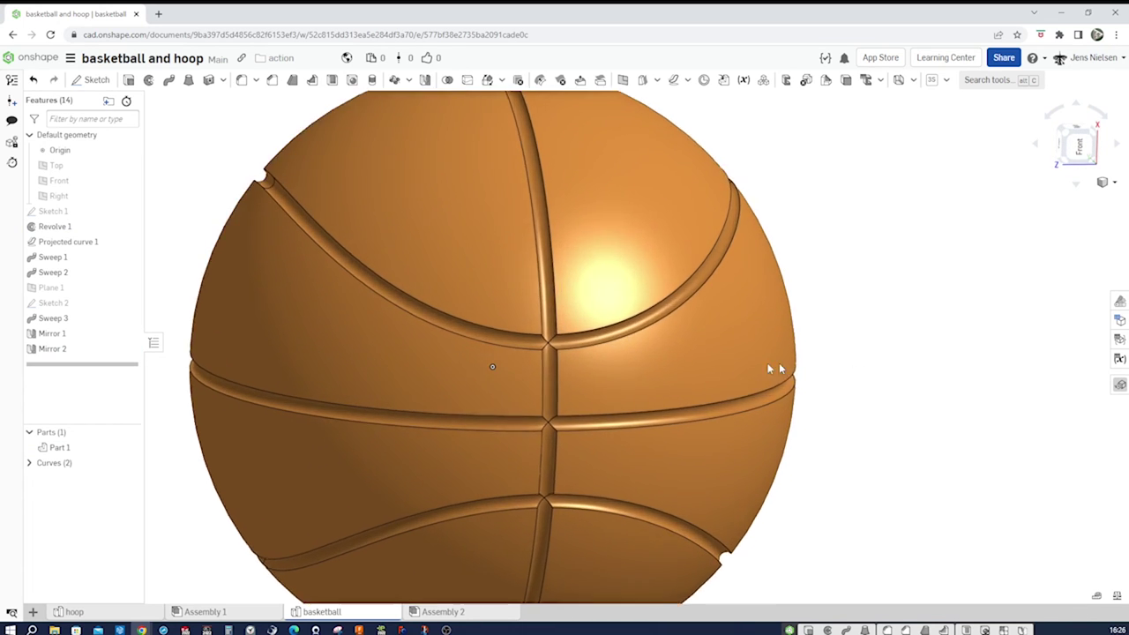
{"action": "left_click", "coordinate": [580, 345]}
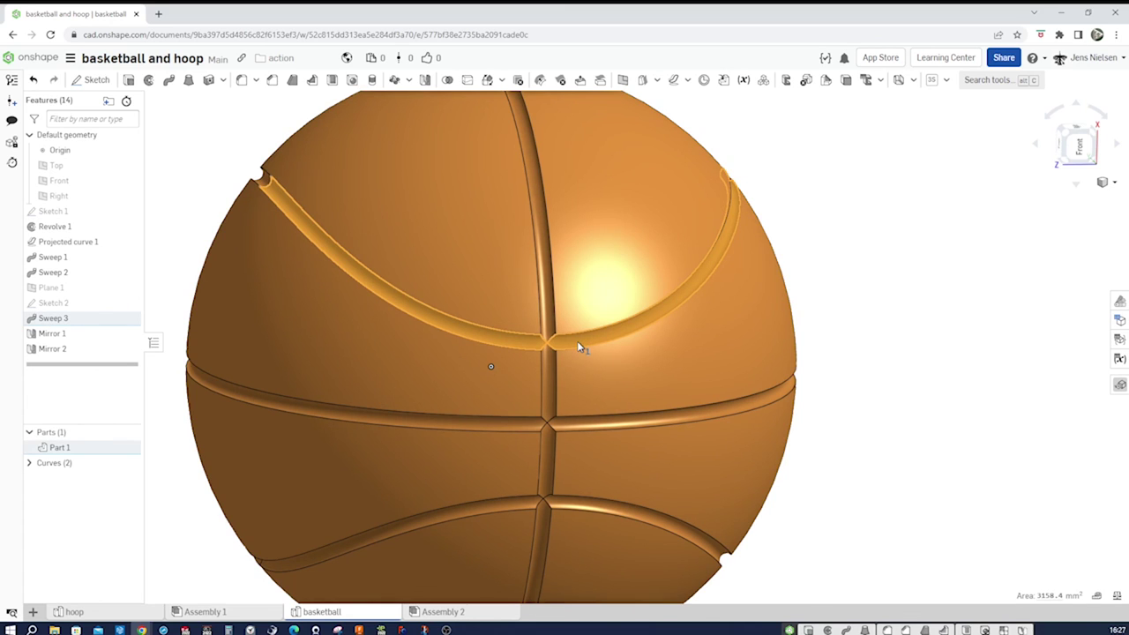
{"action": "left_click", "coordinate": [65, 275]}
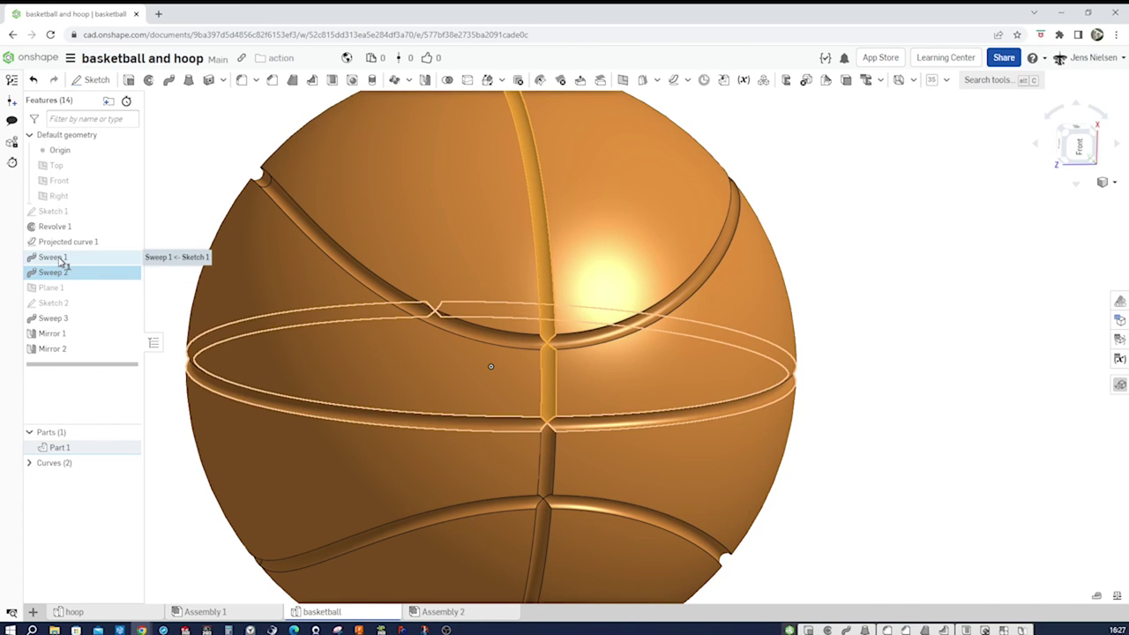
{"action": "left_click", "coordinate": [60, 259], "text": "ctrl"}
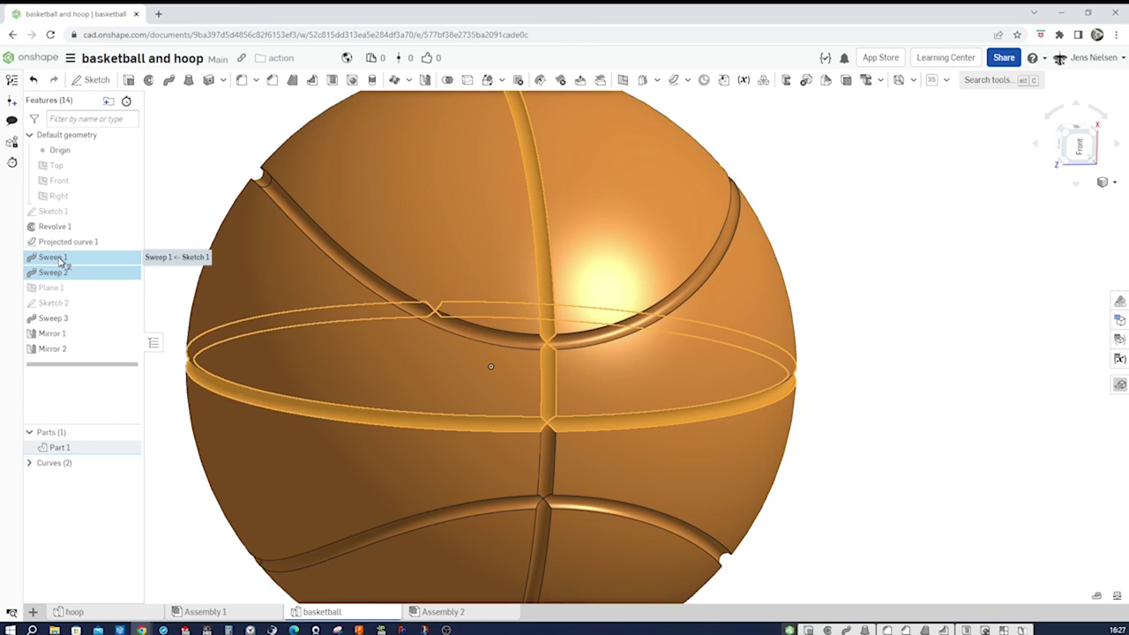
{"action": "left_click", "coordinate": [61, 320], "text": "shift"}
{"action": "right_click", "coordinate": [61, 322]}
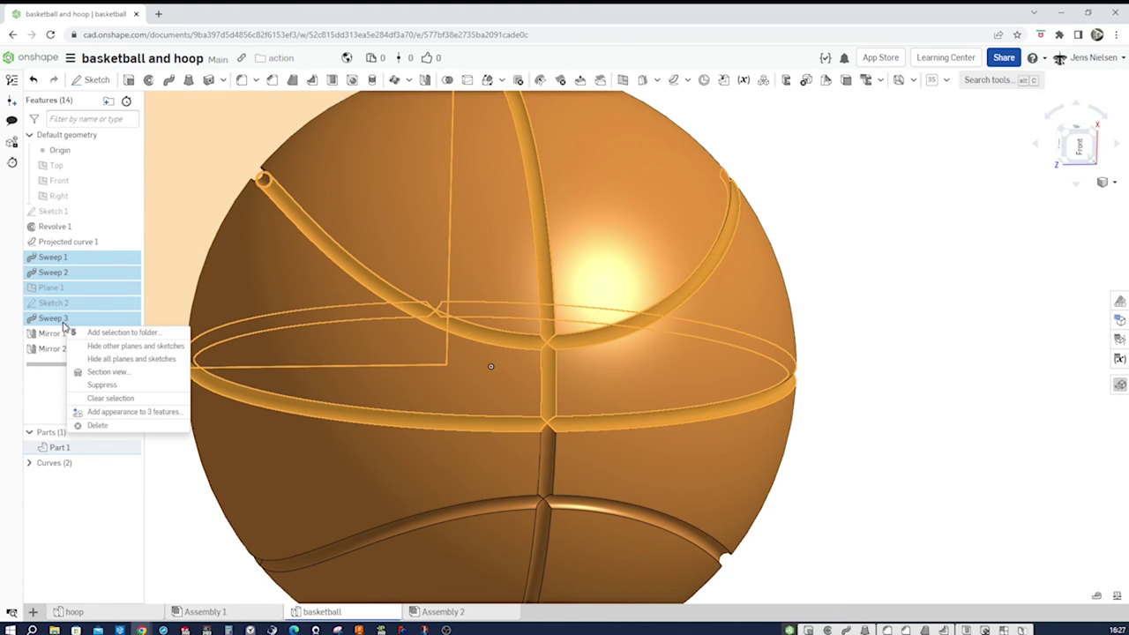
{"action": "left_click", "coordinate": [134, 413]}
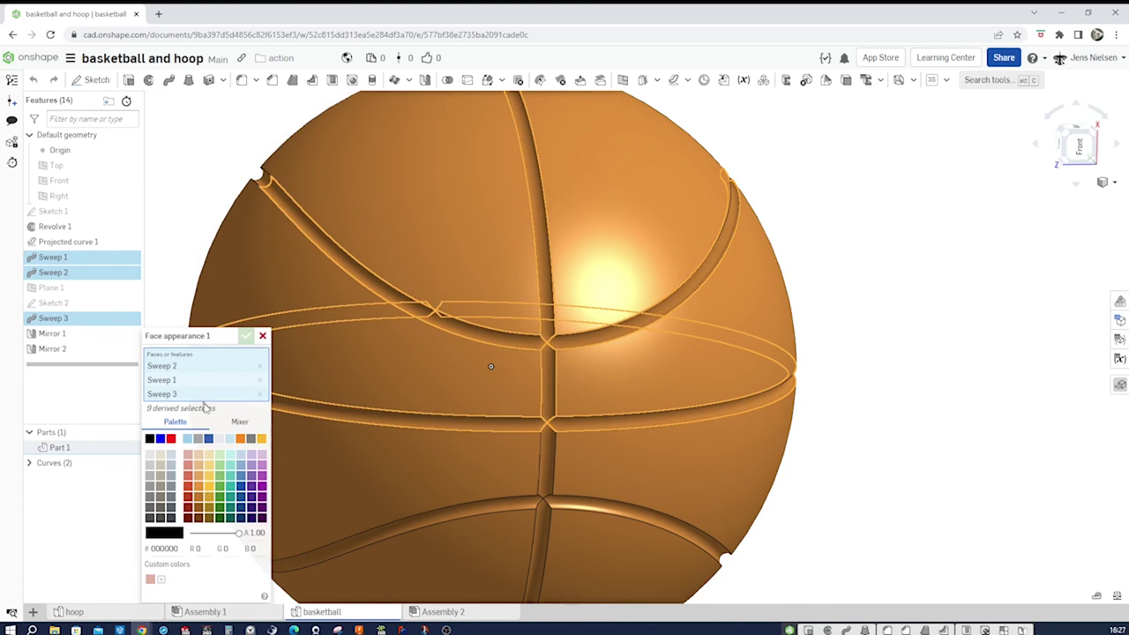
{"action": "left_click", "coordinate": [150, 440]}
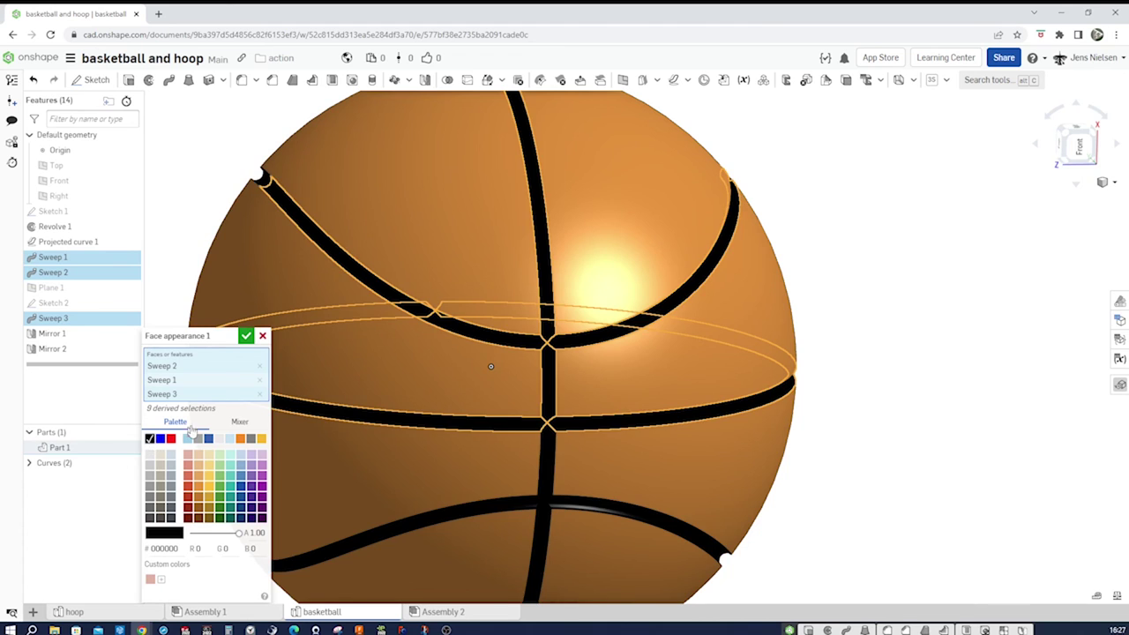
{"action": "left_click", "coordinate": [150, 510]}
{"action": "left_click", "coordinate": [246, 335]}
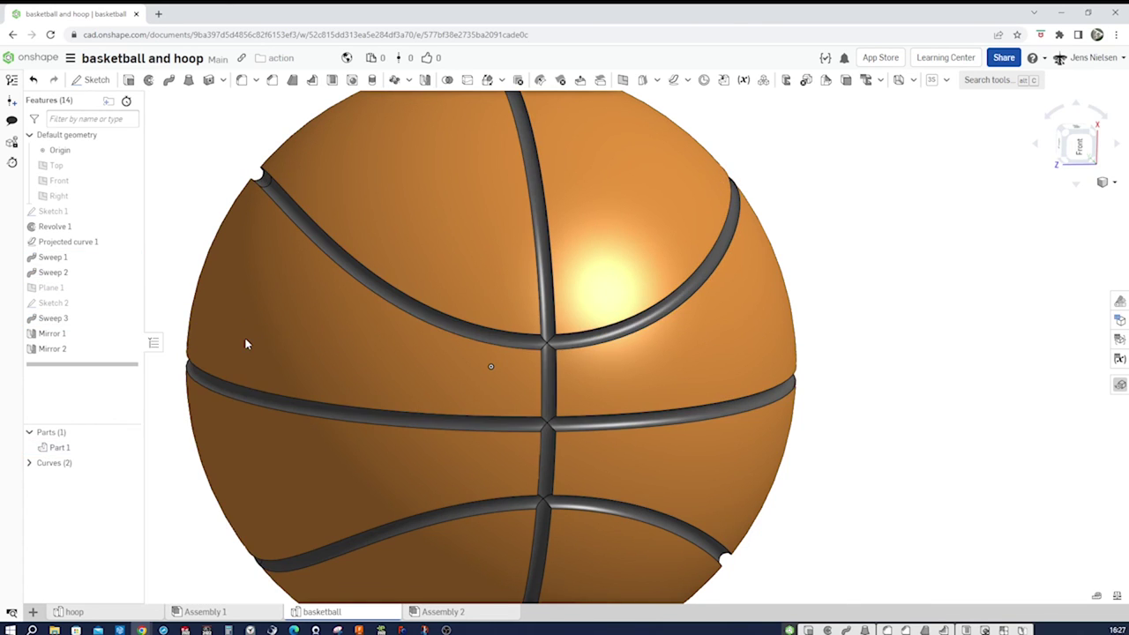
- Insert the basketball from the current document into Assembly 1, placing it below the backboard beside the net
{"action": "key", "text": "shift+5"}
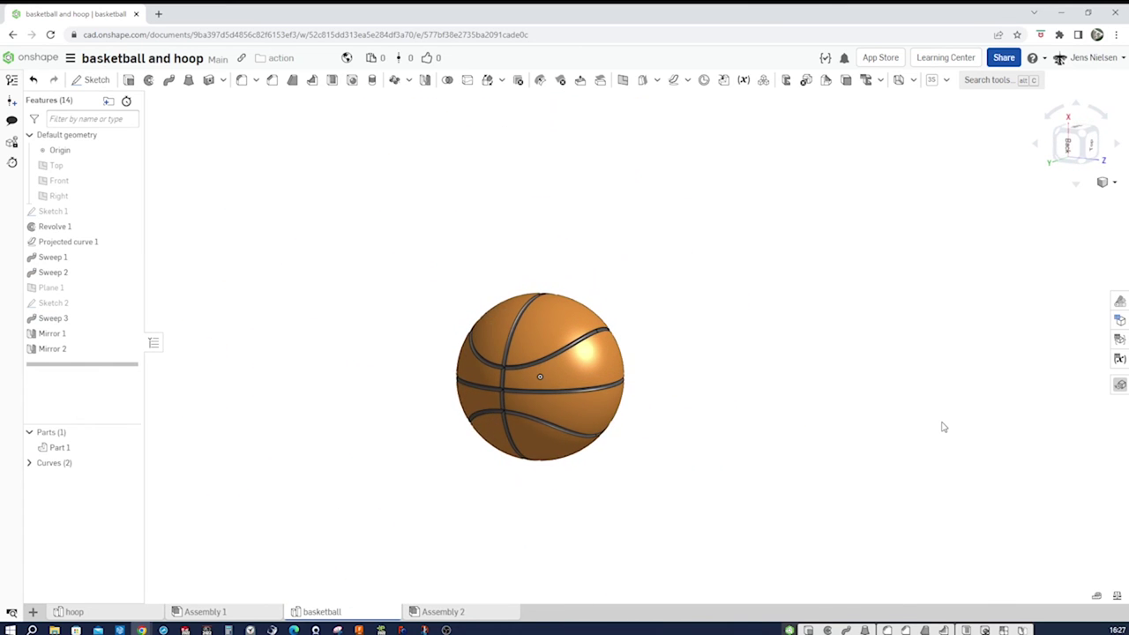
{"action": "key", "text": "shift+7"}
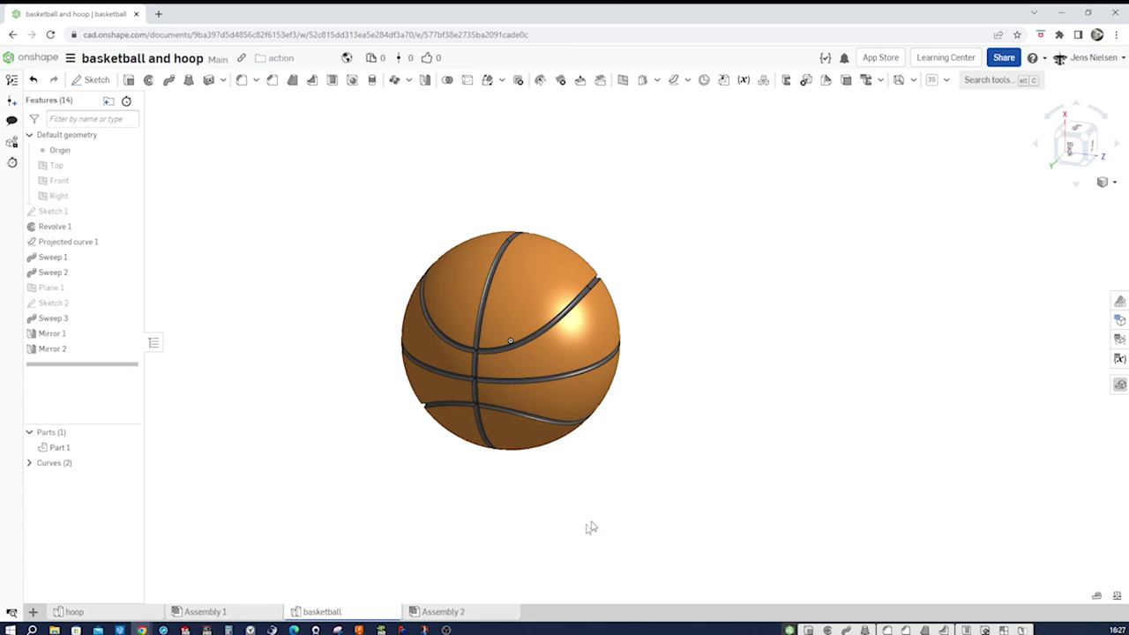
{"action": "left_click", "coordinate": [250, 615]}
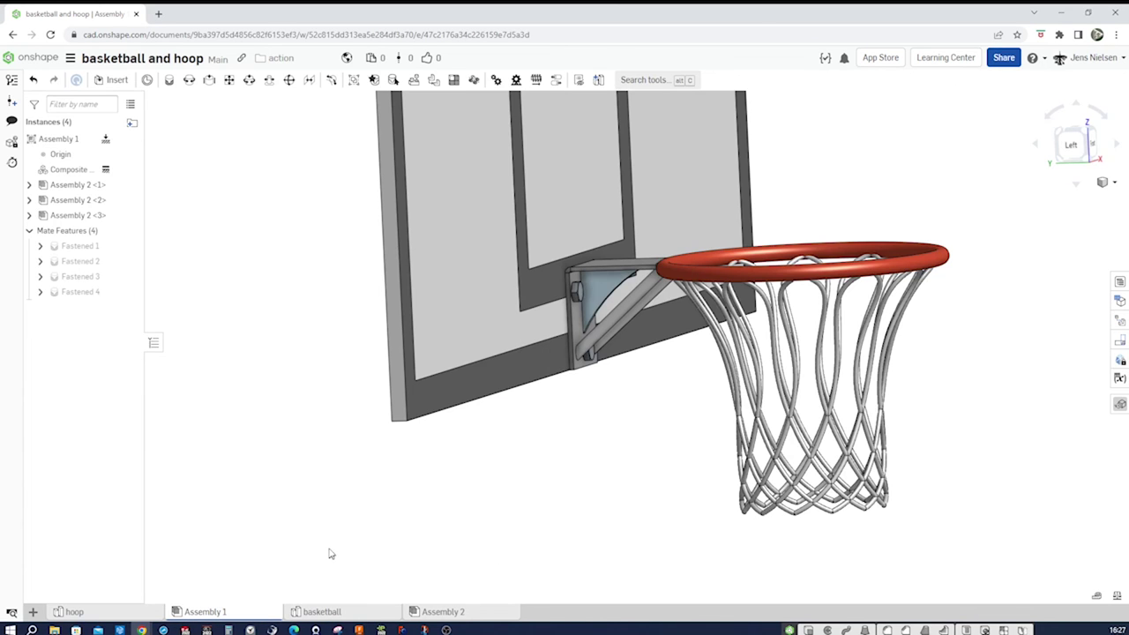
{"action": "key", "text": "shift+7"}
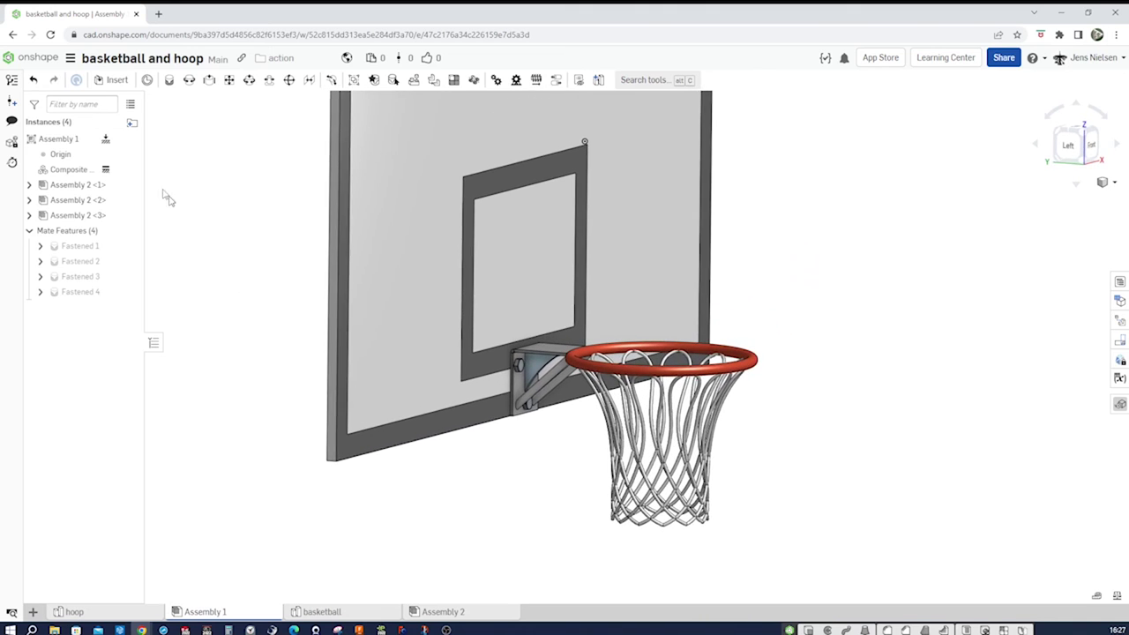
{"action": "left_click", "coordinate": [114, 81]}
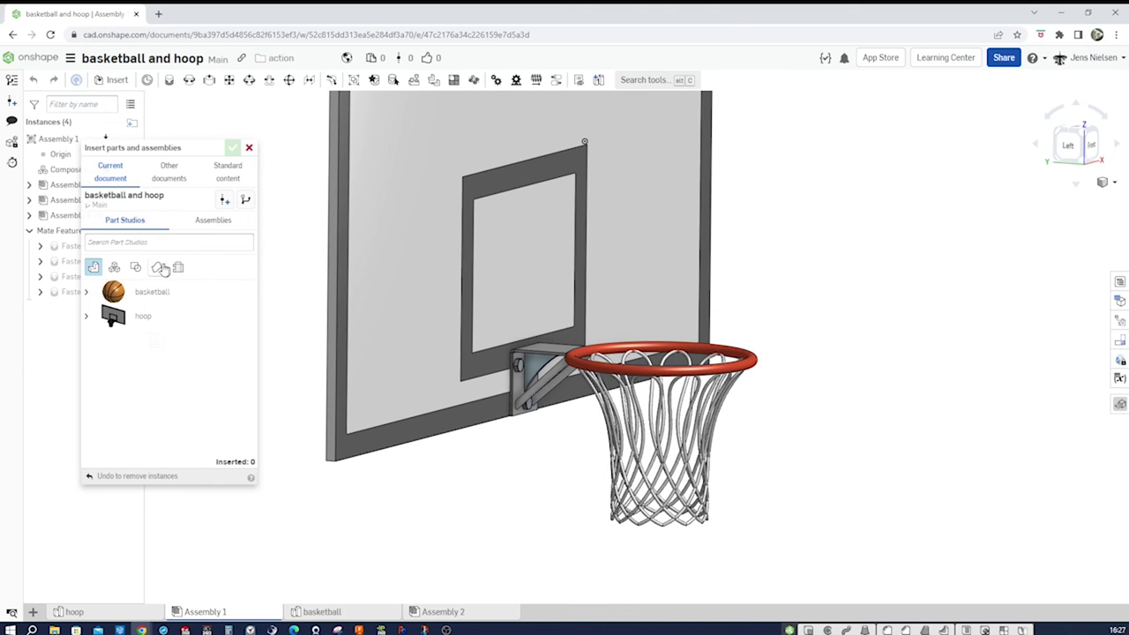
{"action": "left_click", "coordinate": [136, 300]}
{"action": "left_click", "coordinate": [476, 506]}
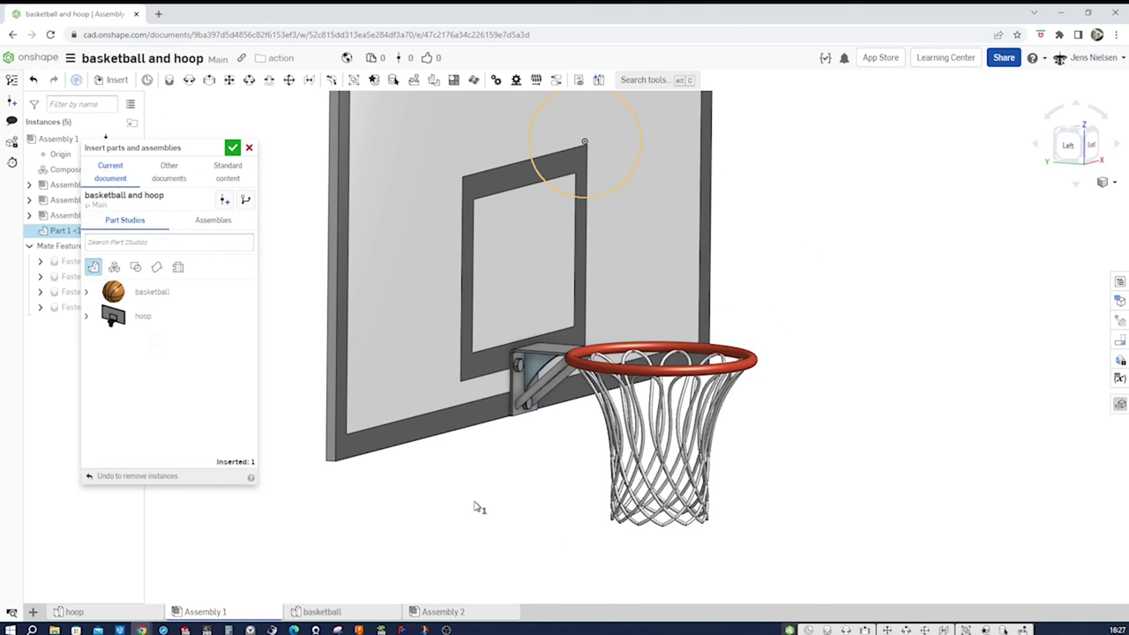
{"action": "left_click", "coordinate": [478, 528]}
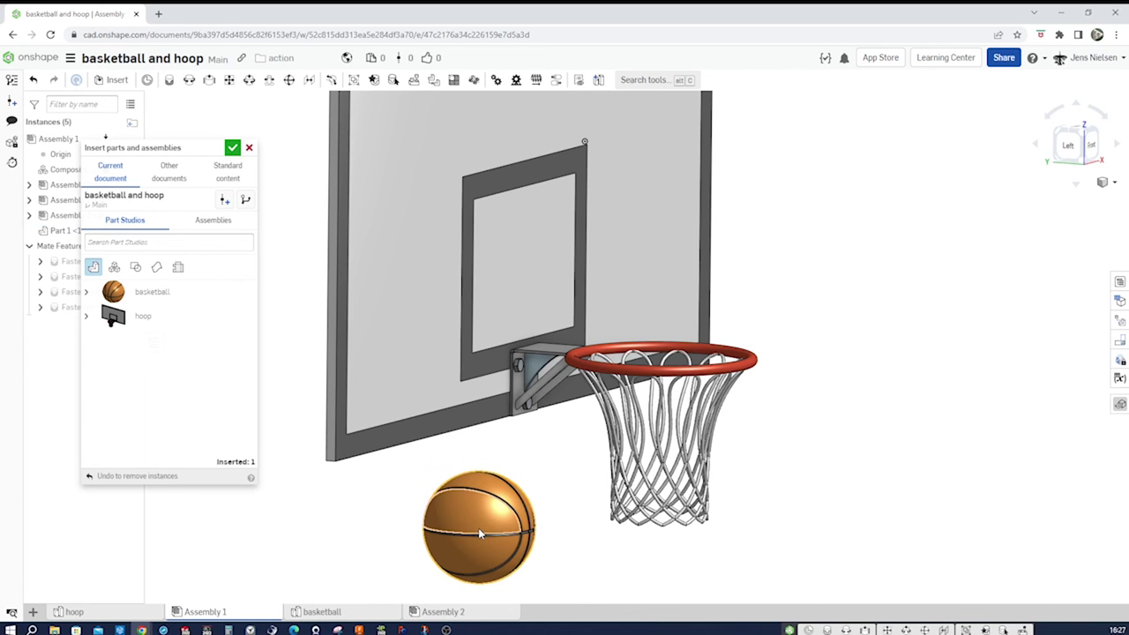
{"action": "left_click", "coordinate": [233, 149]}
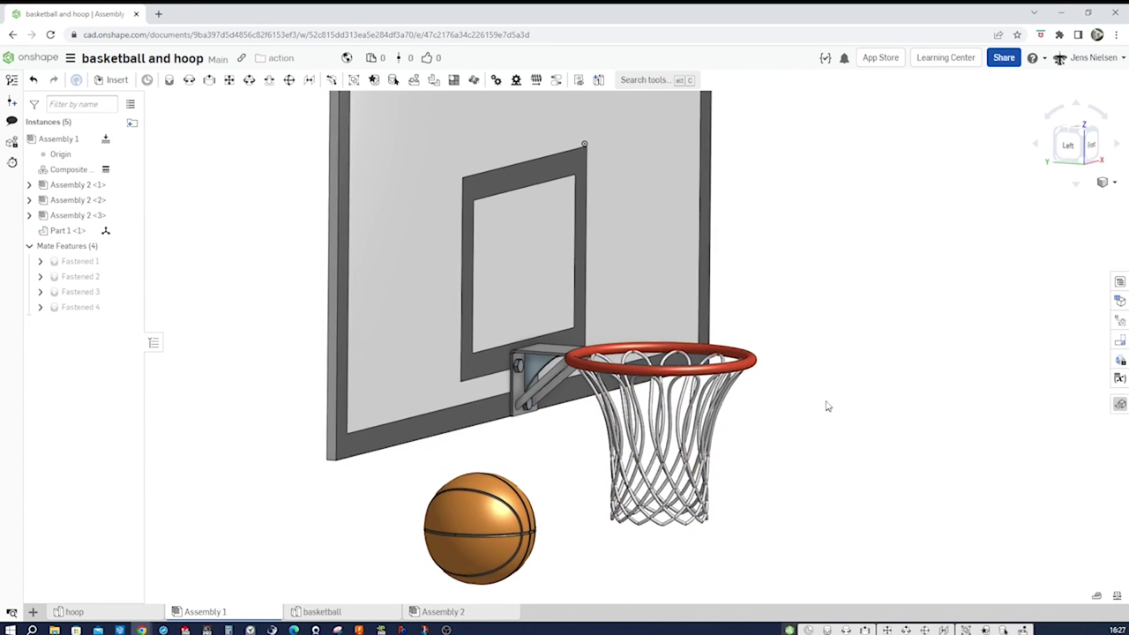
- Move the basketball in front of the backboard, beside the hoop's net and just below the rim
{"action": "right_click_drag", "start_coordinate": [827, 406], "coordinate": [295, 239]}
{"action": "left_click_drag", "start_coordinate": [297, 244], "coordinate": [739, 314]}
{"action": "right_click_drag", "start_coordinate": [739, 314], "coordinate": [724, 344]}
{"action": "left_click_drag", "start_coordinate": [724, 344], "coordinate": [701, 307]}
{"action": "right_click_drag", "start_coordinate": [793, 369], "coordinate": [933, 420]}
{"action": "scroll", "coordinate": [842, 393], "scroll_direction": "up", "scroll_amount": 2}
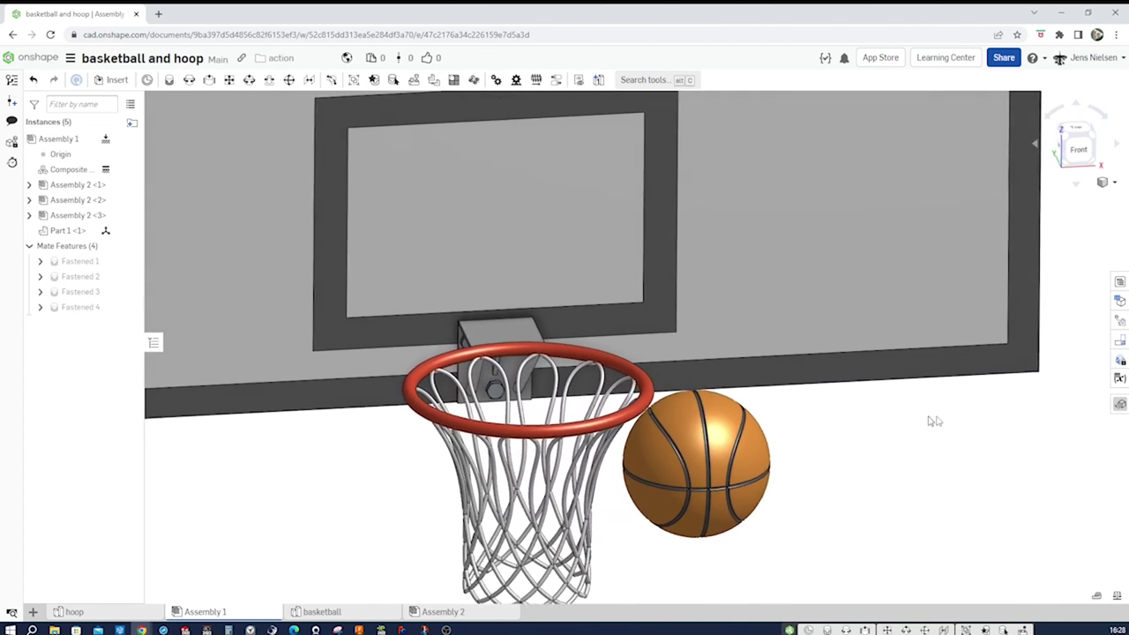
- Turn perspective on for the assembly view and collapse the instance list
{"action": "left_click", "coordinate": [1114, 182]}
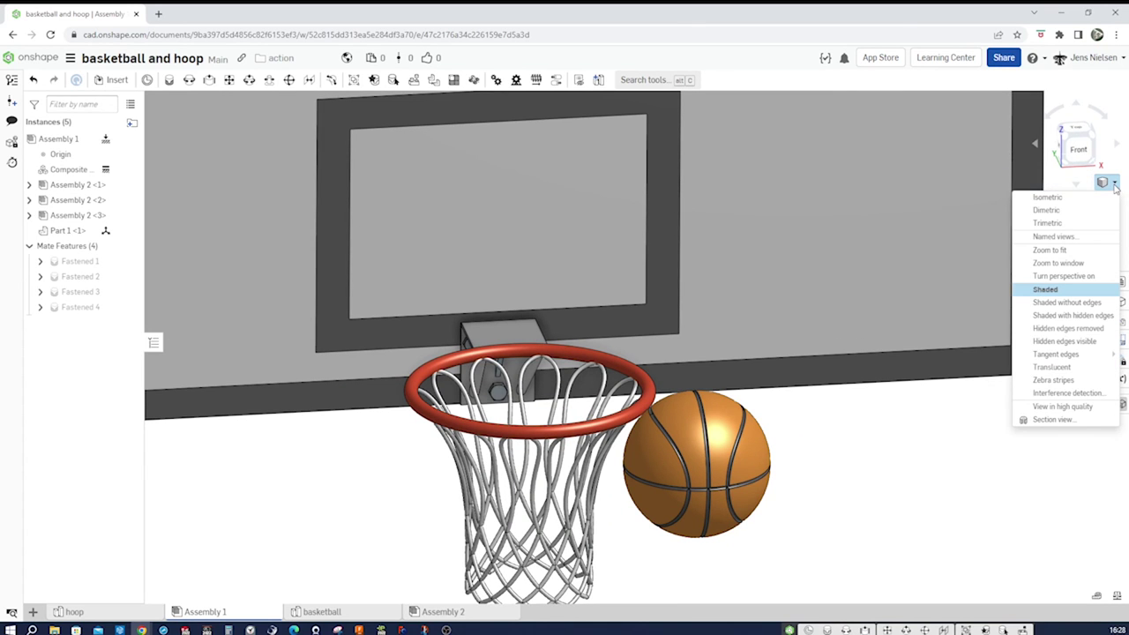
{"action": "left_click", "coordinate": [1090, 278]}
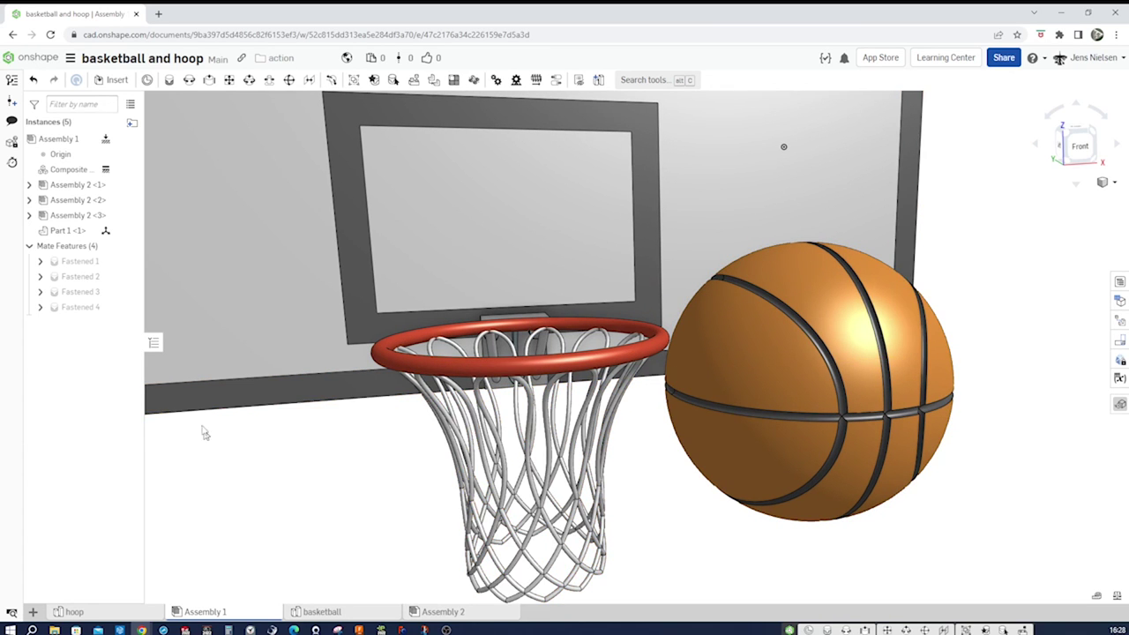
{"action": "left_click", "coordinate": [153, 343]}
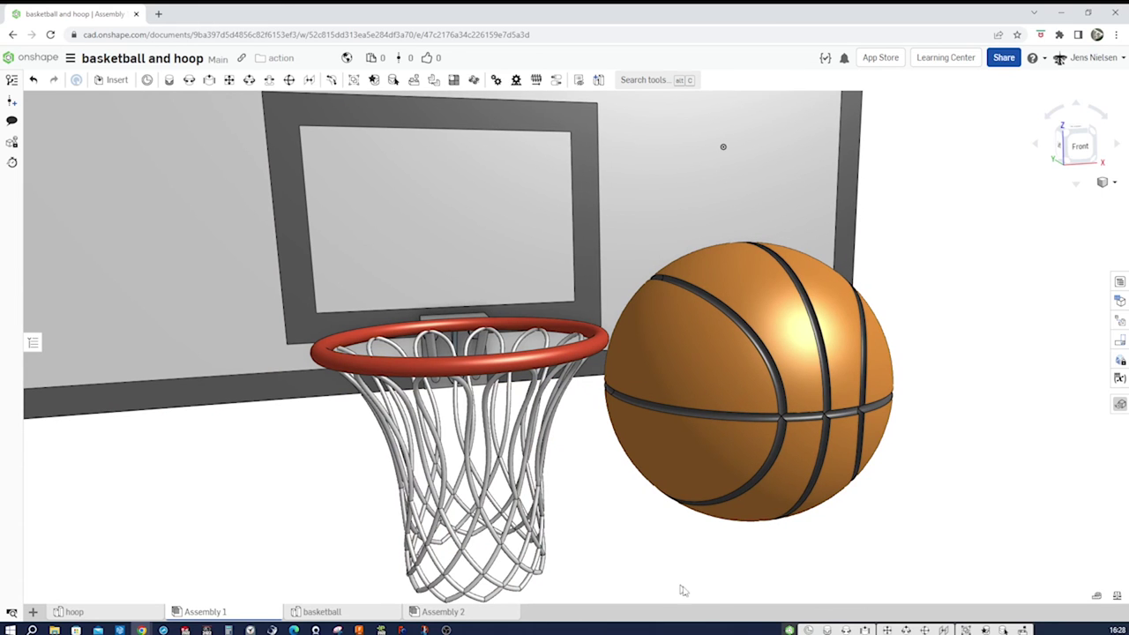